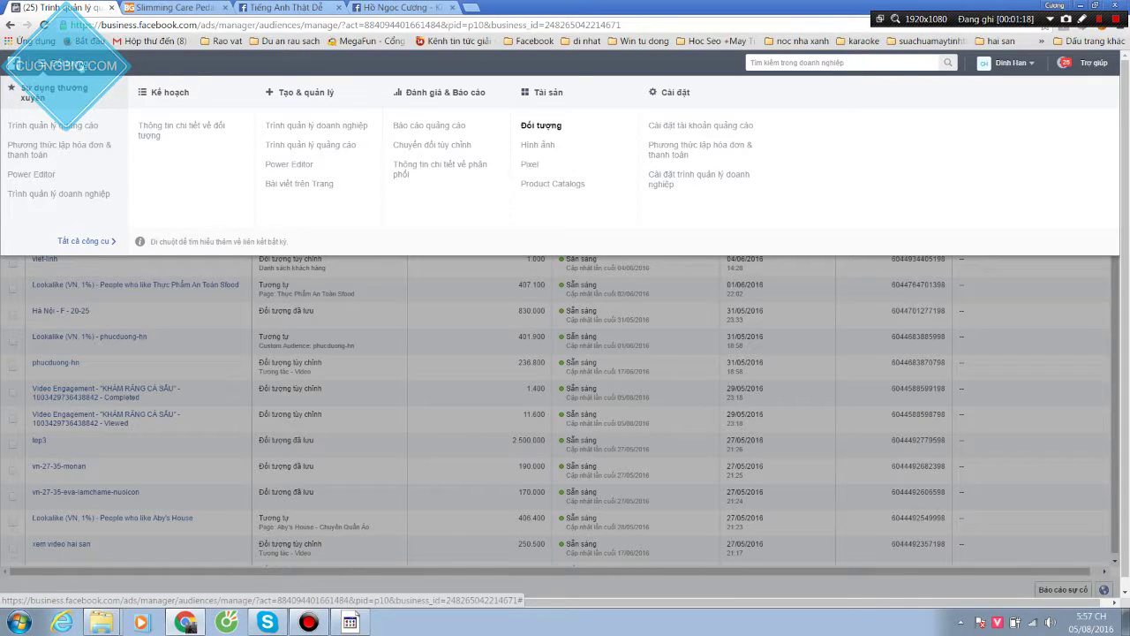
From the Audiences page, start a new Custom Audience sourced from Engagement on Facebook
left_click(541, 125)
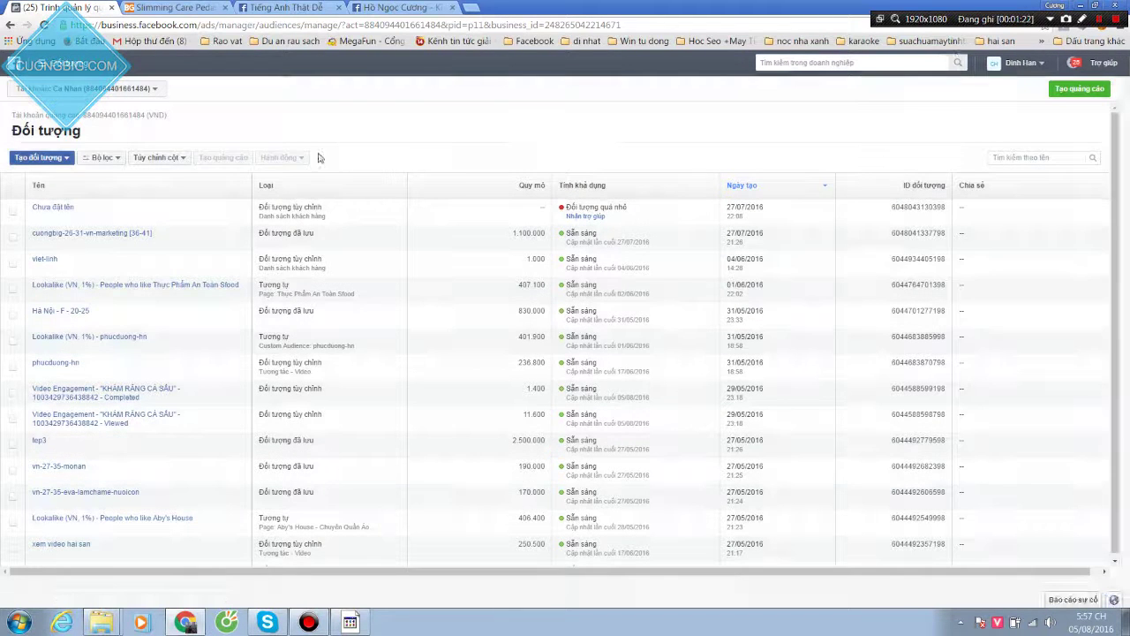
left_click(65, 160)
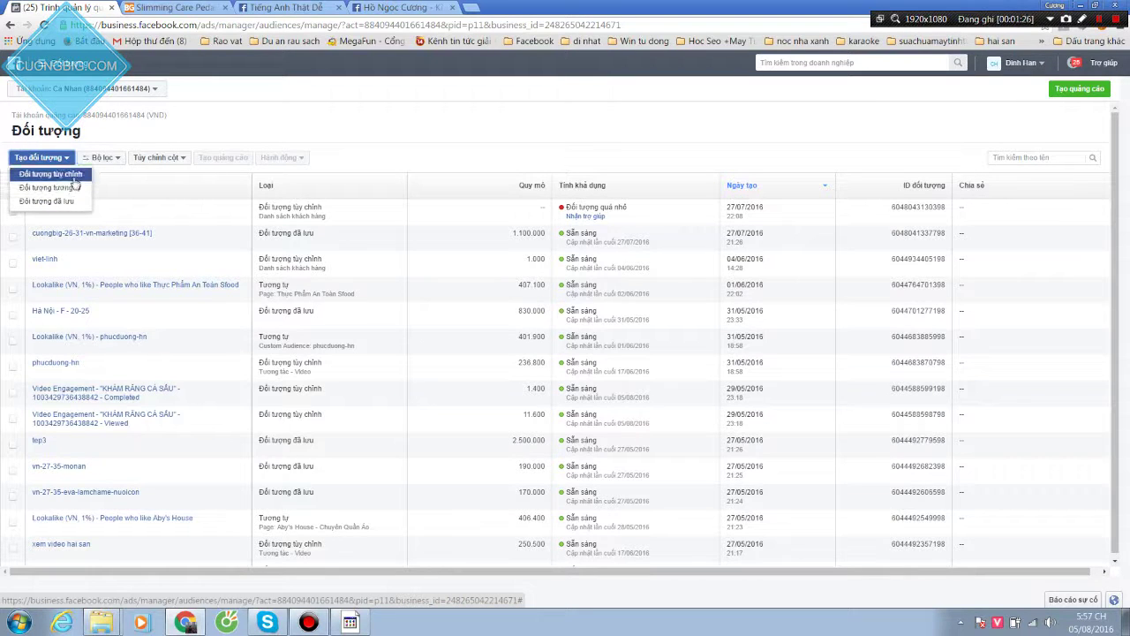
left_click(70, 174)
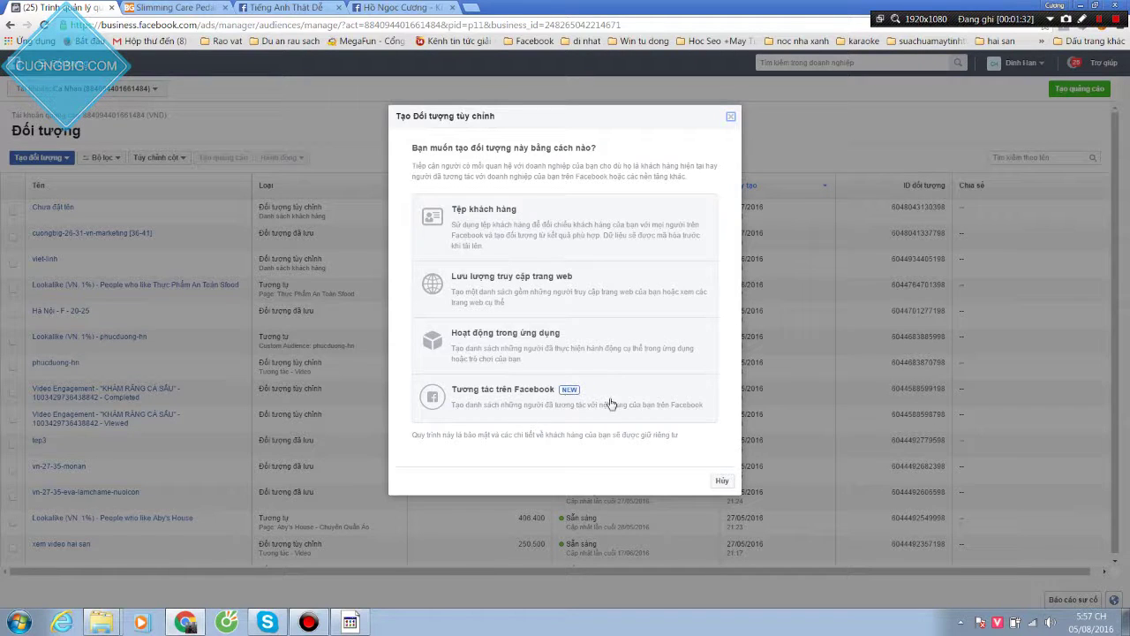
left_click(554, 403)
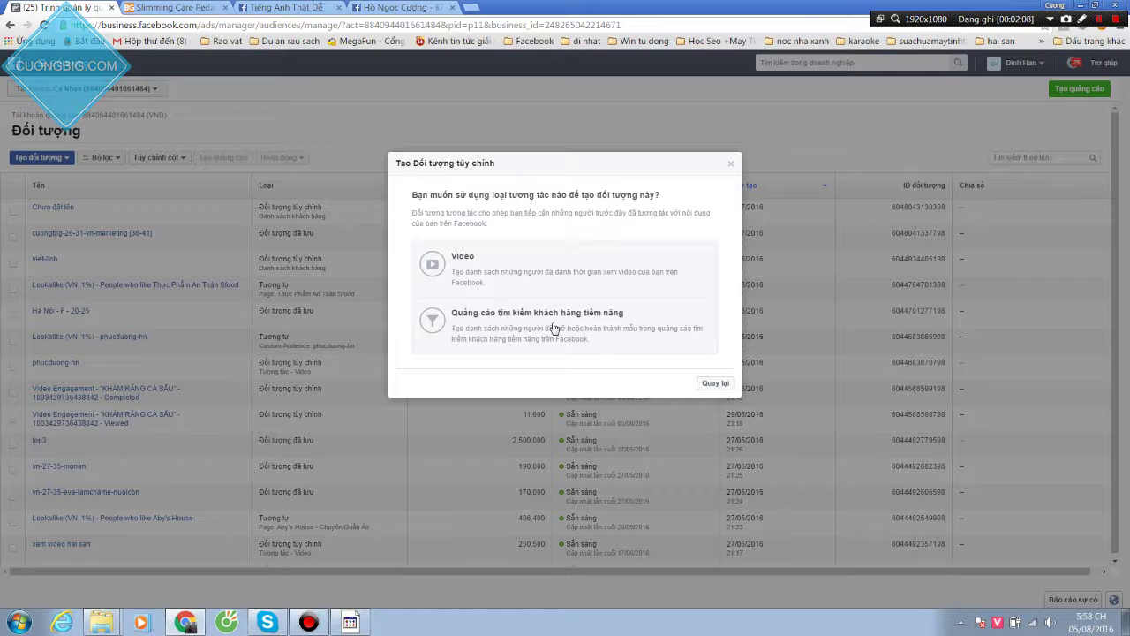
Choose Video as the engagement source, targeting people who viewed at least 50% of the video
left_click(508, 265)
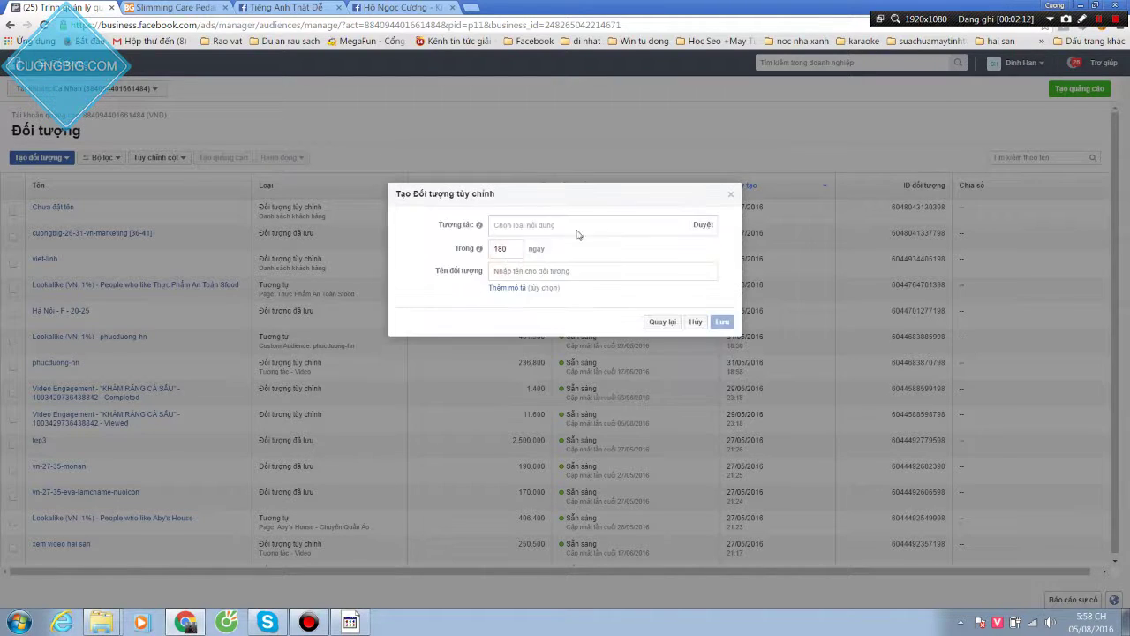
left_click(704, 228)
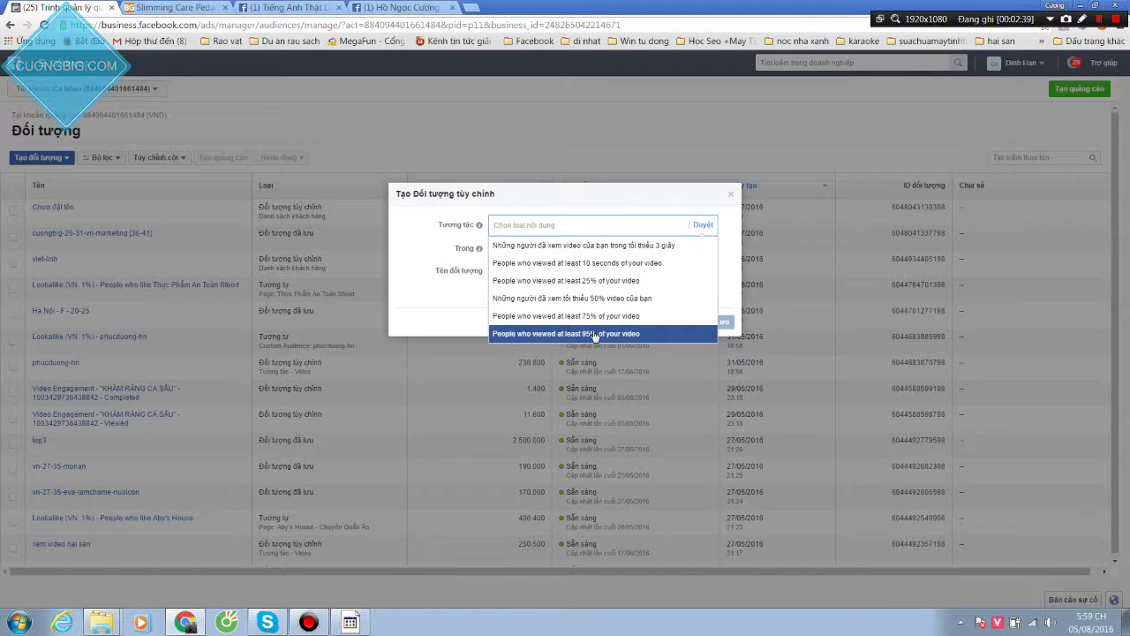
left_click(604, 301)
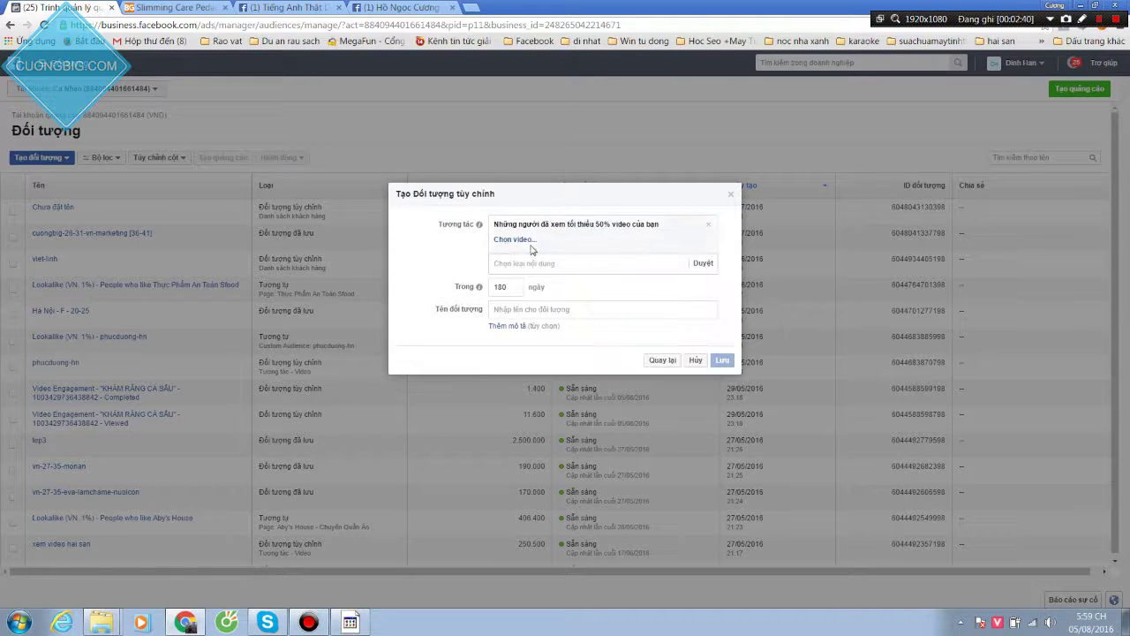
left_click(586, 264)
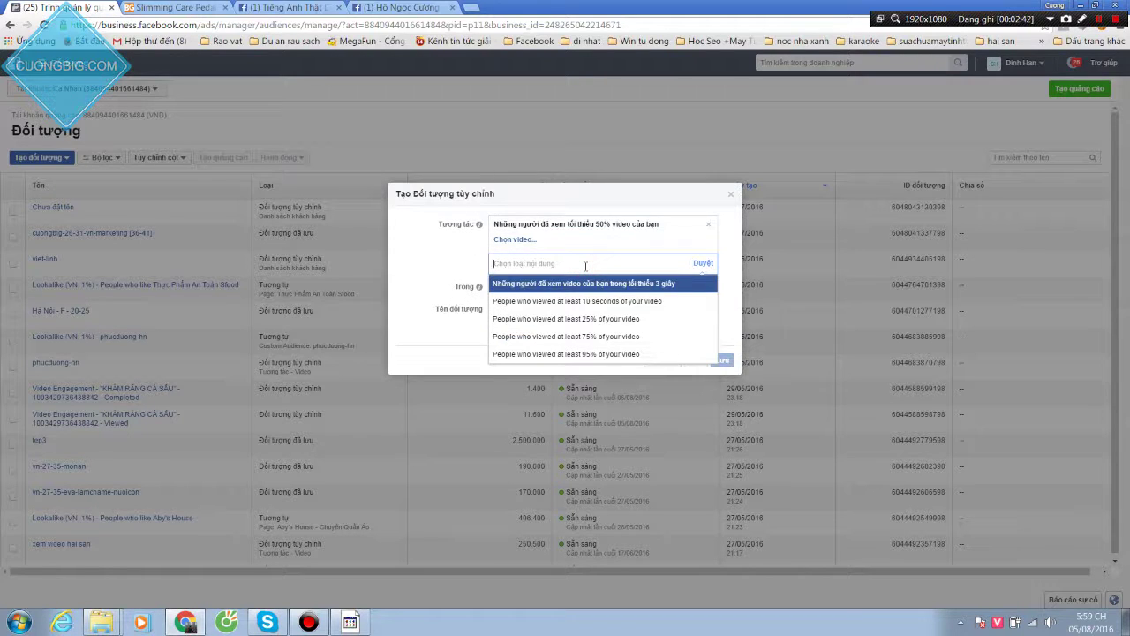
left_click(455, 262)
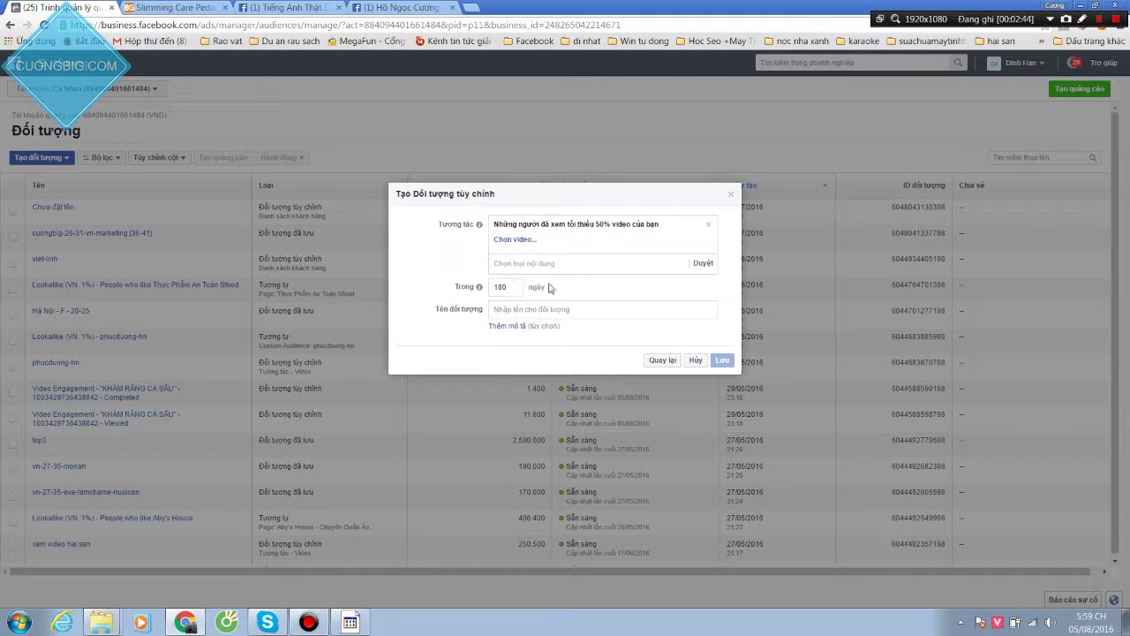
left_click(516, 241)
Select the #VTC14 video from the Thực phẩm sạch Sfood page and confirm it
left_click(402, 133)
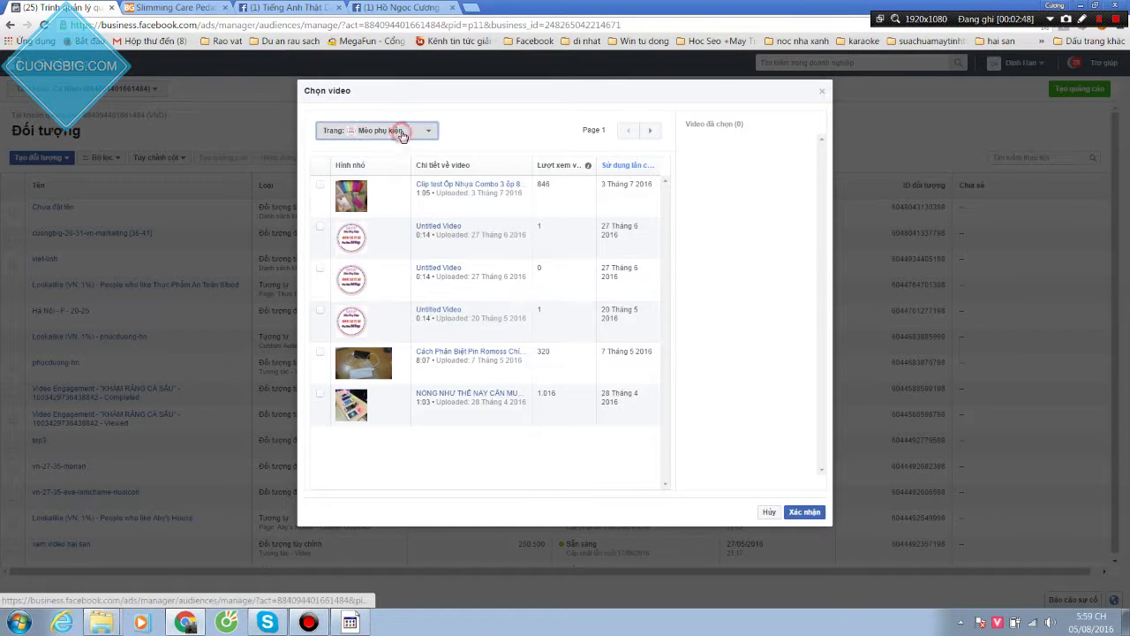
left_click_drag(492, 189, 496, 406)
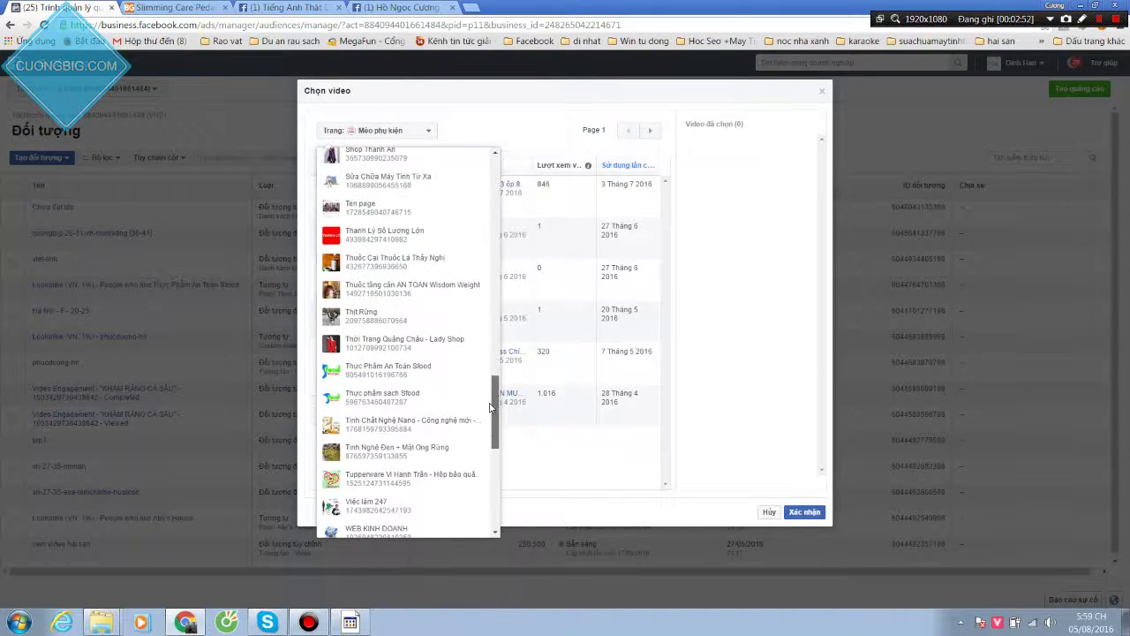
left_click(386, 397)
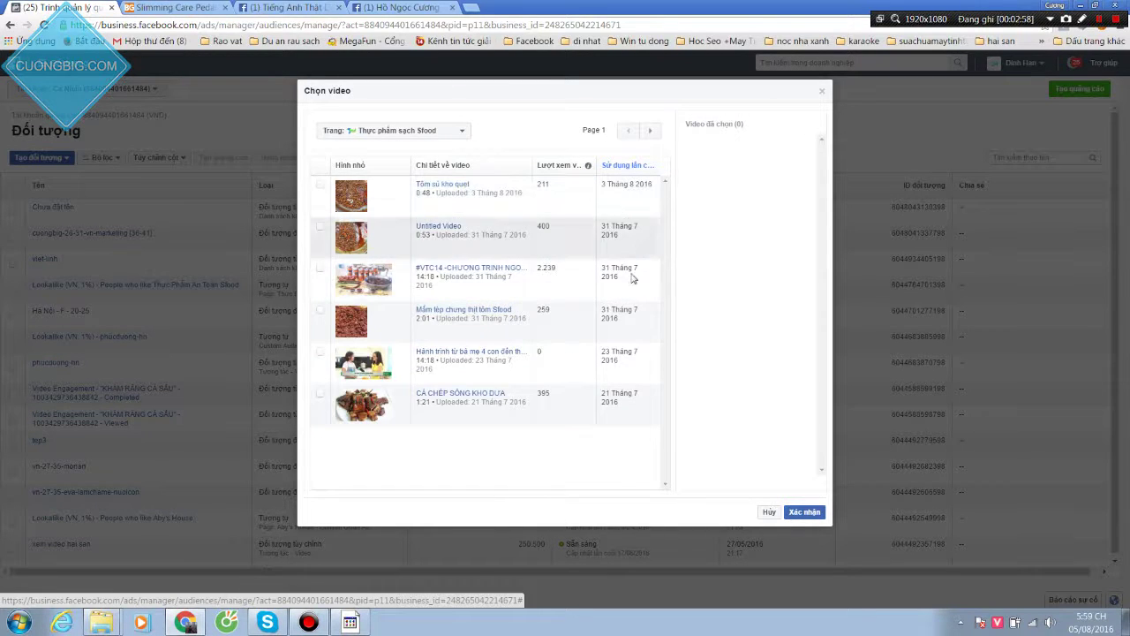
left_click(320, 270)
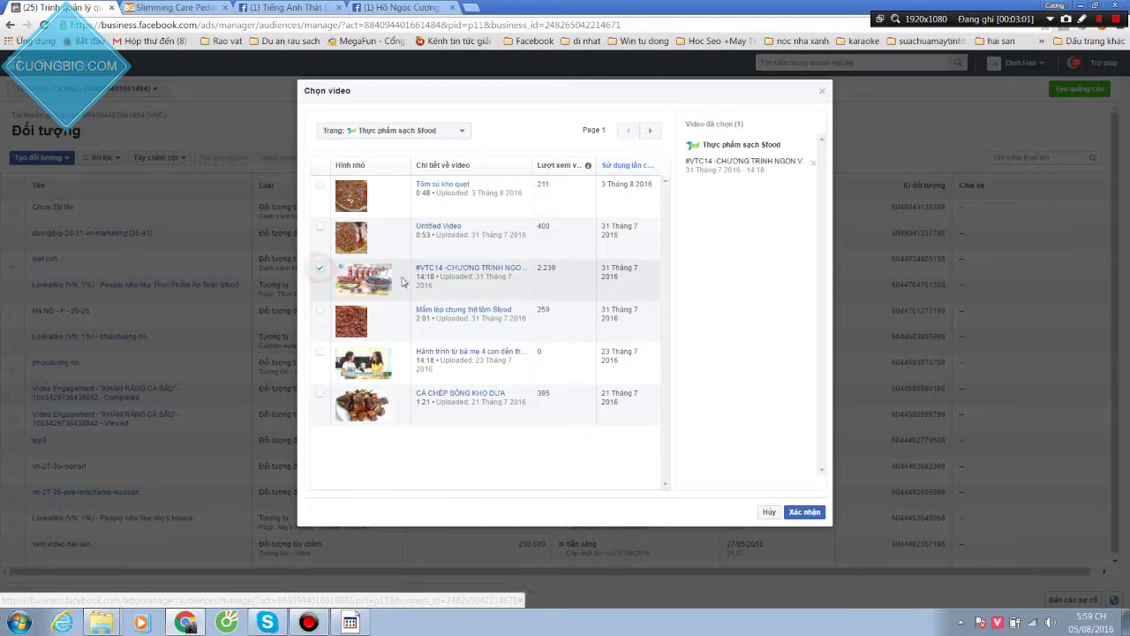
left_click(804, 512)
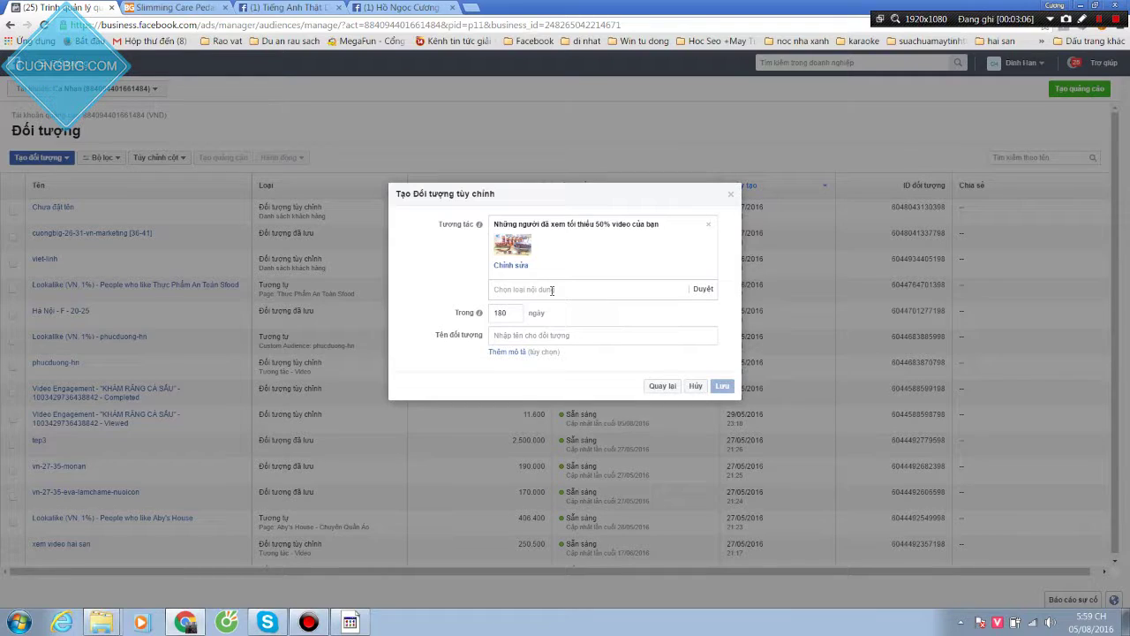
Name the audience 'Video hai sản' and save it
left_click(533, 335)
type("Video hai sản")
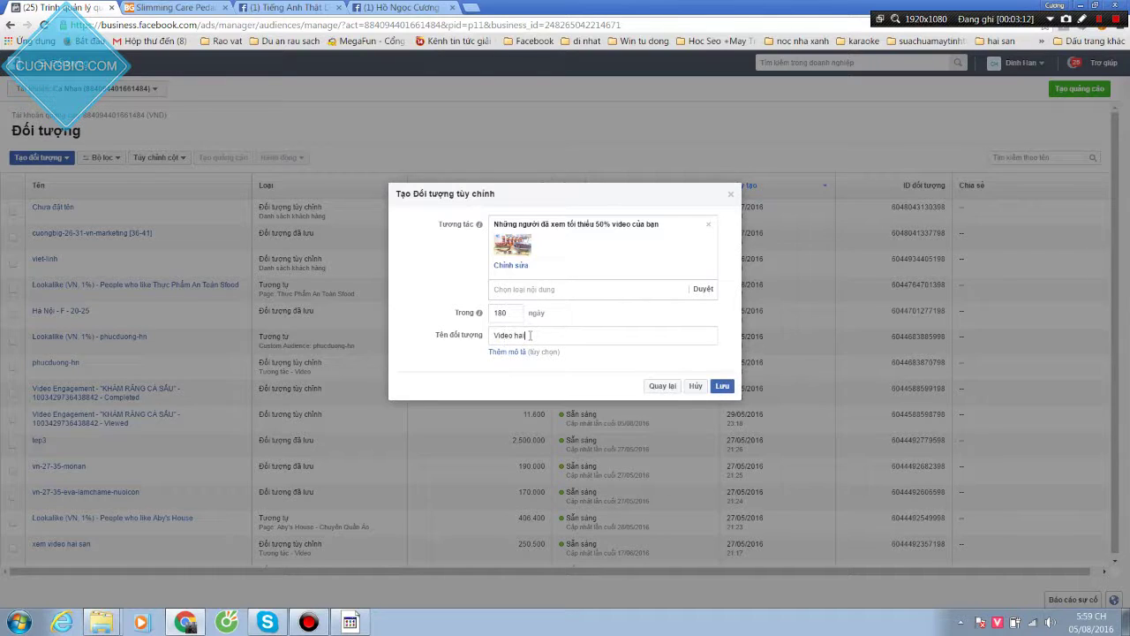
left_click(610, 290)
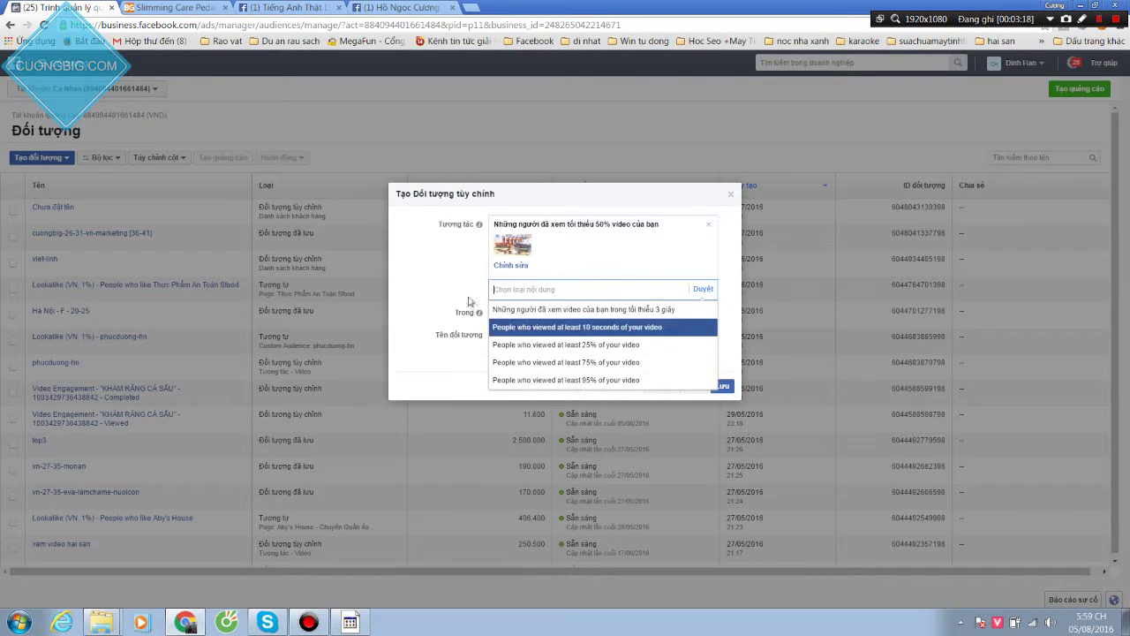
left_click(447, 271)
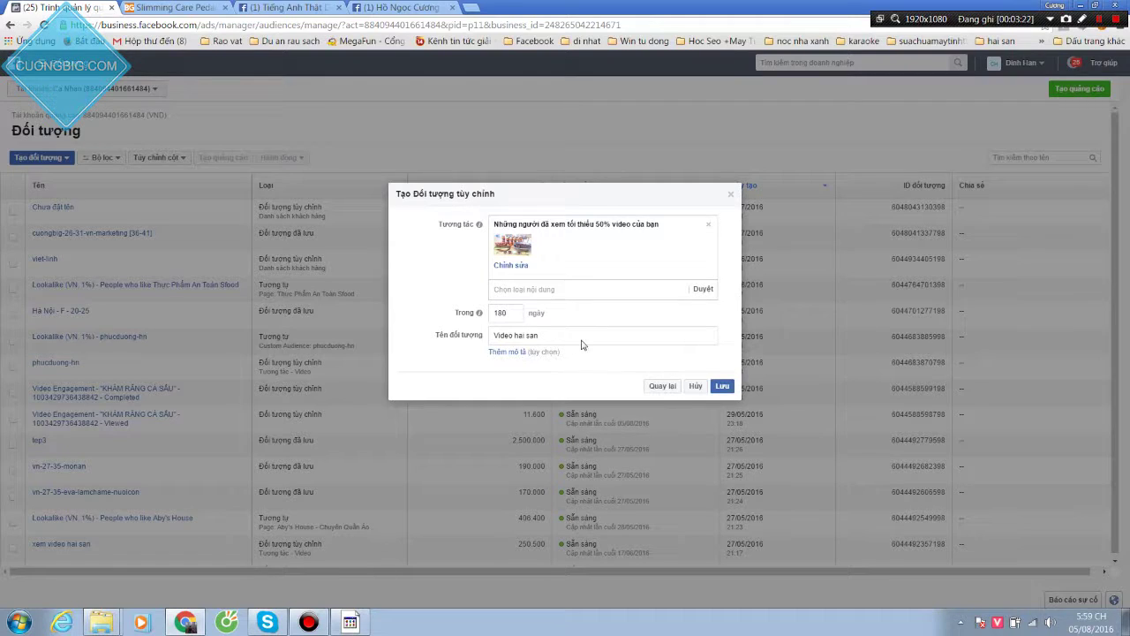
left_click(510, 352)
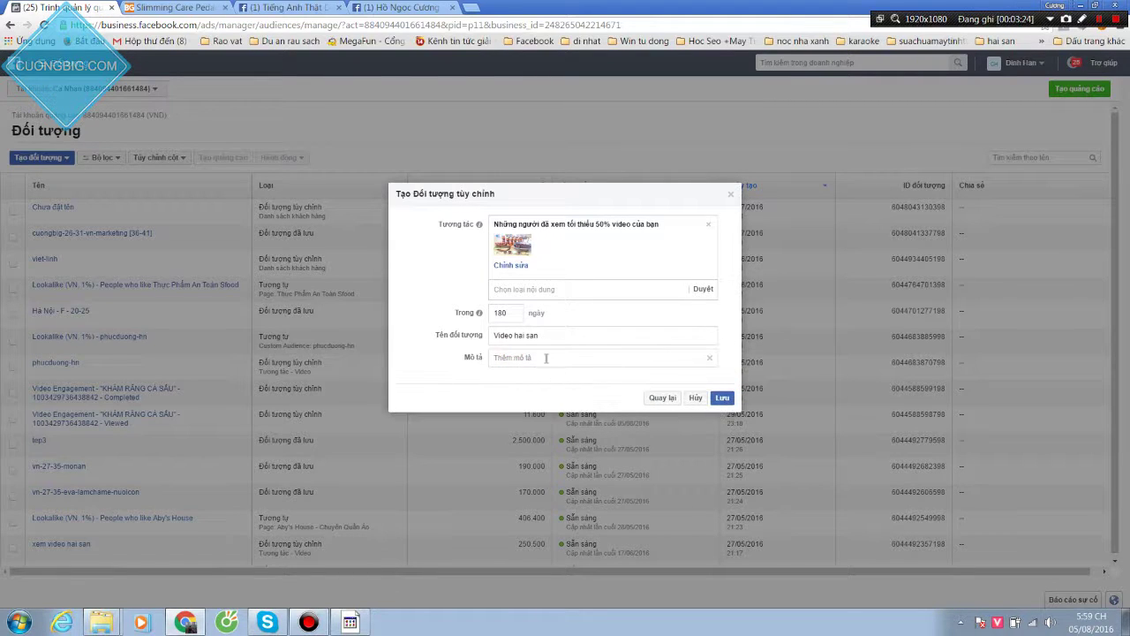
left_click(571, 333)
left_click(729, 402)
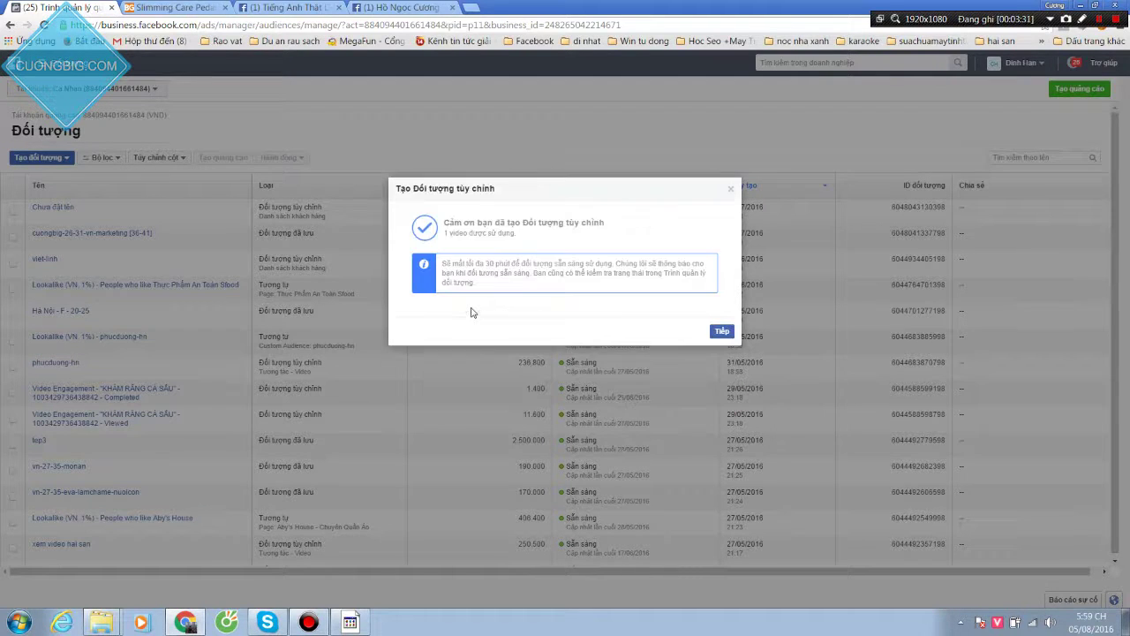
Dismiss the confirmation and Next Steps dialogs, then switch to the PowerPoint presentation
left_click(722, 333)
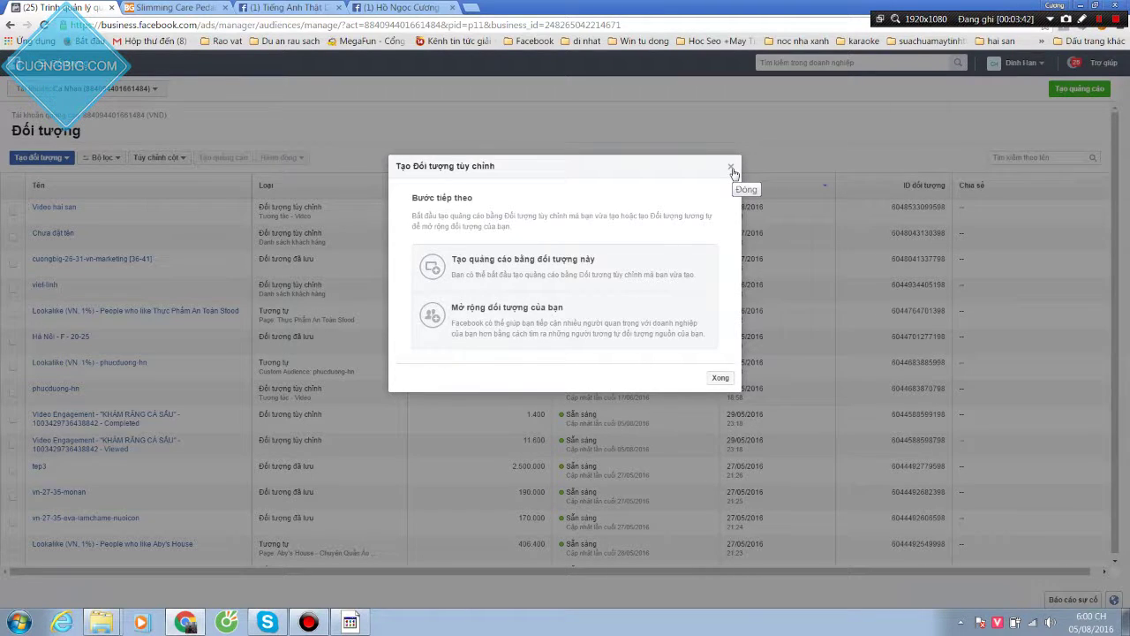
left_click(731, 169)
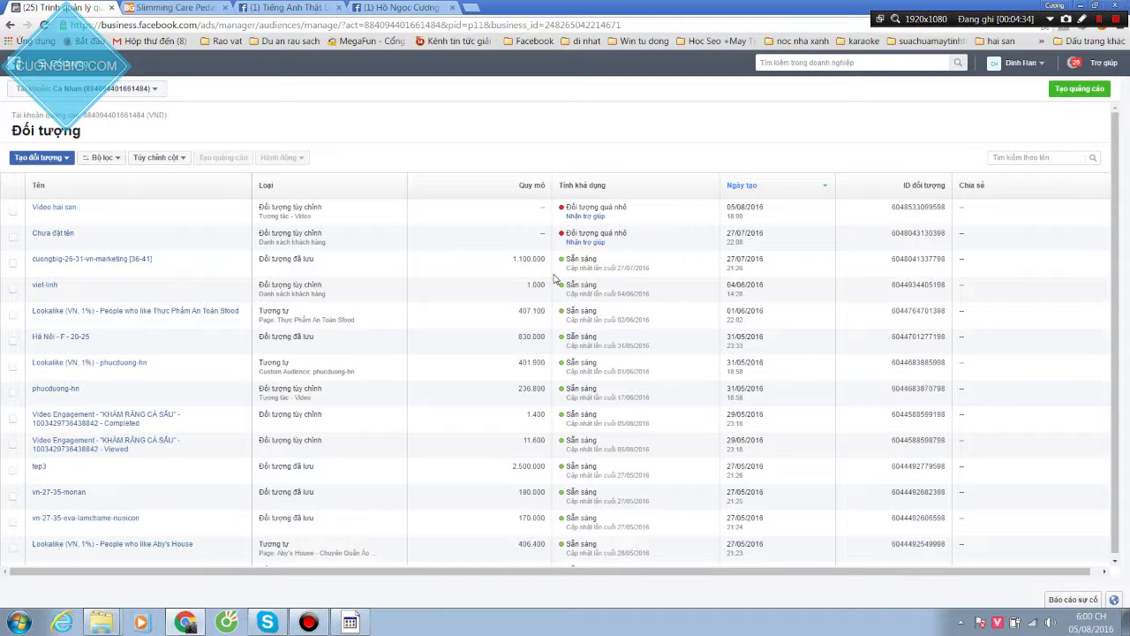
left_click(361, 625)
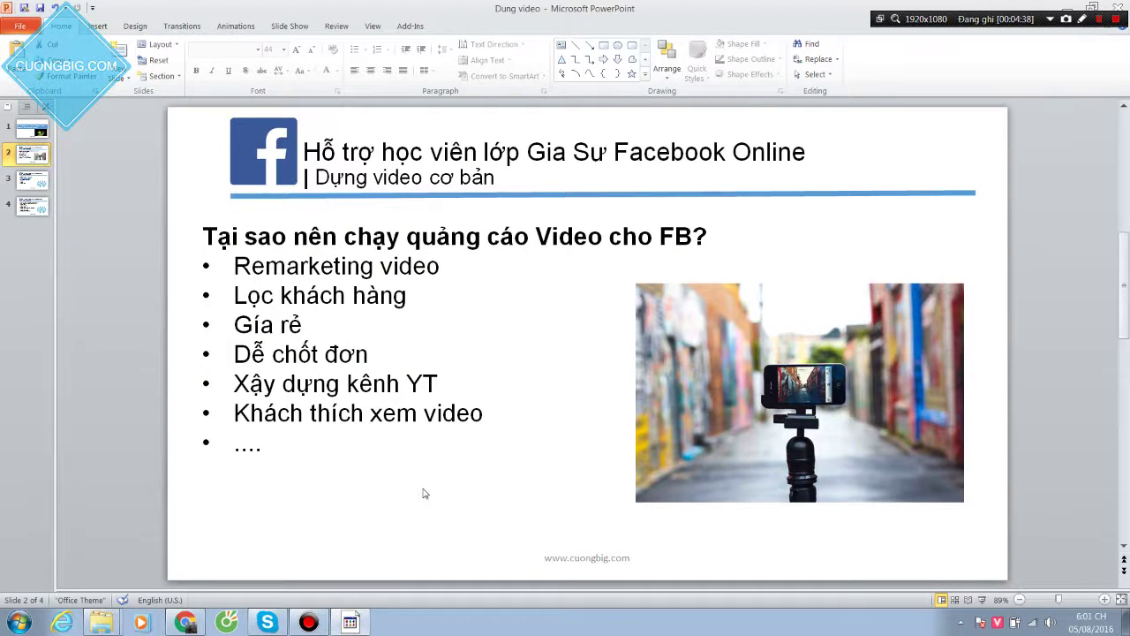
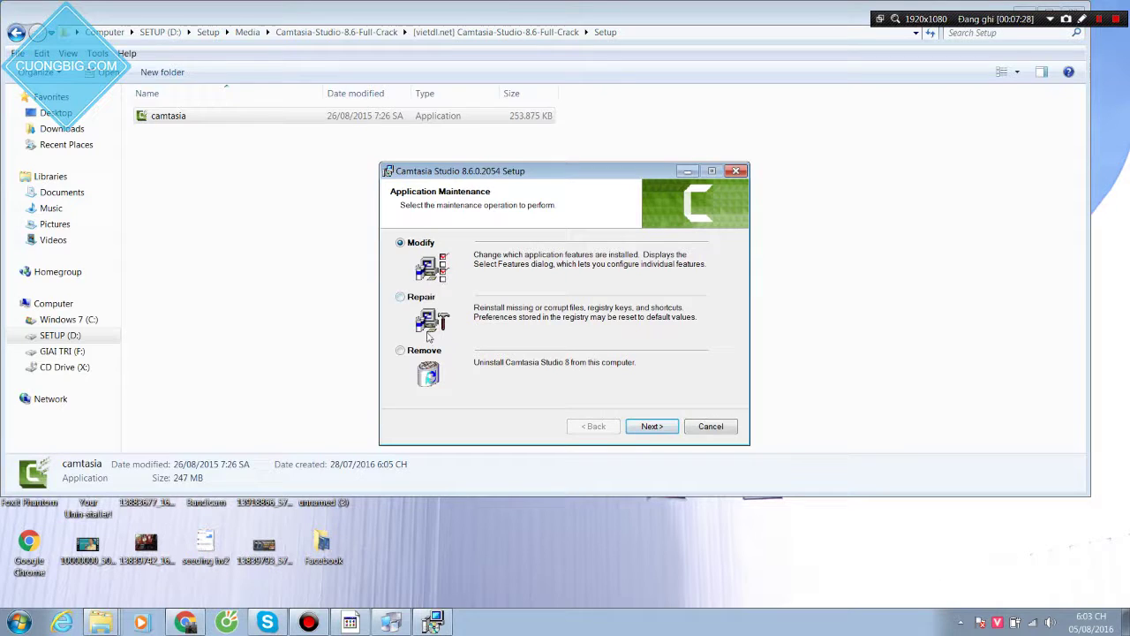
Finish modifying the Camtasia Studio 8 installation with the listed features and close the installer
left_click(650, 426)
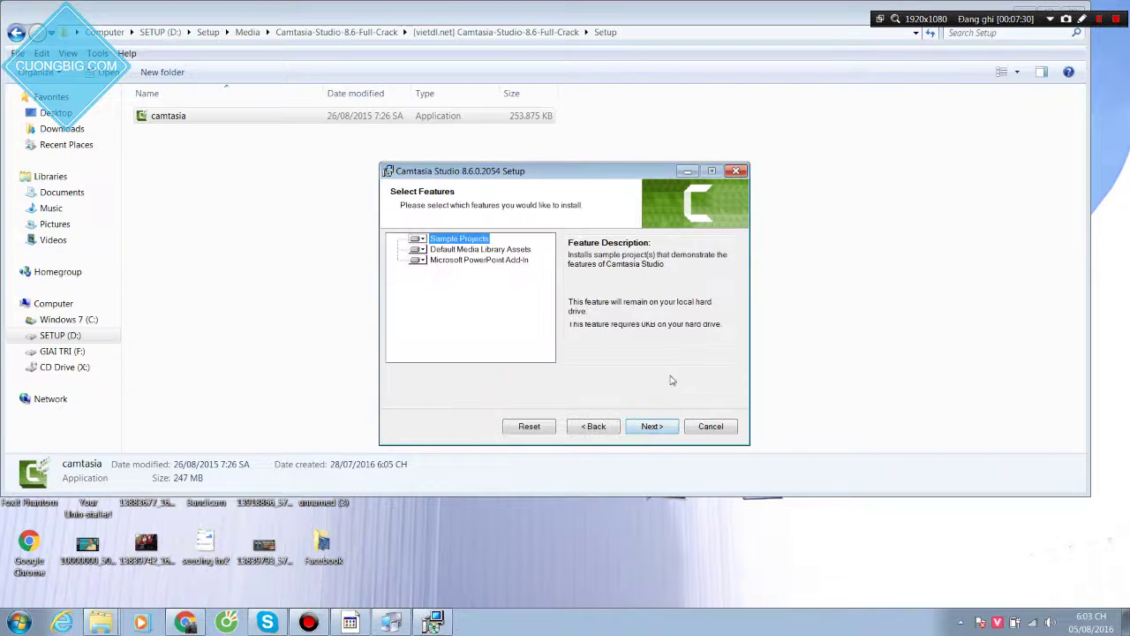
left_click(652, 426)
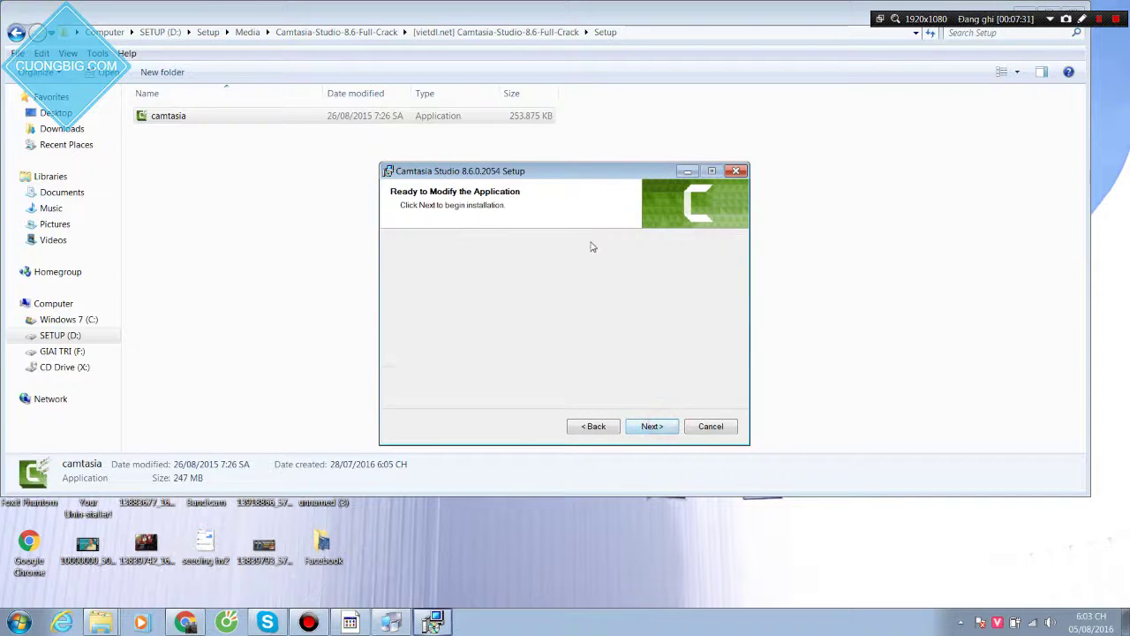
left_click(651, 427)
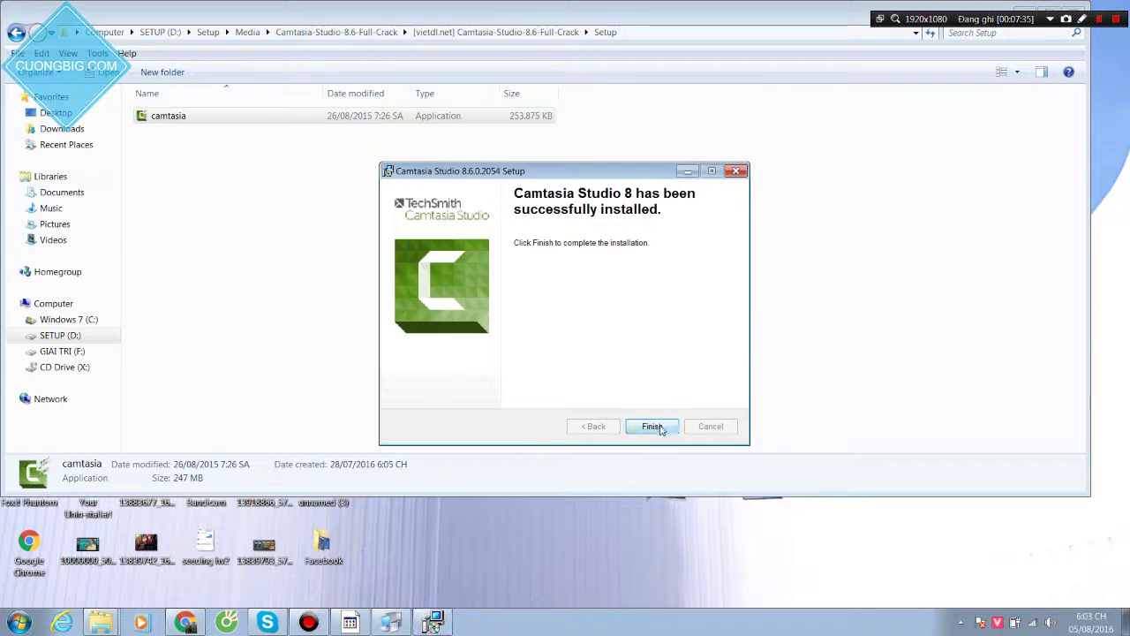
left_click(662, 425)
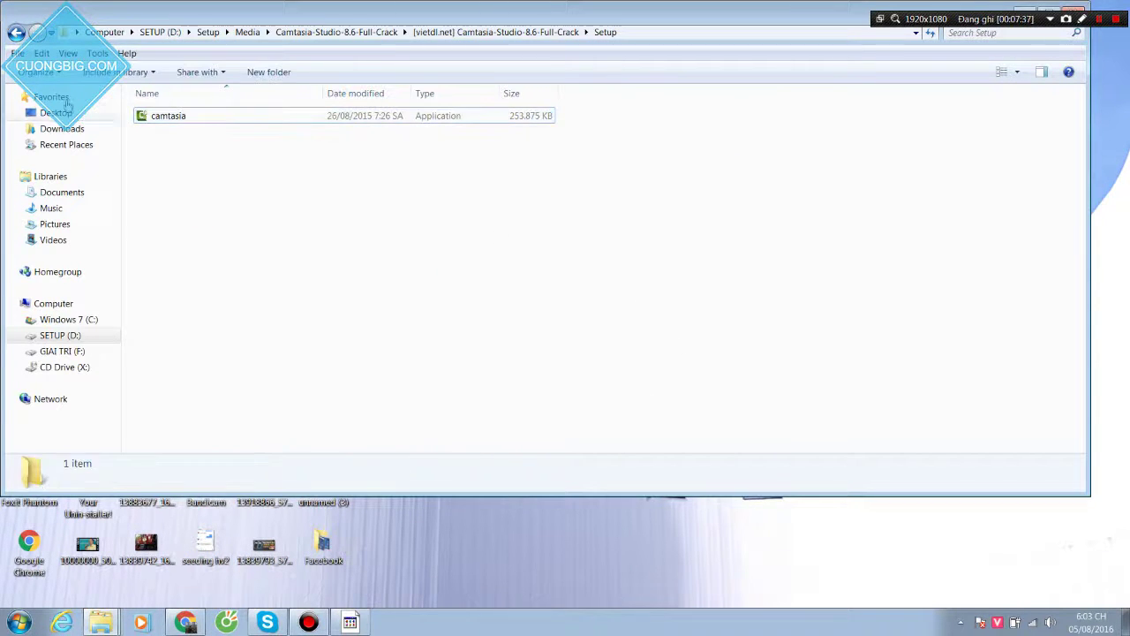
Run the Camtasia Studio Crack tool from the Crack folder as administrator, apply it, then close it
left_click(16, 32)
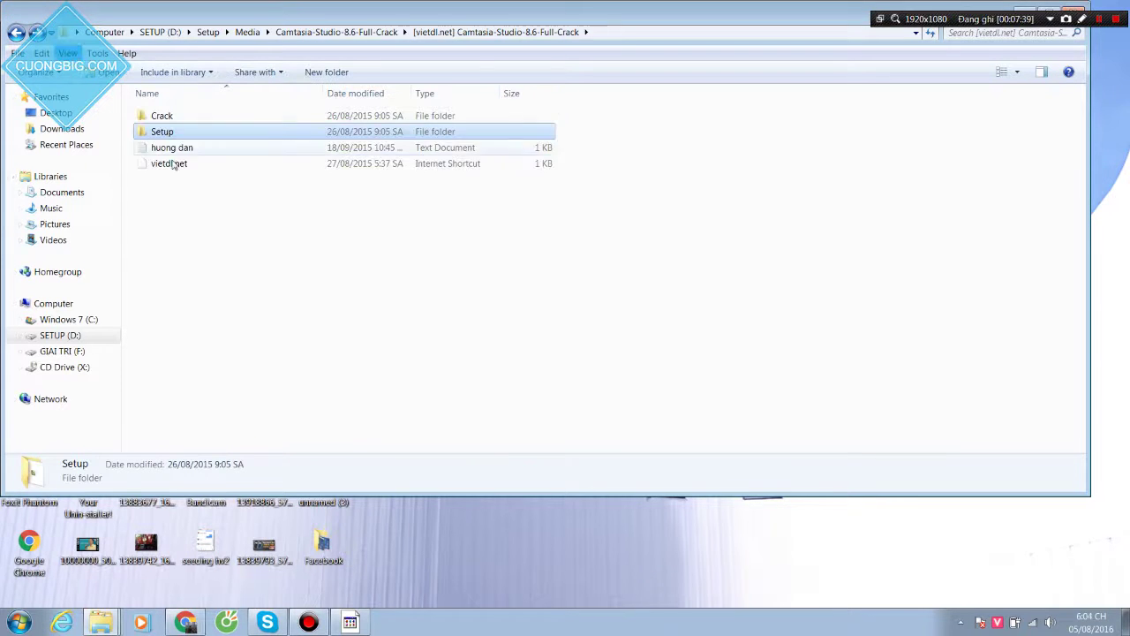
double_click(168, 116)
right_click(215, 116)
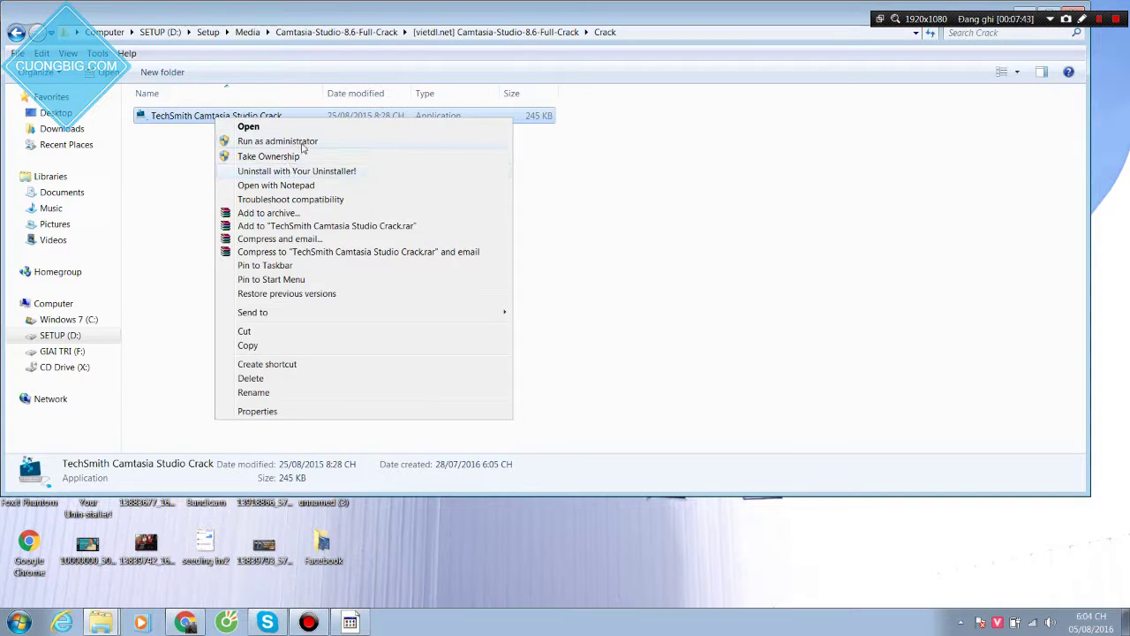
left_click(277, 141)
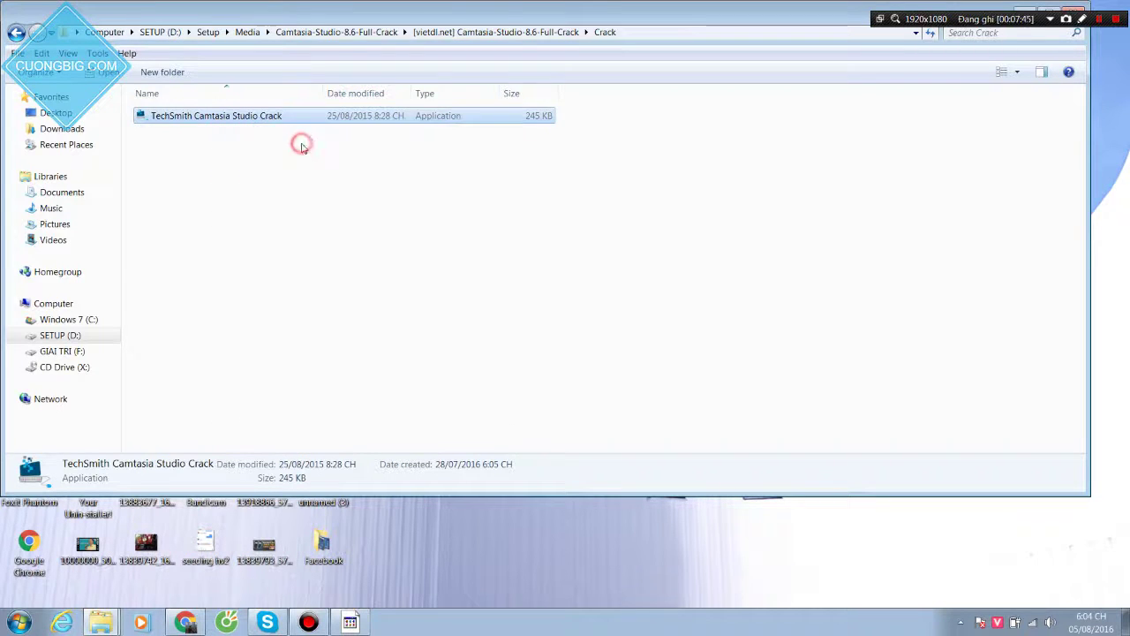
left_click(511, 367)
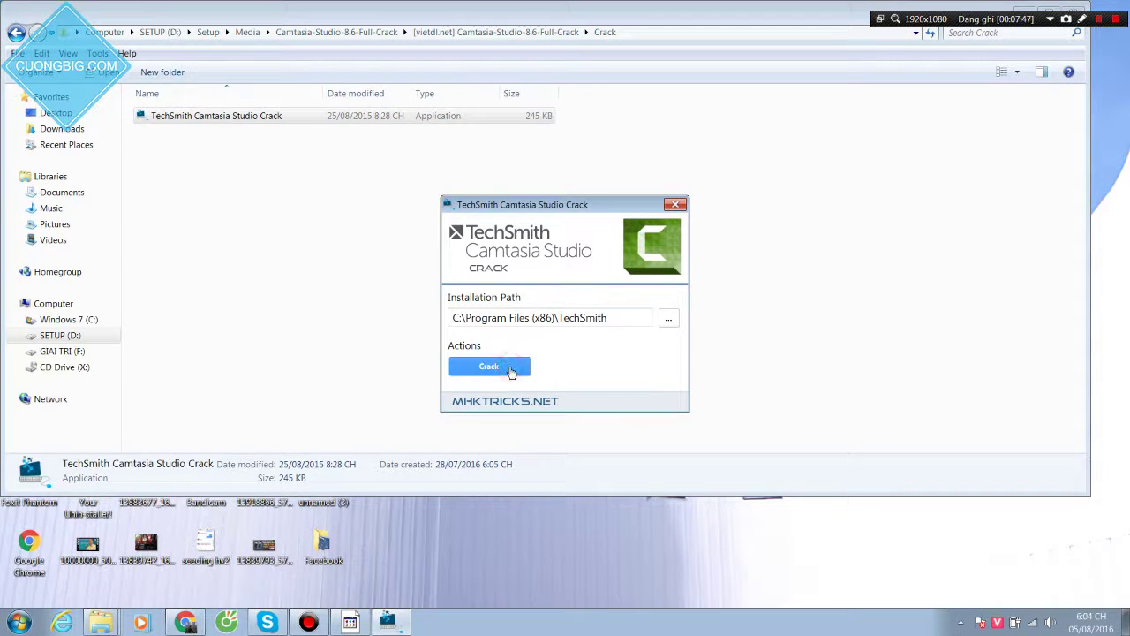
left_click(626, 355)
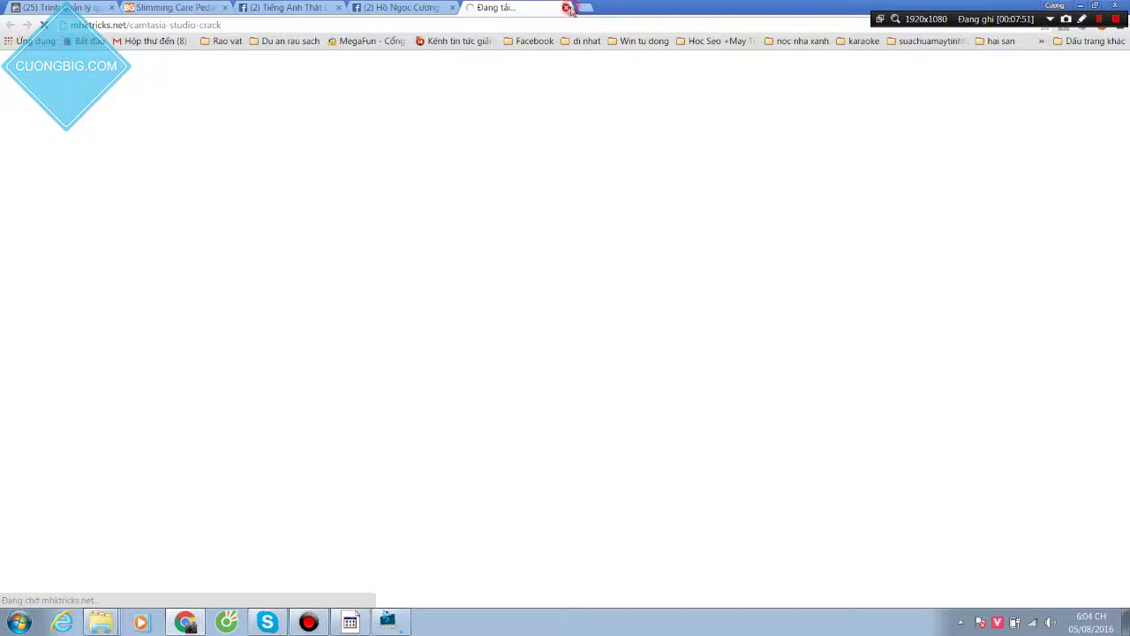
left_click(566, 7)
left_click(1080, 5)
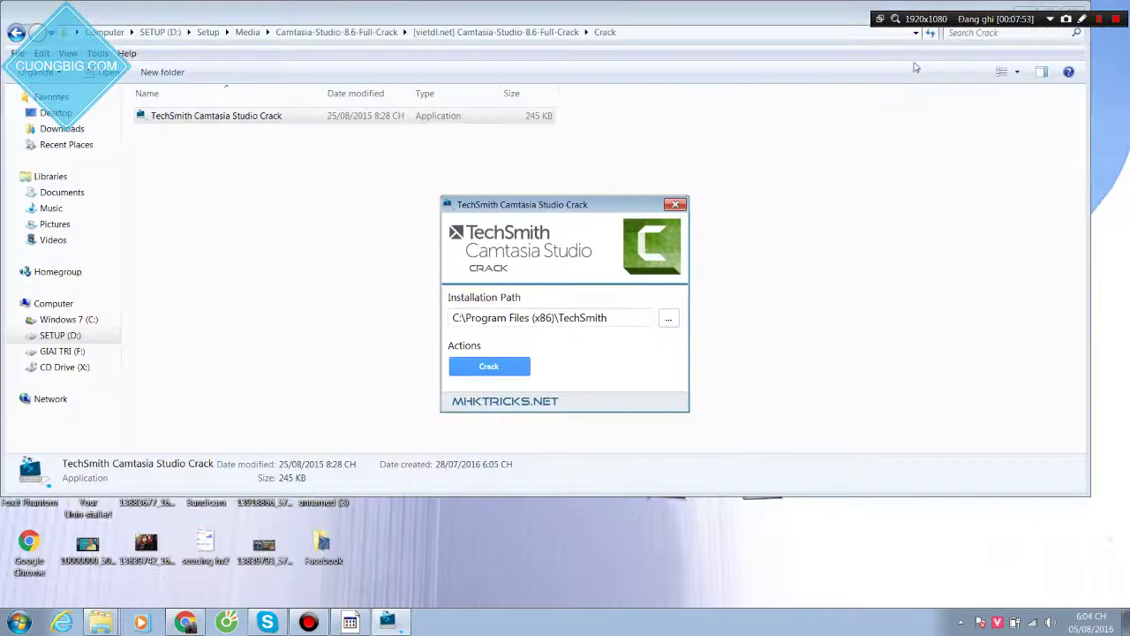
left_click(677, 205)
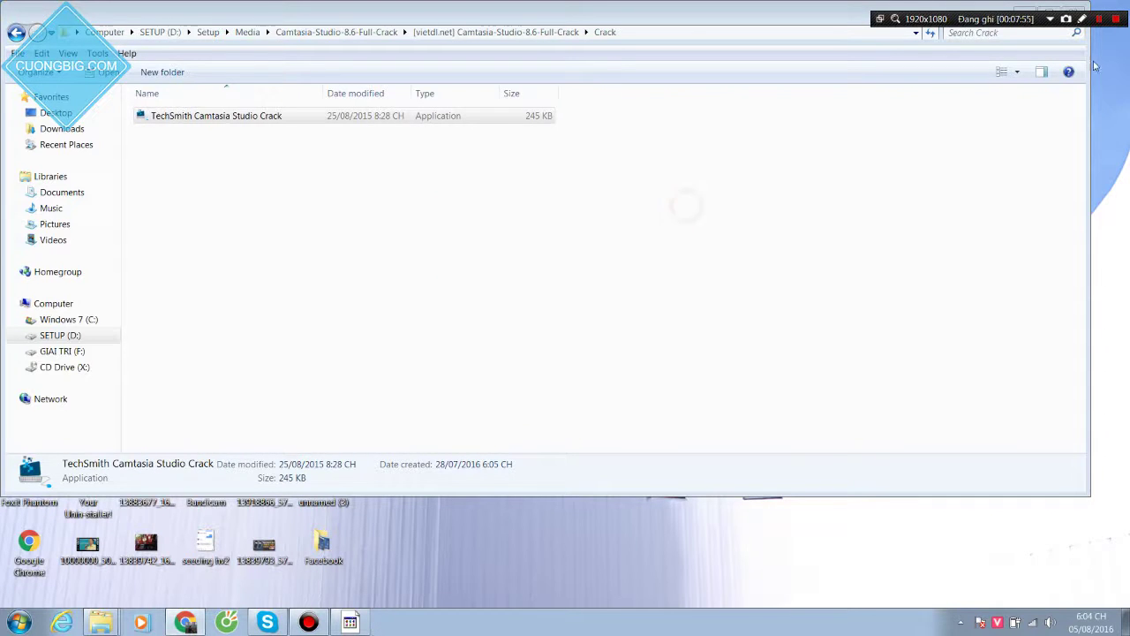
Refresh the desktop, launch Camtasia Studio 8, and dismiss the Welcome dialog to reach an empty Untitled project
left_click(1074, 11)
right_click(437, 157)
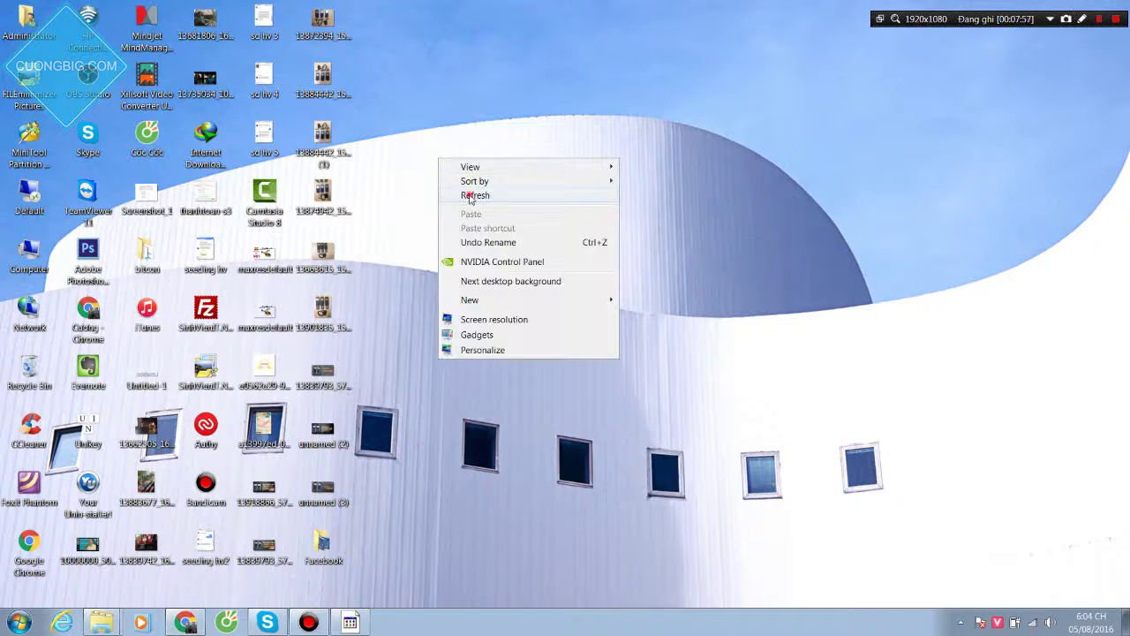
left_click(489, 198)
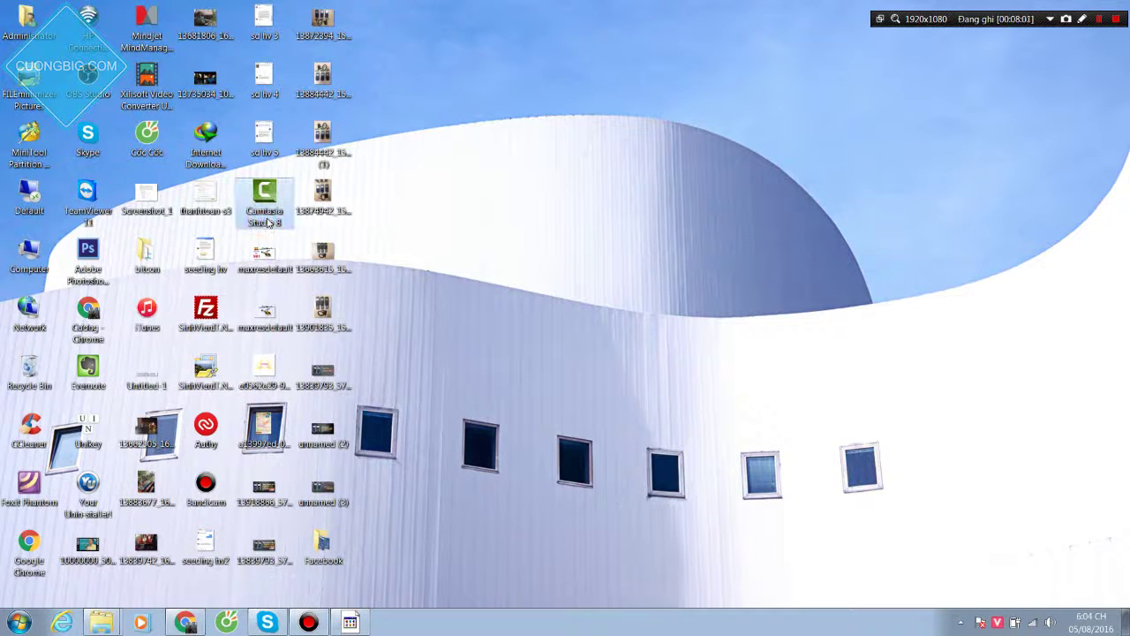
double_click(275, 224)
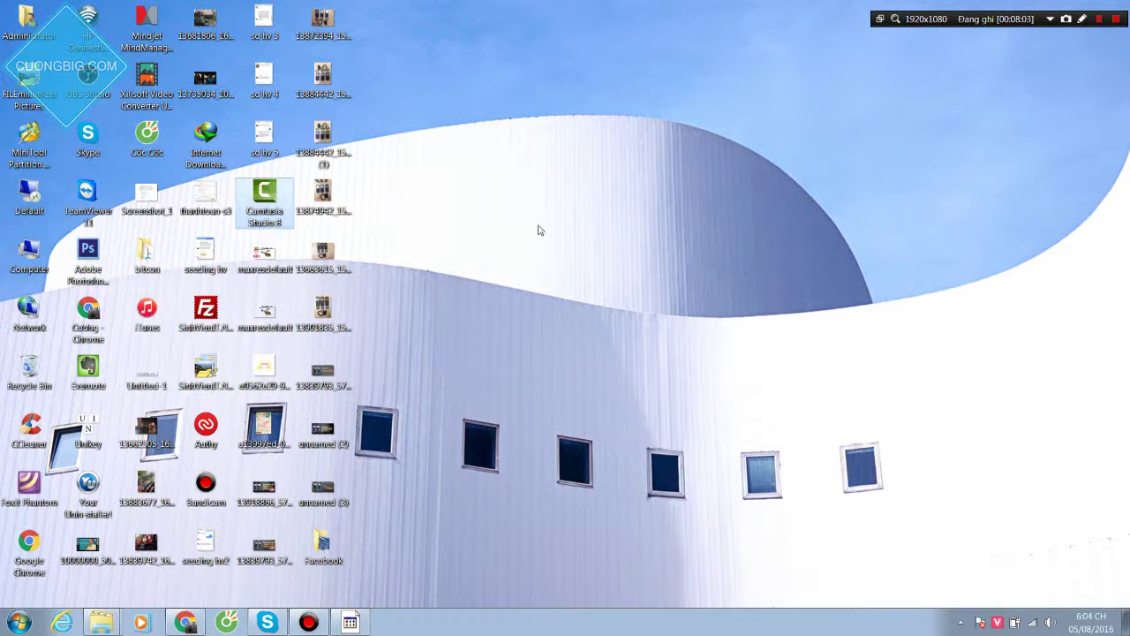
double_click(264, 213)
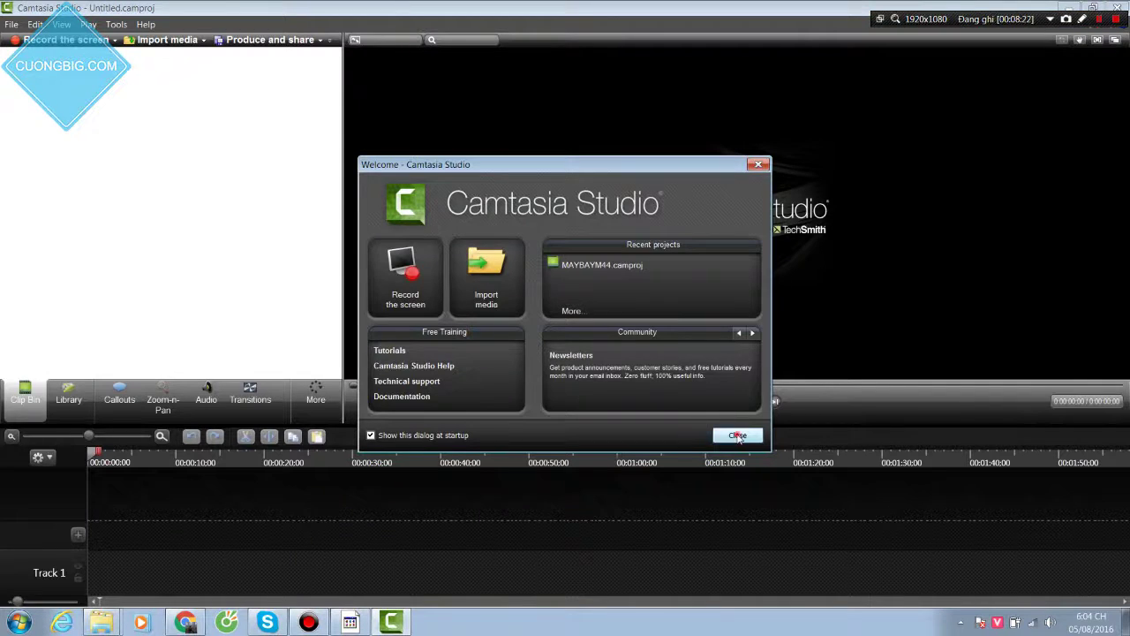
left_click(738, 435)
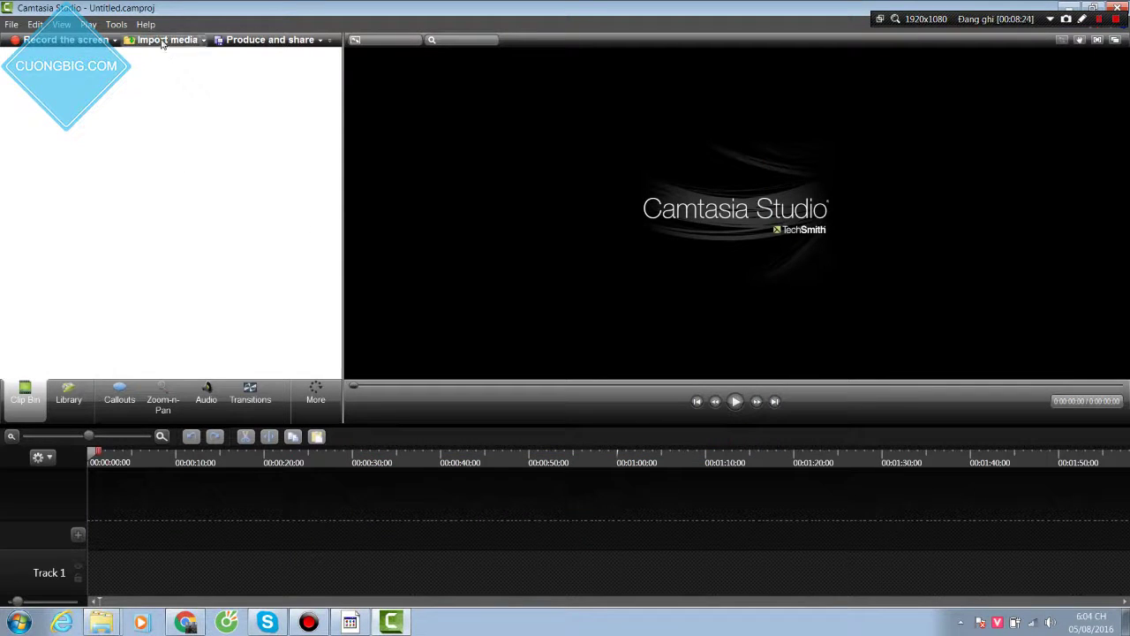
Switch to the 'Dung video' PowerPoint showing the slide 3 'Chuẩn bị gì ?' checklist
left_click(351, 623)
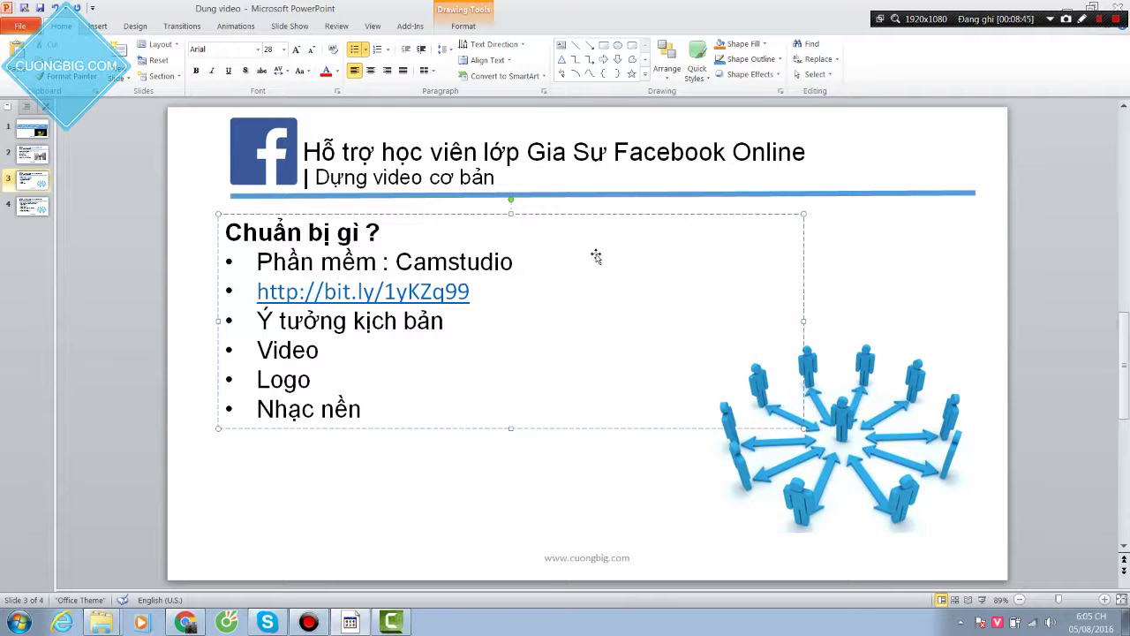
Open YouTube in a new browser tab and play the Chúng Ta Không Thuộc Về Nhau music video
mouse_move(181, 625)
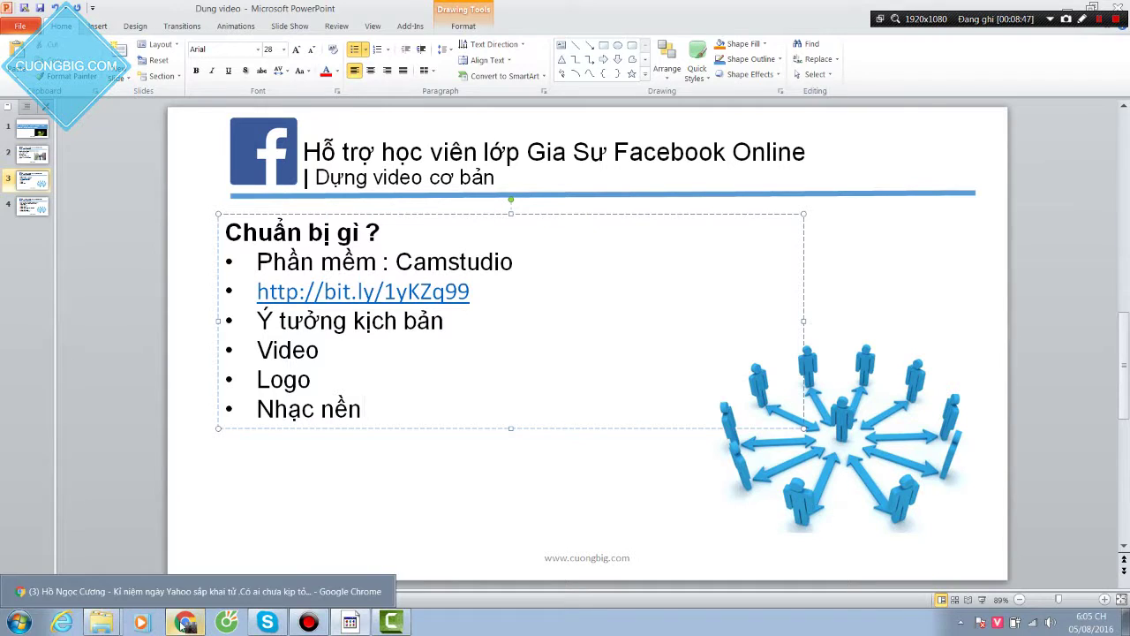
left_click(203, 591)
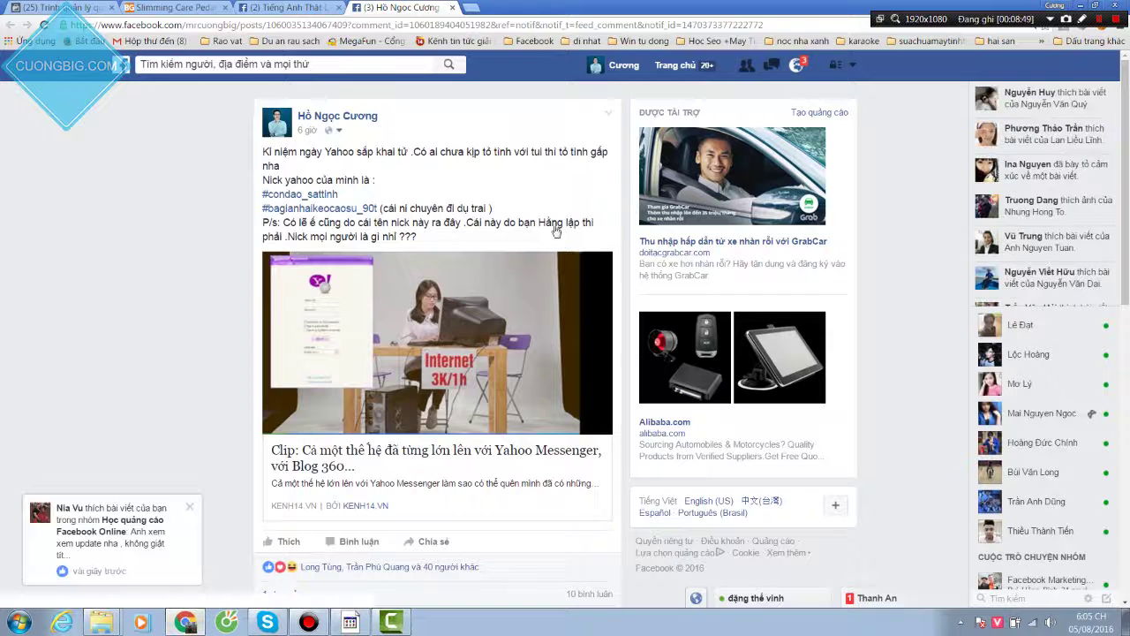
left_click(471, 8)
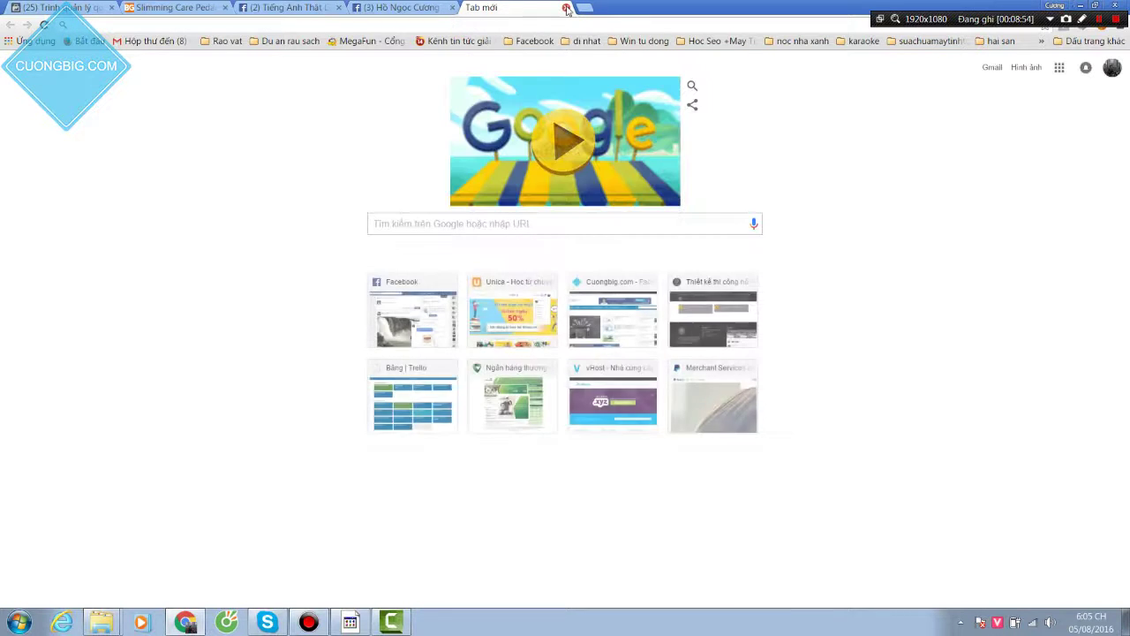
left_click(402, 7)
left_click(466, 8)
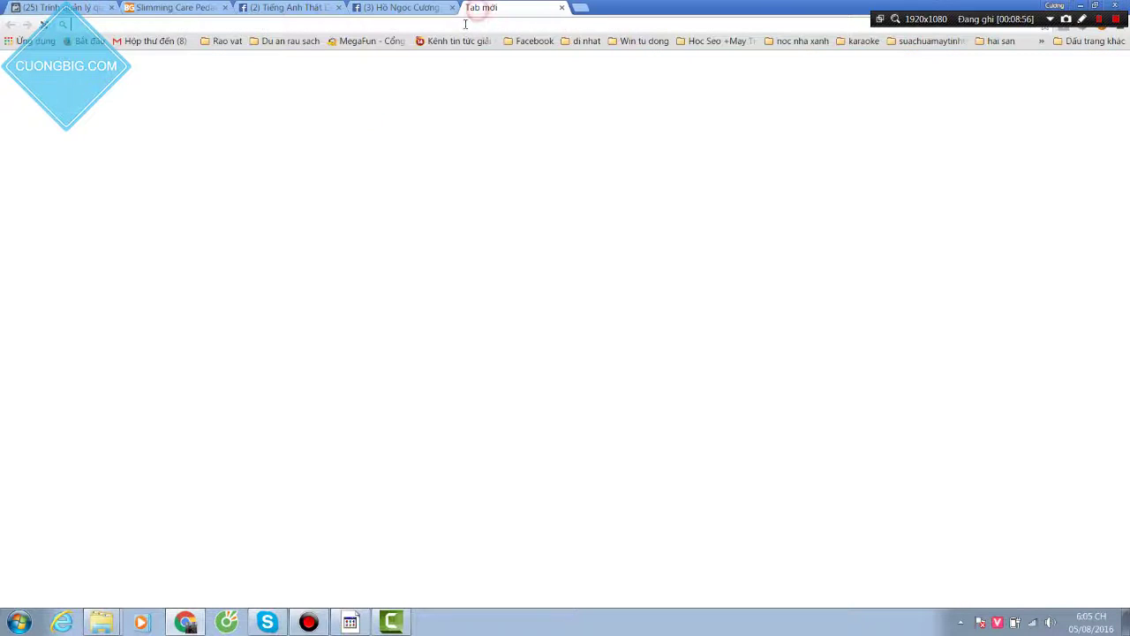
type("youtube.com")
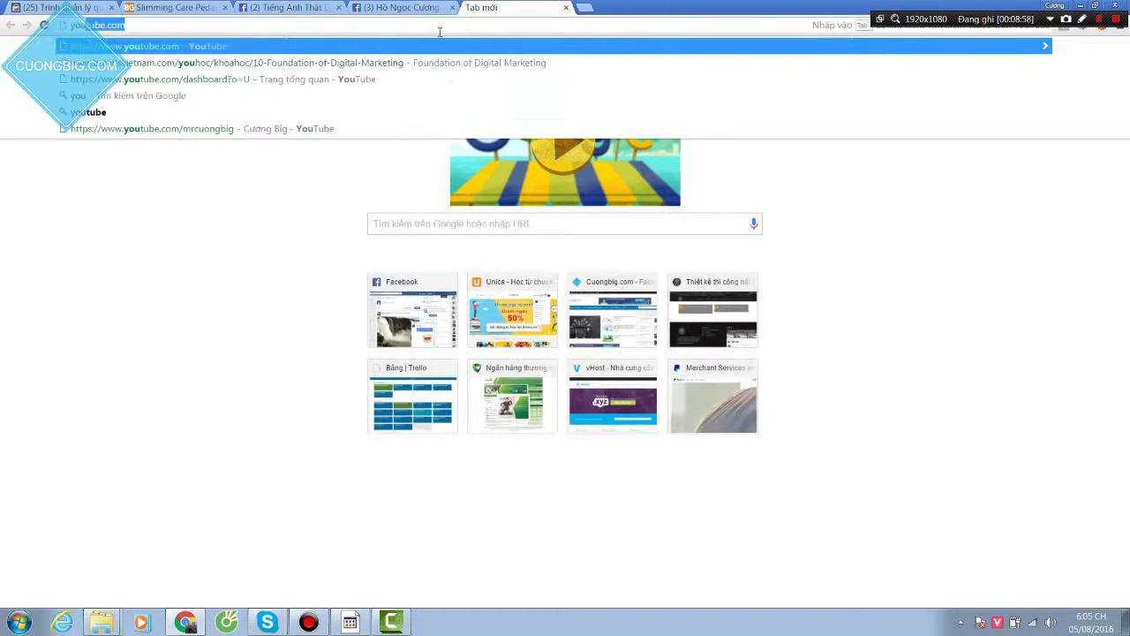
left_click(430, 45)
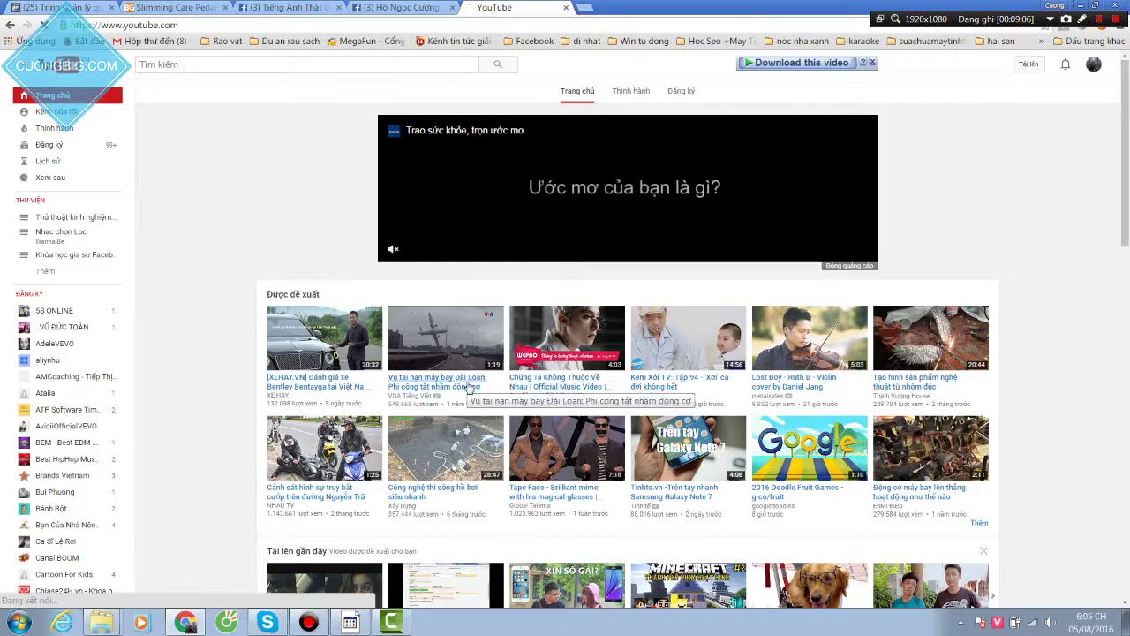
left_click(545, 385)
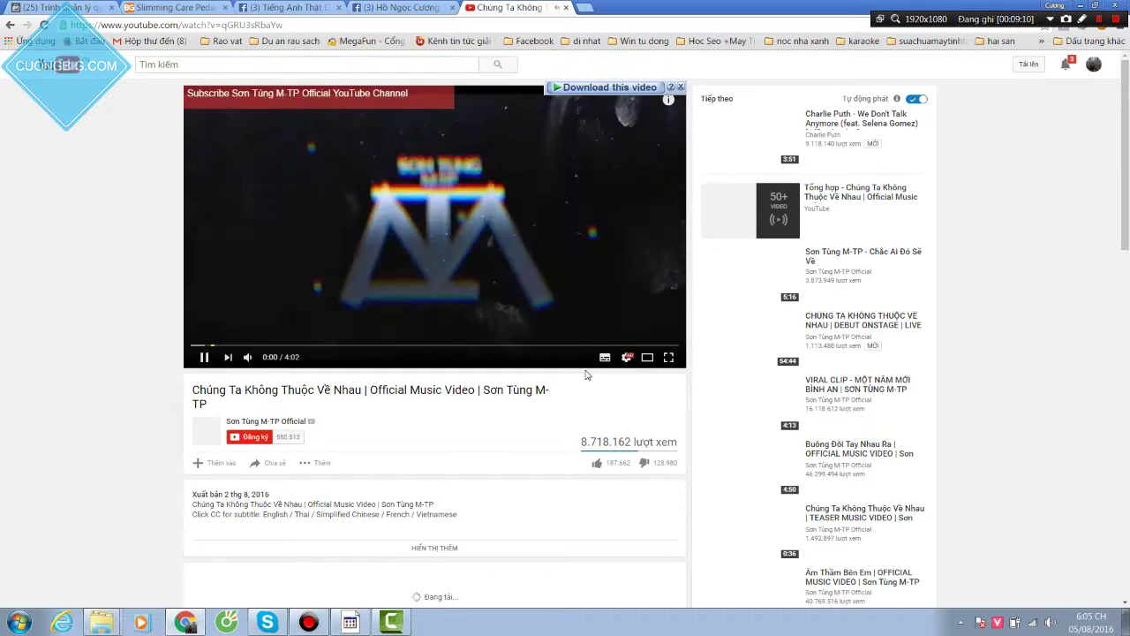
Pause the video, look over its download options, and select its web address
left_click(205, 358)
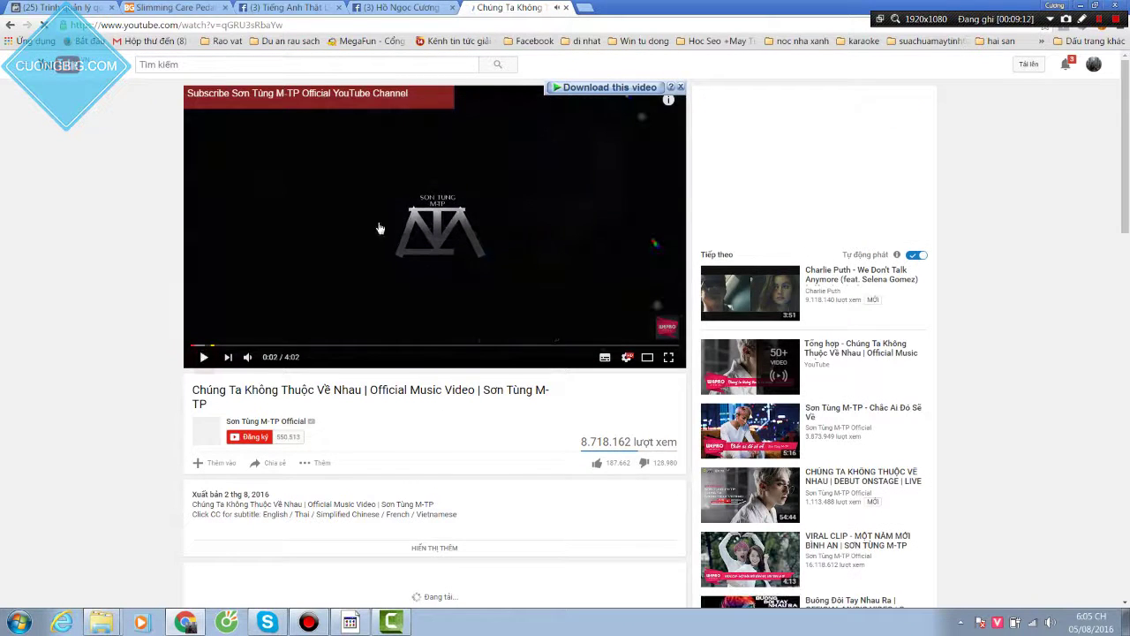
left_click(595, 89)
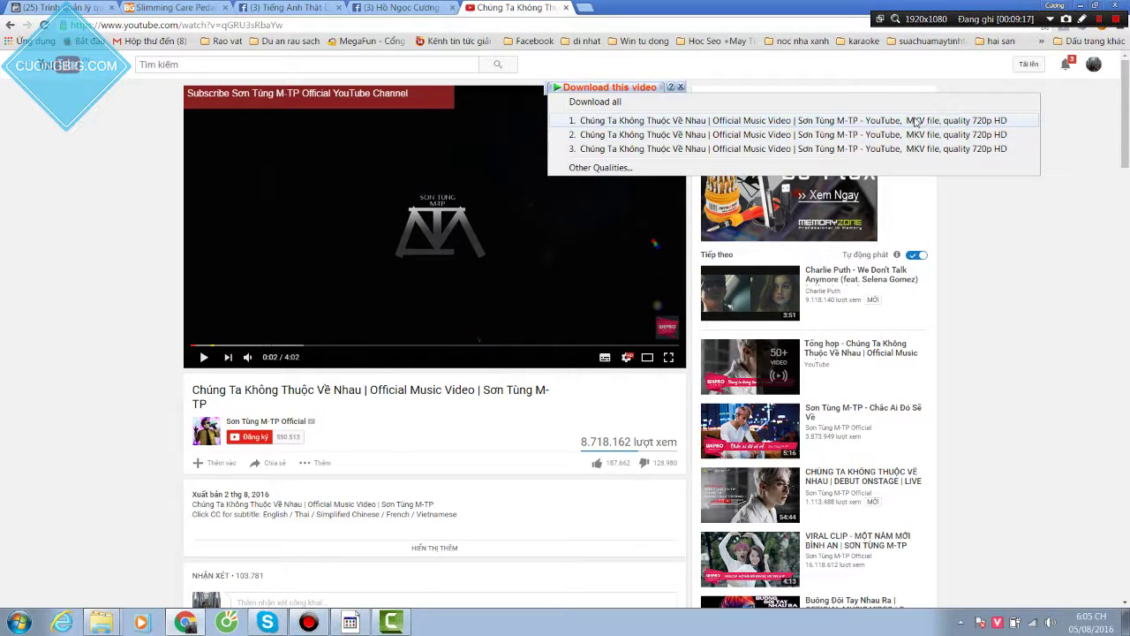
left_click(1009, 212)
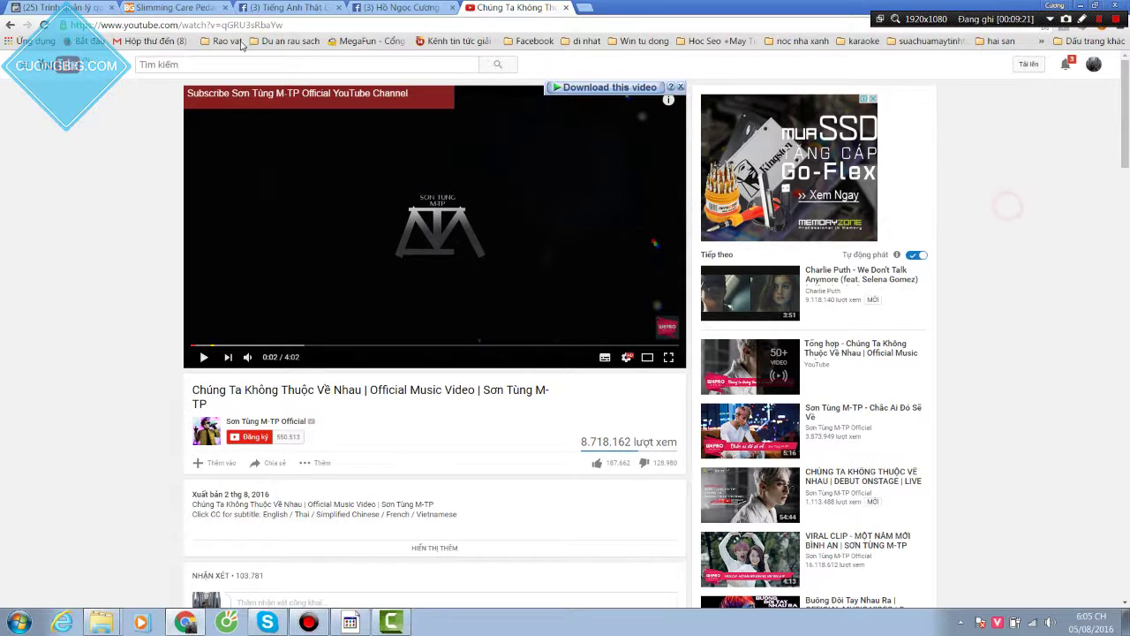
left_click(287, 25)
key("ctrl+c")
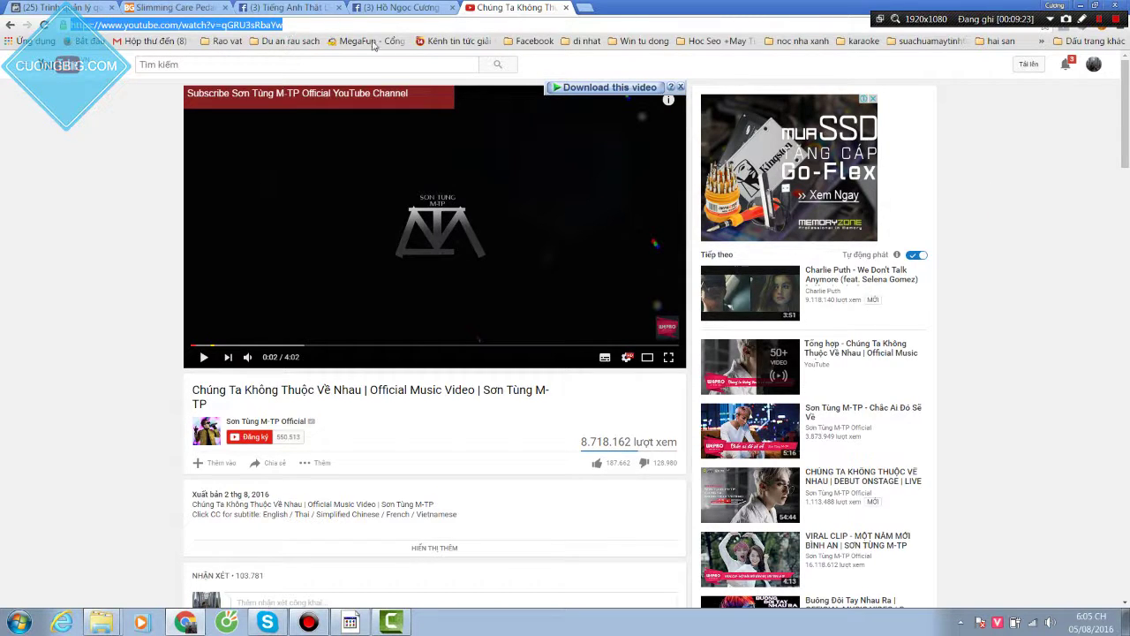
left_click(487, 113)
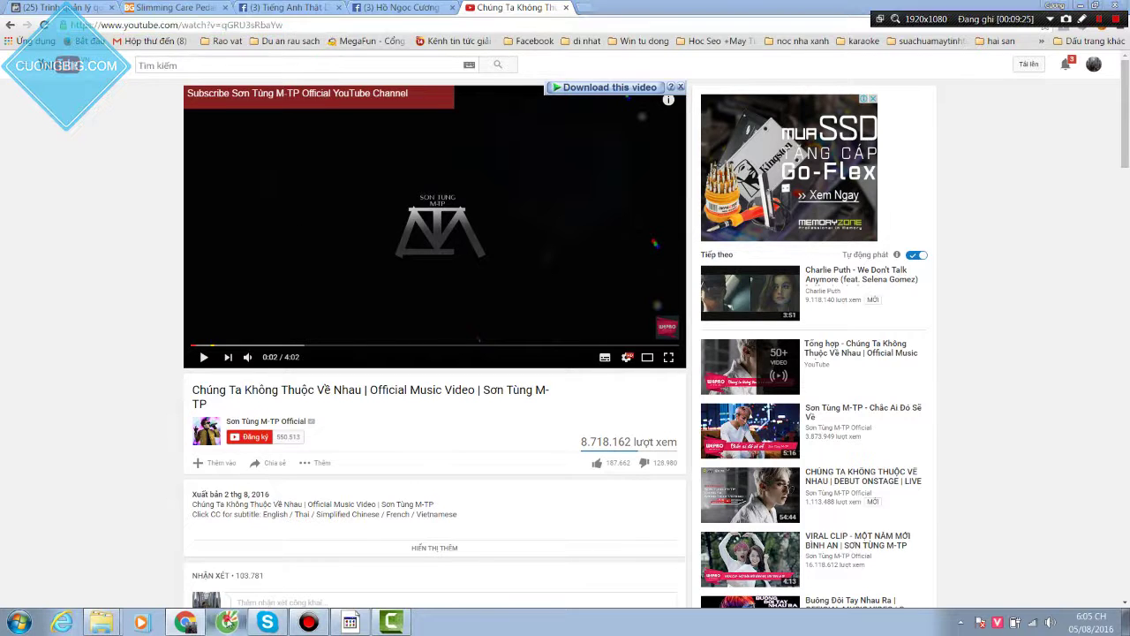
key("ctrl+n")
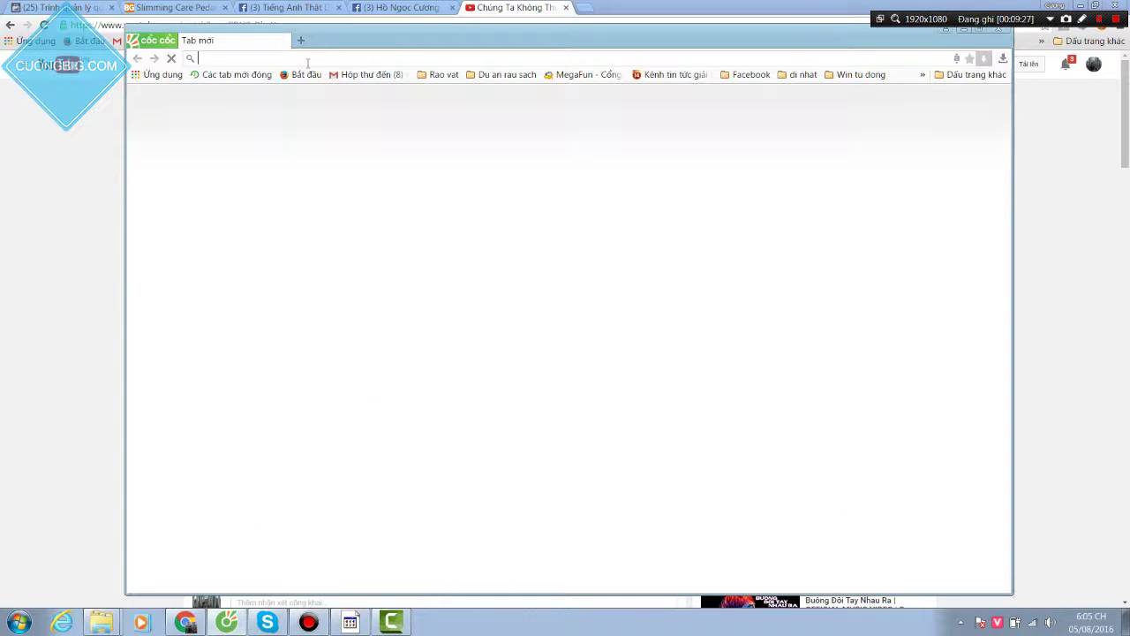
key("ctrl+v")
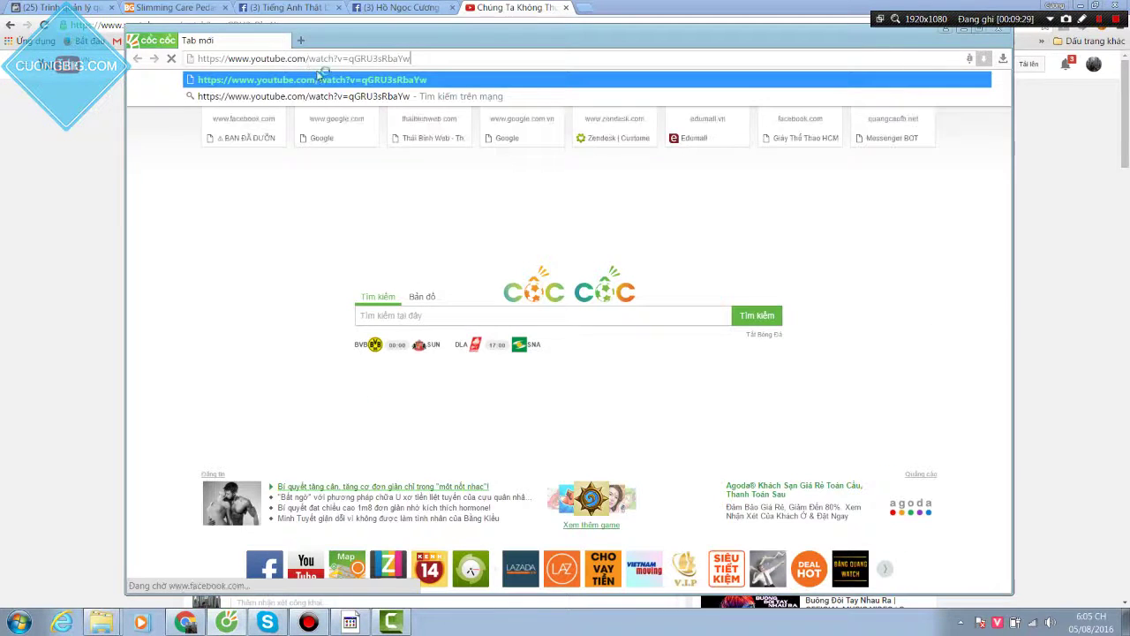
key("Return")
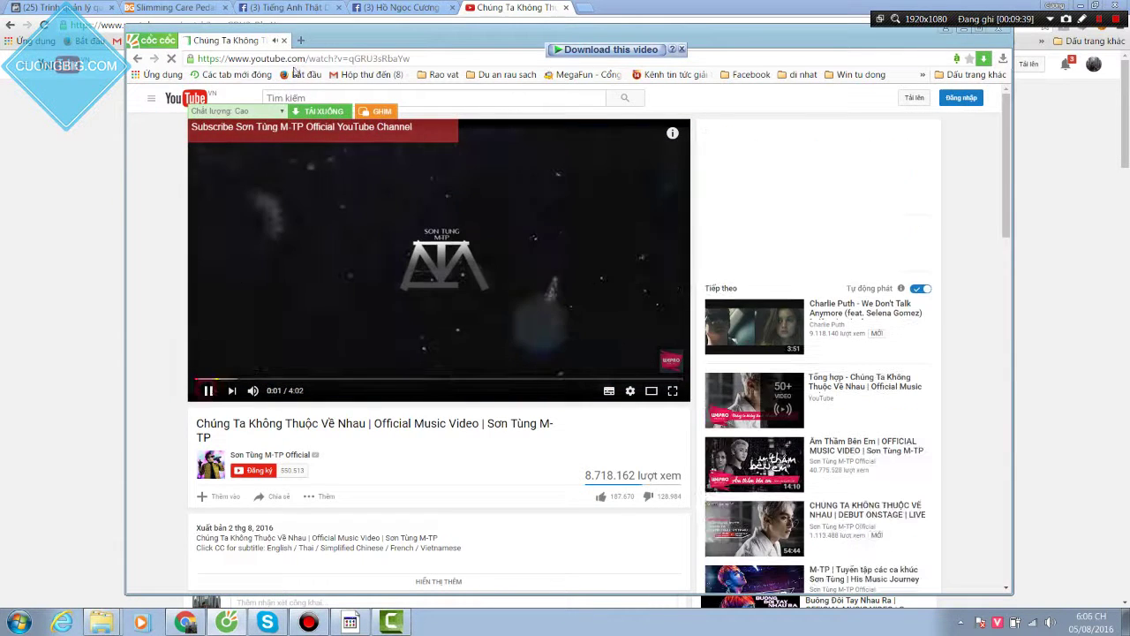
left_click(256, 111)
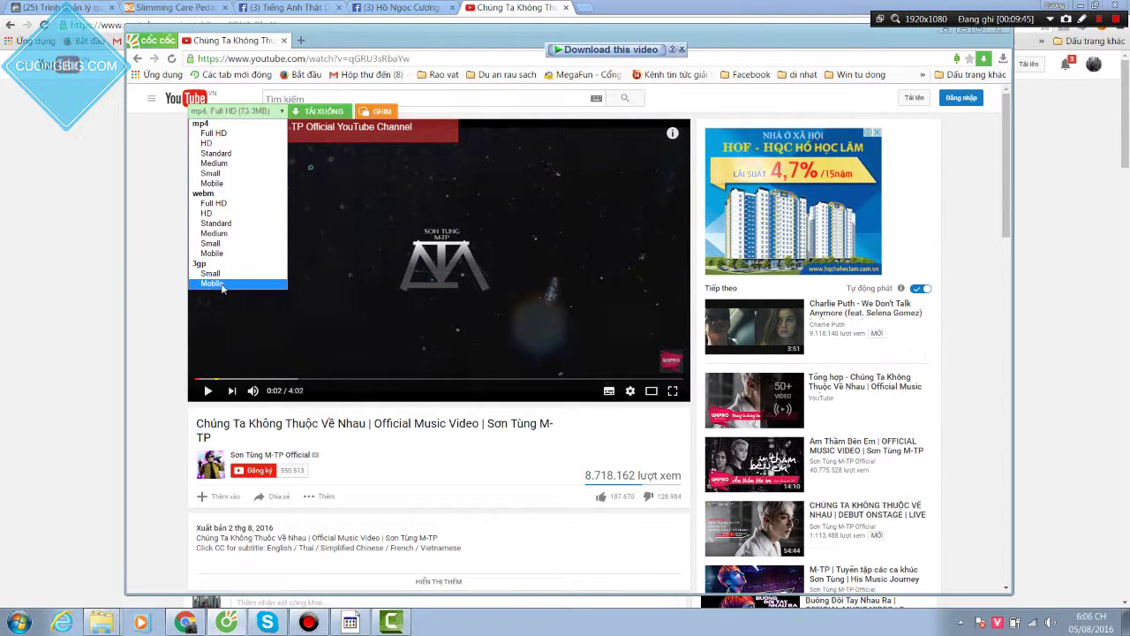
left_click(213, 132)
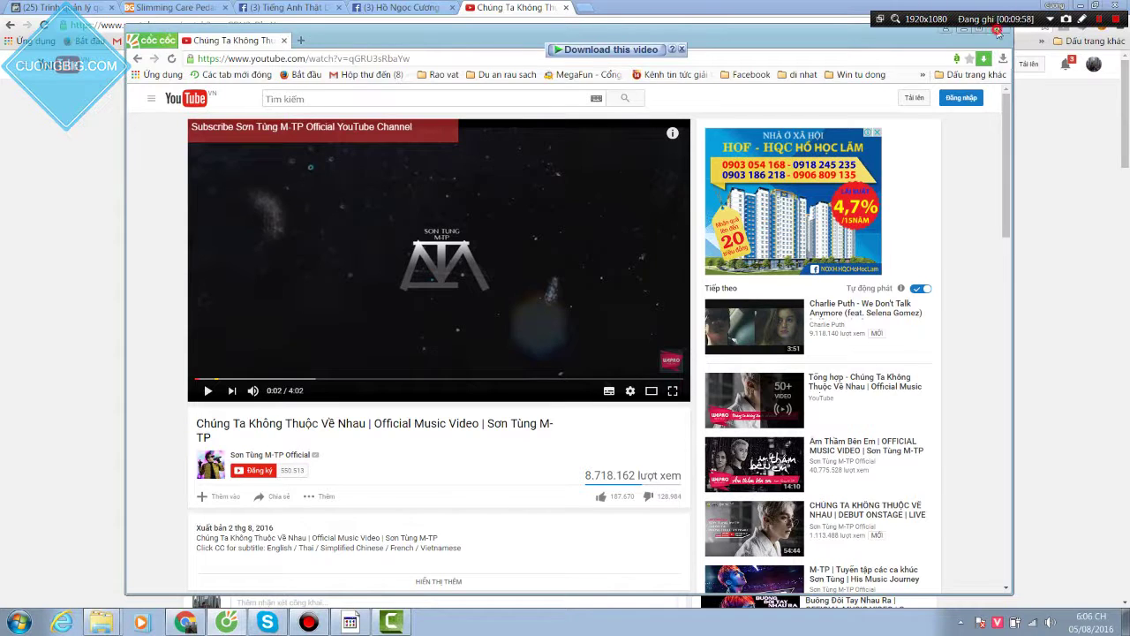
left_click(1000, 31)
Play the downloaded M44 mini helicopter video from Downloads and skim it from start to near the end
mouse_move(102, 623)
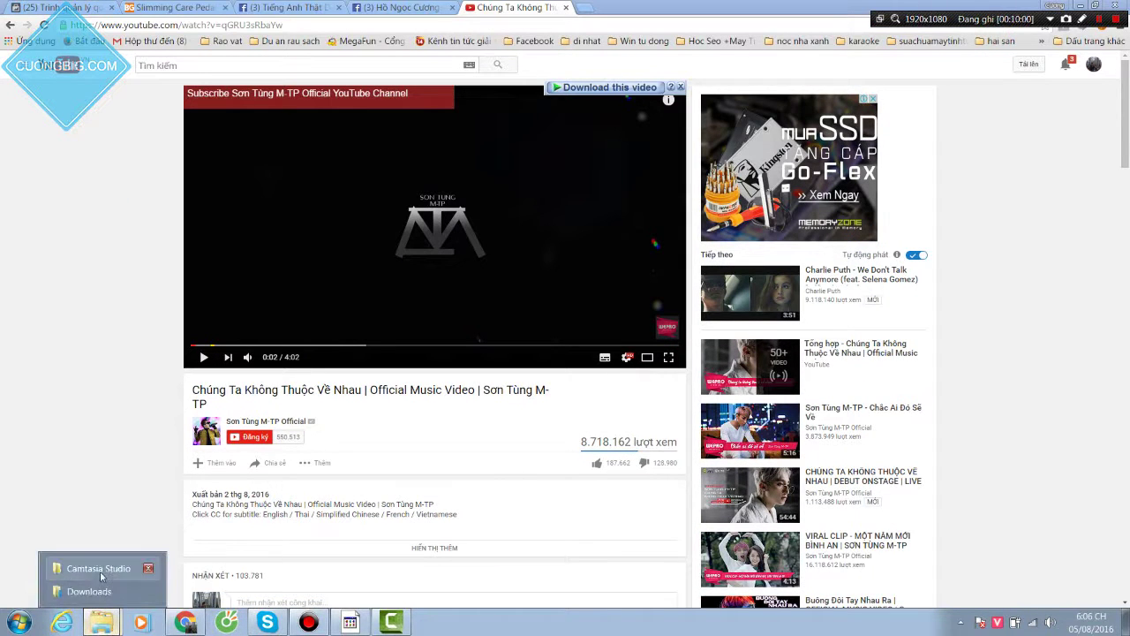
left_click(84, 588)
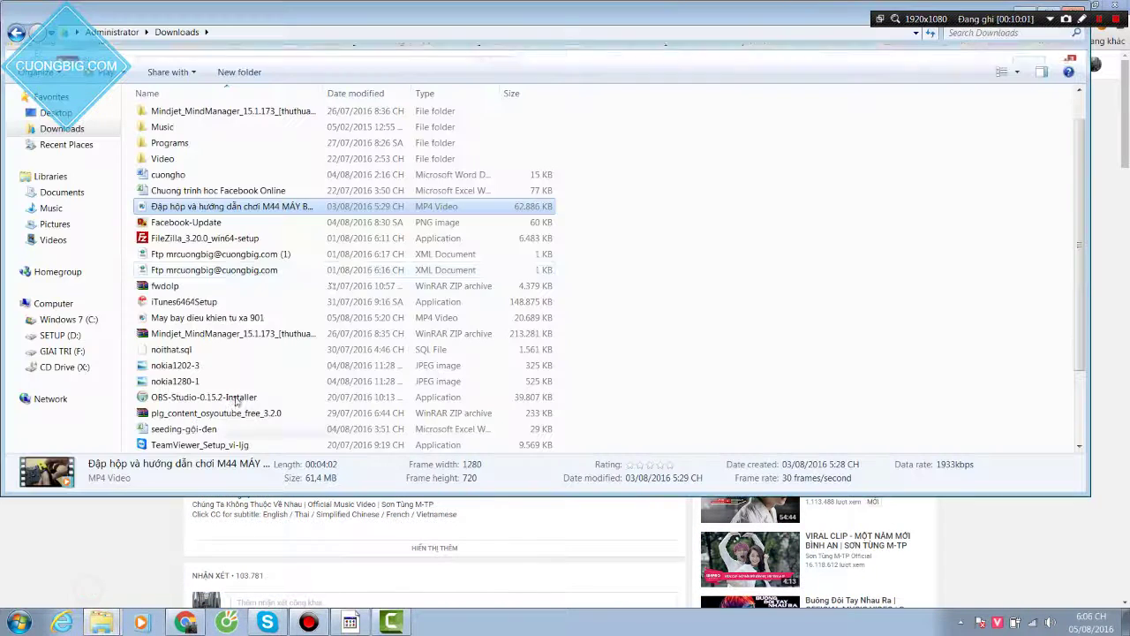
double_click(195, 207)
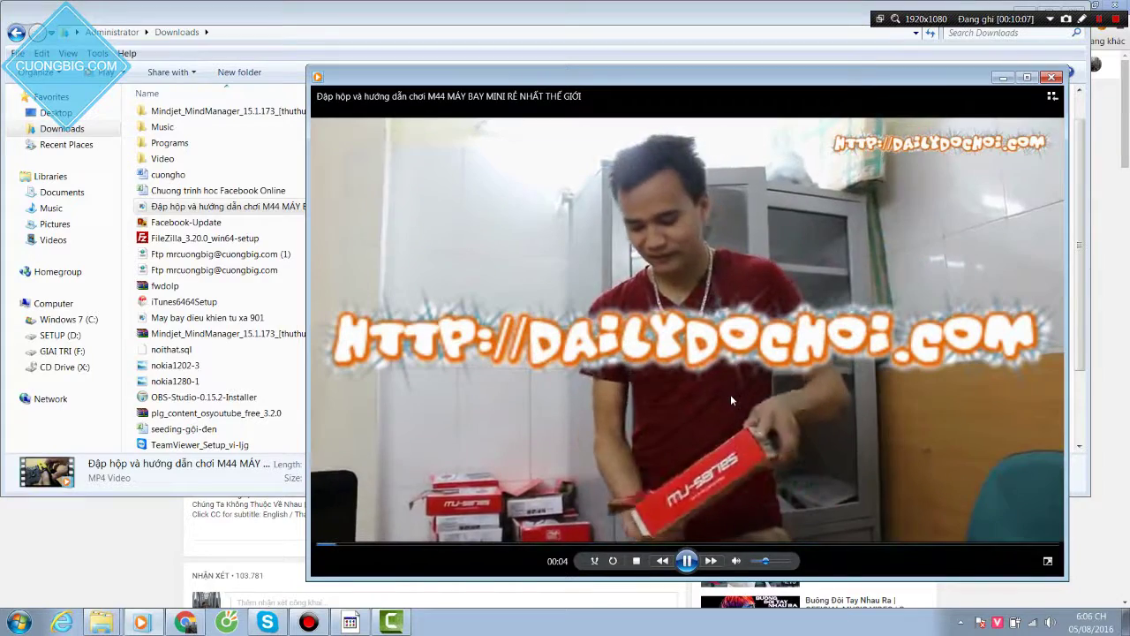
left_click_drag(633, 83, 558, 65)
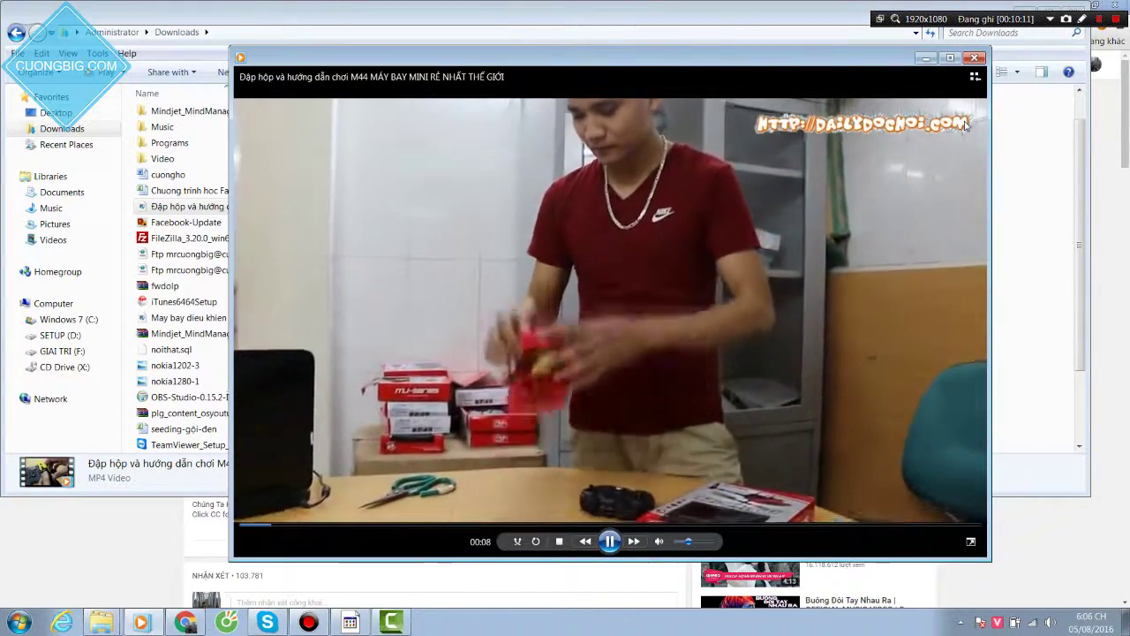
left_click(251, 525)
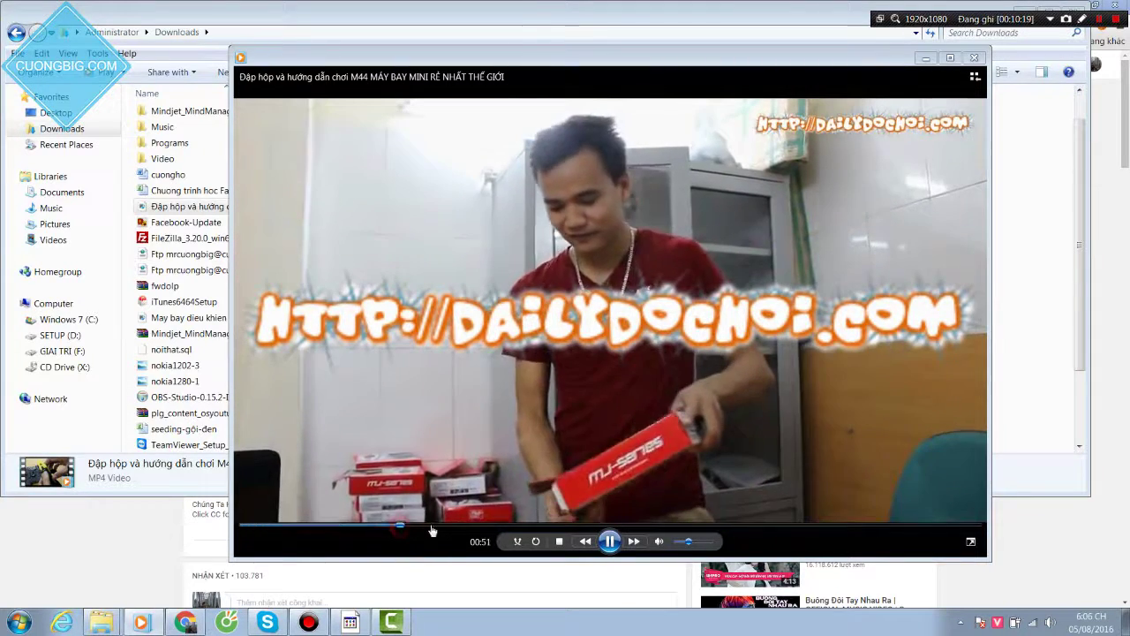
left_click(444, 525)
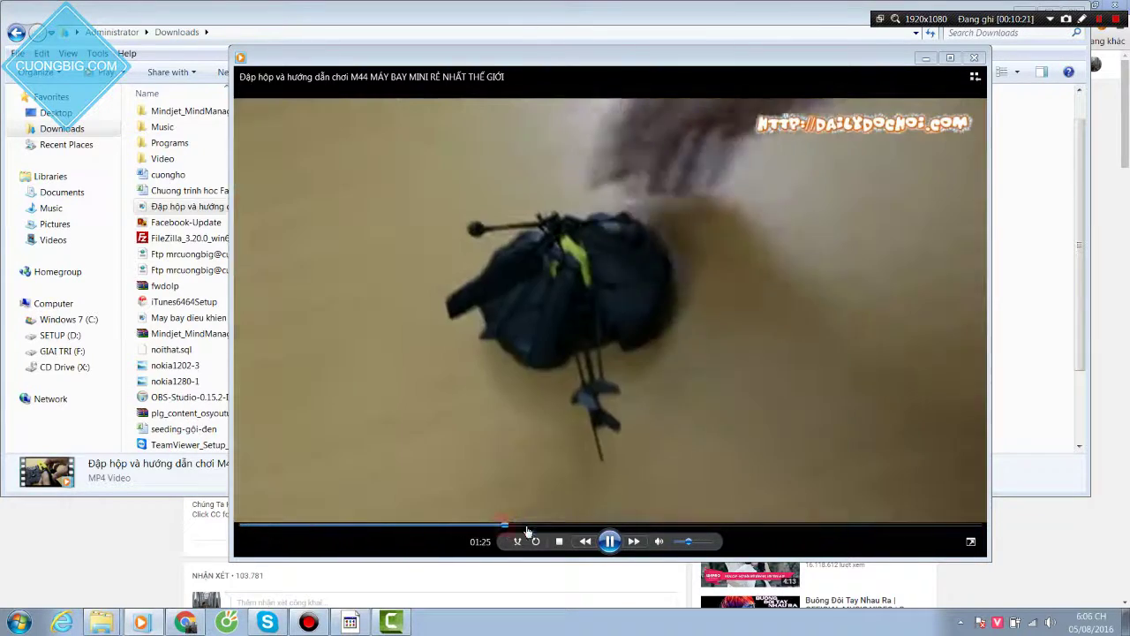
left_click(609, 525)
left_click(771, 527)
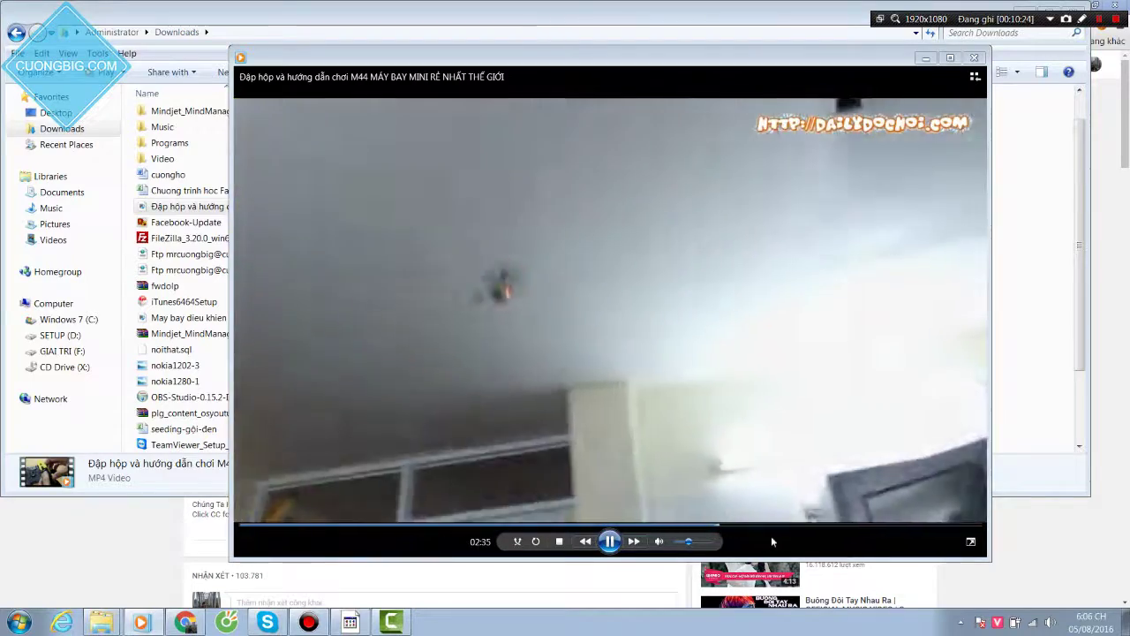
left_click(800, 527)
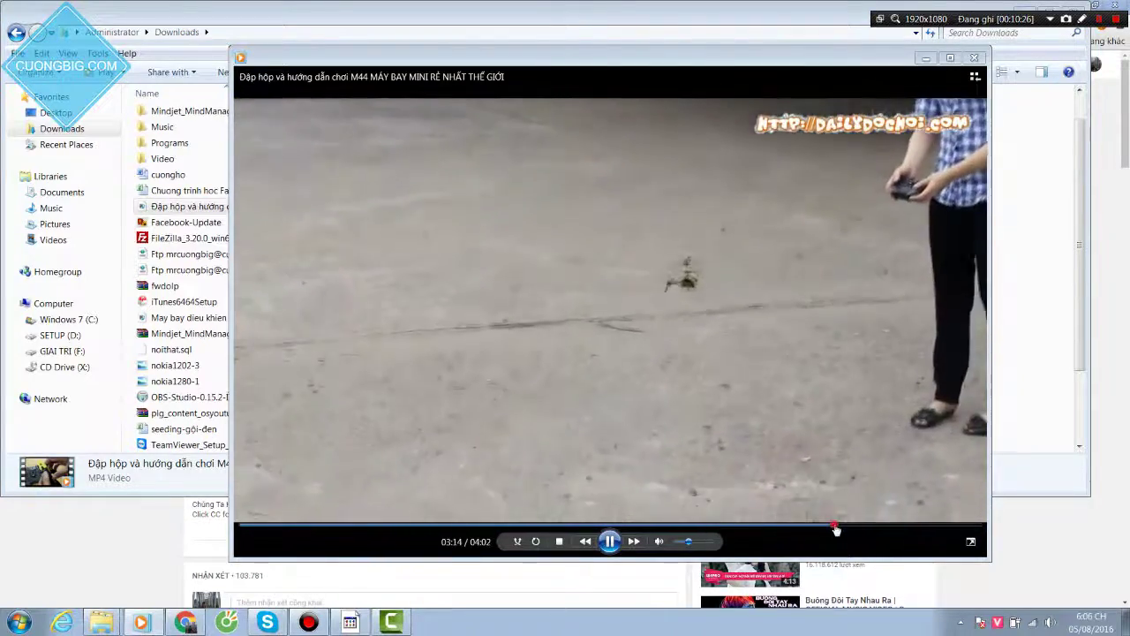
left_click(872, 527)
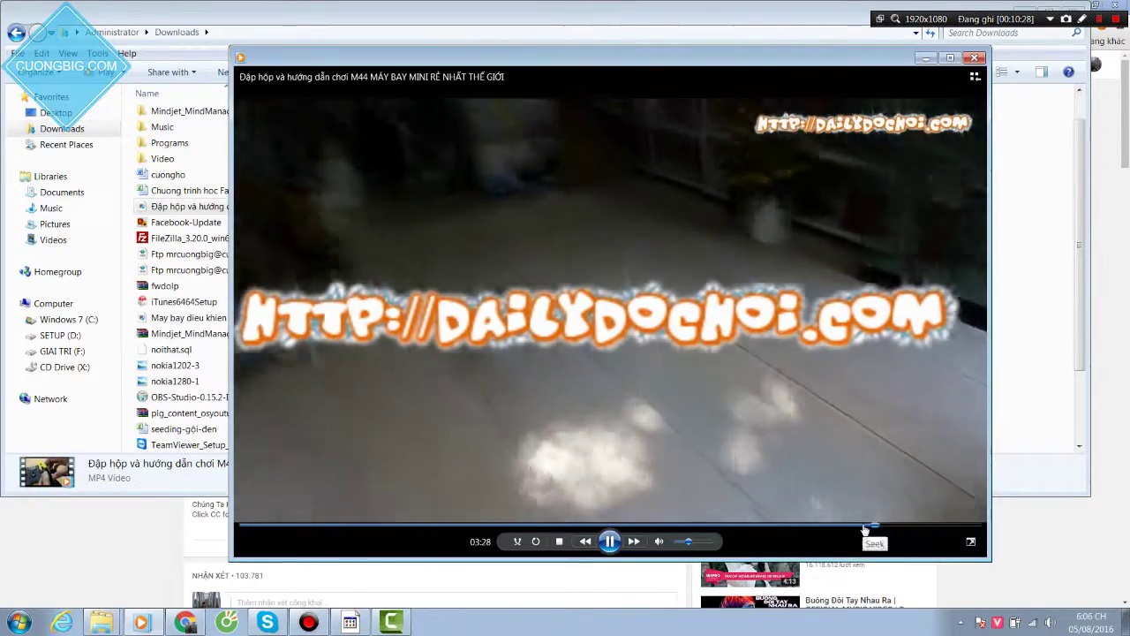
left_click(902, 526)
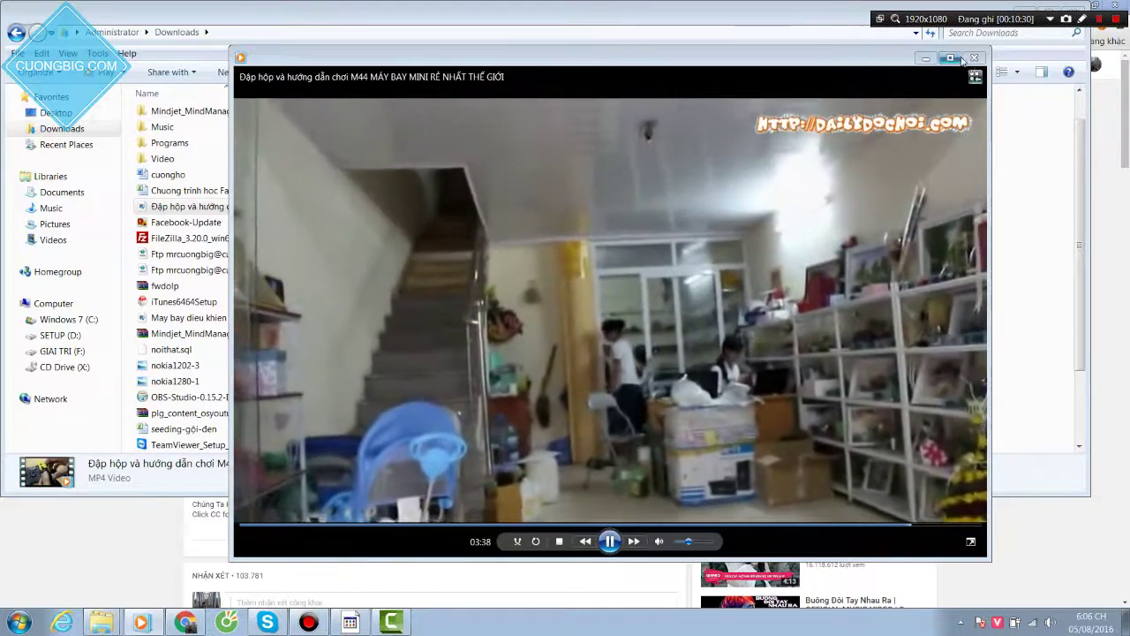
Close the video player and return to Camtasia Studio's empty project
left_click(974, 57)
left_click(780, 256)
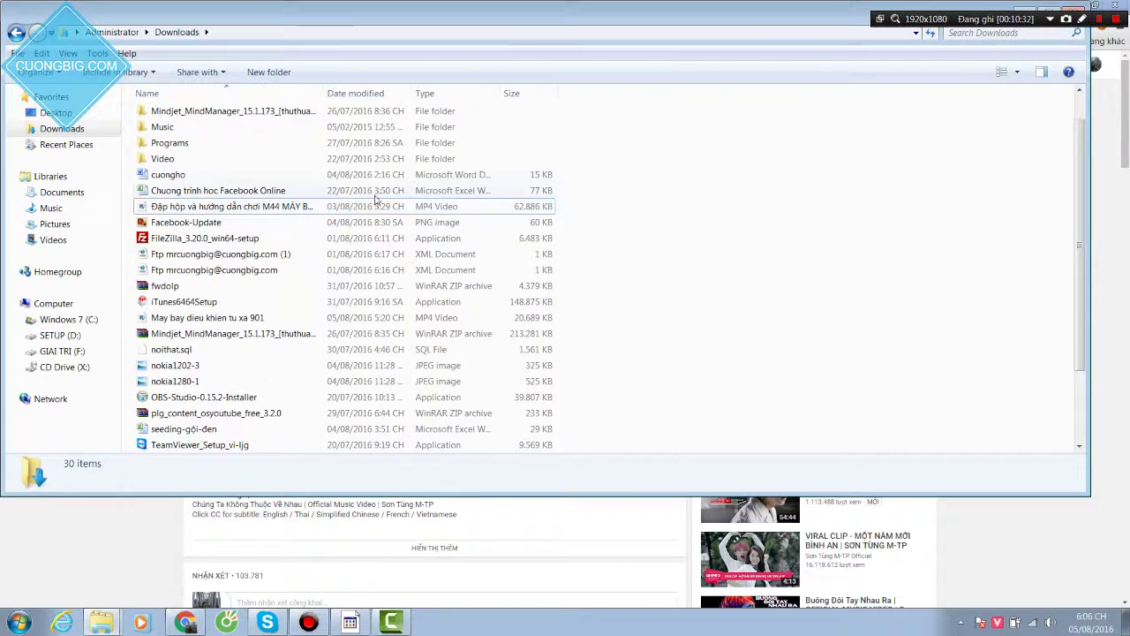
left_click(391, 621)
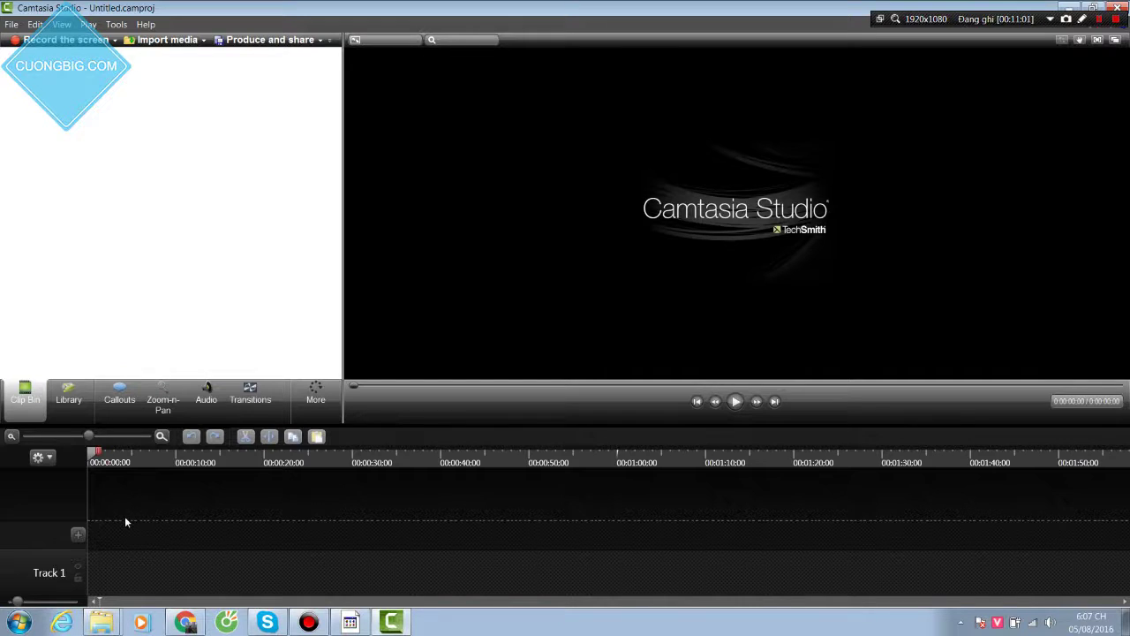
Import 'May bay dieu khien tu xa 901.mp4' from the Downloads folder into the clip bin
left_click(158, 40)
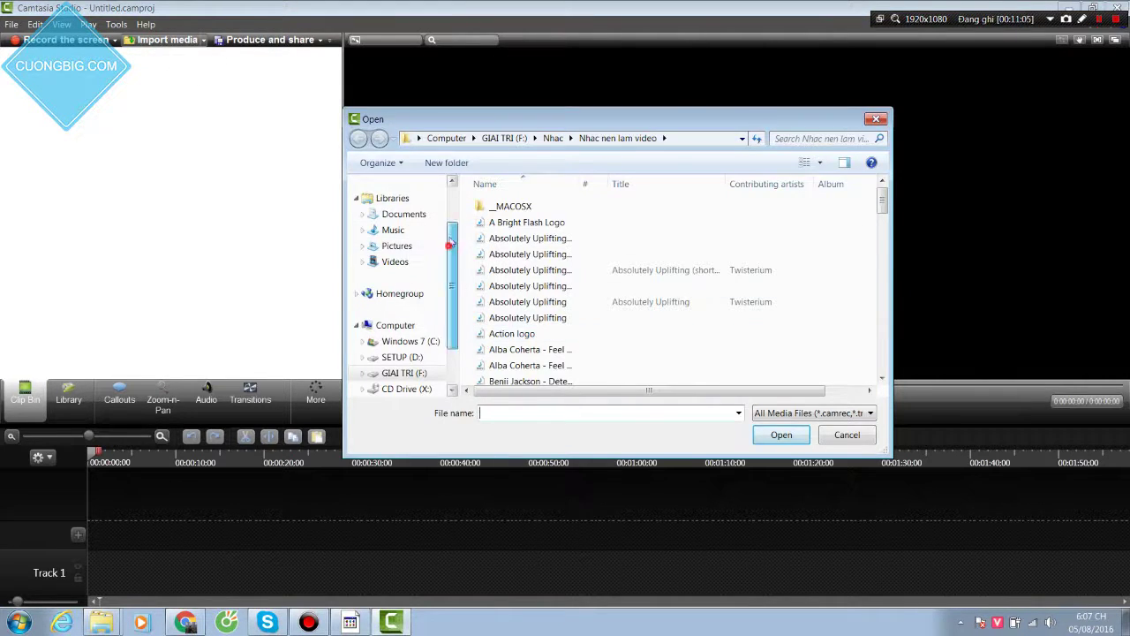
mouse_move(449, 240)
left_mouse_down()
mouse_move(452, 209)
mouse_move(449, 248)
left_mouse_up()
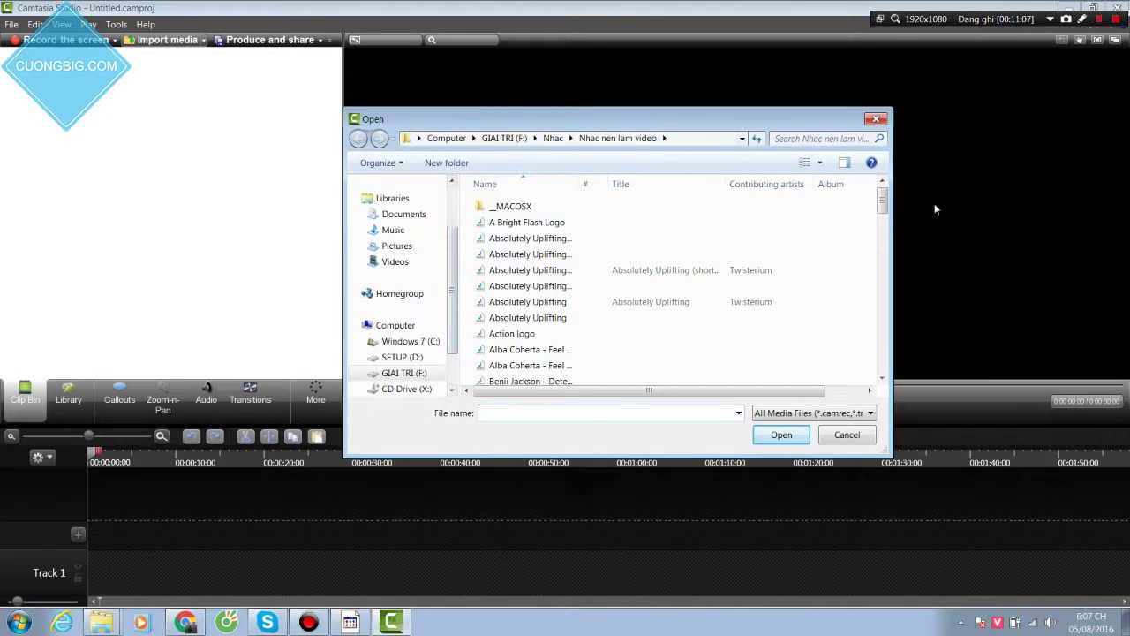
left_click_drag(883, 201, 886, 219)
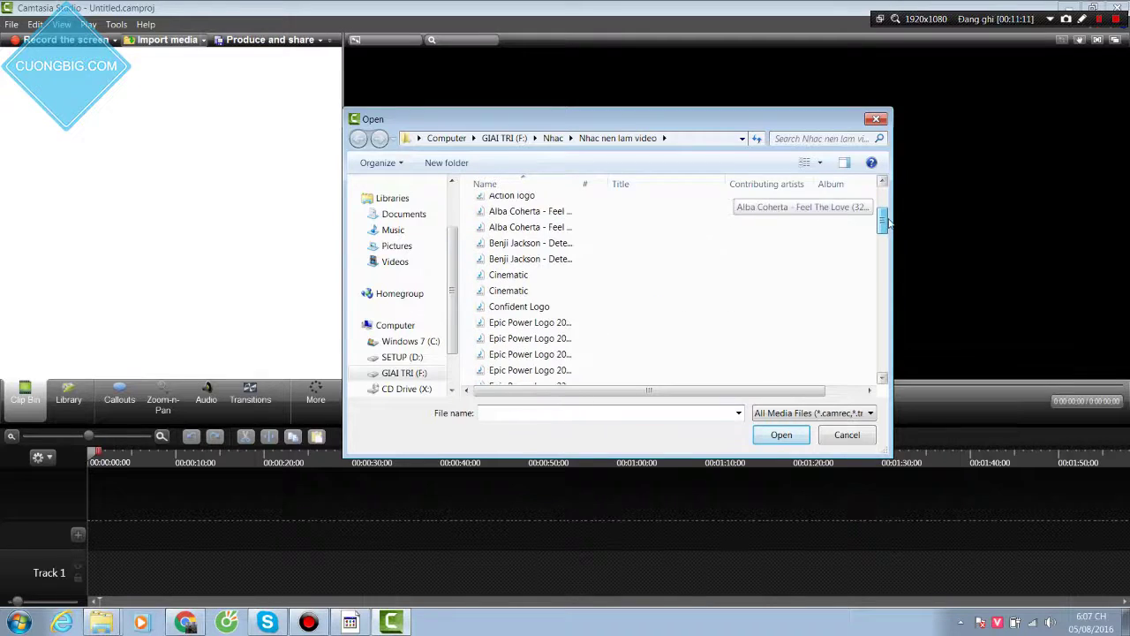
left_click(382, 196)
left_click_drag(453, 249, 456, 223)
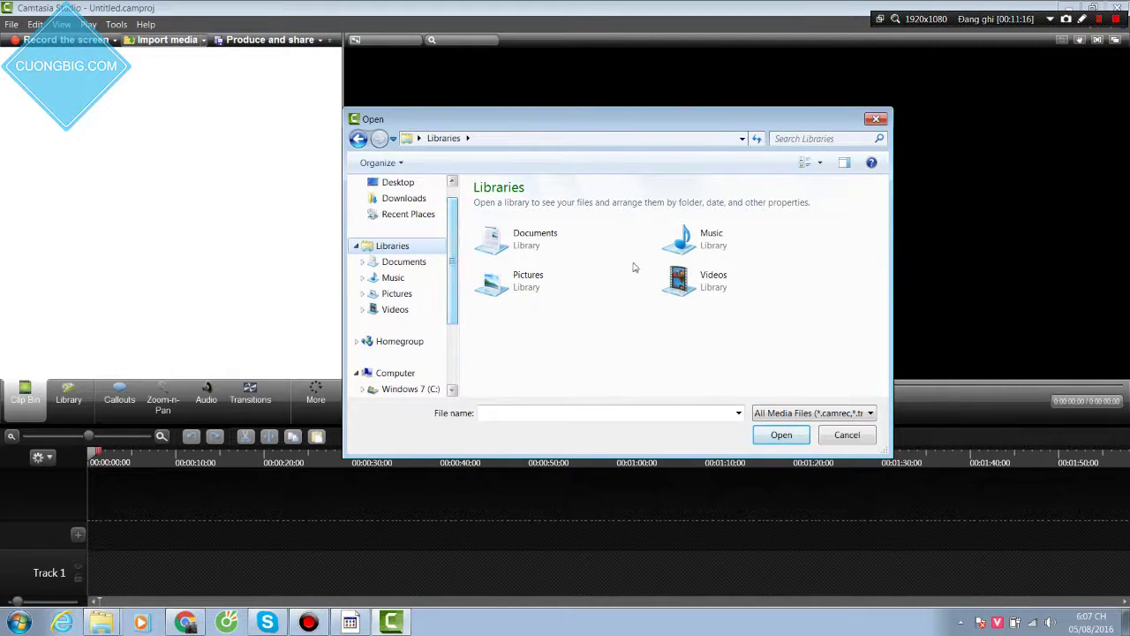
left_click(420, 199)
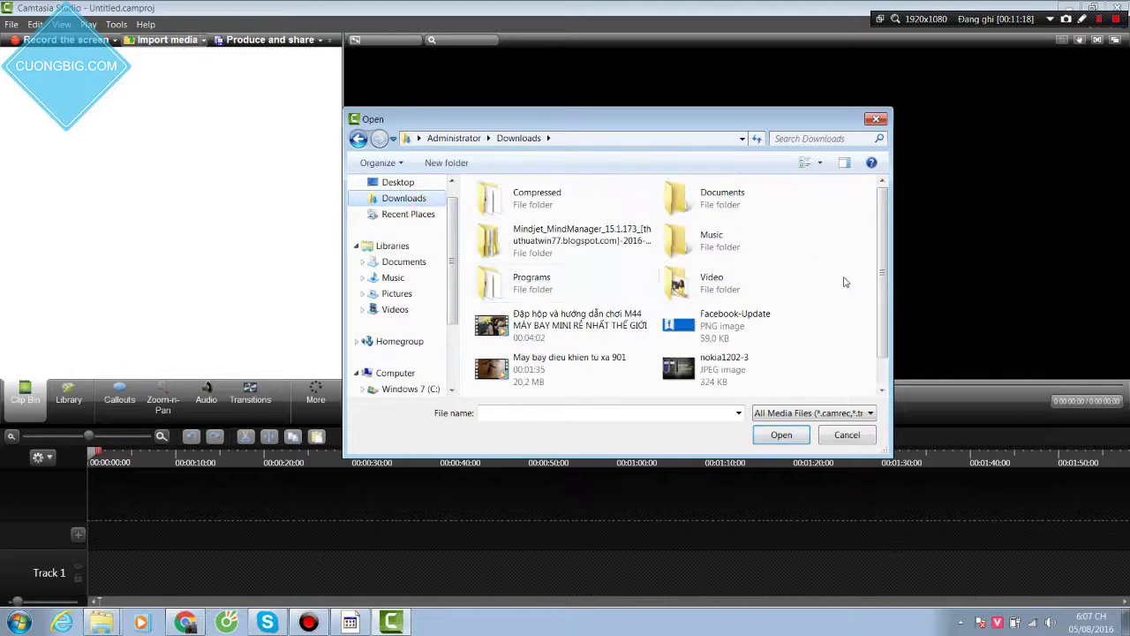
left_click_drag(882, 221, 892, 296)
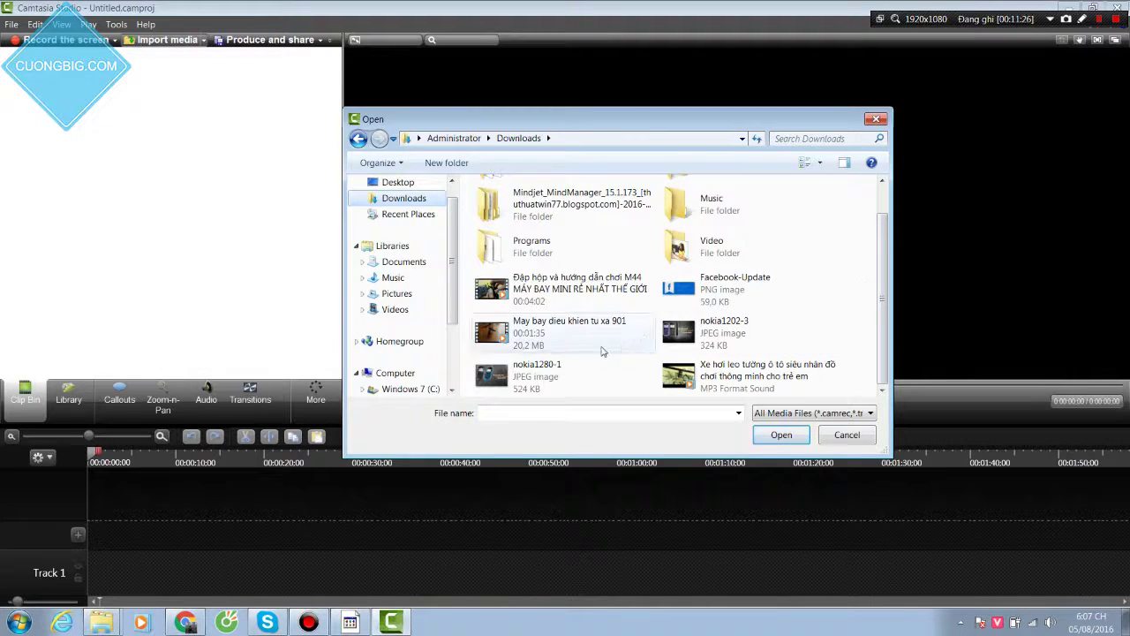
double_click(569, 340)
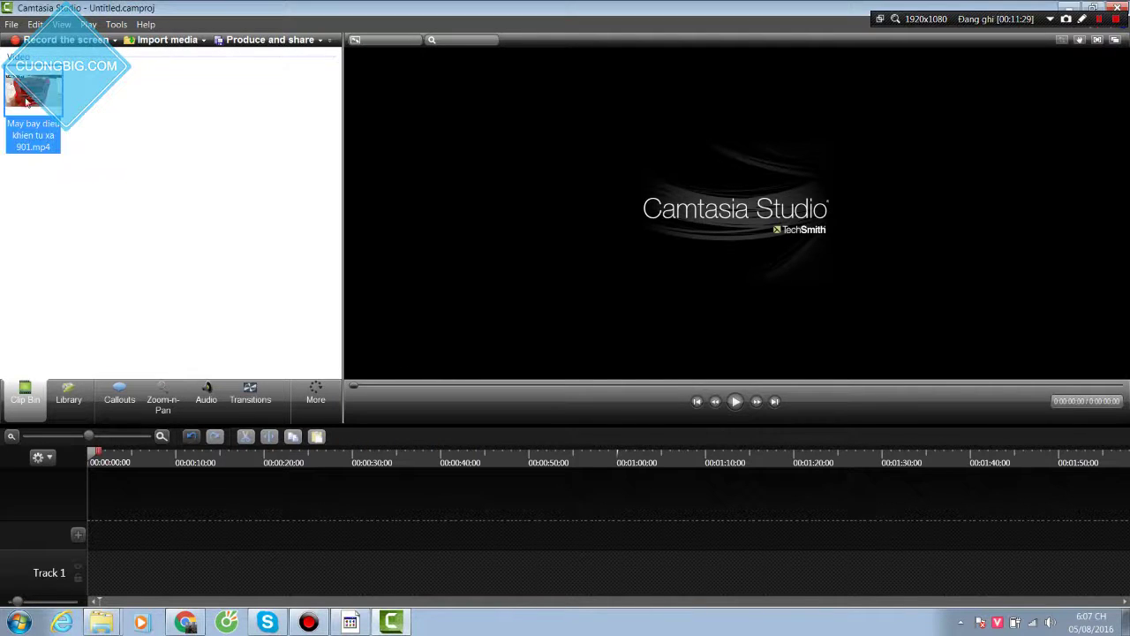
left_click(163, 39)
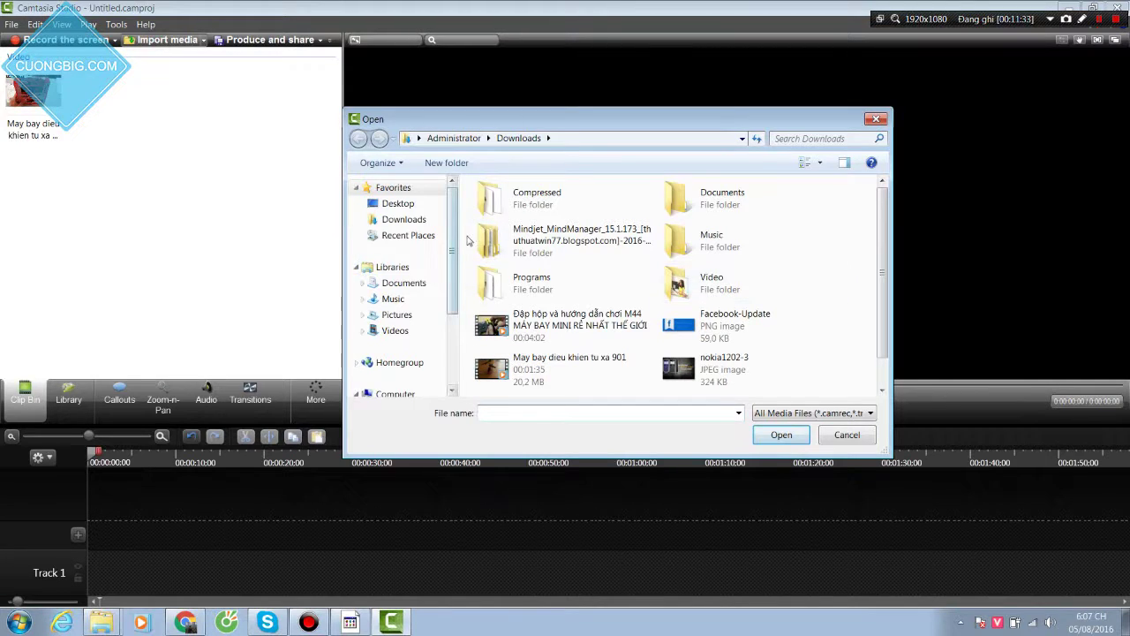
Import the Alba Coherta - Feel The Love track from F:\Nhac\Nhac nen lam video into the clip bin
left_click_drag(452, 241, 452, 301)
left_click(404, 341)
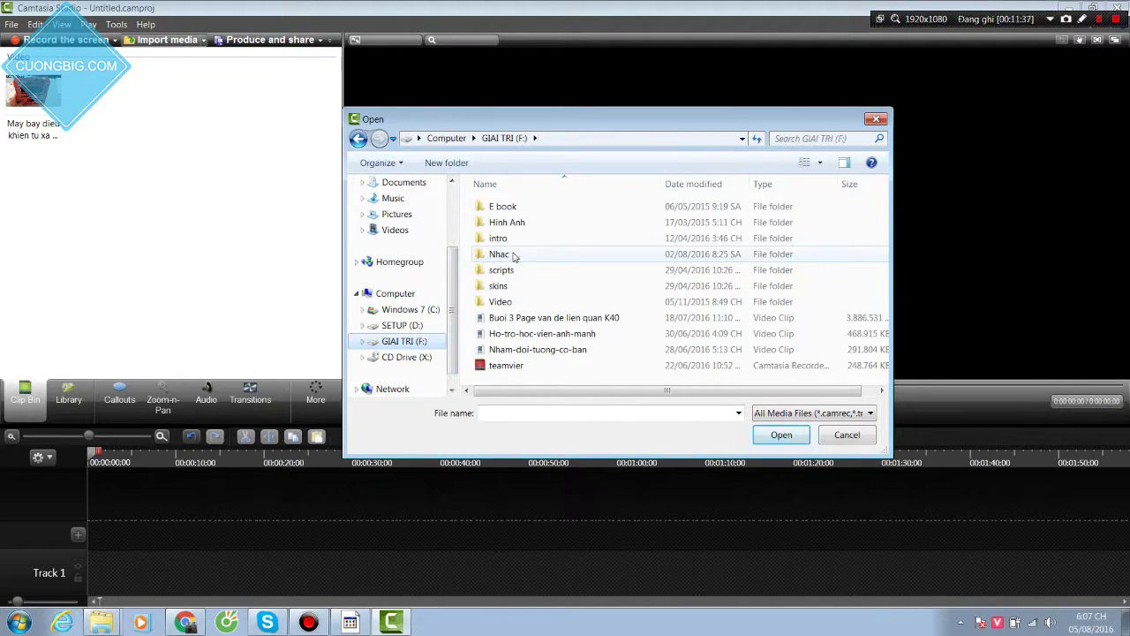
left_click(510, 221)
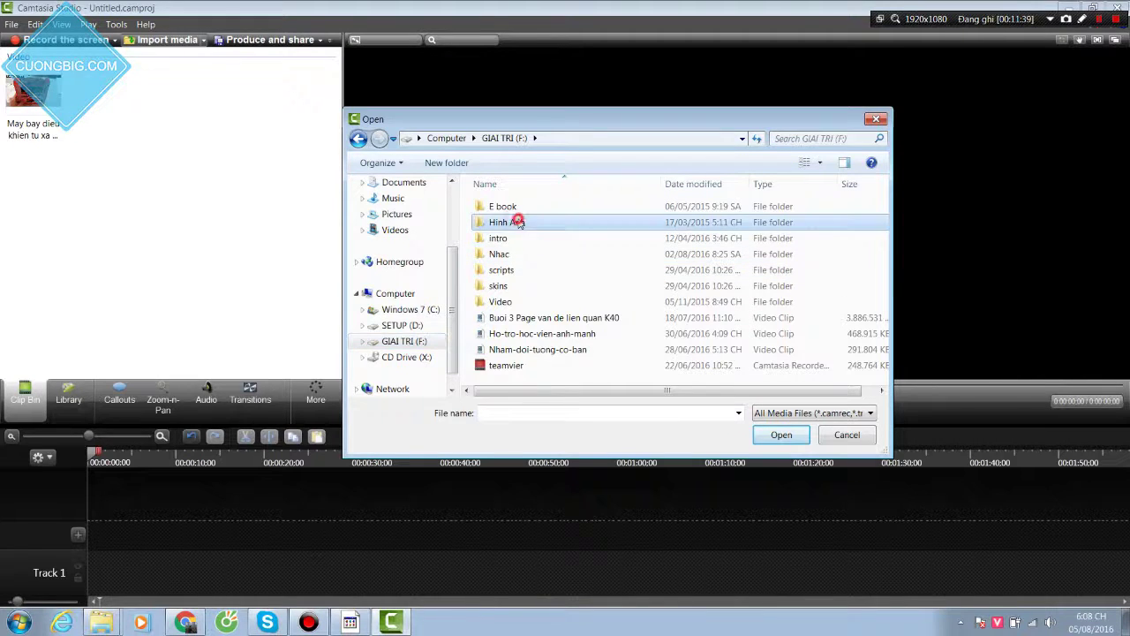
left_click(507, 256)
double_click(508, 255)
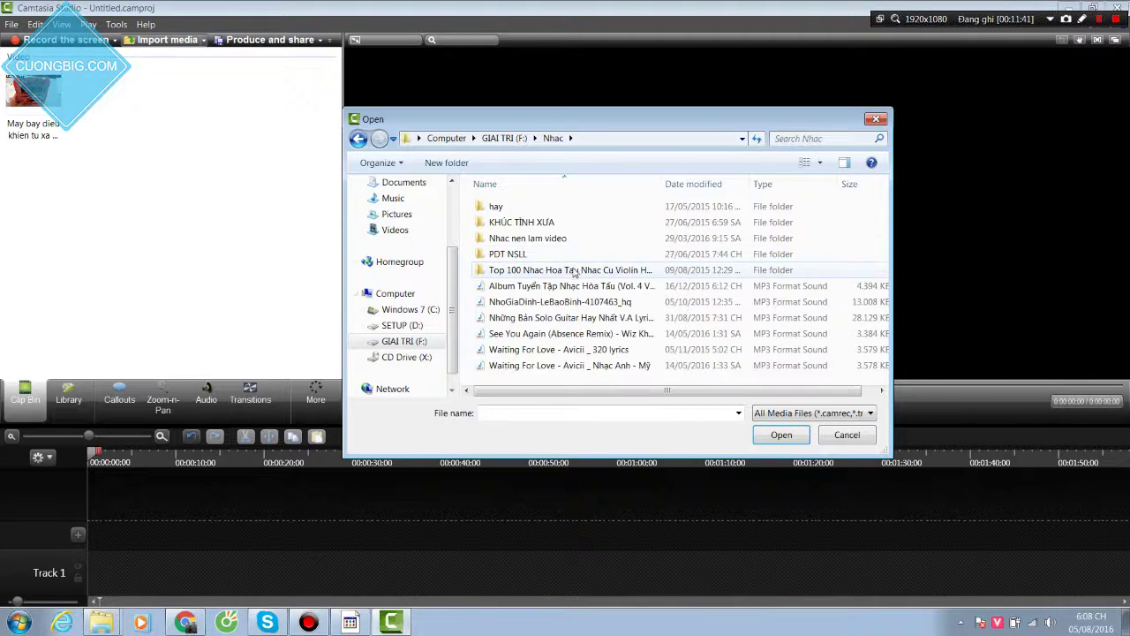
double_click(519, 238)
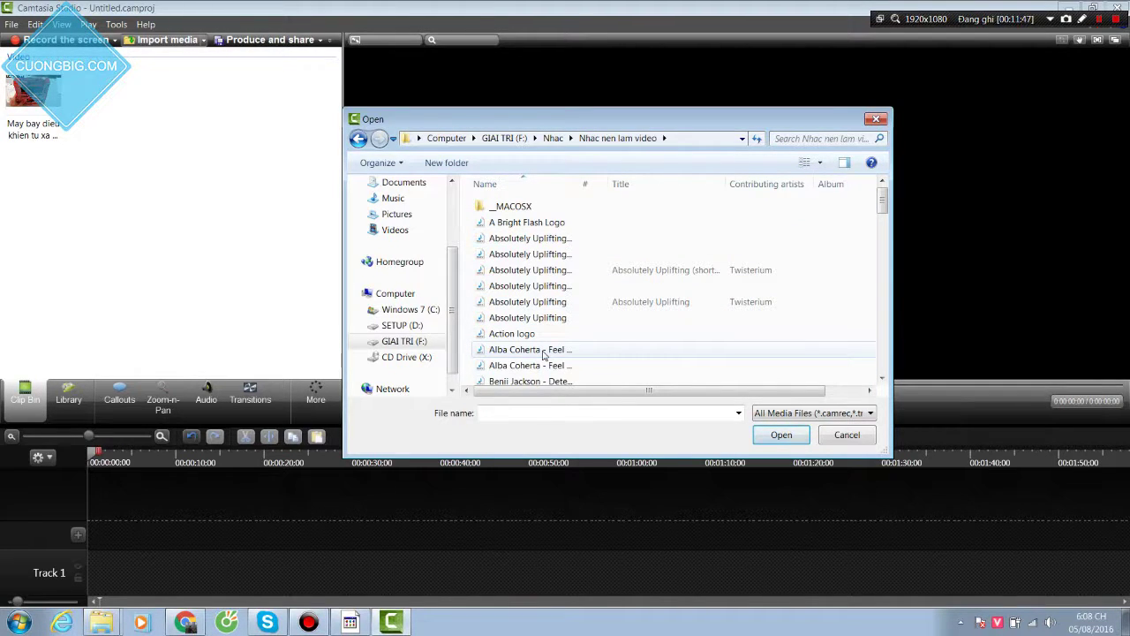
left_click(543, 353)
right_click(544, 353)
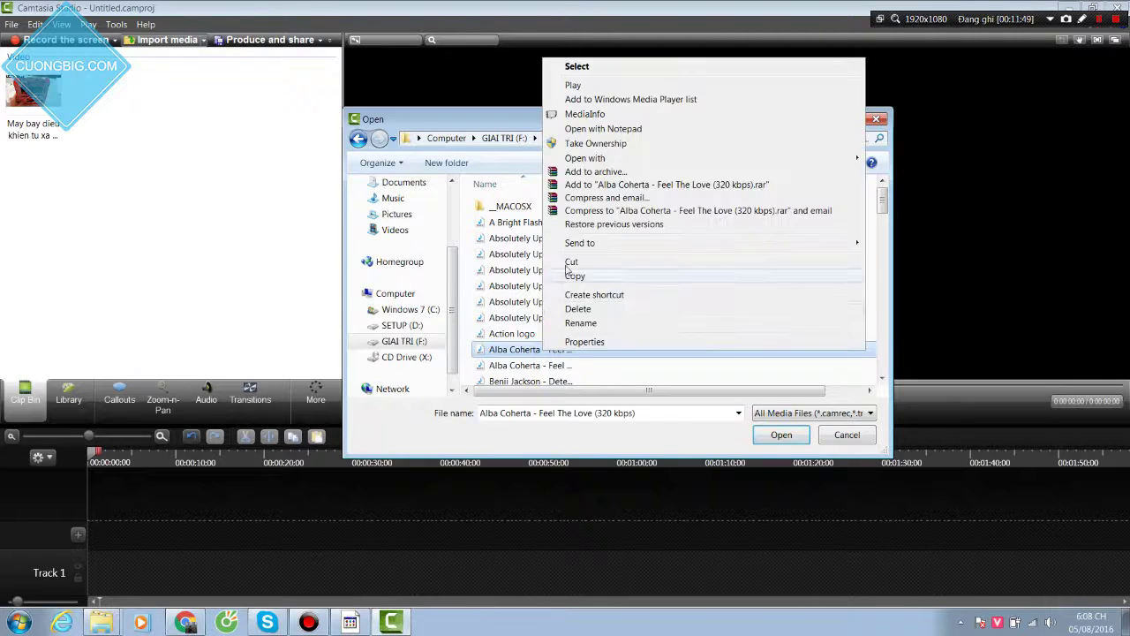
left_click(577, 66)
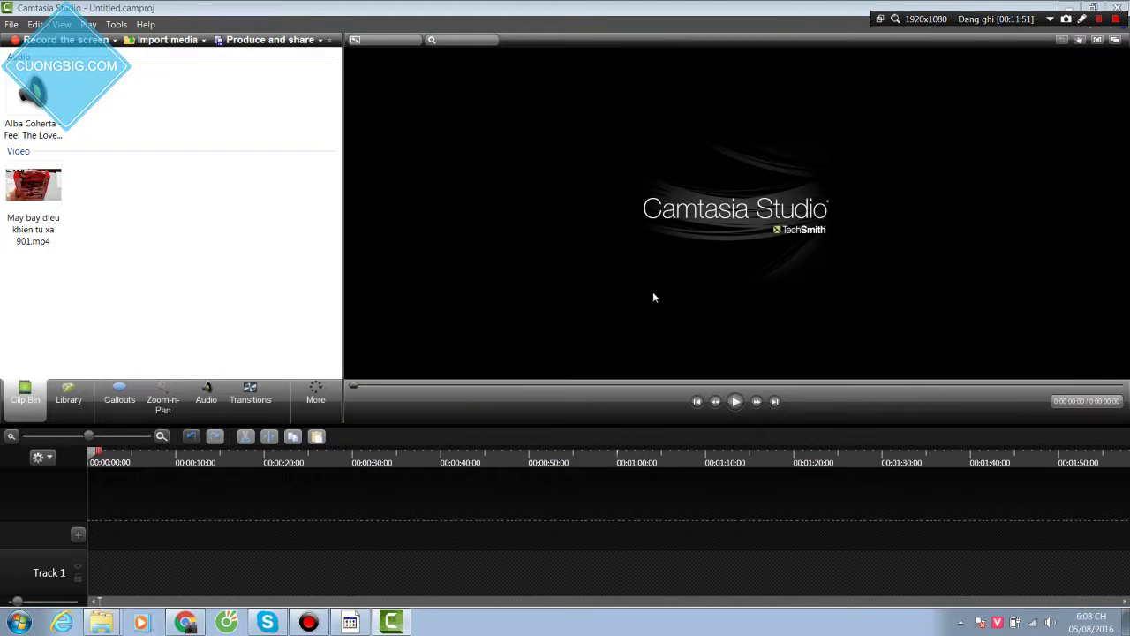
Import the maxresdefault helicopter image from the Desktop into the clip bin
left_click(167, 40)
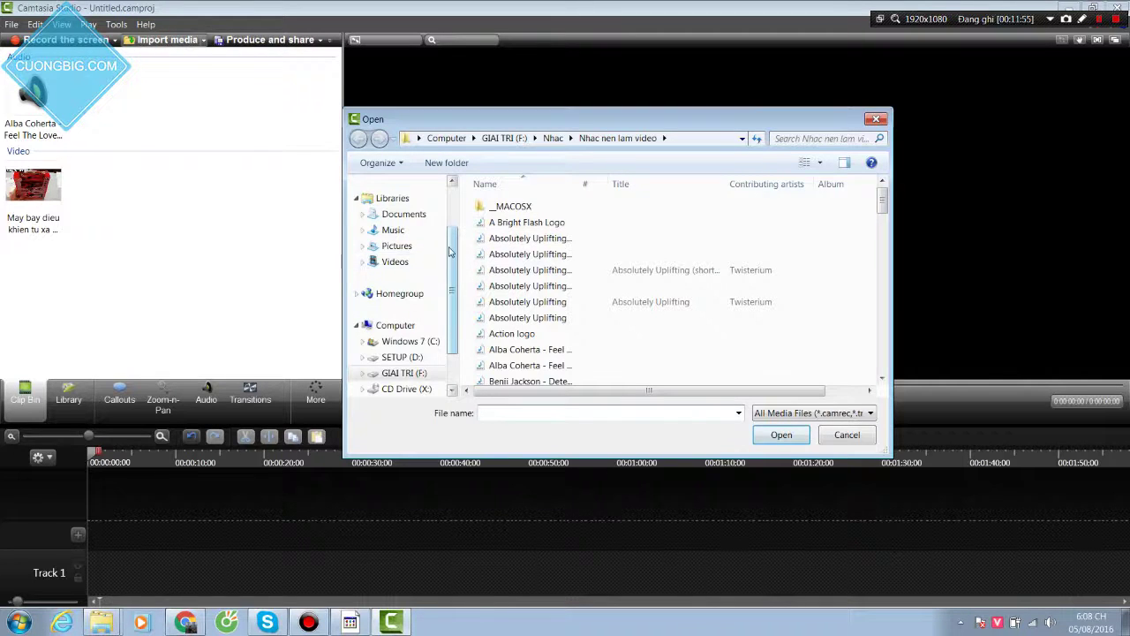
left_click(429, 205)
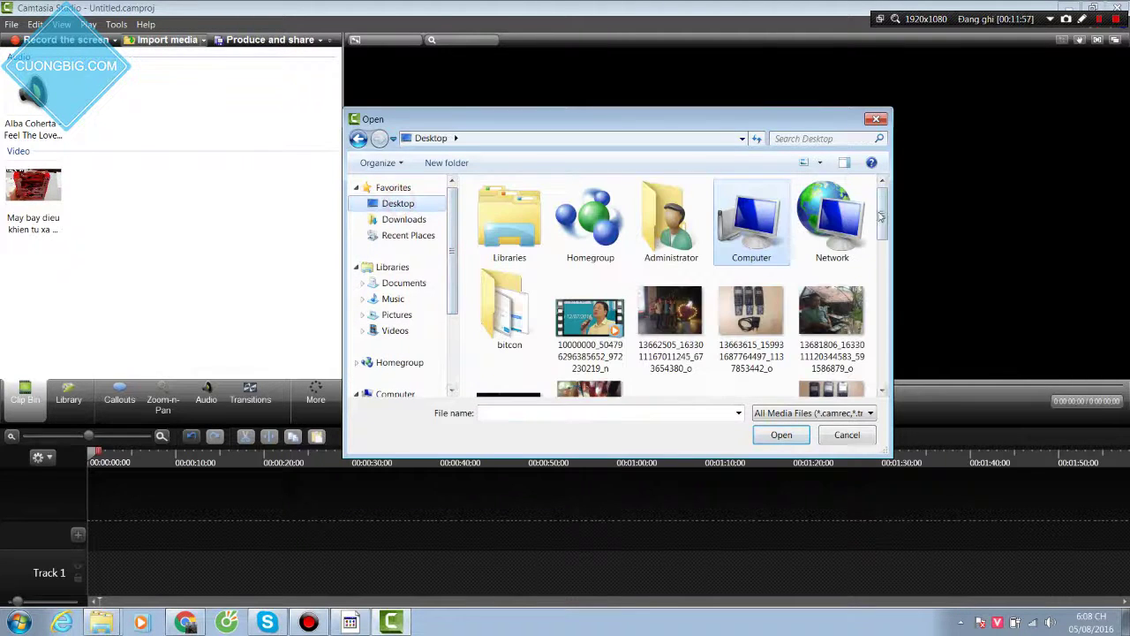
left_click_drag(882, 217, 886, 317)
right_click(516, 349)
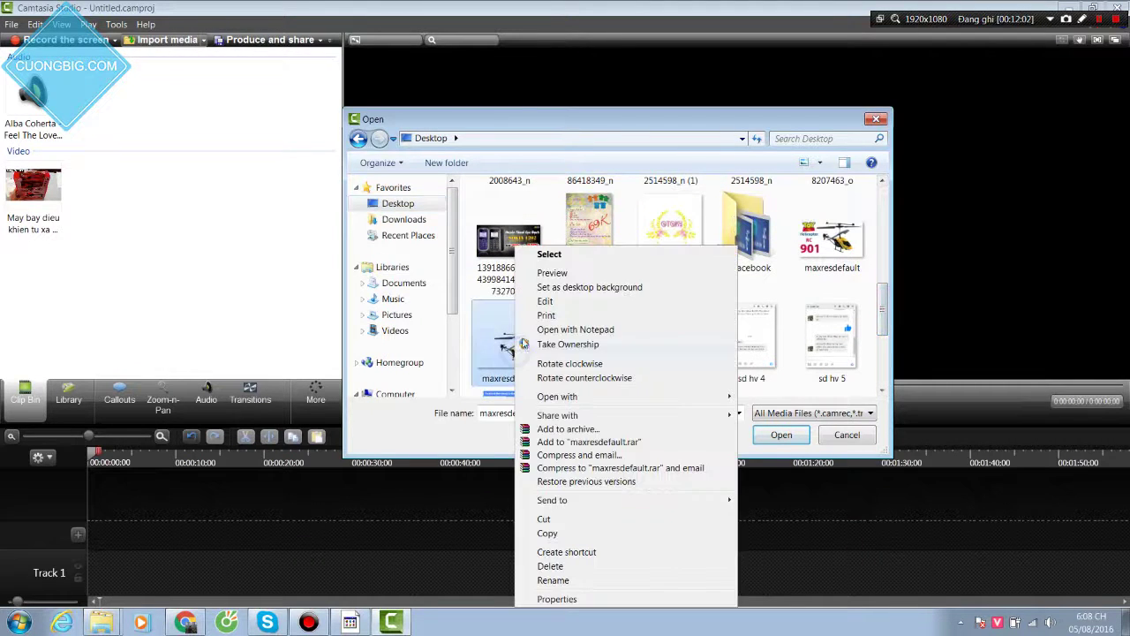
left_click(566, 253)
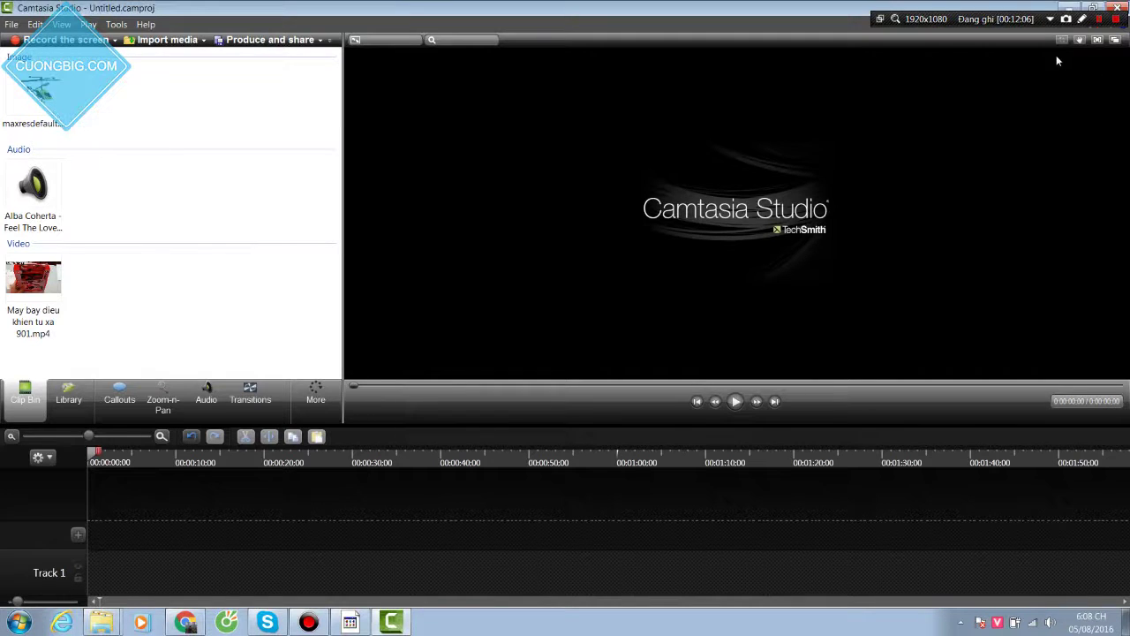
Minimize Camtasia, the Downloads folder, Chrome and PowerPoint to reveal the desktop
left_click(1069, 7)
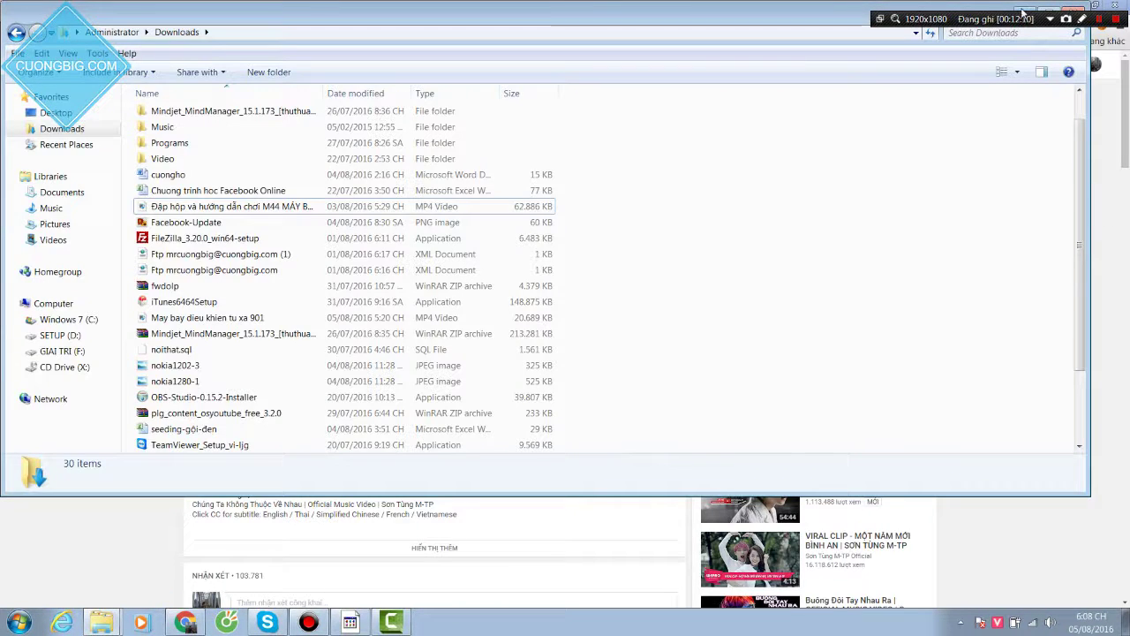
left_click(1024, 13)
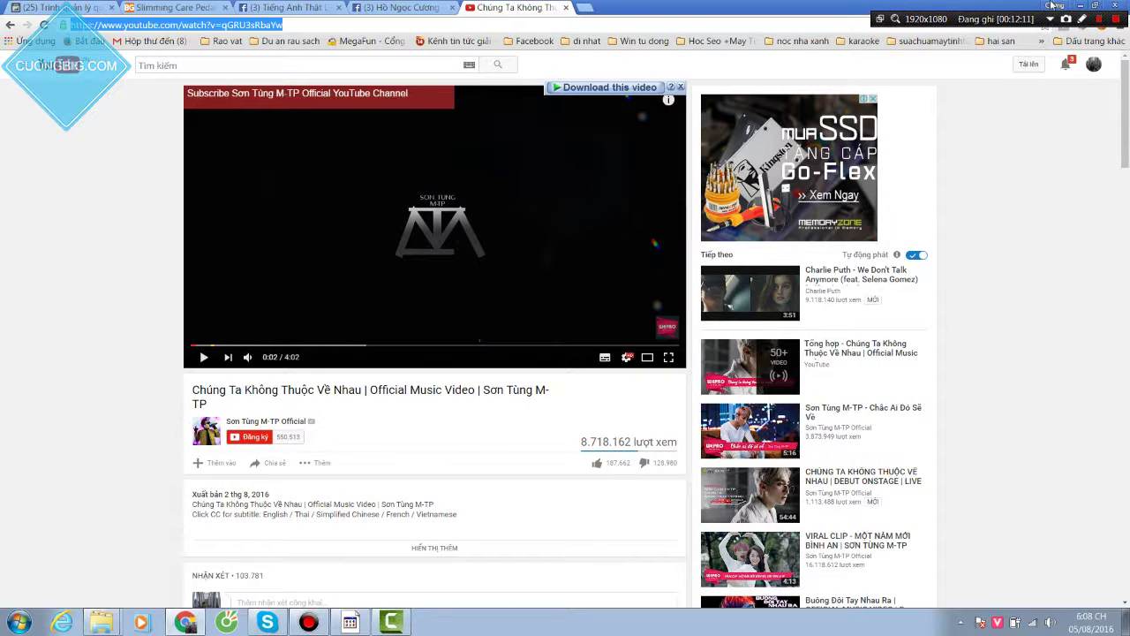
left_click(1080, 6)
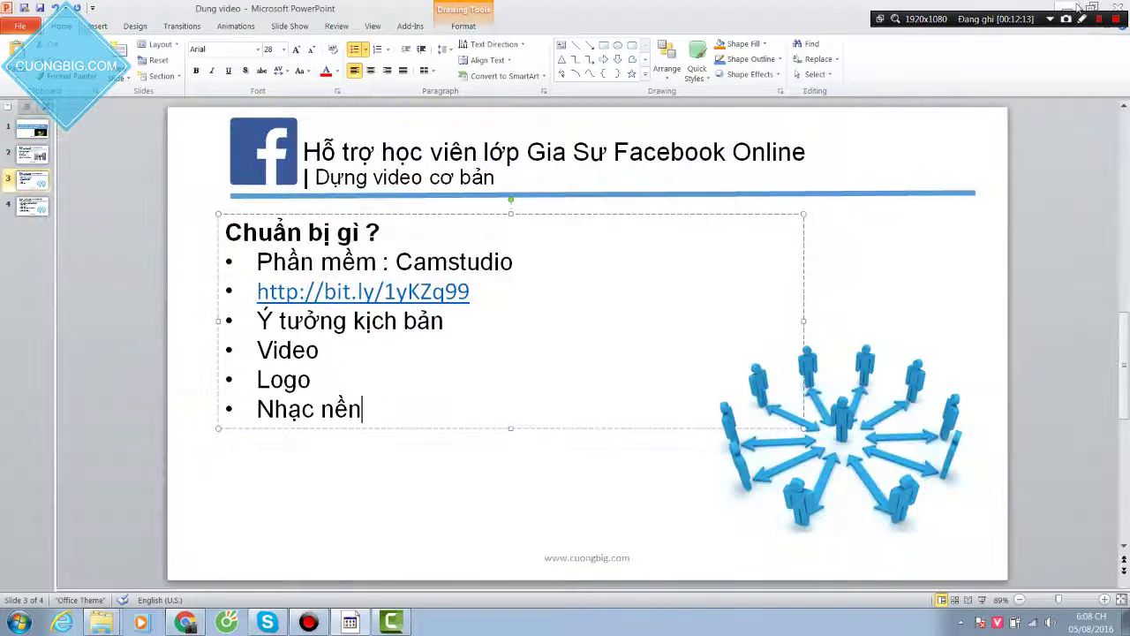
left_click(1067, 8)
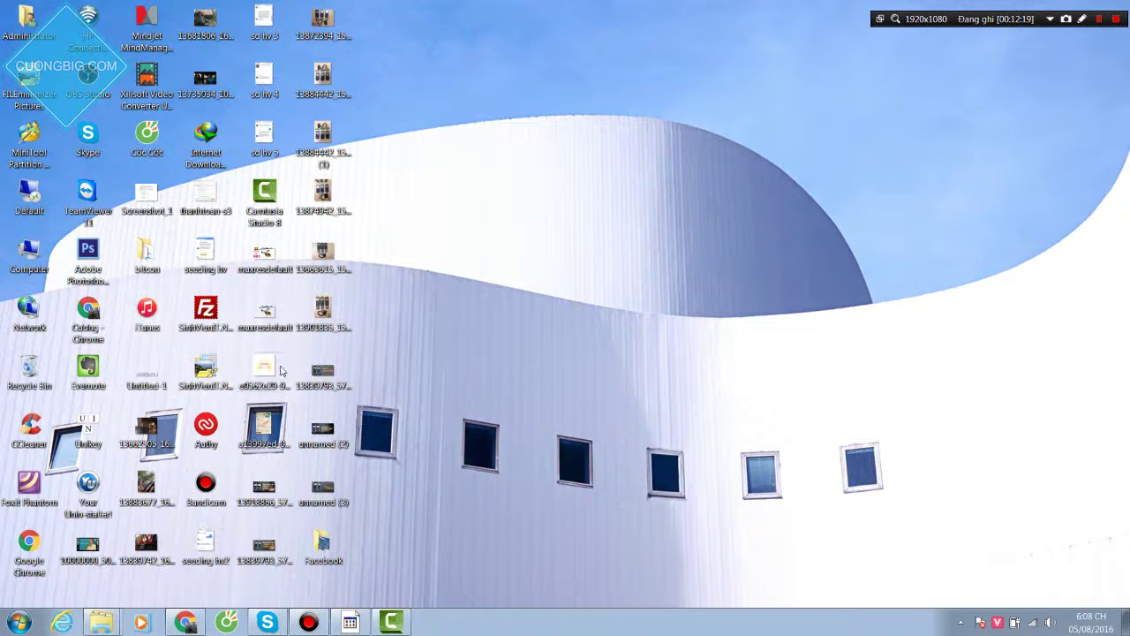
Preview both maxresdefault images from the desktop, then bring the Chrome YouTube page back
double_click(264, 257)
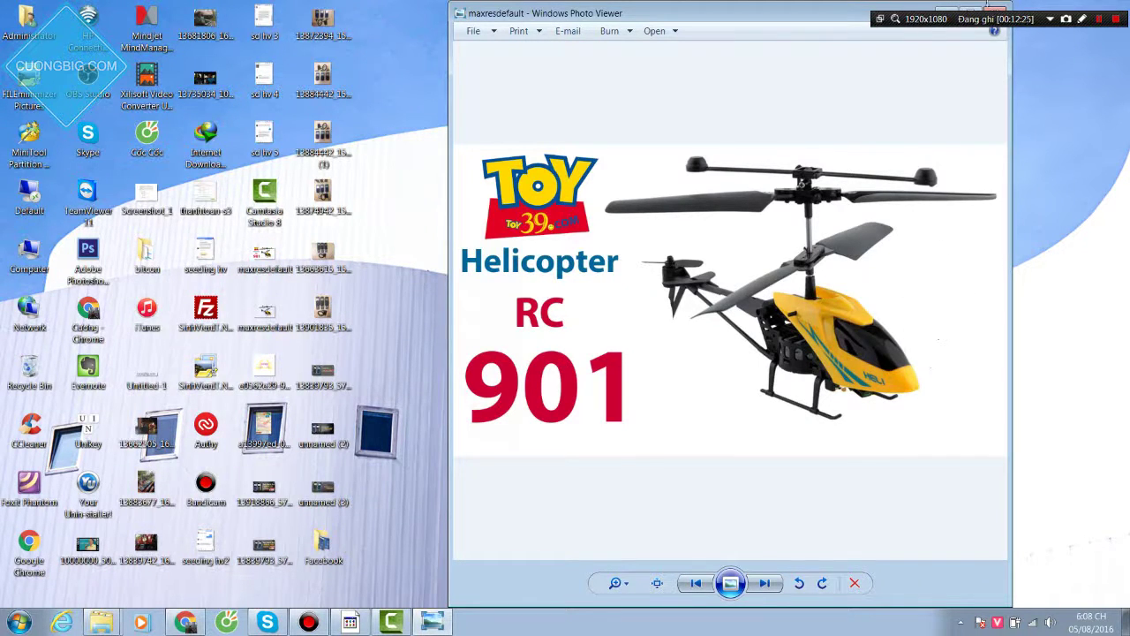
left_click(996, 13)
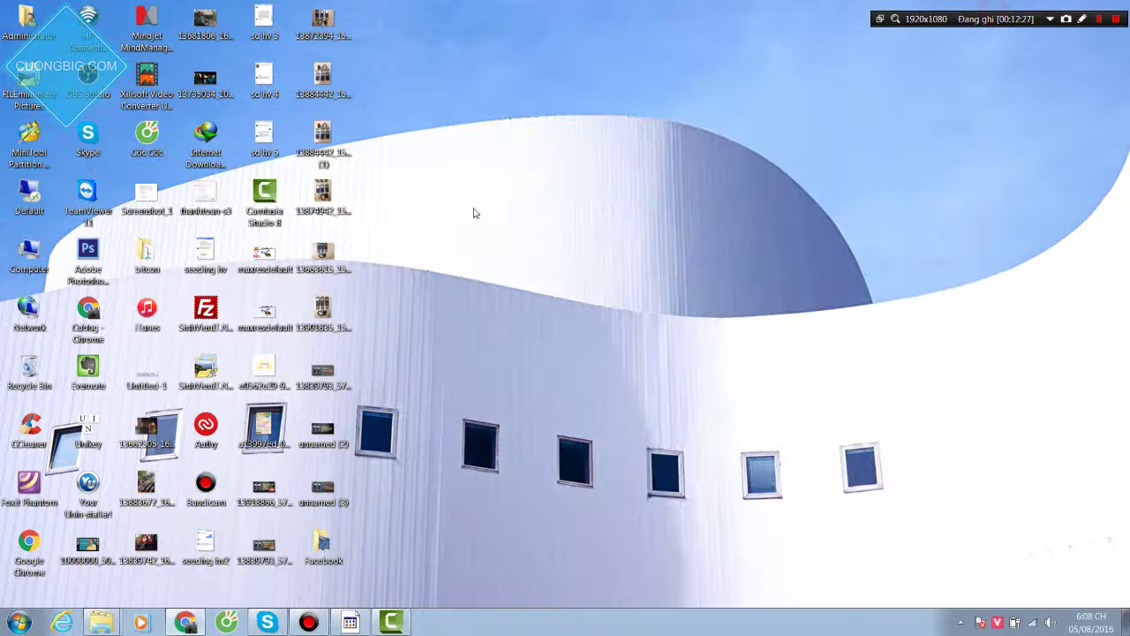
double_click(265, 314)
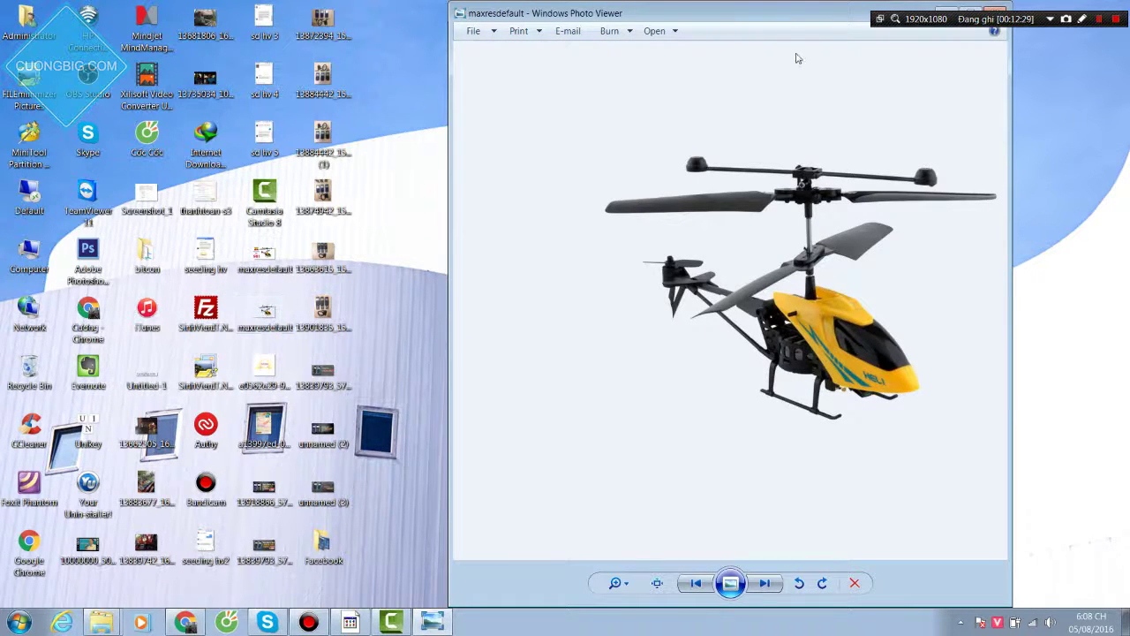
left_click_drag(782, 10, 593, 10)
left_click(805, 13)
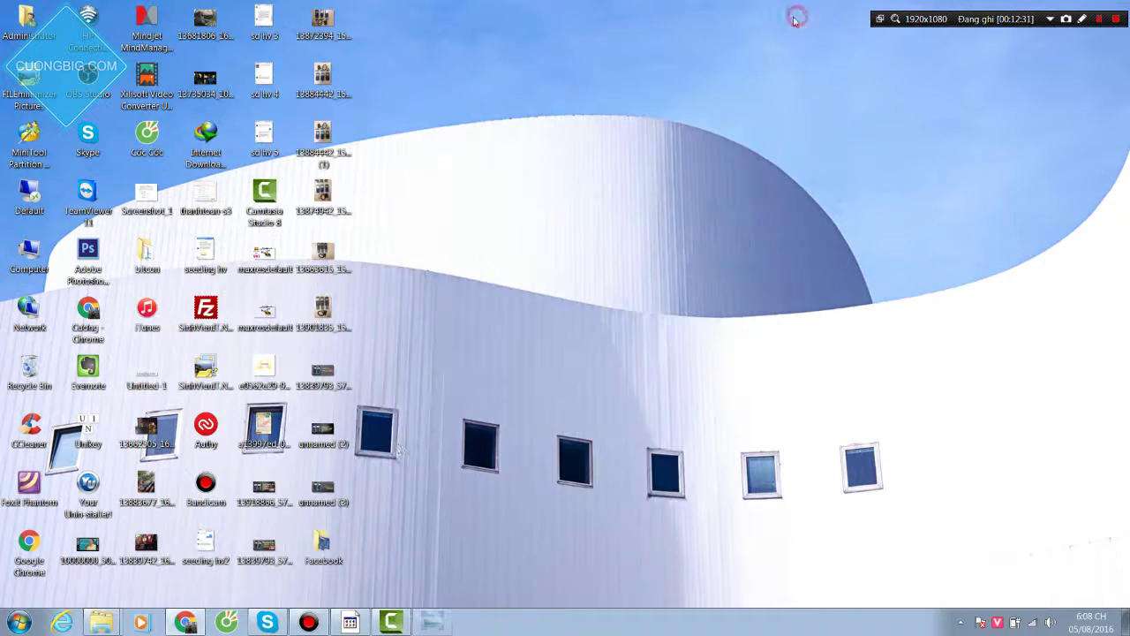
left_click(195, 623)
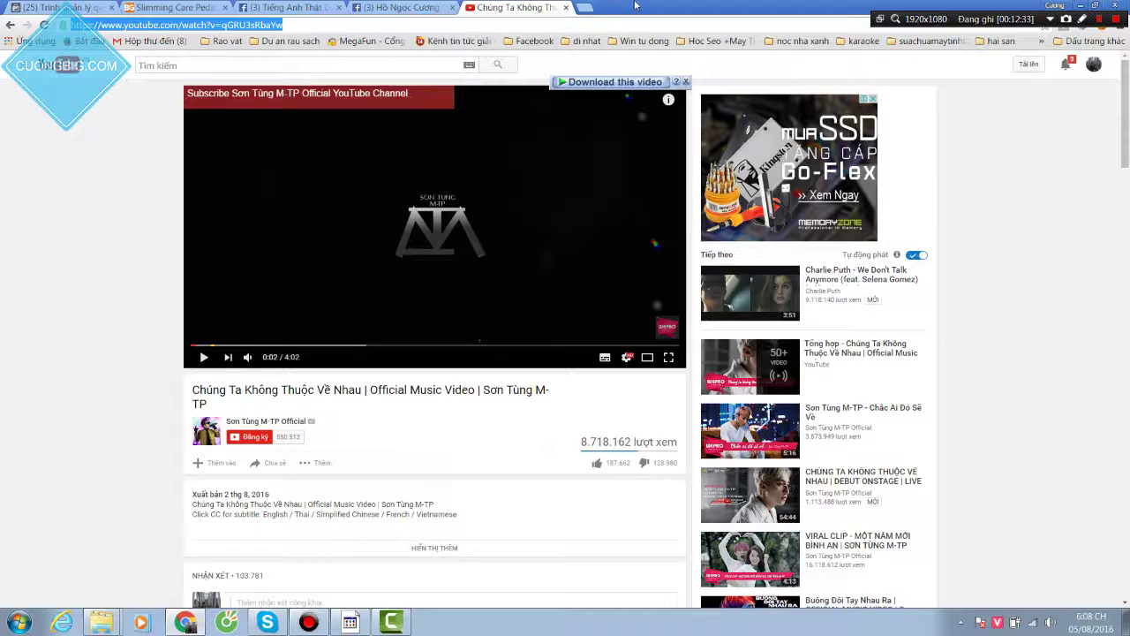
Load cuongbig.com in a new tab, read its Photoshop for Facebook sellers article, then return to Camtasia
left_click(585, 9)
type("cuongbig.com")
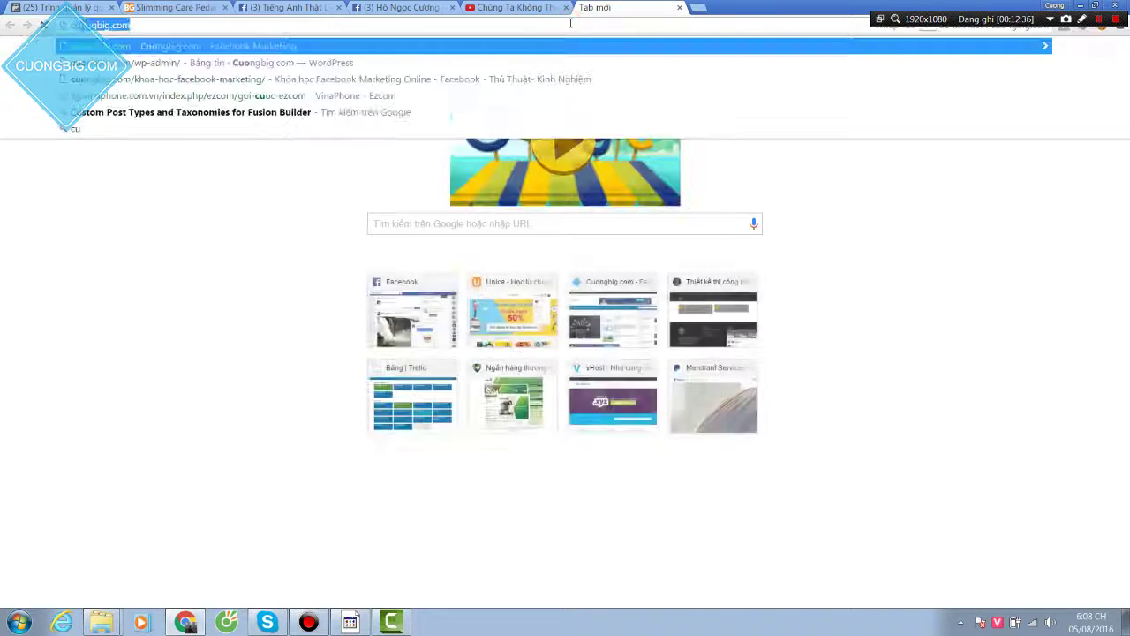
key("Return")
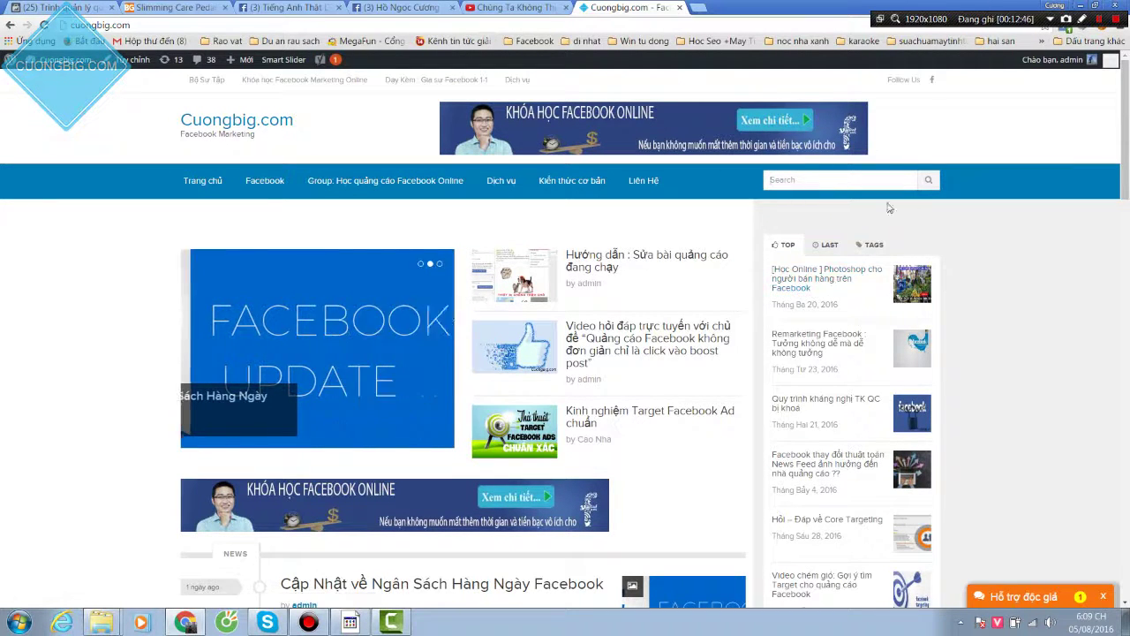
left_click(839, 280)
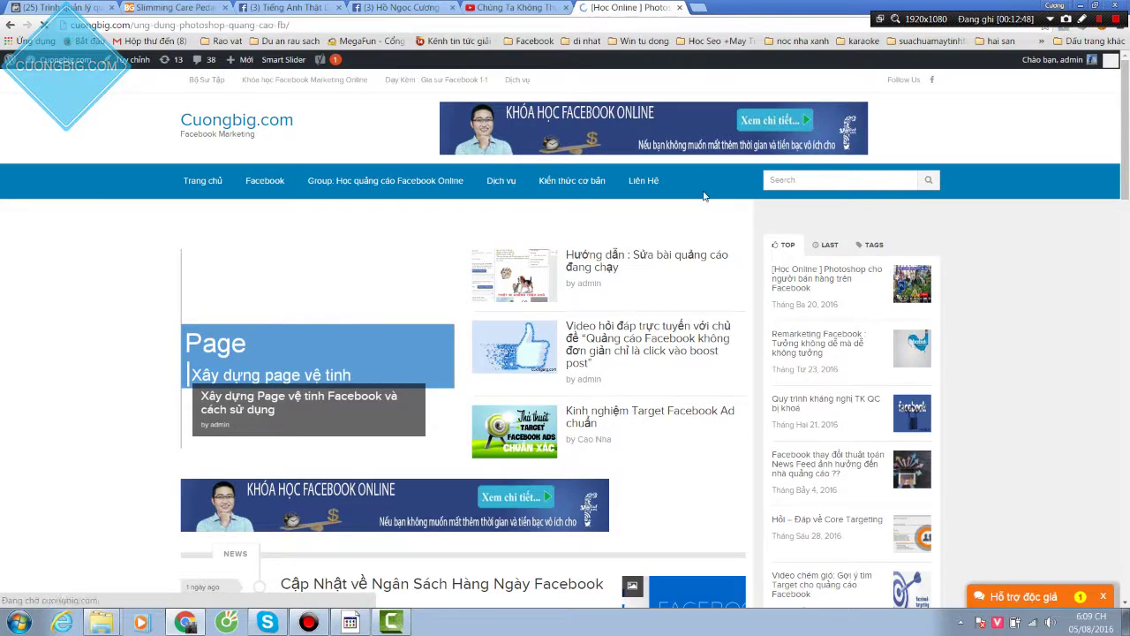
scroll(559, 331, "down", 1)
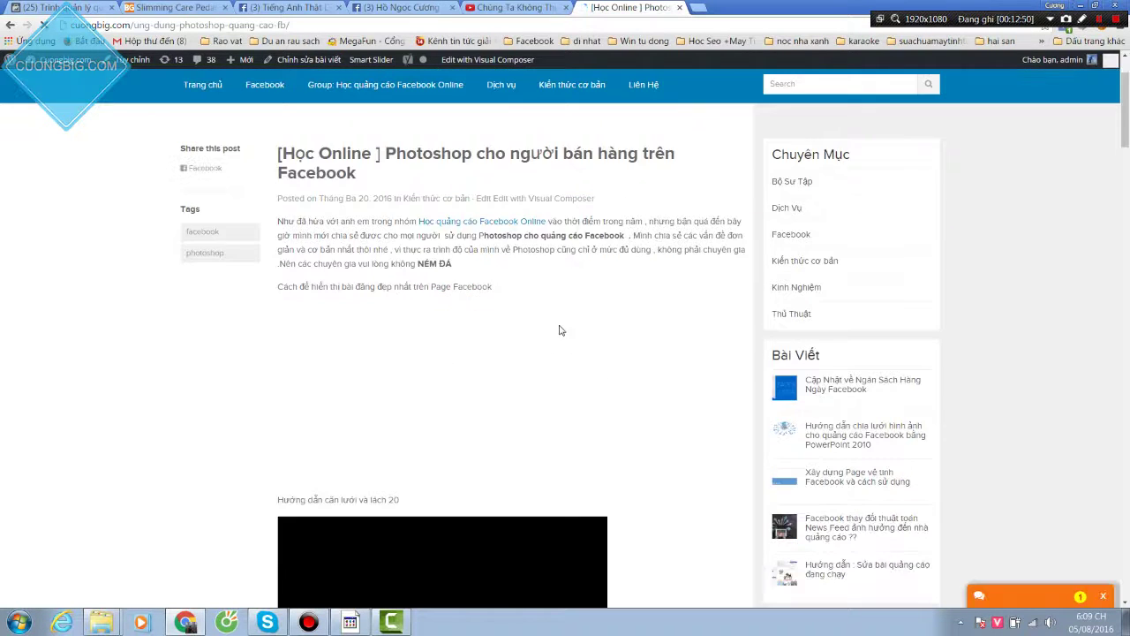
scroll(529, 310, "down", 4)
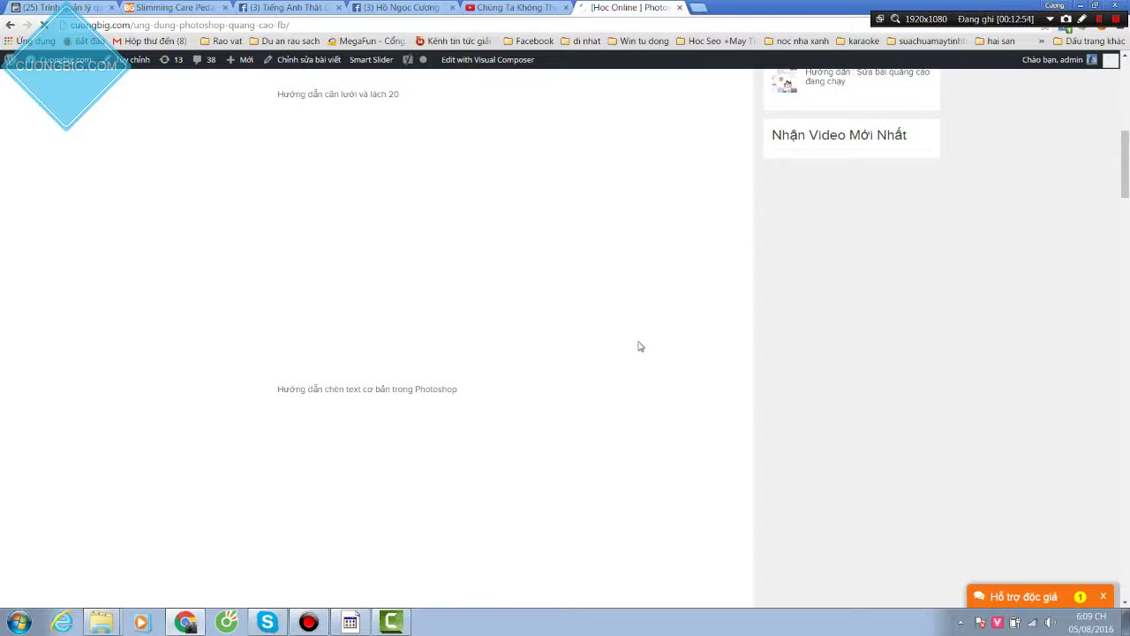
scroll(570, 343, "up", 1)
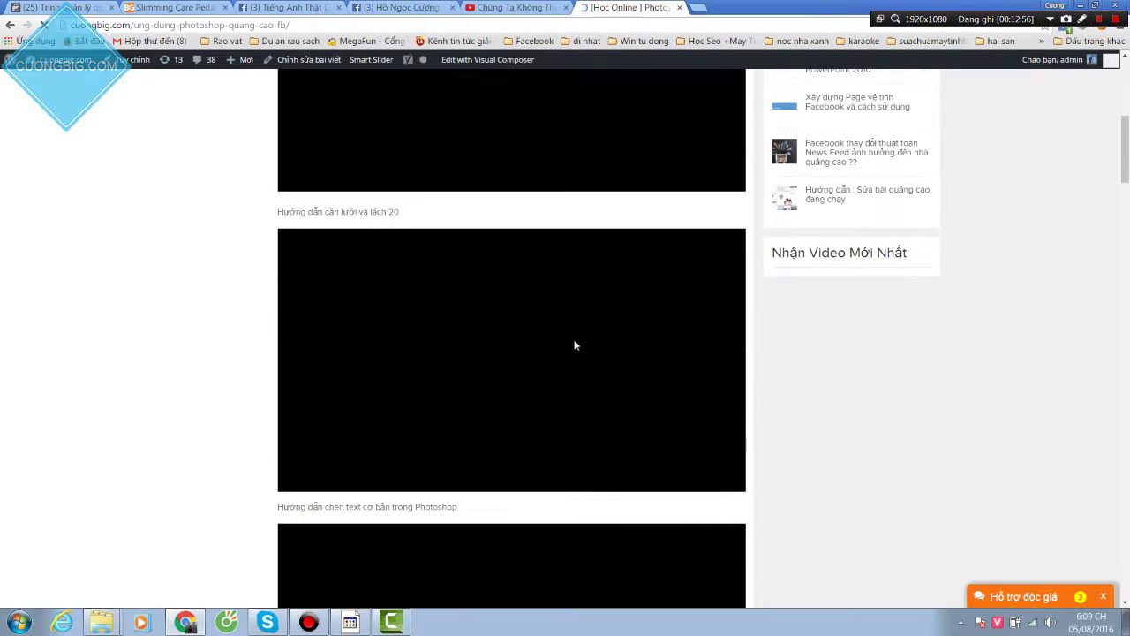
scroll(587, 338, "up", 1)
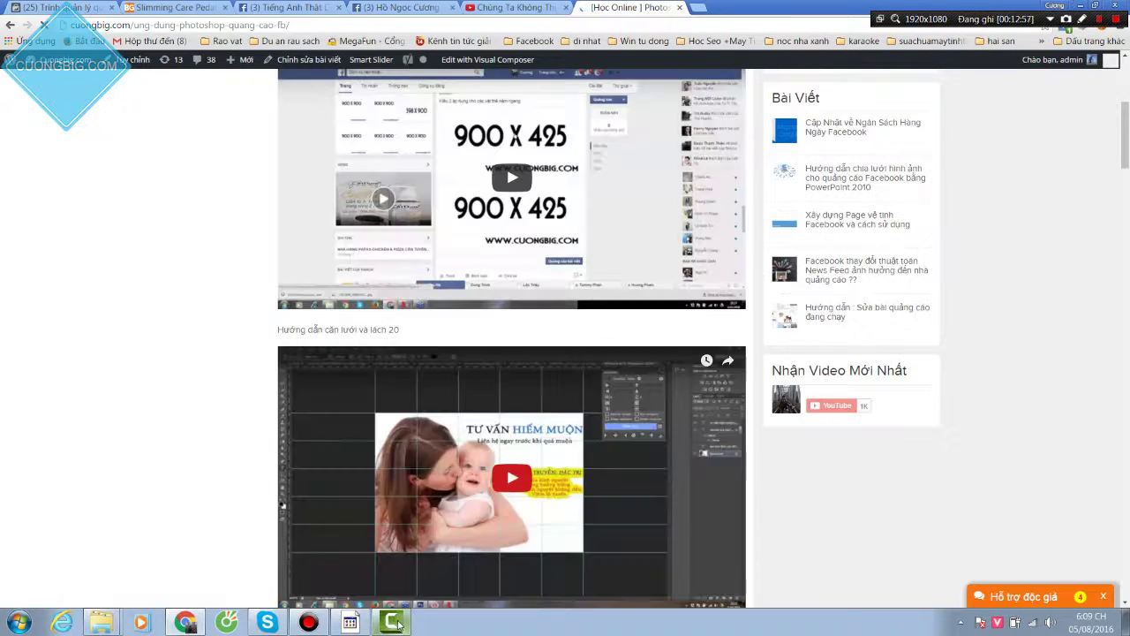
left_click(397, 624)
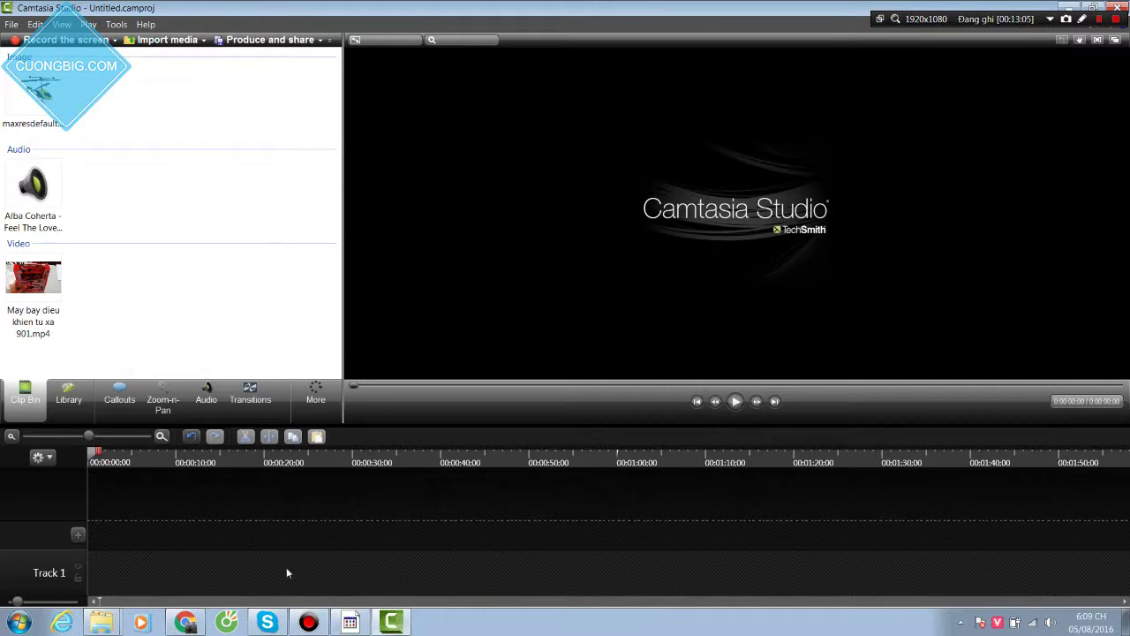
Add 'May bay dieu khien tu xa 901.mp4' to Track 1 and preview it up to about 0:00:07:26
right_click(41, 277)
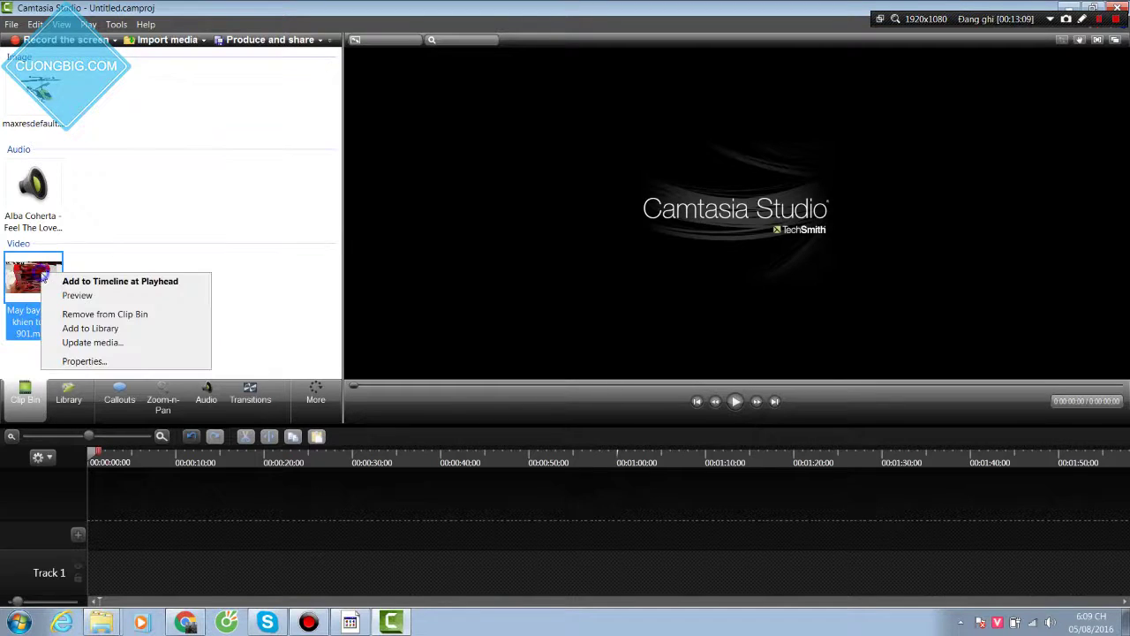
left_click(133, 281)
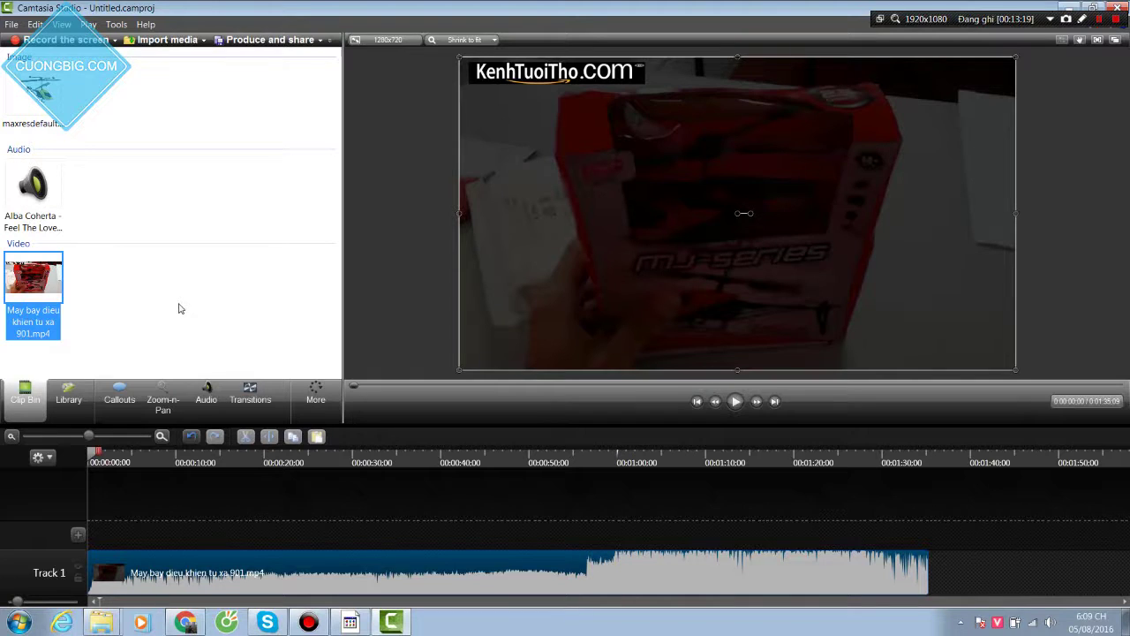
left_click(736, 401)
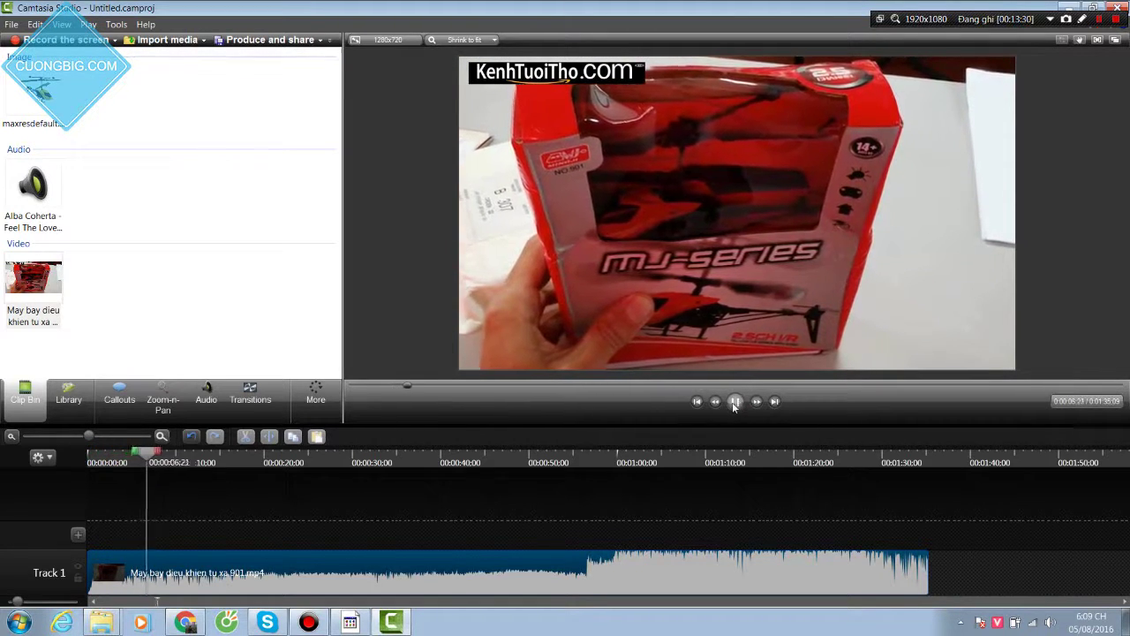
left_click(735, 401)
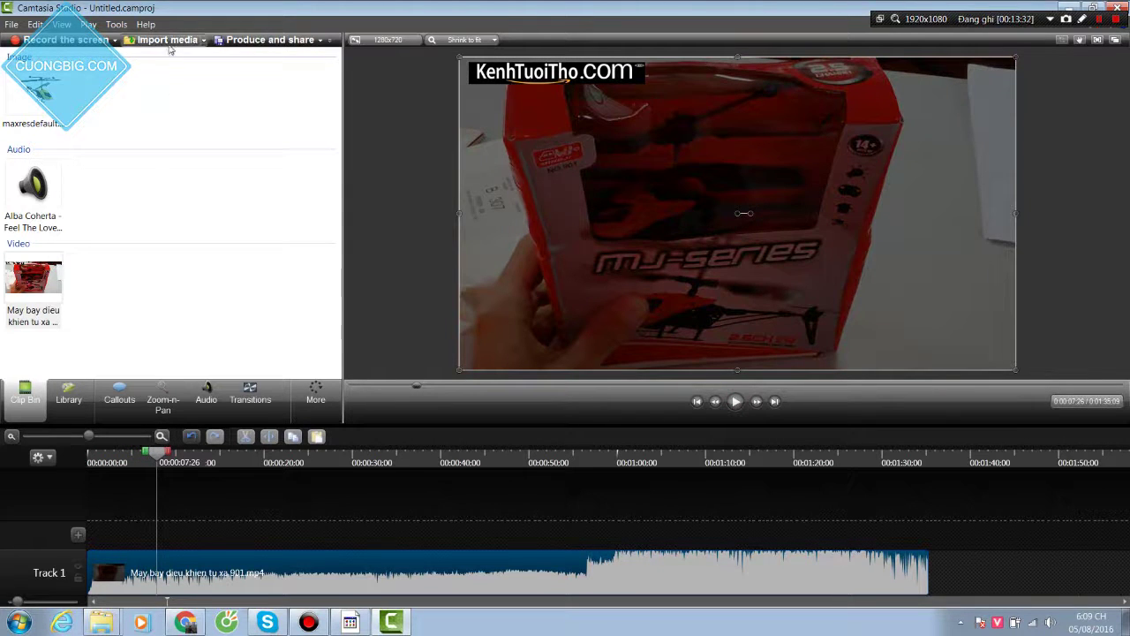
Import the 'Đập hộp và hướng dẫn chơi M44' video from Downloads into the Clip Bin
mouse_move(100, 621)
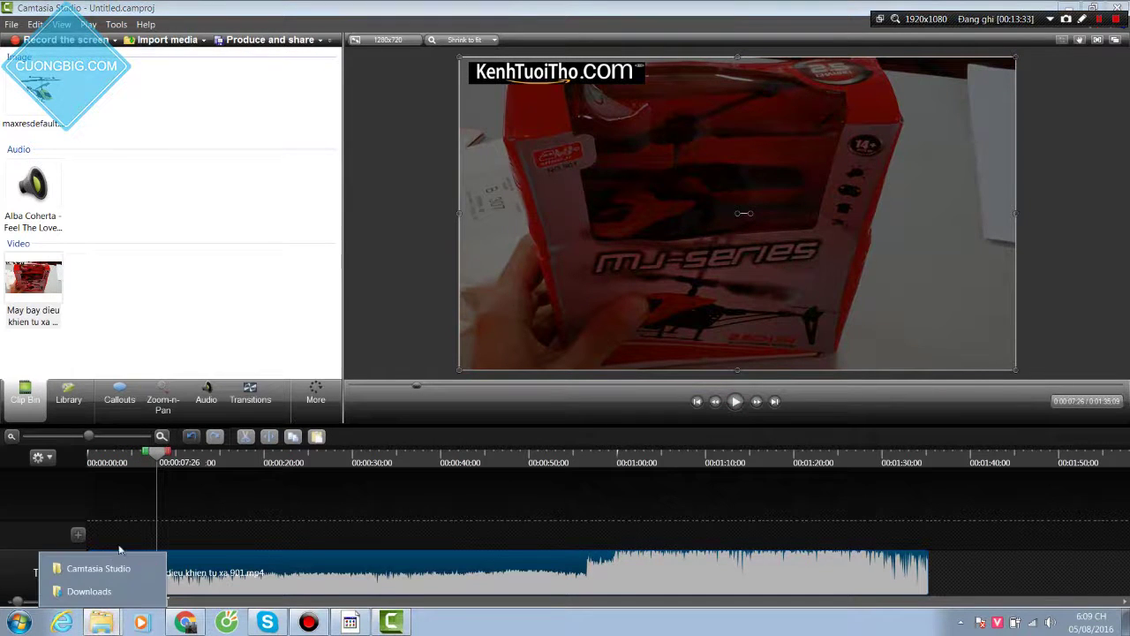
left_click(91, 593)
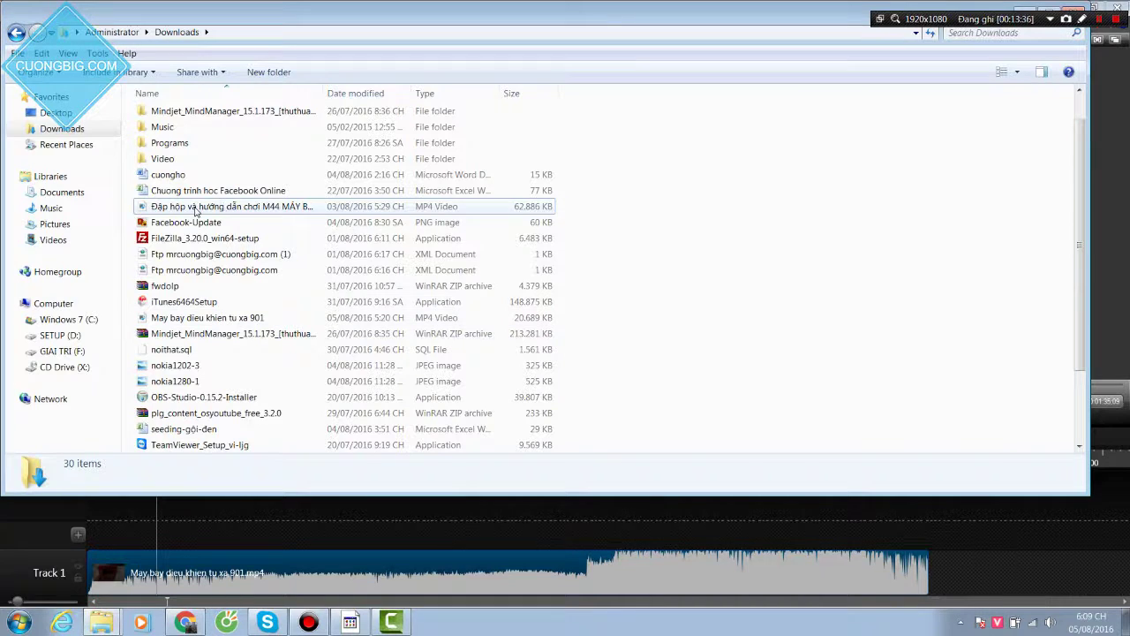
left_click(1025, 11)
left_click(152, 40)
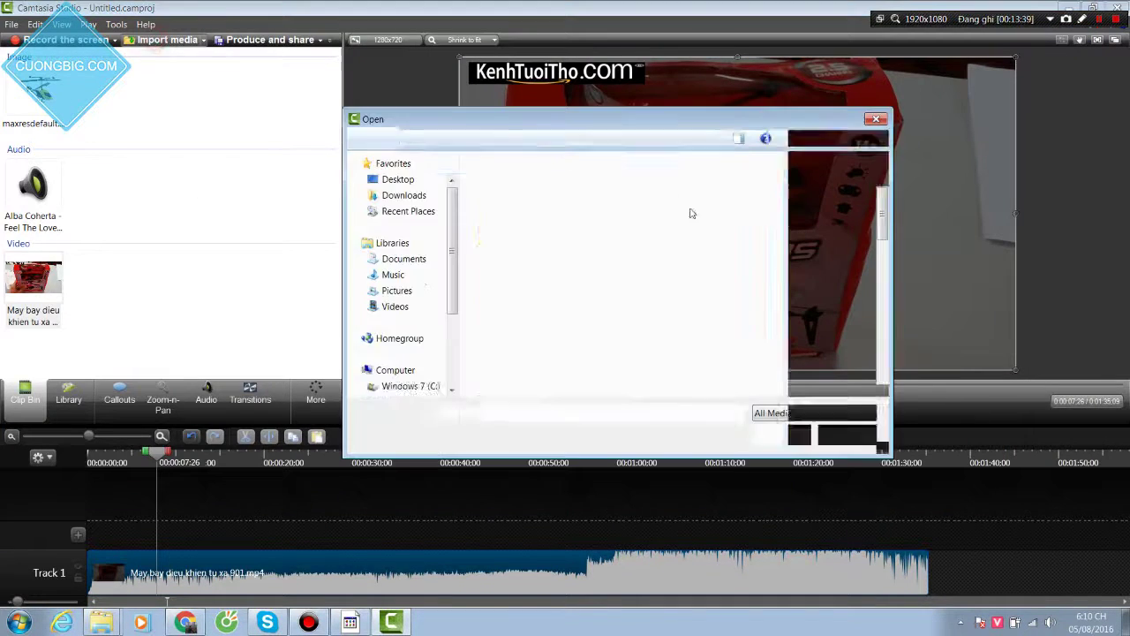
left_click(409, 220)
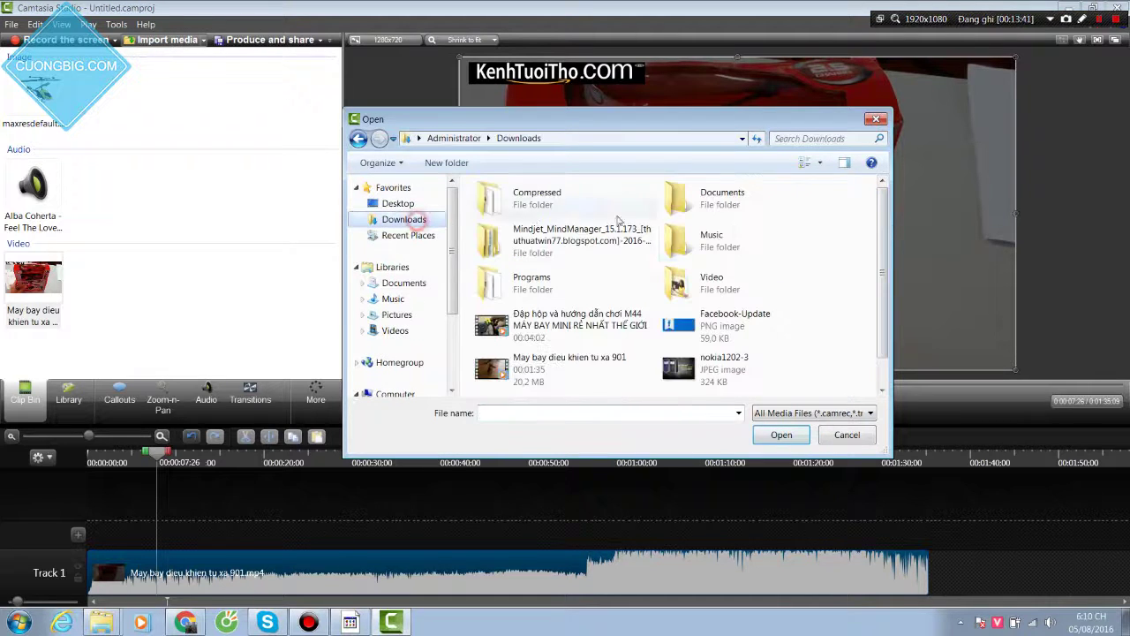
scroll(631, 265, "down", 1)
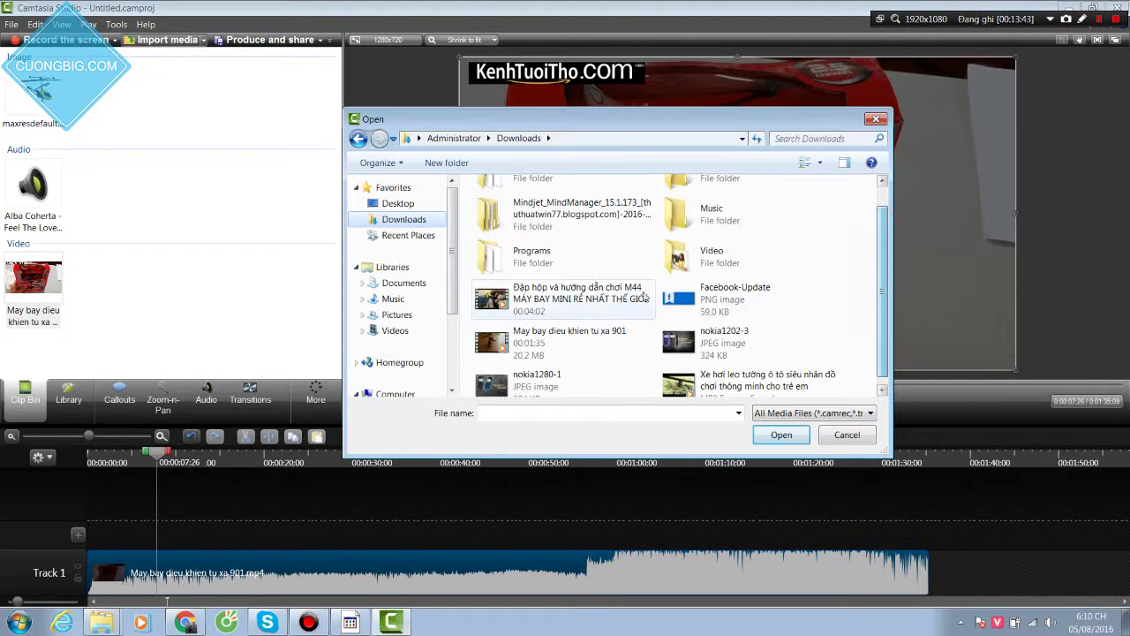
left_click(646, 299)
right_click(530, 293)
left_click(556, 305)
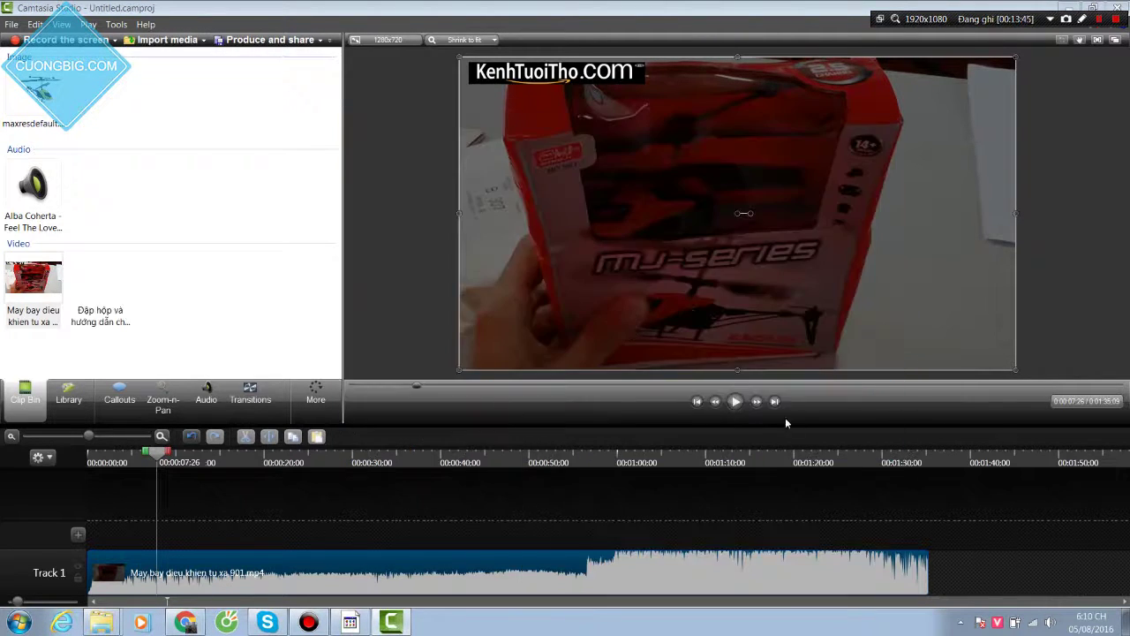
left_click(279, 569)
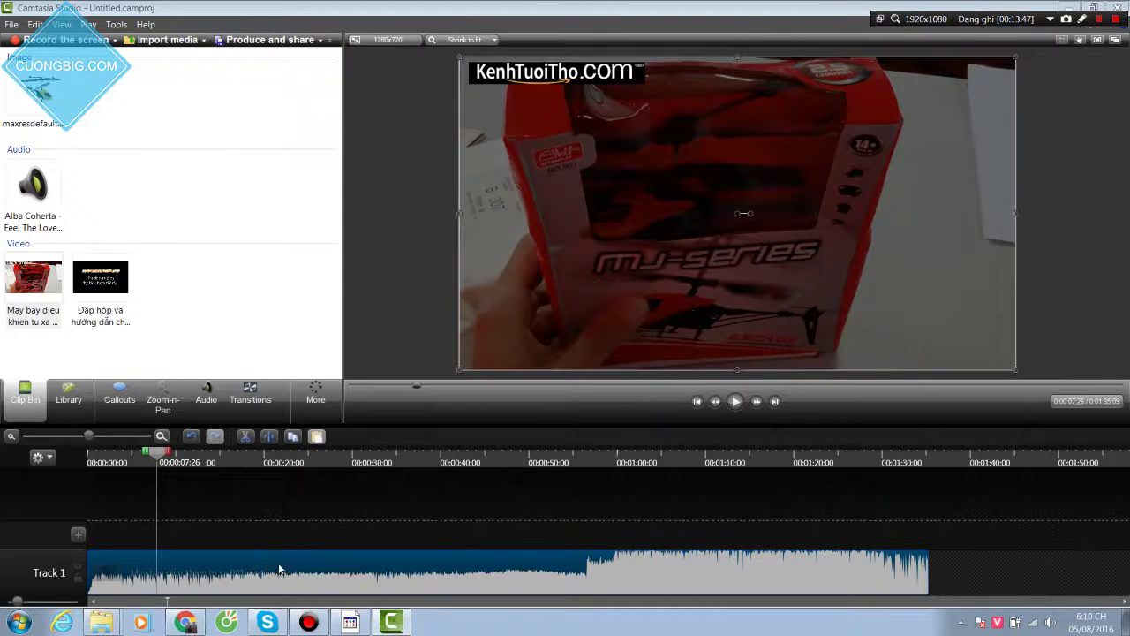
Delete the old Track 1 clip and add the M44 unboxing video at the playhead
key("Delete")
right_click(100, 281)
left_click(125, 292)
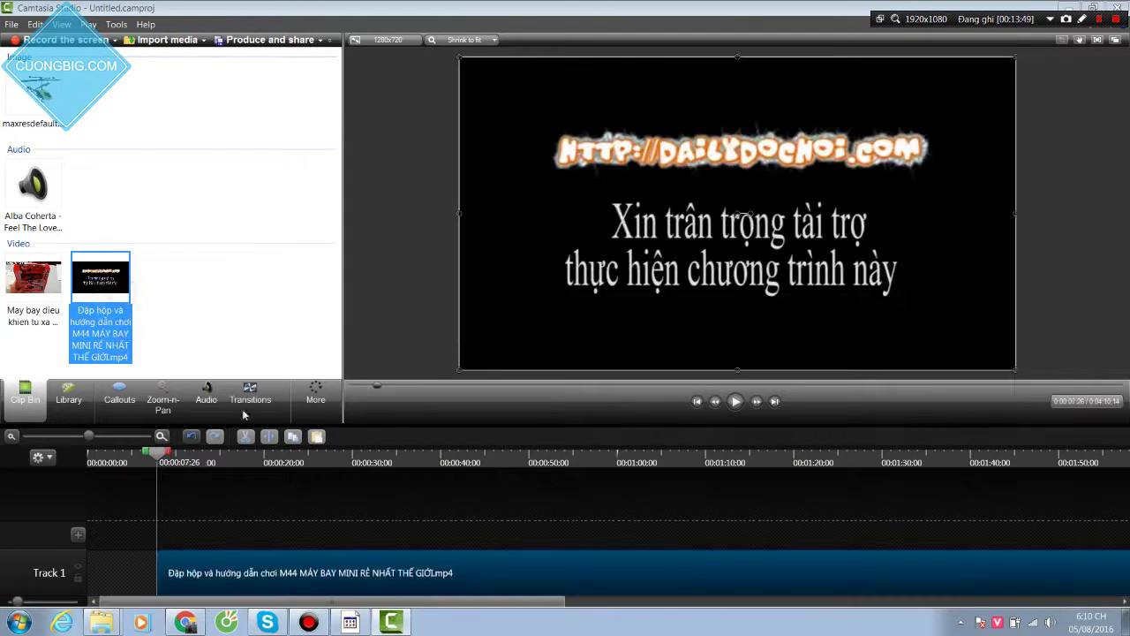
Preview the unboxing clip from the beginning to about 0:00:07
left_click(130, 565)
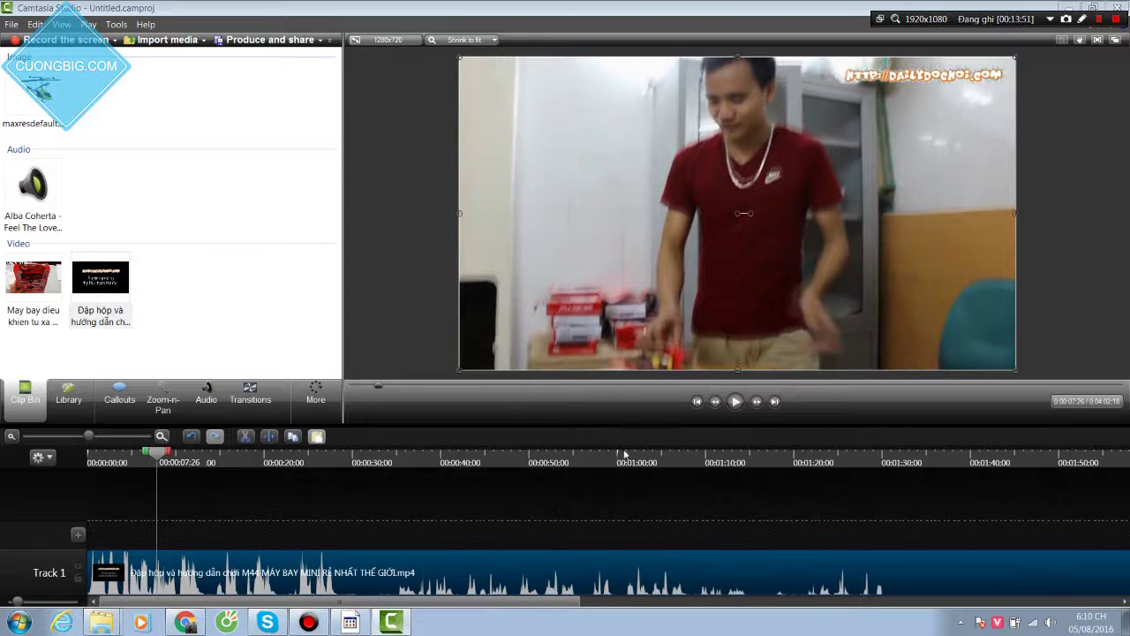
left_click(736, 401)
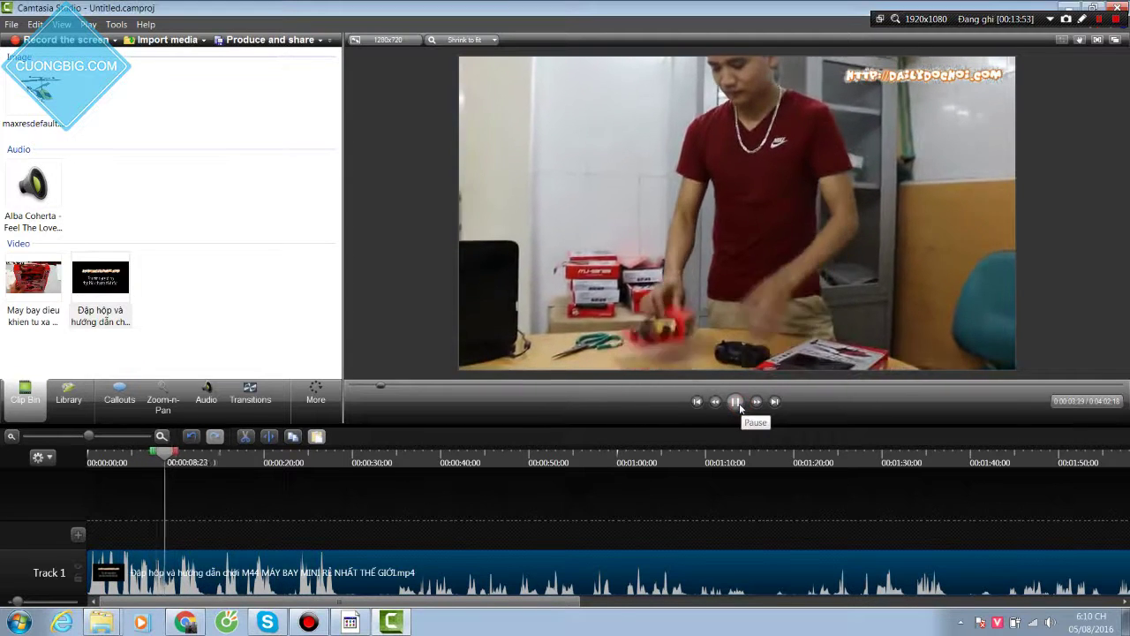
left_click(735, 401)
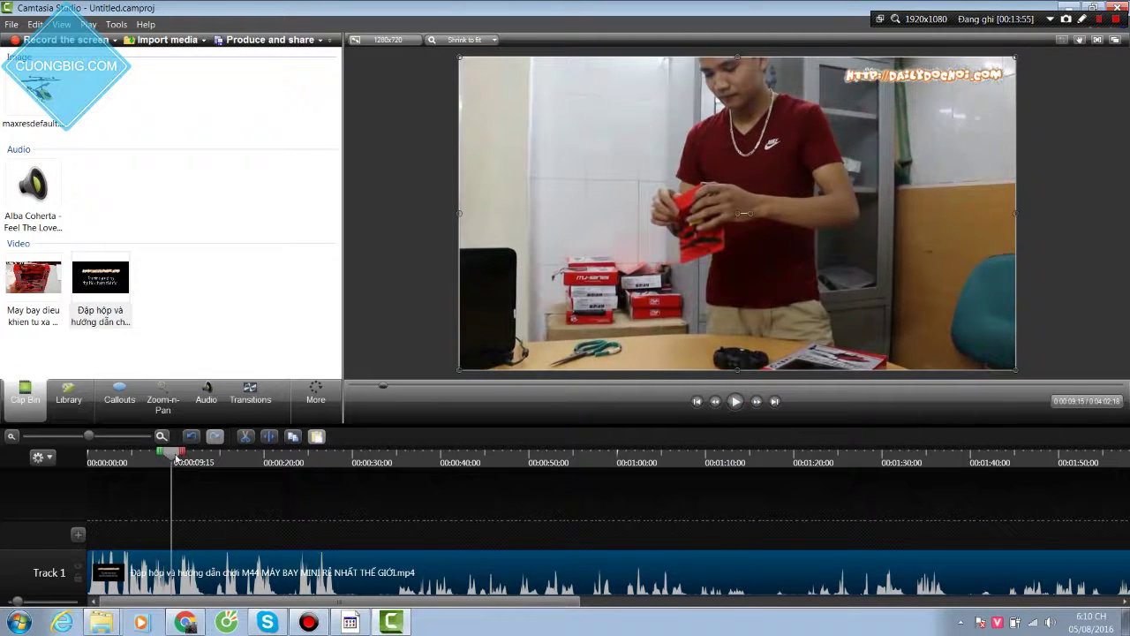
left_click_drag(175, 455, 55, 478)
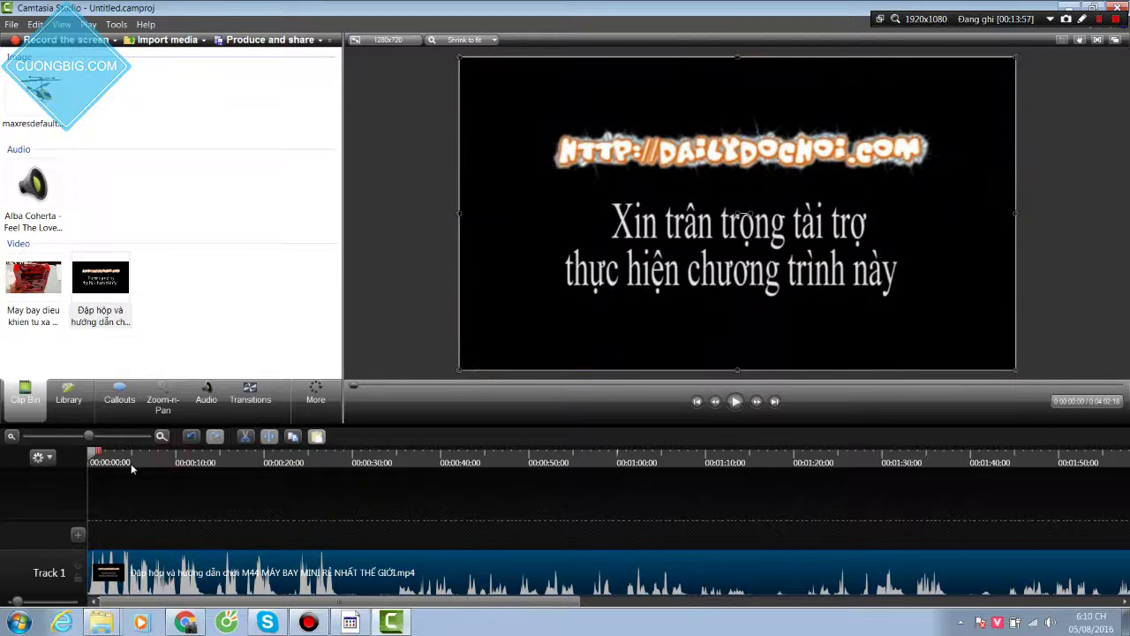
left_click(736, 401)
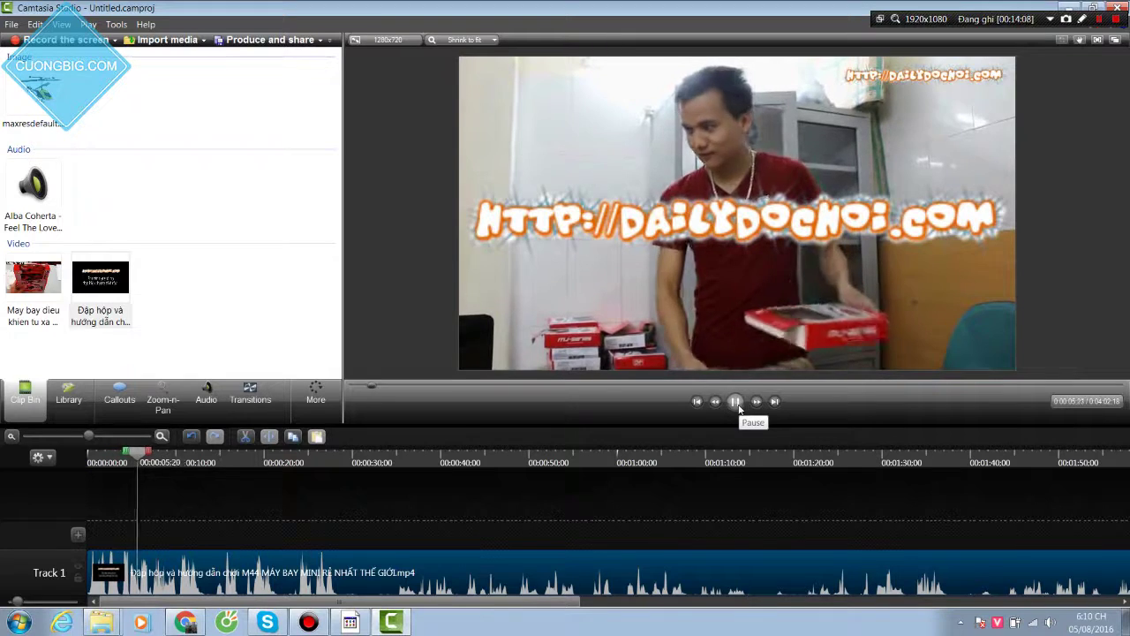
left_click(736, 401)
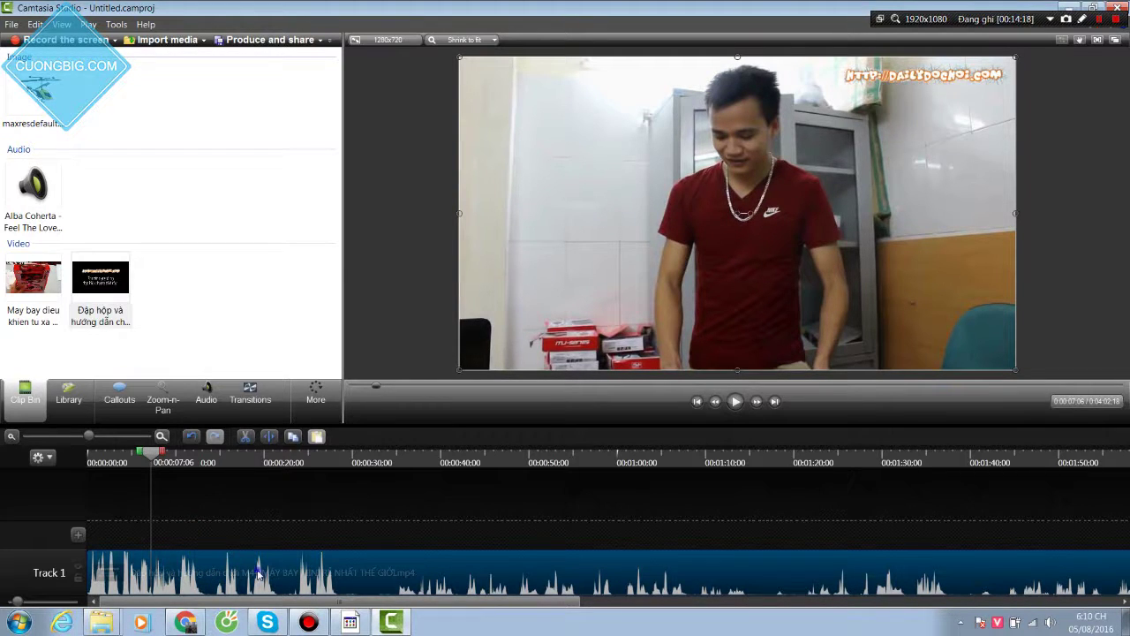
Separate the clip's audio onto Track 2, align both clips at 0:00, and lock Track 2
right_click(259, 575)
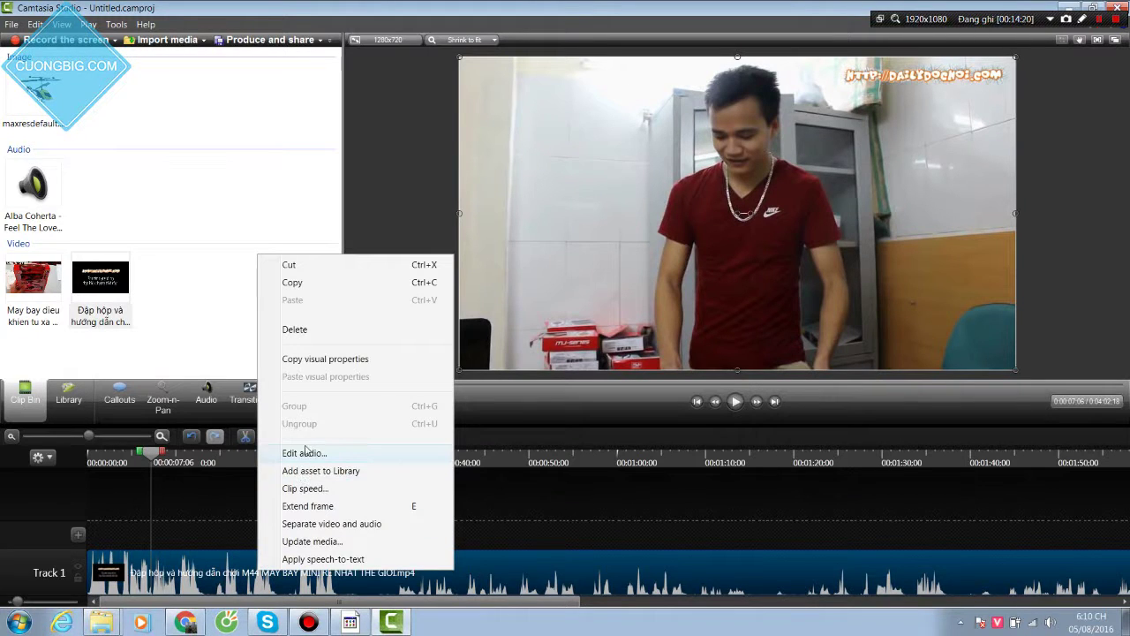
left_click(315, 525)
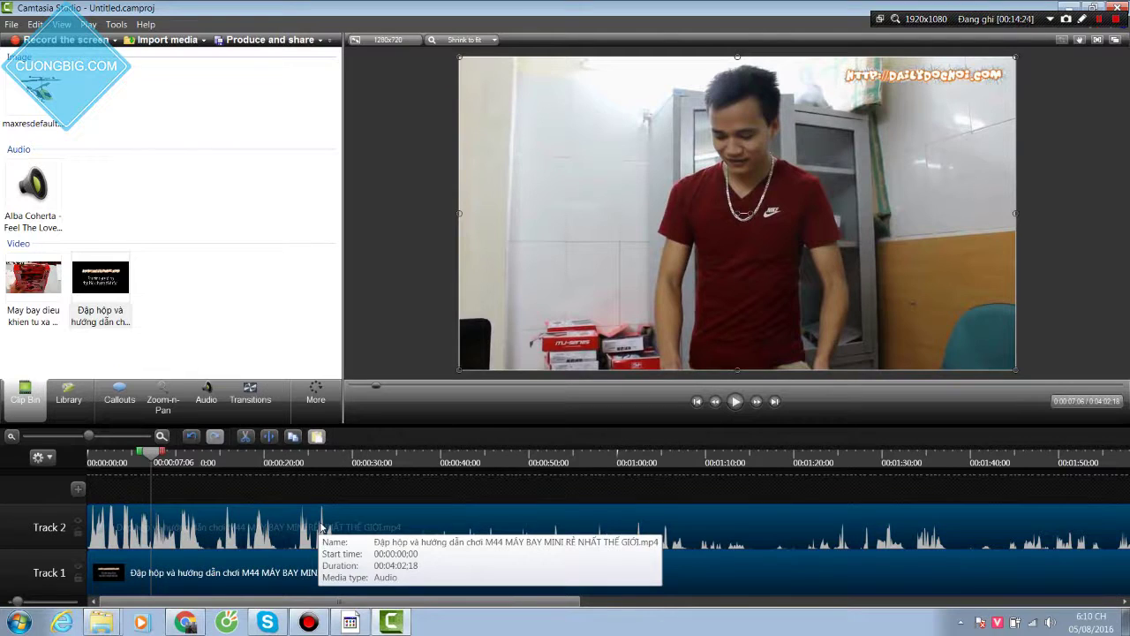
left_click_drag(210, 530, 332, 530)
left_click(266, 530)
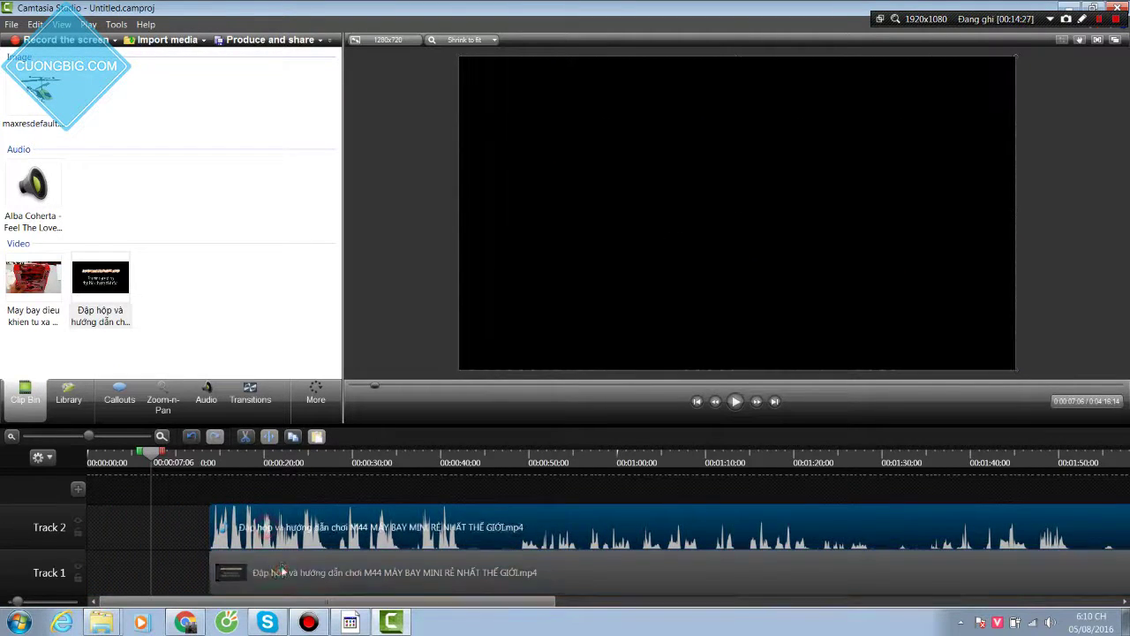
left_click_drag(280, 565, 269, 563)
left_click(280, 541)
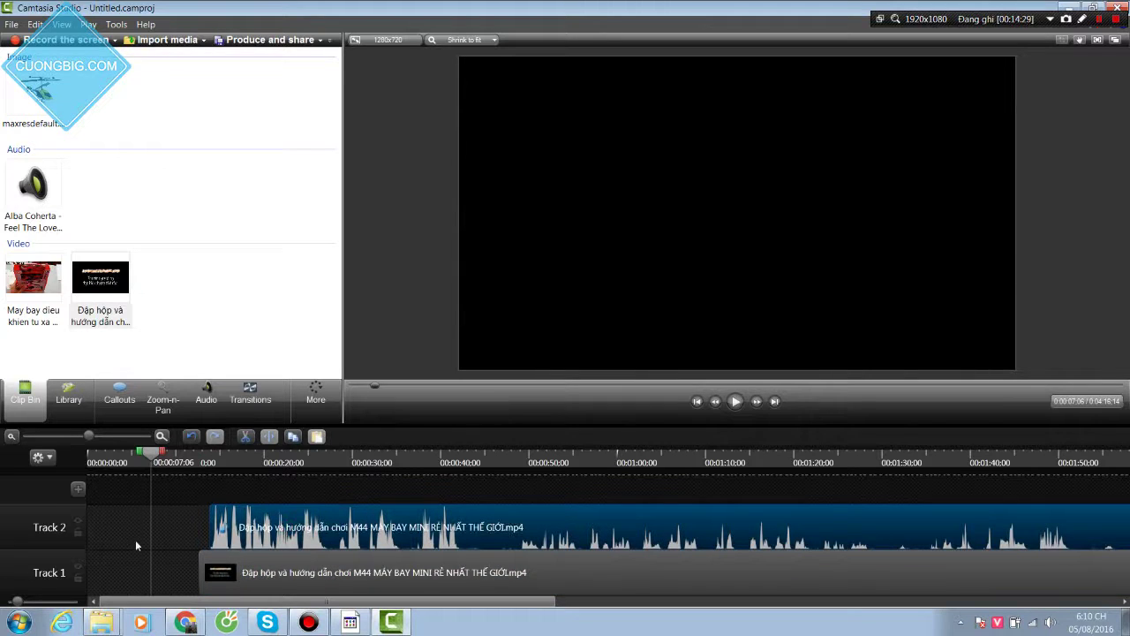
left_click_drag(300, 569, 76, 575)
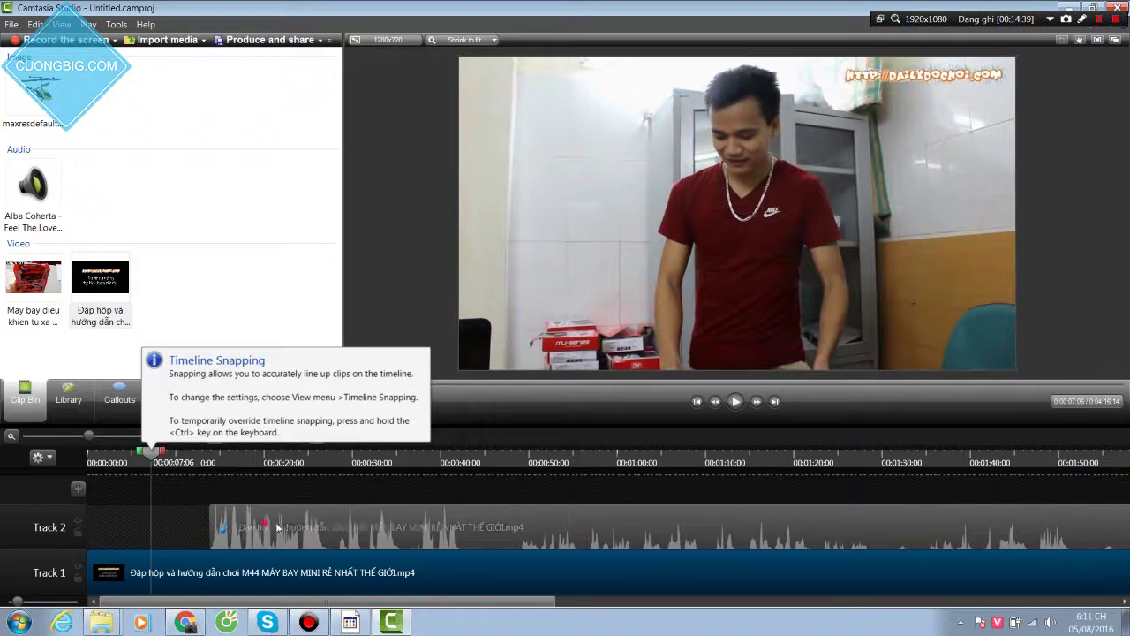
left_click_drag(251, 523, 81, 534)
left_click(81, 534)
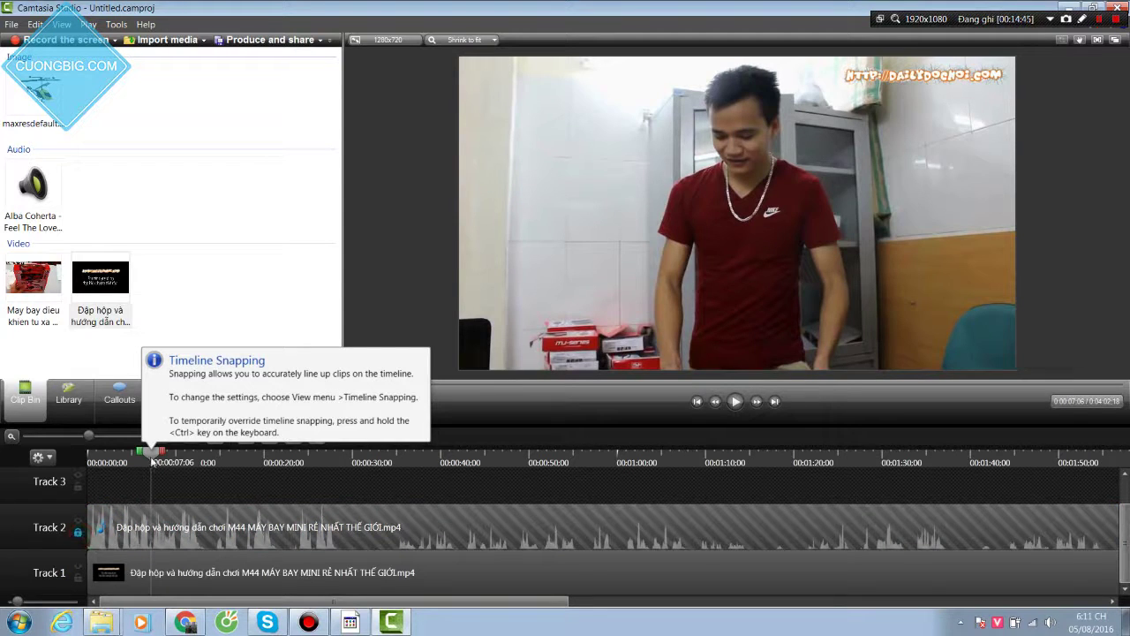
mouse_move(152, 461)
left_mouse_down()
mouse_move(84, 470)
mouse_move(145, 461)
mouse_move(90, 456)
left_mouse_up()
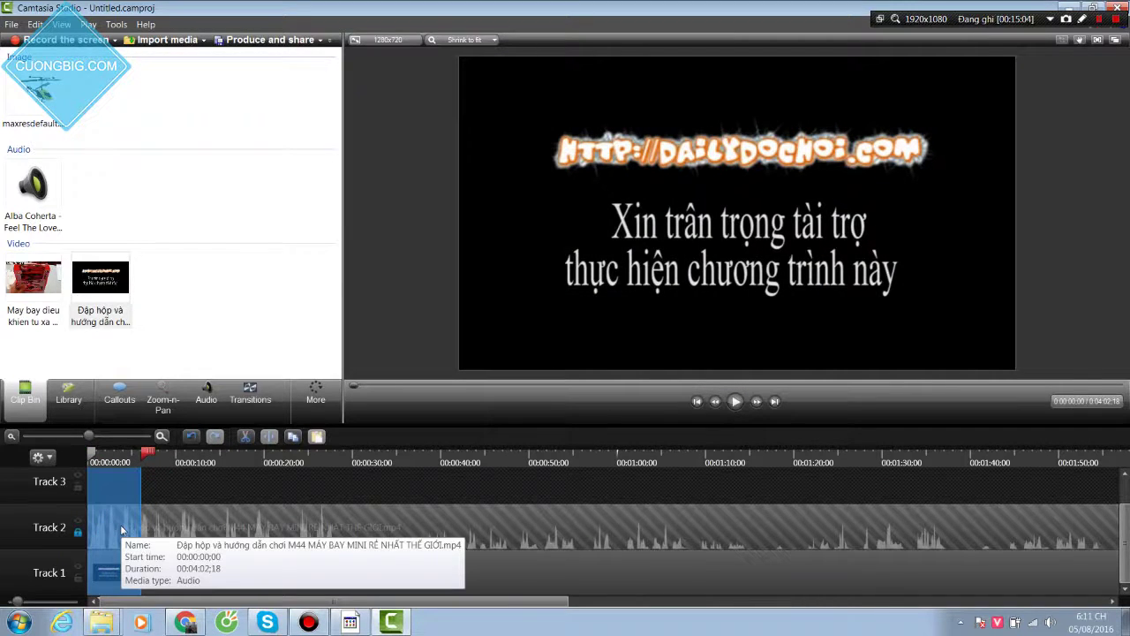
Cut the 0–6 s sponsor title range, preview the new start, and zoom the timeline out
right_click(122, 530)
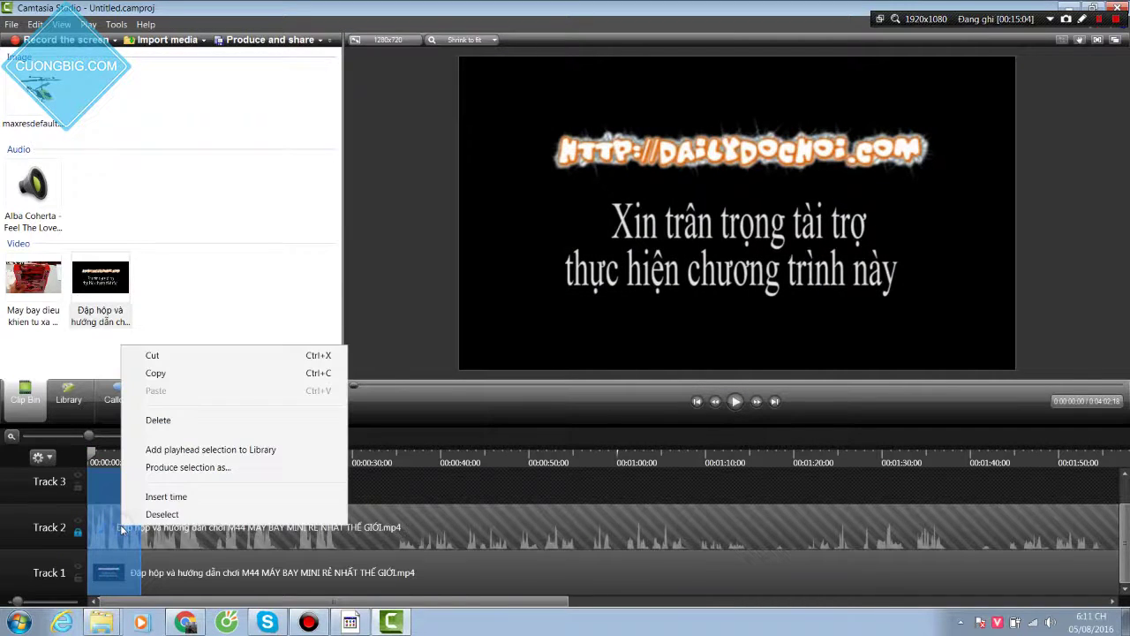
left_click(154, 355)
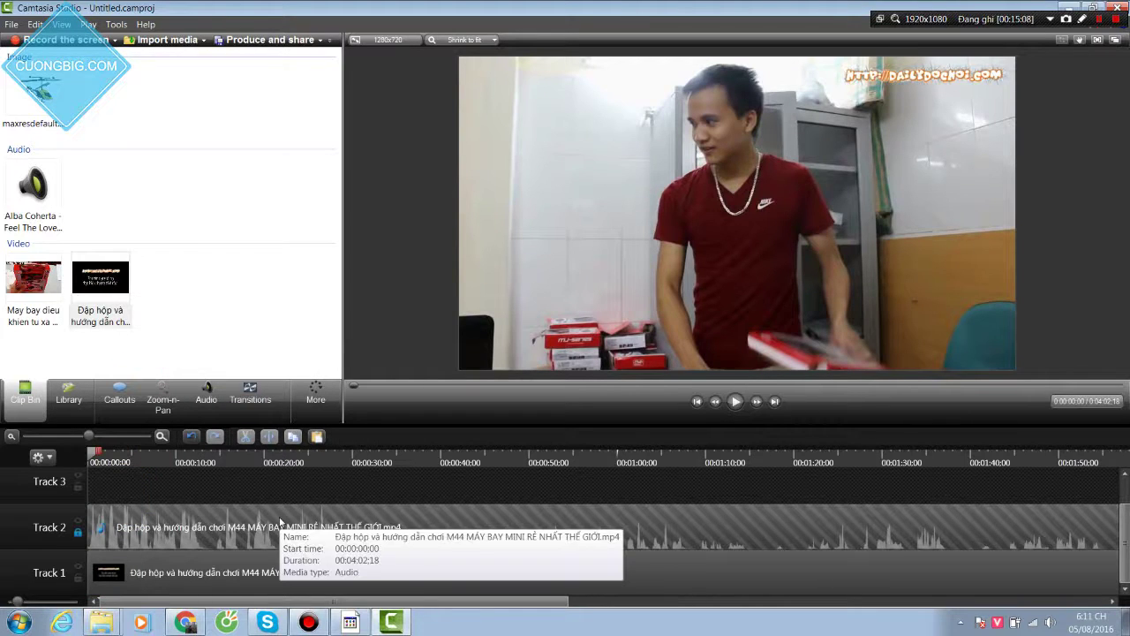
left_click(736, 400)
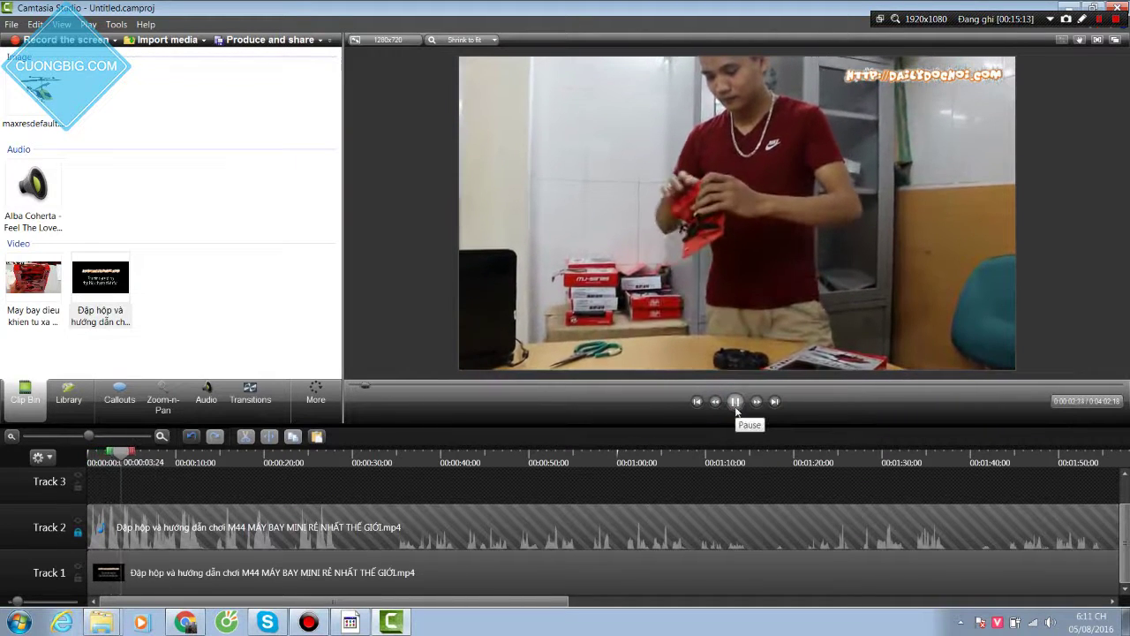
left_click(735, 403)
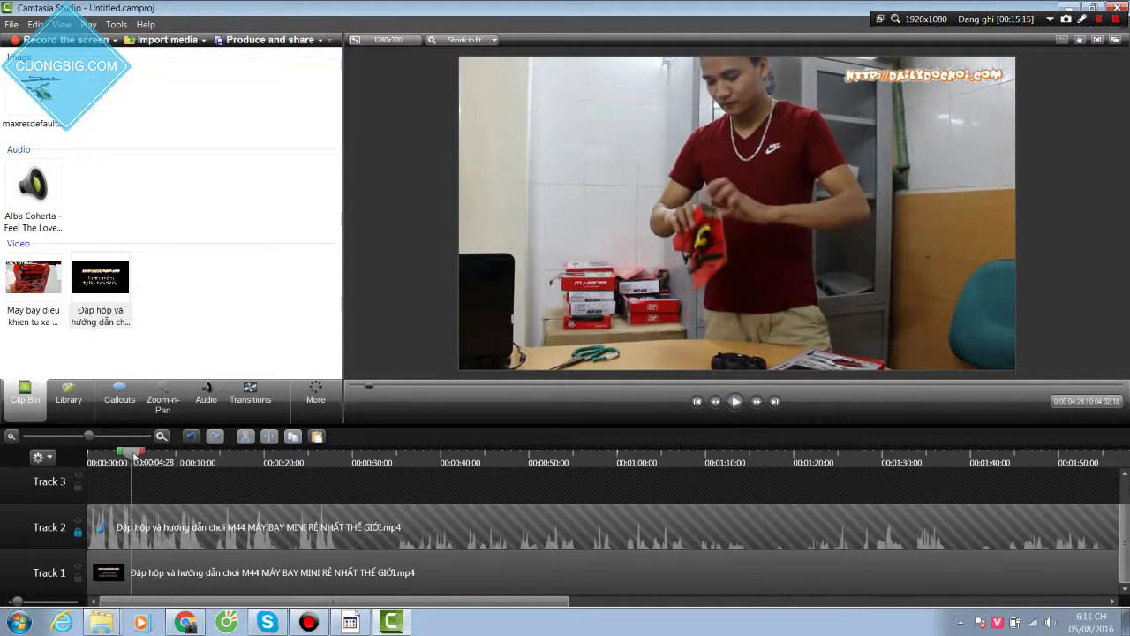
left_click_drag(89, 439, 581, 494)
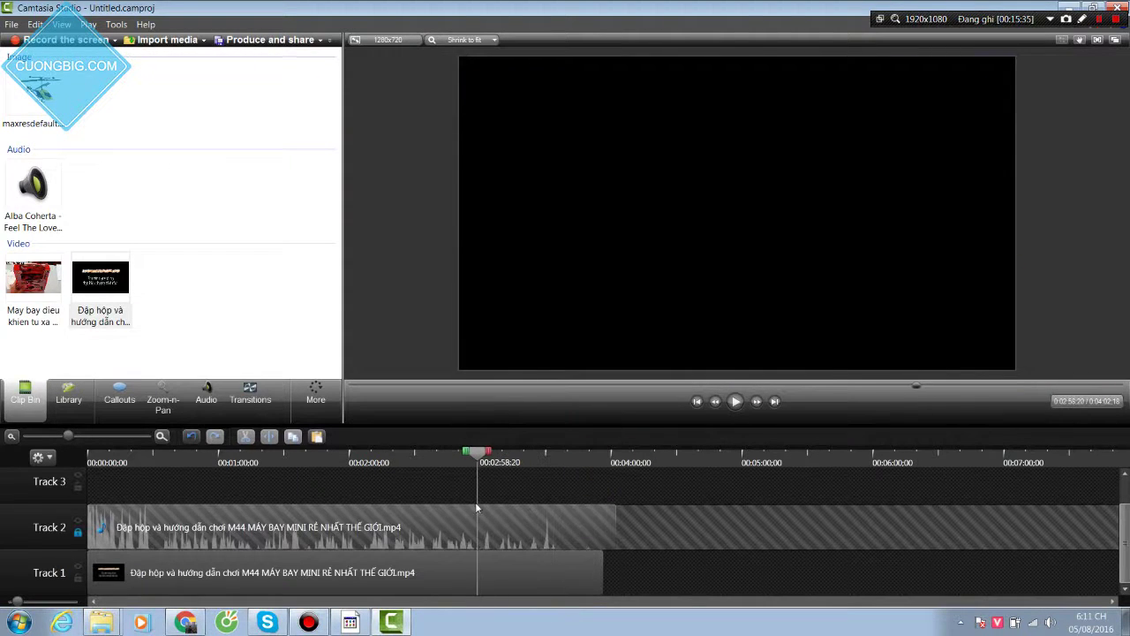
Scrub and zoom the timeline to locate the stretch around 1:07 in the video
left_click_drag(475, 502, 381, 507)
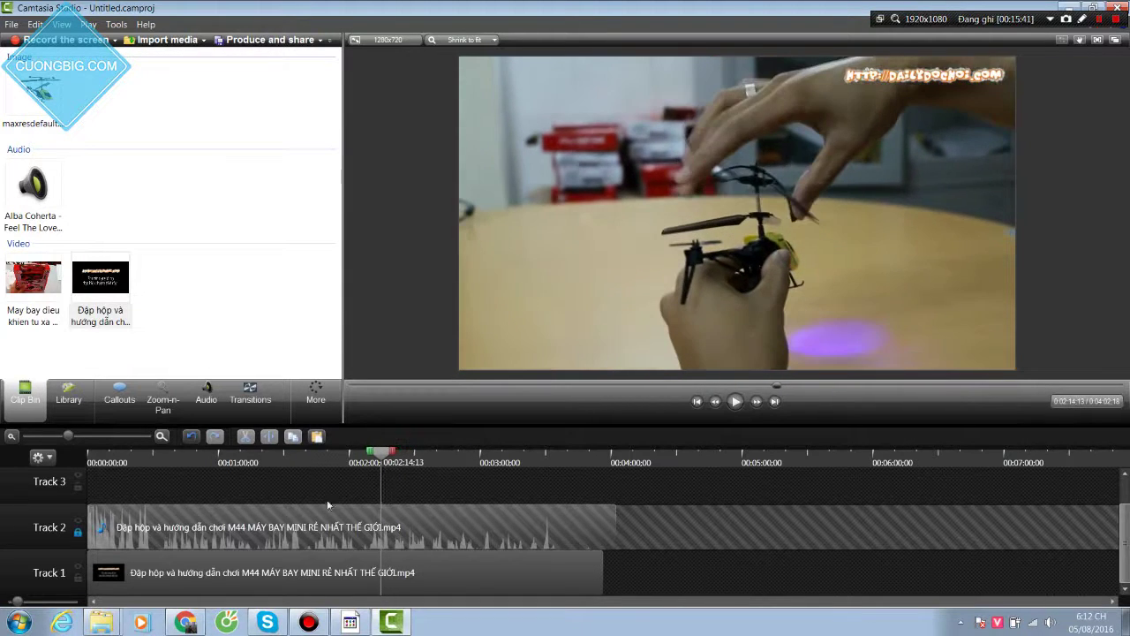
left_click_drag(74, 437, 102, 436)
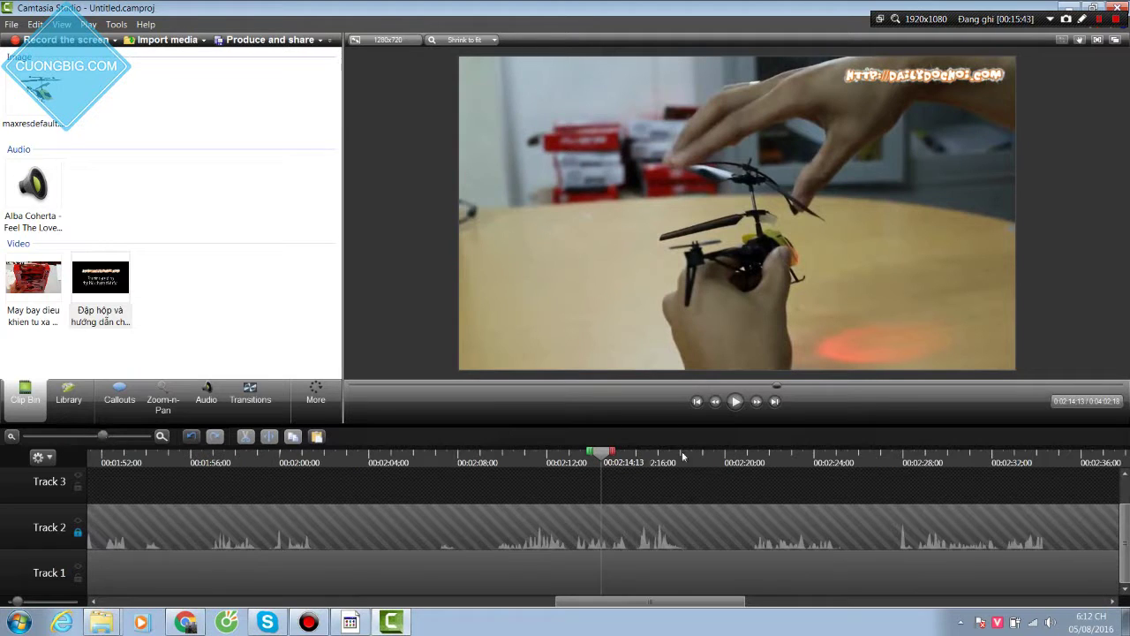
left_click_drag(542, 461, 62, 435)
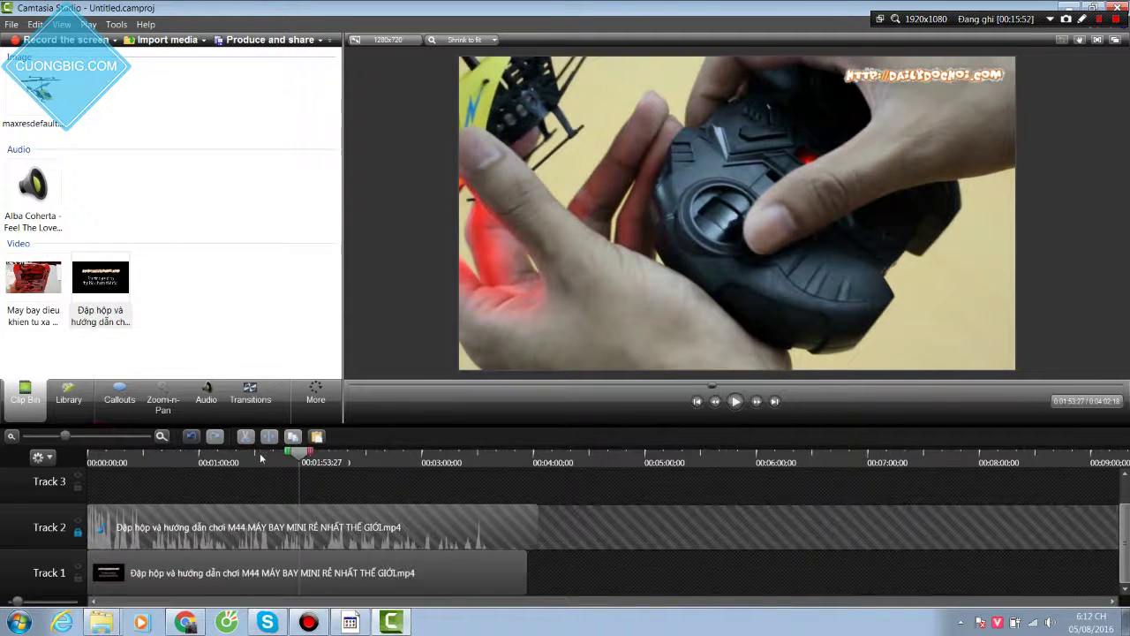
left_click(288, 455)
mouse_move(288, 457)
left_mouse_down()
mouse_move(213, 462)
mouse_move(245, 453)
left_mouse_up()
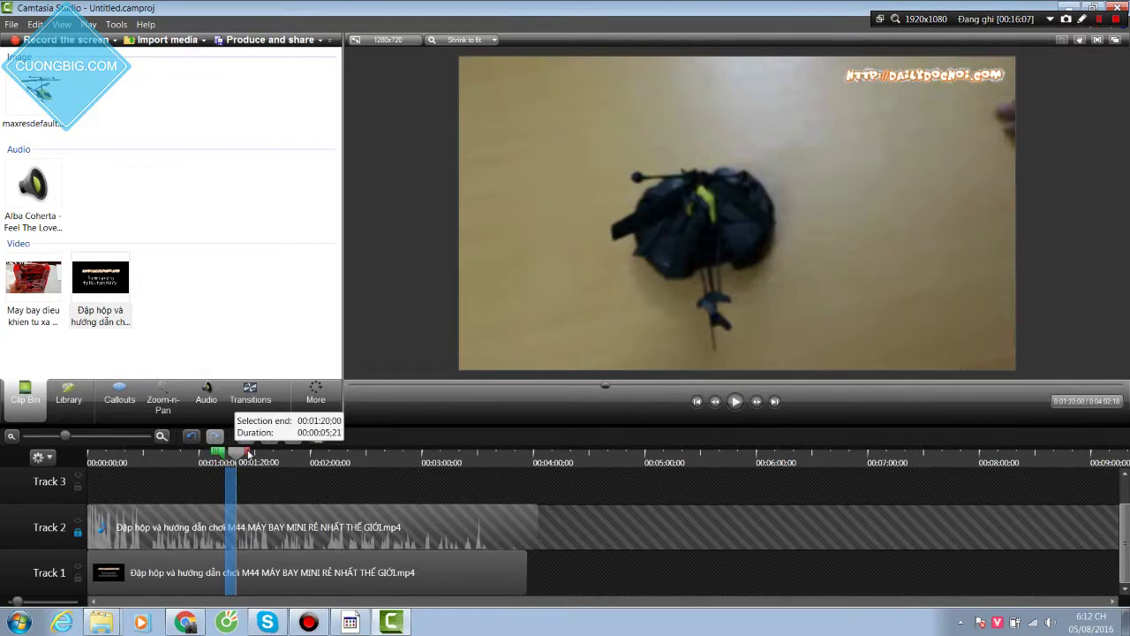
Cut the selected range from the Track 1 video and scrub through to check it
right_click(234, 483)
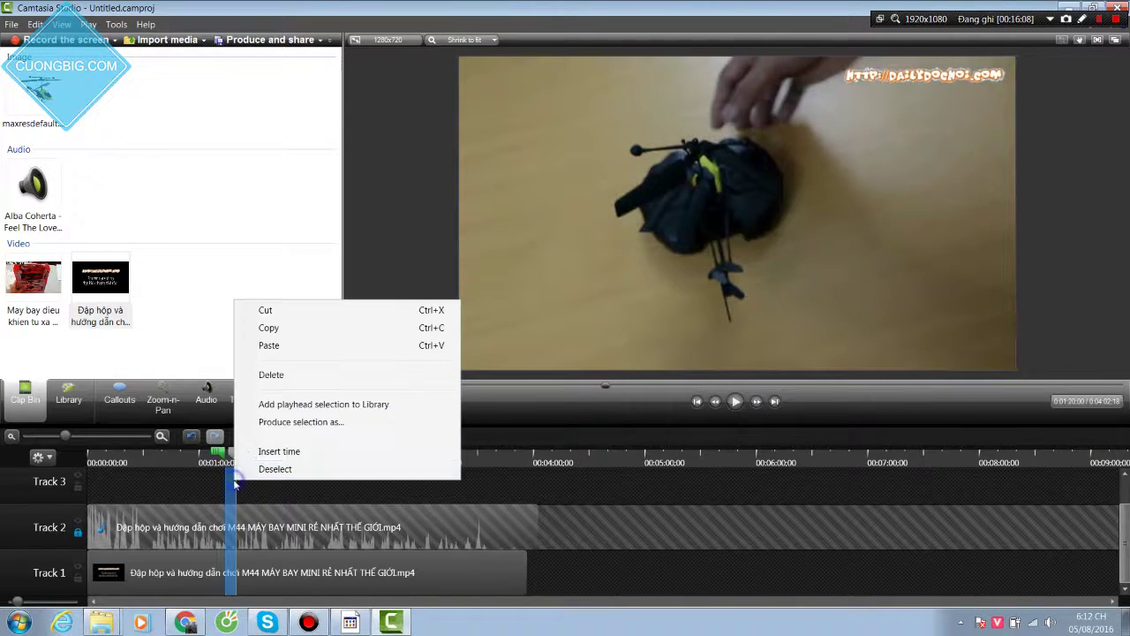
left_click(279, 311)
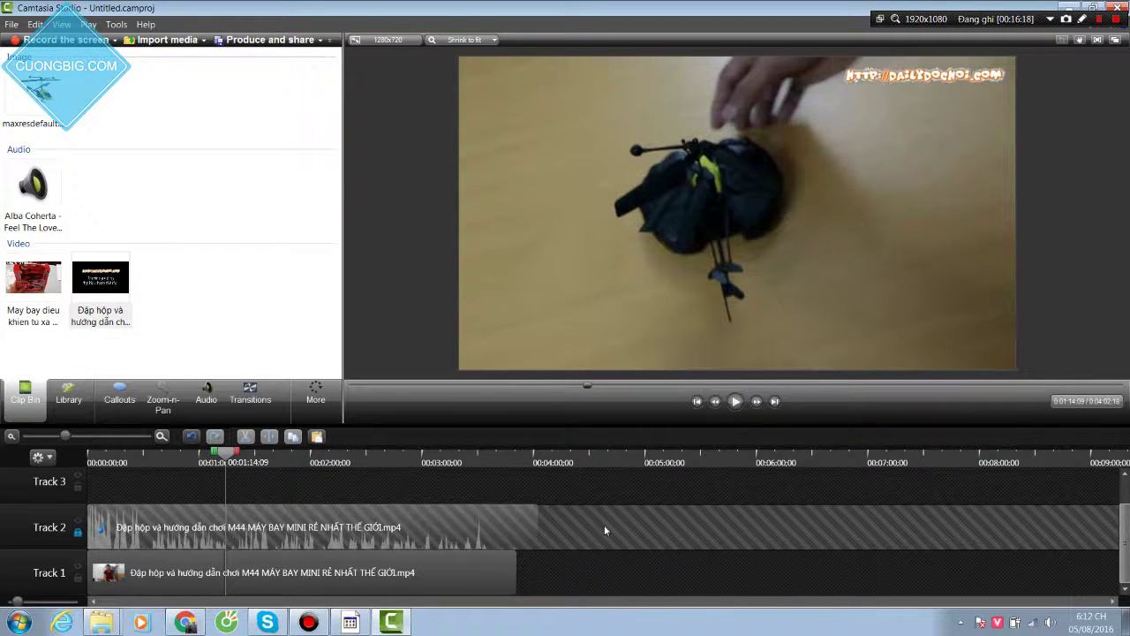
mouse_move(228, 461)
left_mouse_down()
mouse_move(207, 460)
mouse_move(437, 461)
mouse_move(250, 460)
left_mouse_up()
left_click_drag(282, 515, 379, 541)
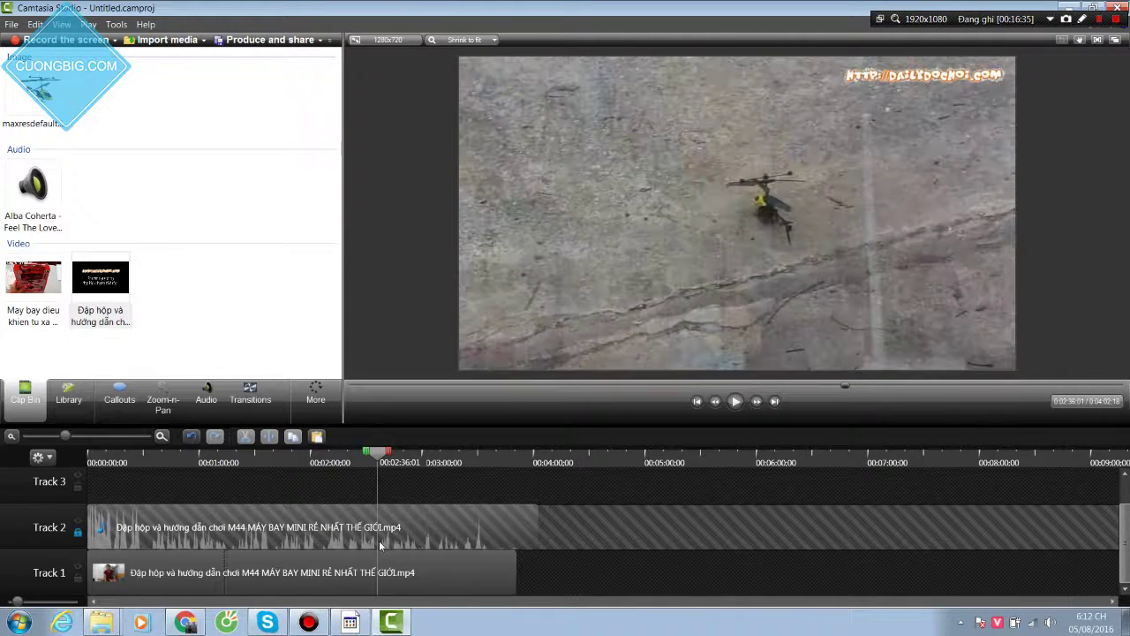
Split the Track 1 clip at 00:02:36:01 and move the later piece to the track start
left_click(392, 574)
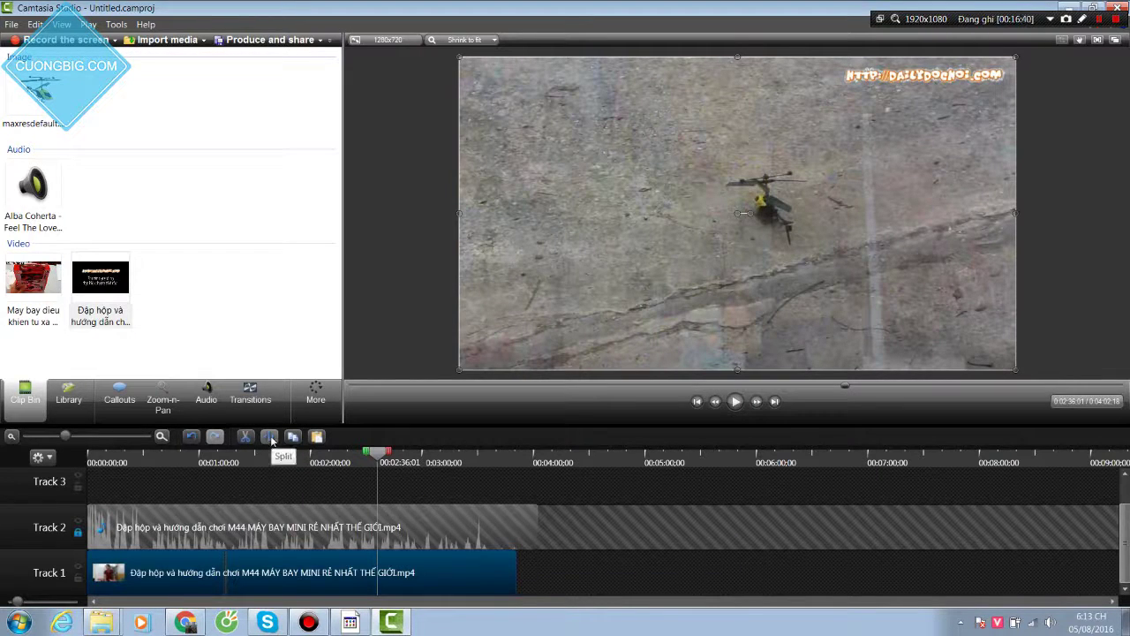
left_click(271, 437)
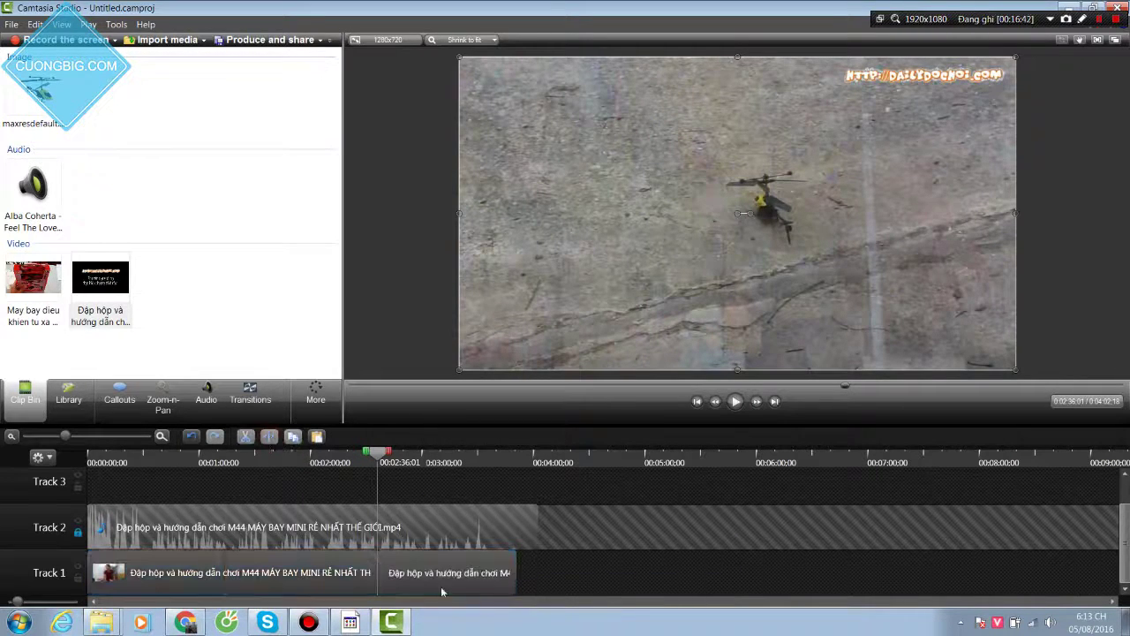
left_click_drag(438, 572, 622, 576)
left_click_drag(375, 574, 534, 575)
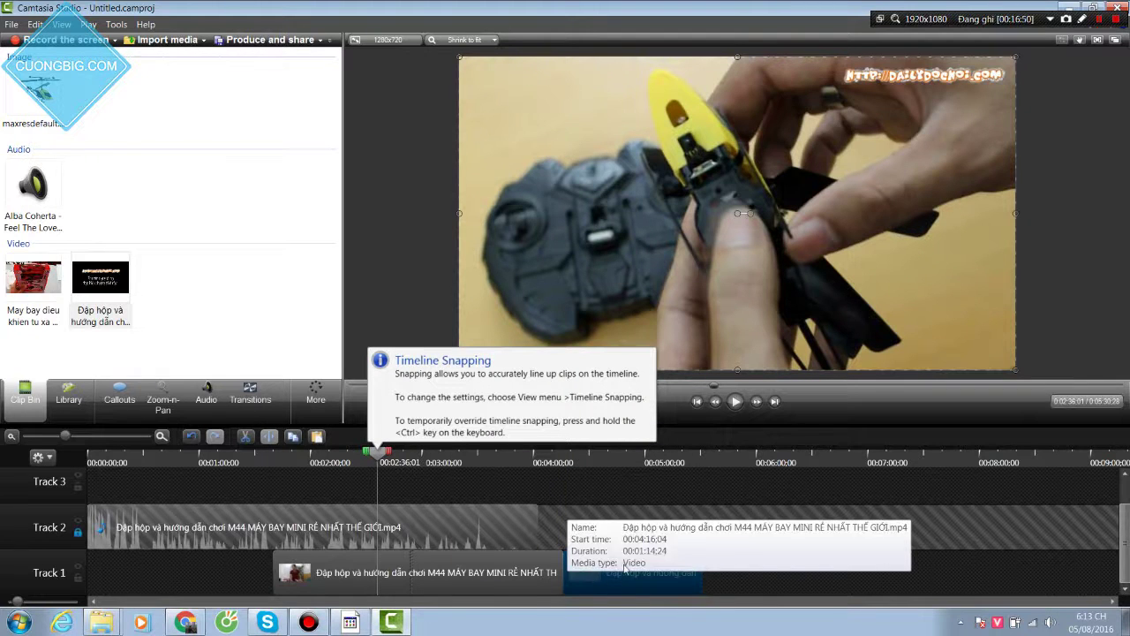
left_click_drag(610, 574, 38, 588)
left_click_drag(302, 582, 254, 581)
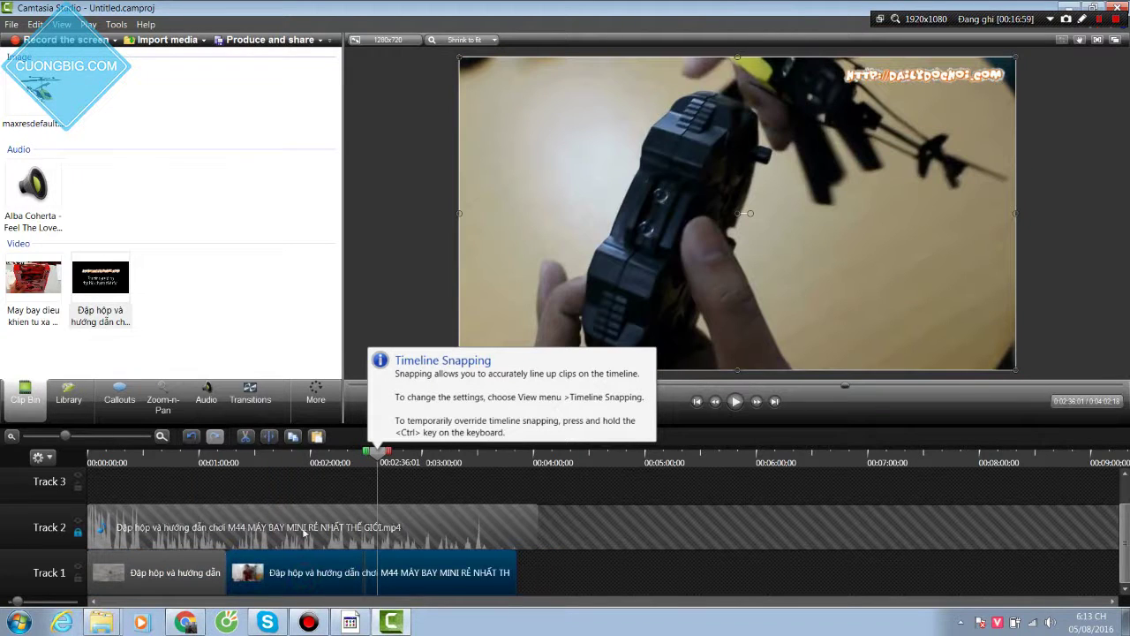
Scrub through the opening clips to check where the pieces join
left_click_drag(282, 459, 164, 530)
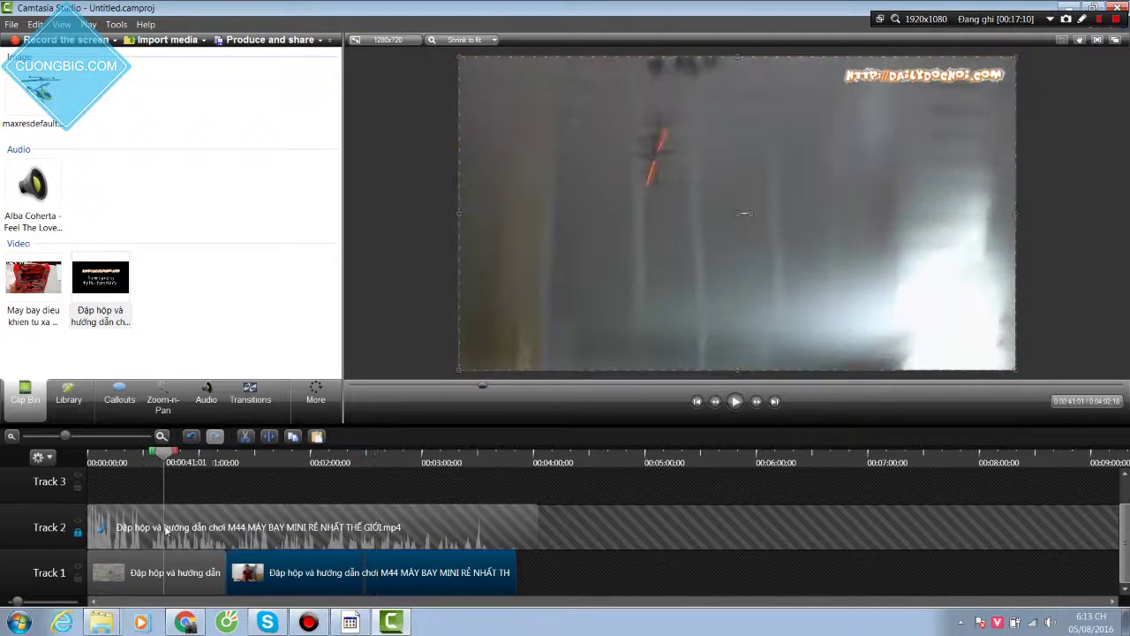
left_click(167, 565, "ctrl")
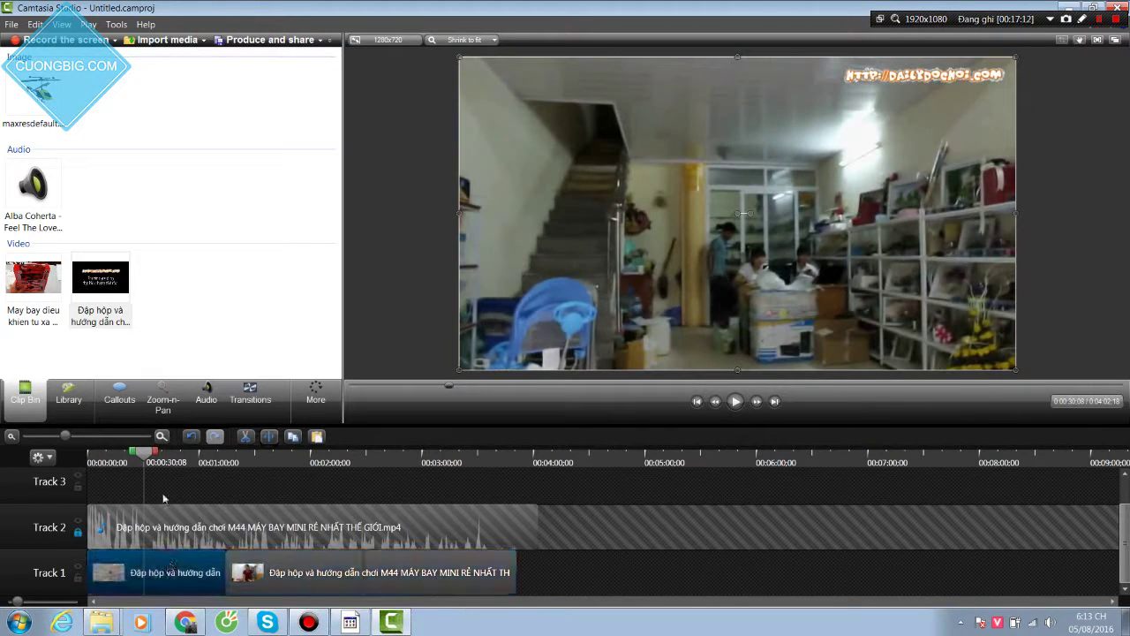
left_click_drag(149, 456, 155, 455)
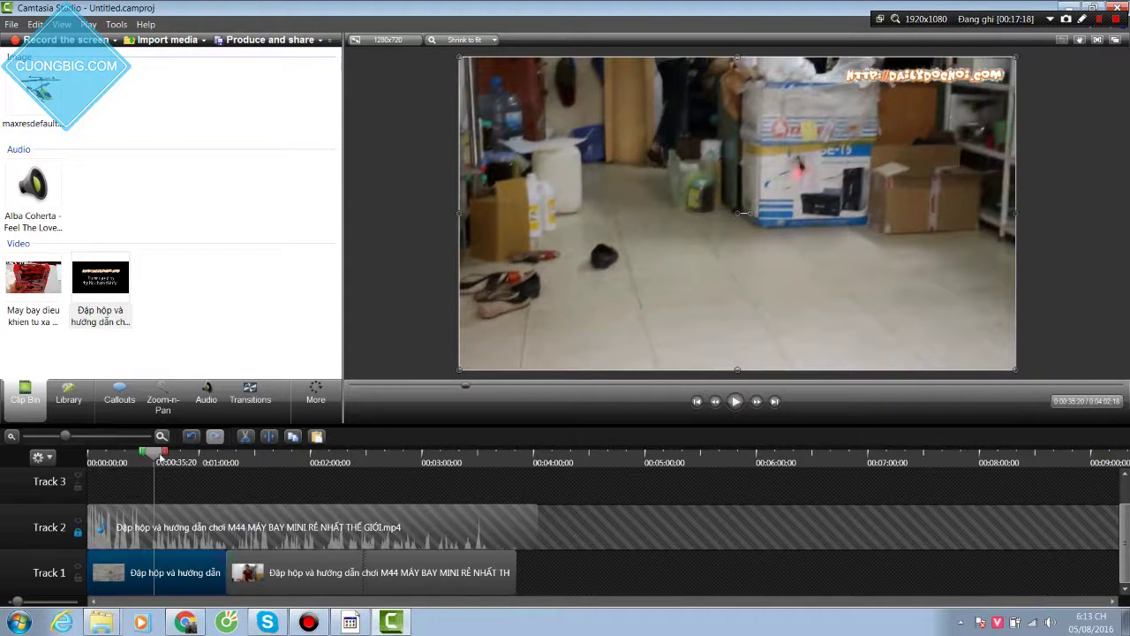
mouse_move(159, 455)
left_mouse_down()
mouse_move(322, 466)
mouse_move(122, 478)
mouse_move(171, 453)
left_mouse_up()
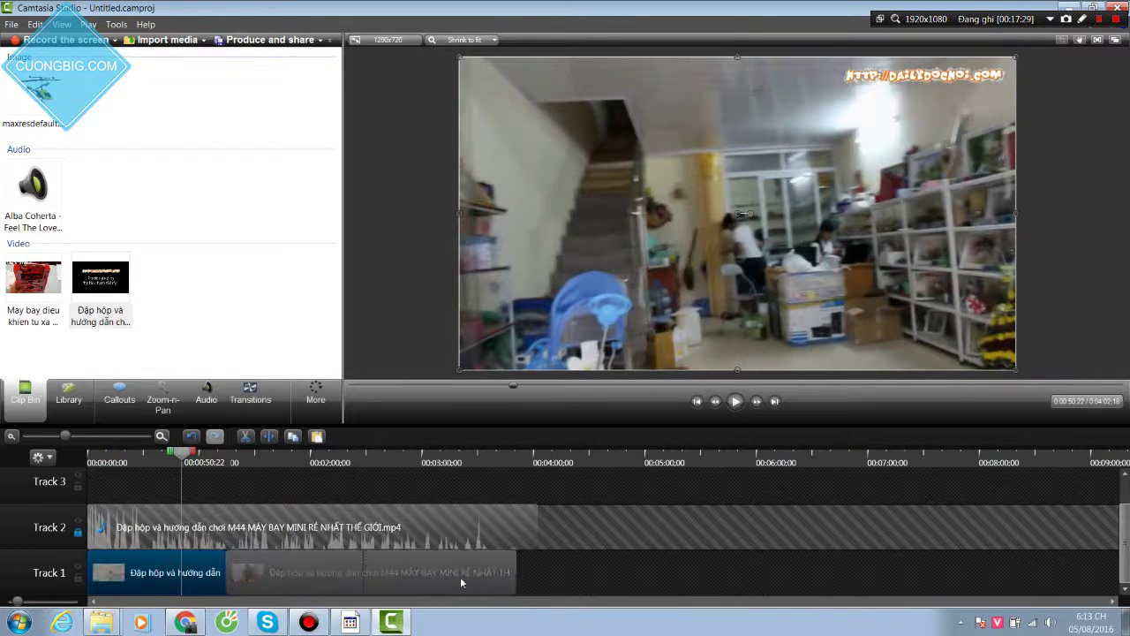
Copy the opening Track 1 clip and paste it after the other clips
right_click(168, 572)
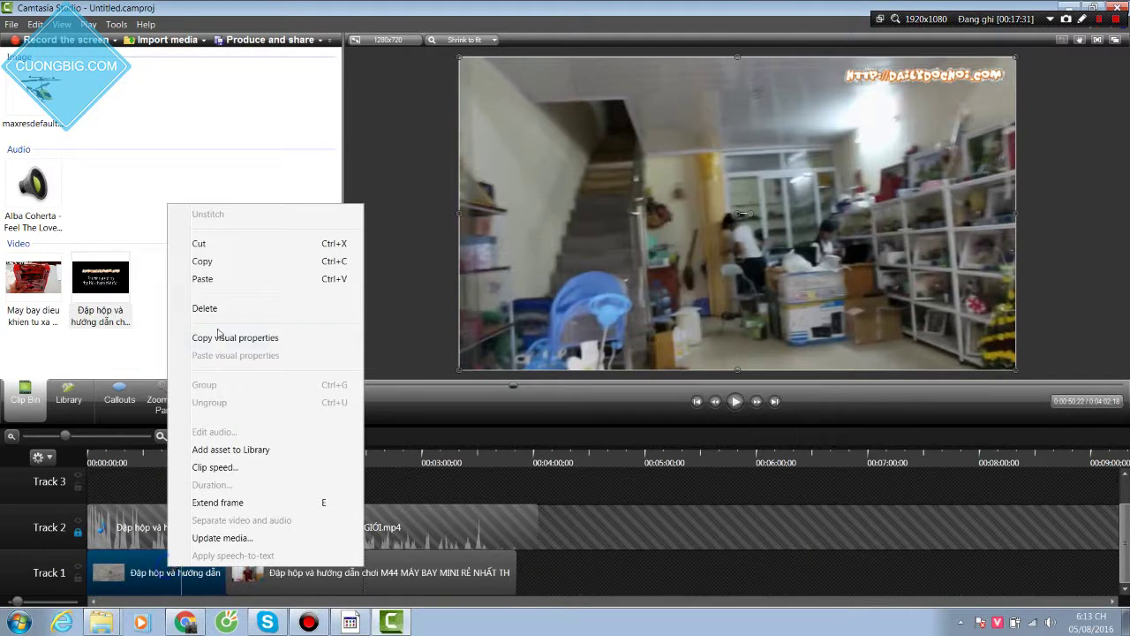
left_click(213, 266)
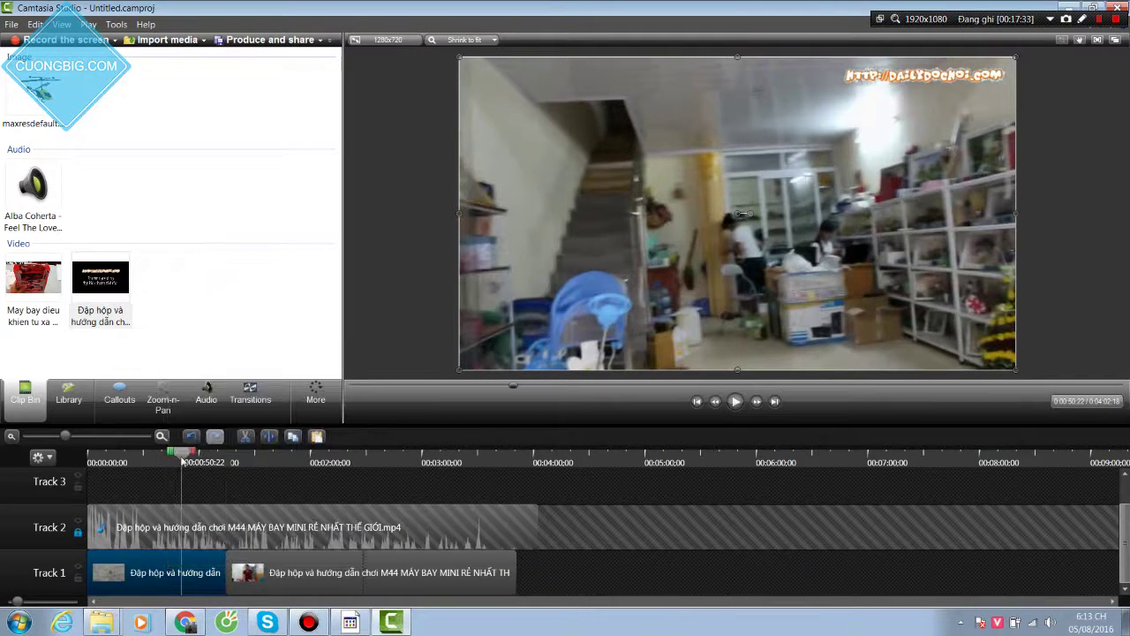
left_click_drag(182, 456, 517, 451)
key("ctrl+v")
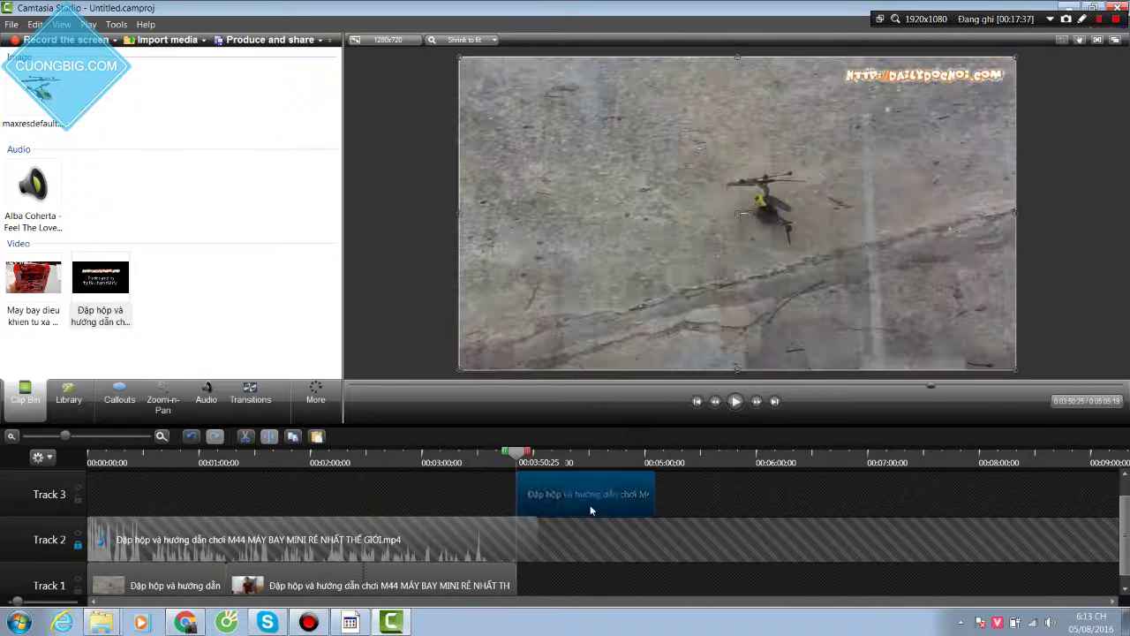
left_click_drag(575, 484, 651, 559)
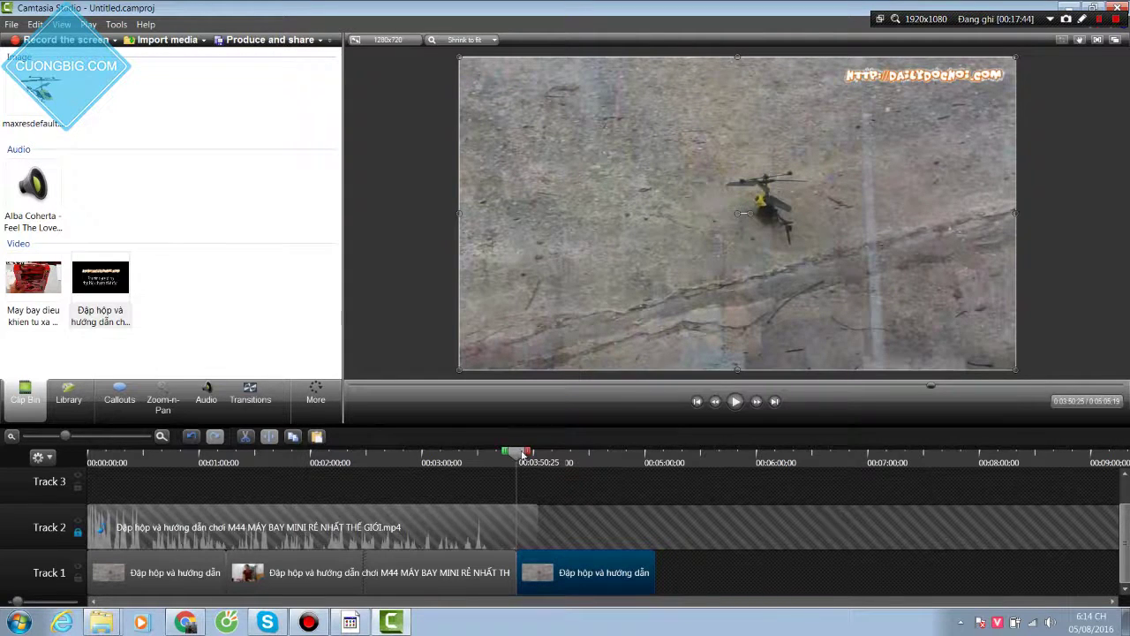
left_click_drag(528, 453, 582, 530)
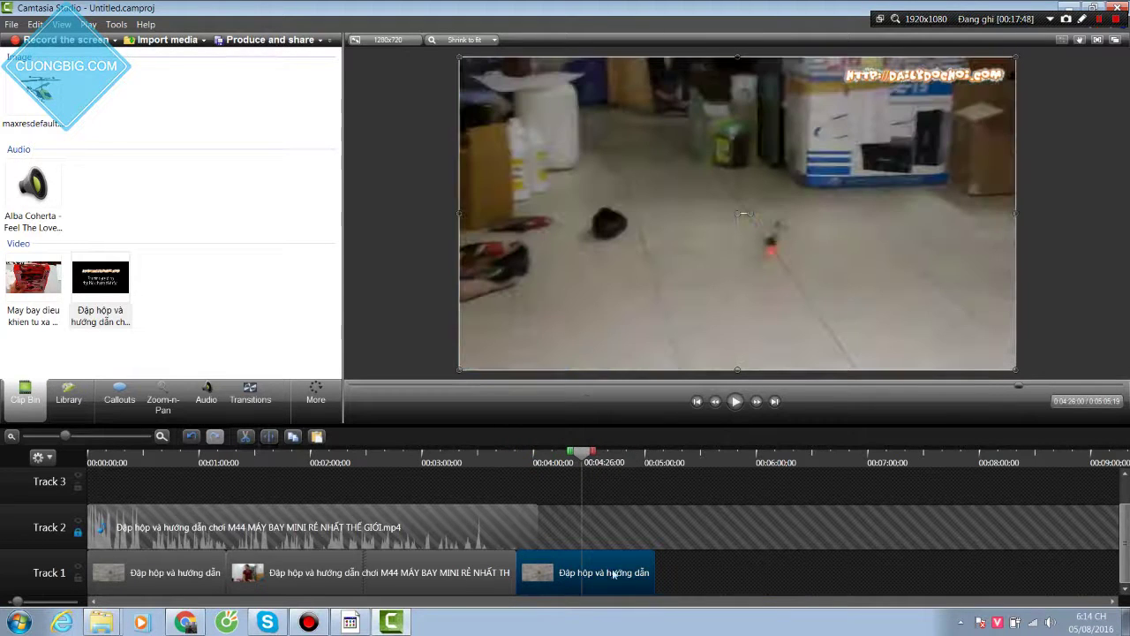
Play the pasted clip and cut a selected span out of it
left_click(609, 574)
left_click(738, 401)
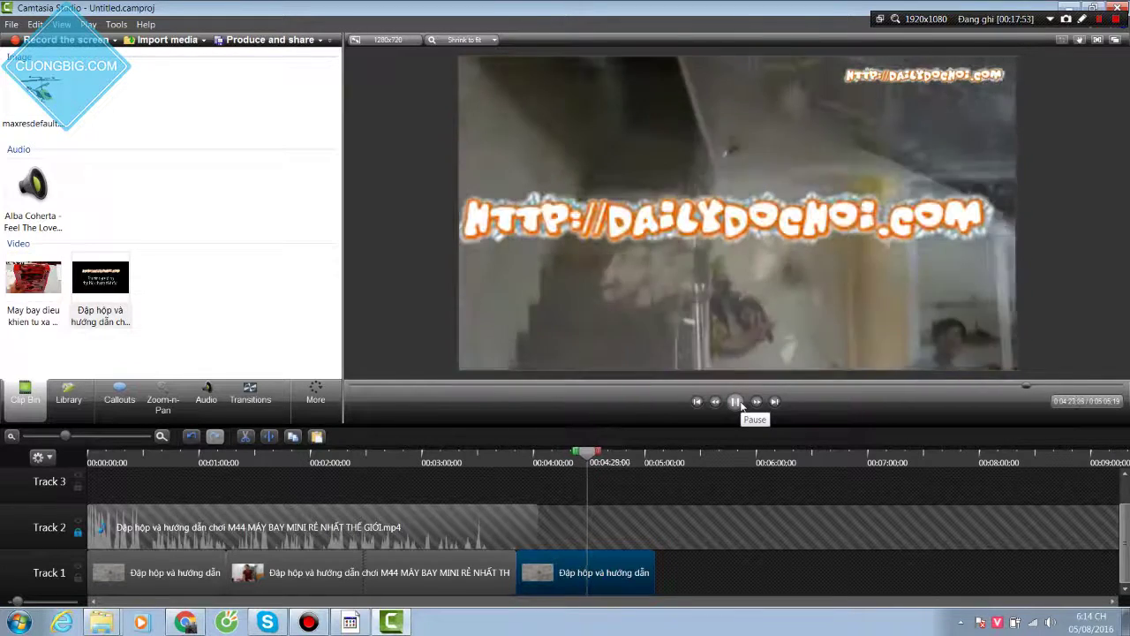
left_click(738, 402)
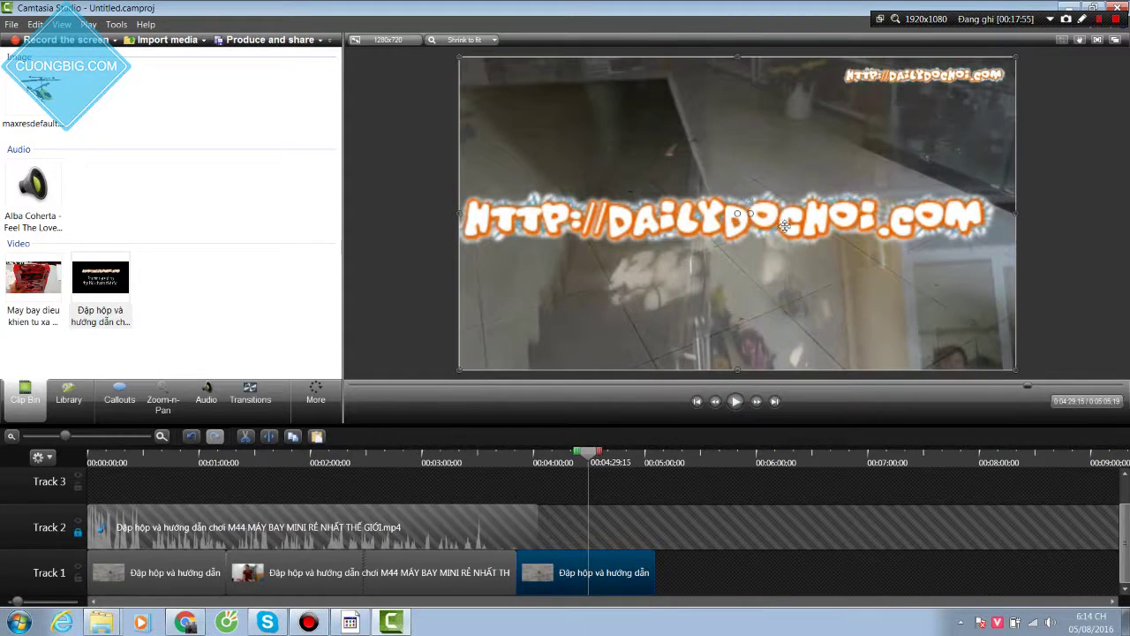
mouse_move(592, 449)
left_mouse_down()
mouse_move(576, 458)
mouse_move(594, 466)
mouse_move(582, 466)
mouse_move(596, 454)
mouse_move(606, 462)
left_mouse_up()
right_click(592, 491)
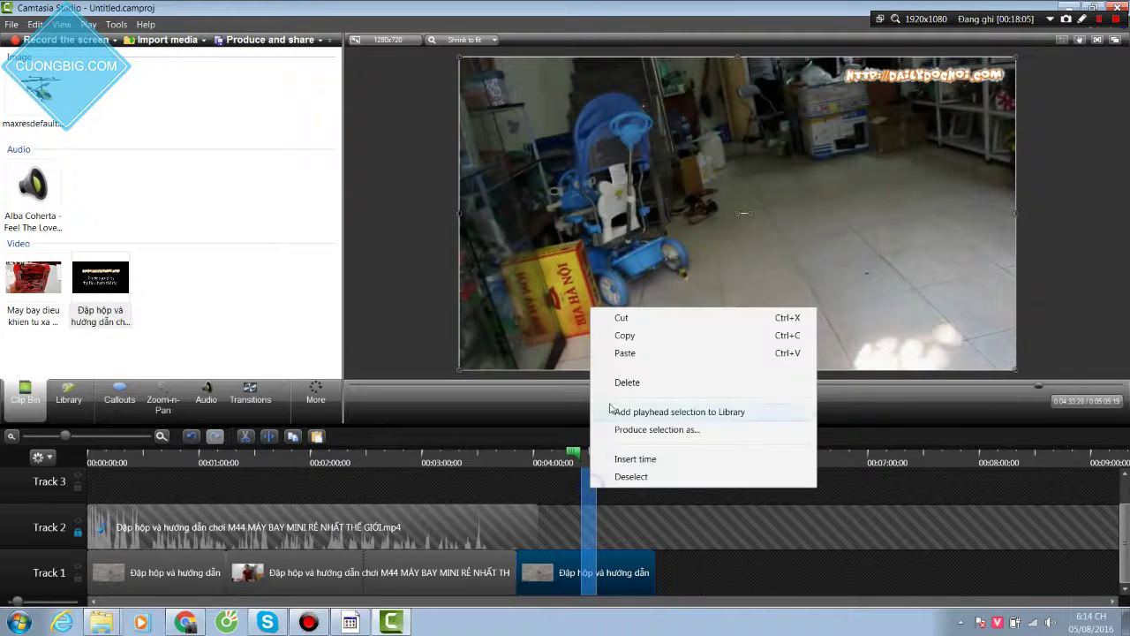
left_click(627, 316)
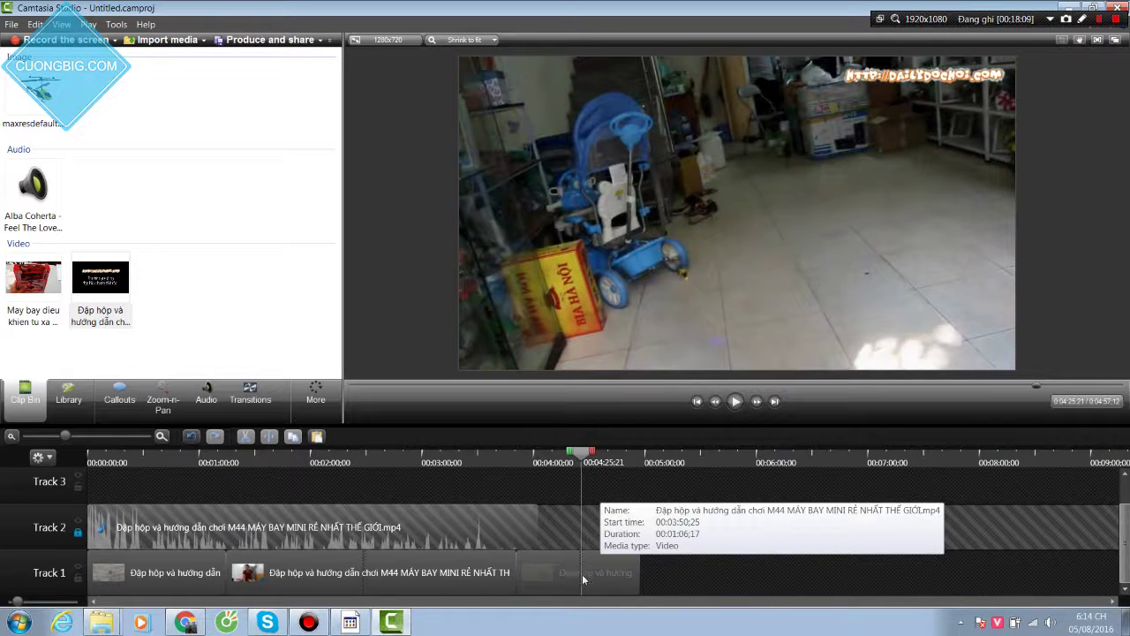
left_click_drag(583, 454, 611, 454)
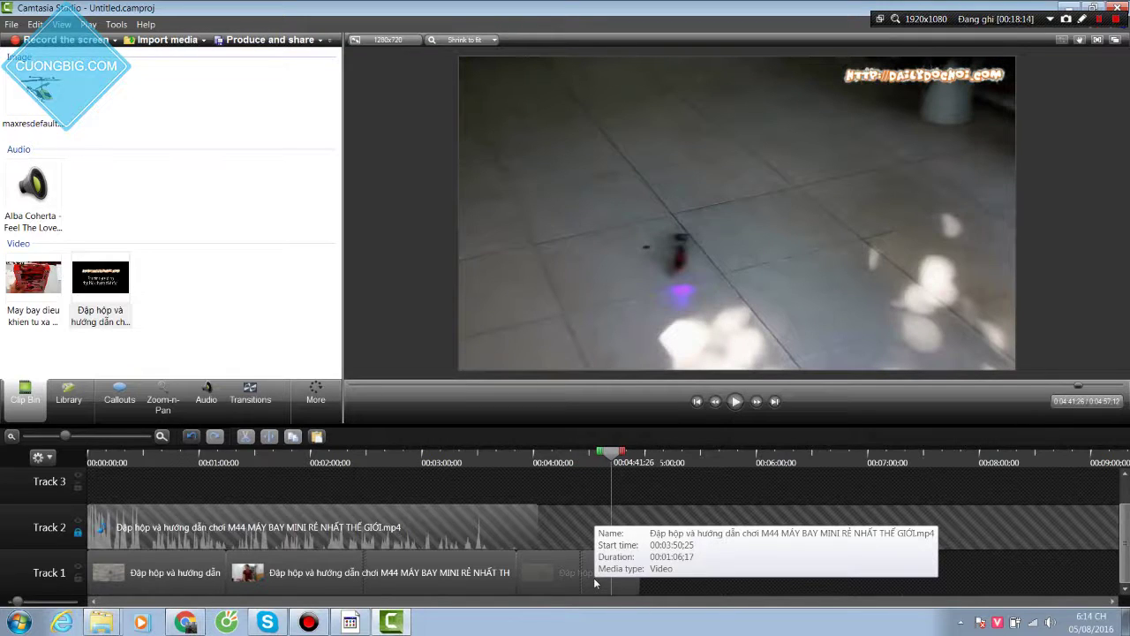
Delete the first and third clips and move the remaining clip to 0:00
left_click(177, 579)
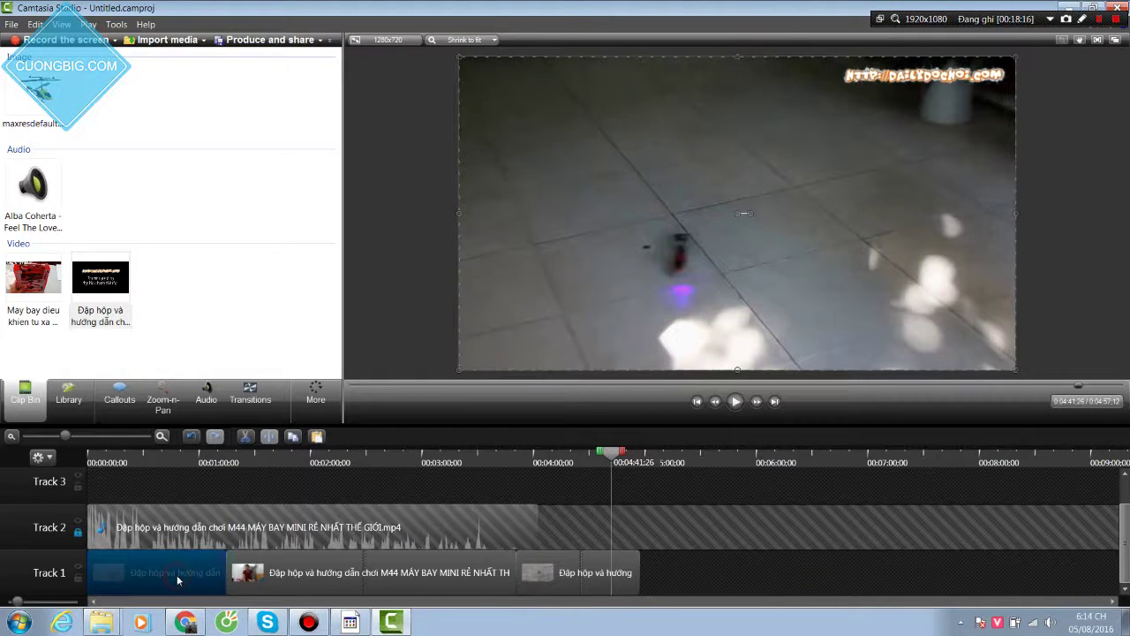
key("Delete")
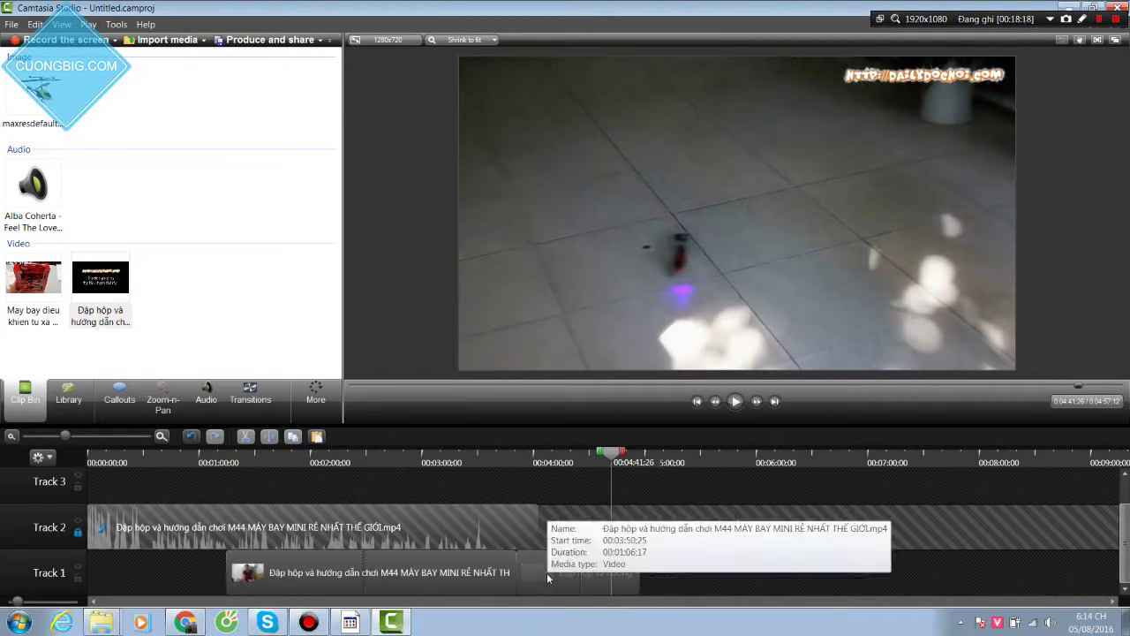
left_click(547, 574)
key("Delete")
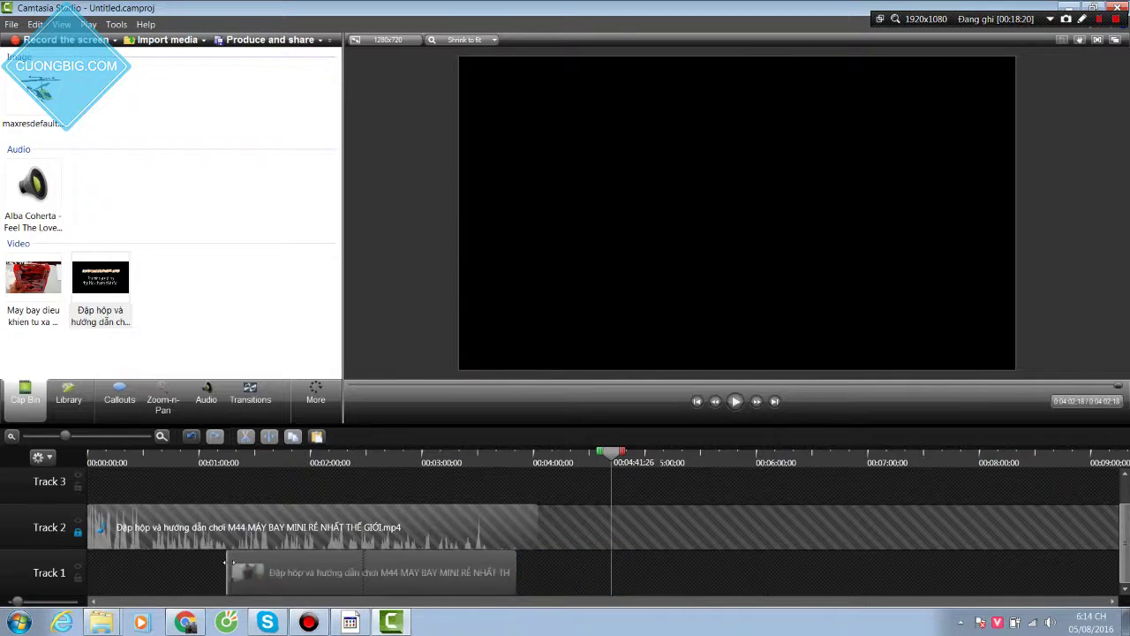
left_click_drag(231, 563, 167, 579)
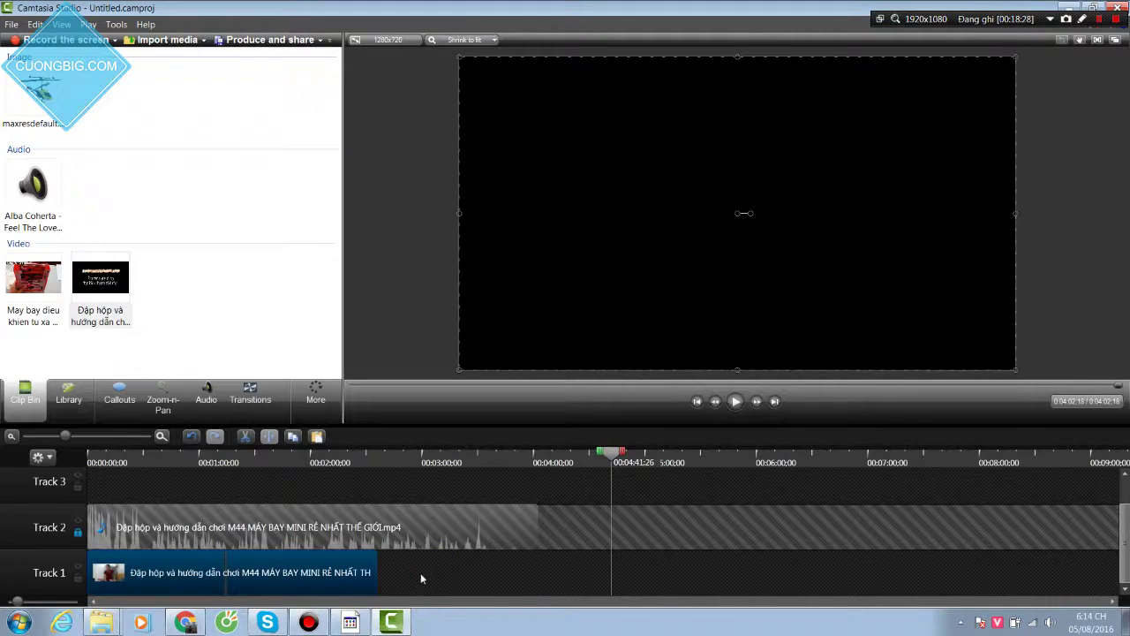
left_click_drag(342, 584, 280, 577)
left_click_drag(614, 459, 304, 501)
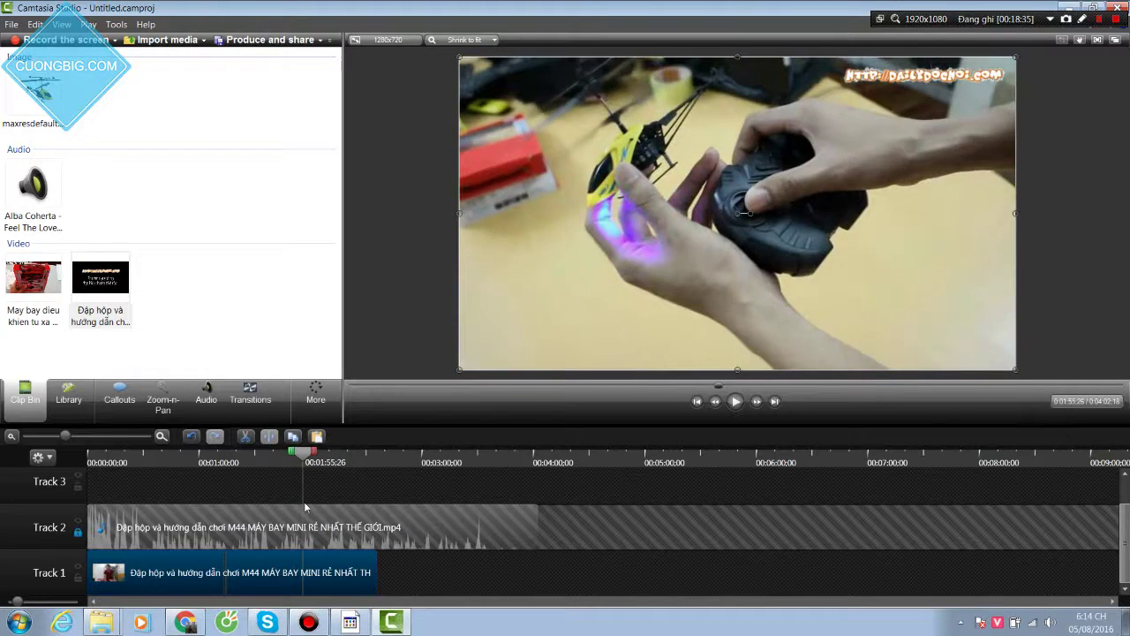
Split the Track 1 clip at 1:55:26 and again at 1:37:07
left_click(270, 438)
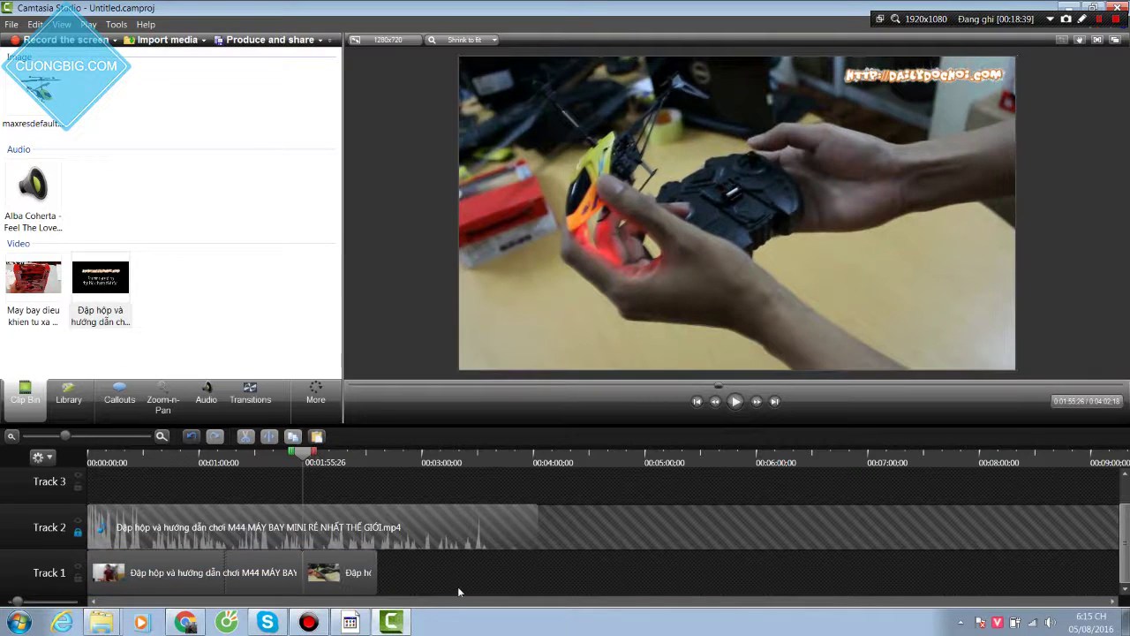
left_click_drag(358, 577, 459, 577)
left_click_drag(289, 572, 331, 572)
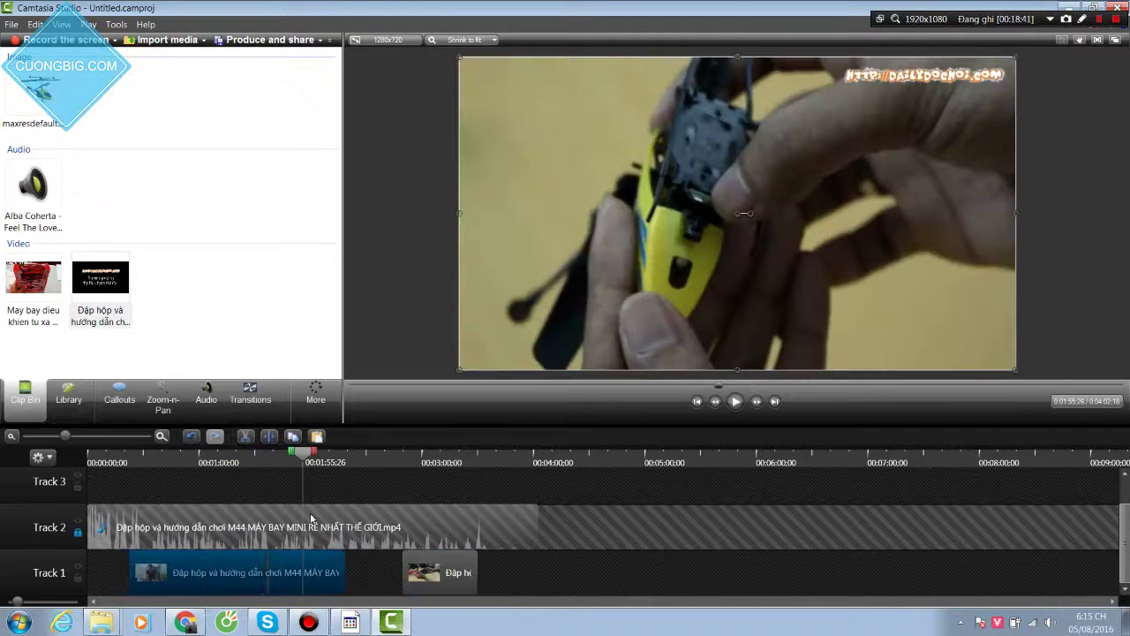
left_click_drag(302, 461, 277, 462)
left_click(269, 436)
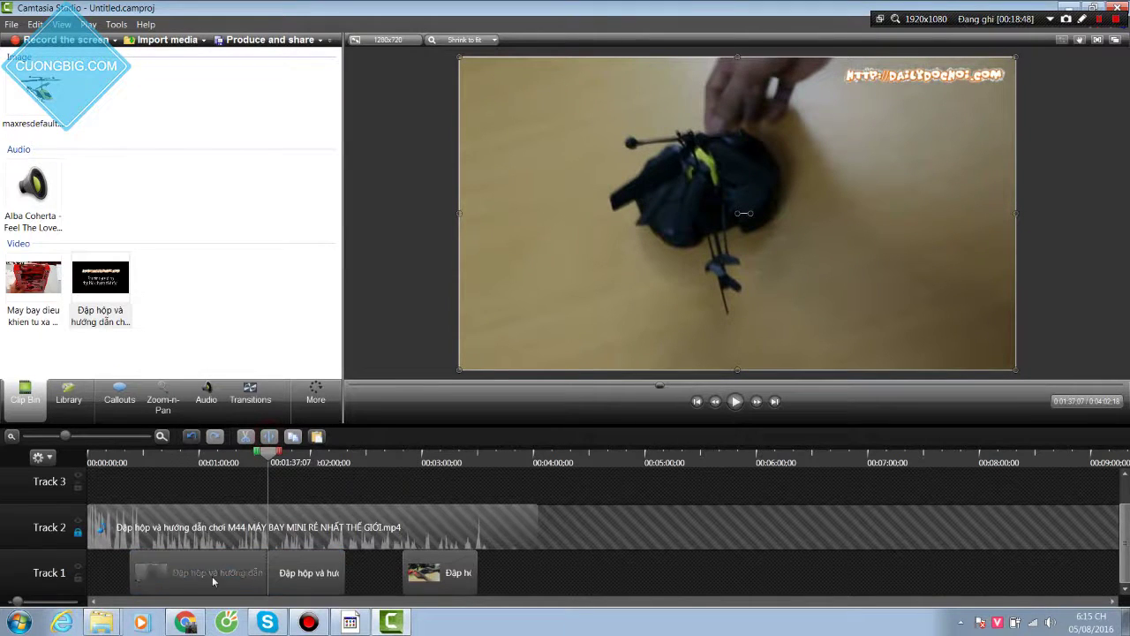
left_click_drag(212, 576, 184, 576)
left_click_drag(297, 569, 329, 568)
left_click_drag(427, 576, 462, 569)
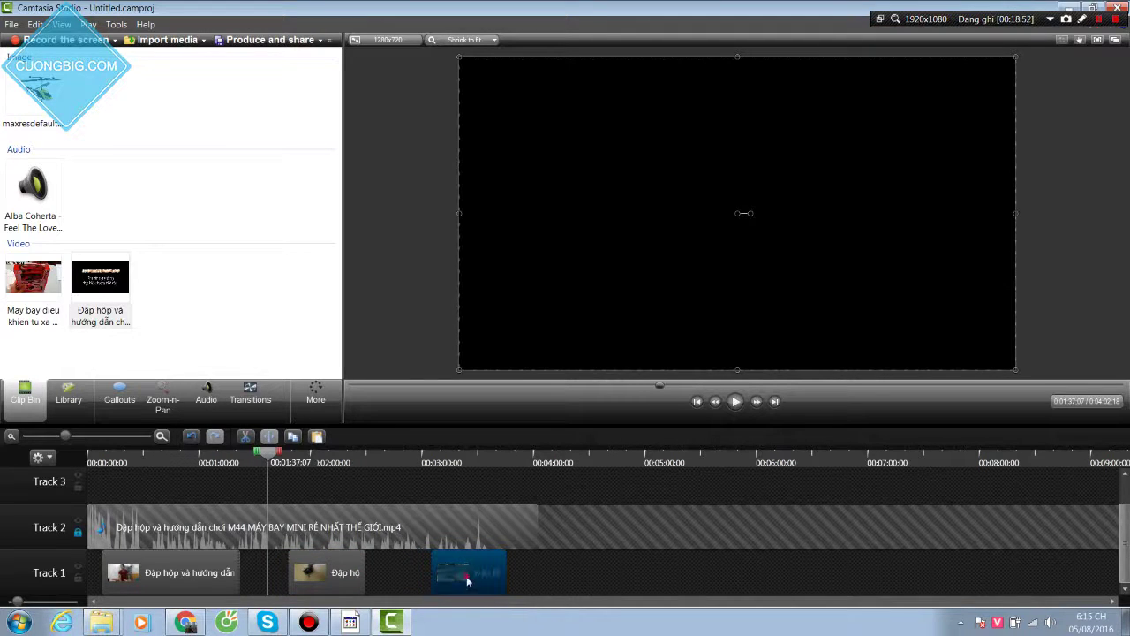
Drag the three clips left so they sit back to back from 0:00
left_click_drag(360, 578, 584, 567)
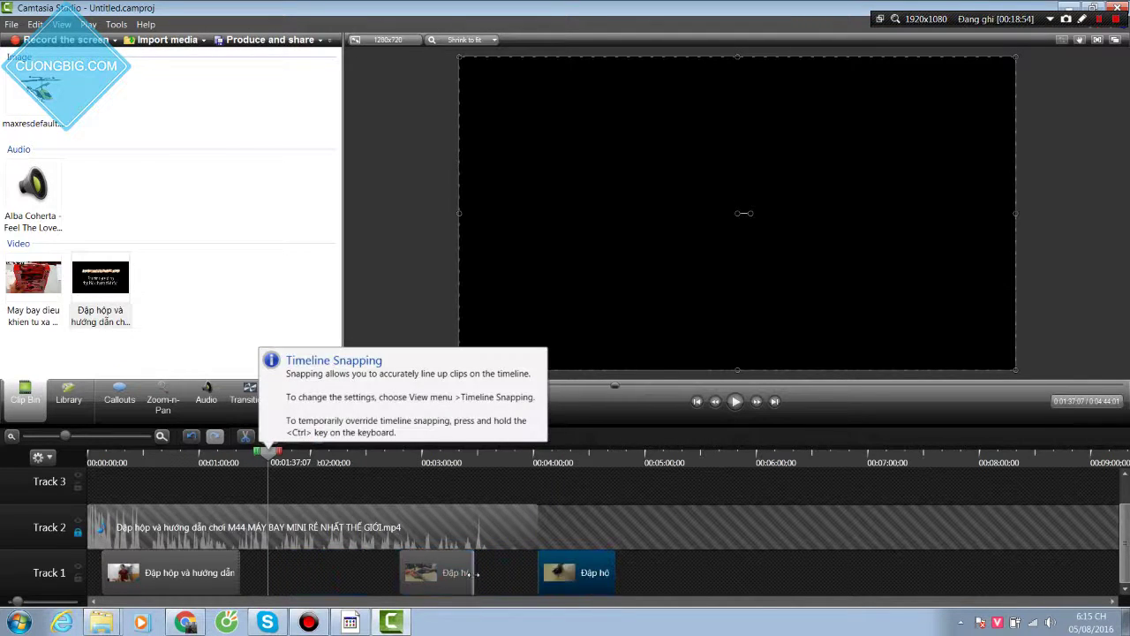
left_click_drag(424, 572, 265, 574)
left_click_drag(538, 572, 323, 572)
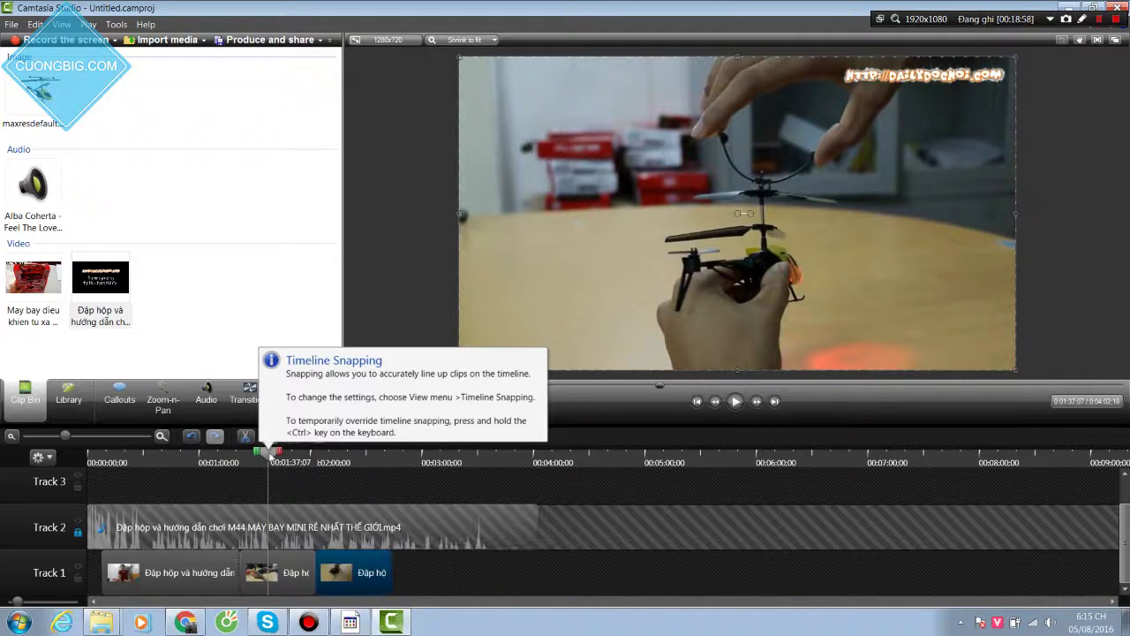
left_click_drag(270, 455, 27, 477)
left_click_drag(166, 591, 99, 578)
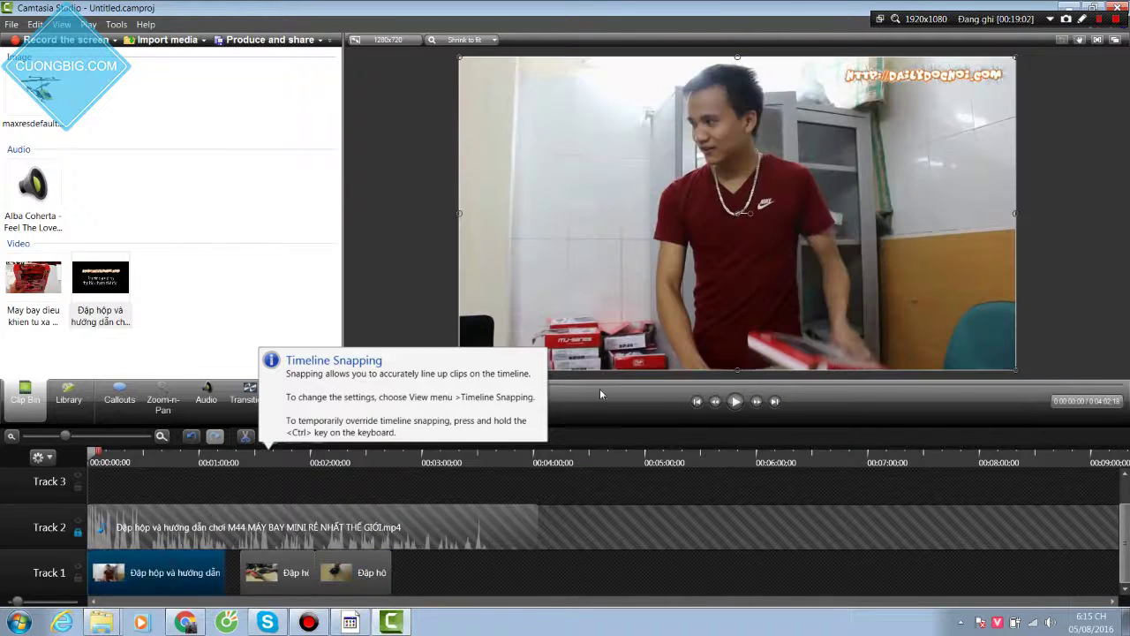
left_click(466, 572)
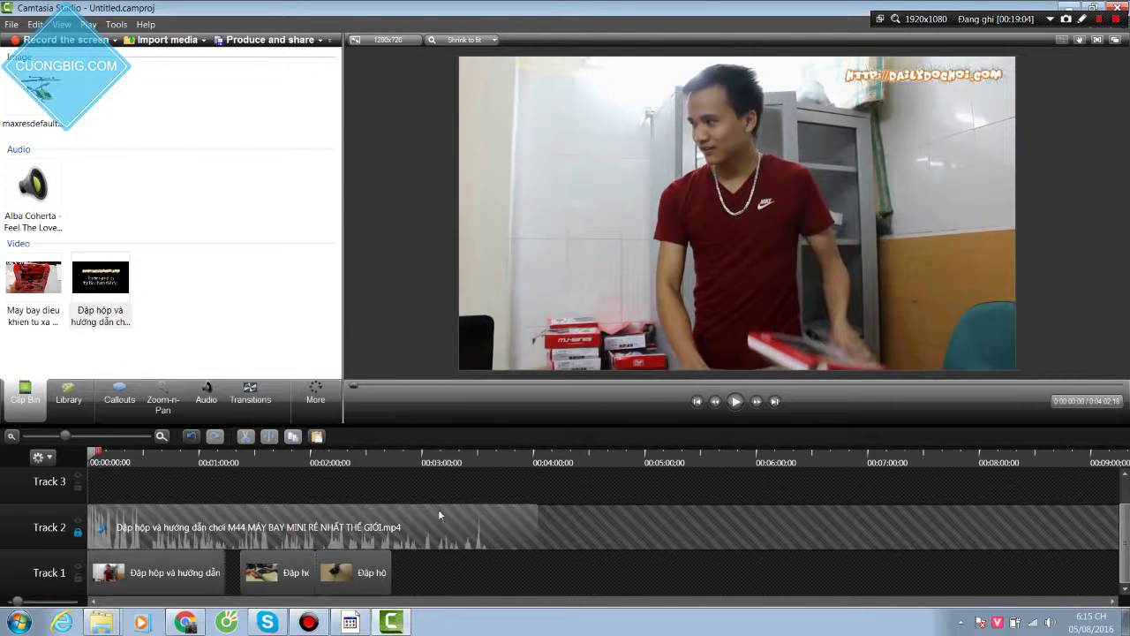
left_click_drag(335, 574, 319, 574)
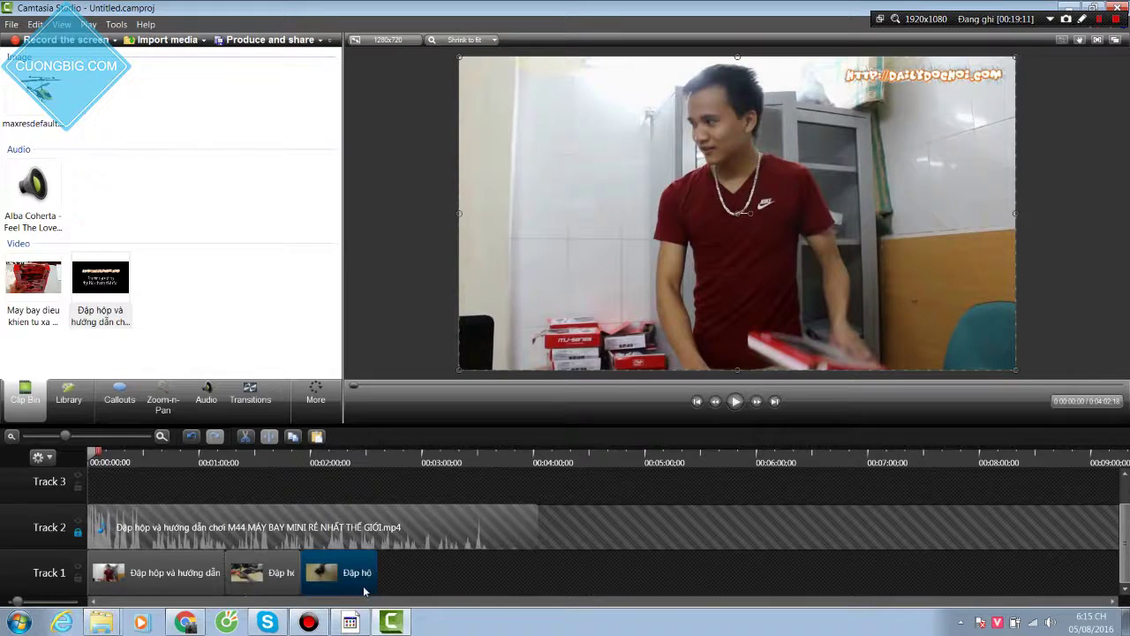
left_click_drag(364, 590, 563, 577)
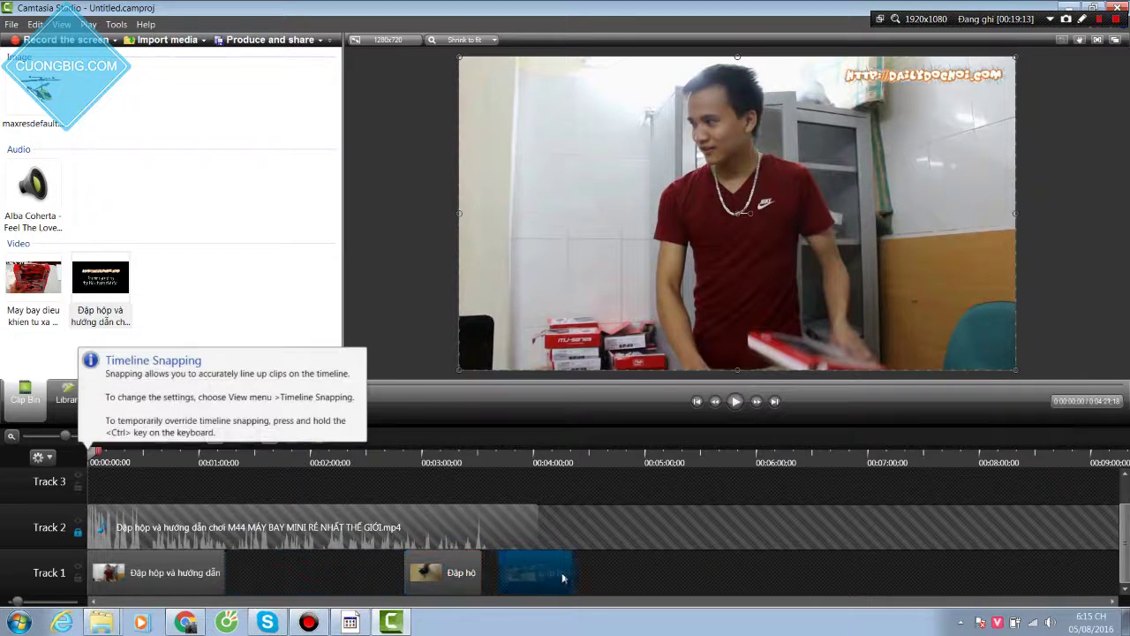
left_click_drag(471, 580, 321, 579)
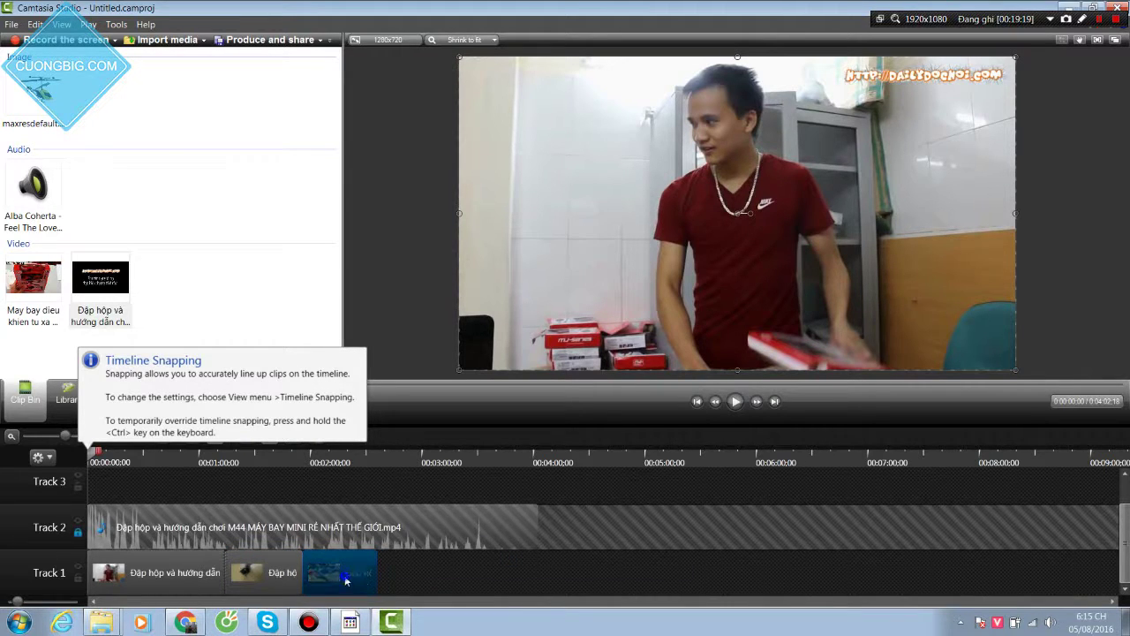
Set the third Track 1 clip's speed to 300% and play it back
right_click(345, 575)
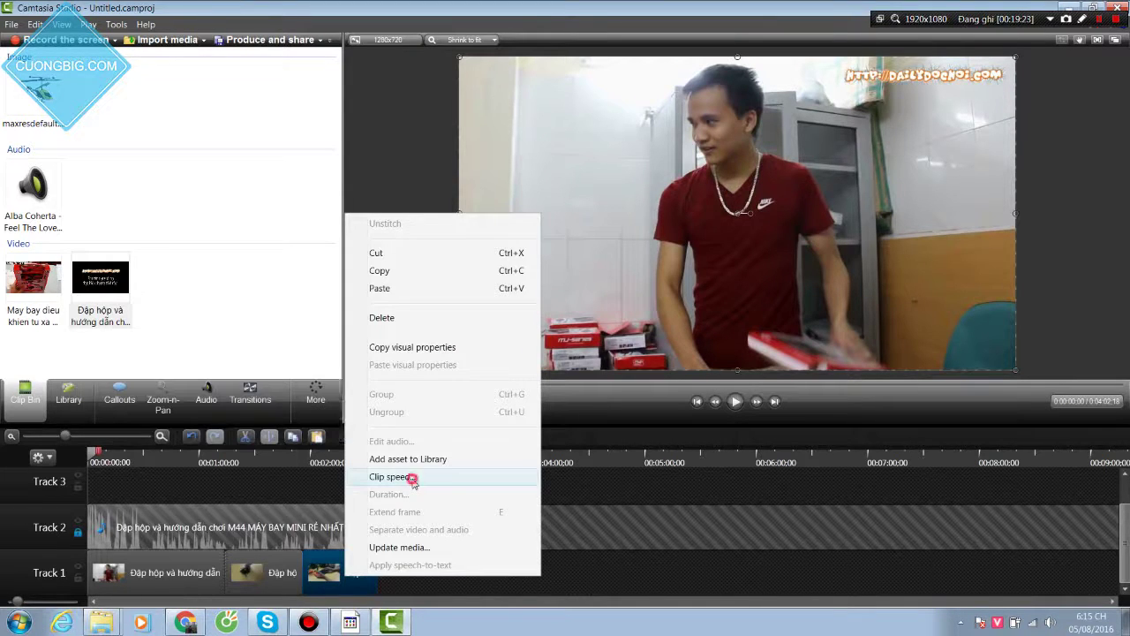
left_click(391, 477)
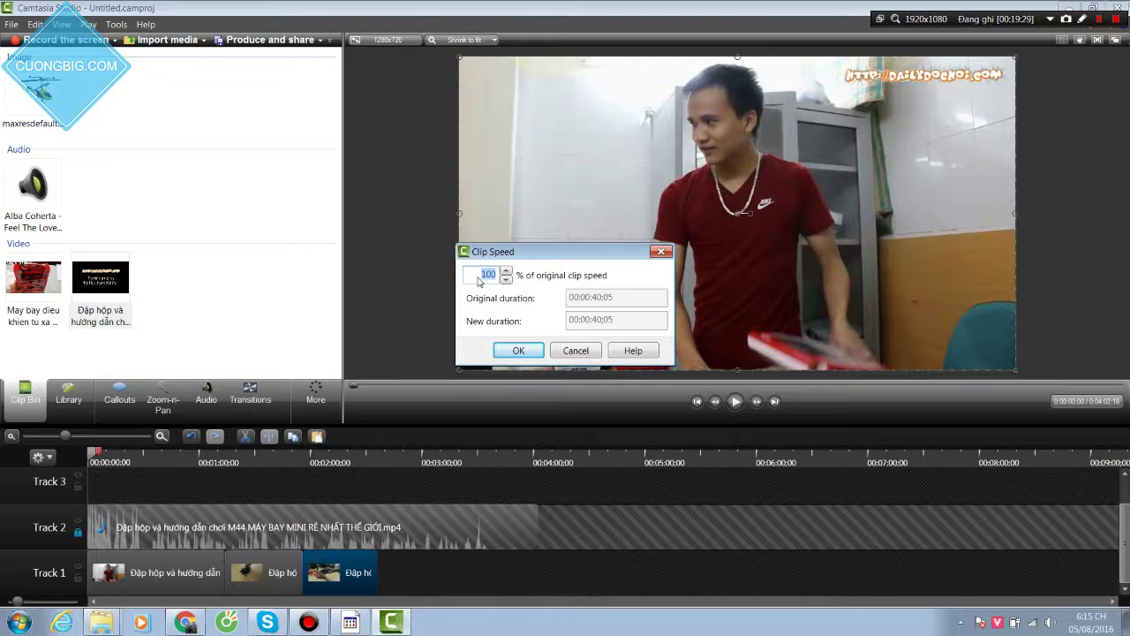
left_click(519, 350)
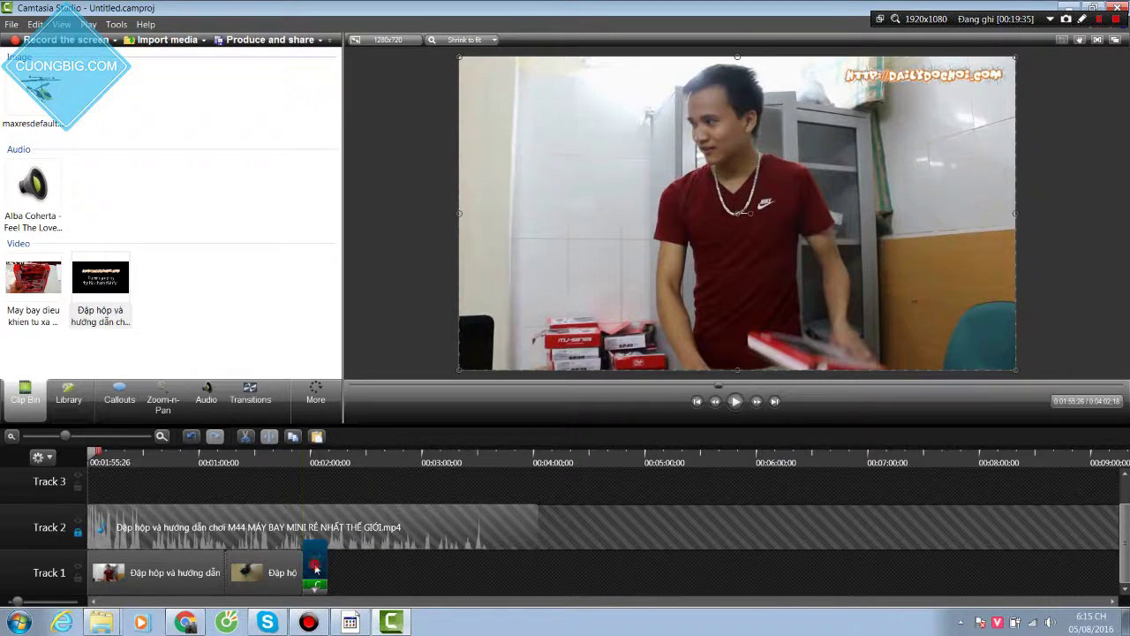
left_click(735, 402)
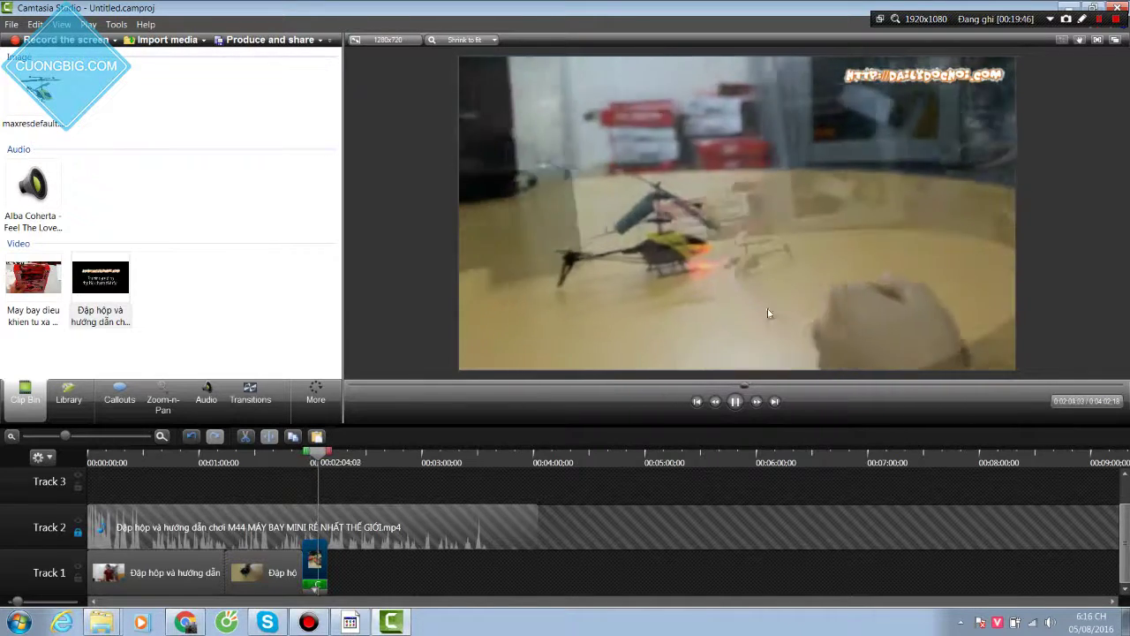
left_click(735, 401)
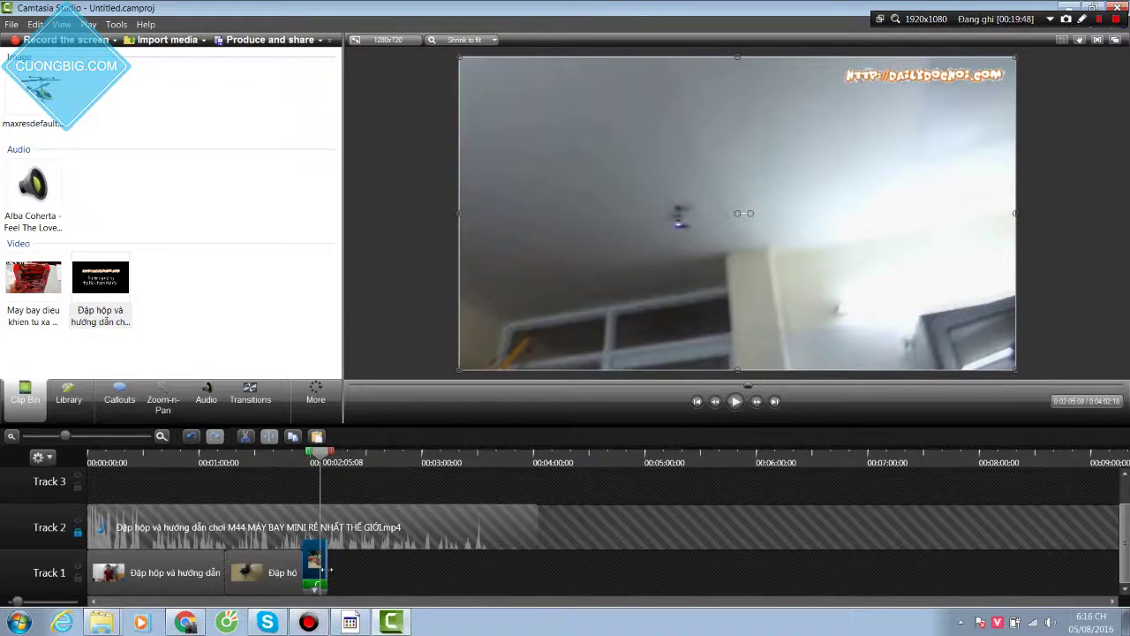
Change the third clip's speed to 50% and review the slowed playback
right_click(316, 572)
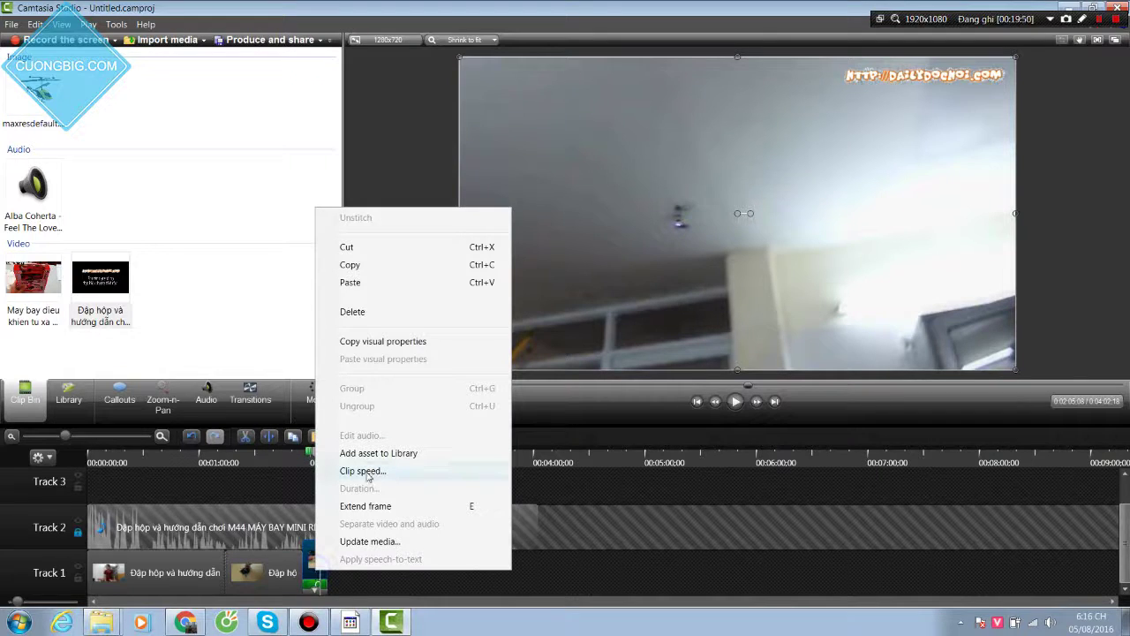
left_click(368, 474)
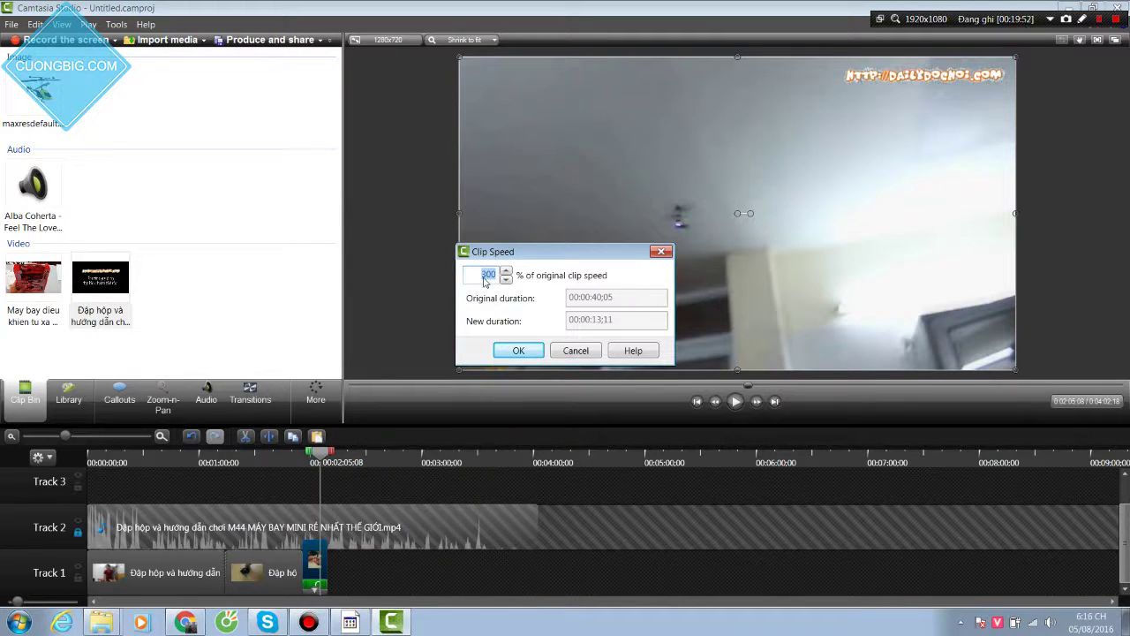
left_click(520, 348)
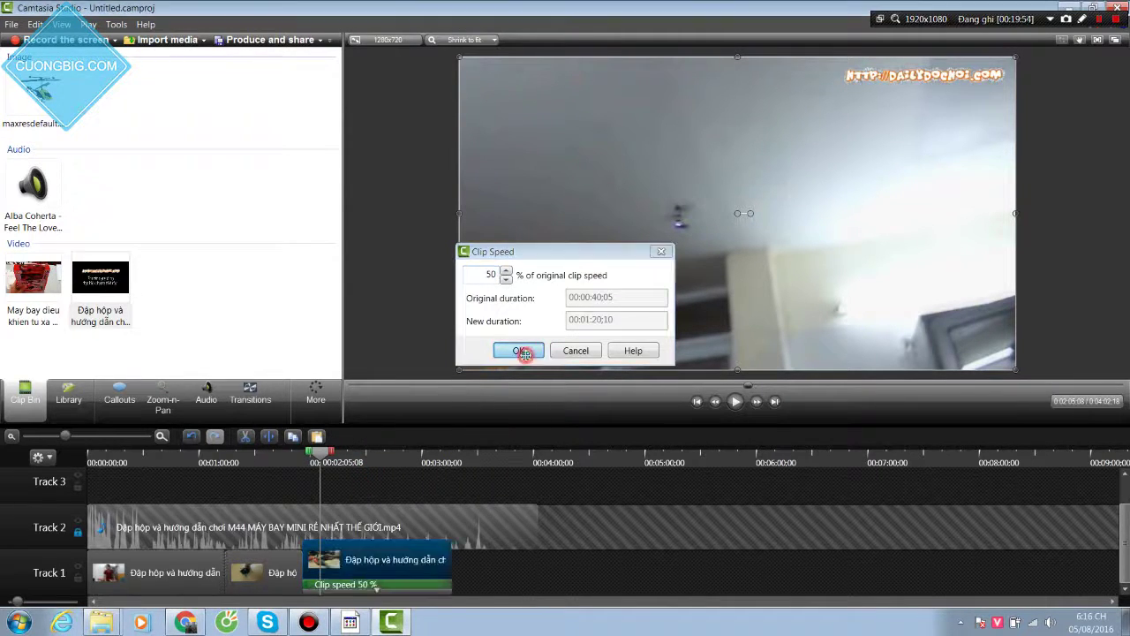
left_click(735, 402)
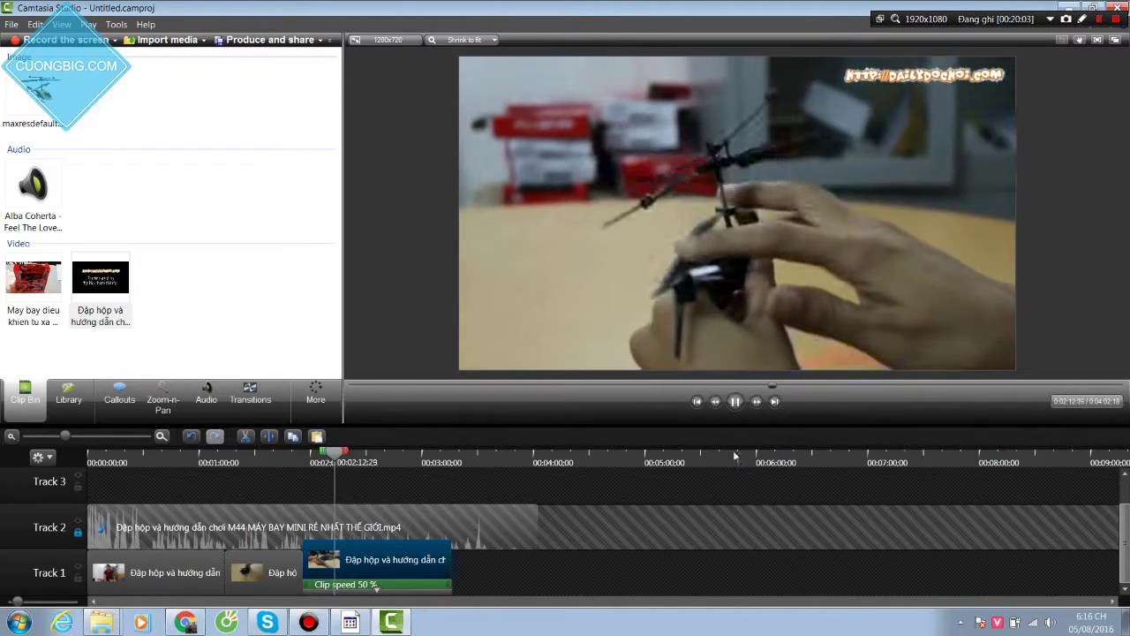
left_click(737, 402)
left_click_drag(345, 460, 226, 494)
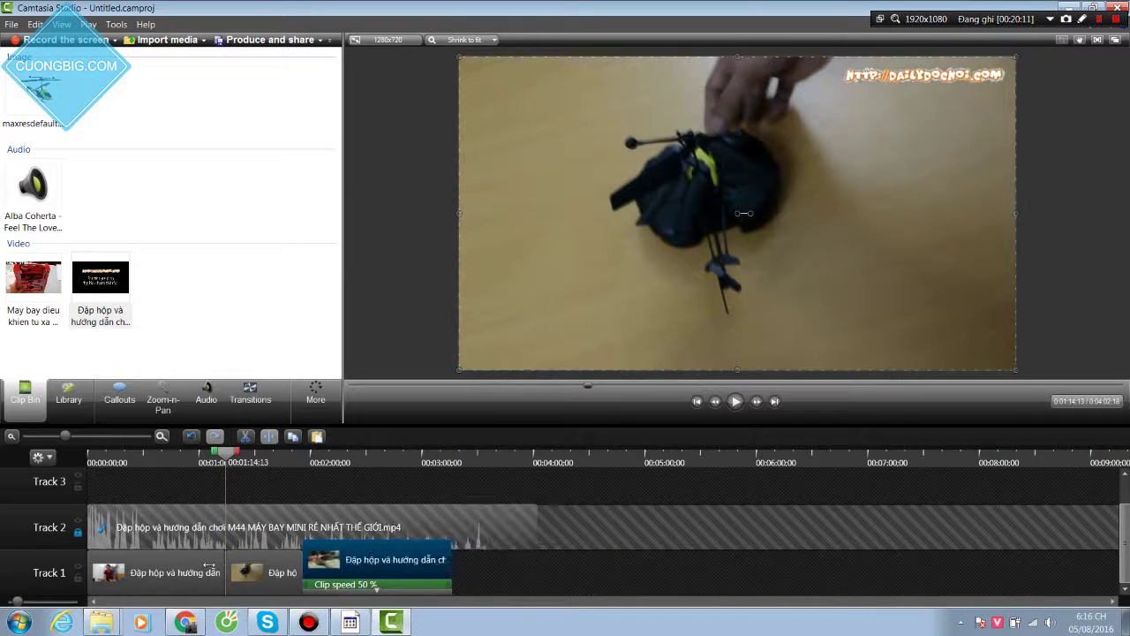
mouse_move(226, 457)
left_mouse_down()
mouse_move(303, 462)
mouse_move(224, 475)
left_mouse_up()
Add the Checkerboard transition to the selected Track 1 clip
left_click(250, 393)
left_click(227, 100)
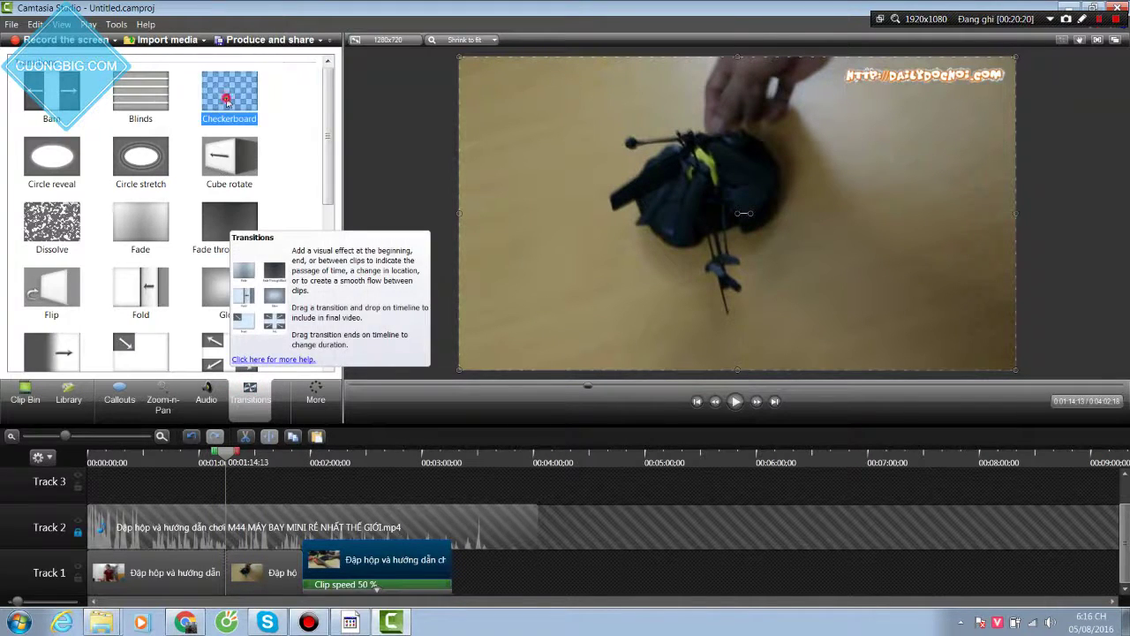
right_click(236, 105)
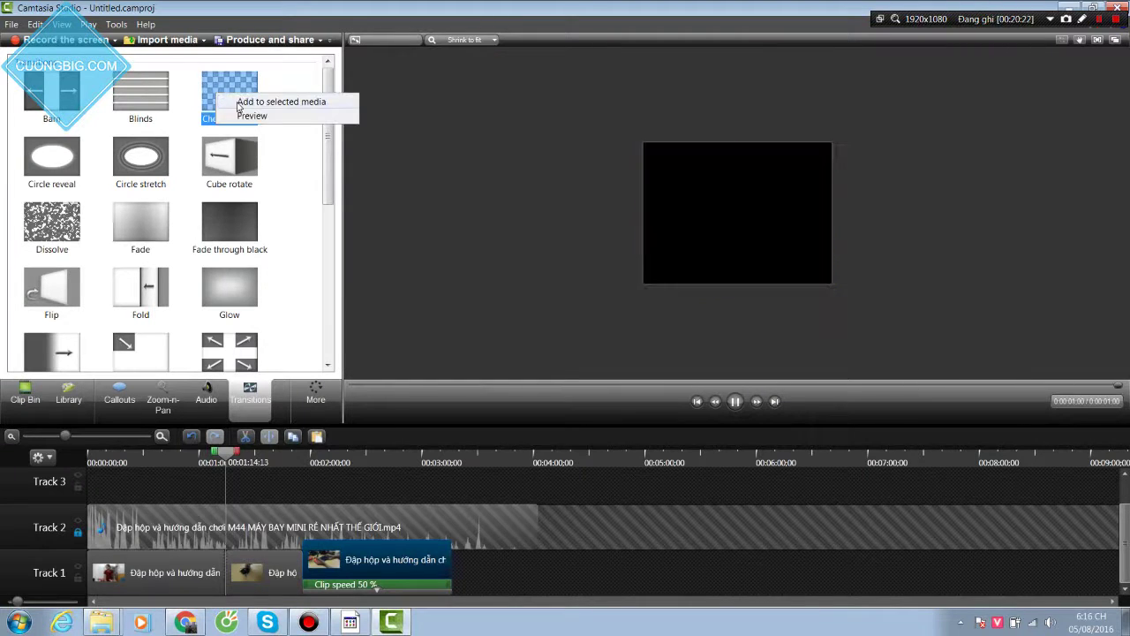
left_click(239, 102)
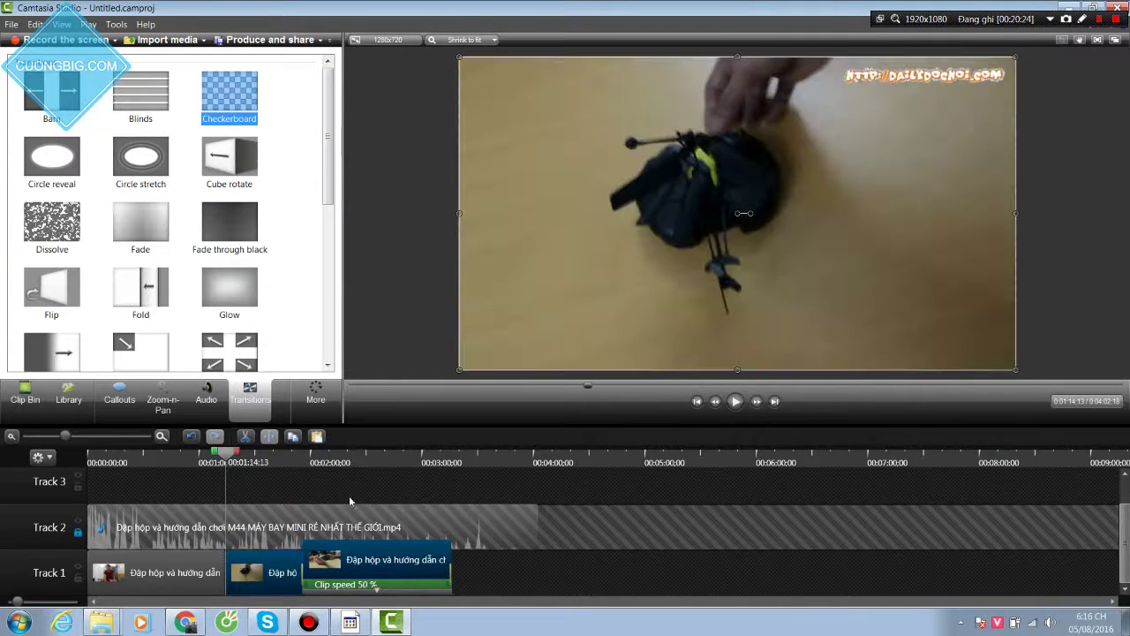
left_click_drag(227, 452, 90, 455)
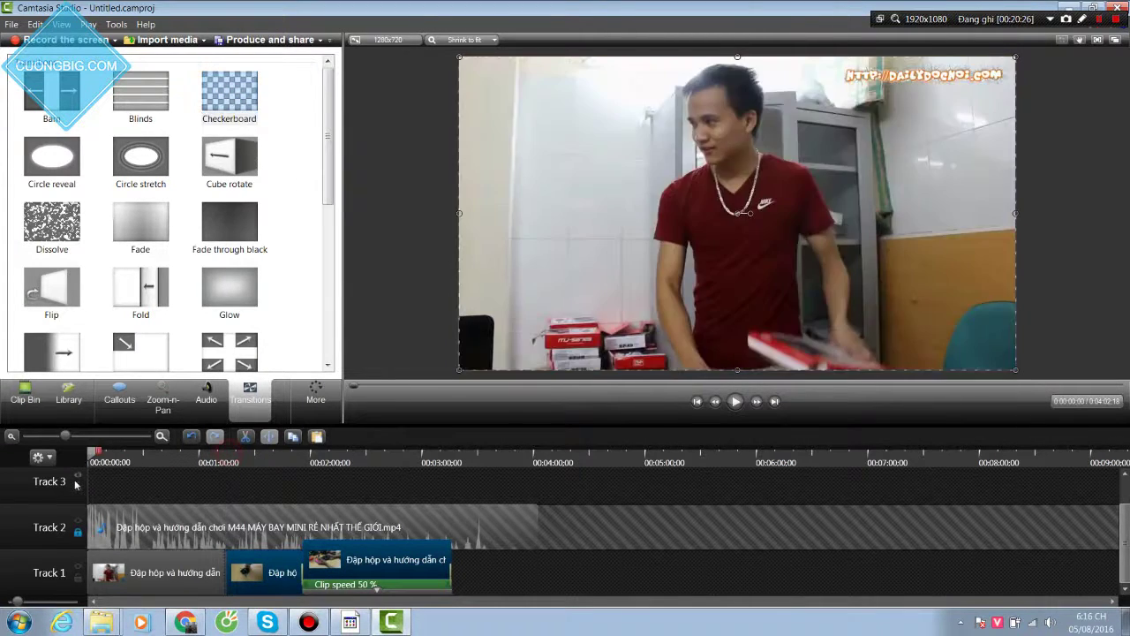
Add the Cube rotate transition to the selected clips
scroll(319, 189, "down", 3)
scroll(320, 177, "up", 3)
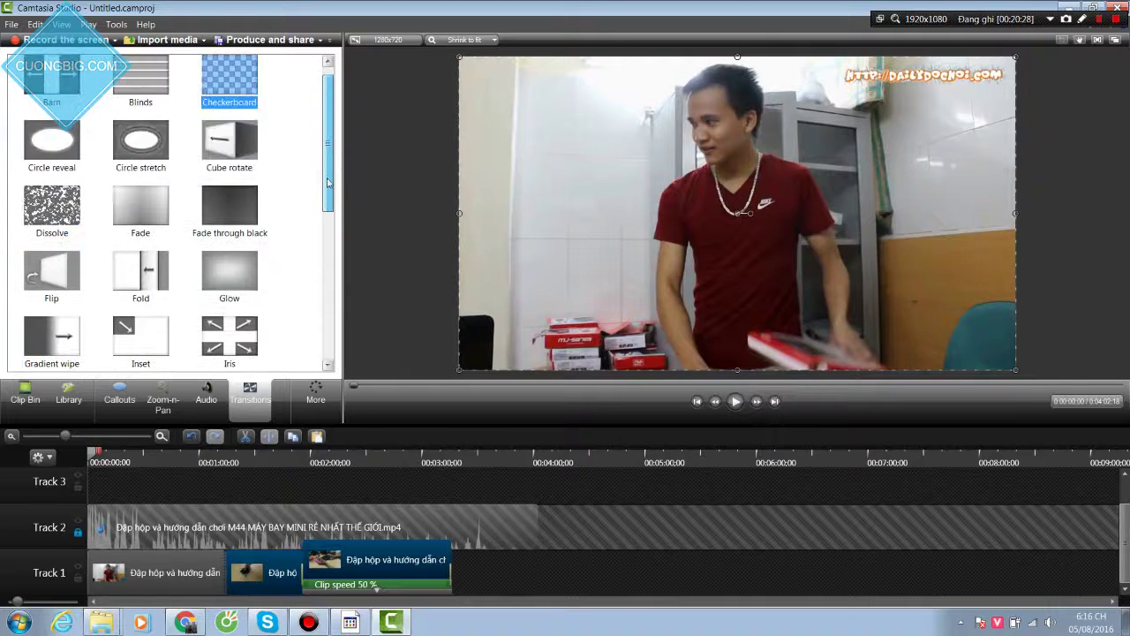
right_click(248, 154)
left_click(250, 150)
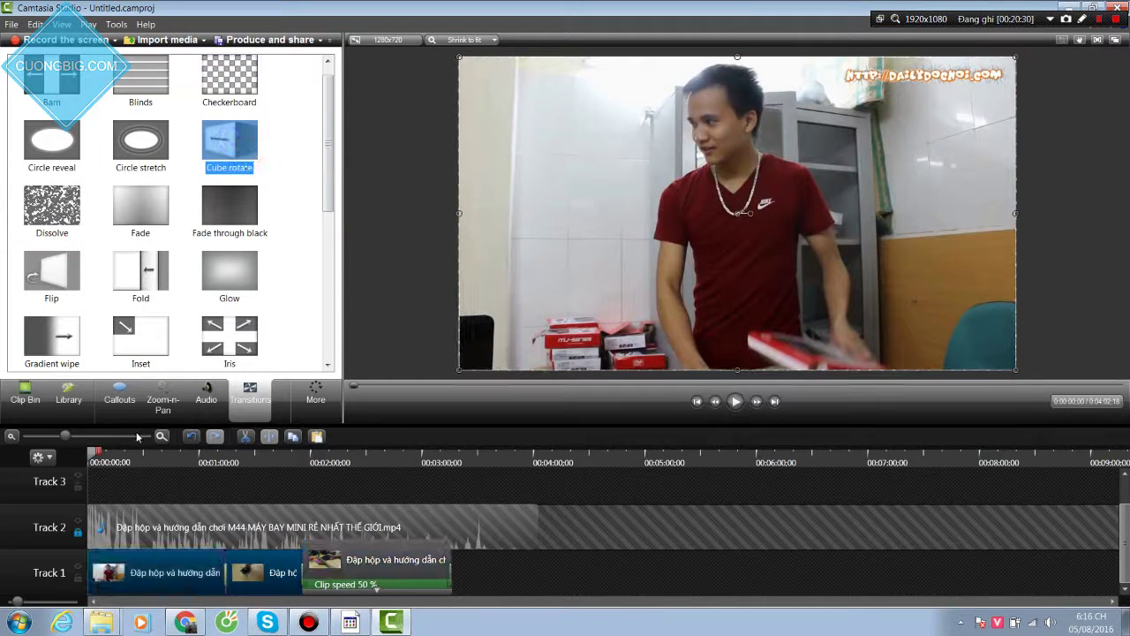
Preview the Cube rotate transition starting at 0:01:13:28
left_click_drag(92, 454, 135, 453)
mouse_move(209, 466)
left_mouse_down()
mouse_move(221, 464)
mouse_move(189, 463)
mouse_move(379, 464)
mouse_move(175, 481)
mouse_move(223, 478)
left_mouse_up()
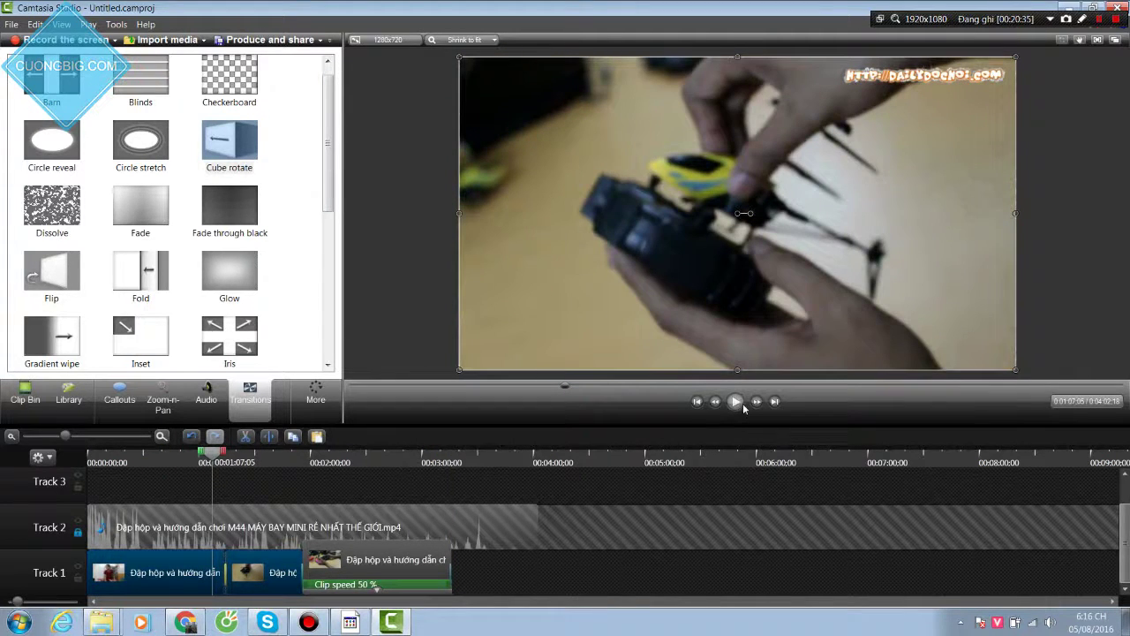
left_click(743, 406)
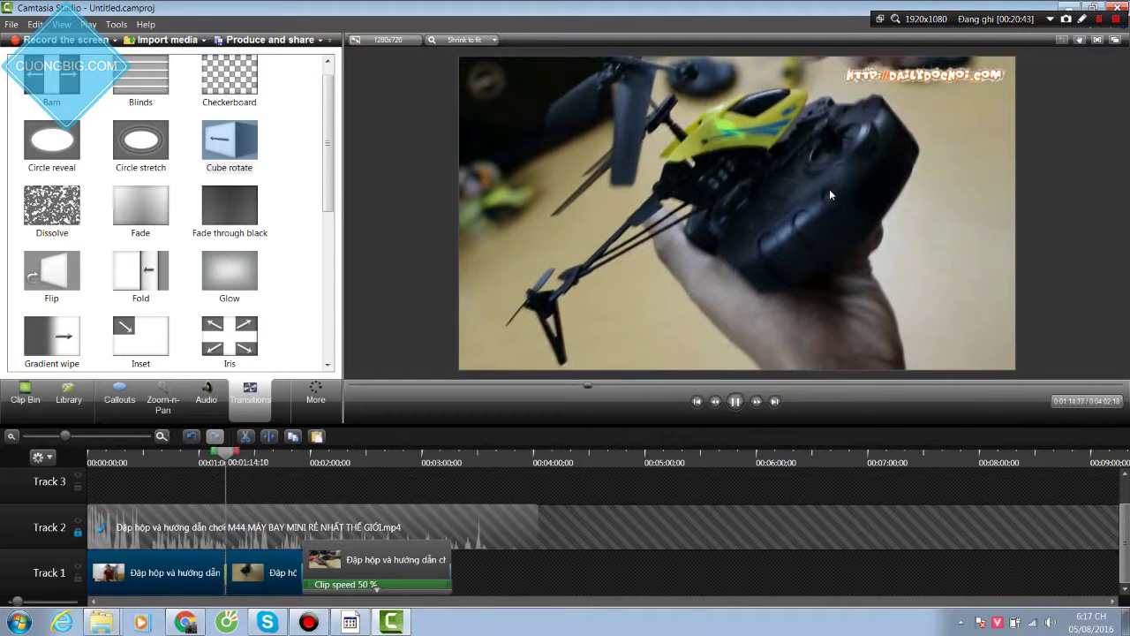
left_click(738, 402)
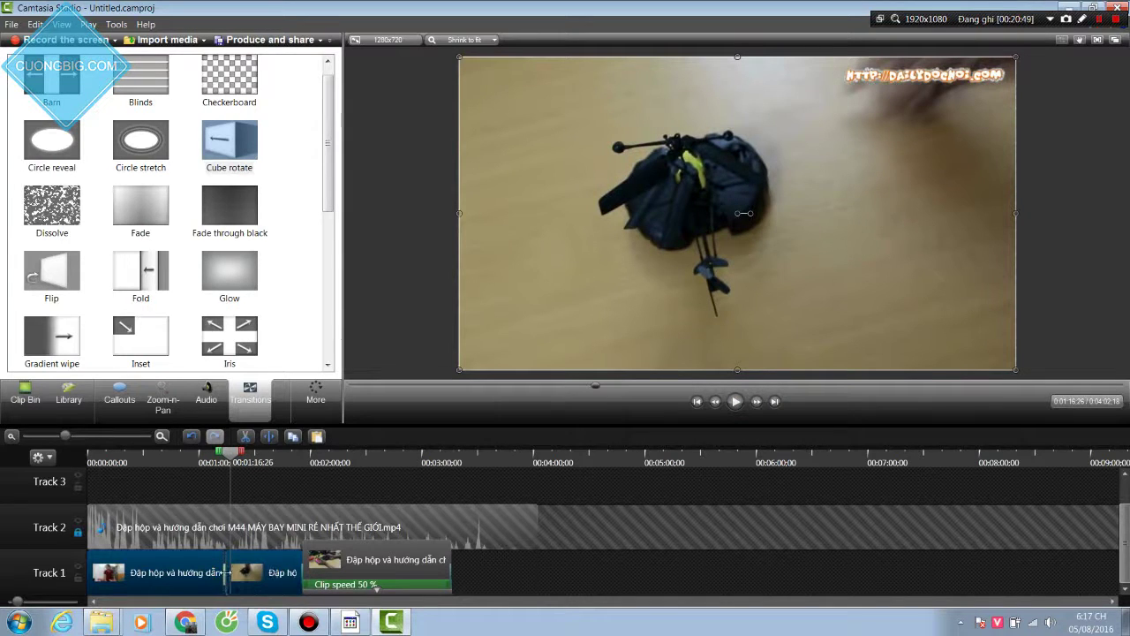
left_click(225, 572)
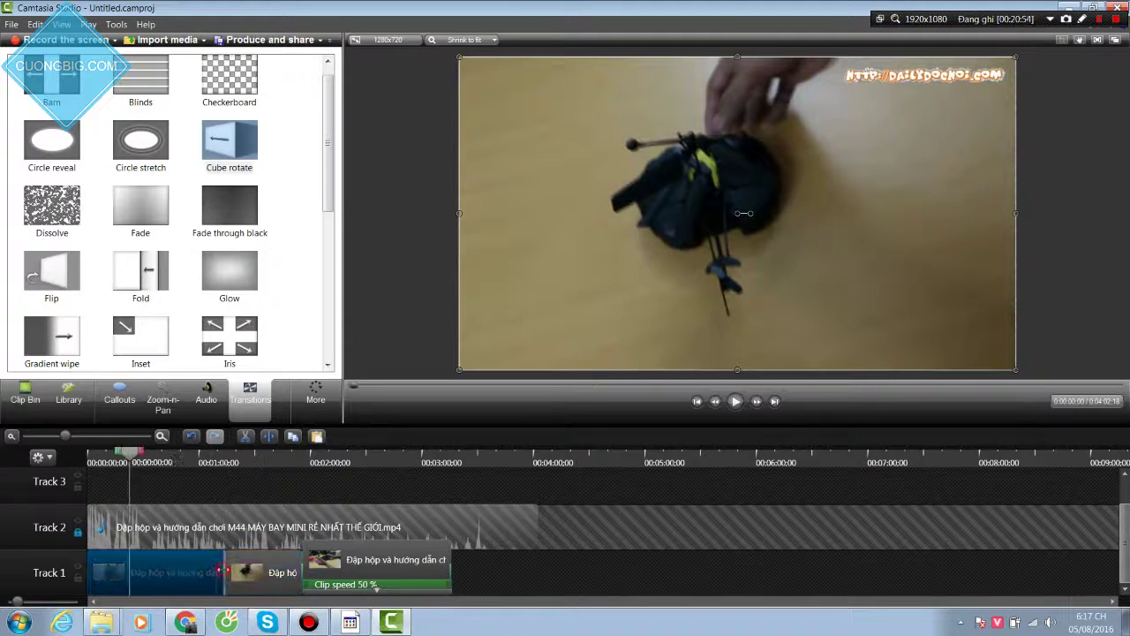
key("Home")
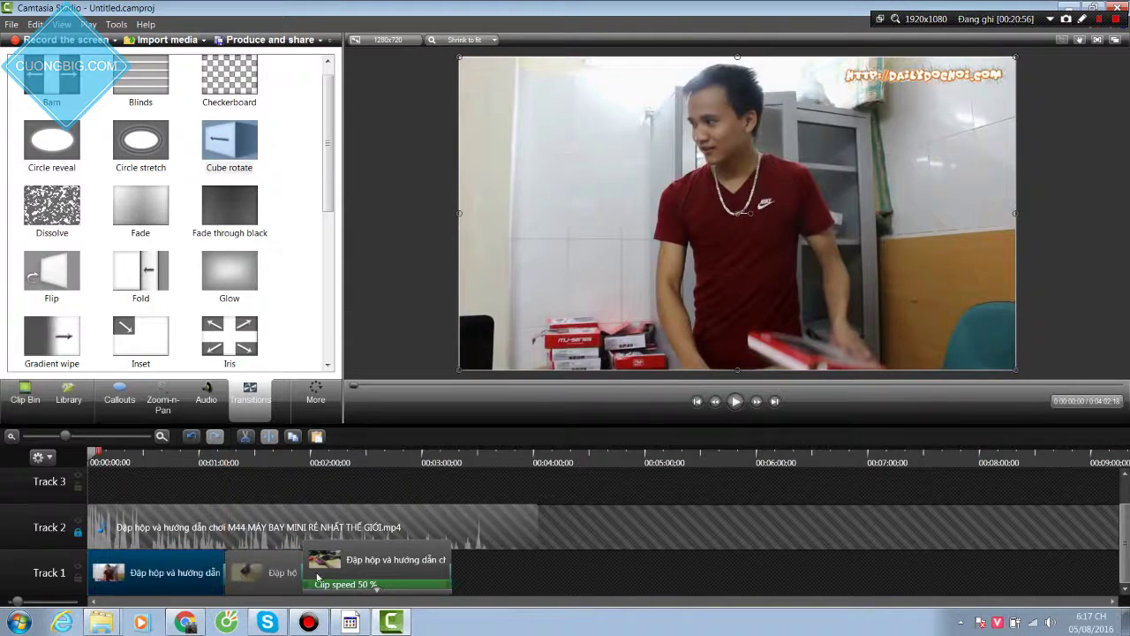
left_click(317, 578)
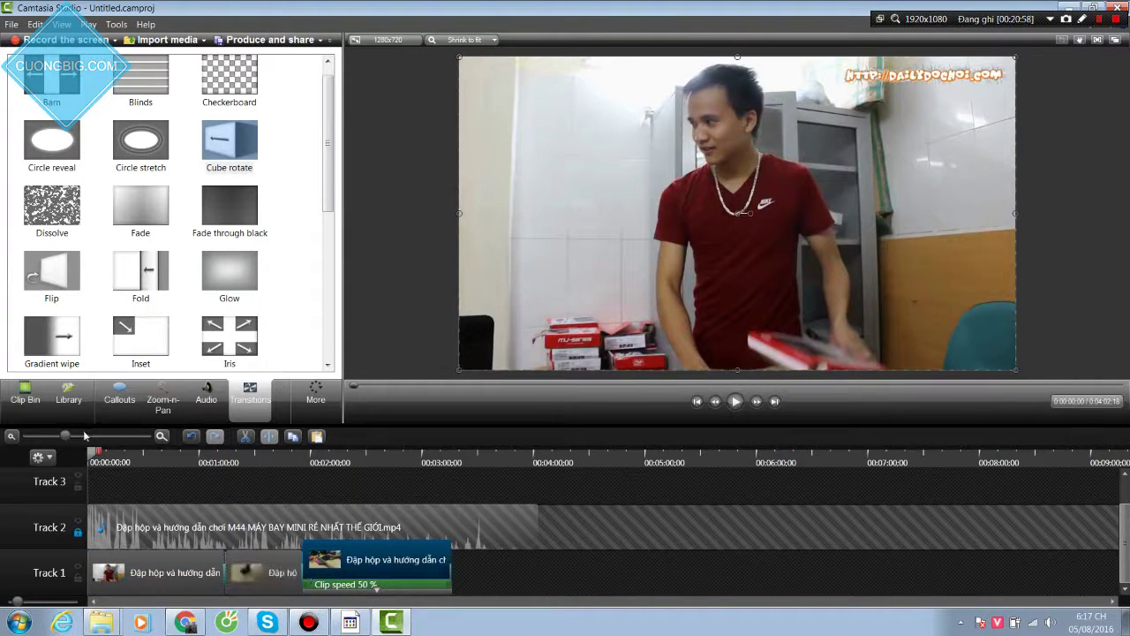
Zoom in to check and restore the Track 1 clip boundary near 01:14, then zoom back out
left_click_drag(65, 436, 121, 441)
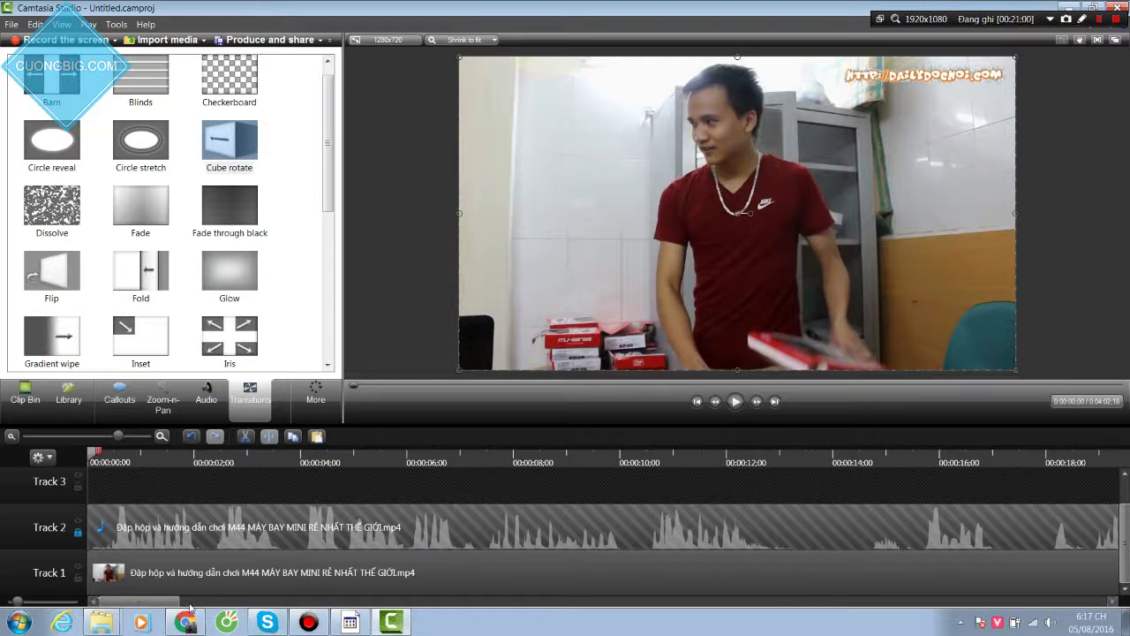
left_click_drag(190, 604, 449, 603)
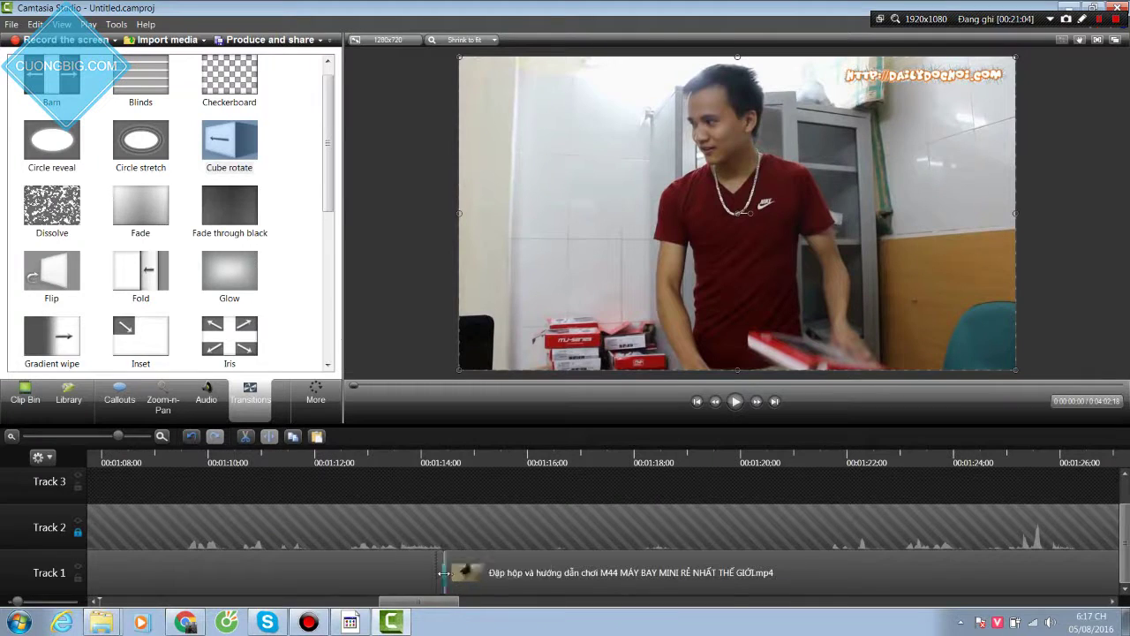
left_click(452, 575)
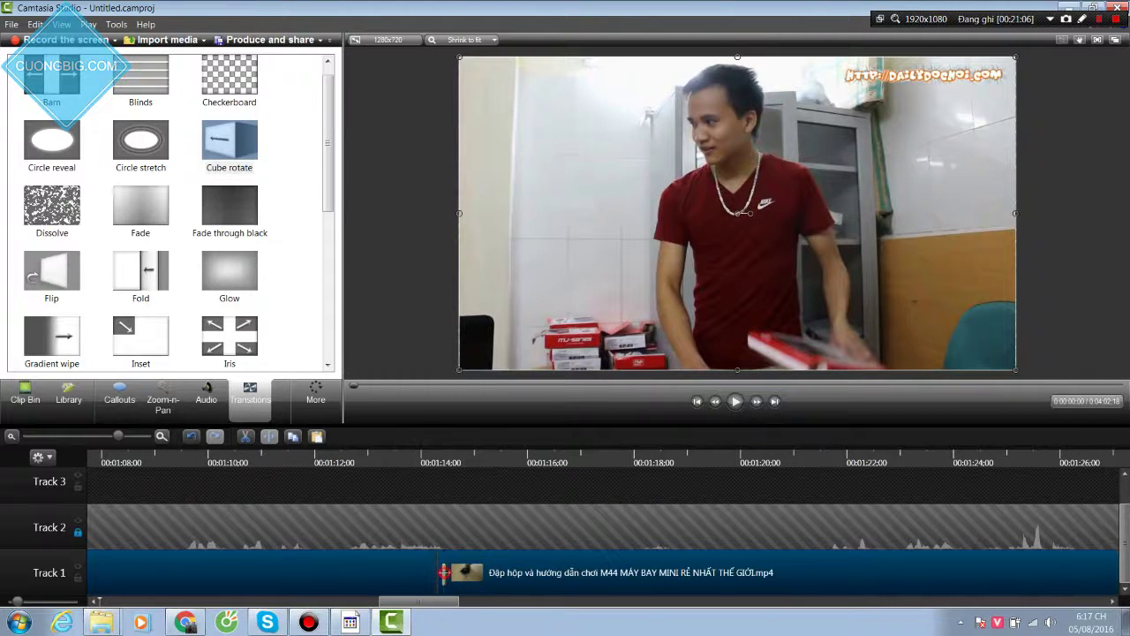
left_click(444, 572)
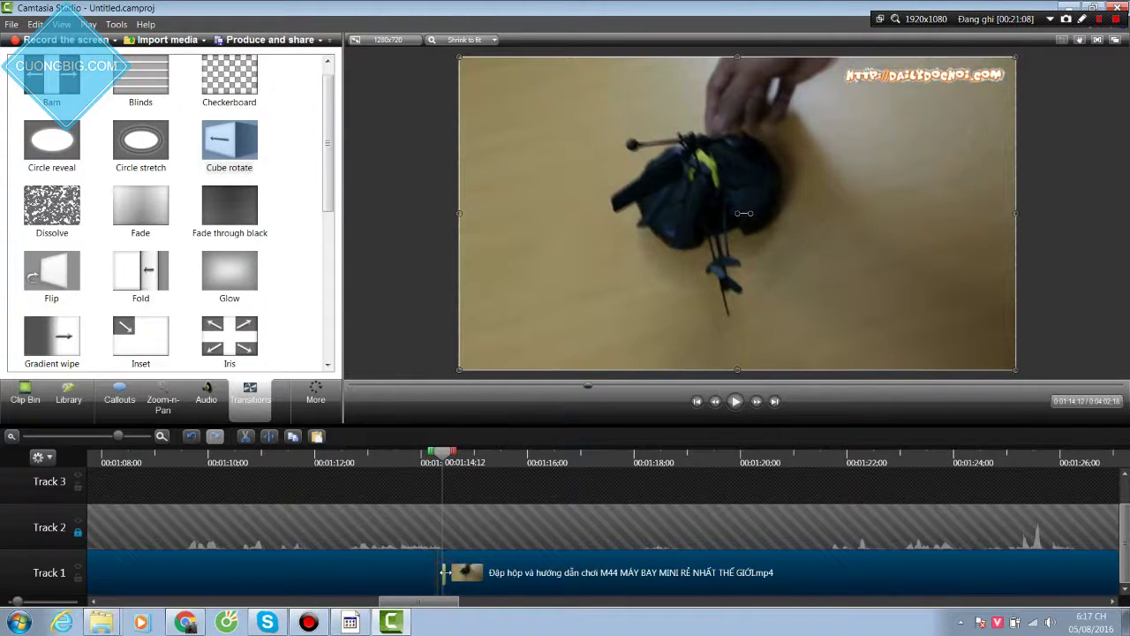
mouse_move(444, 572)
left_mouse_down()
mouse_move(463, 576)
mouse_move(447, 574)
left_mouse_up()
left_click_drag(555, 569, 556, 601)
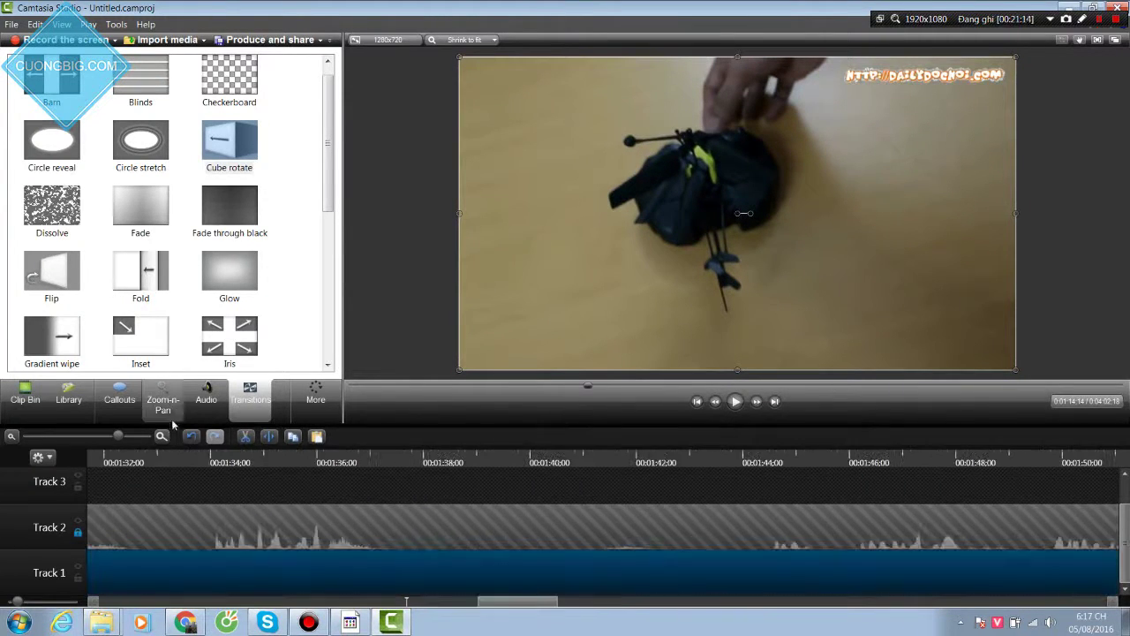
left_click_drag(85, 438, 60, 436)
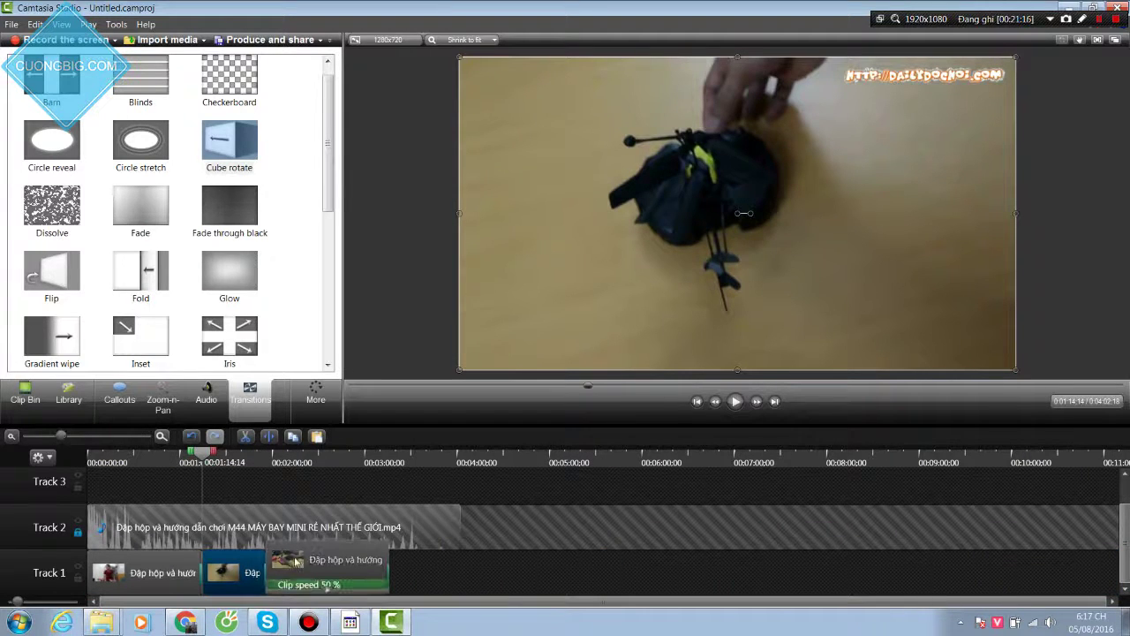
Select the second and third helicopter clips and bring the Clip Bin media back into view
left_click(390, 572)
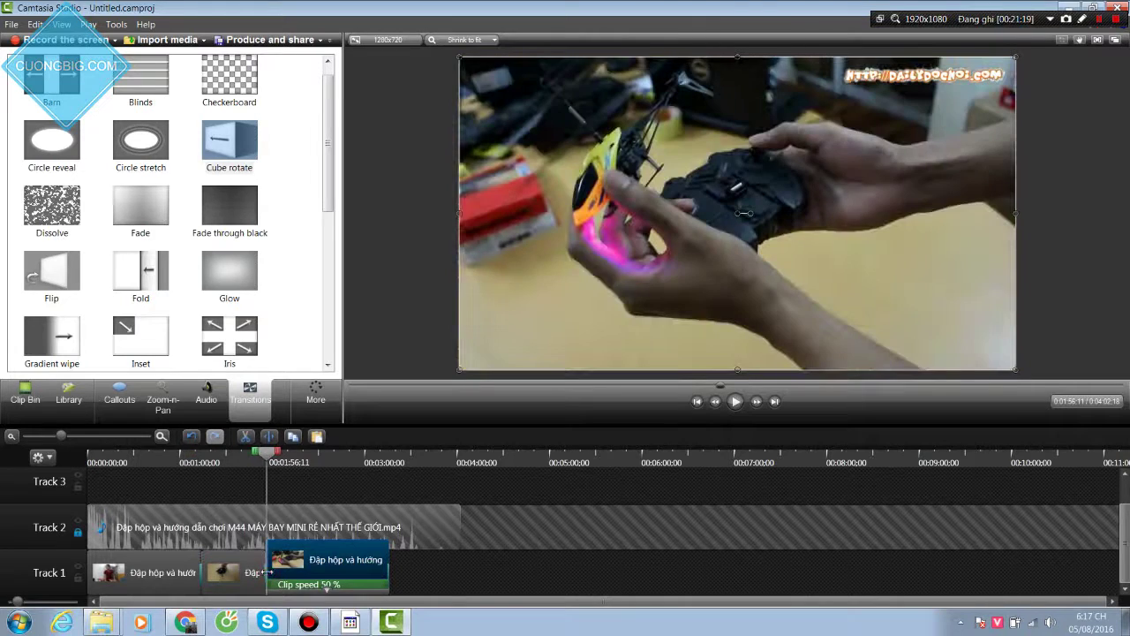
left_click(263, 572)
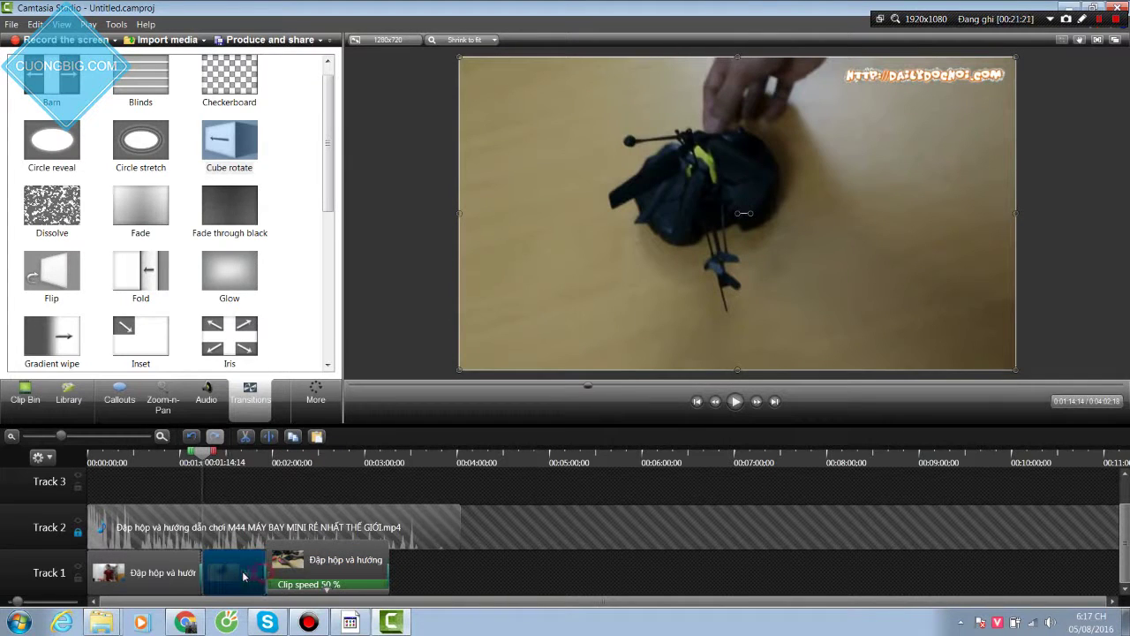
left_click(27, 399)
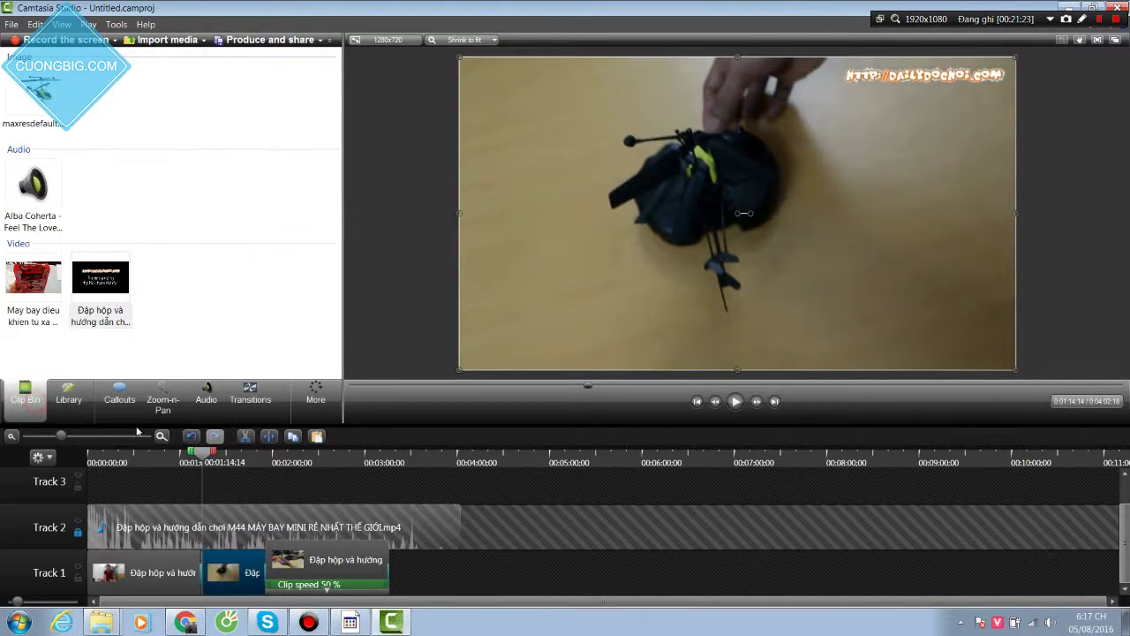
left_click(272, 579)
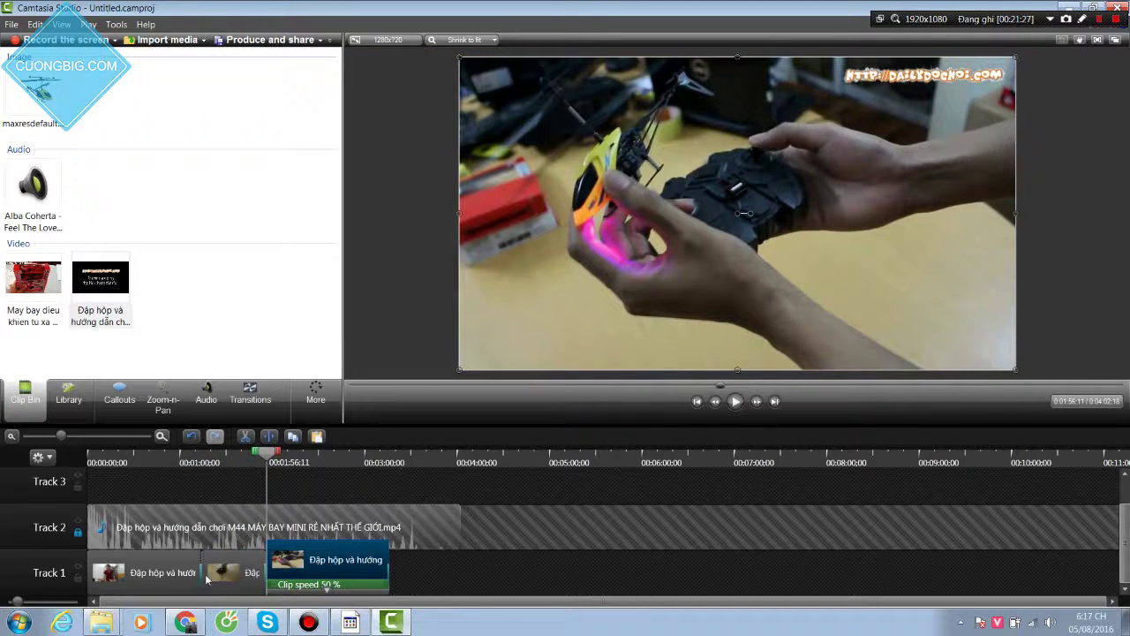
Add the Checkerboard transition to the selected helicopter clips on Track 1
left_click(208, 579)
left_click(251, 399)
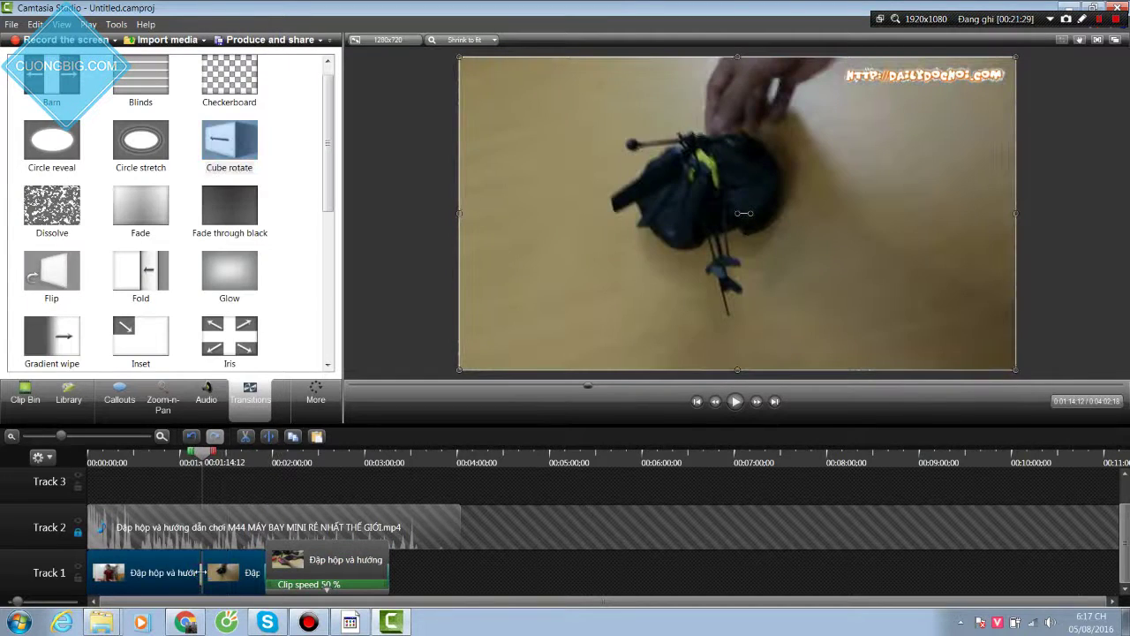
scroll(326, 168, "up", 1)
key("Up")
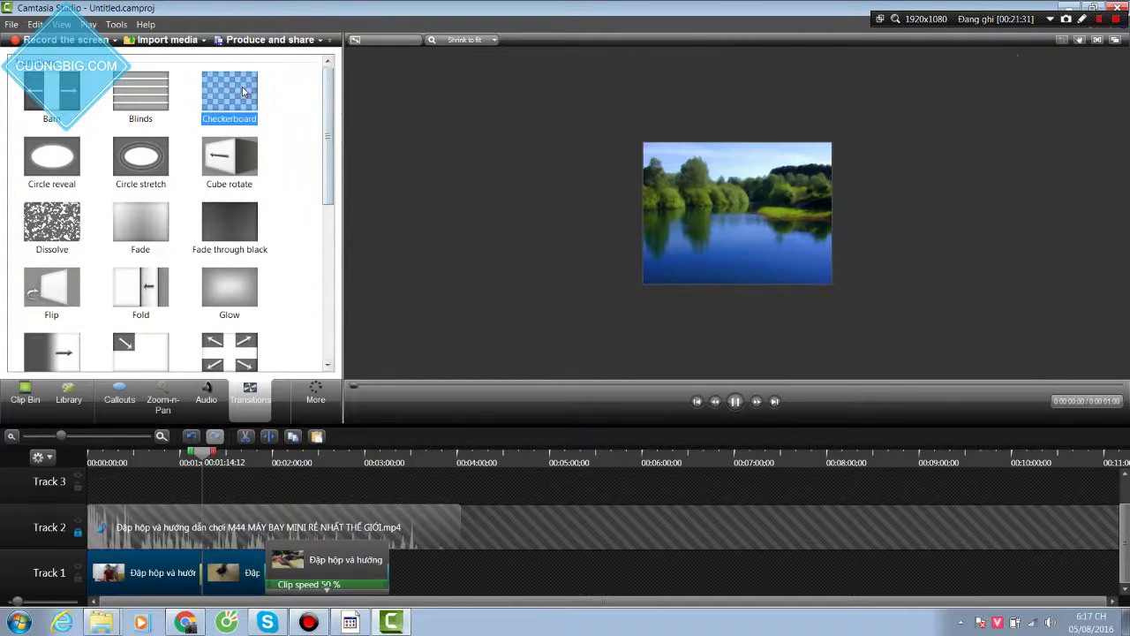
right_click(242, 95)
key("Escape")
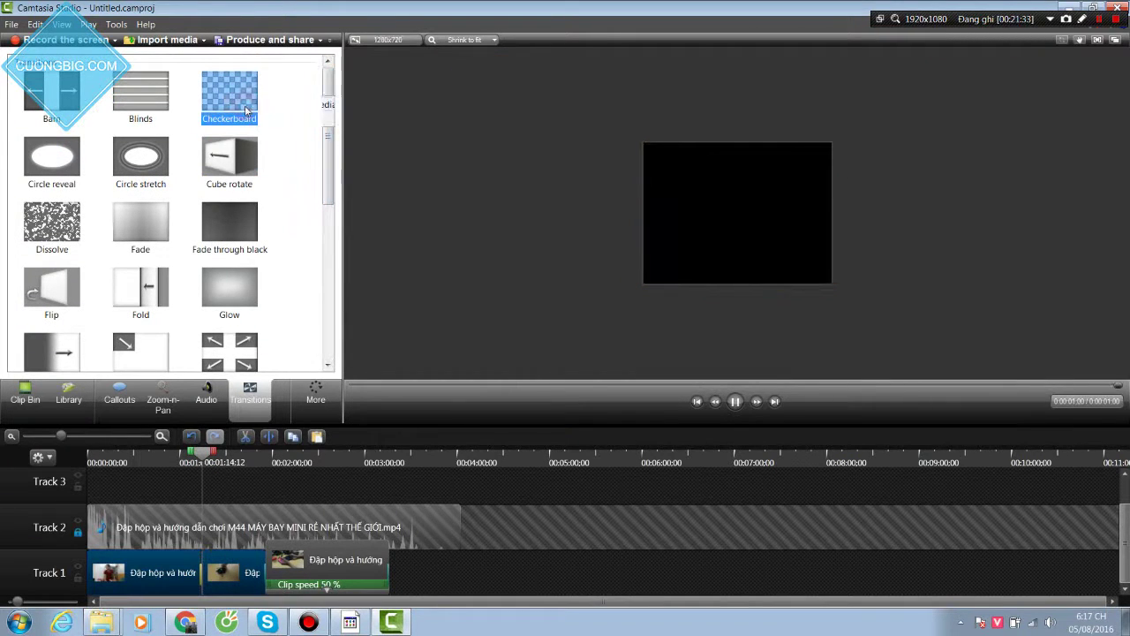
Shorten the transition between the first clips and return the playhead to 00:36:28
left_click(265, 572)
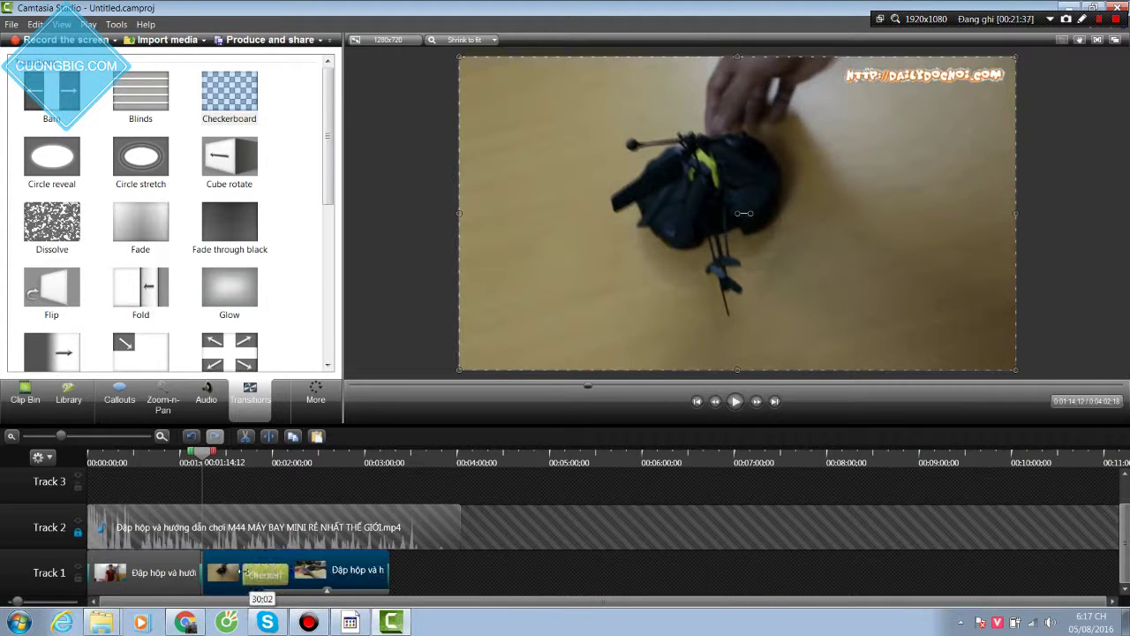
left_click_drag(250, 572, 274, 573)
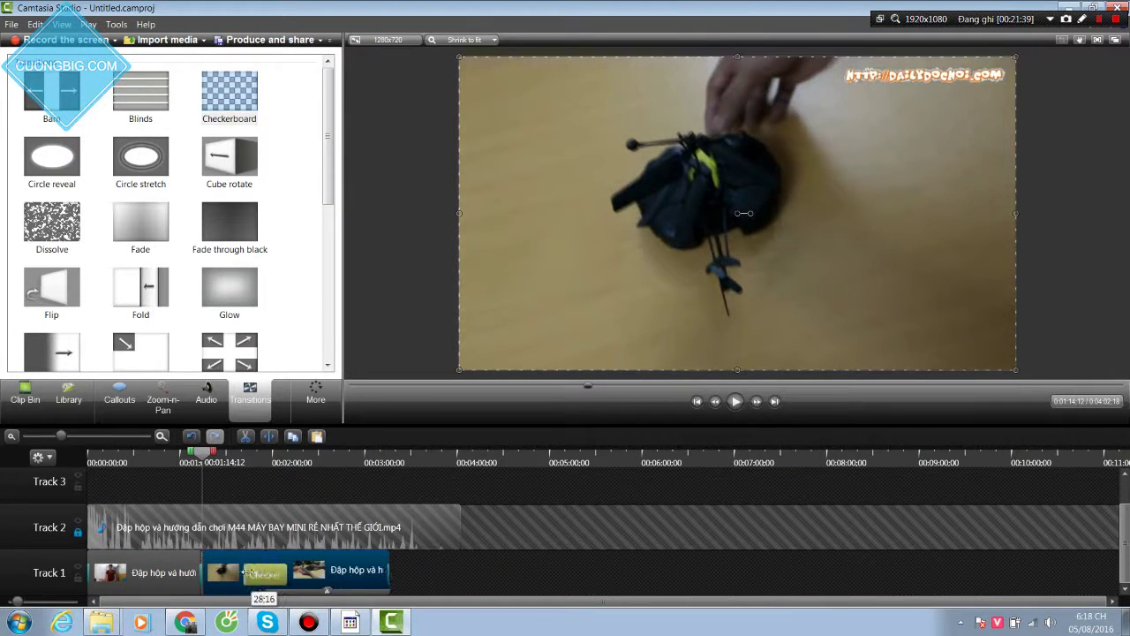
left_click(381, 572)
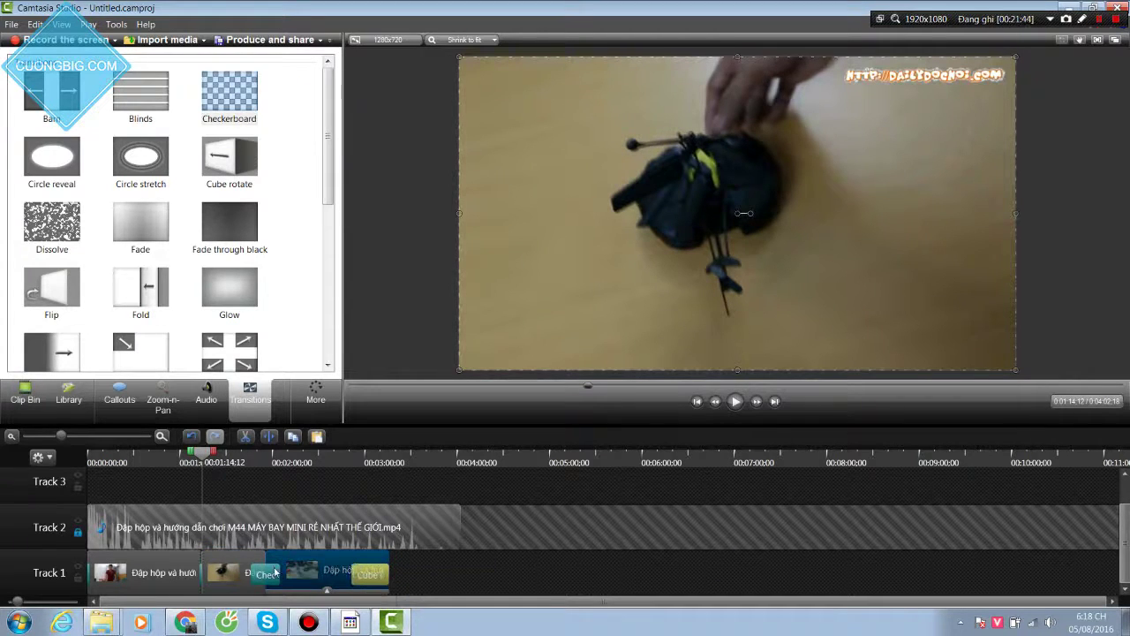
left_click(202, 572)
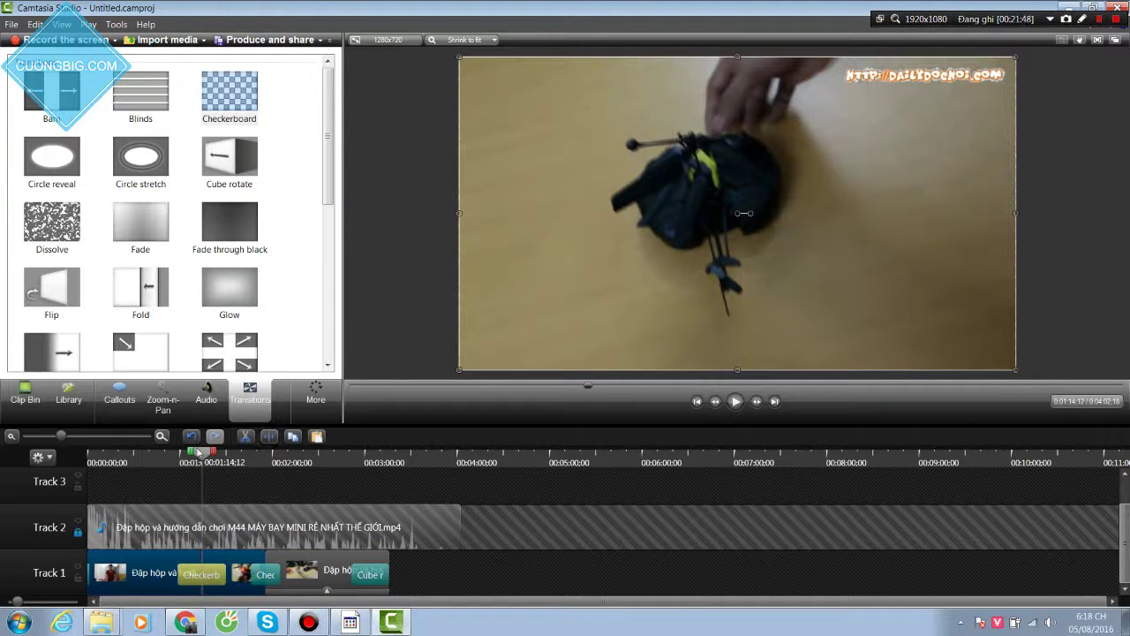
left_click(141, 463)
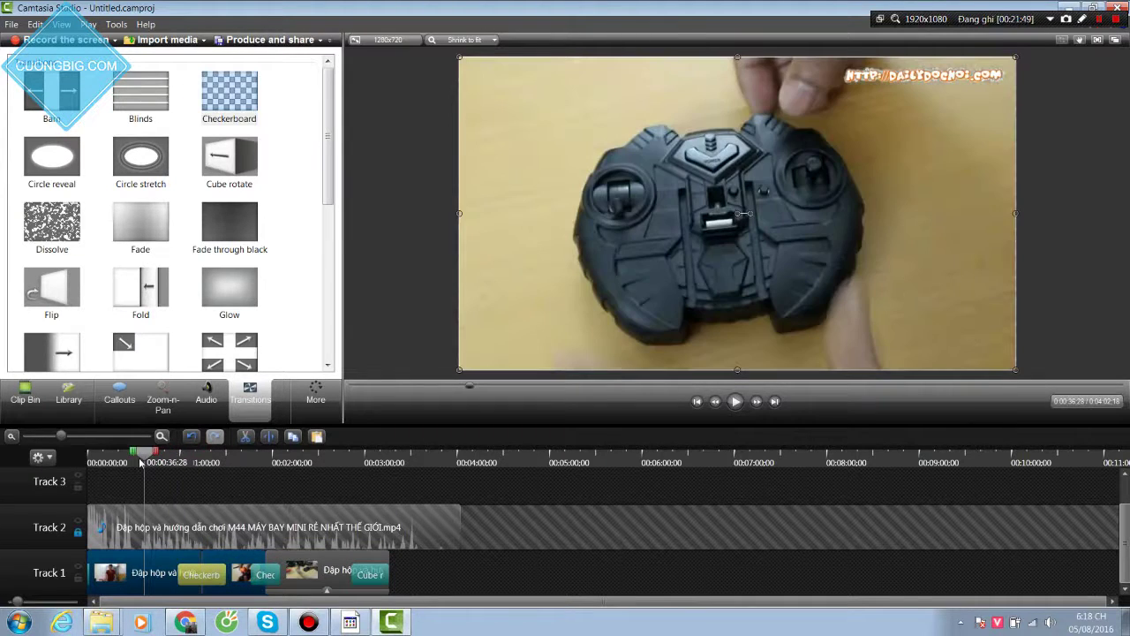
left_click(733, 403)
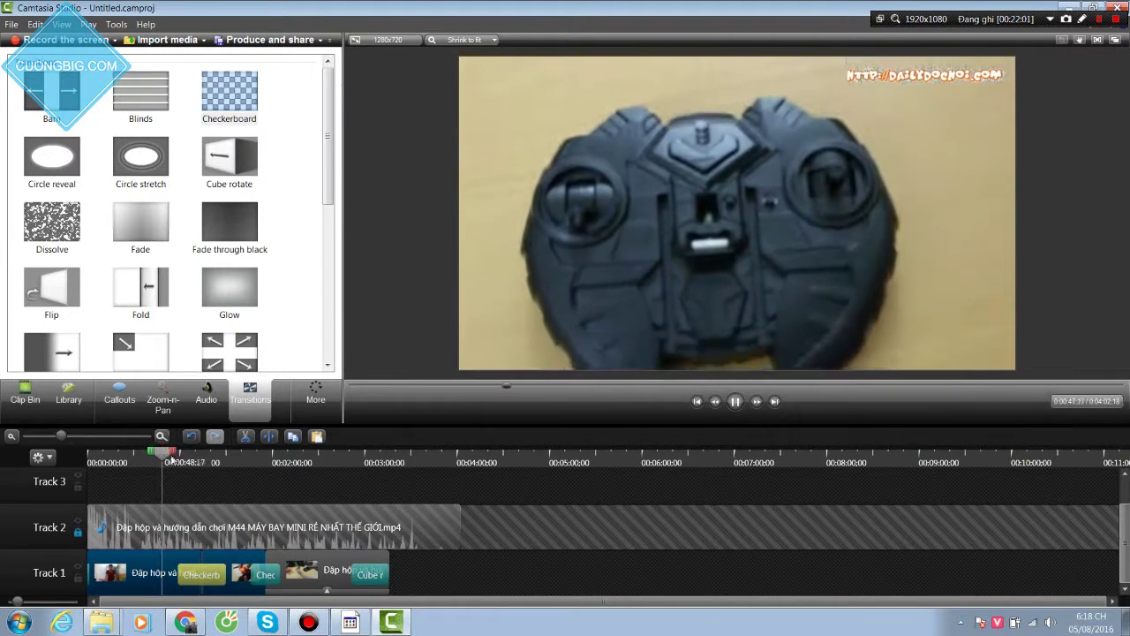
key("space")
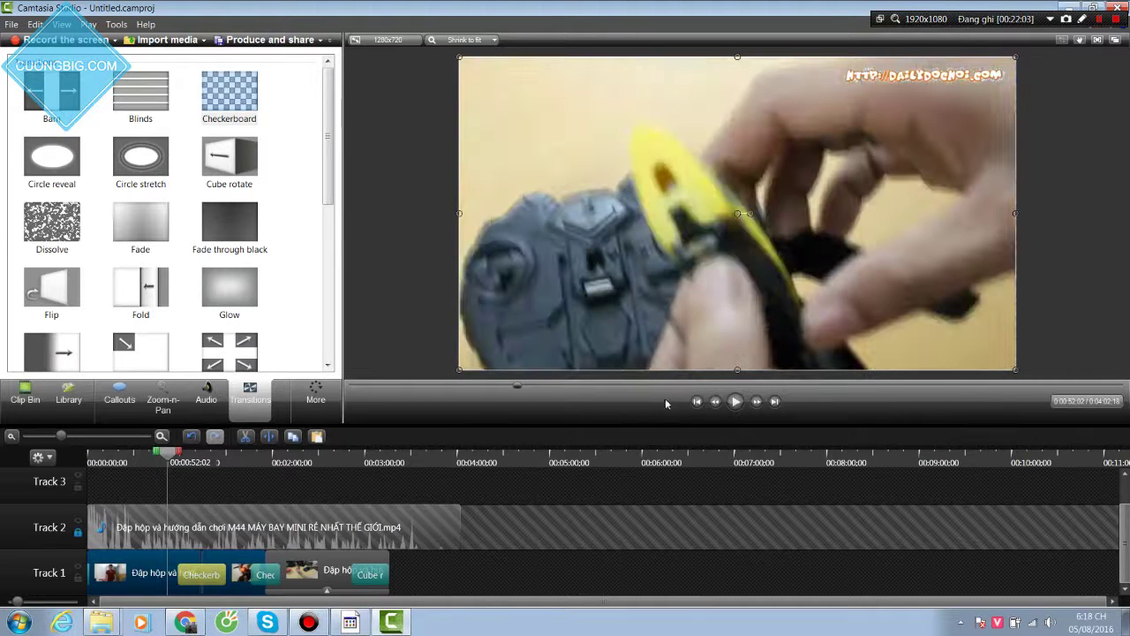
left_click(736, 401)
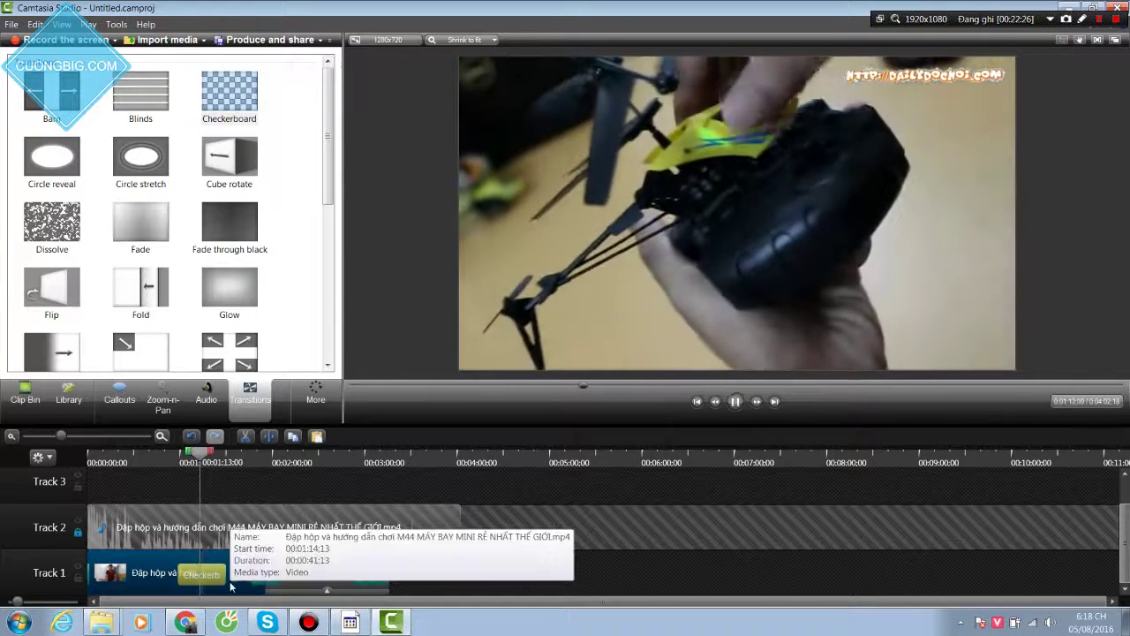
left_click(230, 462)
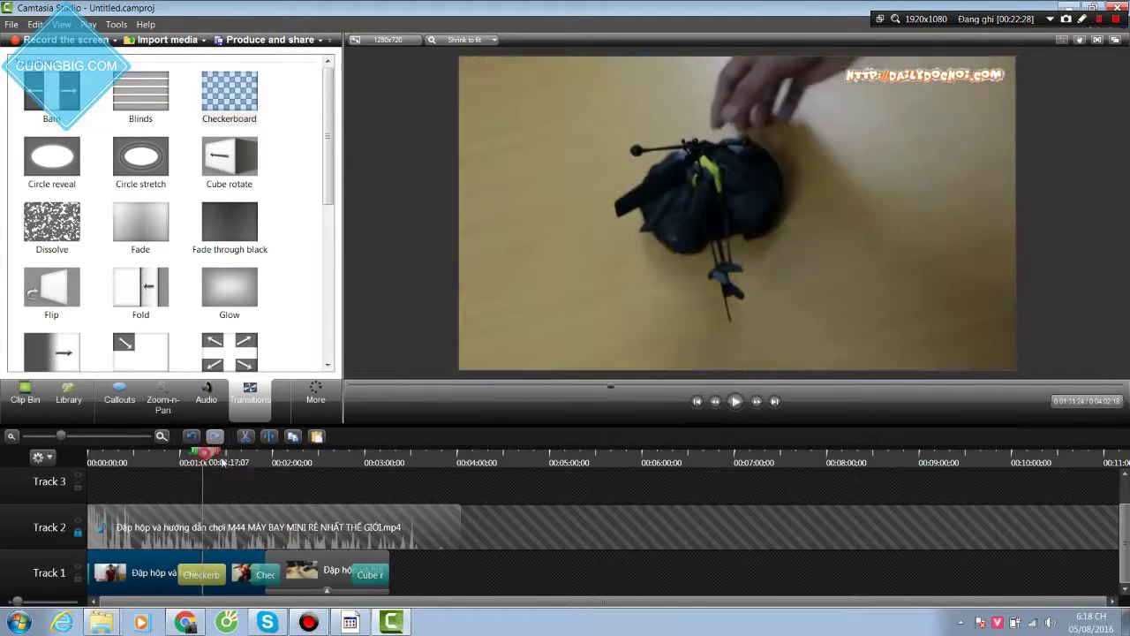
left_click(243, 463)
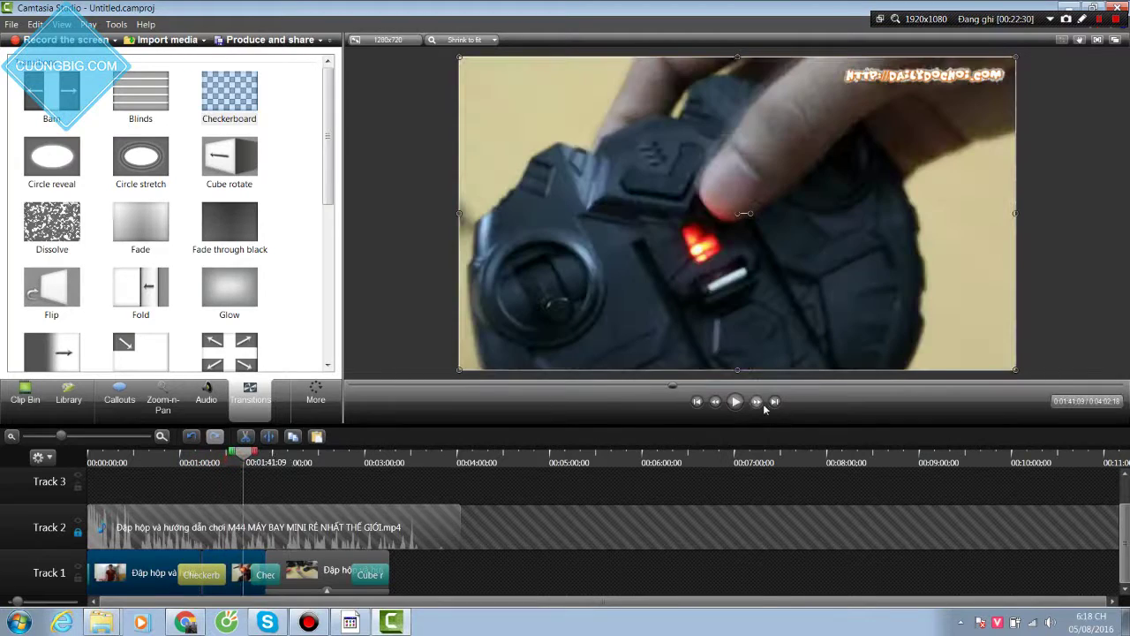
left_click(733, 402)
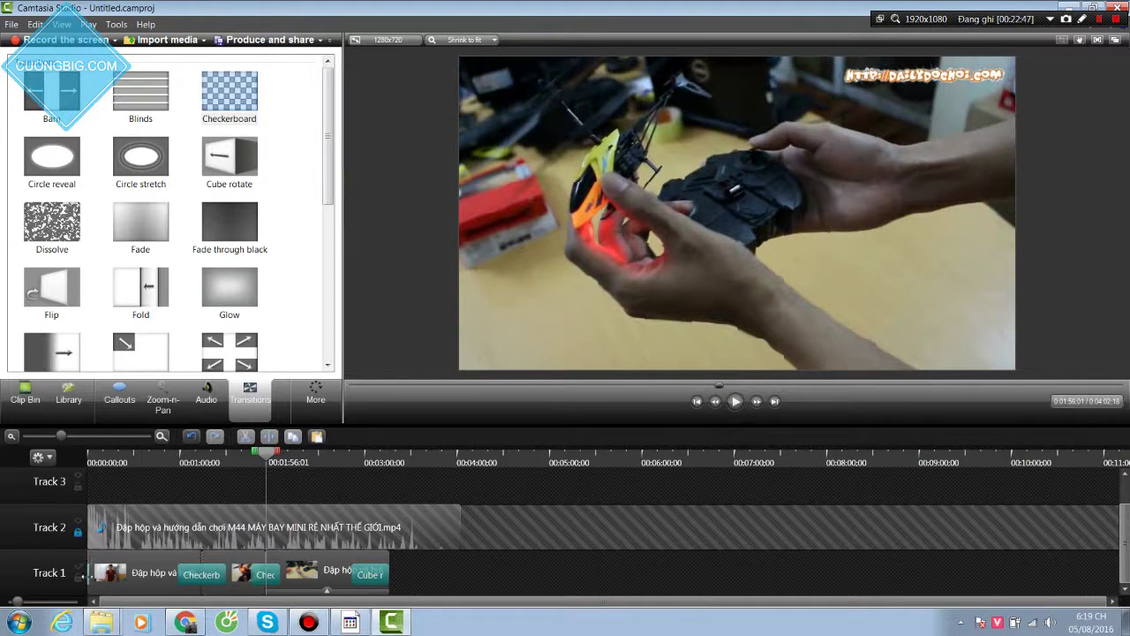
Lock Track 1 and unlock Track 2, then select the Track 2 audio clip
left_click(78, 577)
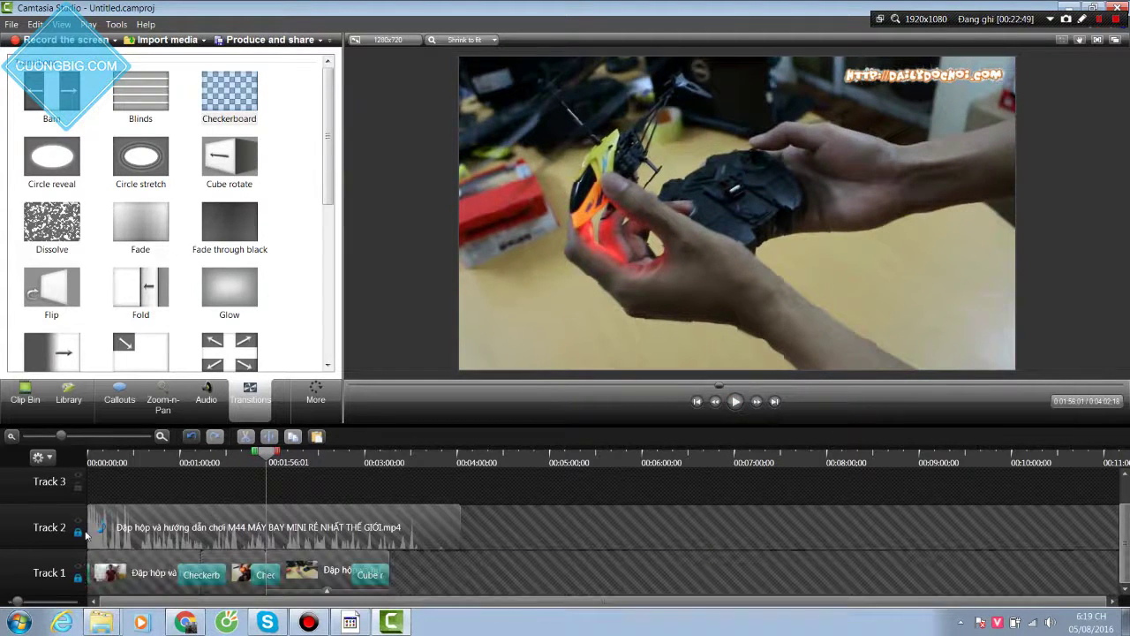
left_click(78, 533)
key("ctrl+a")
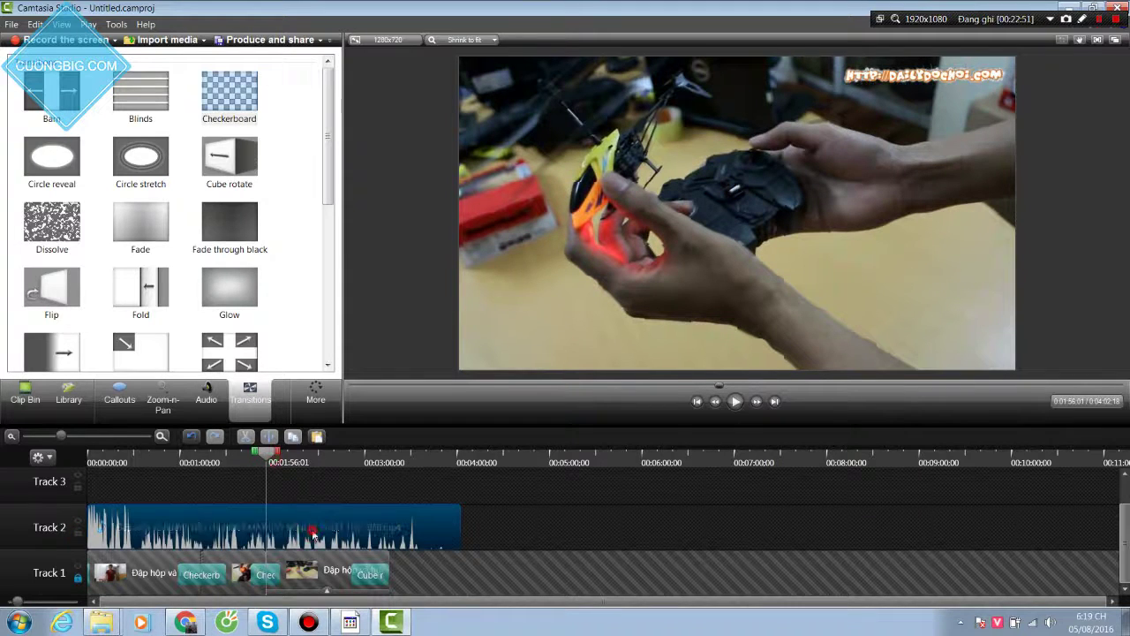
Cut the Track 2 audio running past the video's end at 0:03:23:17, then review the ending
left_click_drag(380, 465, 461, 454)
right_click(462, 457)
left_click(460, 320)
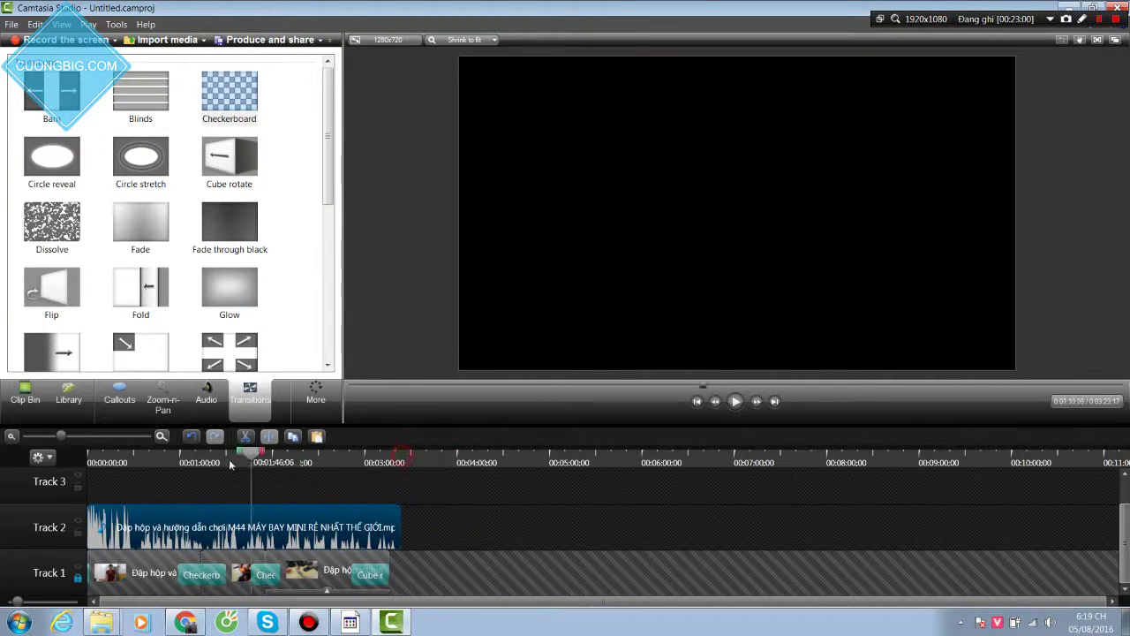
left_click(388, 462)
left_click_drag(92, 484, 55, 504)
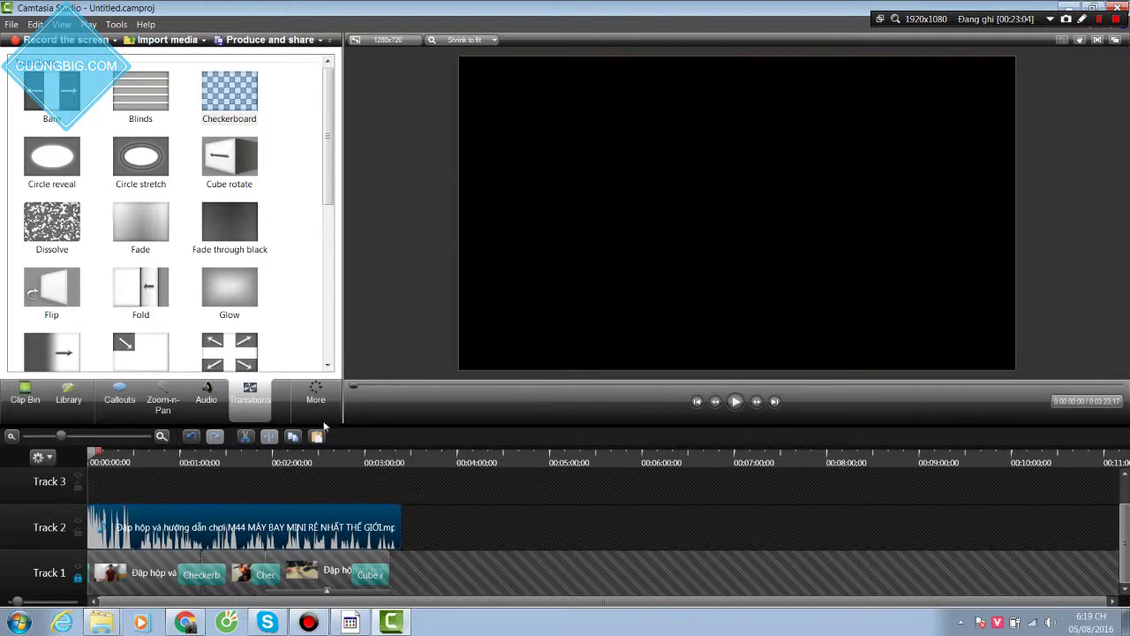
Add the Alba Coherta – Feel The Love music to Track 3 at the playhead
left_click(69, 403)
left_click(12, 403)
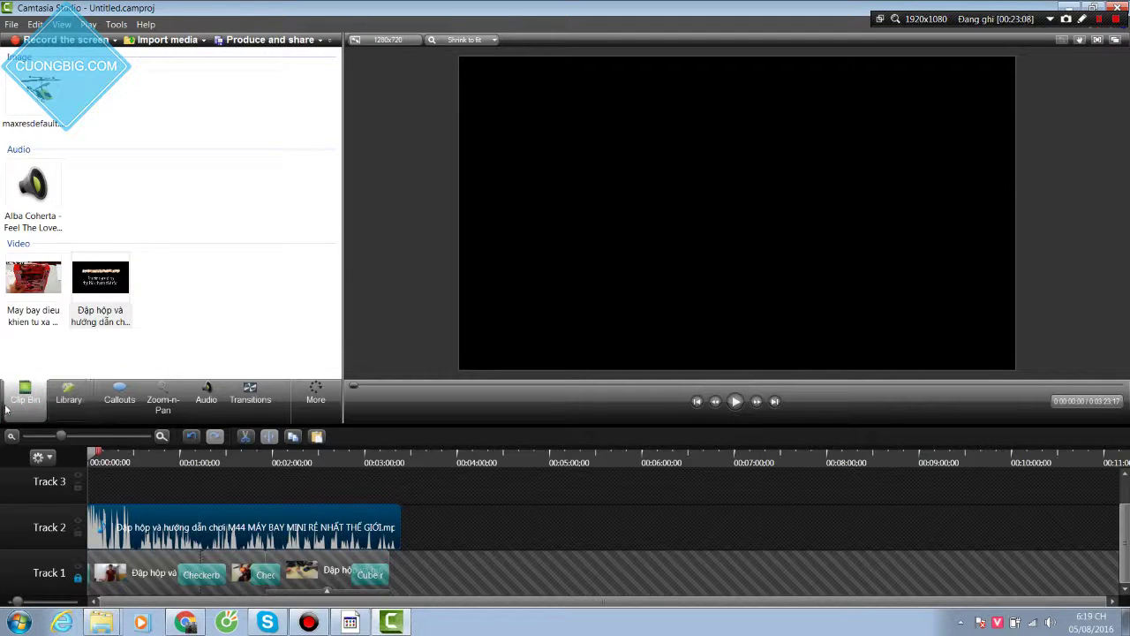
right_click(40, 201)
left_click(97, 204)
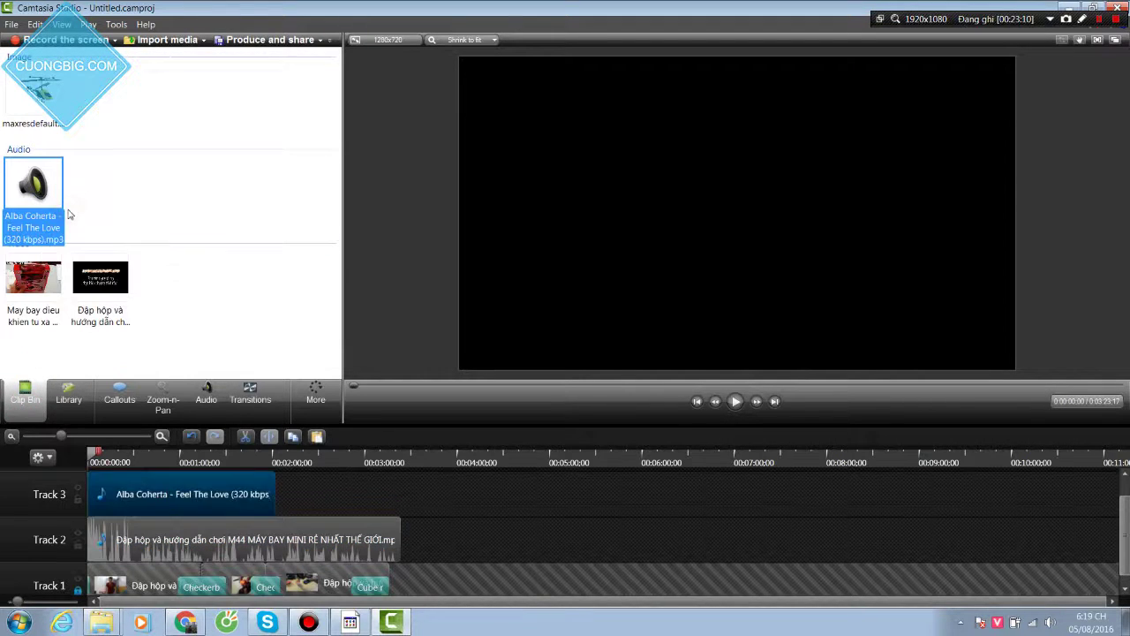
left_click(244, 534)
left_click(205, 495)
left_click(254, 536)
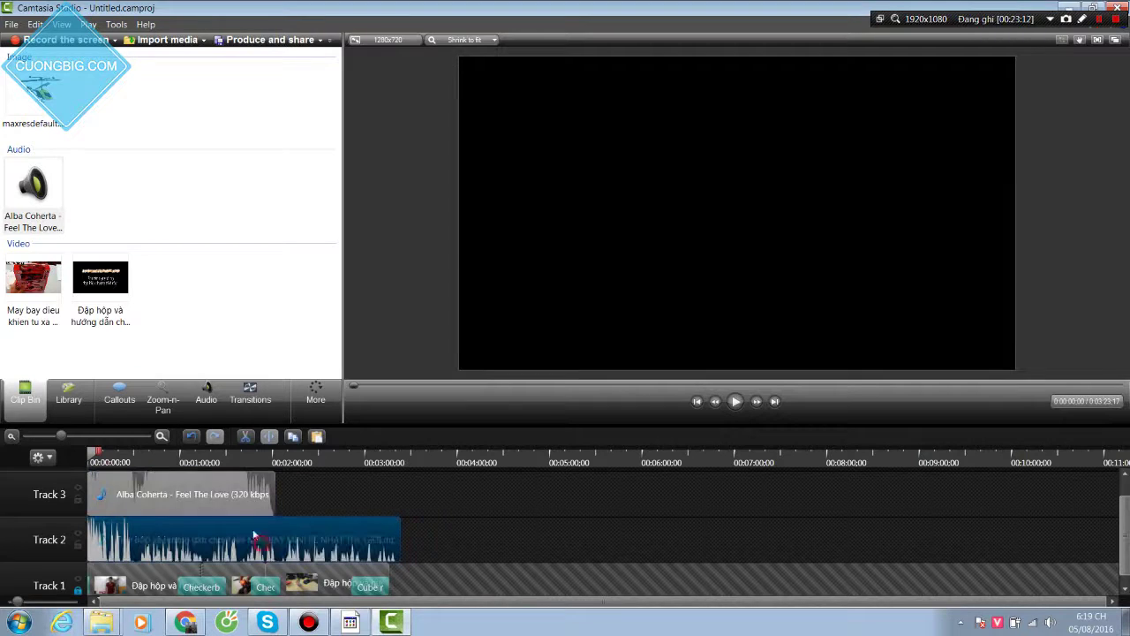
Play the timeline briefly to check the music, then select the Track 3 music clip
left_click(736, 403)
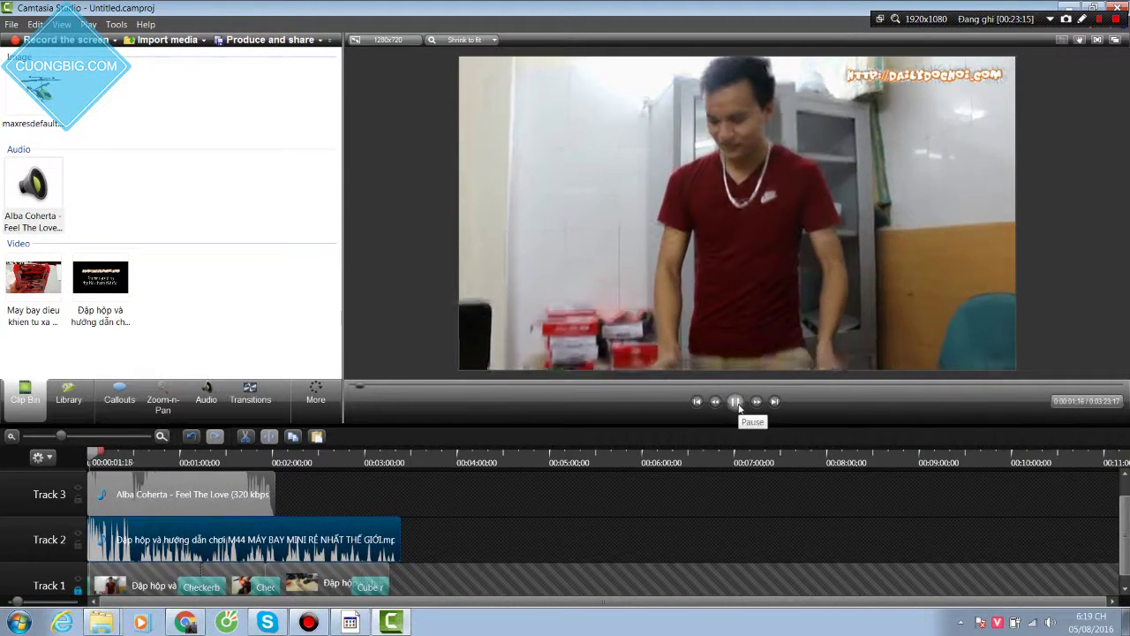
left_click(737, 403)
left_click(178, 502)
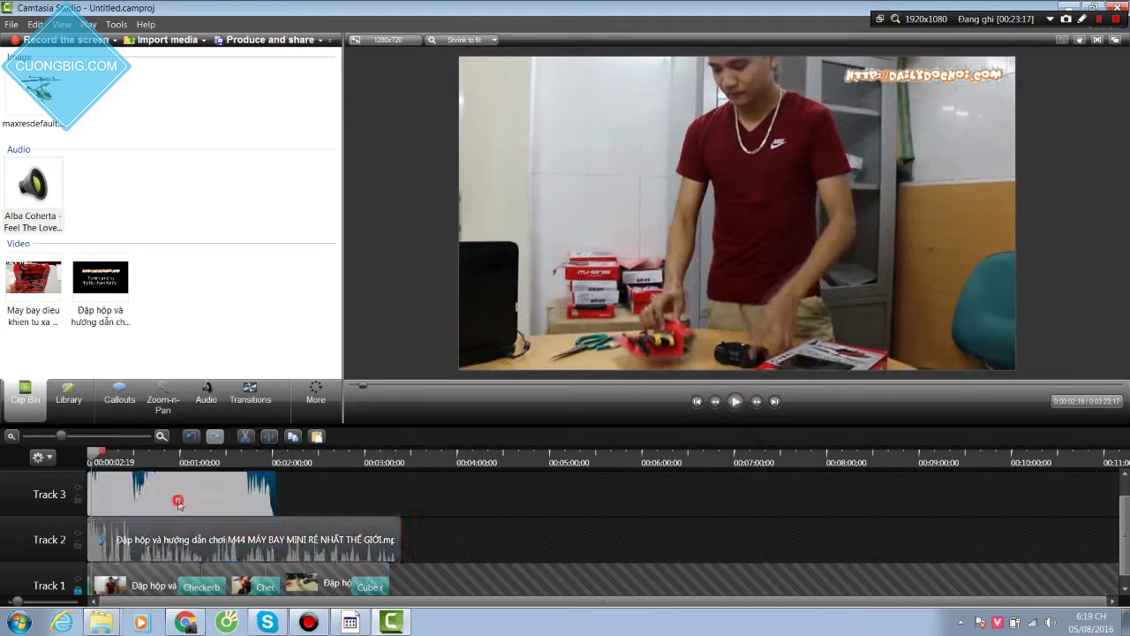
Lower the Feel The Love music clip's volume and play the start to hear the mix
right_click(241, 491)
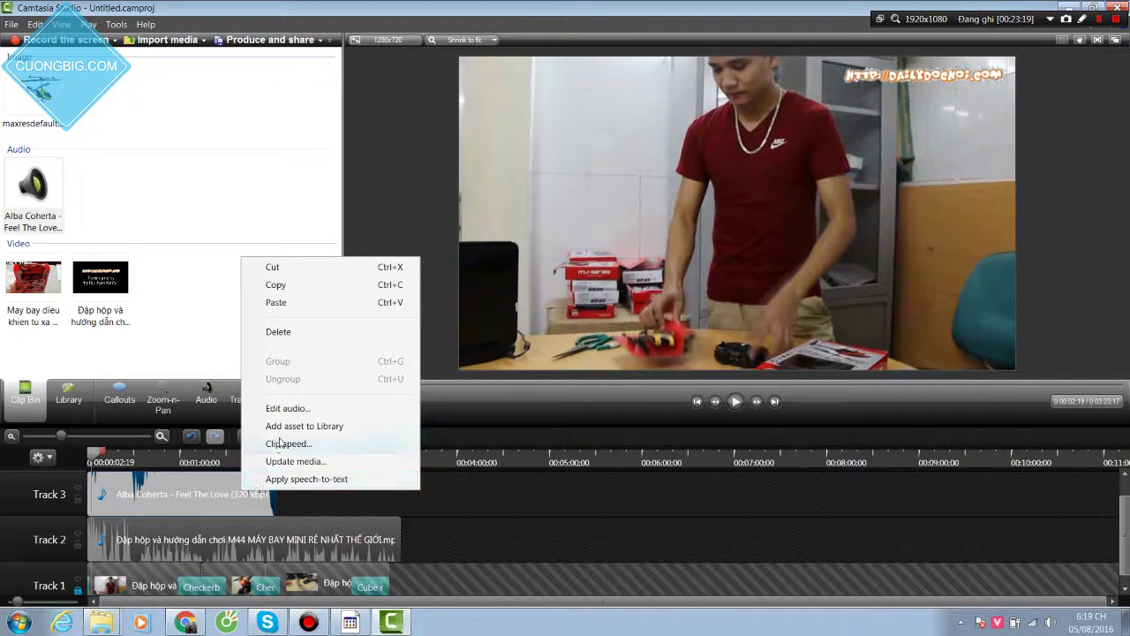
left_click(286, 408)
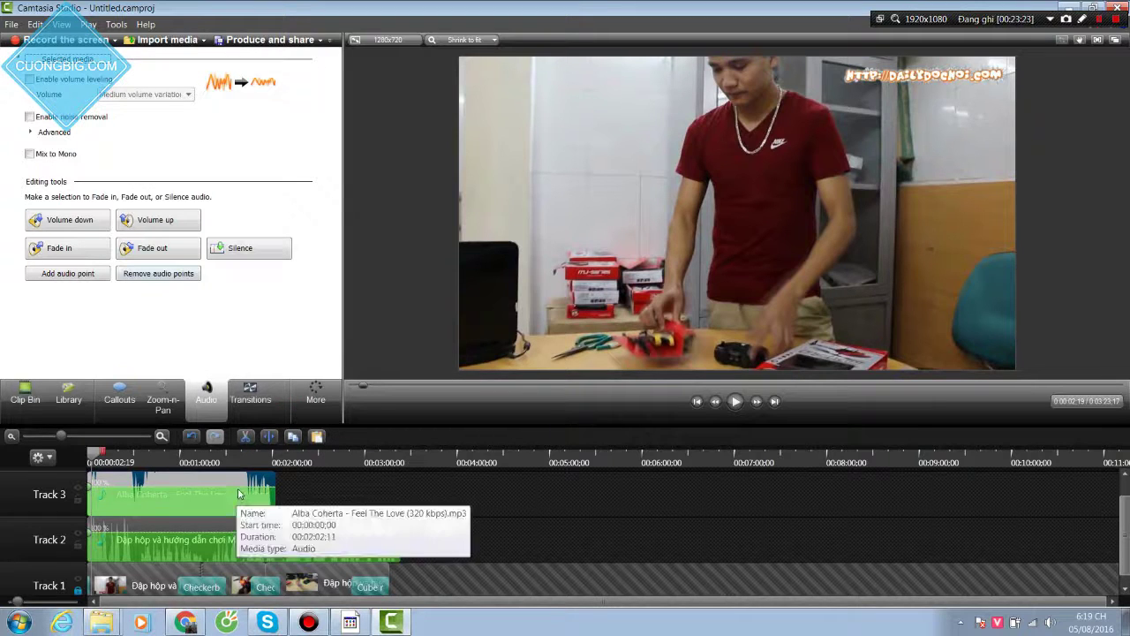
left_click_drag(237, 489, 239, 504)
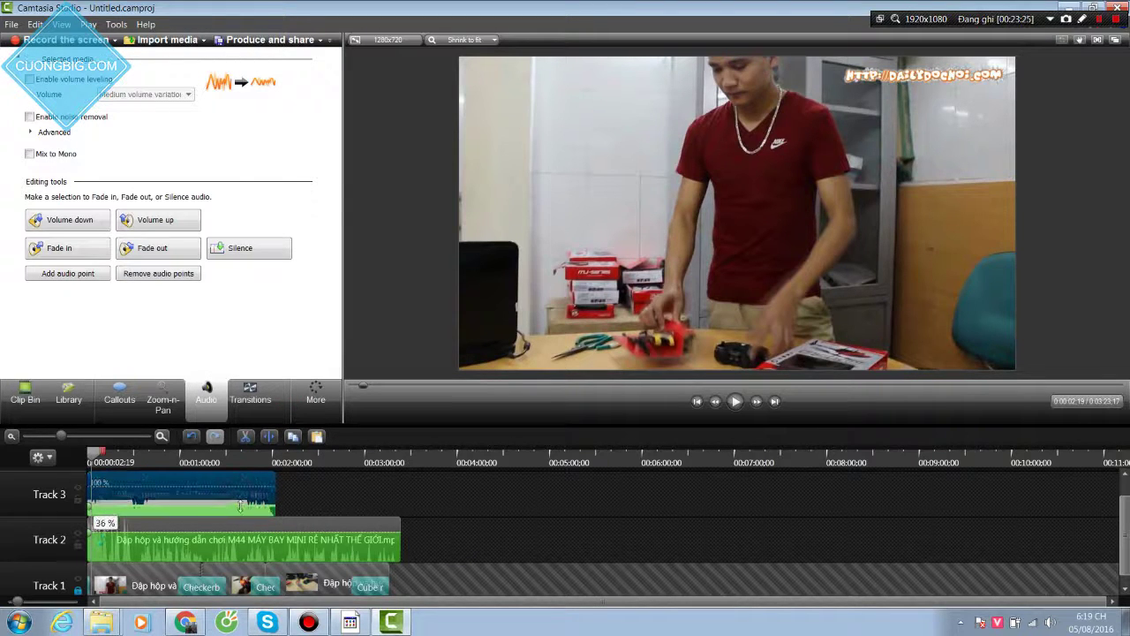
left_click_drag(99, 458, 33, 459)
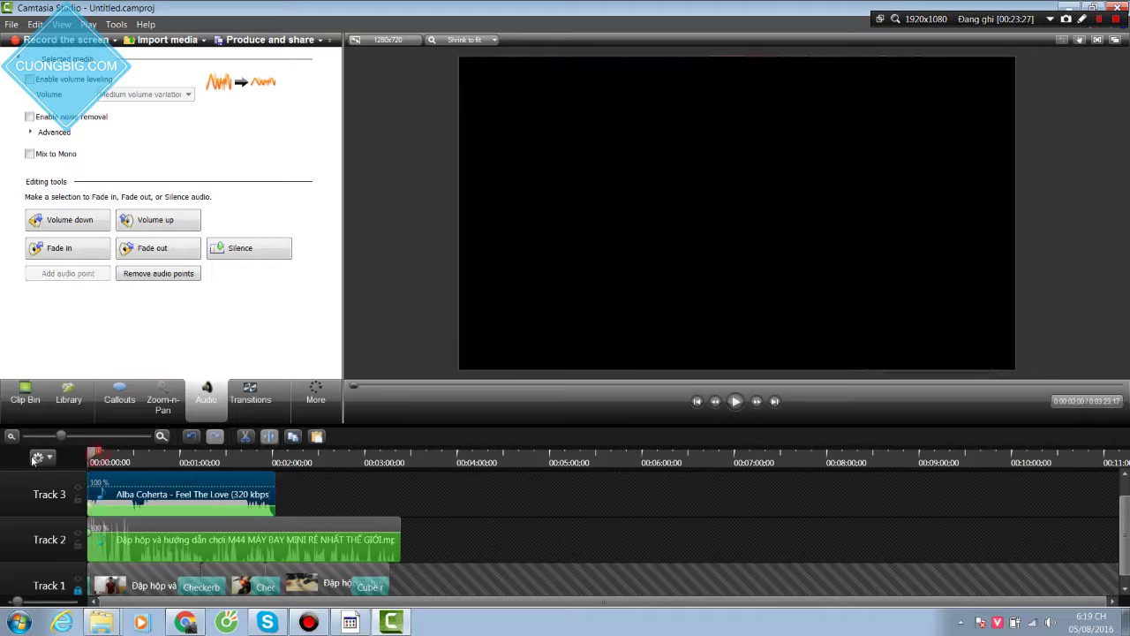
left_click(735, 401)
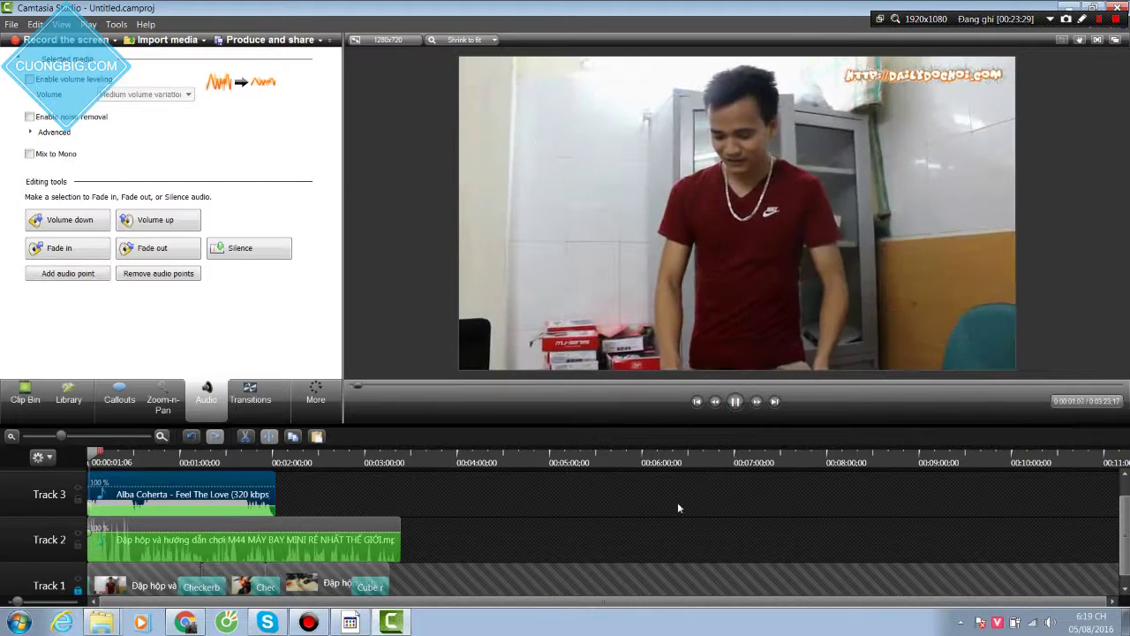
left_click(735, 401)
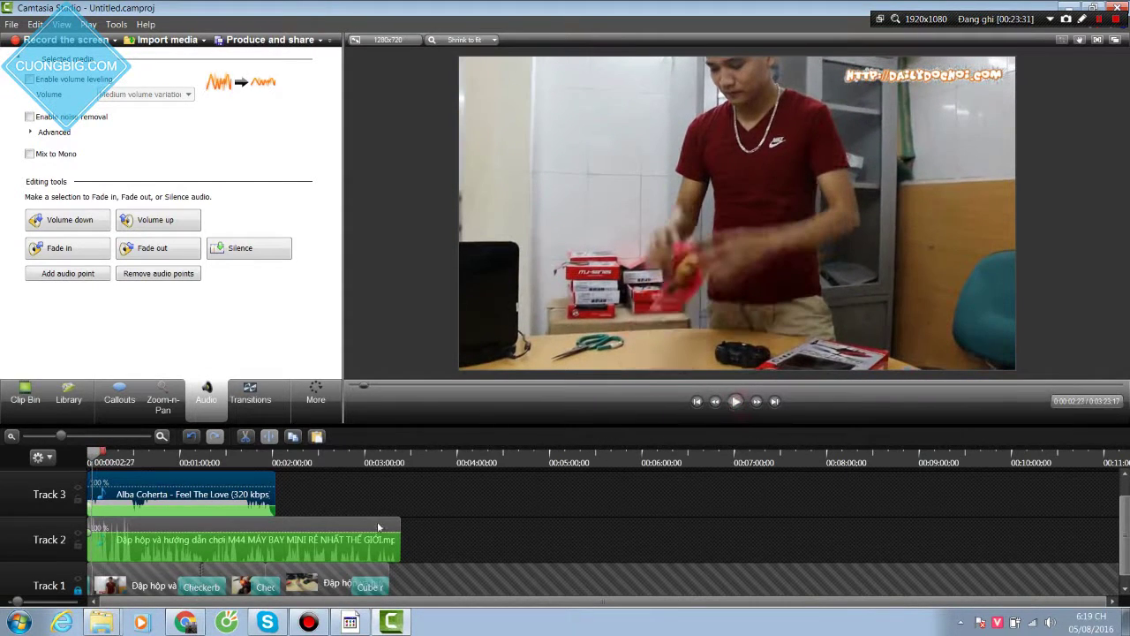
Raise the Track 2 video's original sound to 386% and play back the mix from the start
left_click_drag(362, 529, 366, 522)
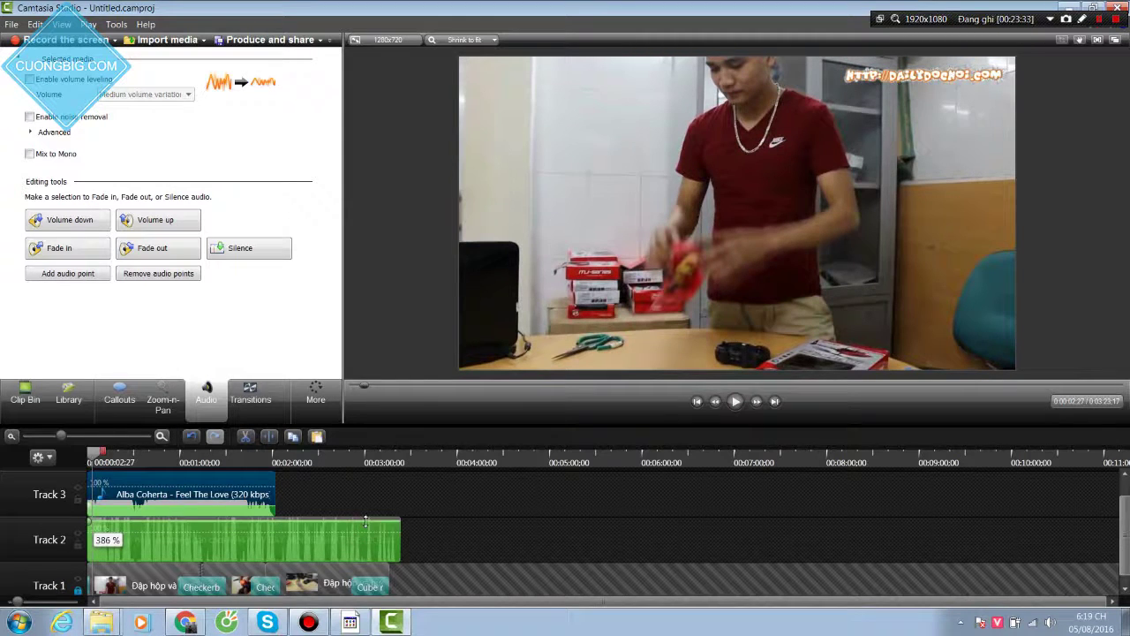
left_click_drag(94, 455, 87, 456)
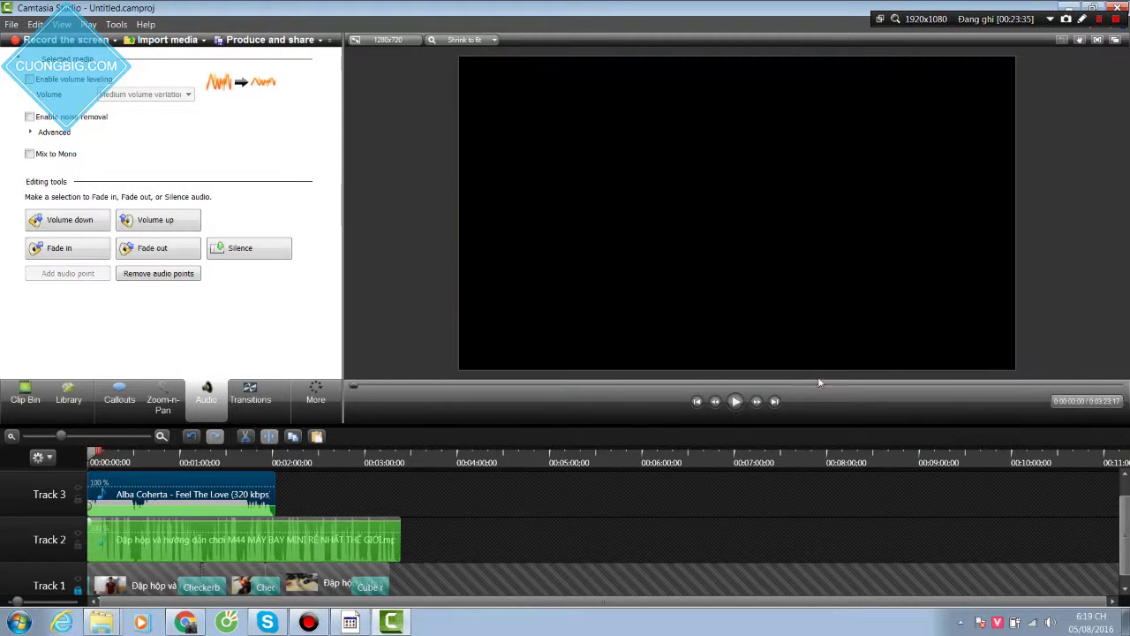
left_click(735, 402)
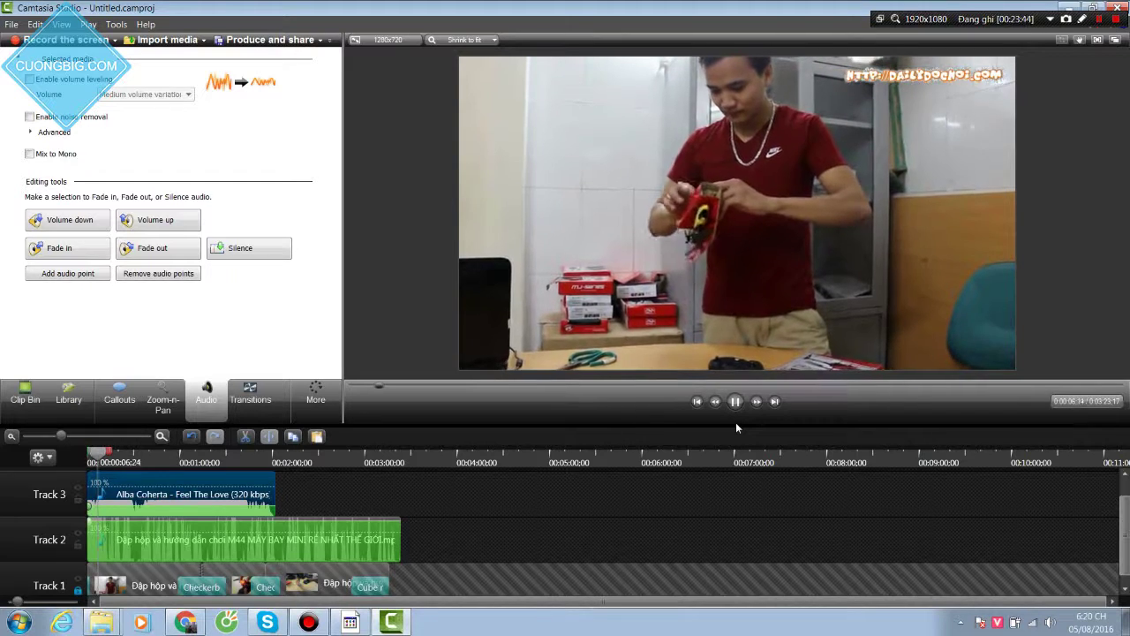
left_click(24, 398)
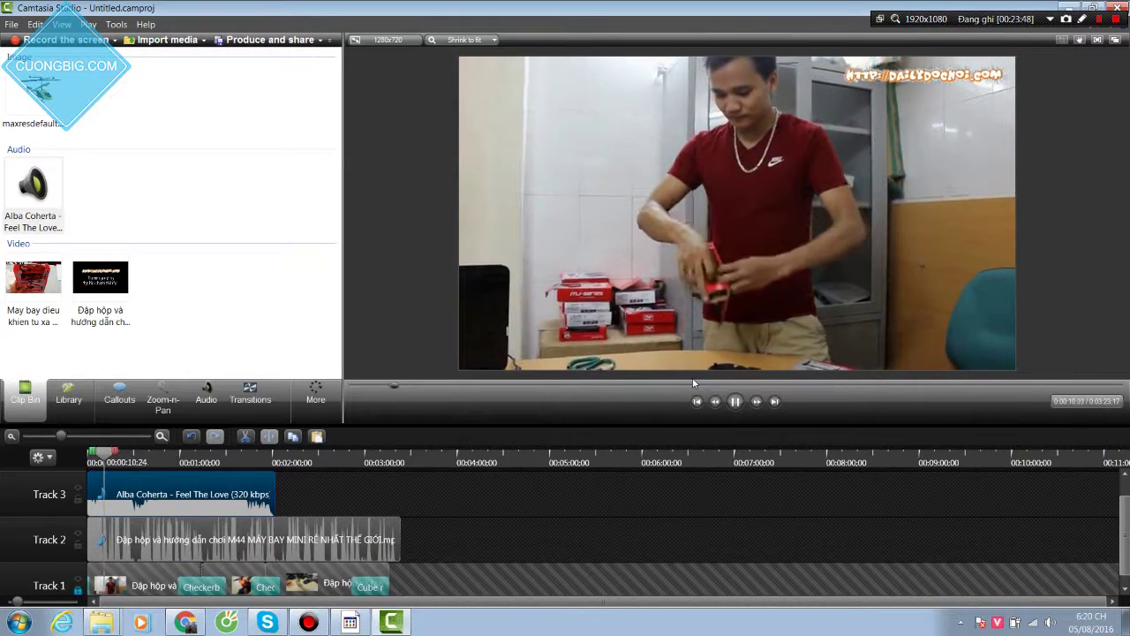
left_click(736, 402)
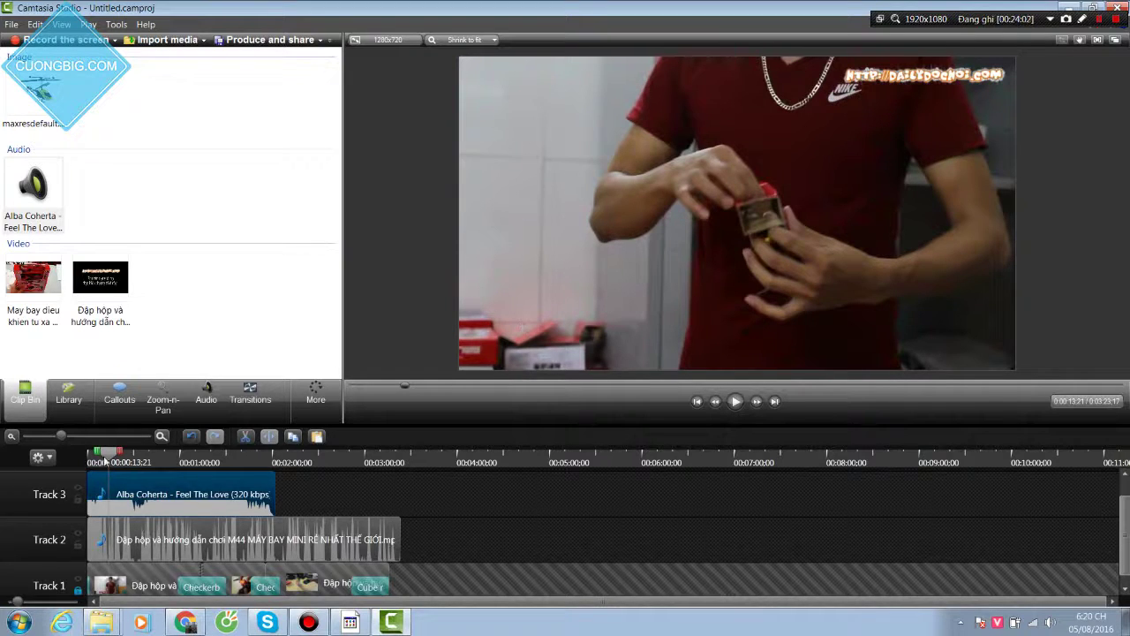
left_click_drag(108, 455, 51, 462)
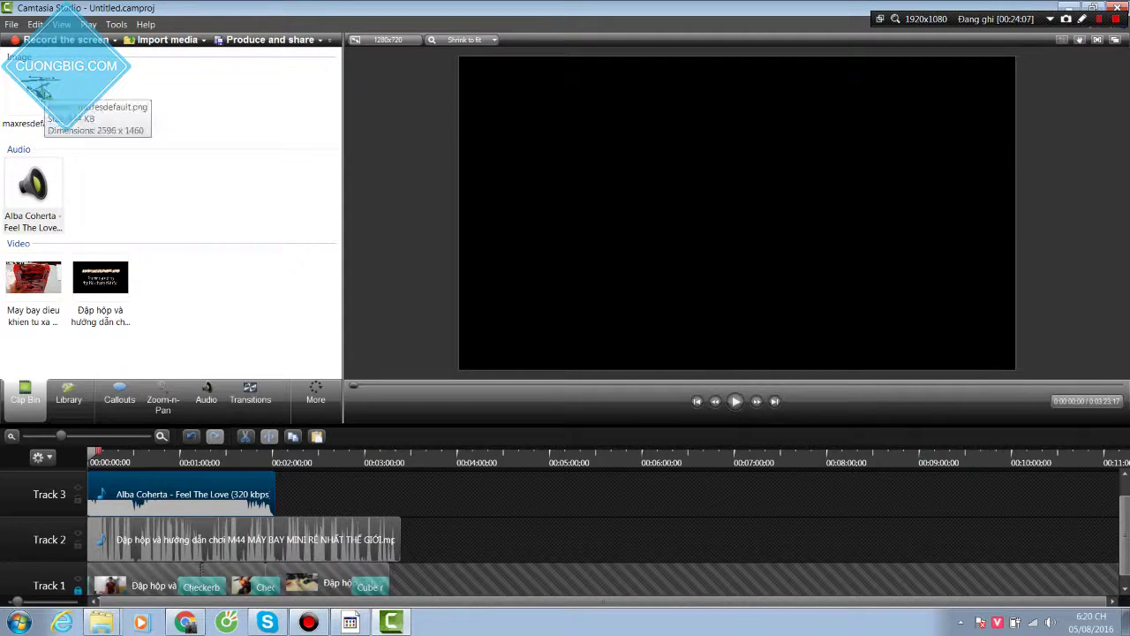
Add maxresdefault.png to a new Track 4 and lengthen it to about 2:05
right_click(49, 104)
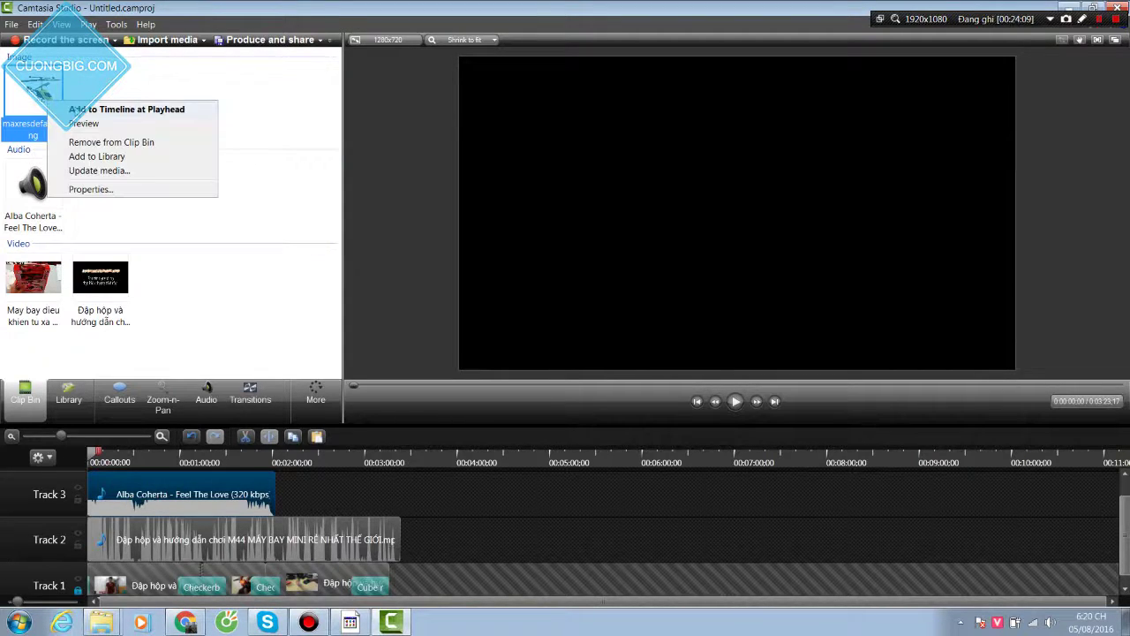
left_click(76, 109)
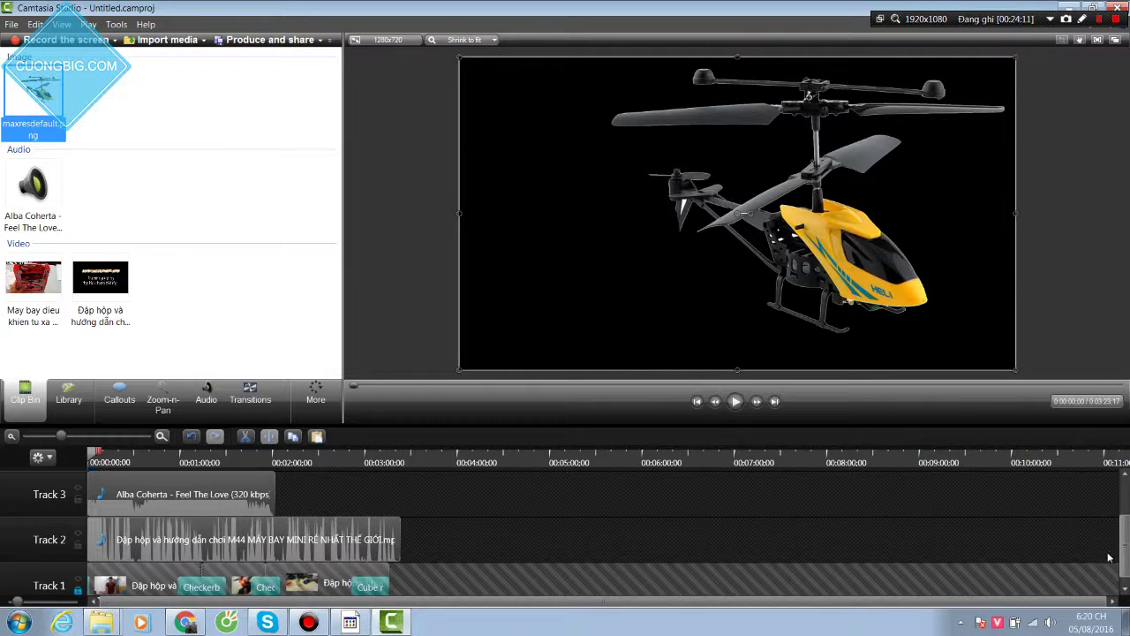
left_click_drag(1123, 548, 1119, 515)
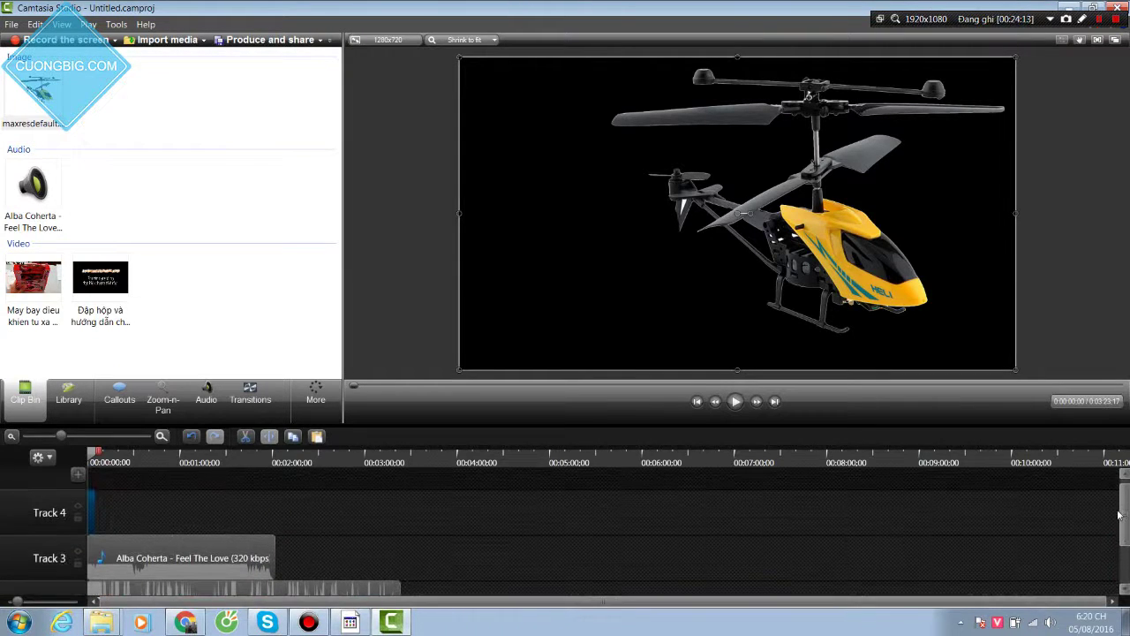
left_click_drag(95, 513, 280, 512)
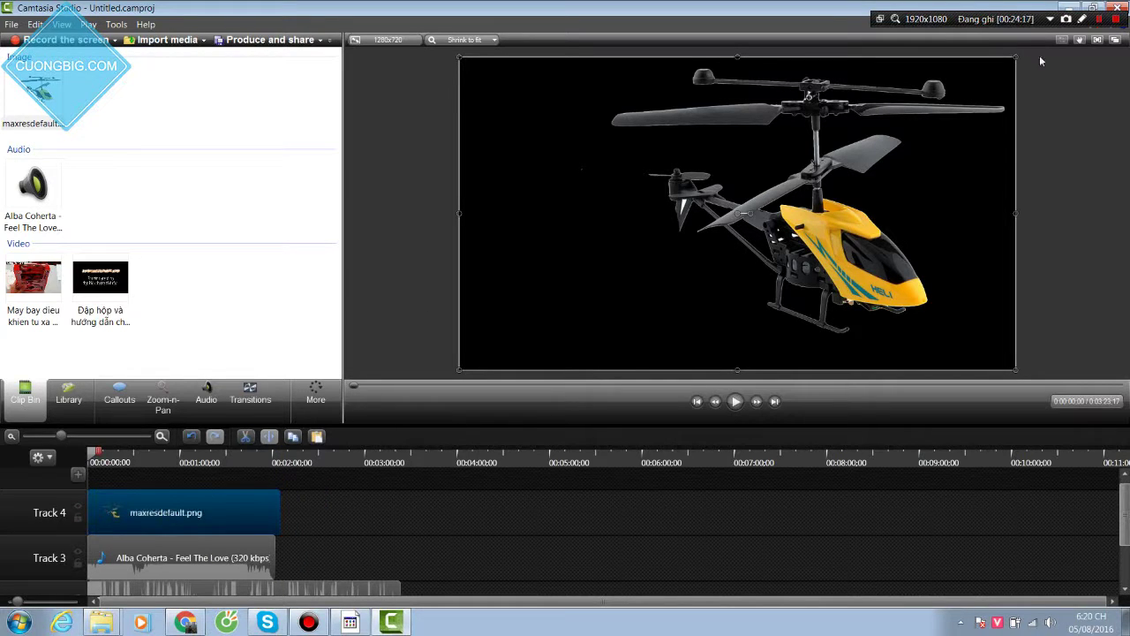
Shrink the helicopter image toward the lower left over the video and play to check it
left_click_drag(1016, 56, 904, 120)
left_click_drag(854, 156, 761, 200)
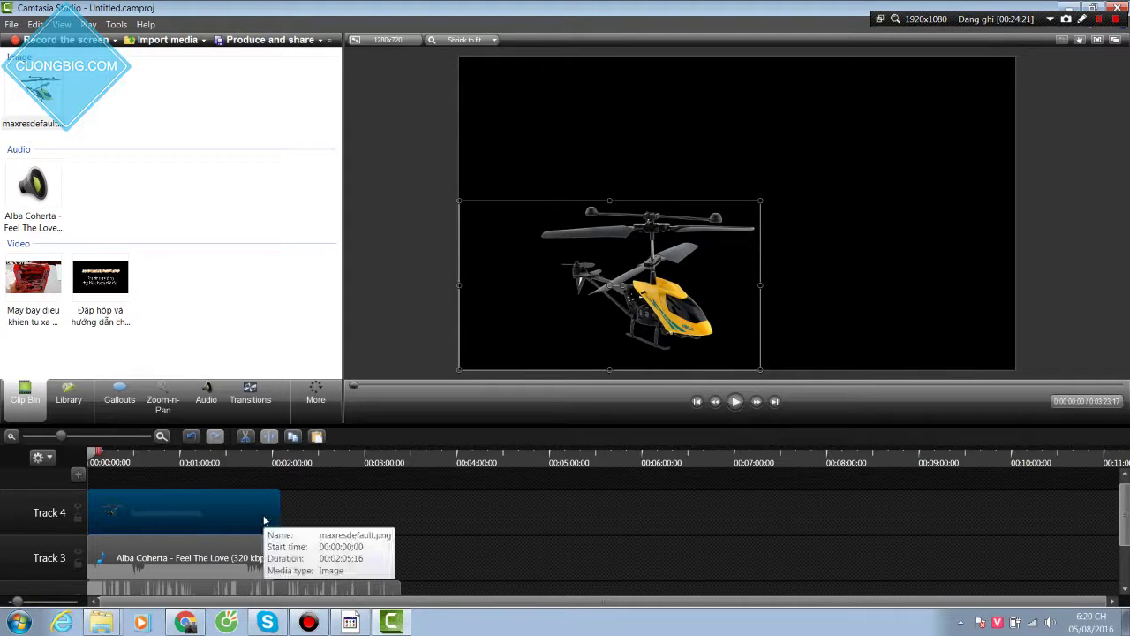
left_click(735, 401)
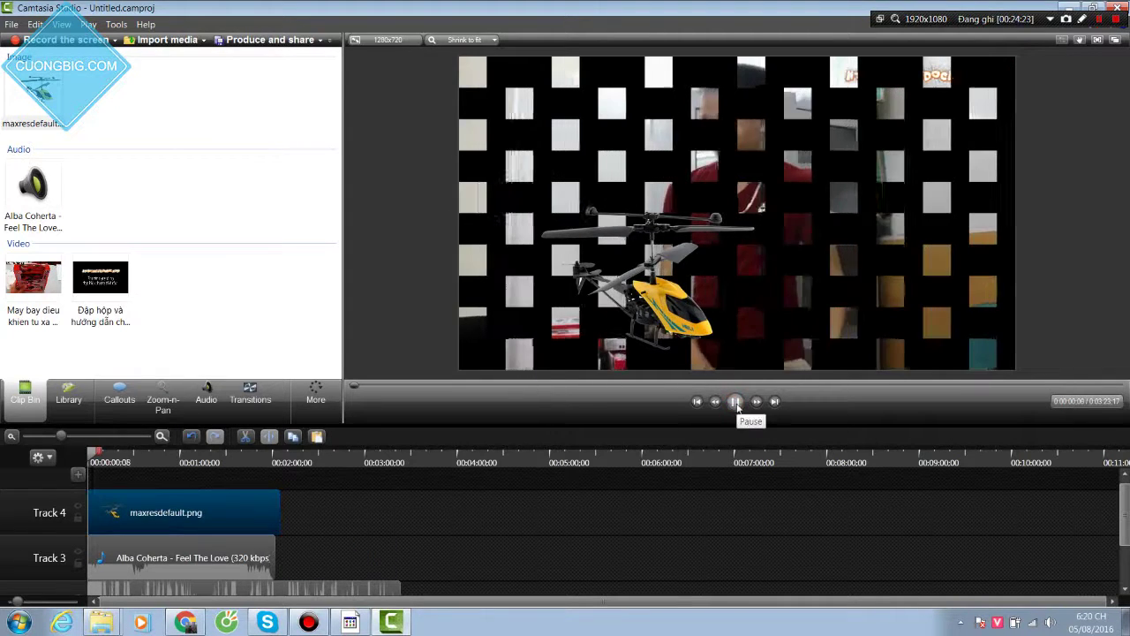
left_click(735, 401)
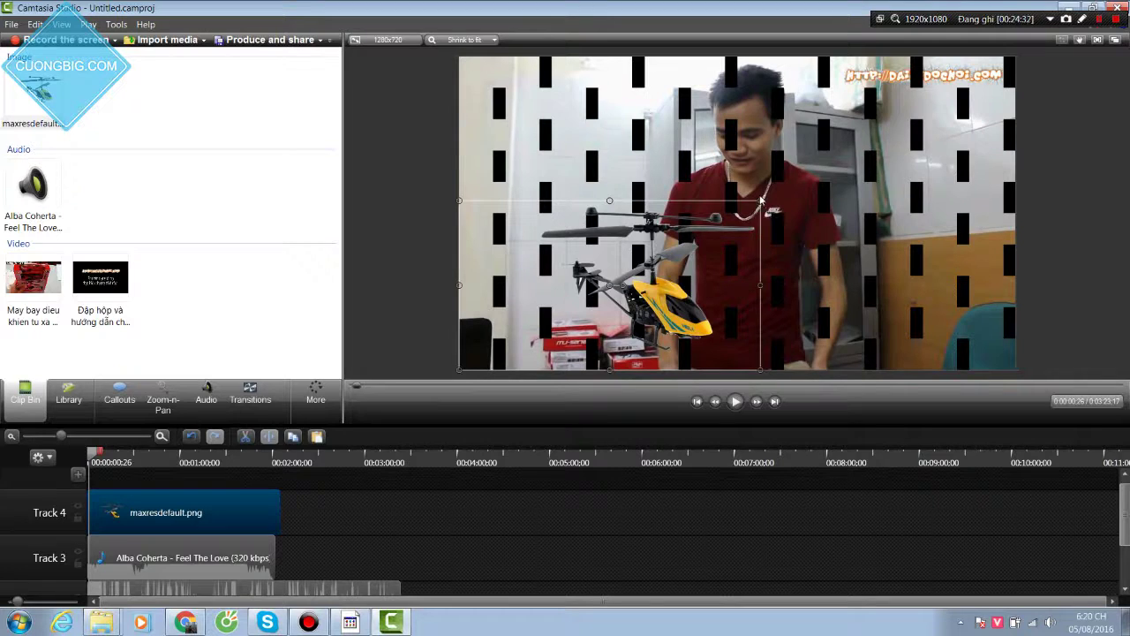
Shrink the helicopter image overlay and move it to the top-right corner
left_click_drag(760, 201, 698, 234)
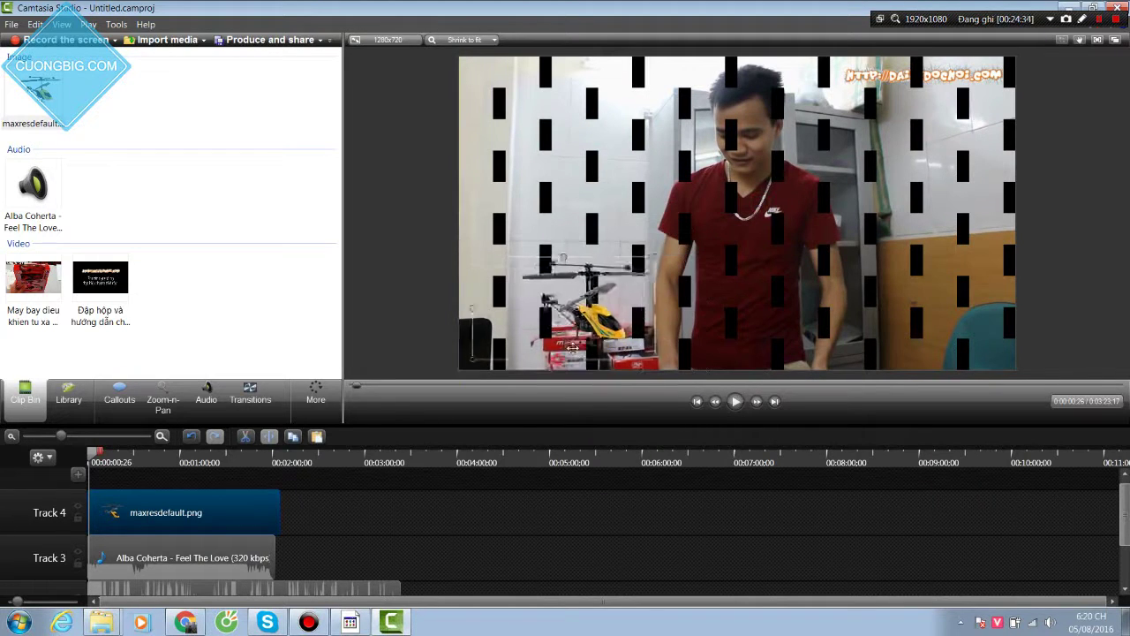
left_click_drag(587, 300, 939, 98)
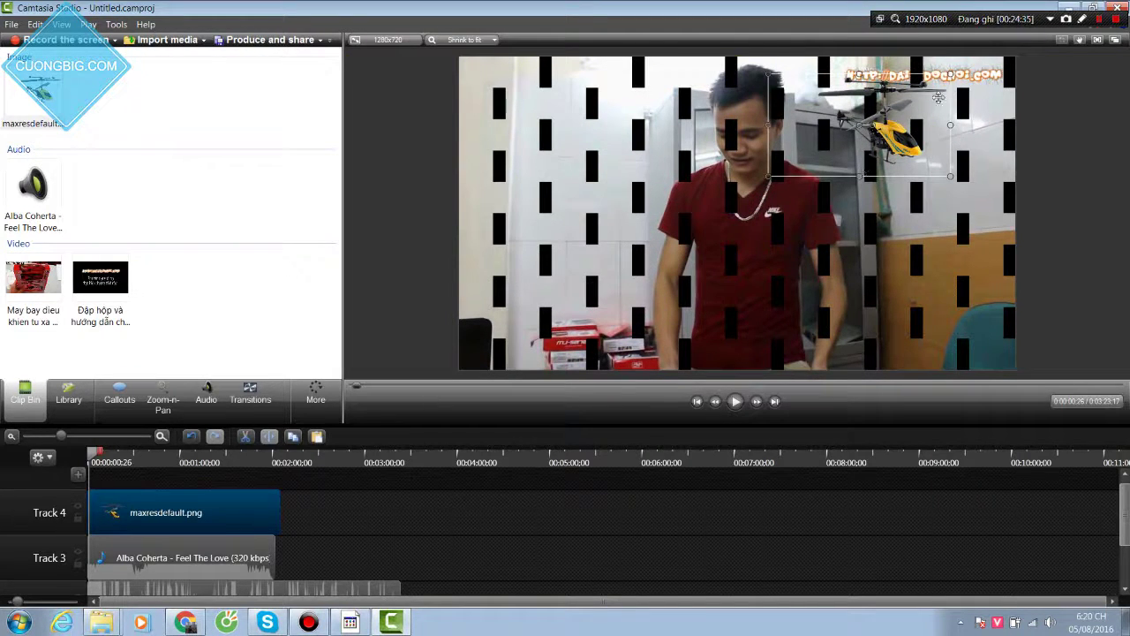
left_click_drag(897, 132, 949, 130)
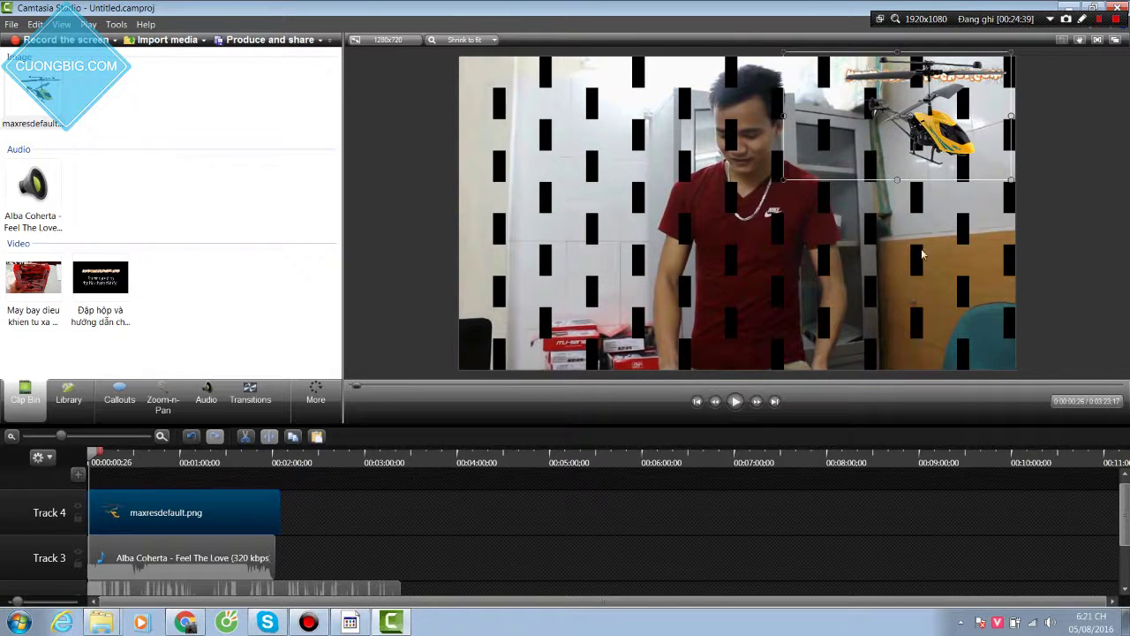
Preview playback, then move the helicopter overlay to the lower-left of the frame
left_click(736, 401)
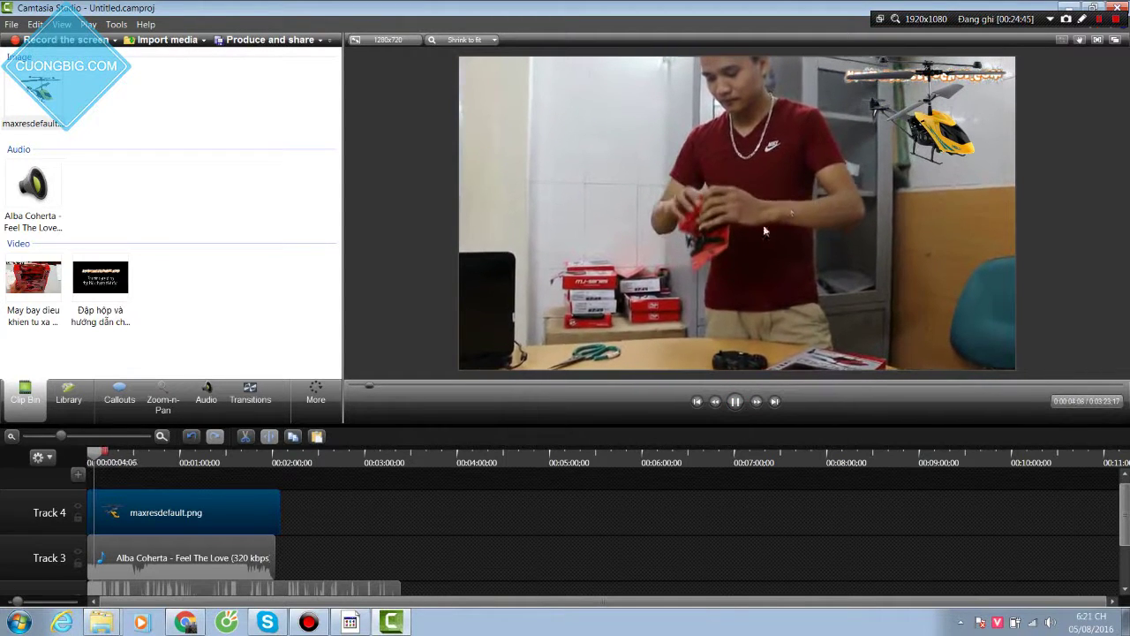
left_click(736, 401)
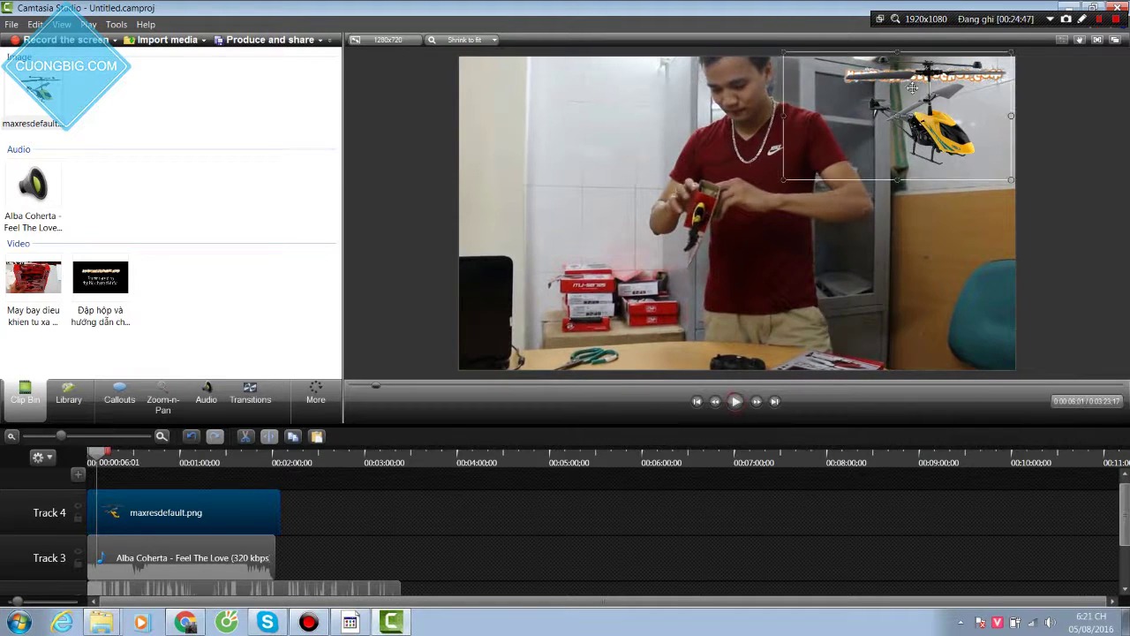
left_click_drag(941, 133, 562, 290)
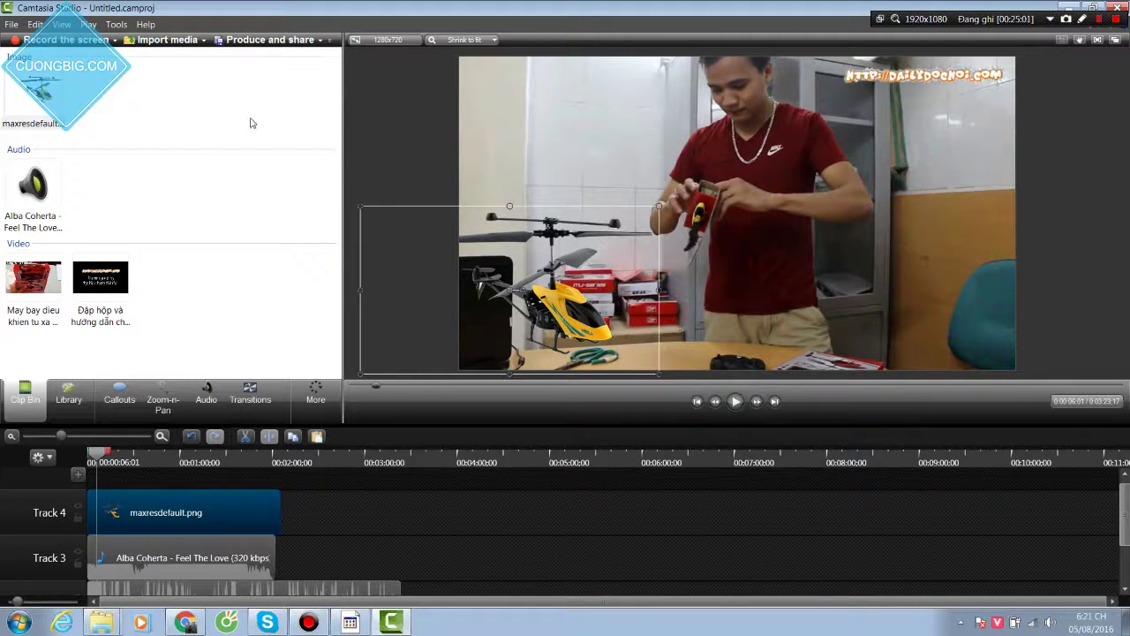
left_click(198, 555)
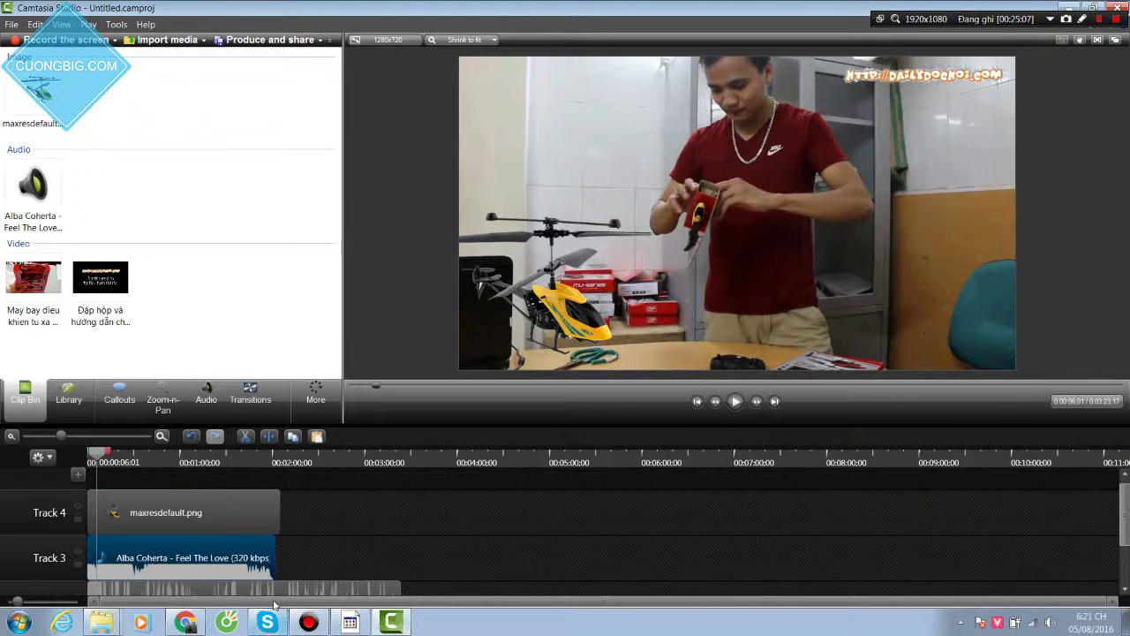
Add a shape callout and try the red sketched oval, star and line shapes
left_click(108, 414)
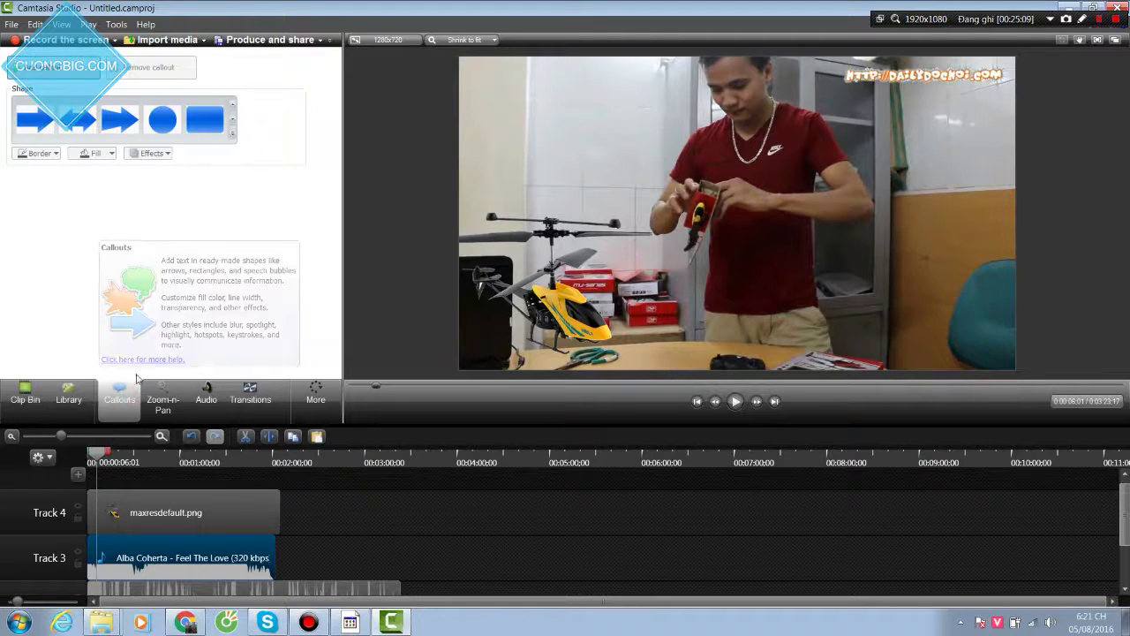
left_click(234, 138)
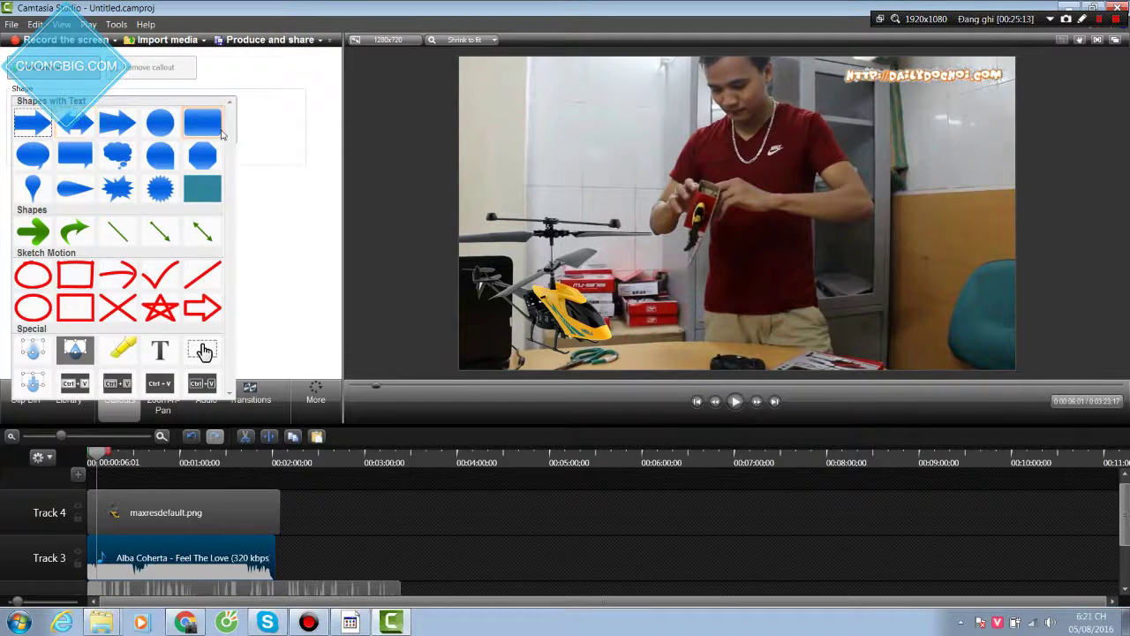
left_click(222, 134)
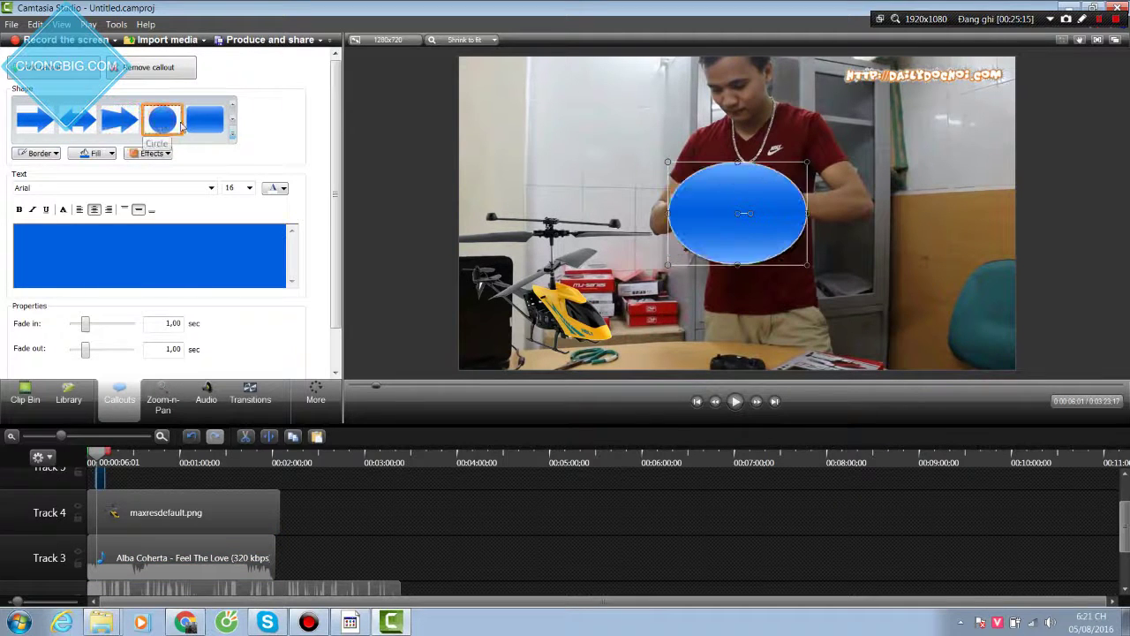
left_click(234, 139)
left_click(34, 275)
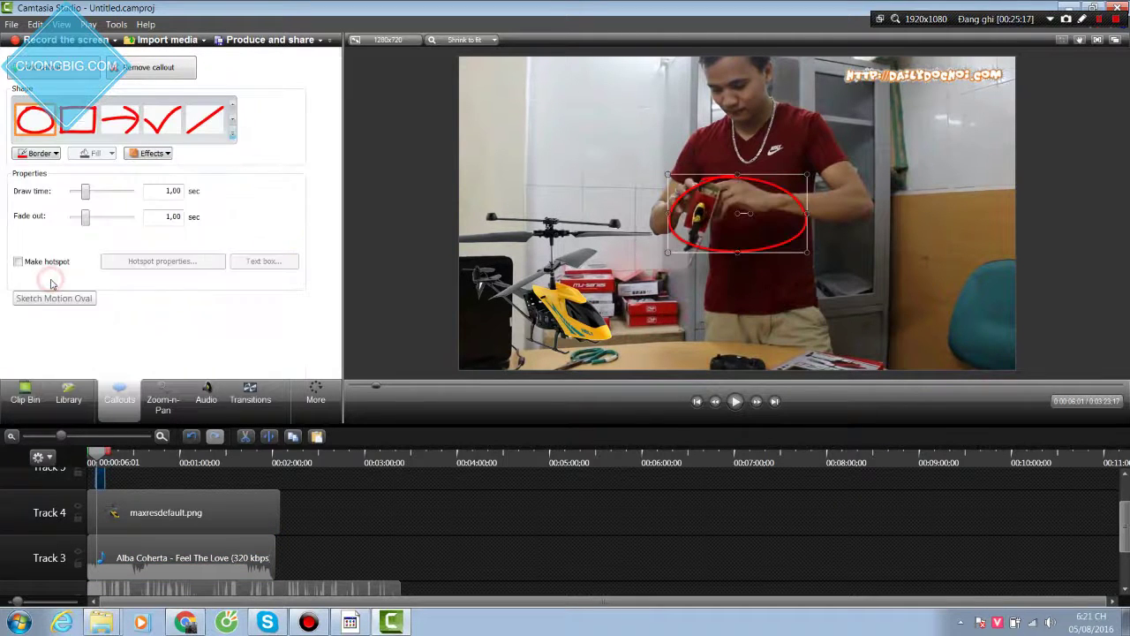
left_click(234, 135)
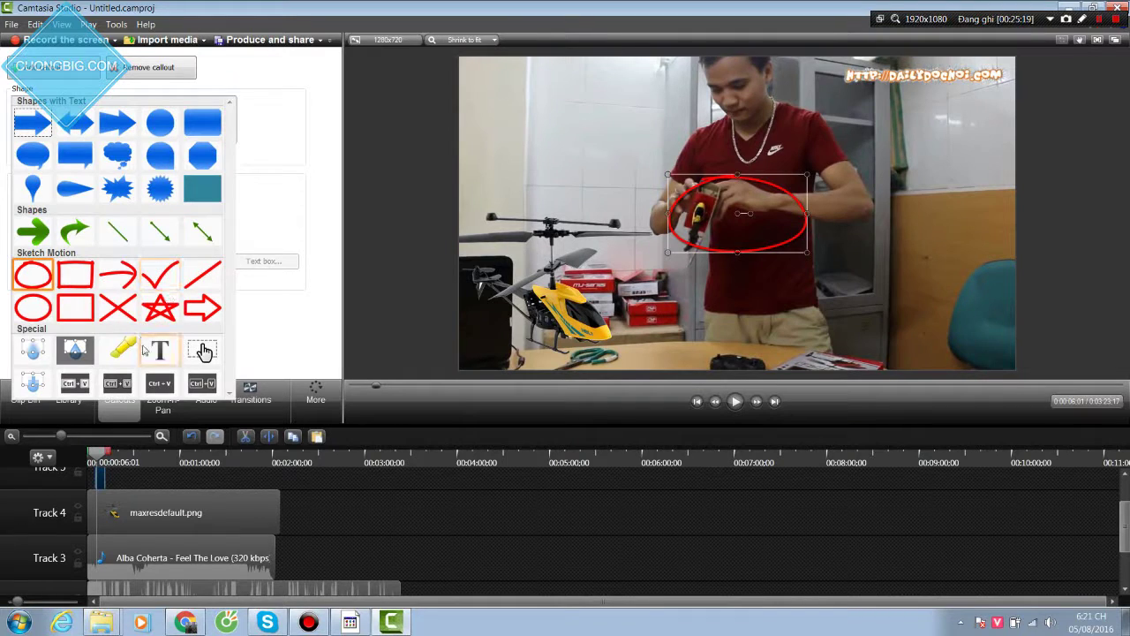
left_click(167, 315)
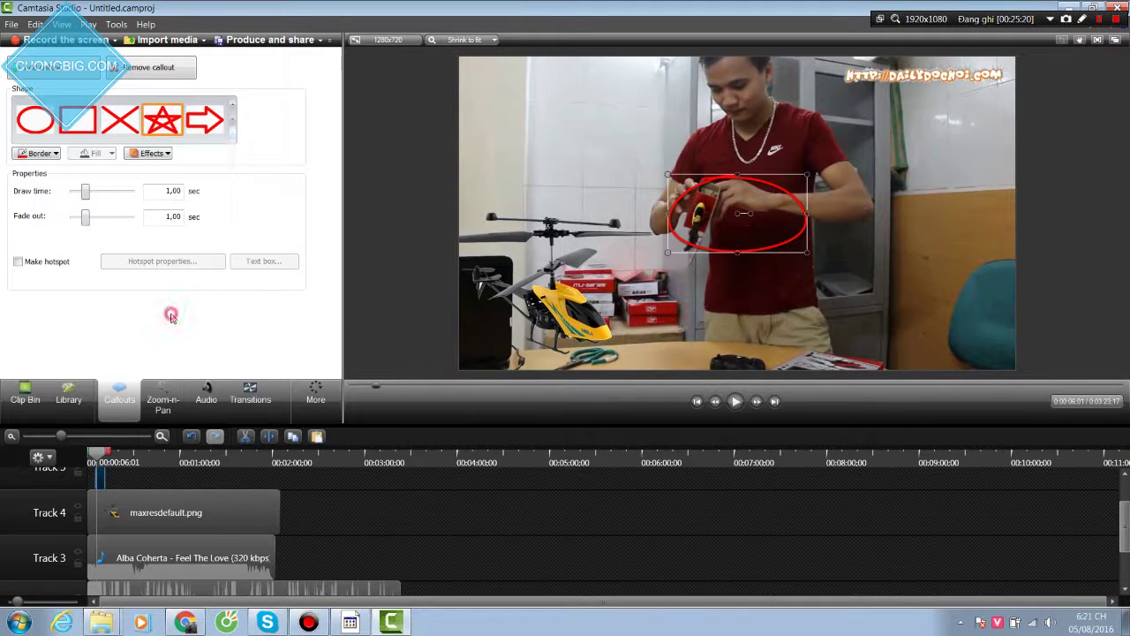
left_click(234, 137)
left_click(204, 272)
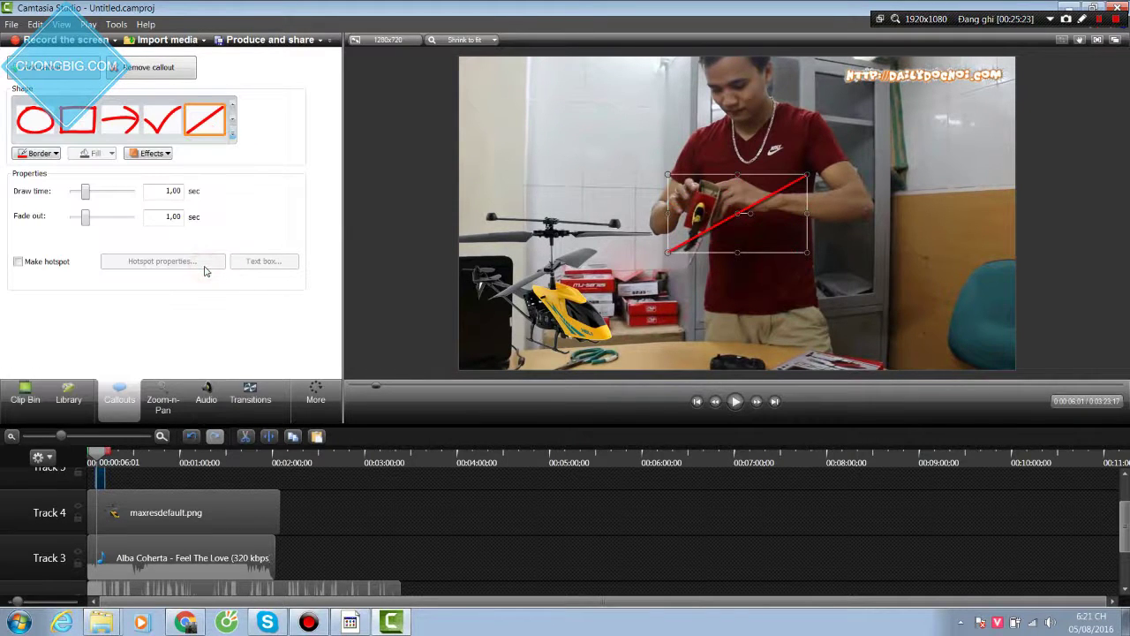
Switch to a blue rounded rectangle and reshape it into a thin top-right bar
left_click(233, 138)
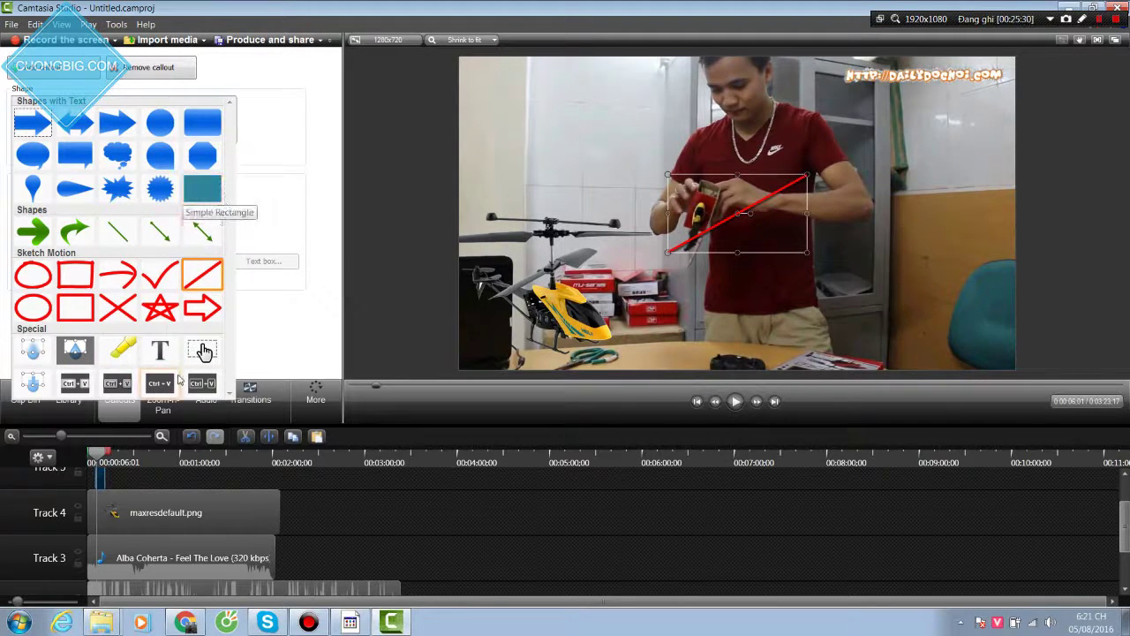
left_click(201, 126)
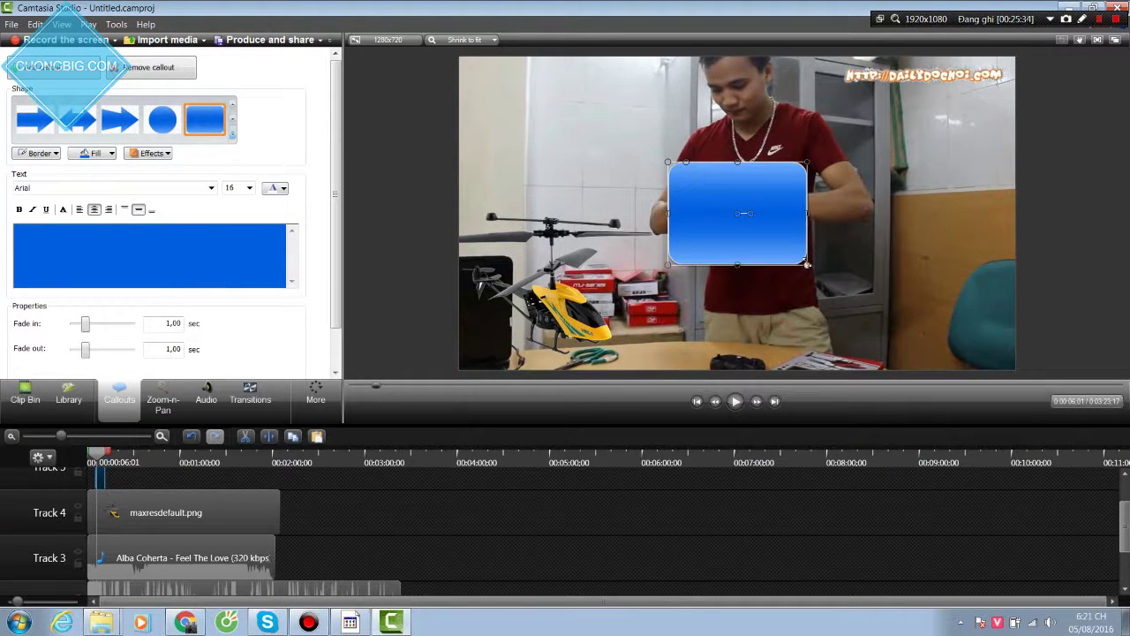
left_click_drag(806, 264, 925, 87)
mouse_move(995, 77)
left_mouse_down()
mouse_move(957, 72)
mouse_move(987, 76)
left_mouse_up()
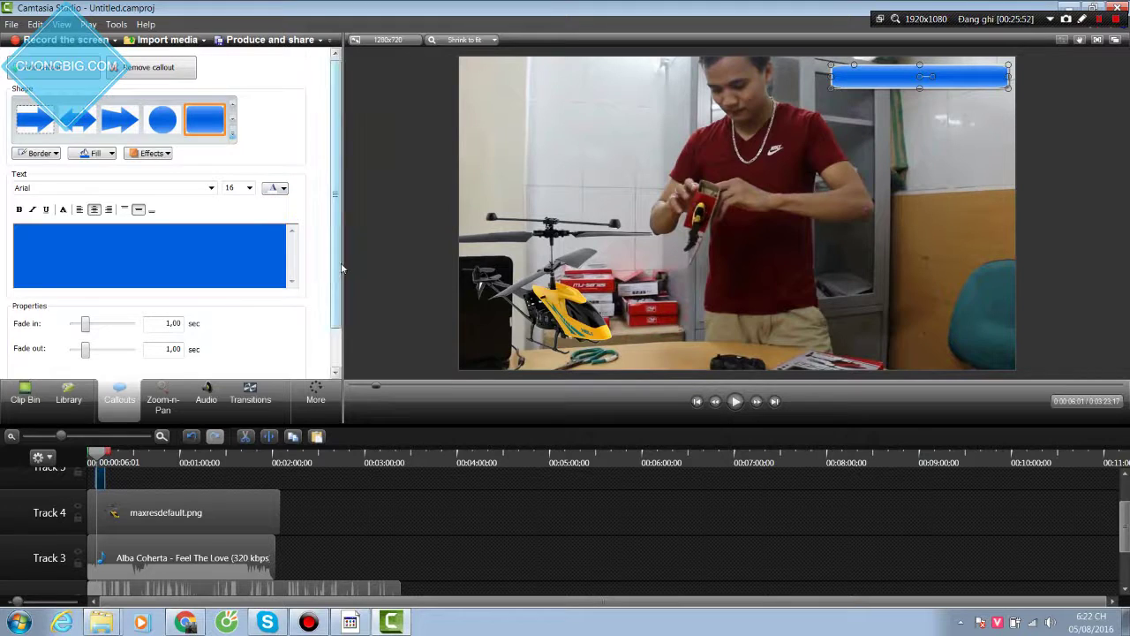
scroll(340, 309, "down", 2)
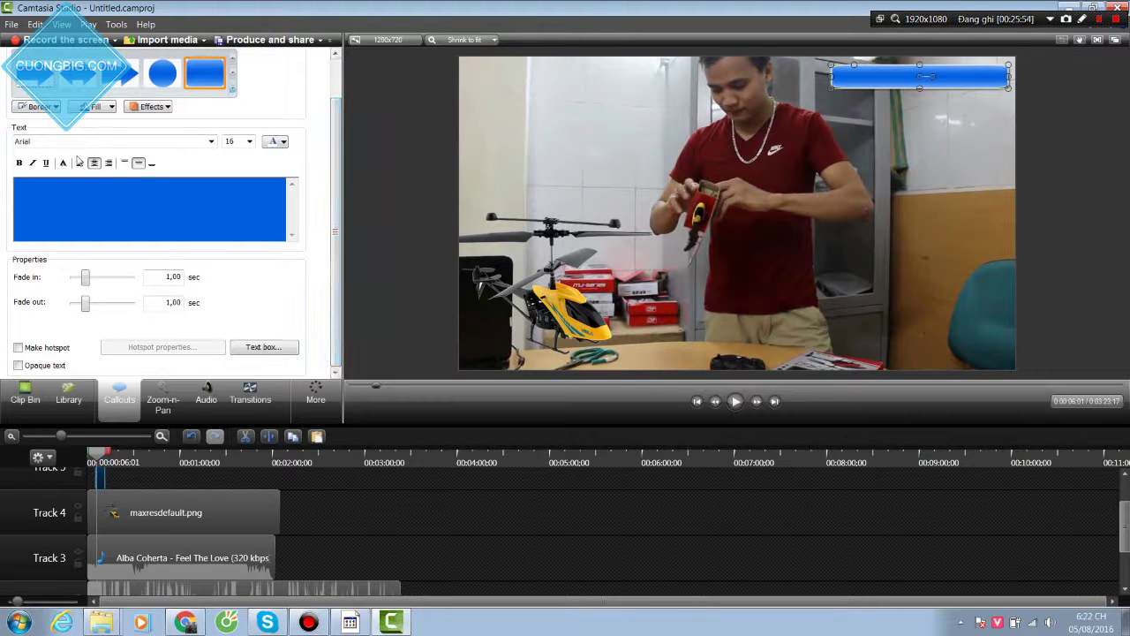
Try black and light blue fills, then fill the callout red
left_click(98, 107)
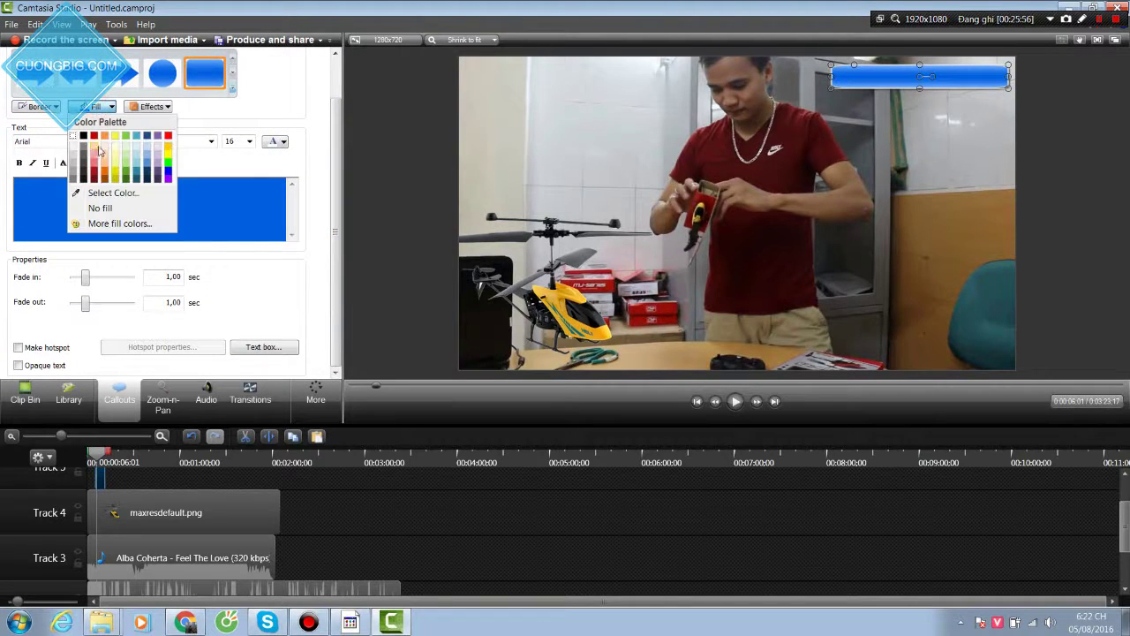
left_click(83, 135)
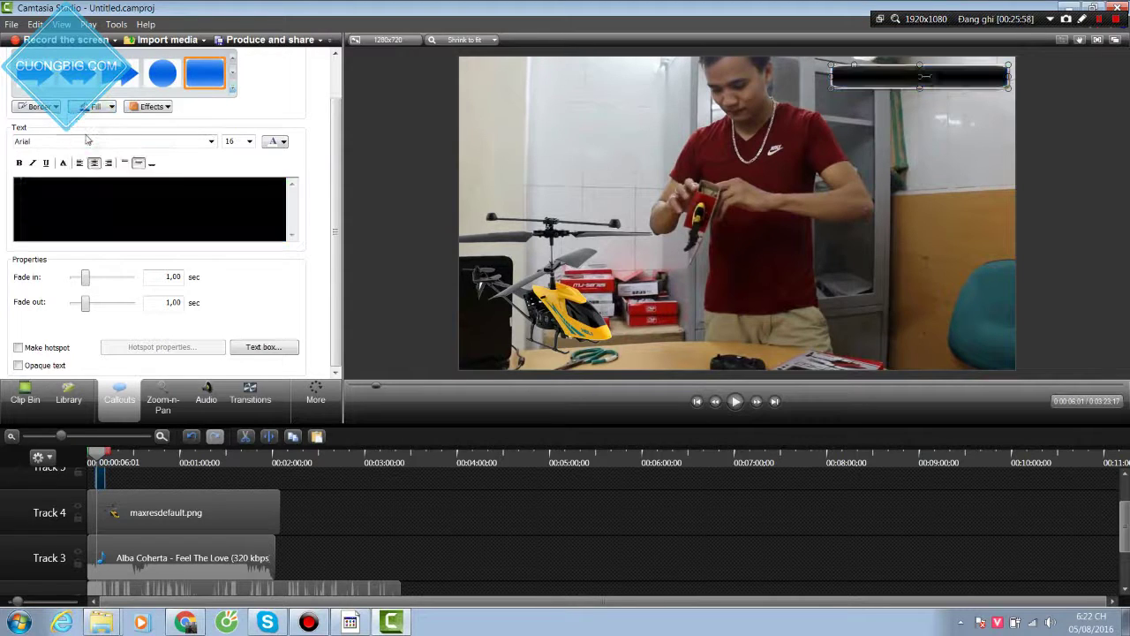
left_click(98, 106)
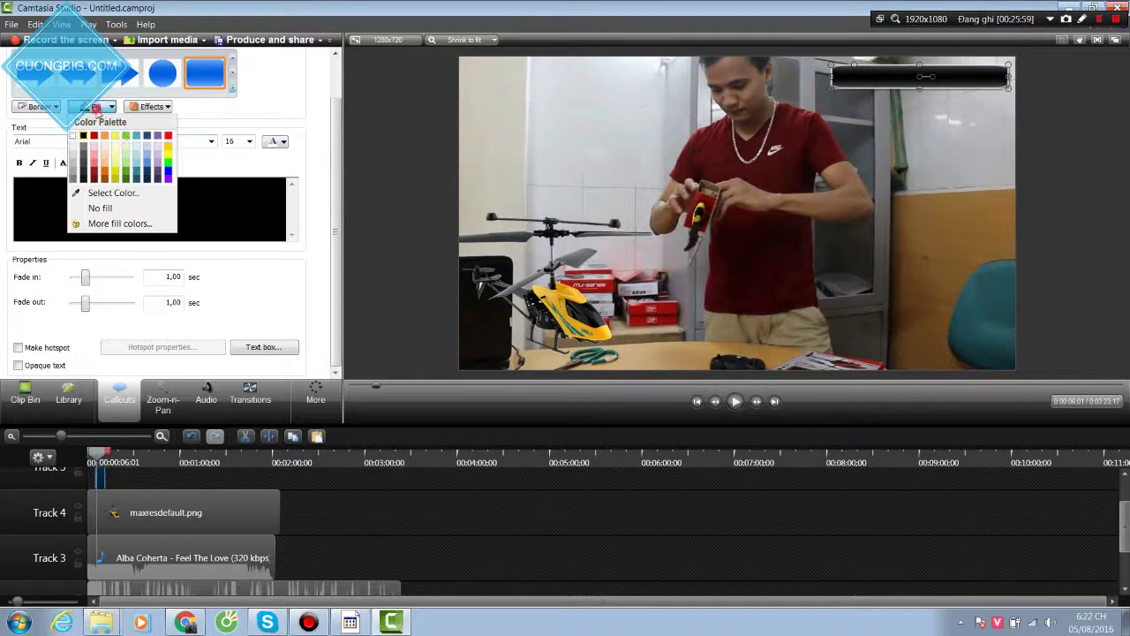
left_click(147, 151)
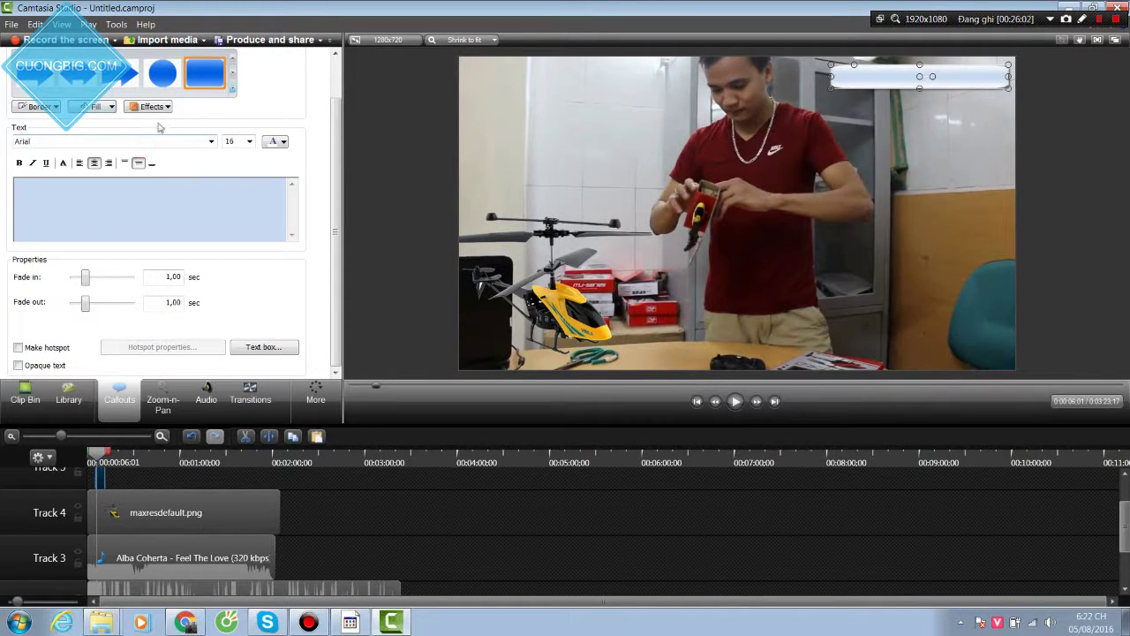
left_click(95, 106)
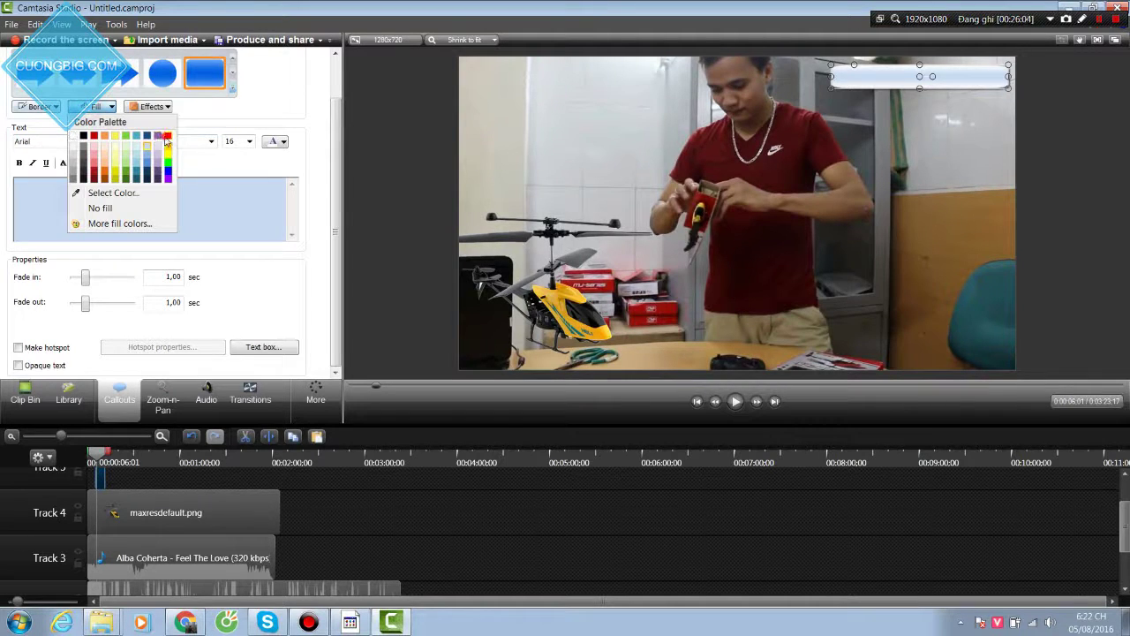
left_click(162, 138)
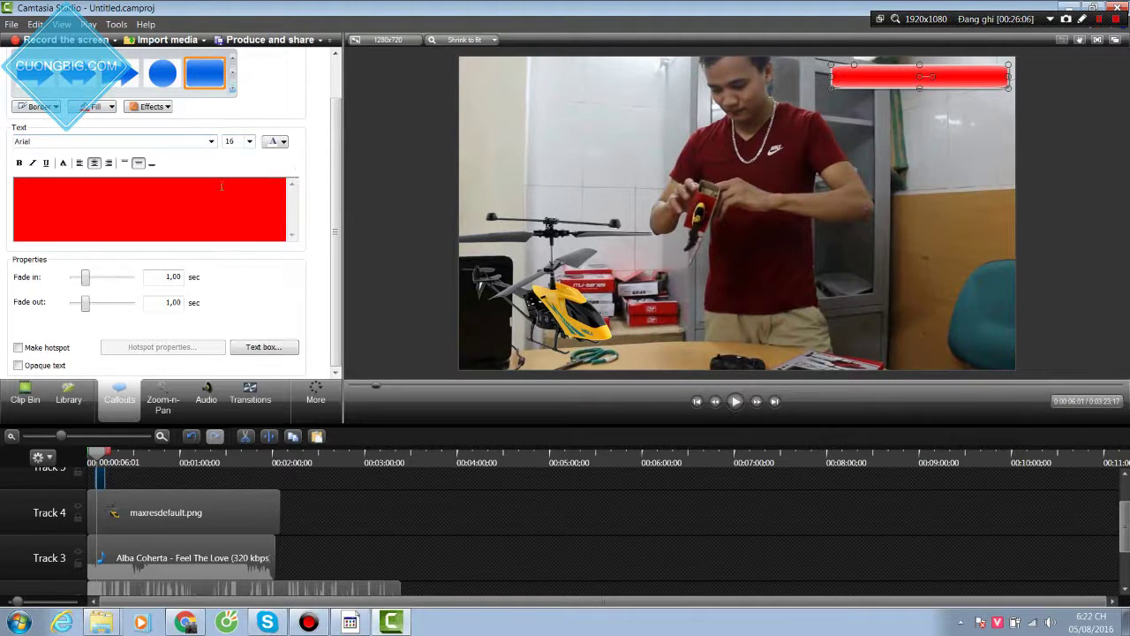
Make the callout text yellow and keep the Arial font
left_click(274, 142)
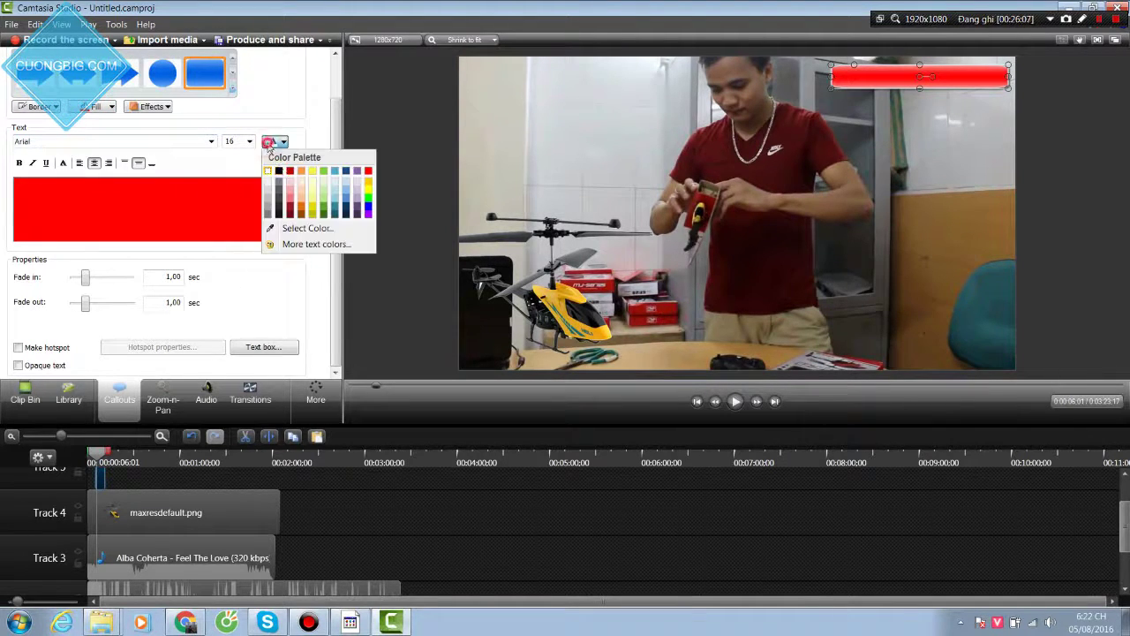
left_click(370, 196)
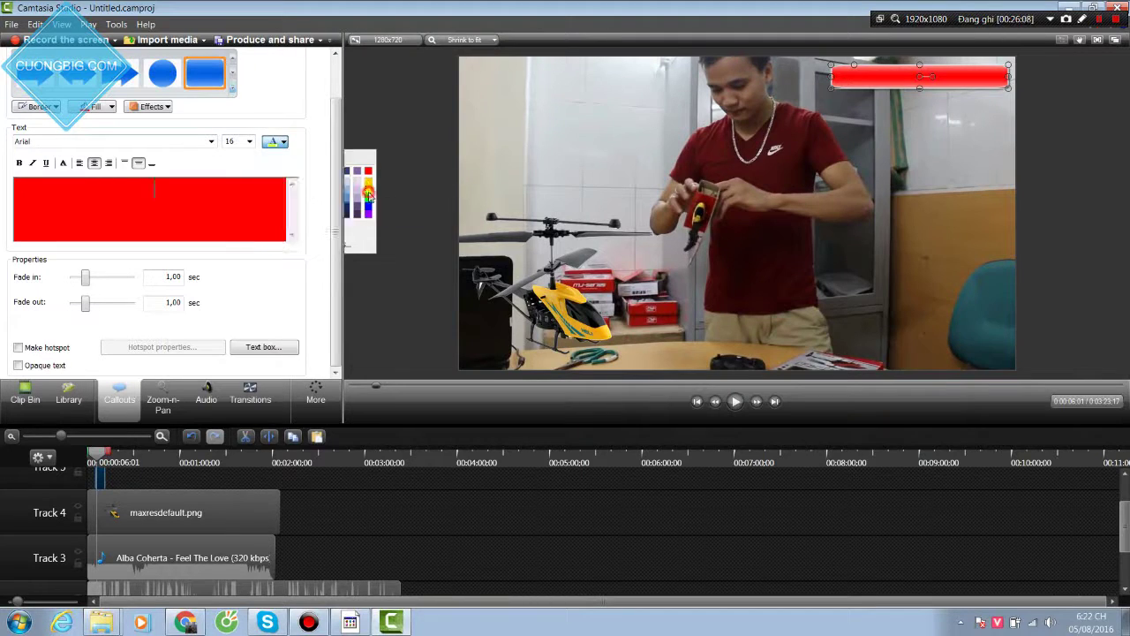
left_click(211, 141)
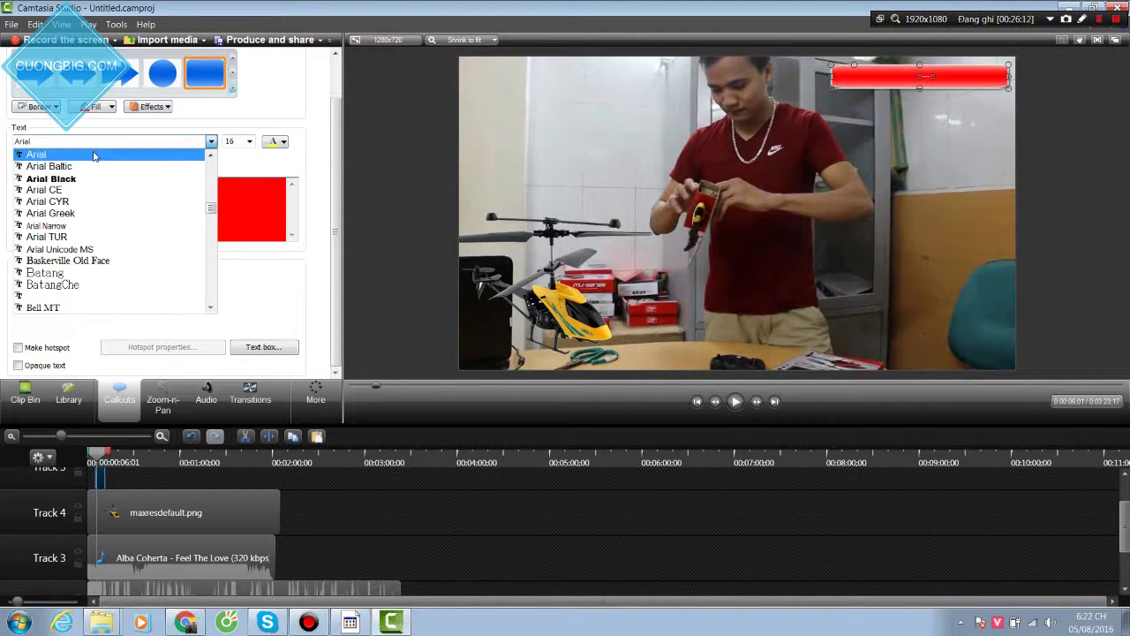
left_click_drag(211, 209, 212, 285)
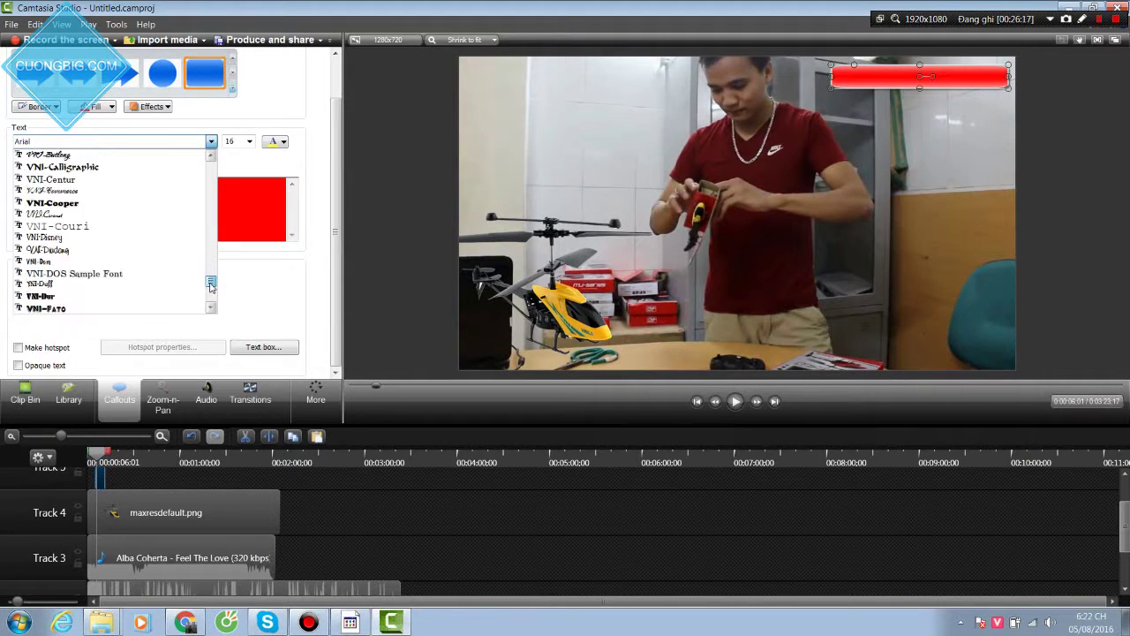
left_click(233, 226)
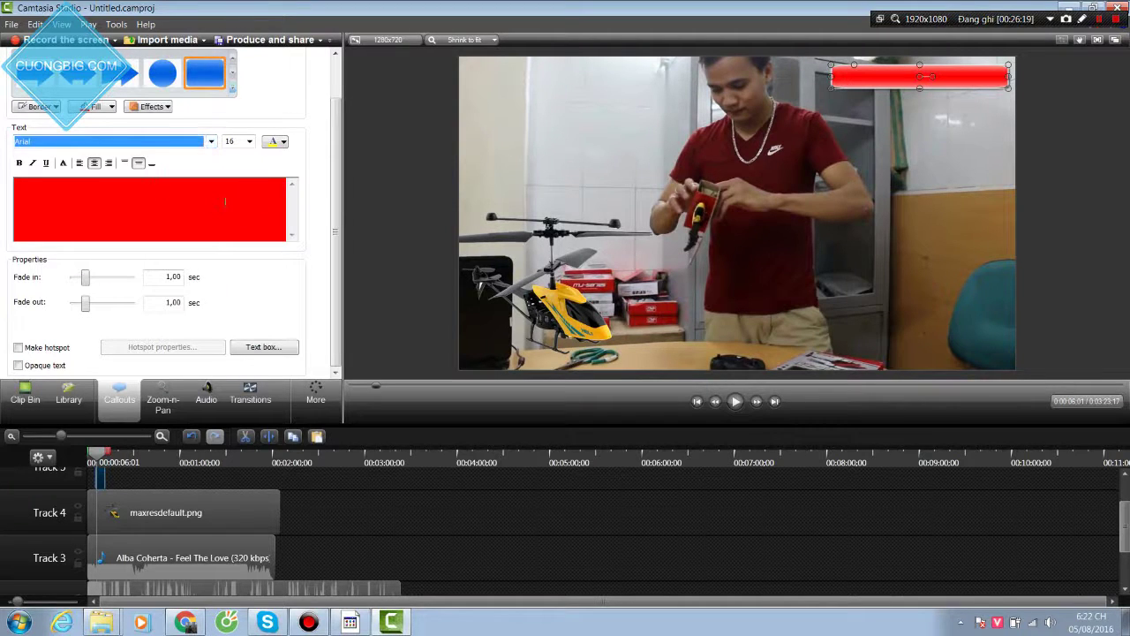
type("SD")
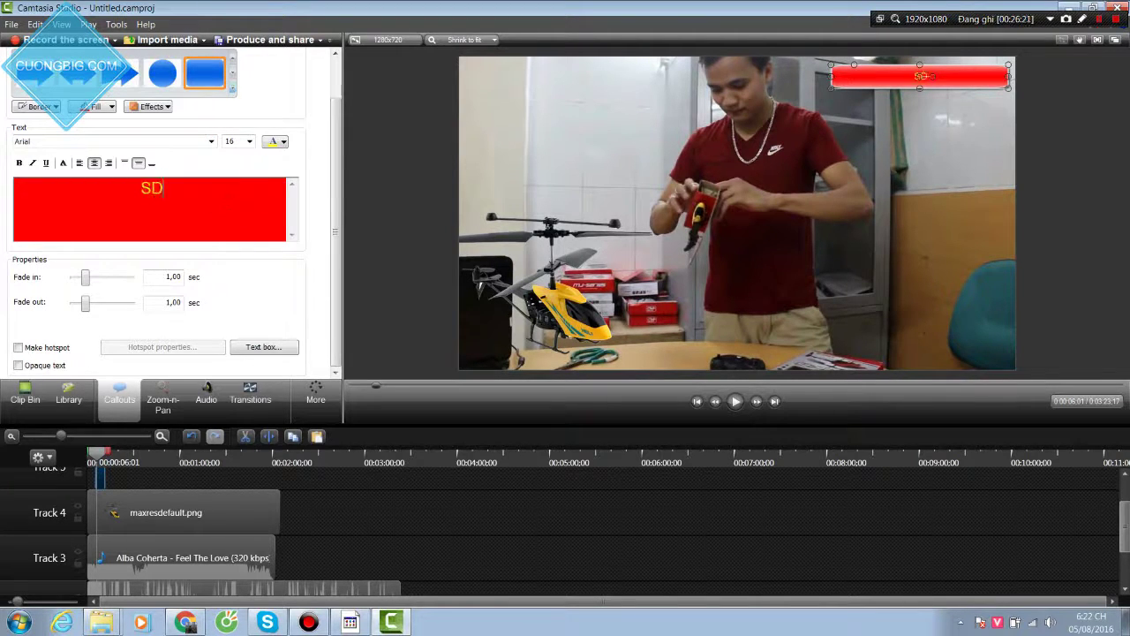
type("T \" 9")
key("BackSpace")
key("BackSpace")
key("BackSpace")
type(":\"")
key("BackSpace")
key("BackSpace")
key("BackSpace")
key("BackSpace")
key("BackSpace")
type("HTT")
key("BackSpace")
key("BackSpace")
key("BackSpace")
type("Http://cuongb")
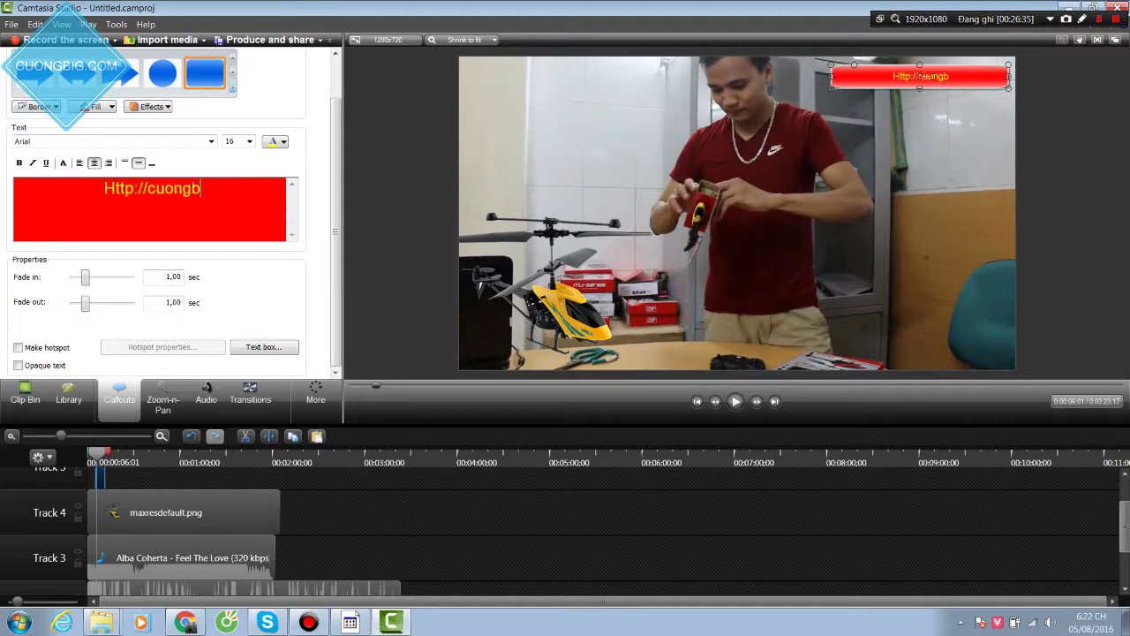
type("ig.com")
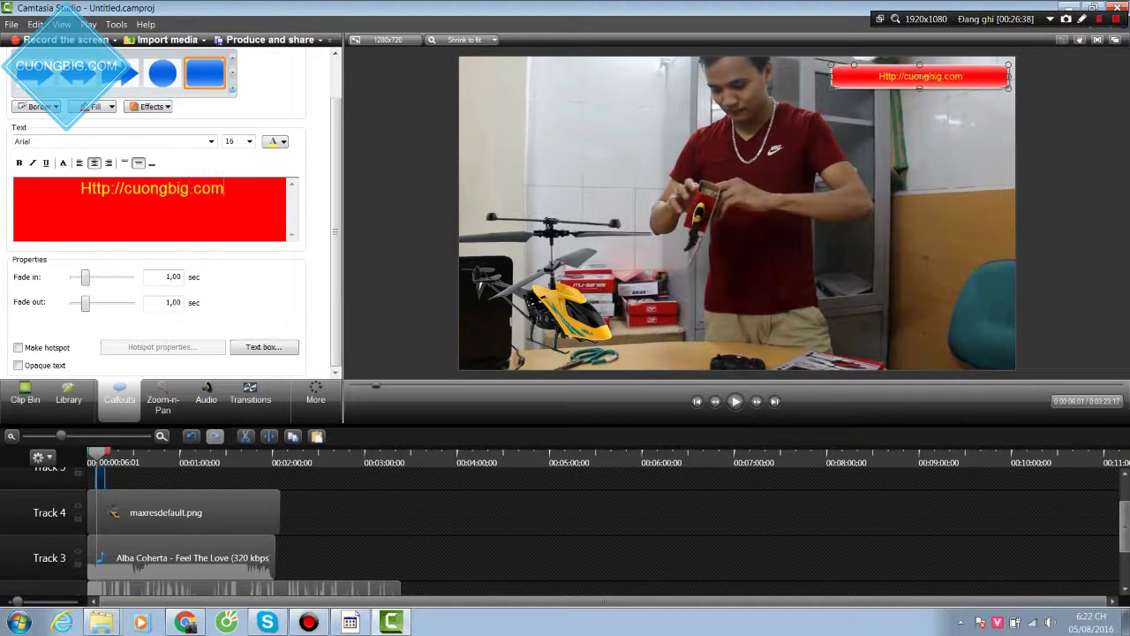
Set the URL text to size 20, then 22, and deselect the callout
key("ctrl+a")
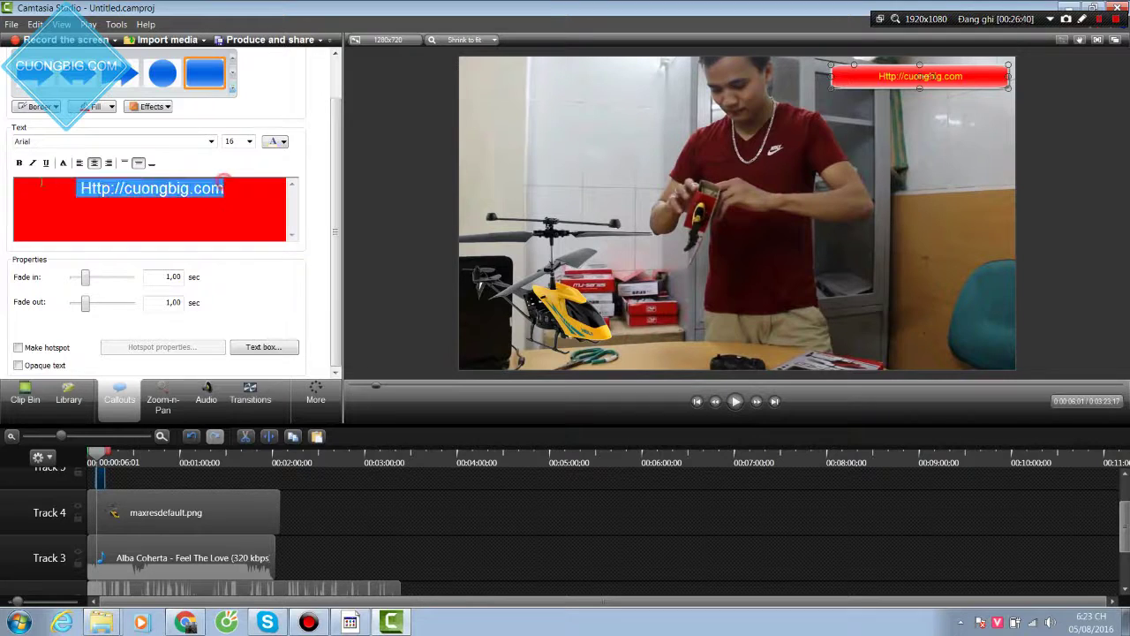
left_click(250, 142)
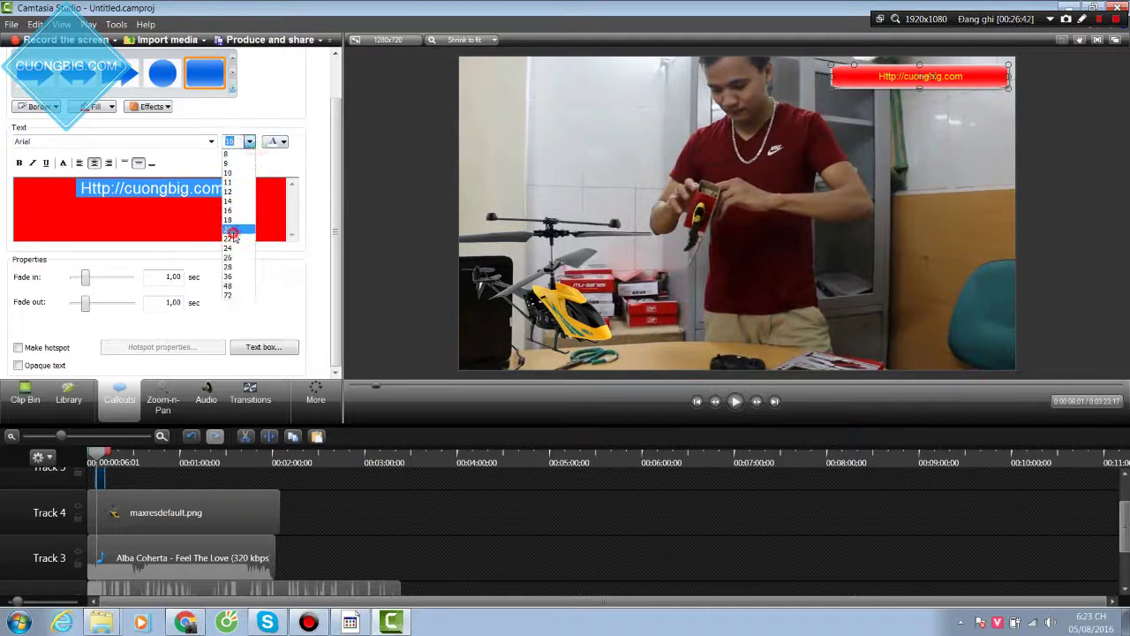
left_click(234, 229)
left_click(250, 141)
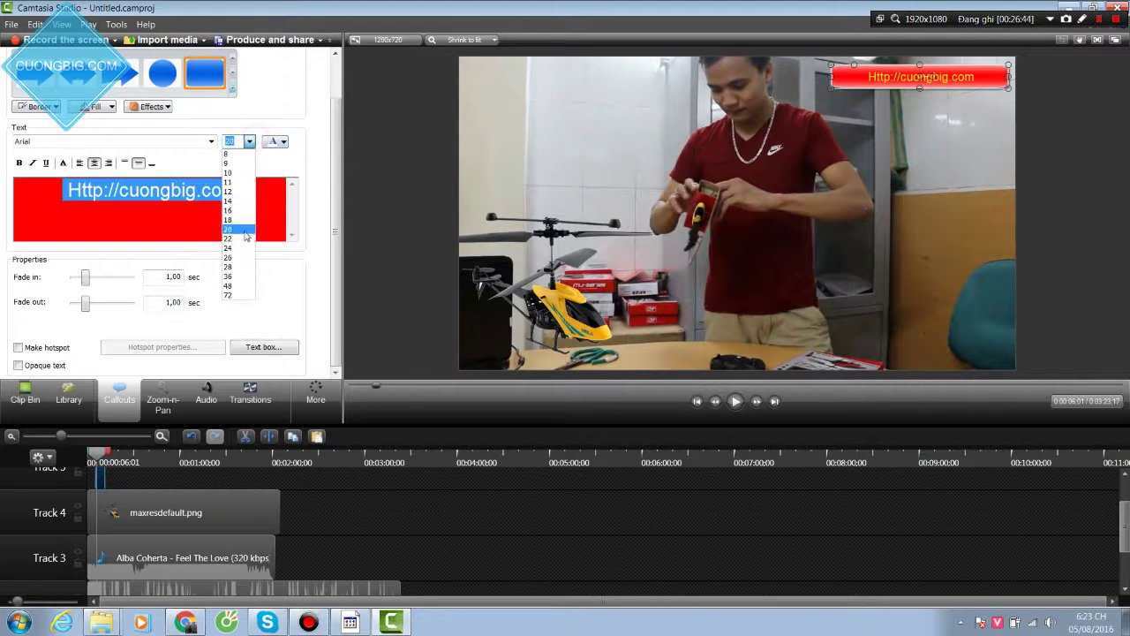
left_click(250, 223)
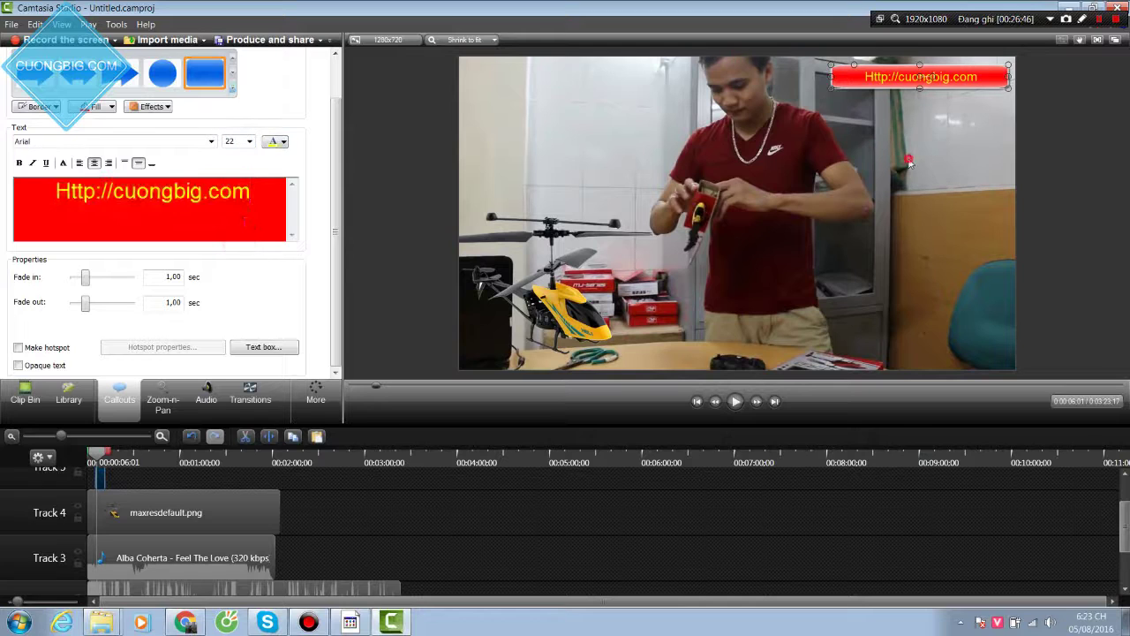
left_click(1088, 125)
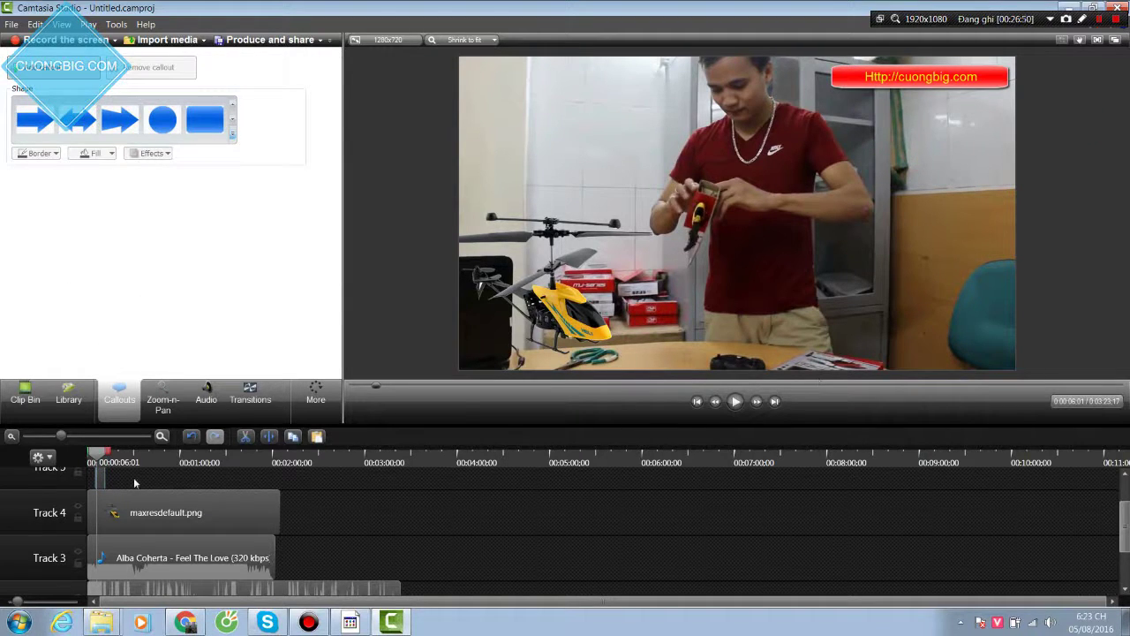
Stretch the URL callout clip to span 0:00–2:00 and play to check it
left_click(103, 477)
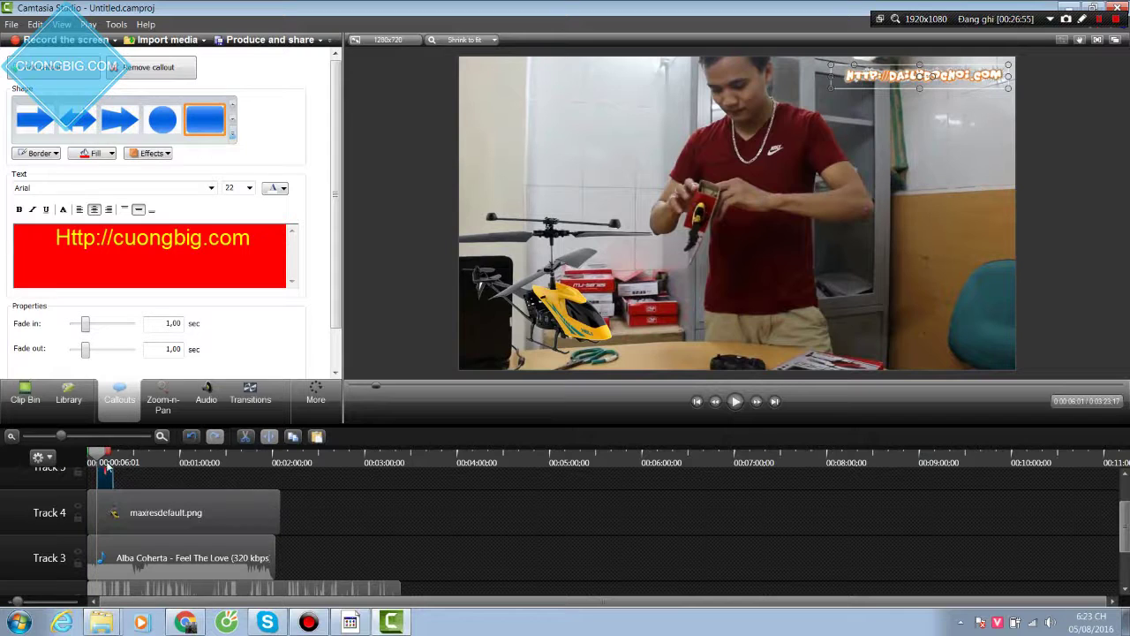
left_click(113, 463)
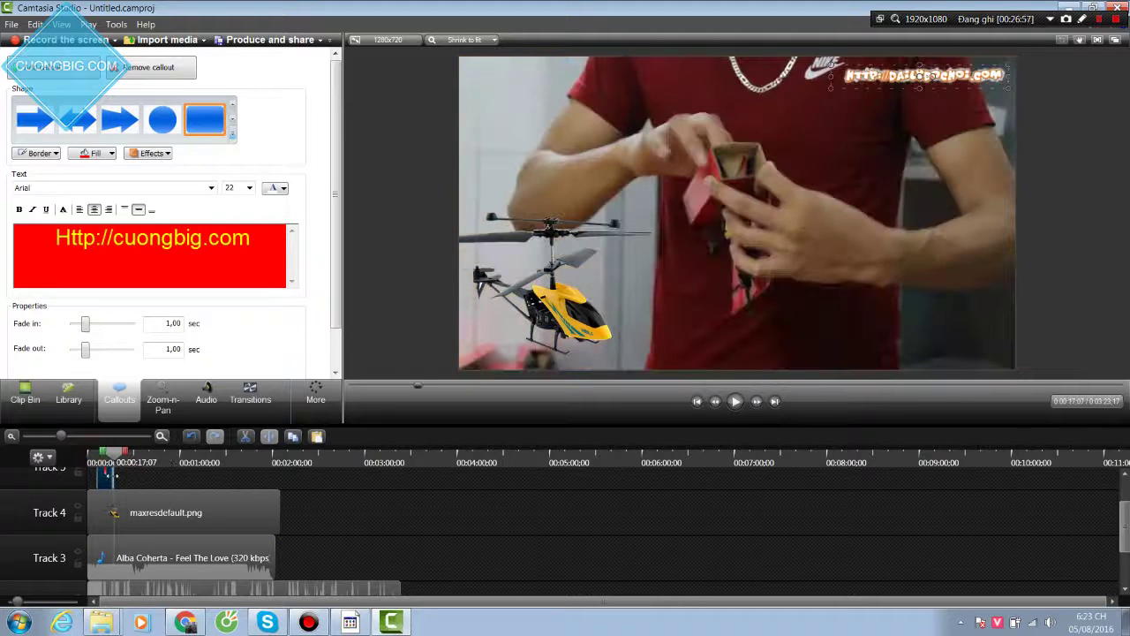
left_click_drag(108, 475, 279, 486)
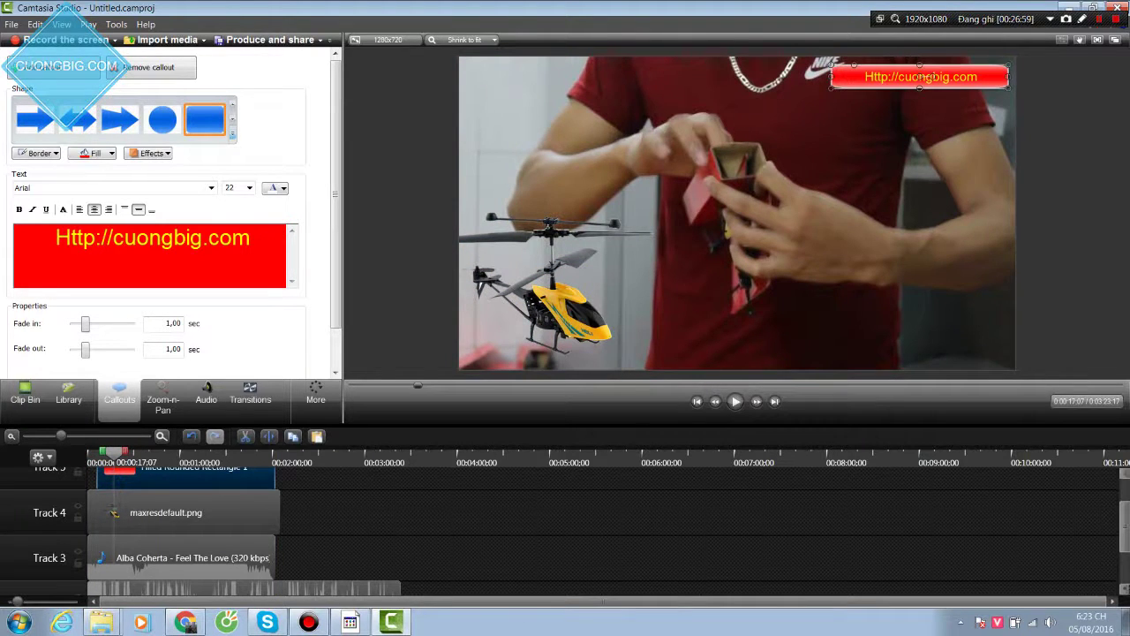
left_click_drag(1125, 535, 1125, 517)
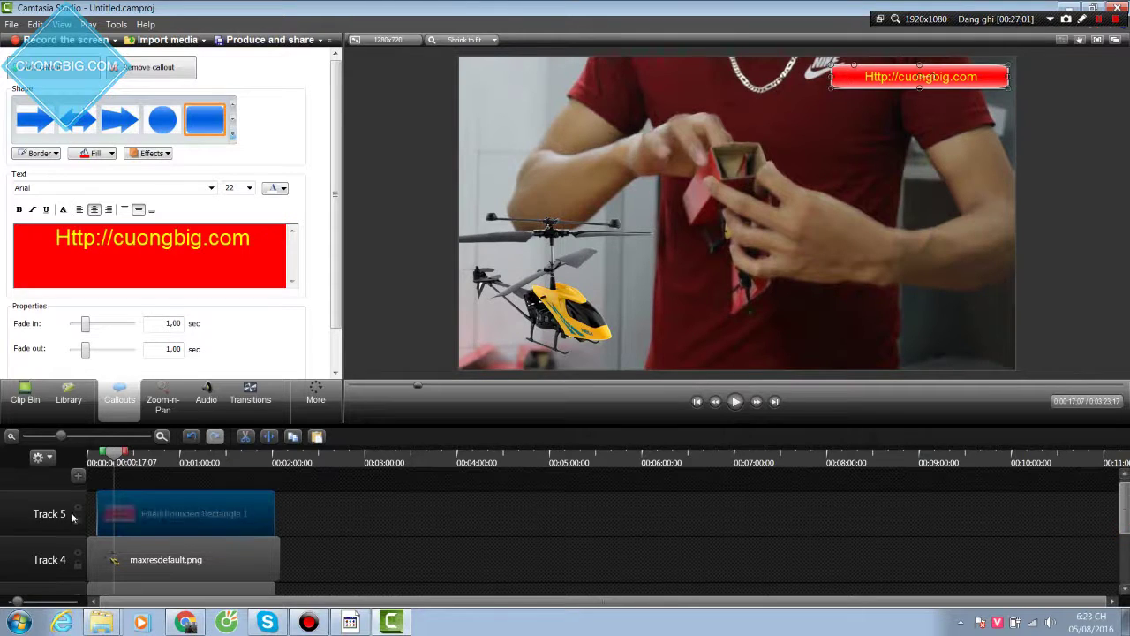
left_click_drag(98, 513, 88, 465)
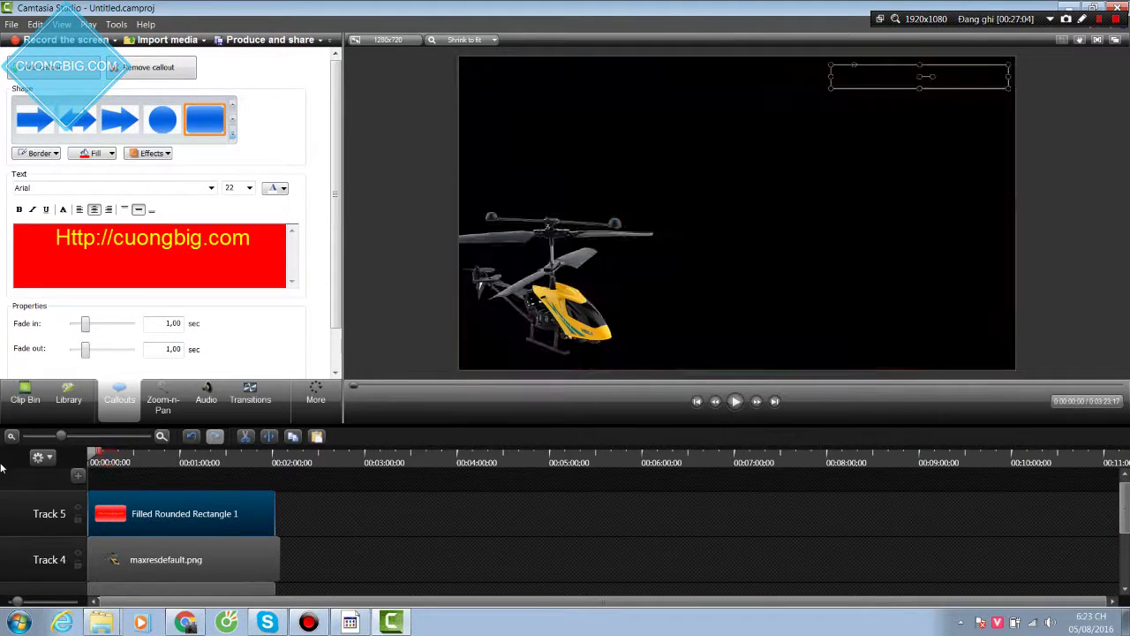
left_click(737, 401)
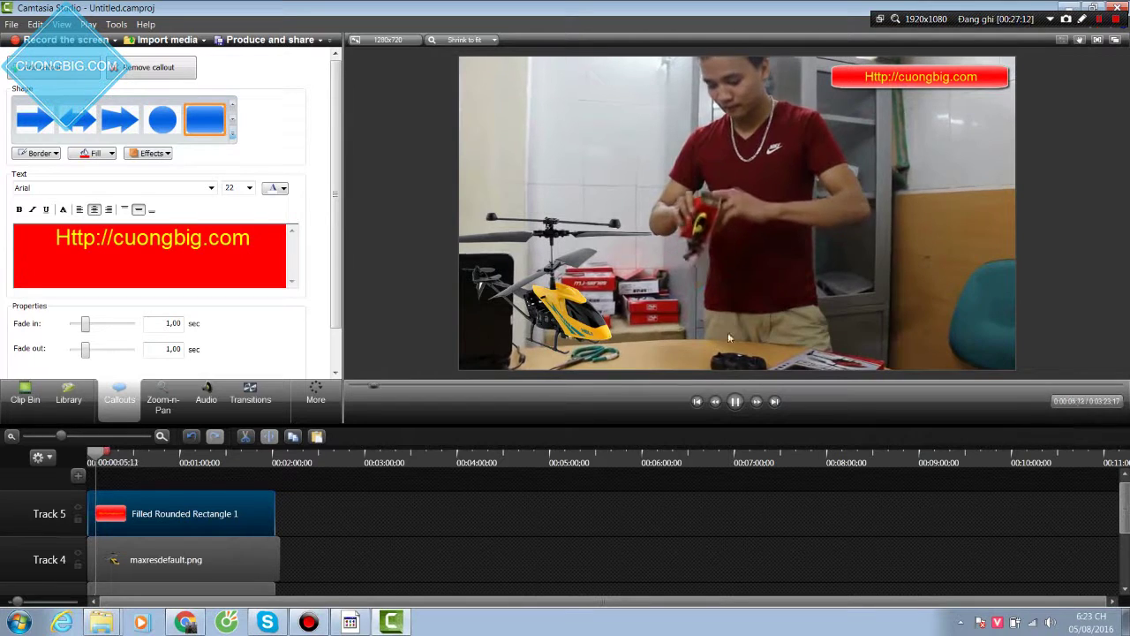
left_click(735, 401)
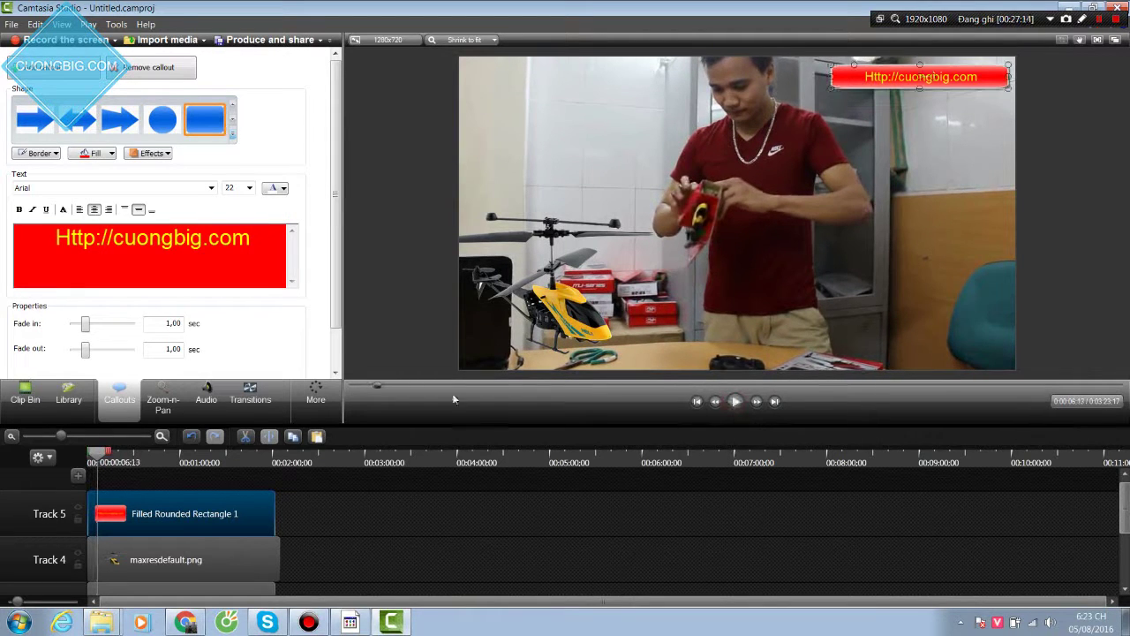
Return to the video start and add a plain text-only callout from the gallery
left_click_drag(99, 465, 15, 468)
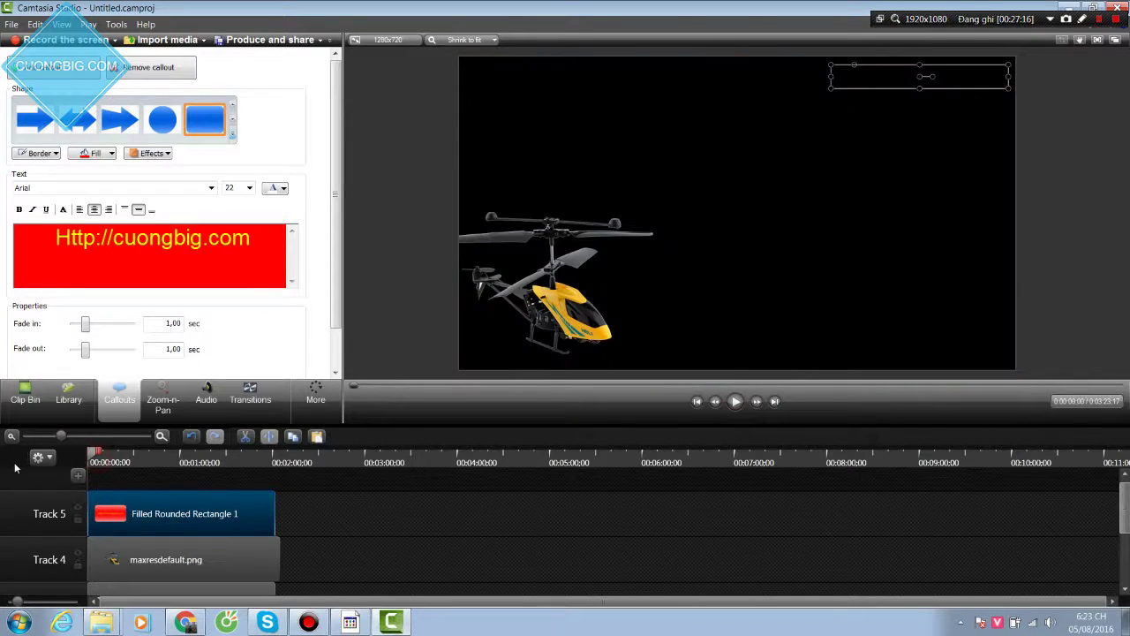
scroll(327, 239, "down", 2)
scroll(322, 203, "up", 2)
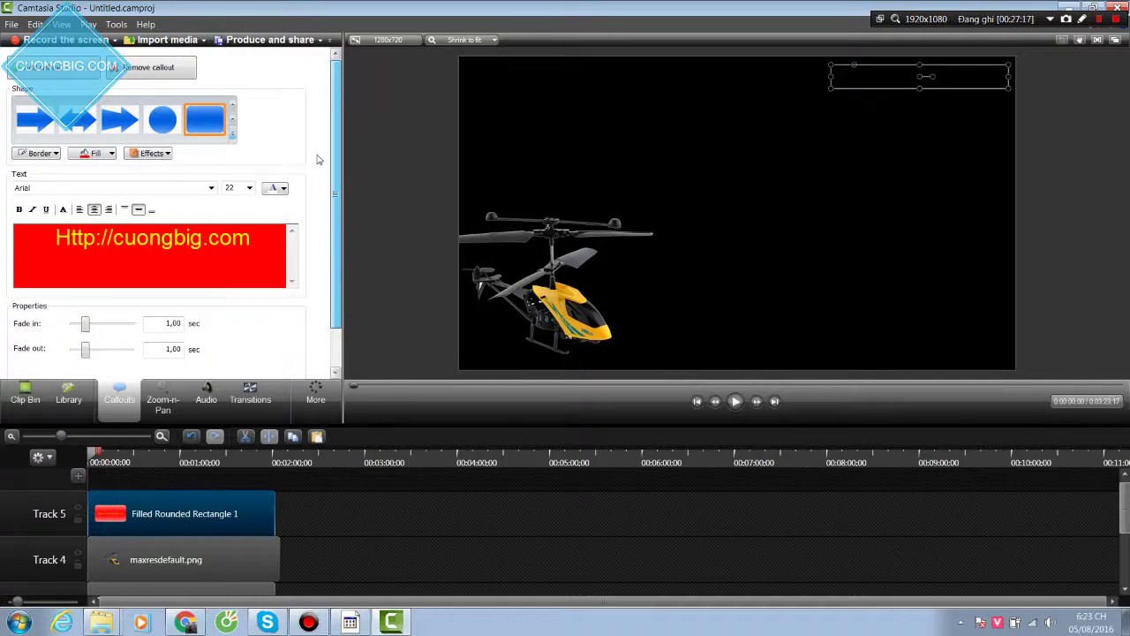
left_click(233, 133)
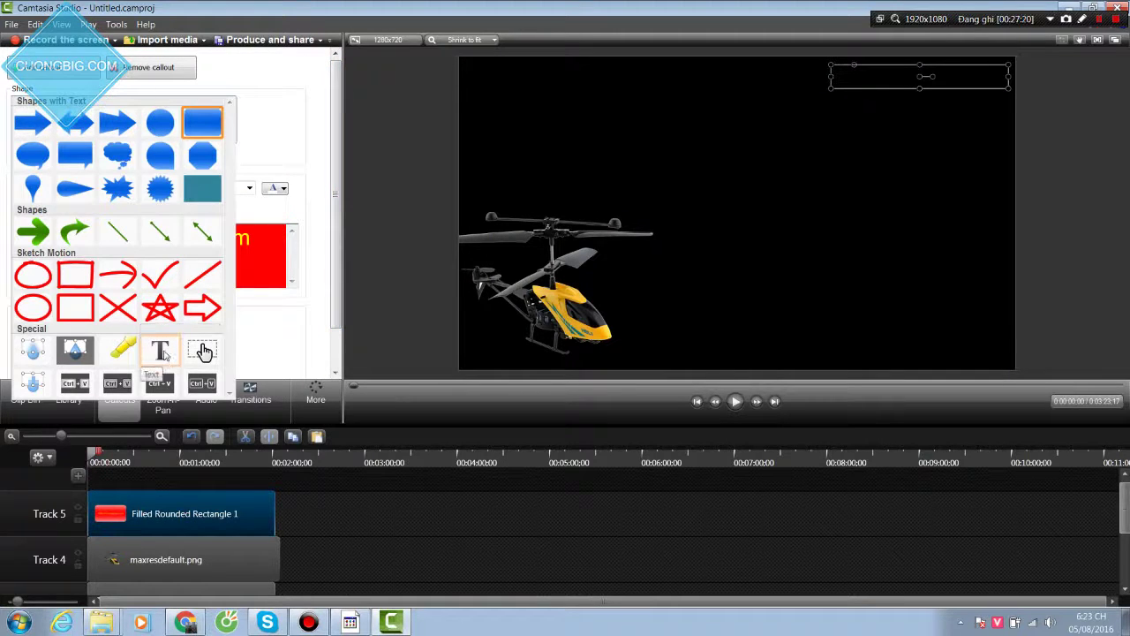
left_click(160, 351)
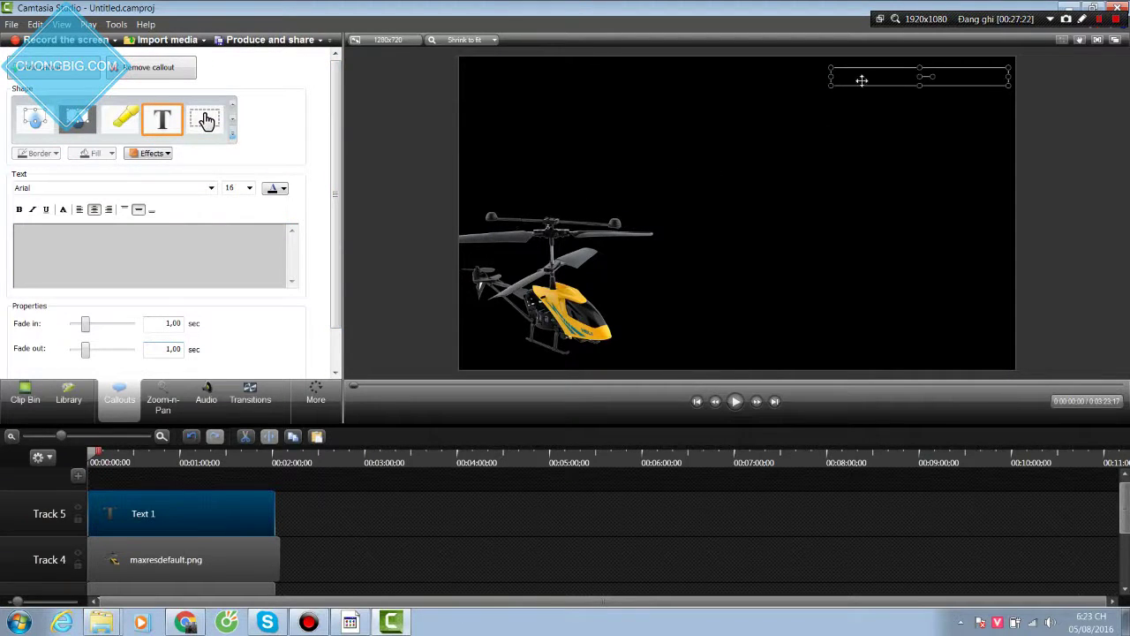
Enlarge the text box, place it middle-right, and set light white text colour
left_click_drag(830, 84, 644, 121)
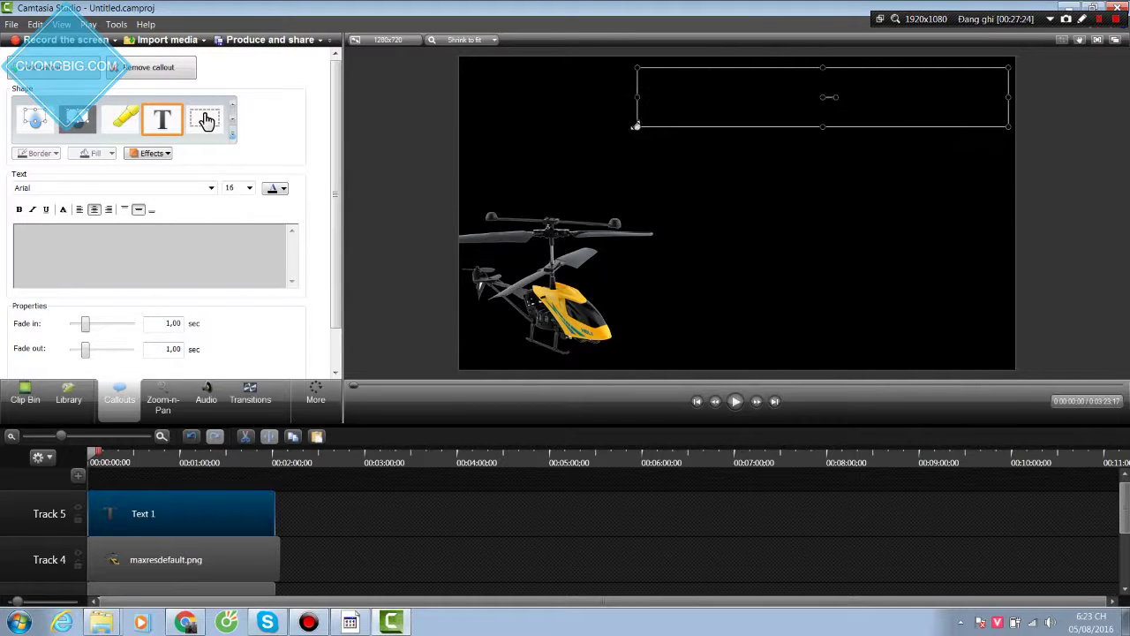
left_click_drag(849, 121, 845, 309)
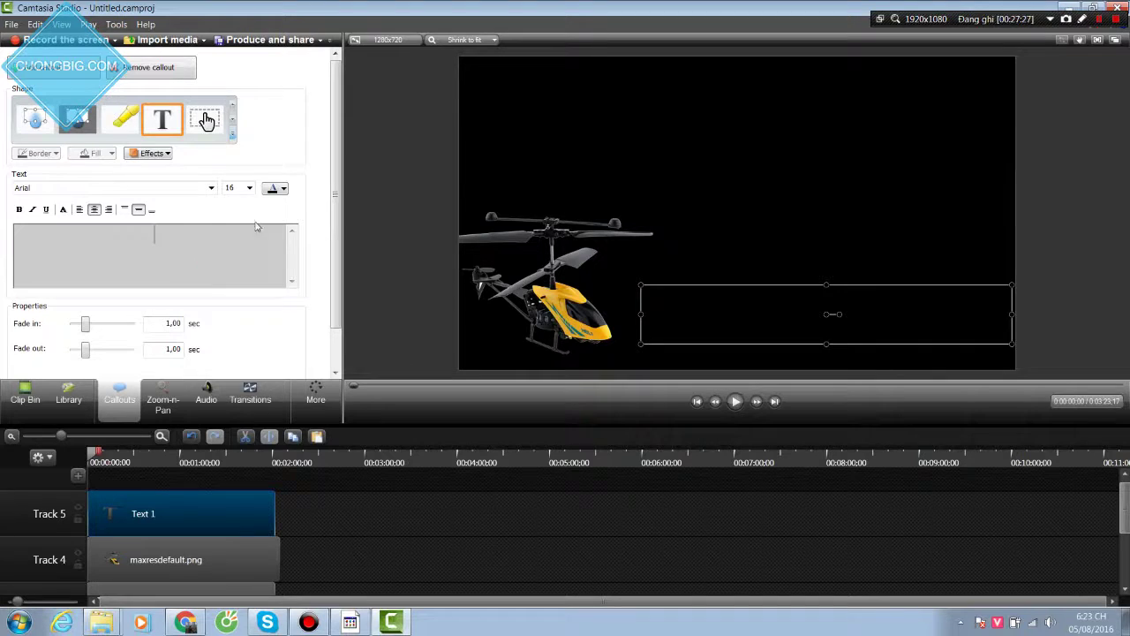
left_click(277, 191)
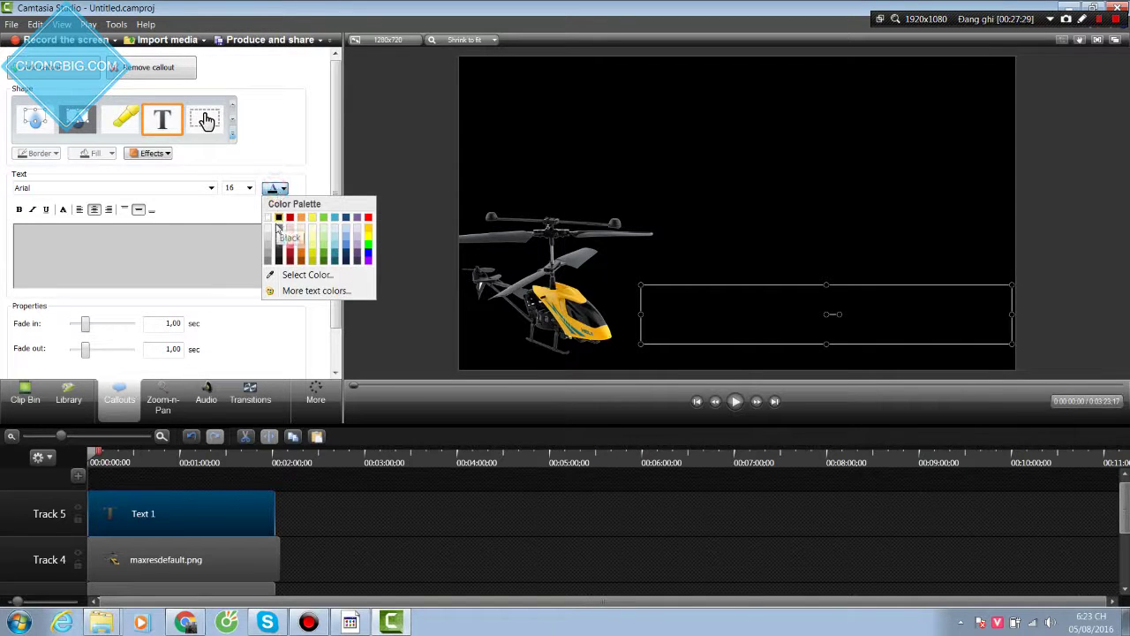
left_click(268, 228)
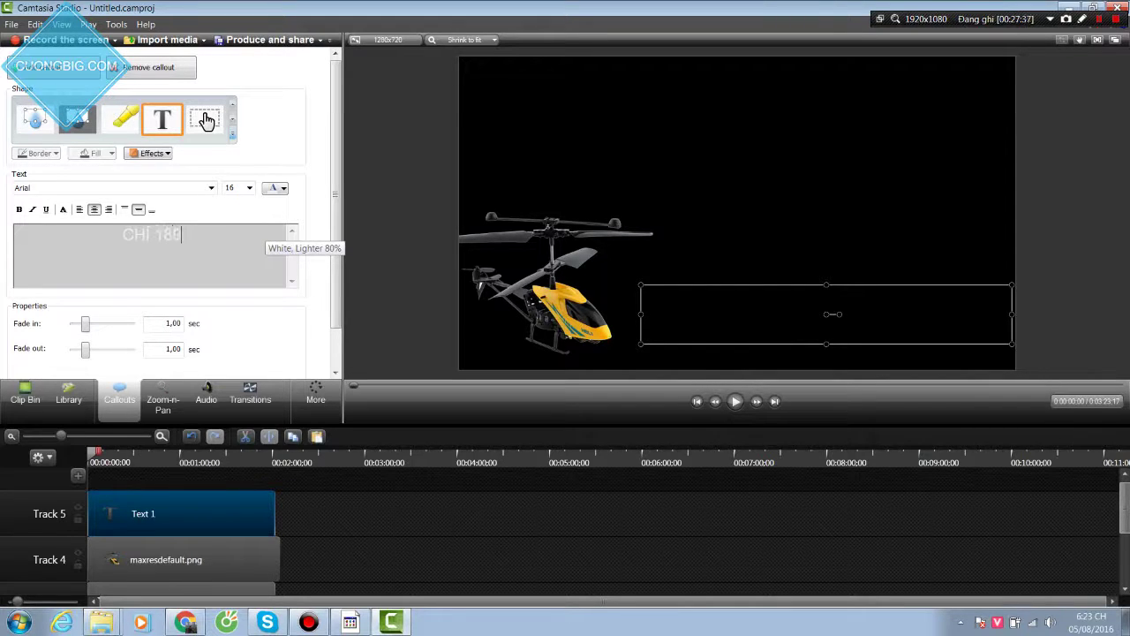
Type the callout text to read 'CHỈ 189K MUA NGAY'
type("9K")
left_click_drag(147, 234, 188, 239)
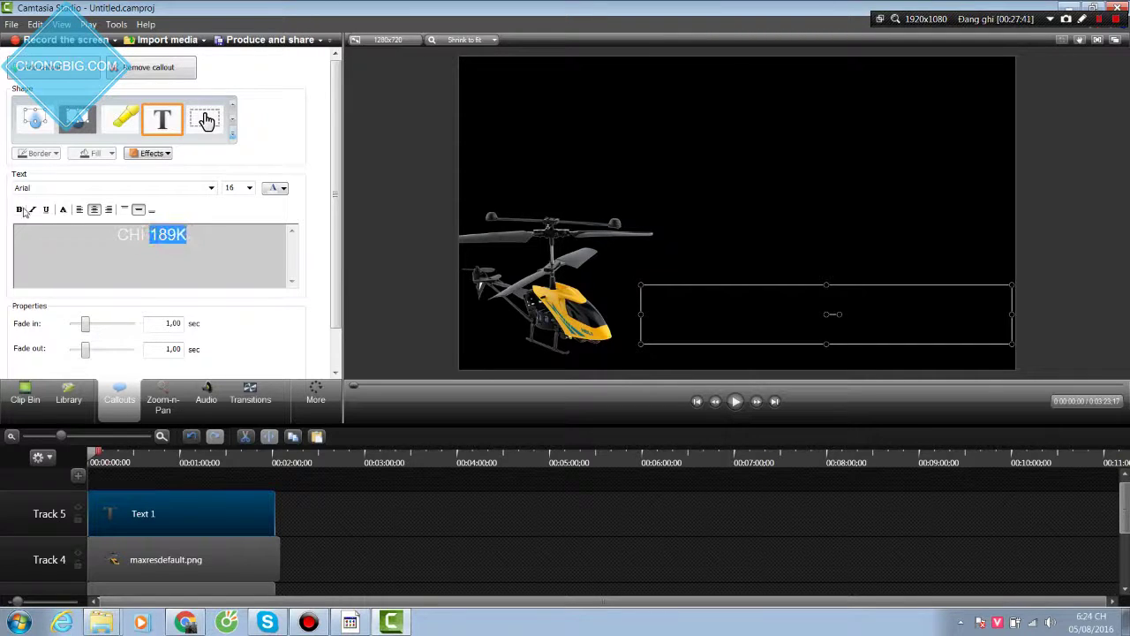
left_click(201, 235)
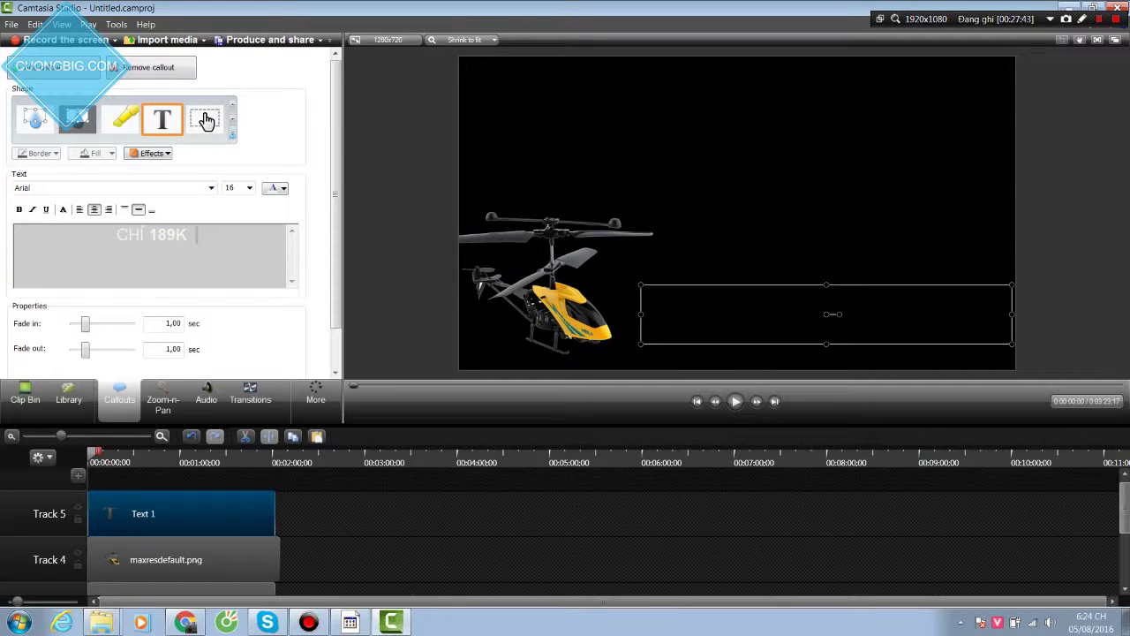
type("MÙA NGAY .")
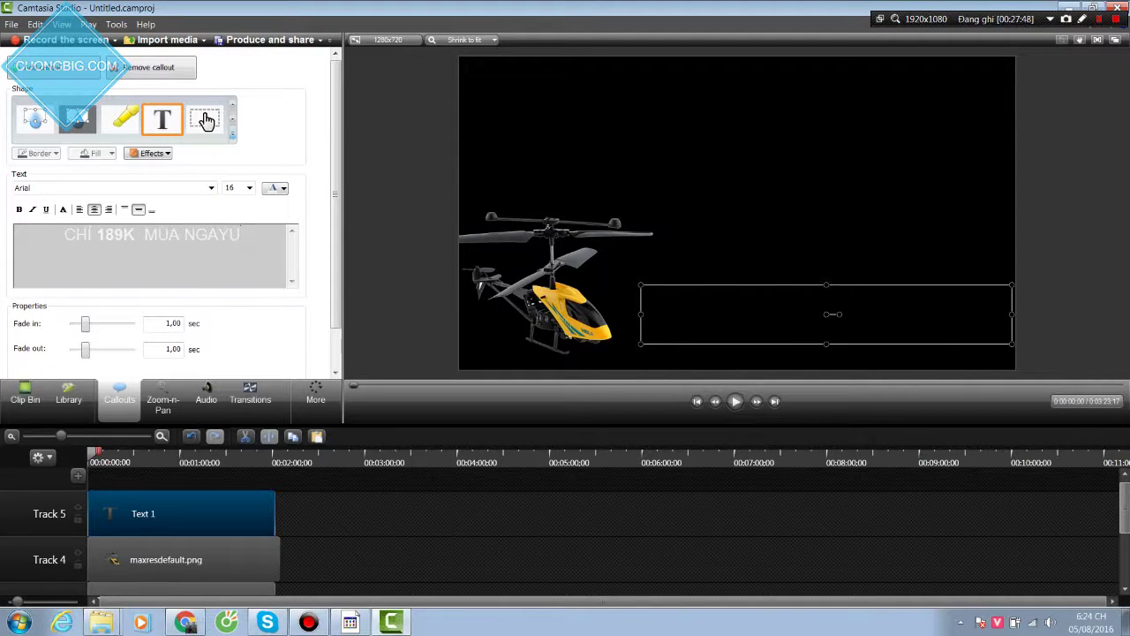
key("BackSpace")
Colour the U in MUA red
double_click(169, 234)
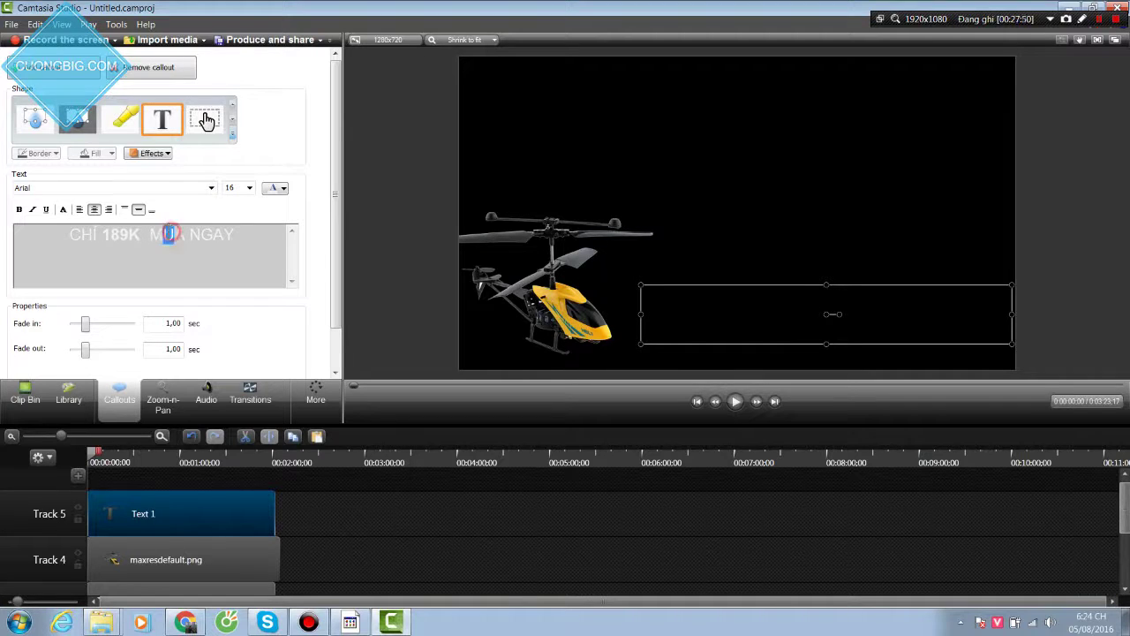
left_click(249, 187)
left_click(280, 184)
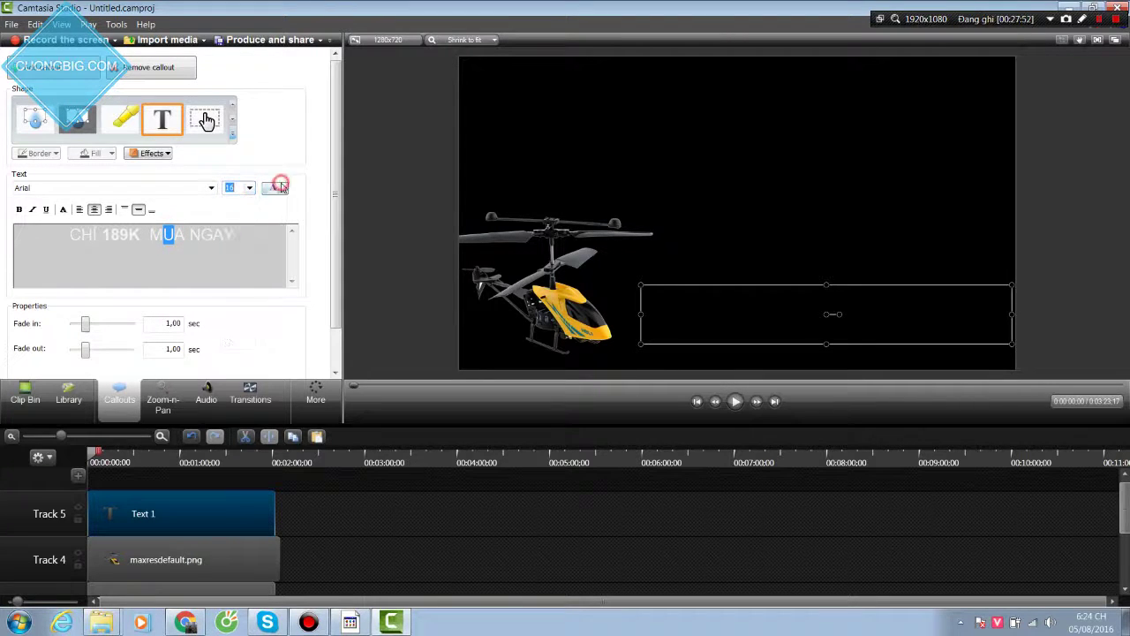
left_click(281, 189)
left_click(289, 218)
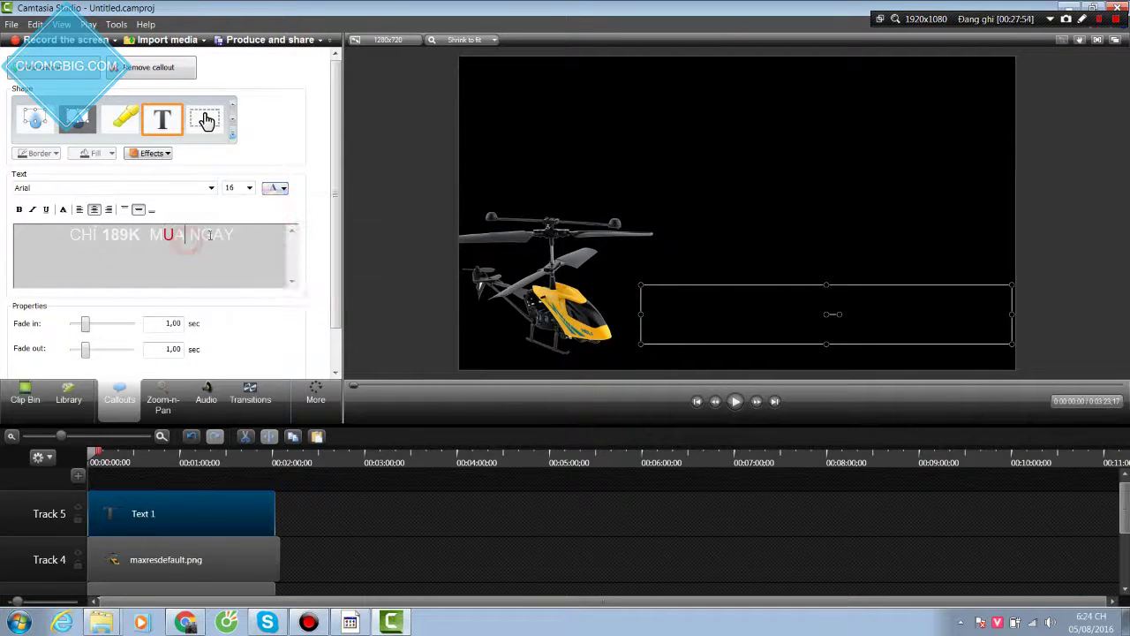
left_click(212, 234)
Colour the final A of NGAY blue
left_click_drag(213, 234, 224, 235)
left_click(279, 190)
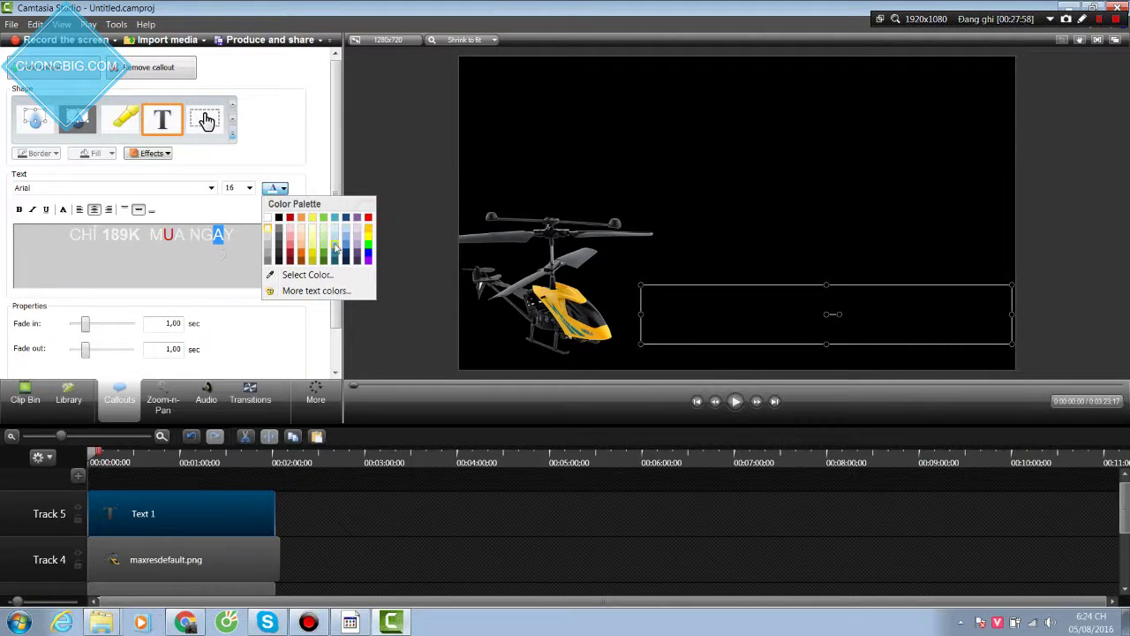
left_click(335, 256)
left_click(273, 188)
left_click(226, 235)
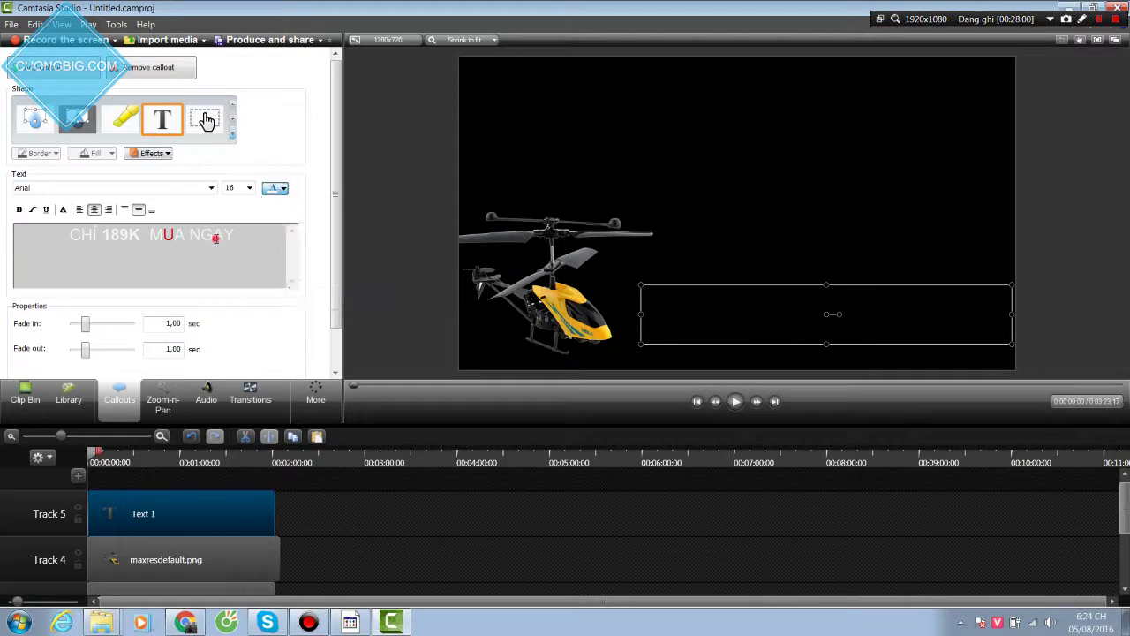
left_click(273, 190)
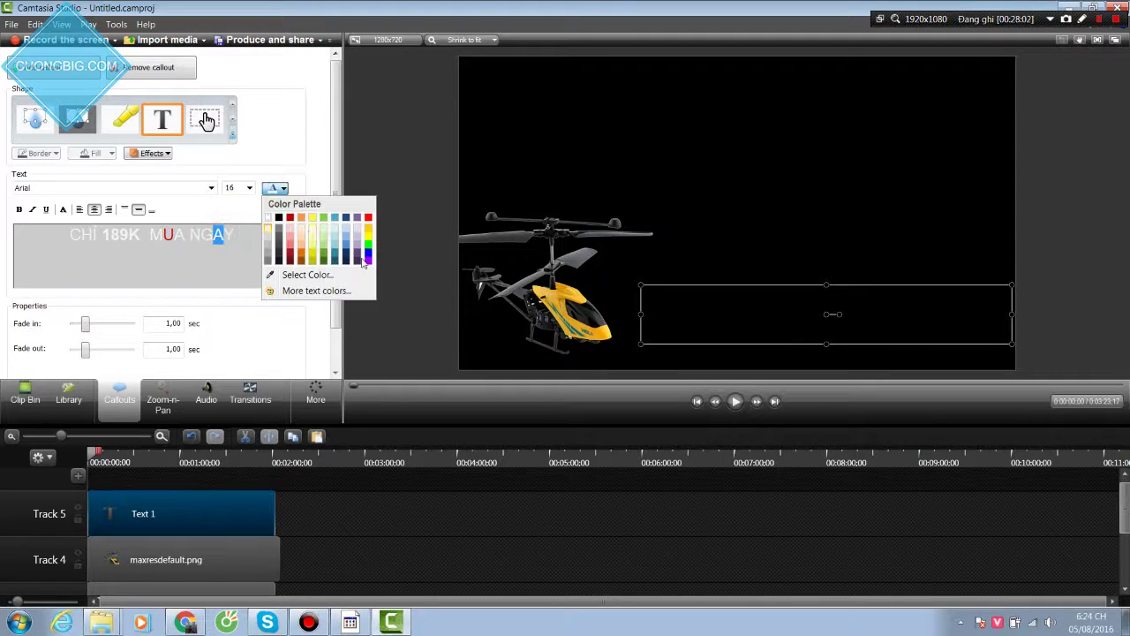
left_click(361, 247)
left_click(231, 274)
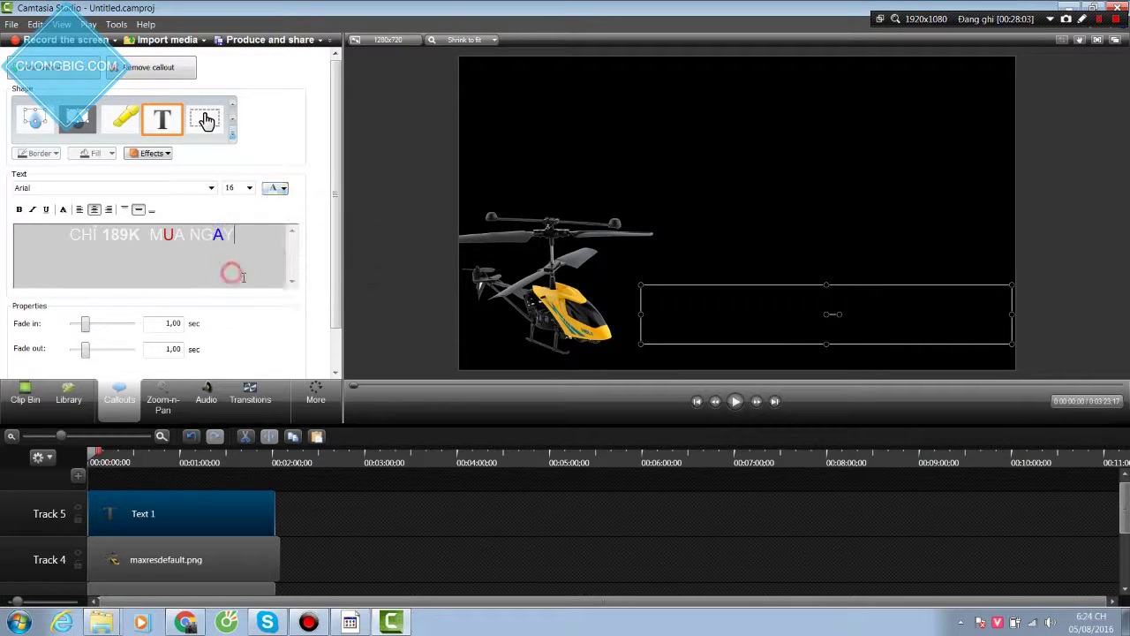
Set 189K to 36 pt and review the sizing
double_click(140, 235)
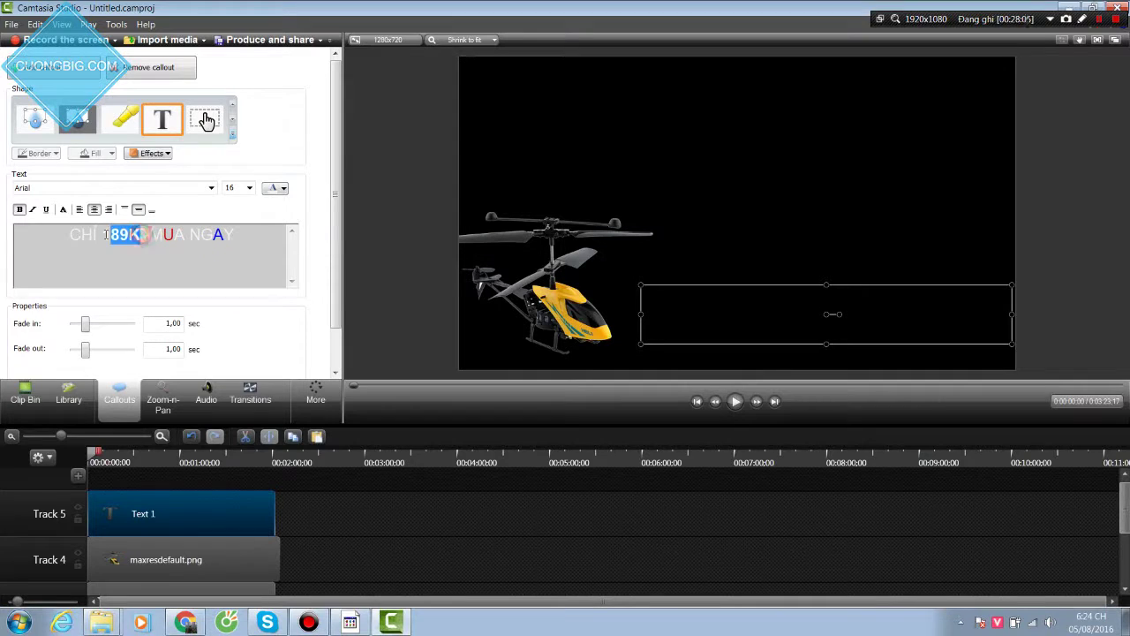
left_click(284, 187)
left_click(250, 188)
left_click(250, 188)
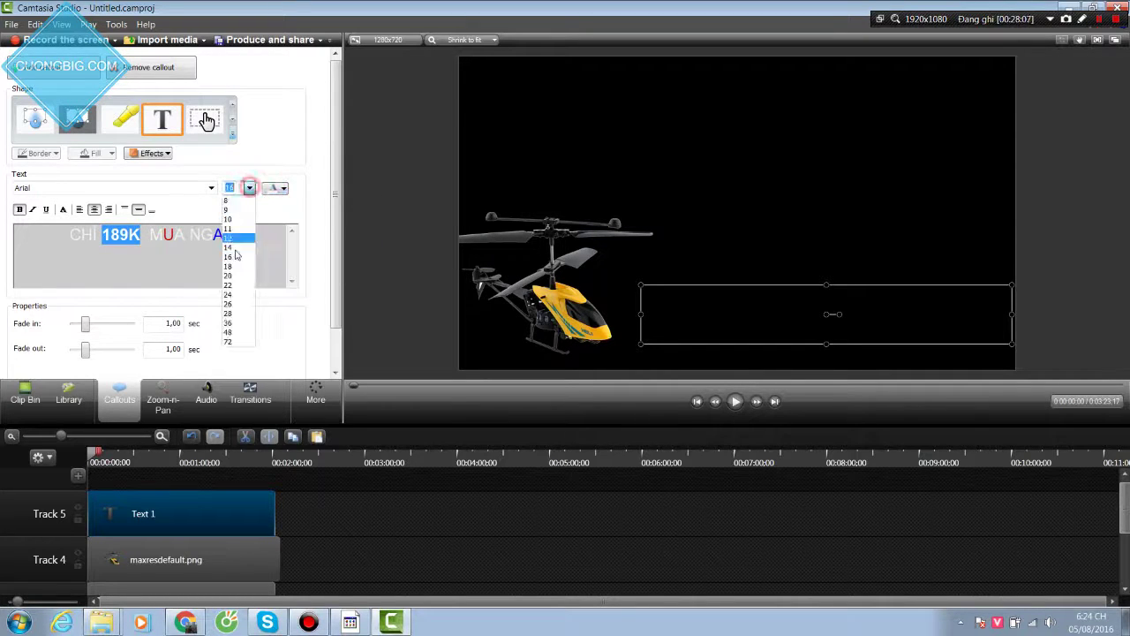
left_click(235, 323)
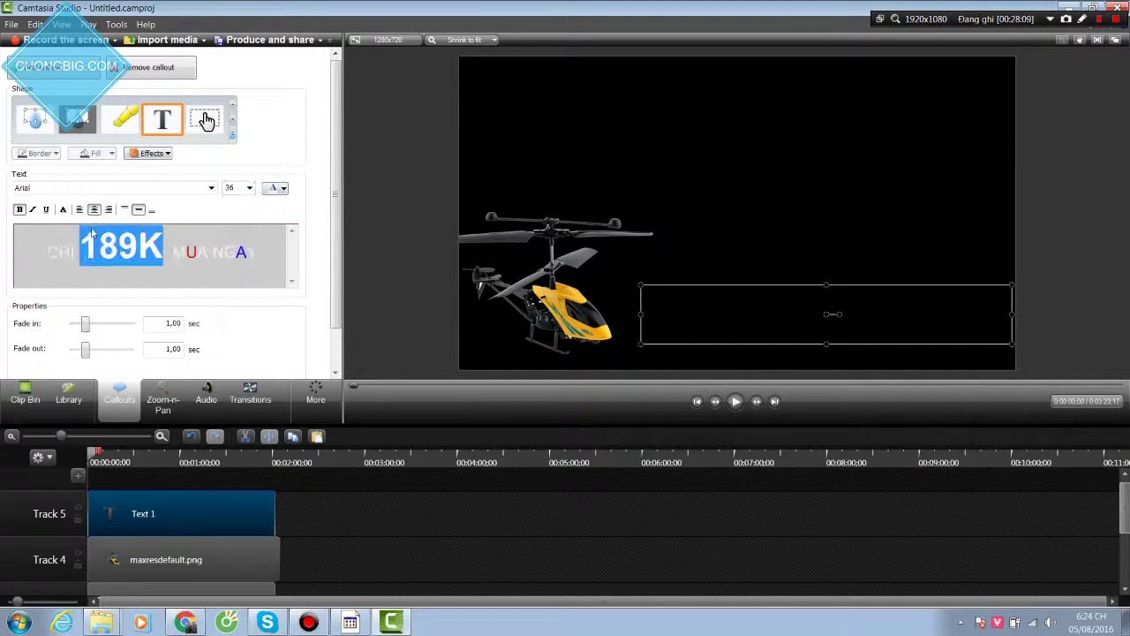
left_click(73, 252)
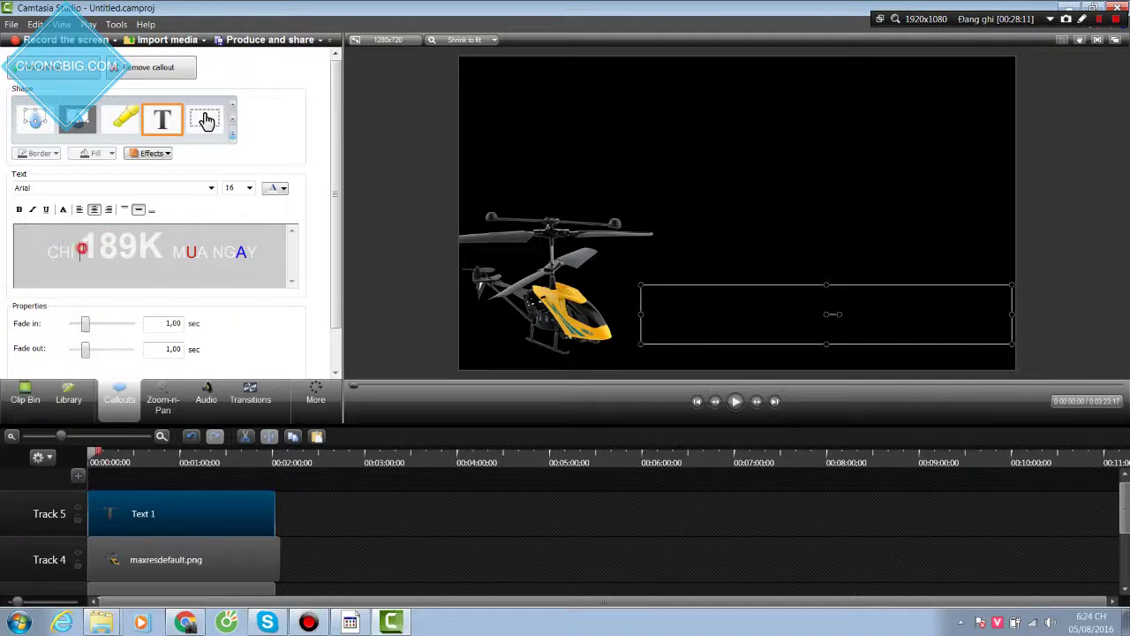
left_click_drag(81, 250, 164, 249)
left_click(204, 252)
Apply the price callout, place it lower right, lengthen Text 2 to ~2 seconds, and preview
left_click(58, 70)
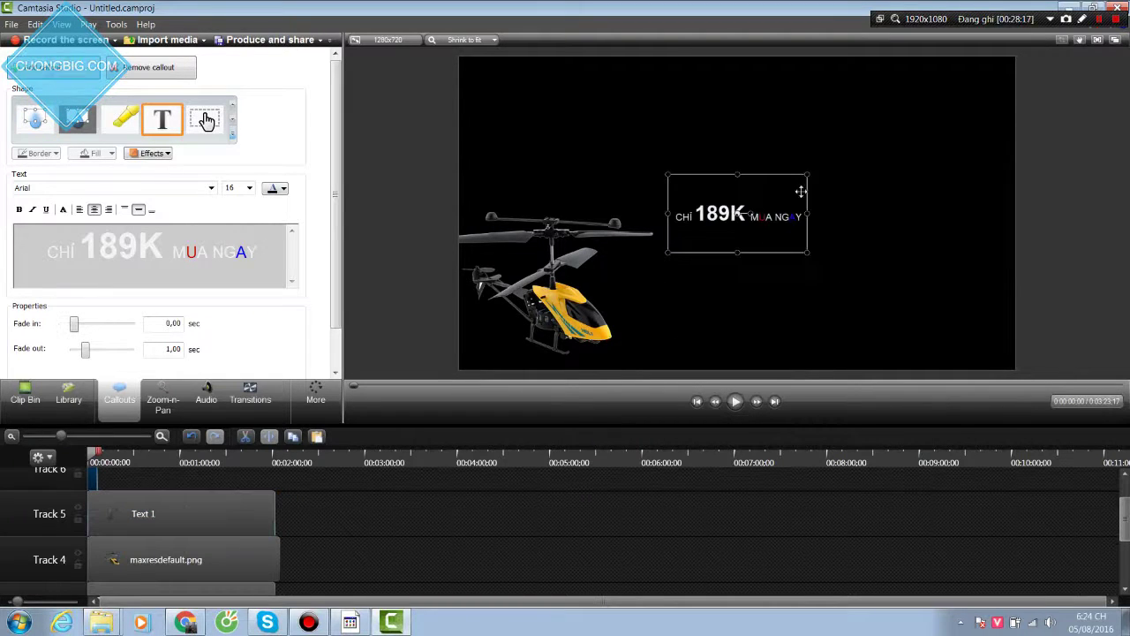
left_click_drag(801, 192, 833, 305)
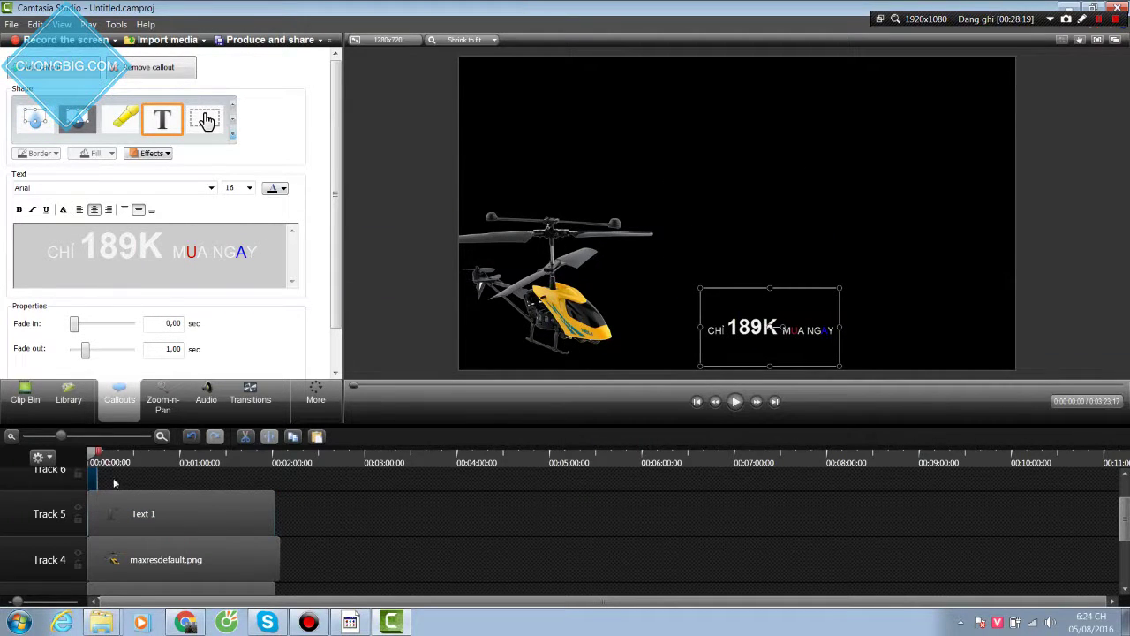
left_click_drag(96, 475, 279, 476)
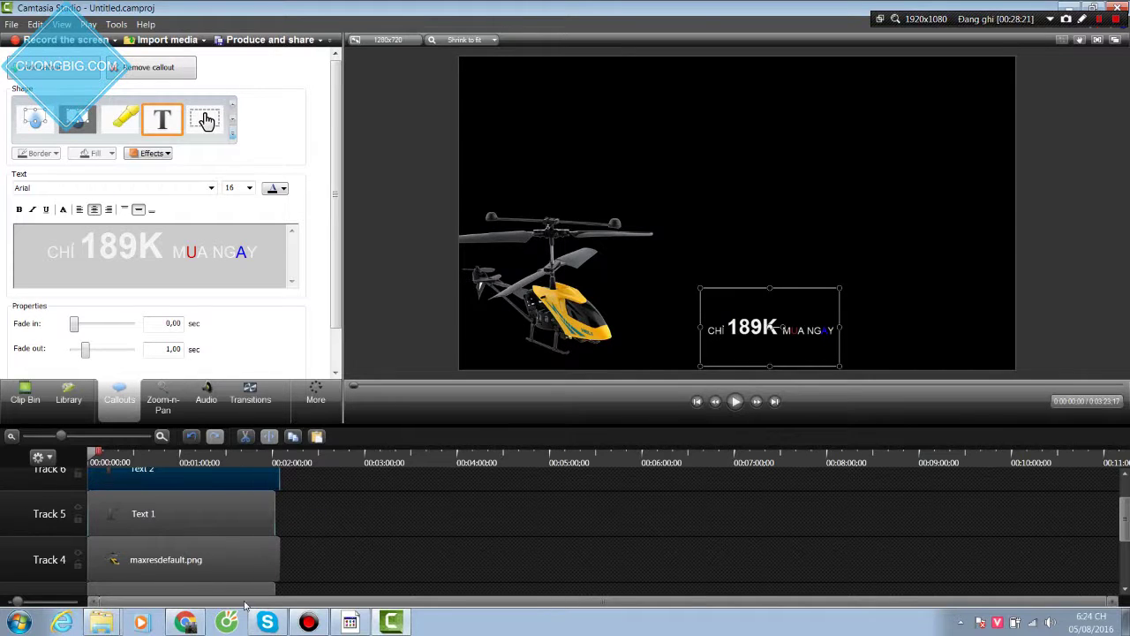
scroll(149, 550, "down", 3)
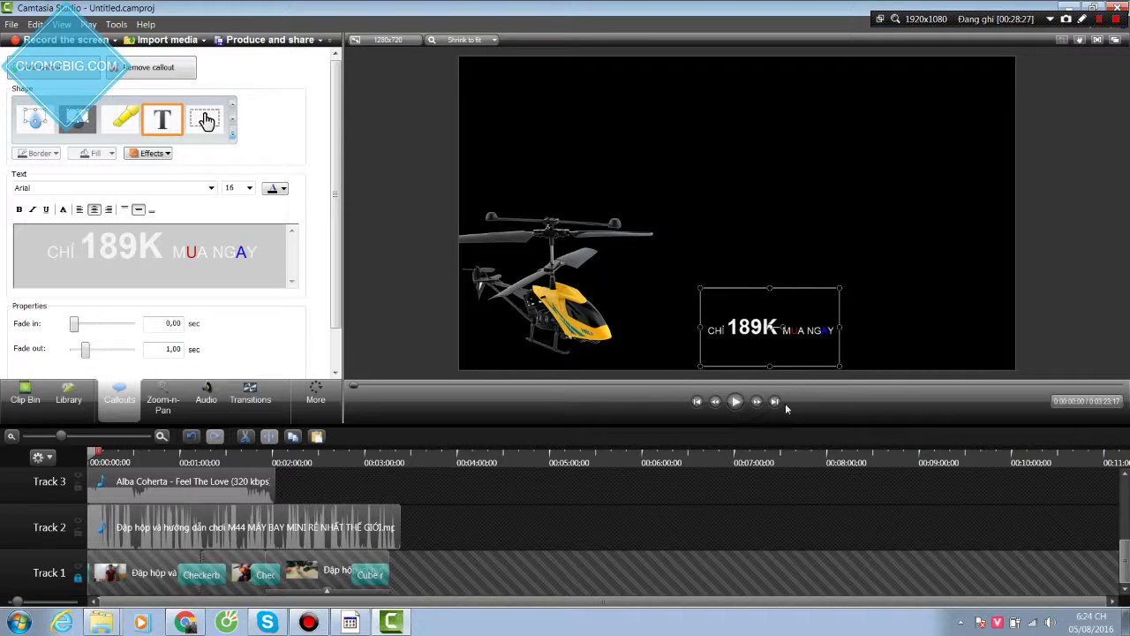
left_click(736, 400)
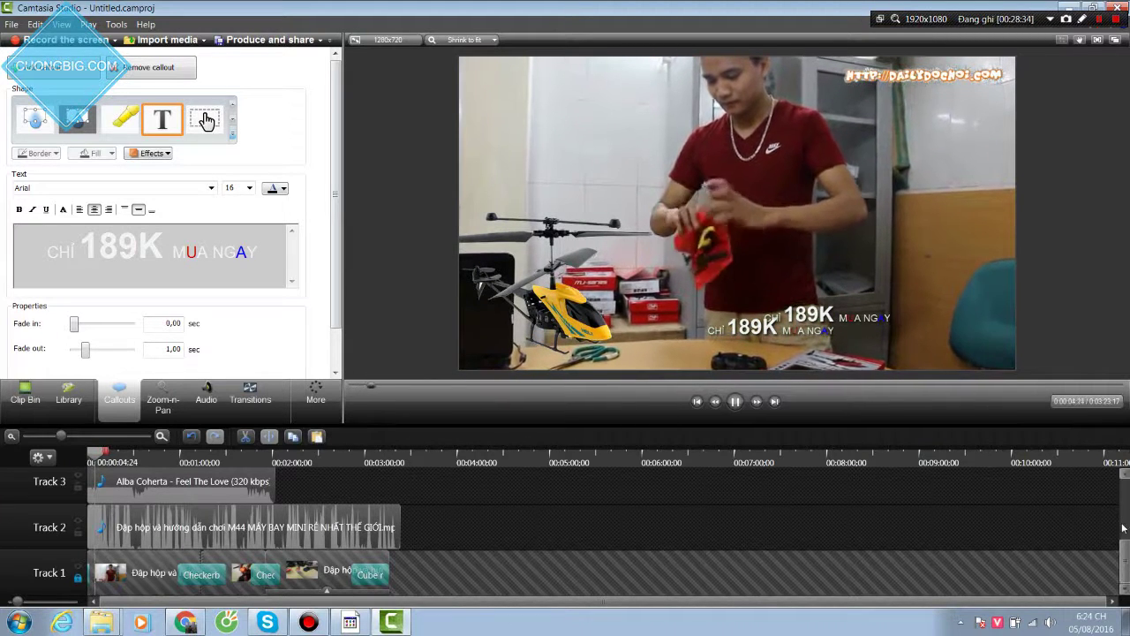
key("space")
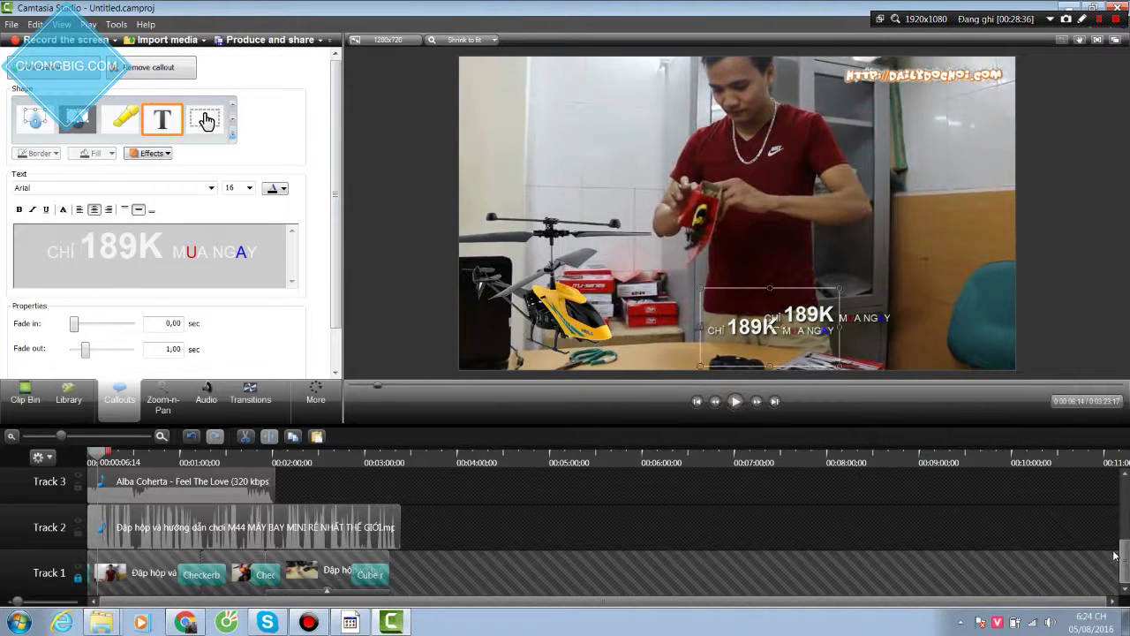
scroll(1117, 547, "up", 3)
Delete the Text 1 clip, move Text 2 to Track 5, and lower the callout
left_click(249, 536)
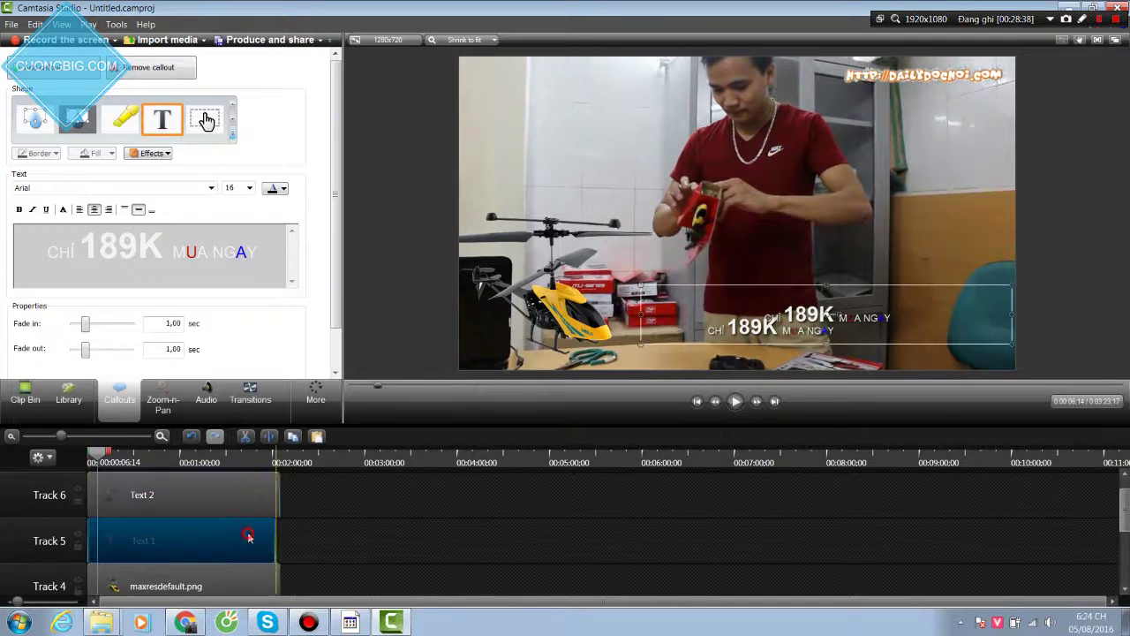
key("Delete")
left_click_drag(240, 495, 231, 542)
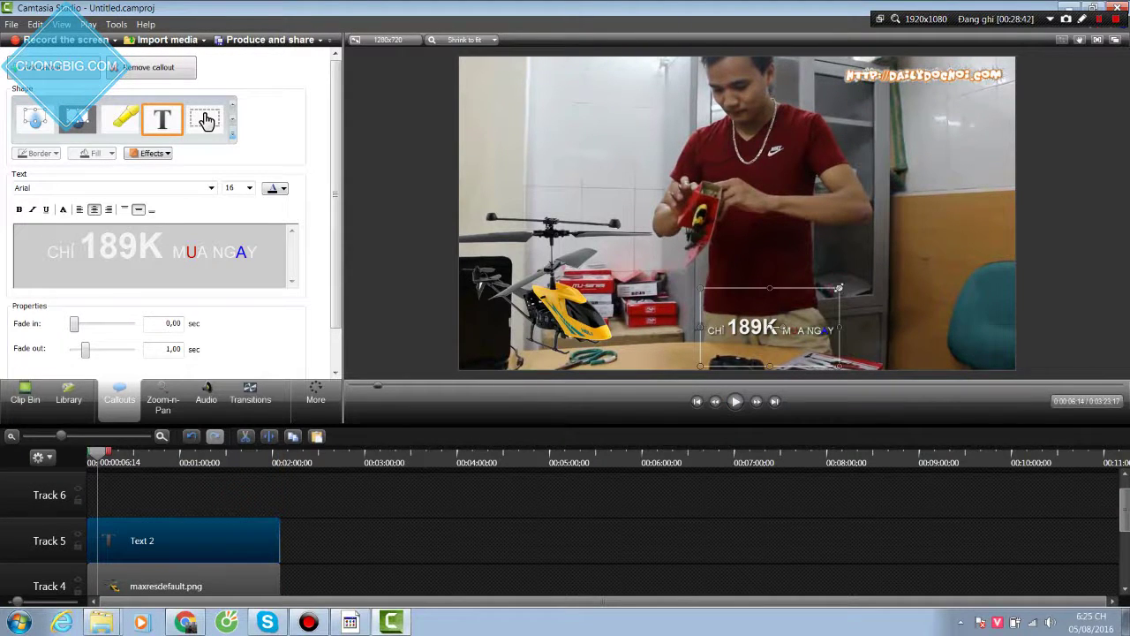
left_click_drag(802, 328, 725, 342)
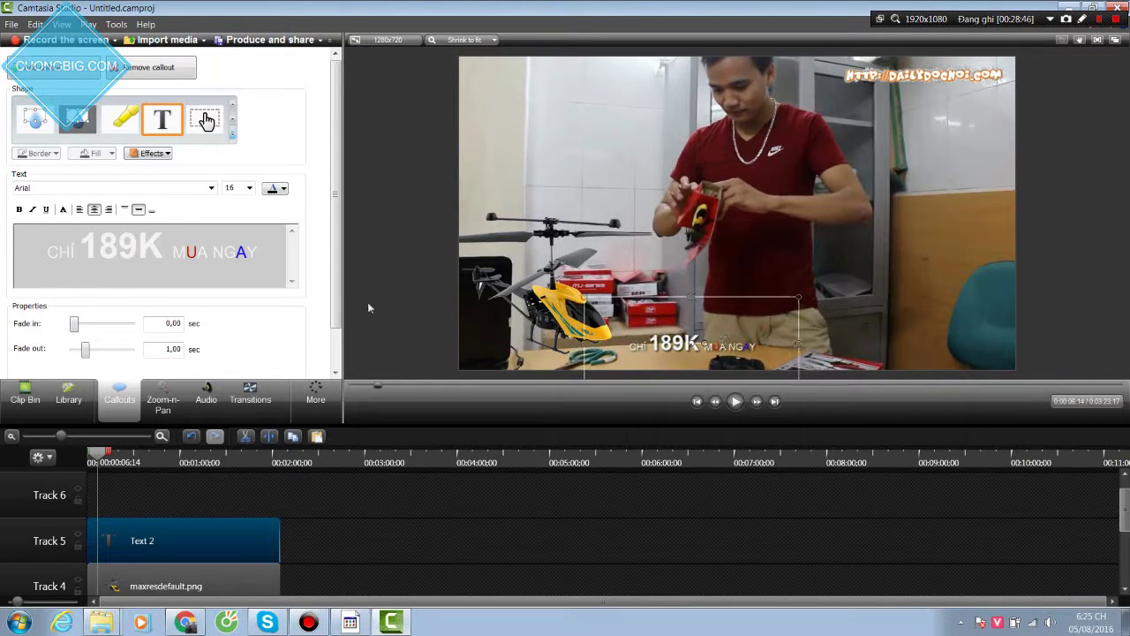
Set MUA NGAY to 28 pt, CHỈ to 36 pt, and 189K to 48 pt
left_click(171, 252)
left_click_drag(172, 253, 301, 261)
left_click(251, 189)
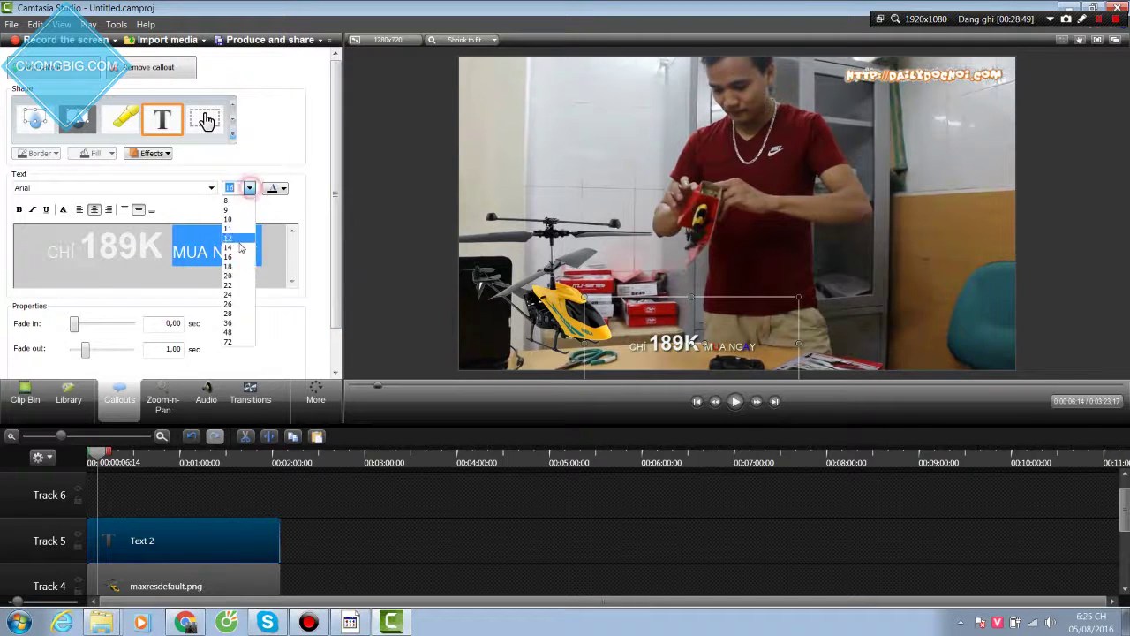
left_click(227, 313)
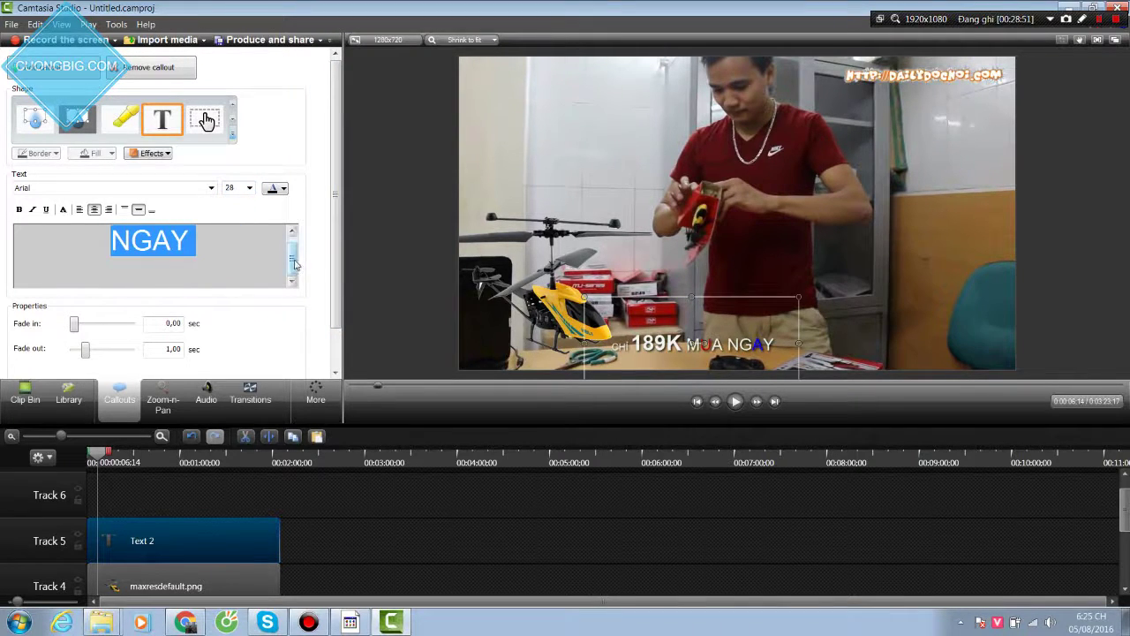
scroll(296, 263, "up", 3)
left_click_drag(98, 251, 58, 251)
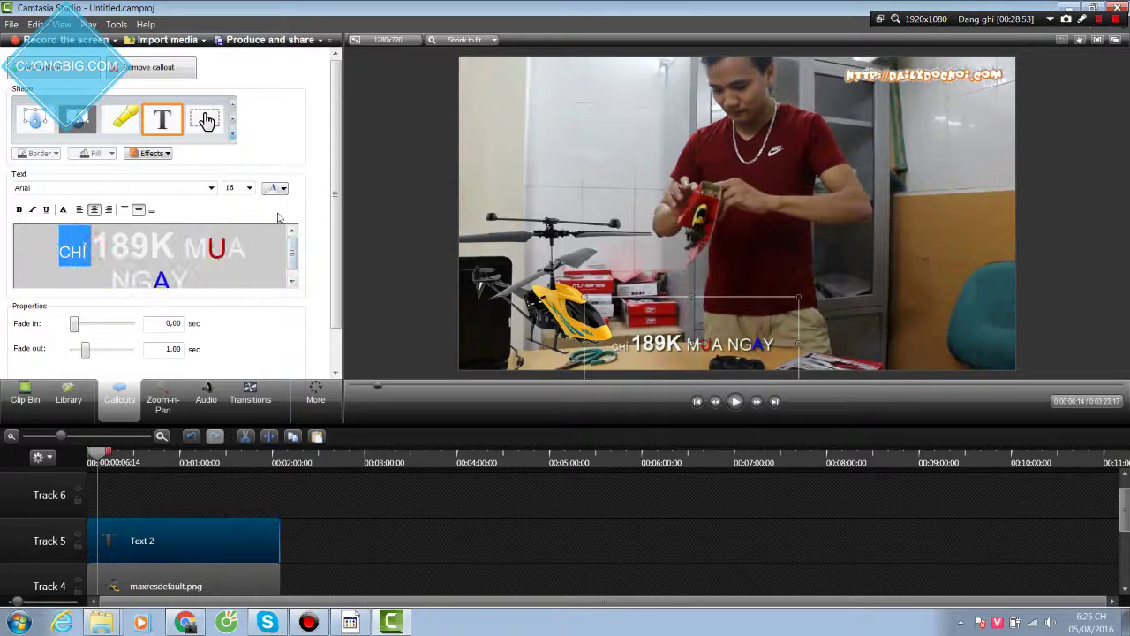
left_click(251, 188)
left_click(227, 309)
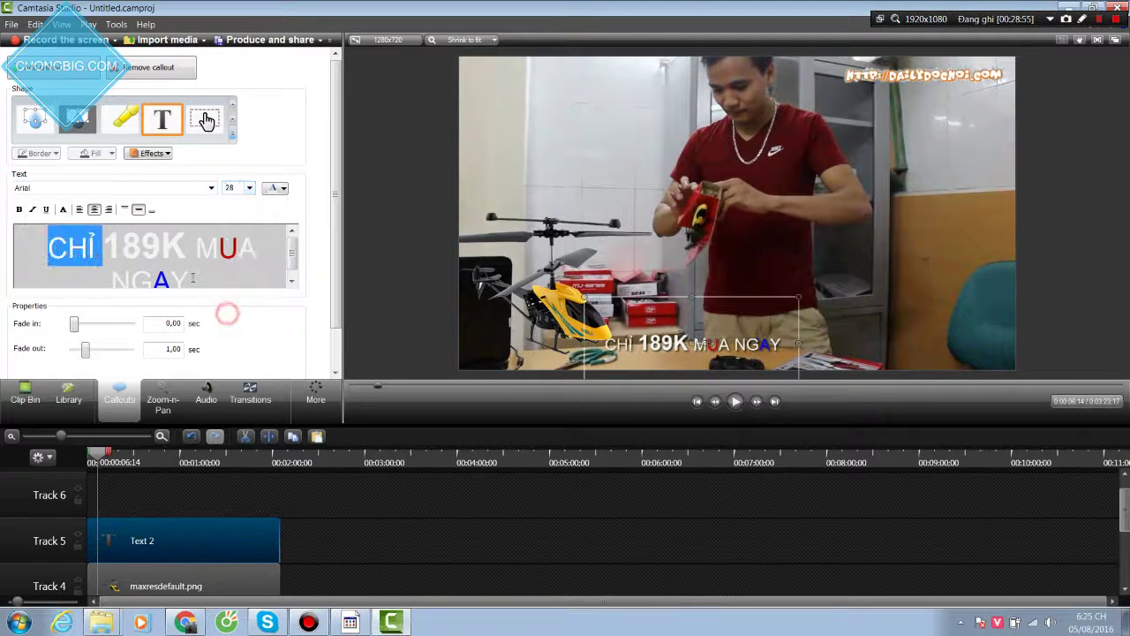
left_click_drag(184, 241, 110, 240)
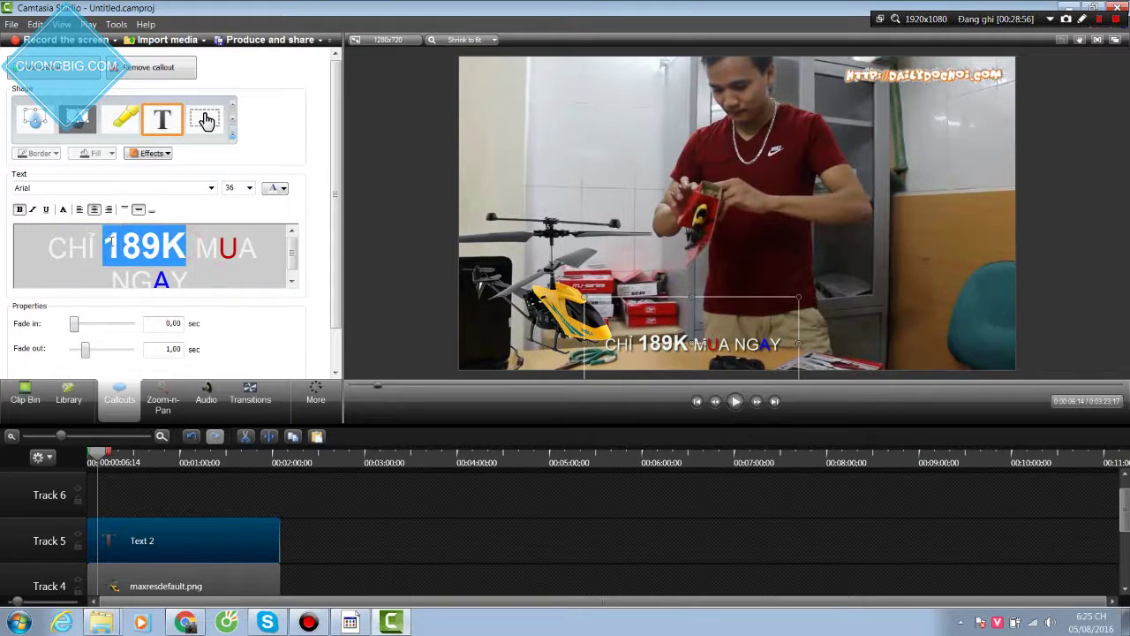
left_click(250, 188)
left_click(234, 329)
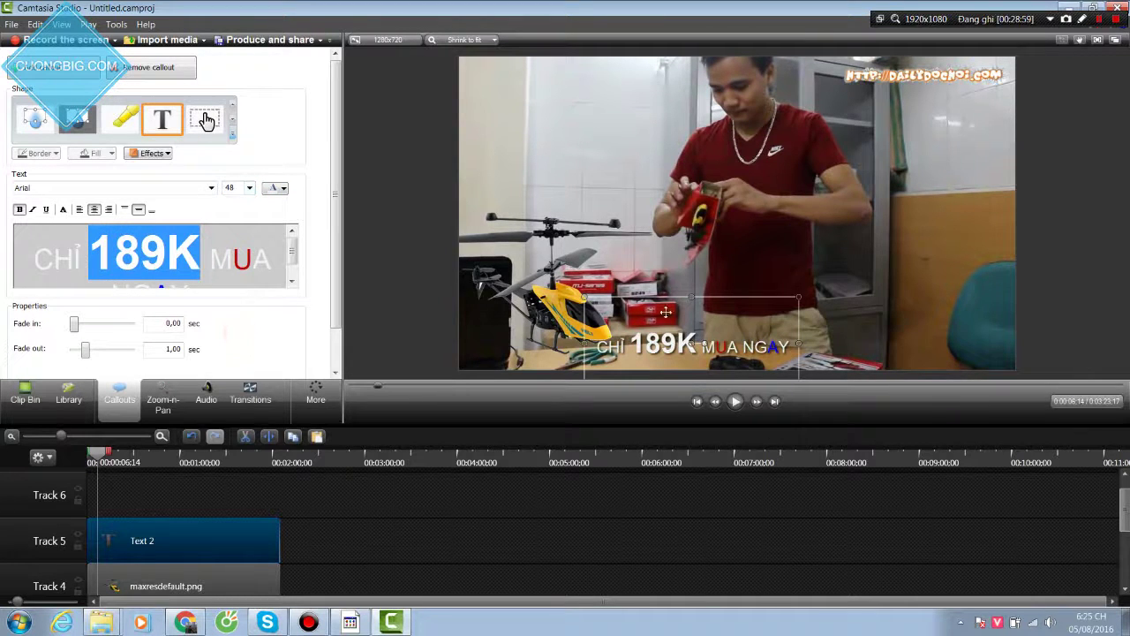
Colour the digits 189 red and fine-tune the callout's position at lower right
left_click_drag(666, 311, 723, 301)
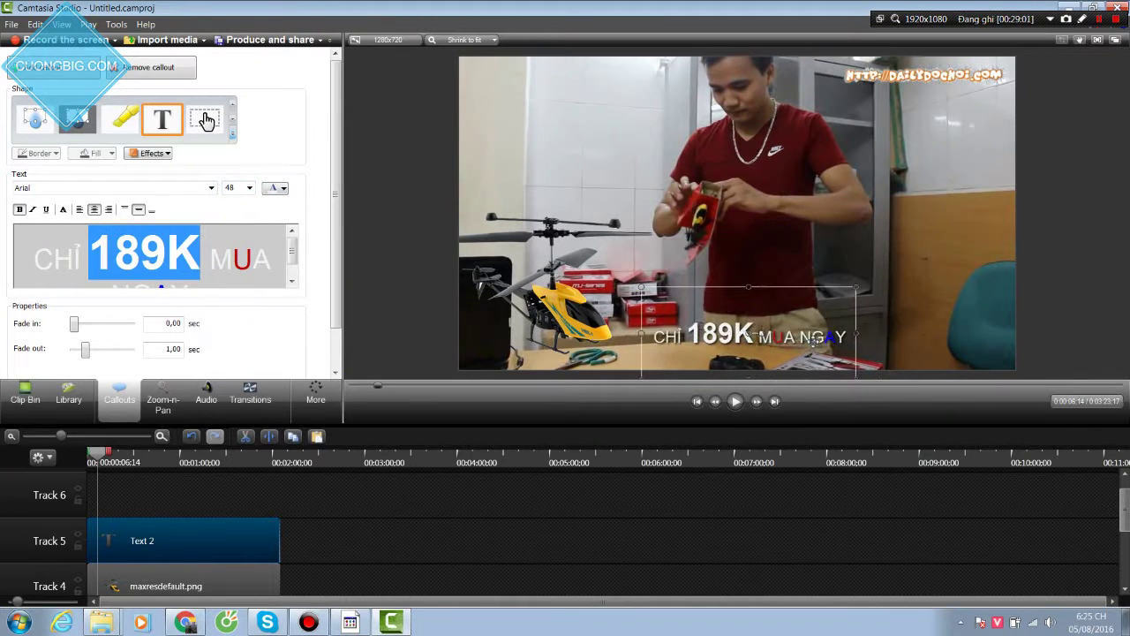
left_click_drag(166, 247, 92, 247)
left_click(274, 188)
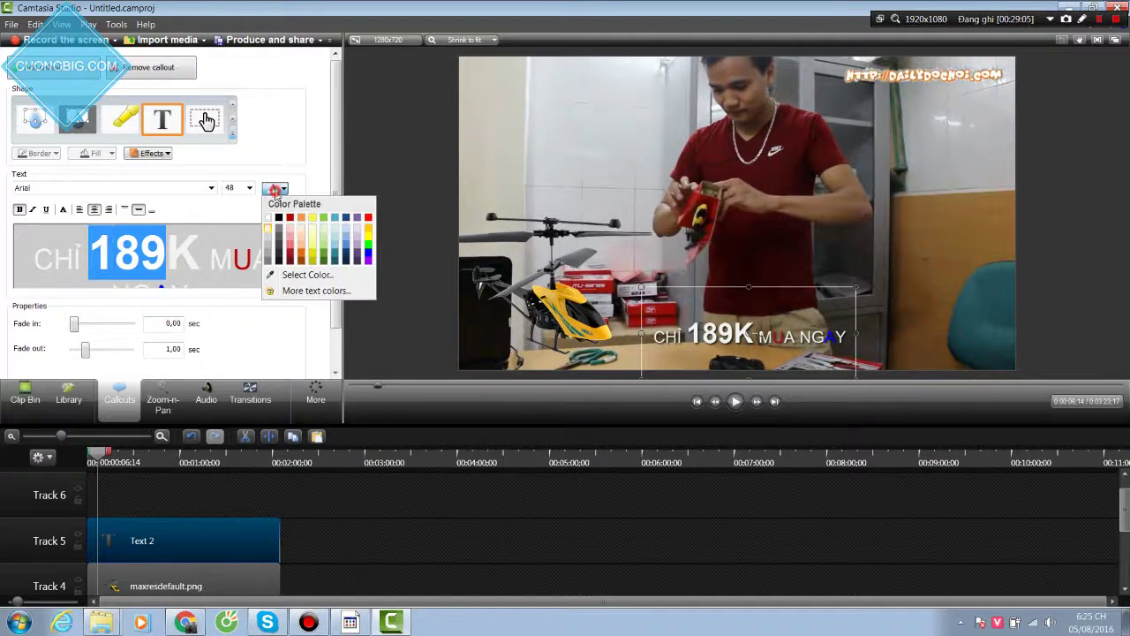
left_click(374, 221)
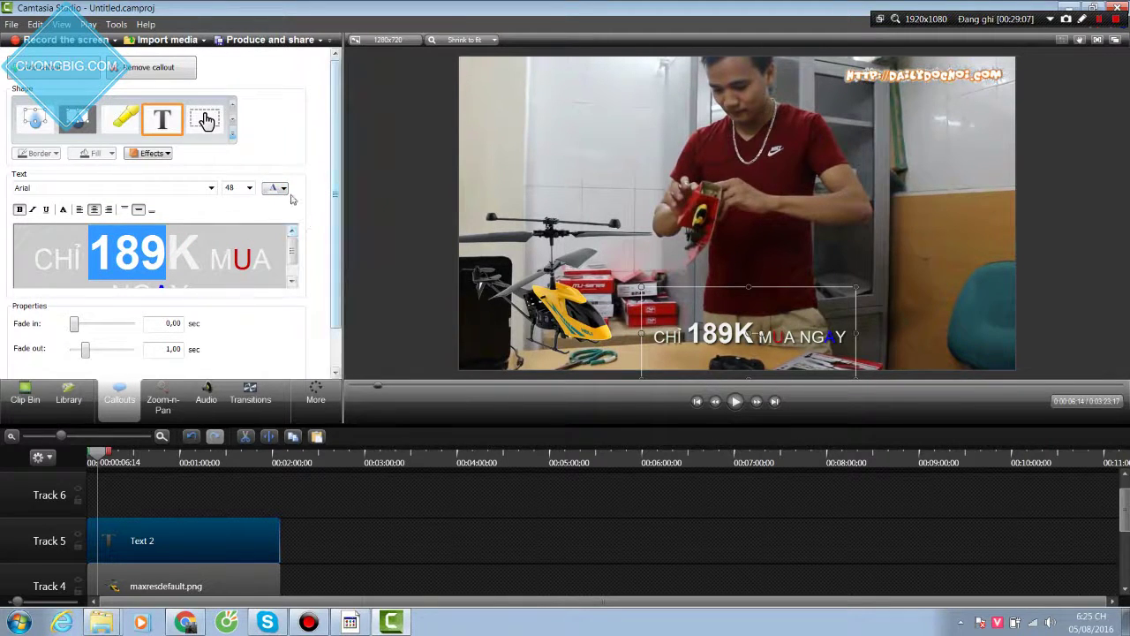
left_click(275, 188)
left_click(371, 221)
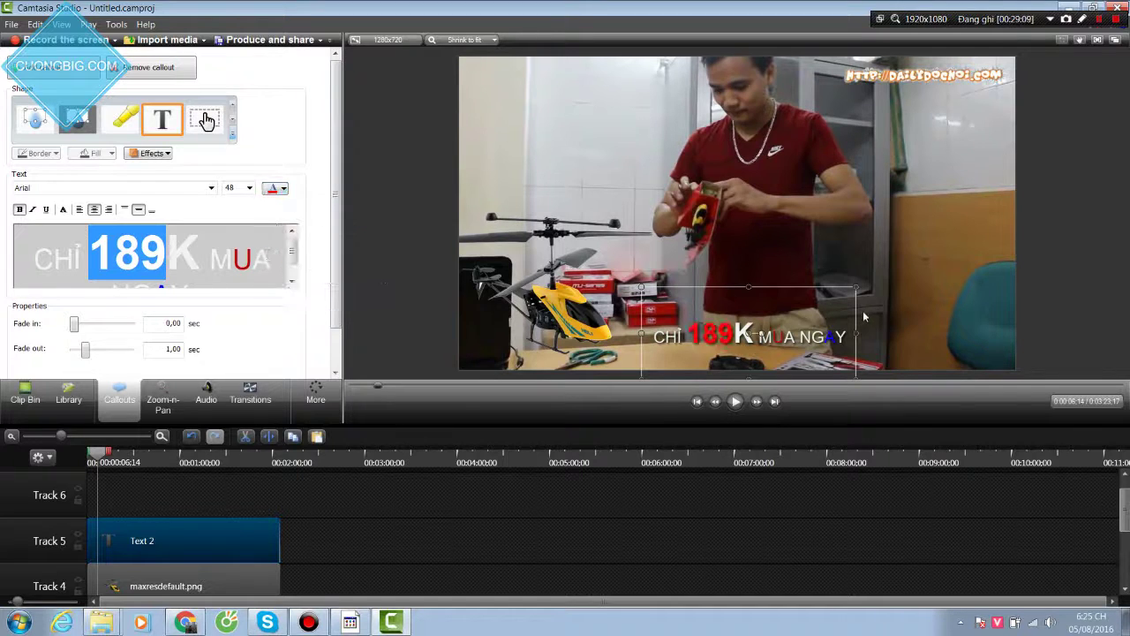
left_click_drag(789, 328, 779, 330)
left_click(274, 256)
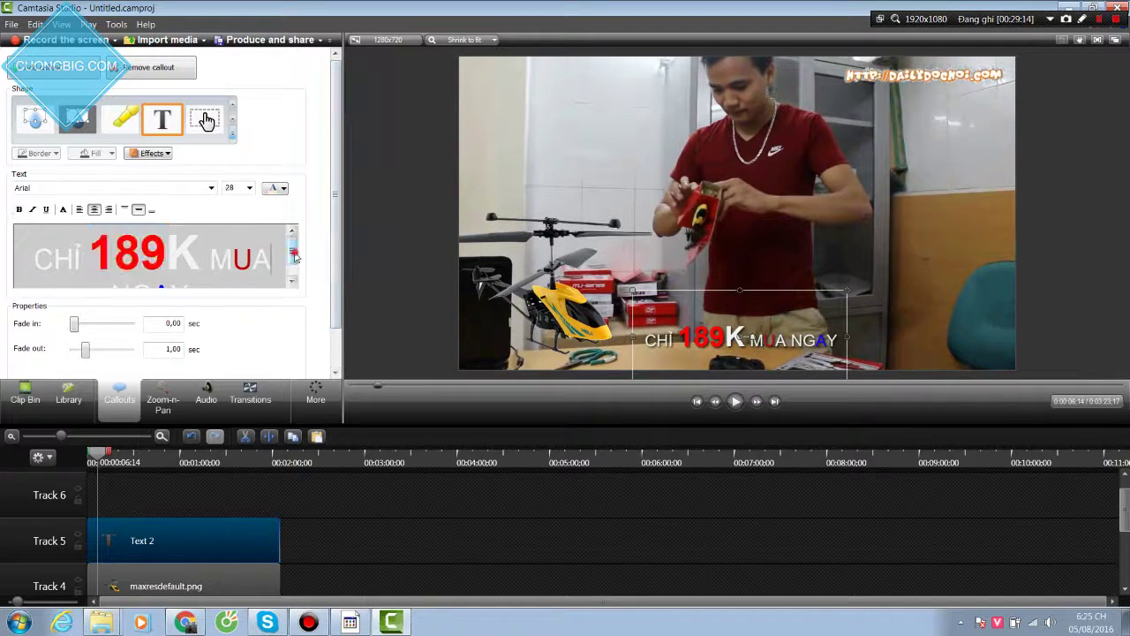
scroll(292, 261, "down", 1)
left_click(88, 455)
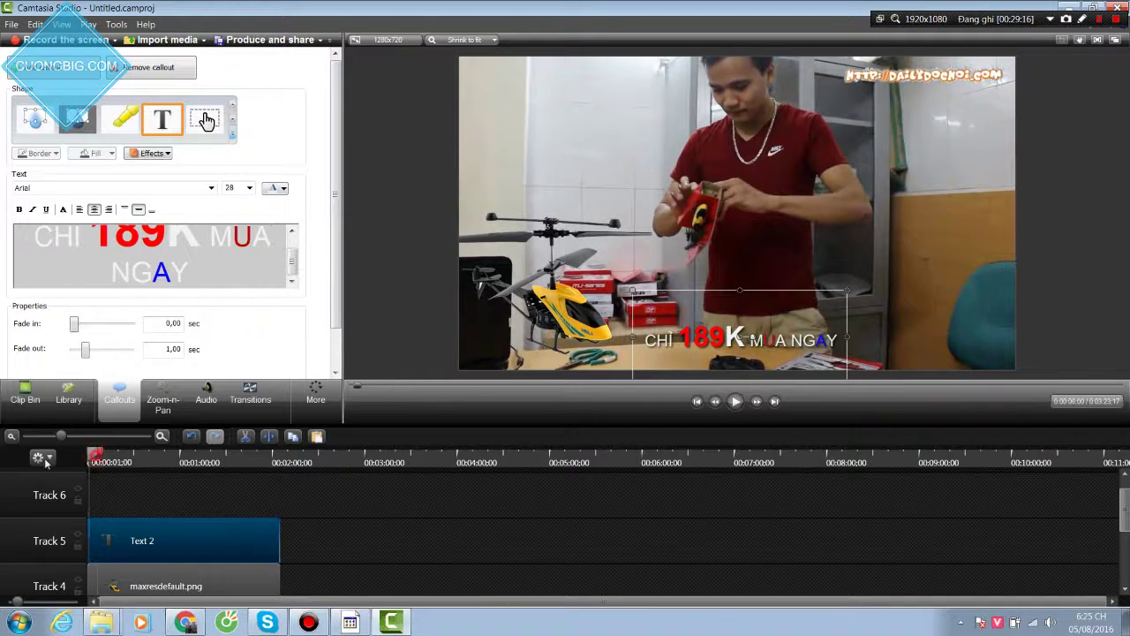
scroll(403, 553, "down", 3)
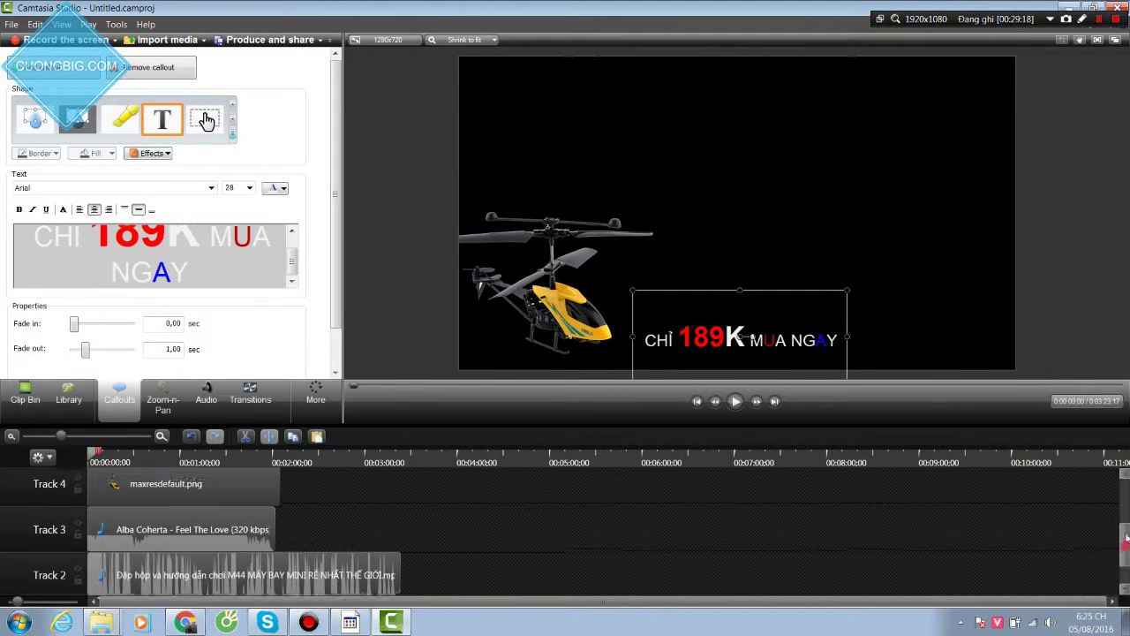
scroll(565, 530, "up", 2)
scroll(565, 530, "down", 4)
scroll(565, 530, "up", 4)
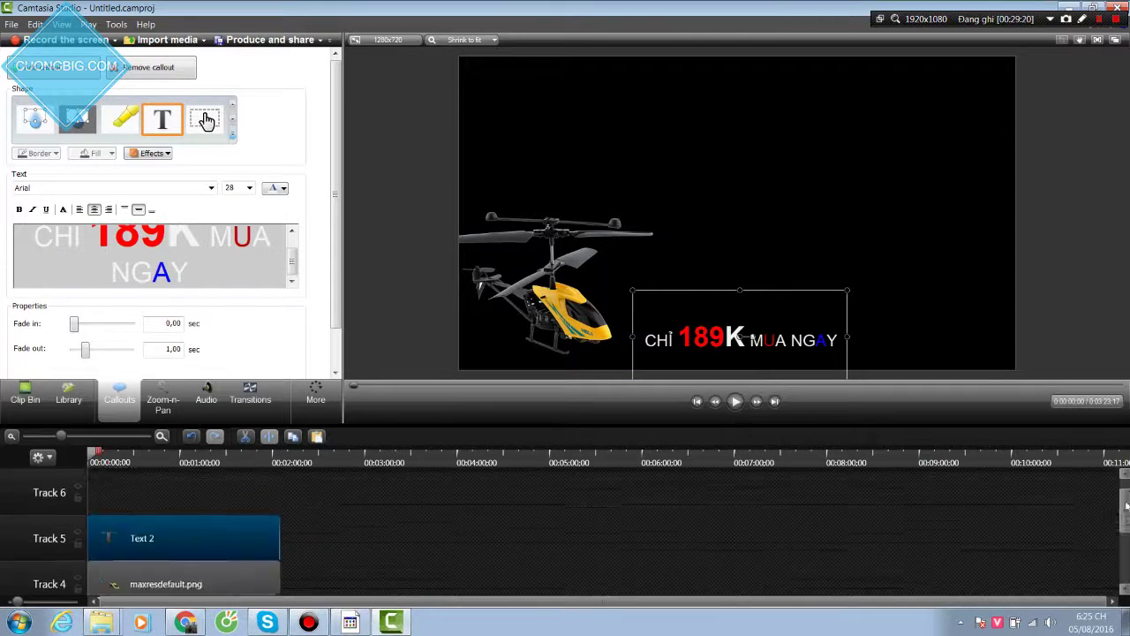
scroll(565, 530, "down", 1)
scroll(565, 530, "up", 1)
scroll(565, 530, "down", 1)
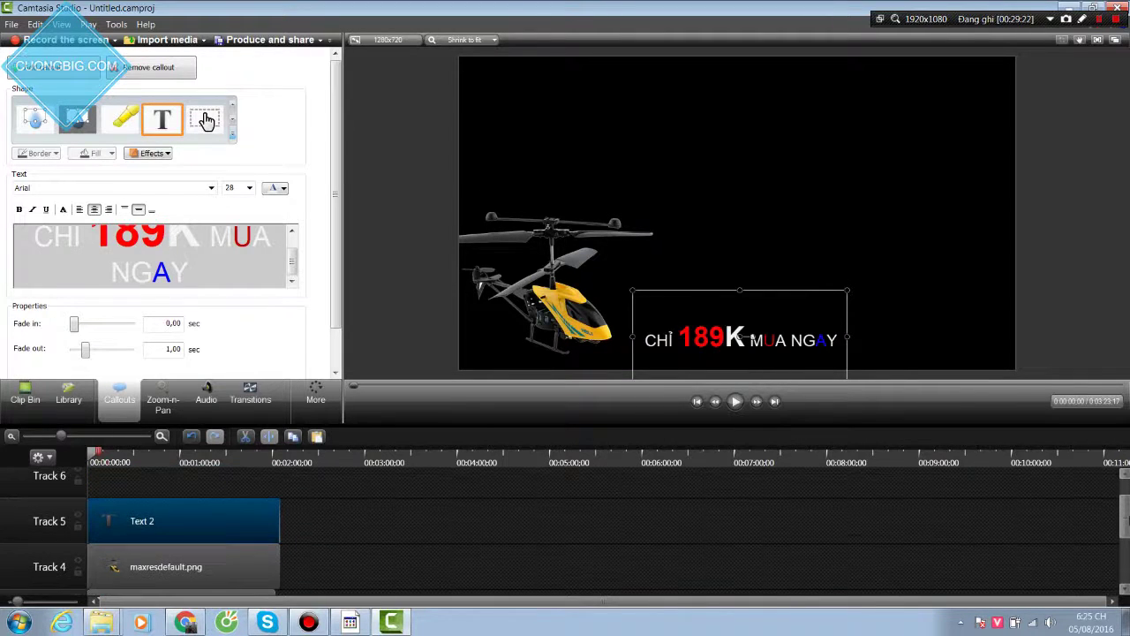
mouse_move(191, 569)
left_mouse_down()
mouse_move(383, 565)
mouse_move(418, 481)
mouse_move(208, 566)
left_mouse_up()
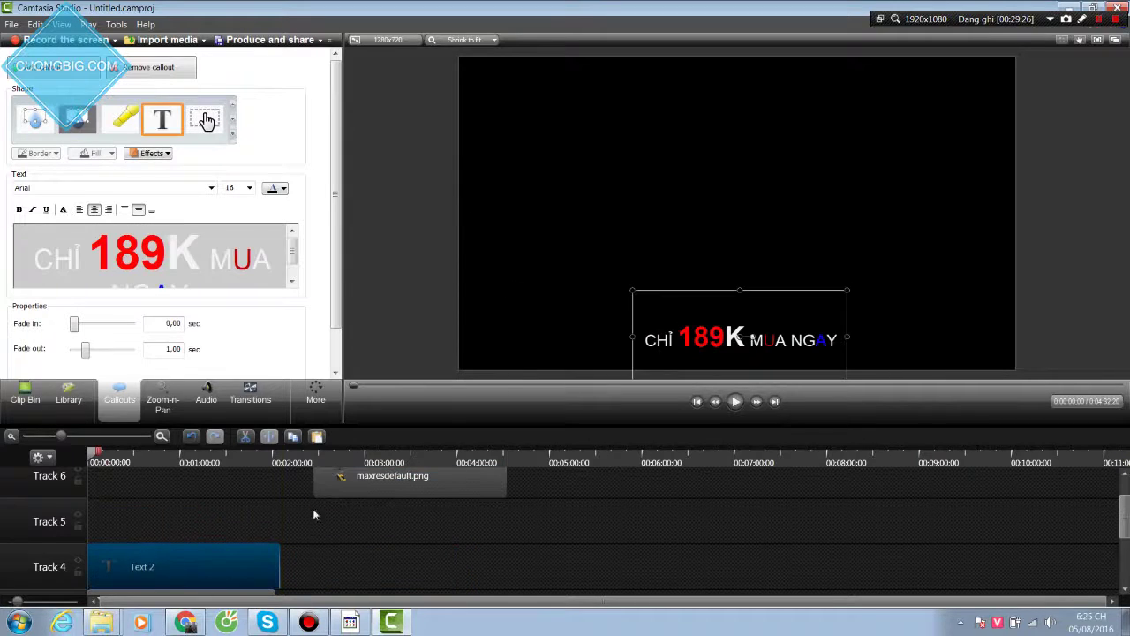
left_click_drag(318, 488, 102, 521)
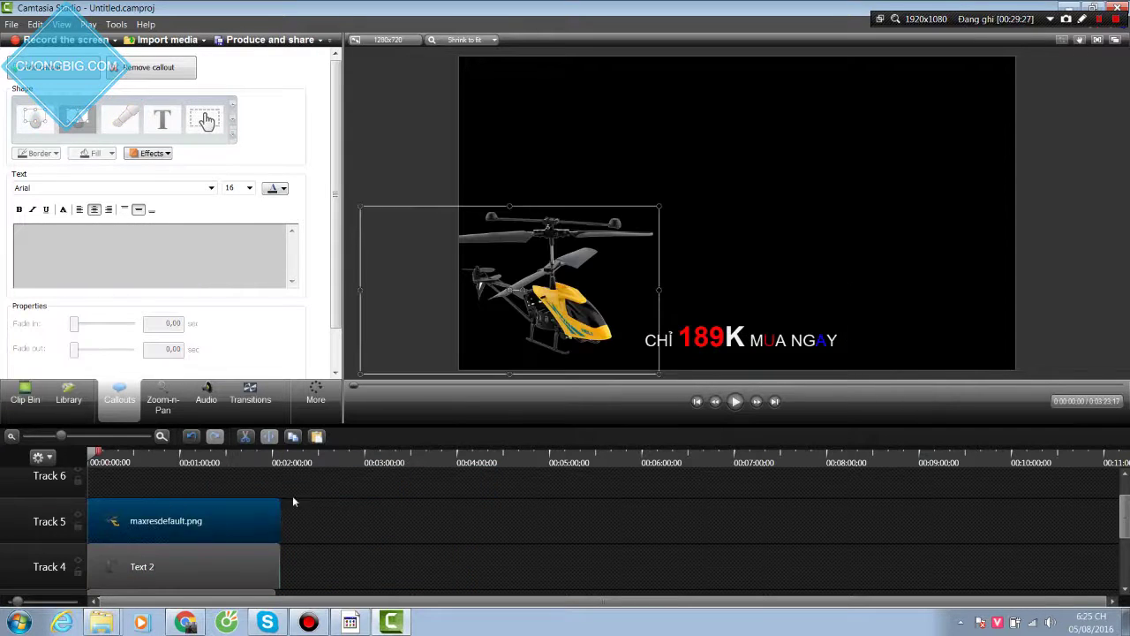
left_click(649, 339)
mouse_move(764, 339)
left_mouse_down()
mouse_move(673, 324)
mouse_move(758, 337)
left_mouse_up()
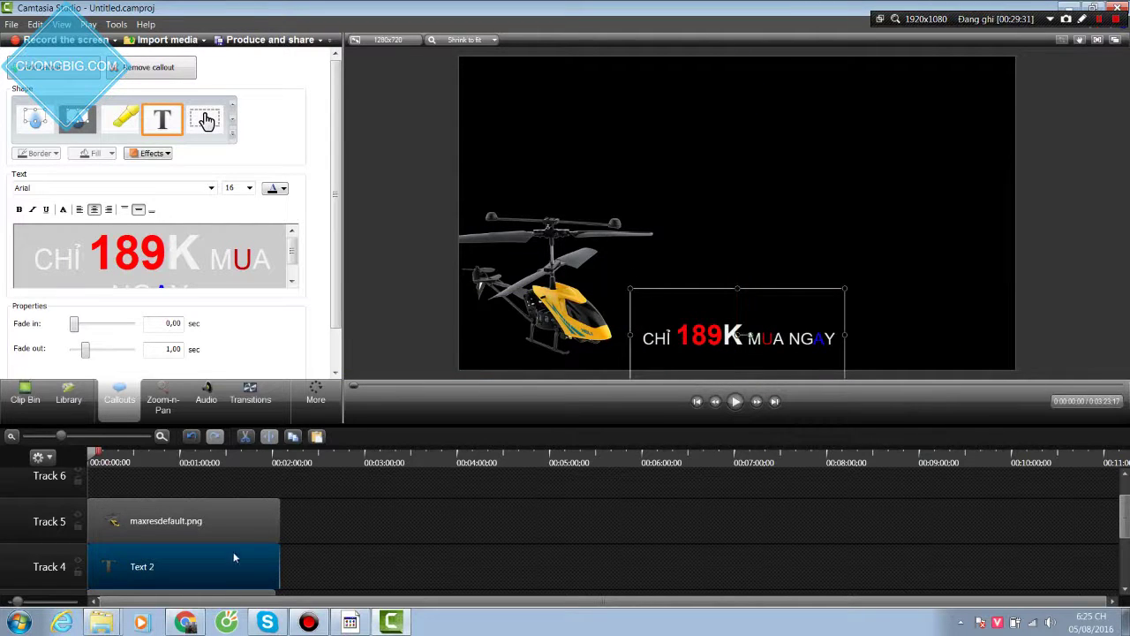
left_click_drag(234, 557, 215, 494)
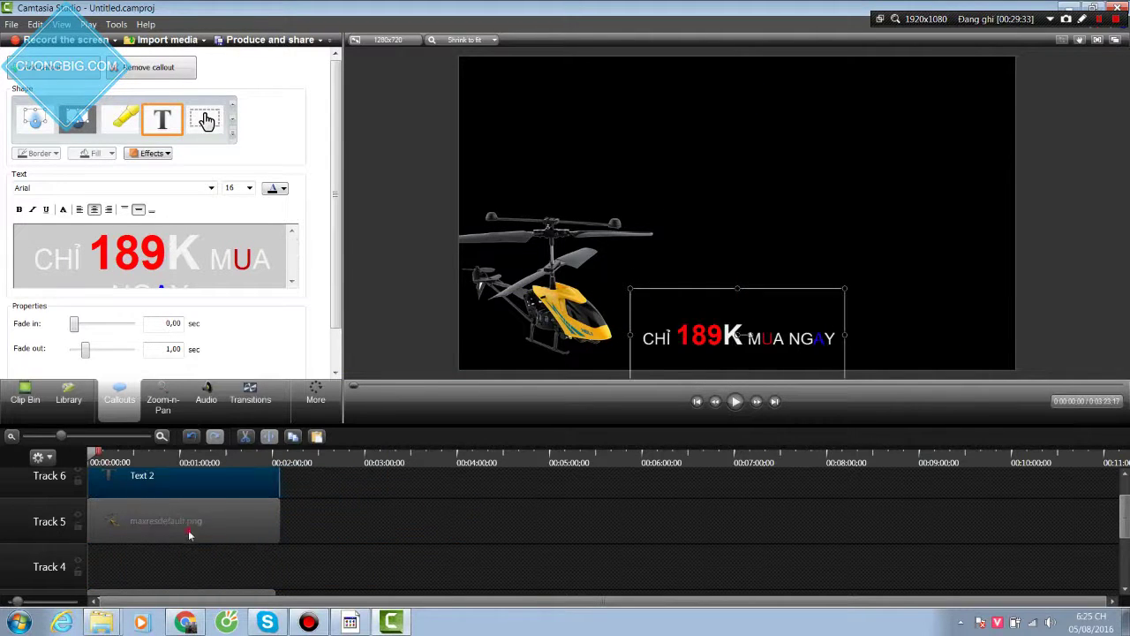
left_click_drag(188, 534, 181, 565)
left_click_drag(168, 482, 221, 530)
scroll(254, 565, "down", 3)
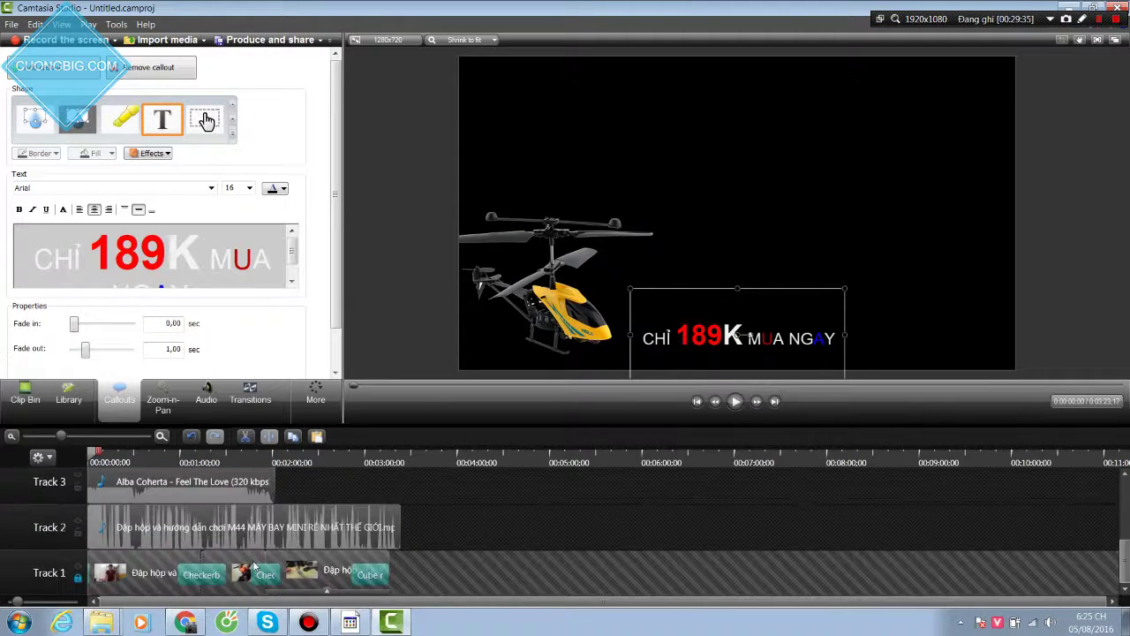
scroll(287, 509, "up", 3)
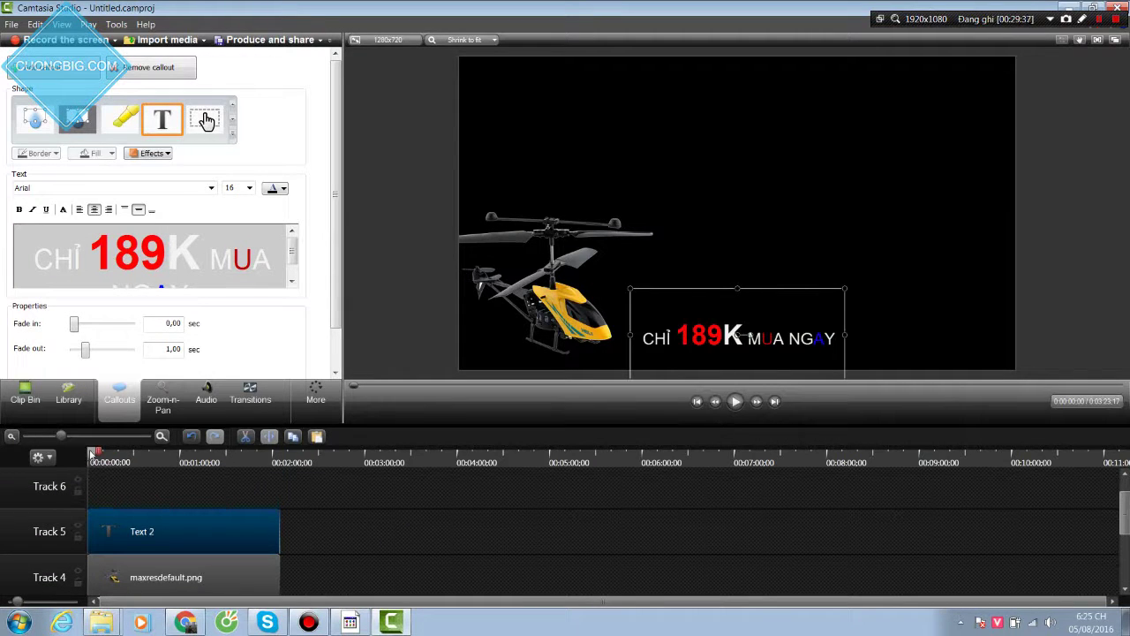
left_click(737, 402)
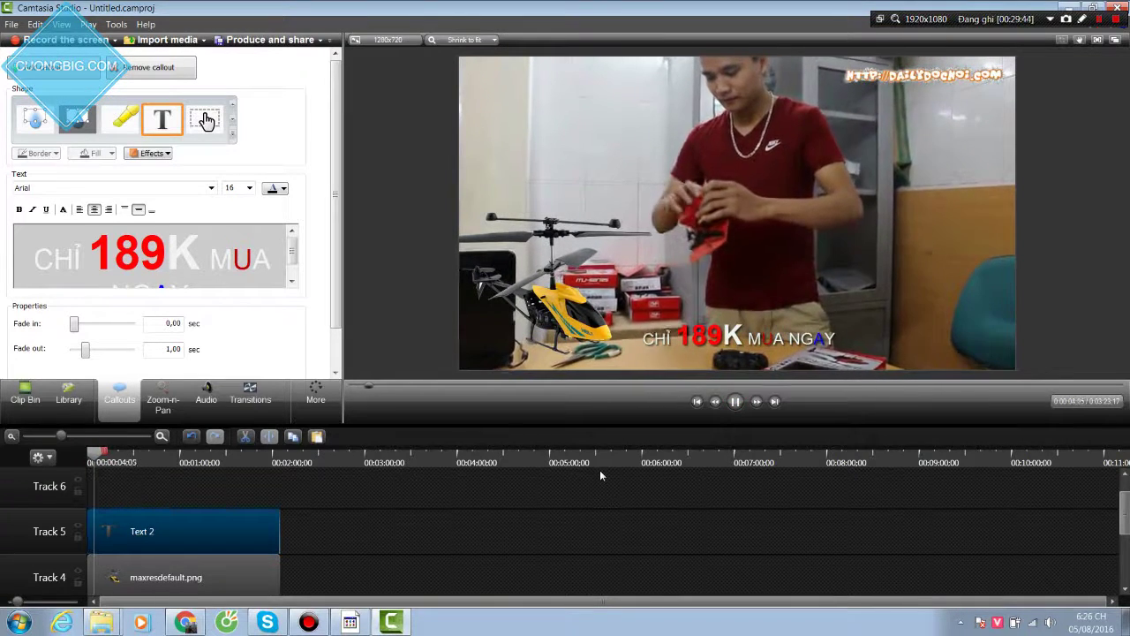
left_click(737, 401)
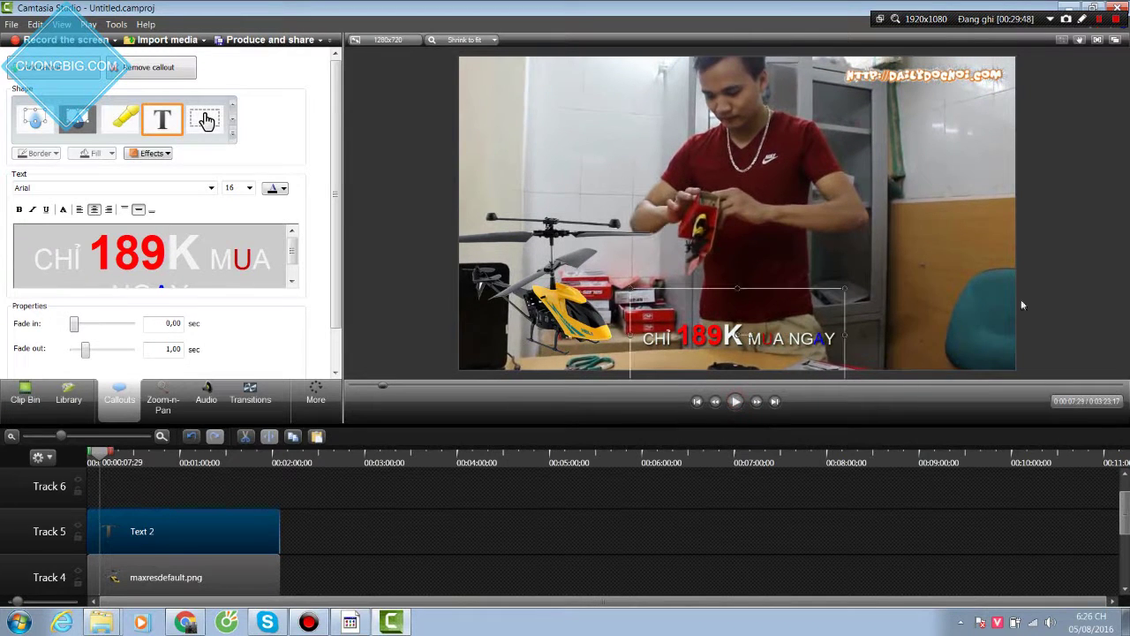
scroll(1097, 506, "down", 3)
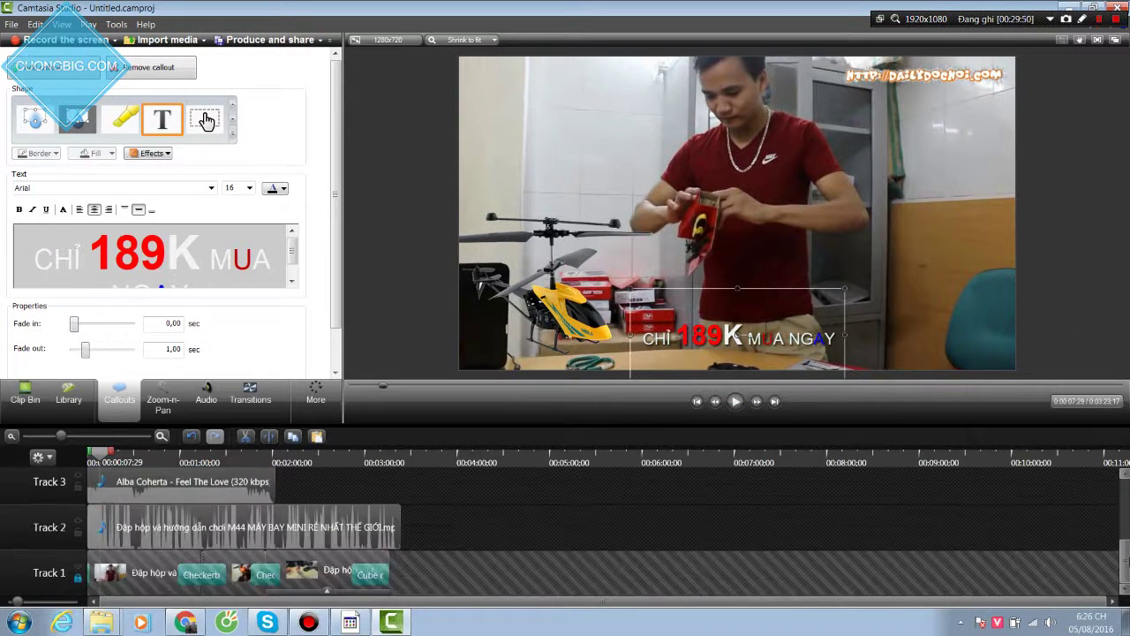
scroll(1097, 506, "up", 5)
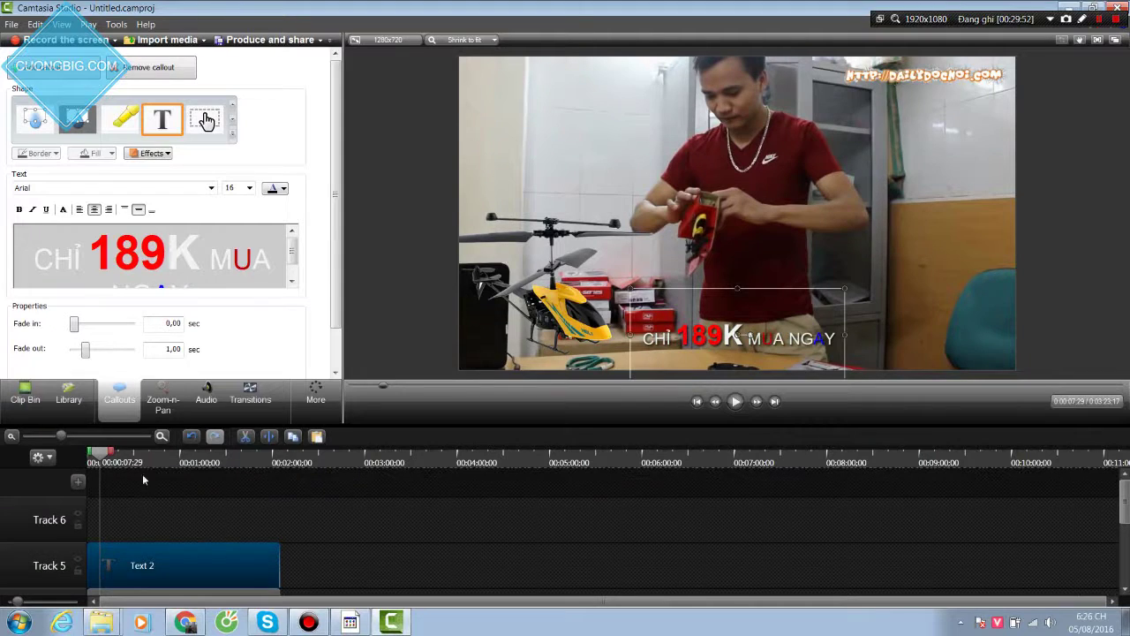
left_click(144, 507)
left_click_drag(102, 459, 63, 459)
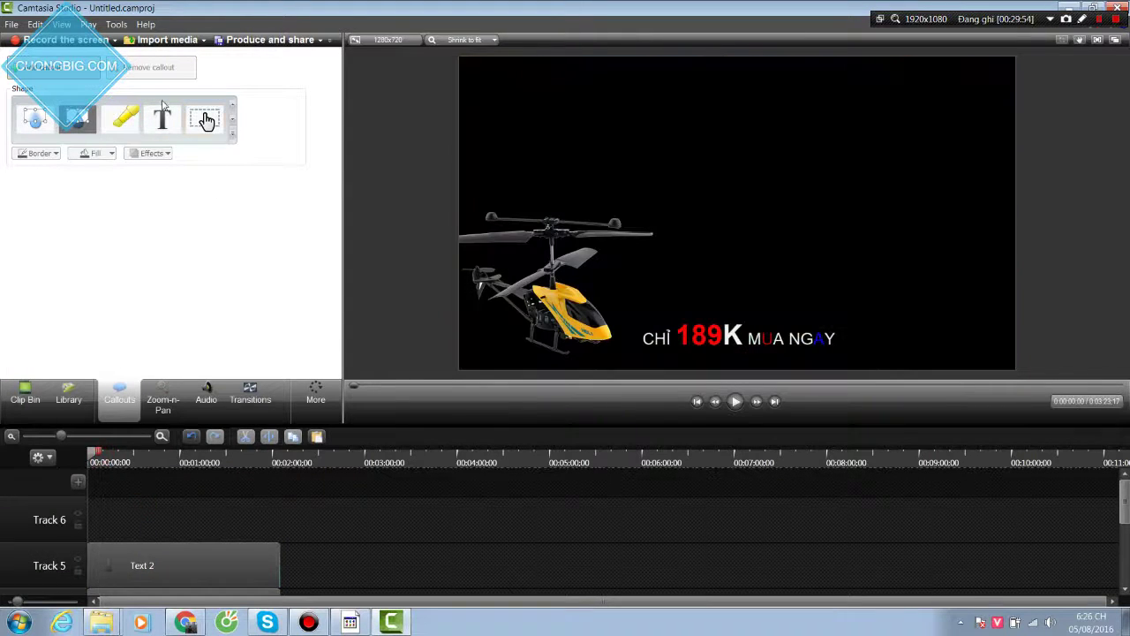
Add a red rectangular speech bubble, lengthen it, and flatten it into a top-right banner
left_click(233, 136)
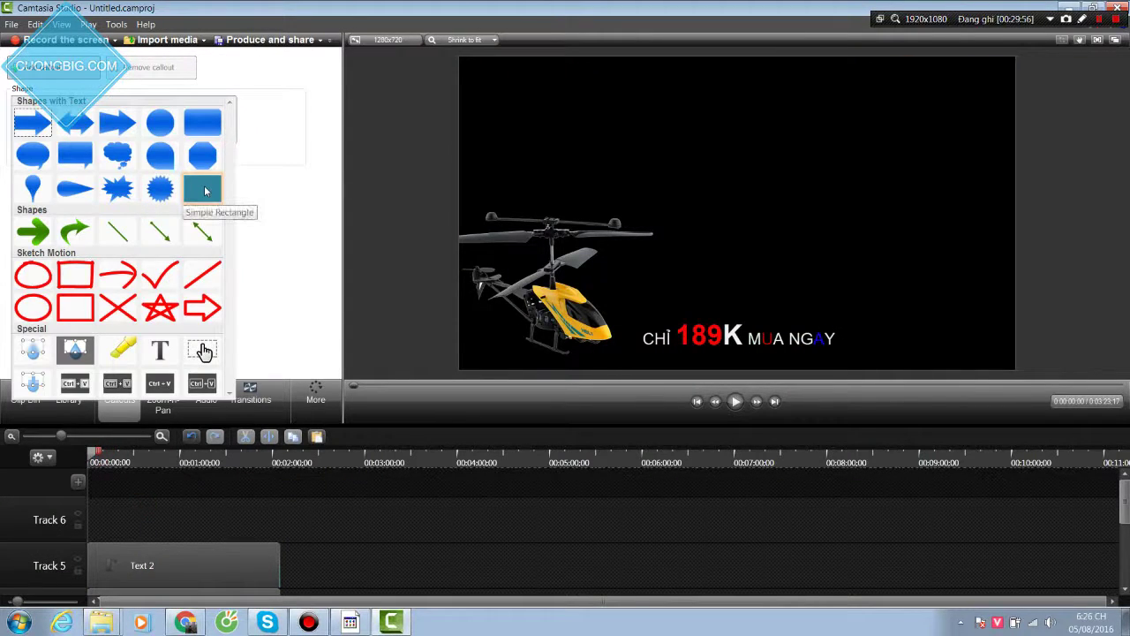
left_click(85, 165)
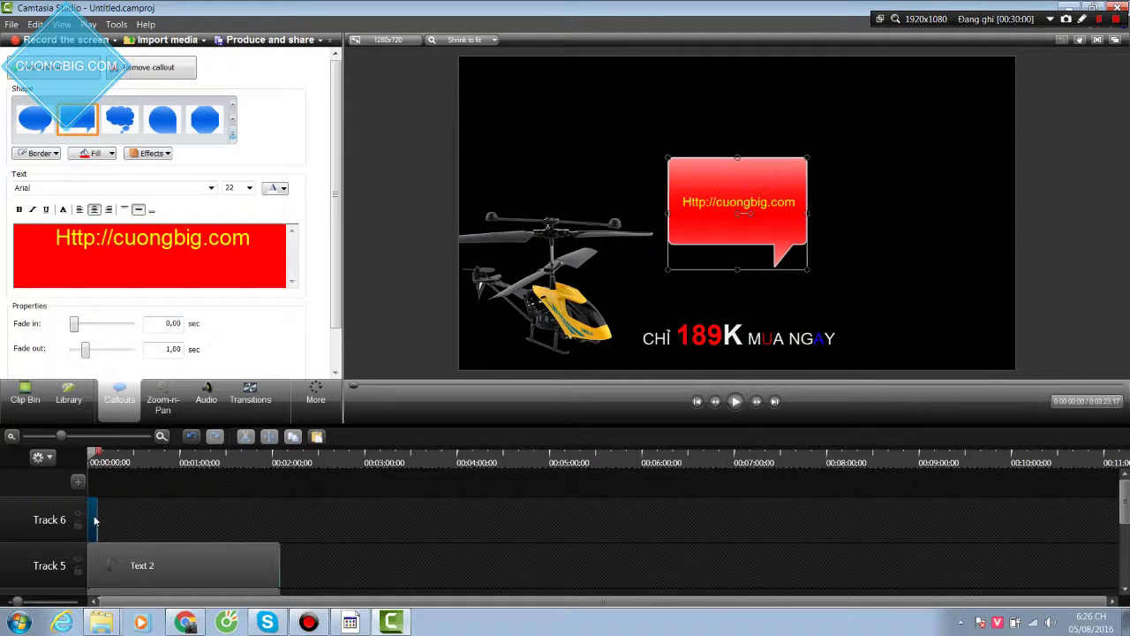
left_click_drag(95, 520, 251, 521)
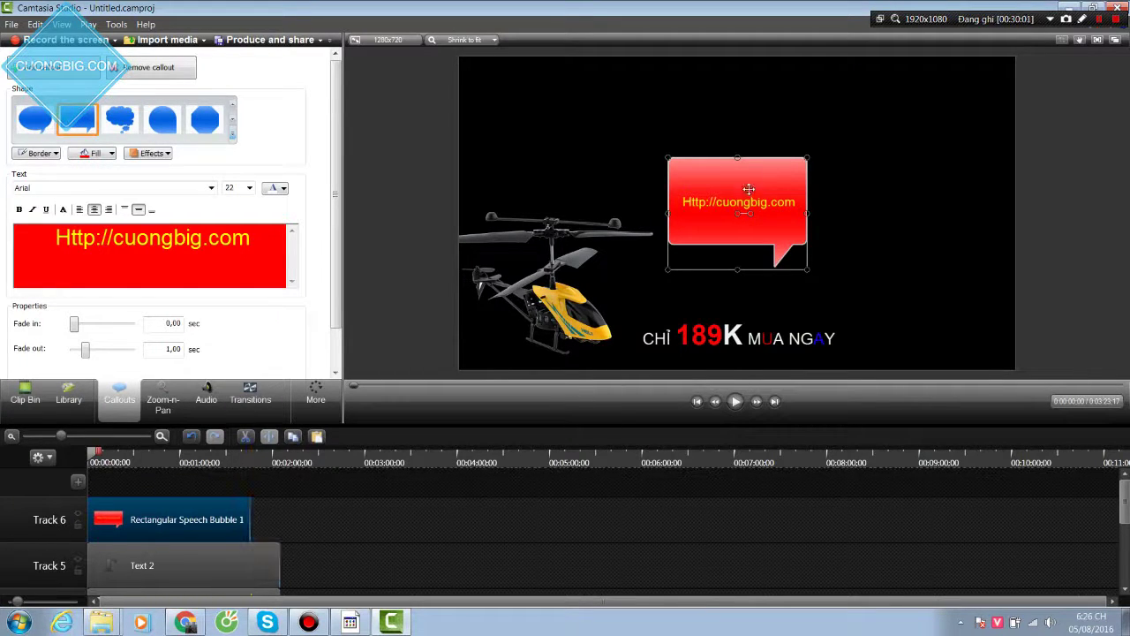
left_click_drag(749, 189, 904, 118)
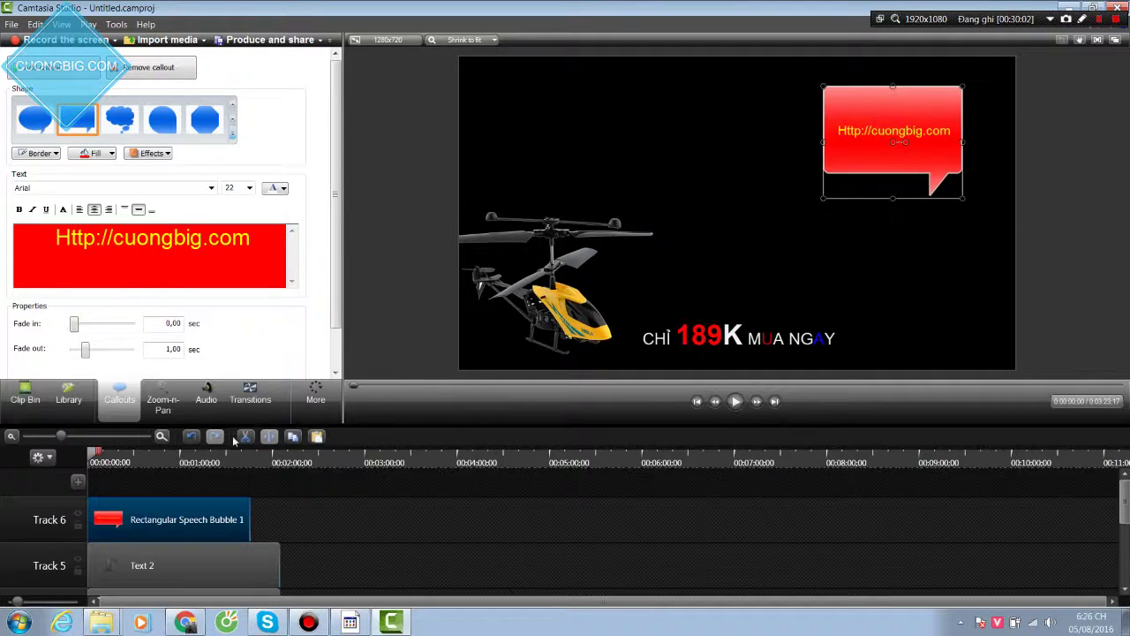
left_click(157, 458)
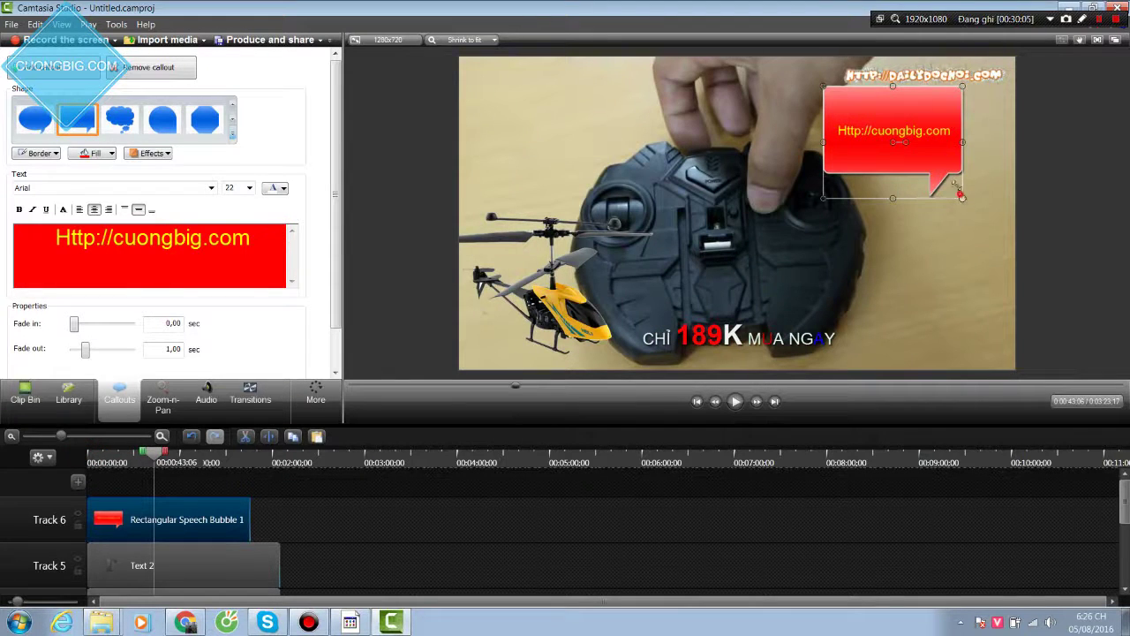
left_click_drag(962, 196, 986, 76)
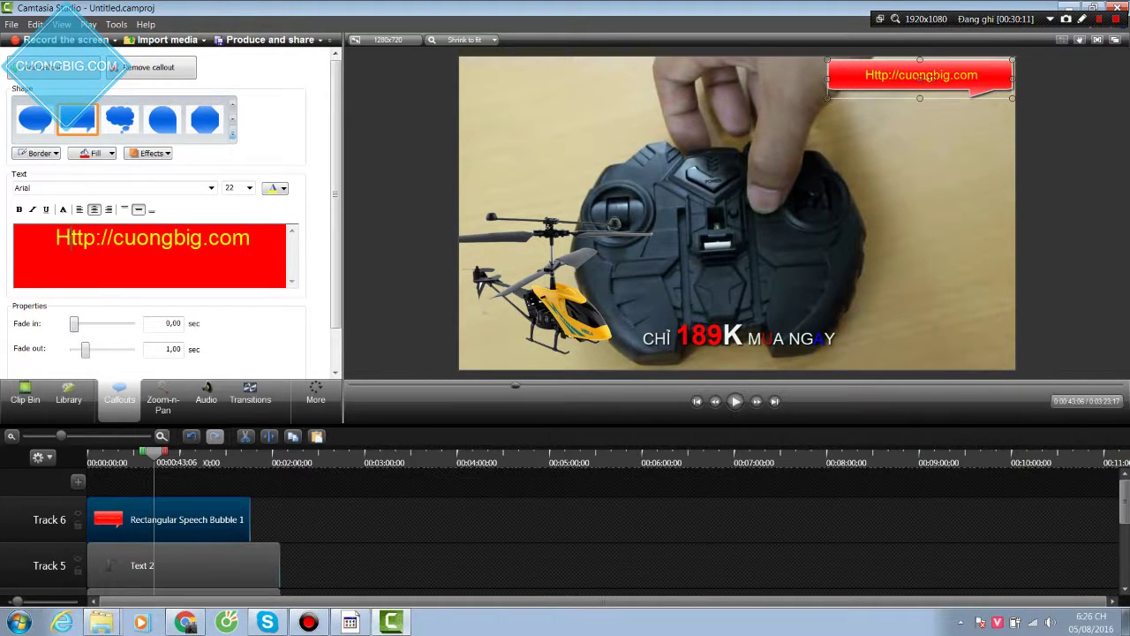
key("BackSpace")
type("h")
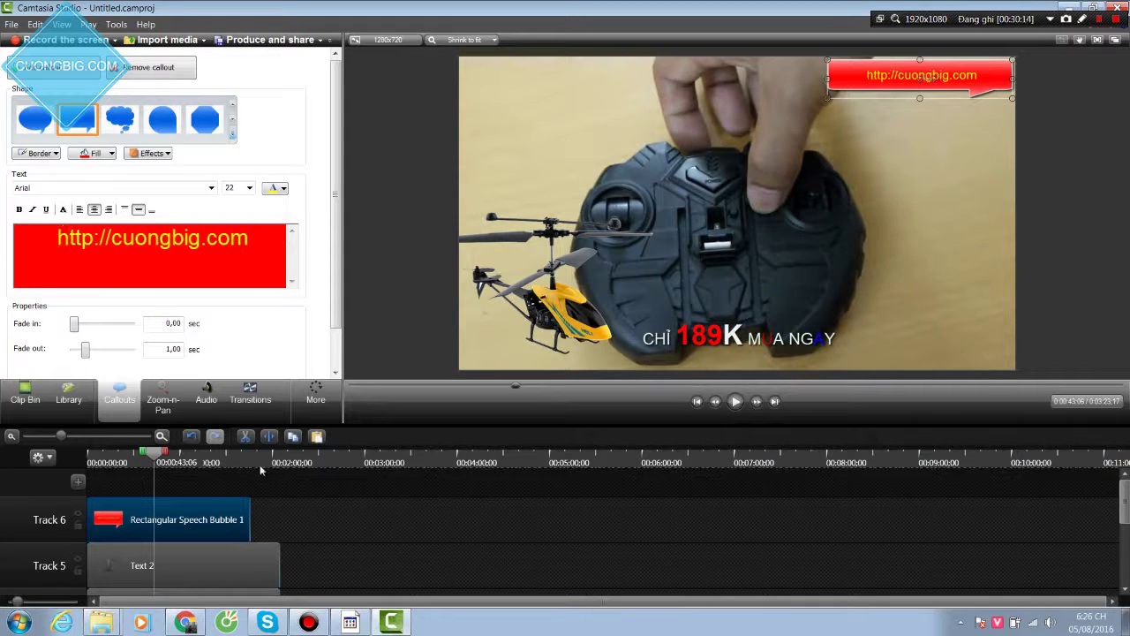
left_click_drag(255, 509, 279, 509)
scroll(408, 490, "down", 3)
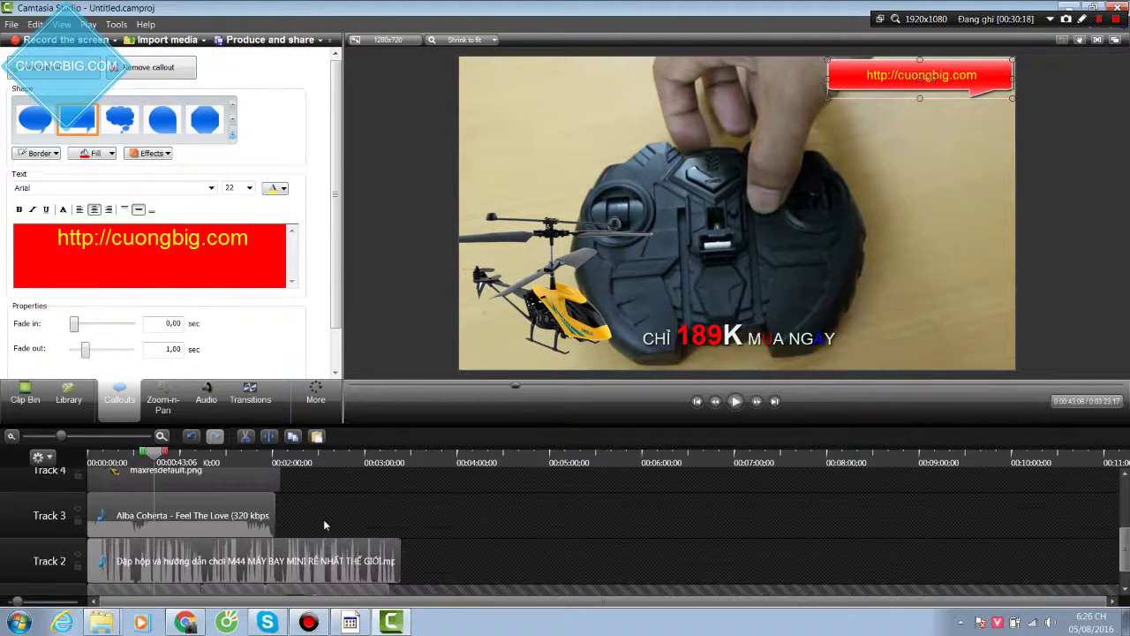
scroll(323, 519, "up", 4)
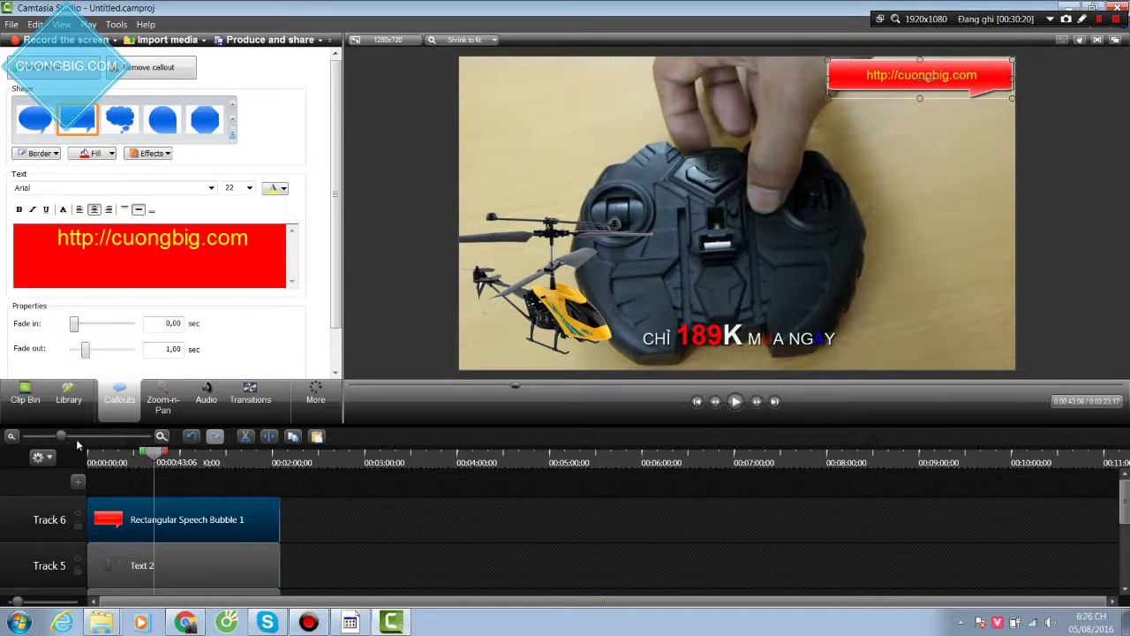
left_click_drag(46, 439, 40, 437)
scroll(270, 529, "down", 4)
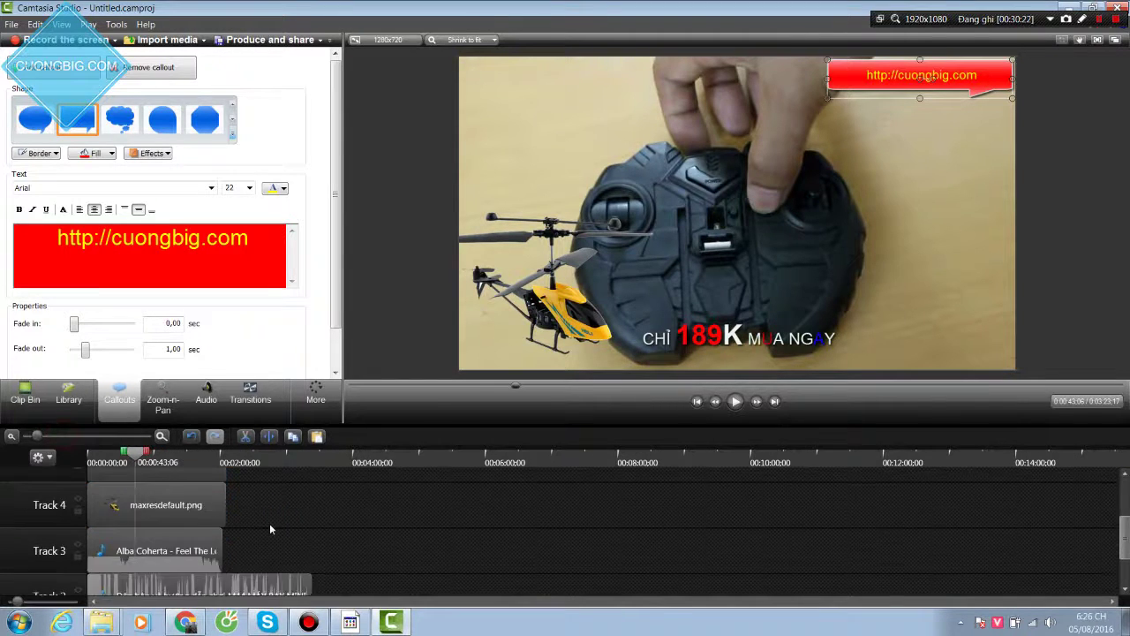
left_click(219, 493)
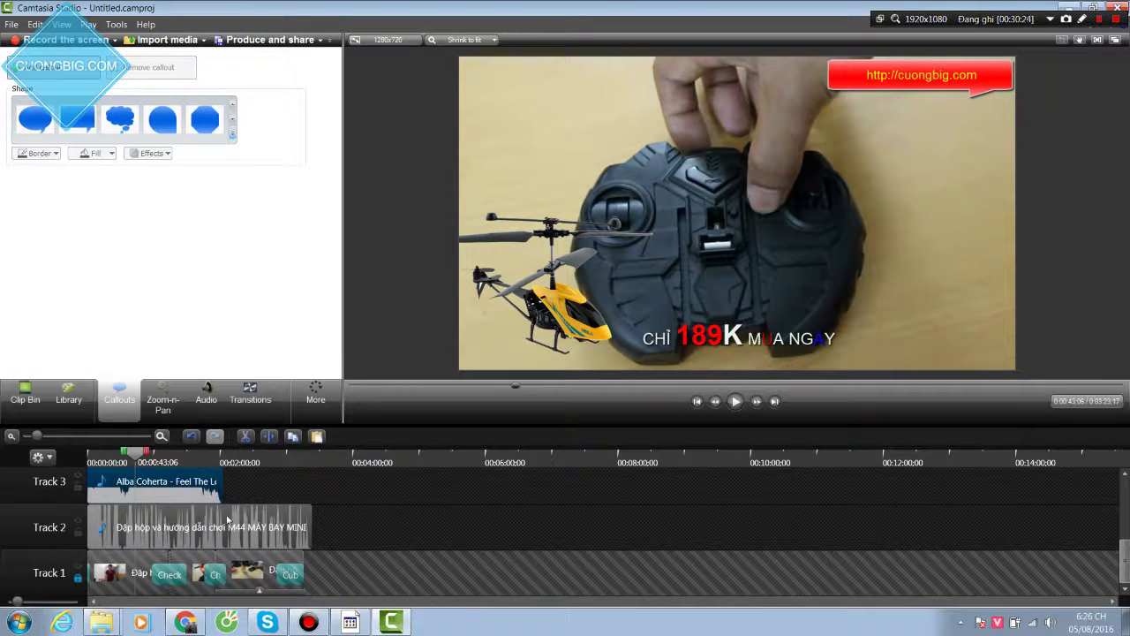
Add a second Alba Coherta music clip at the 2:16 playhead, butted against the first and trimmed
left_click(280, 533)
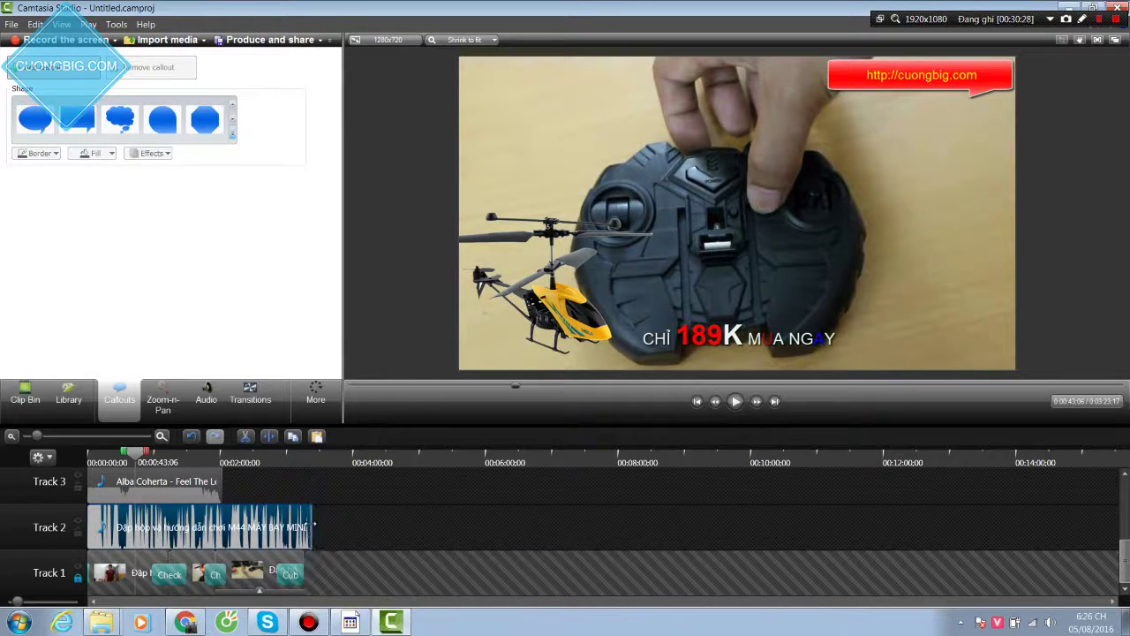
left_click(196, 491)
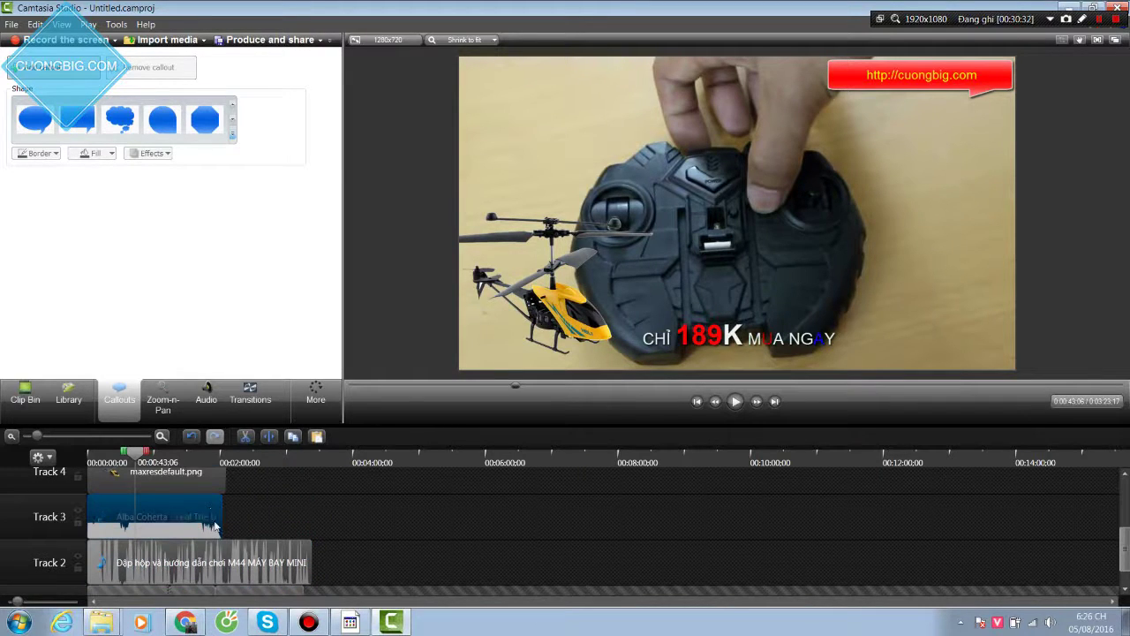
left_click(239, 525)
left_click_drag(142, 463, 238, 463)
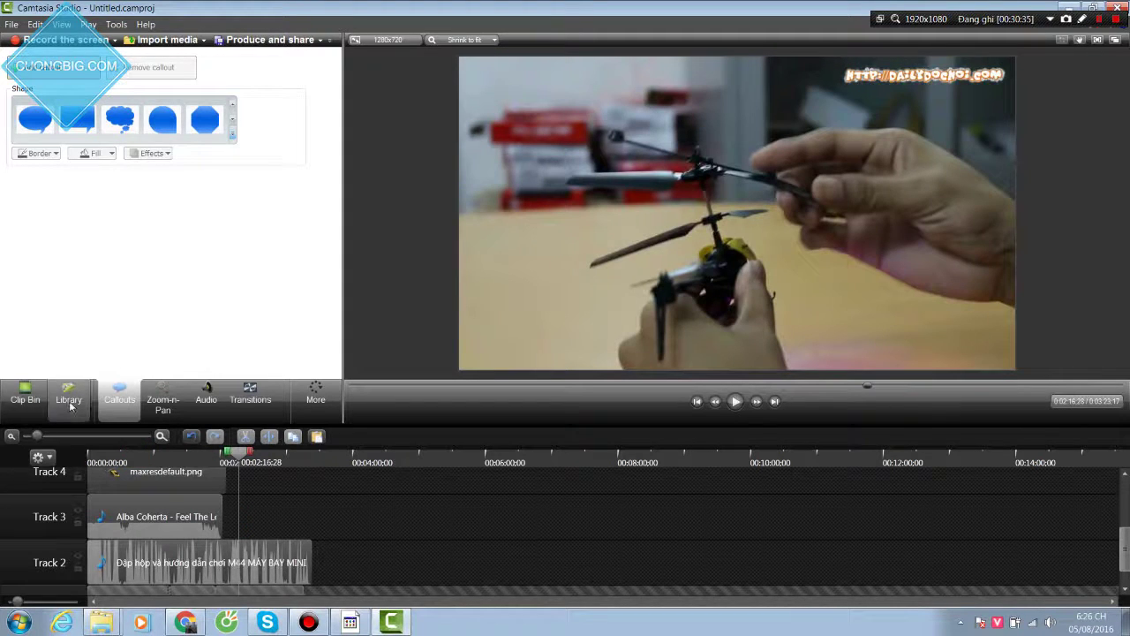
left_click(25, 393)
right_click(34, 183)
left_click(67, 192)
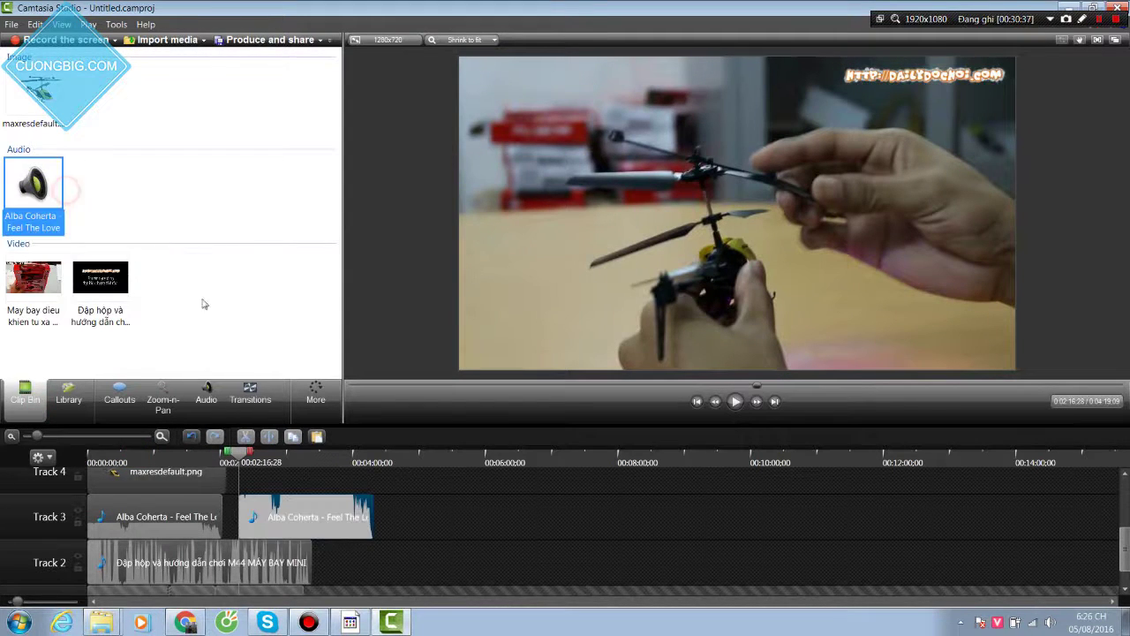
left_click_drag(277, 513, 262, 512)
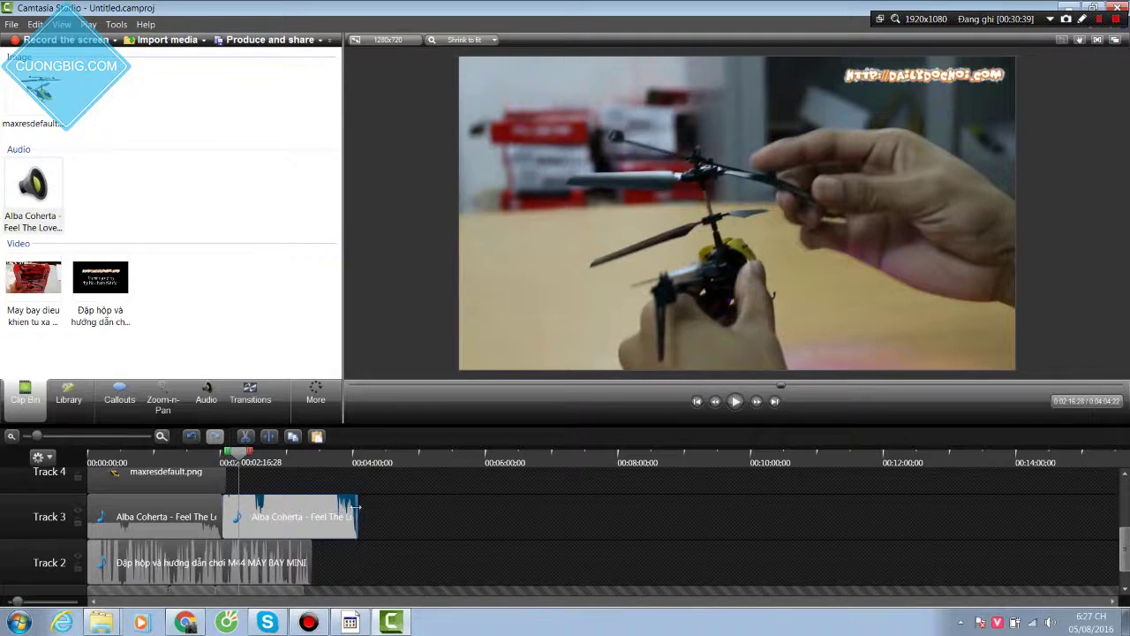
left_click_drag(357, 506, 310, 510)
Extend the maxresdefault.png image, Text 2 price text and URL banner clips to the music's end
scroll(256, 521, "up", 1)
left_click(214, 510)
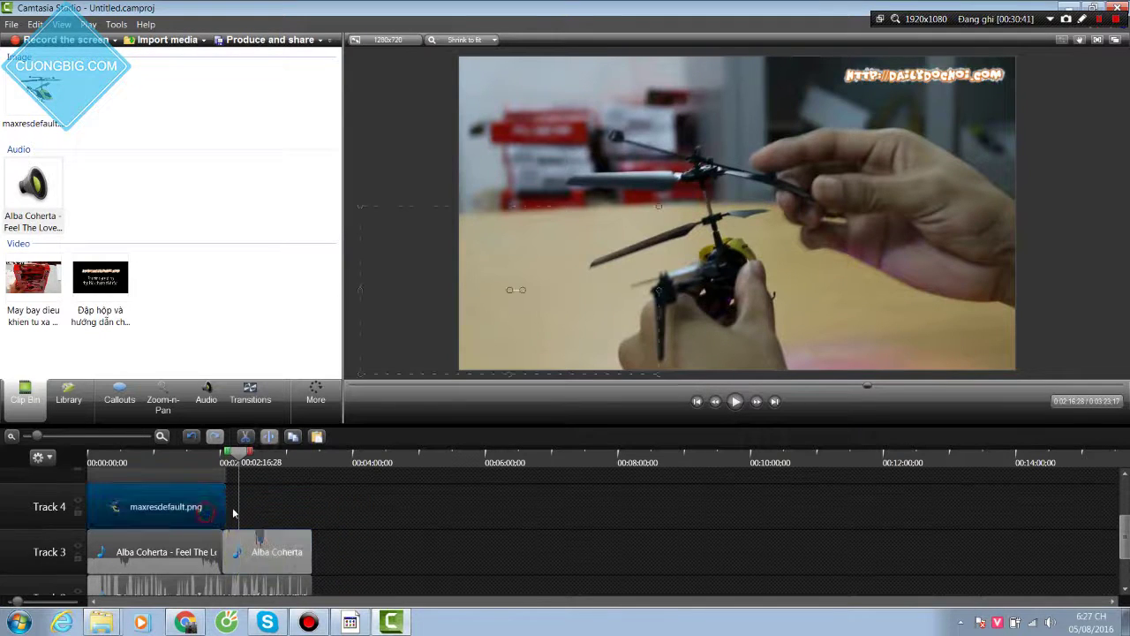
left_click_drag(225, 500, 311, 501)
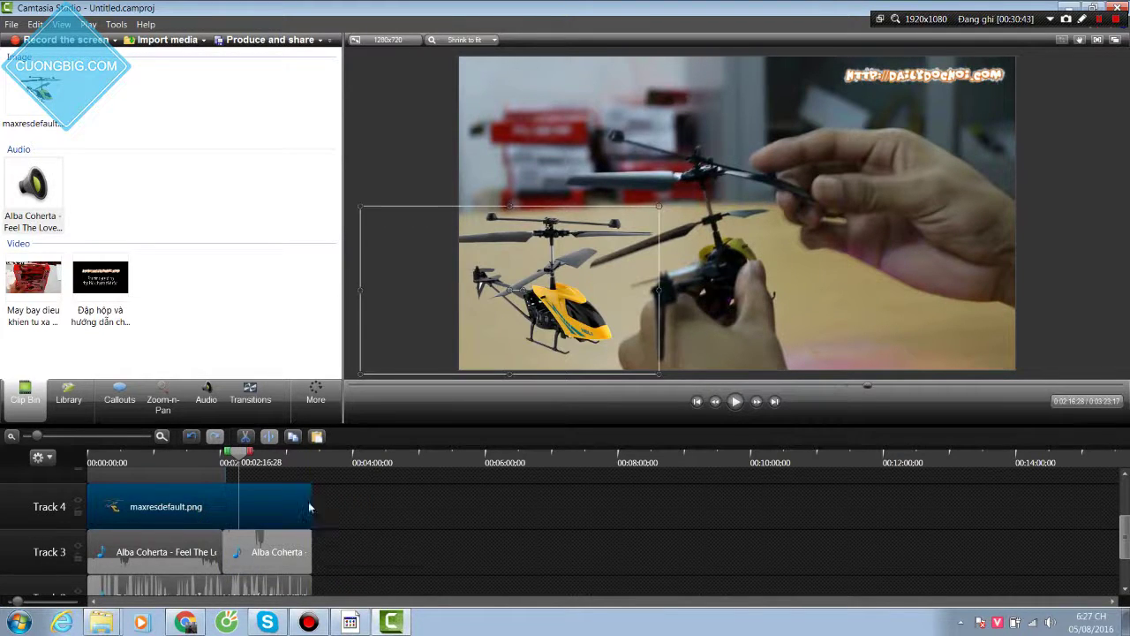
scroll(270, 507, "up", 1)
left_click(215, 505)
left_click_drag(225, 495, 311, 496)
scroll(337, 508, "up", 1)
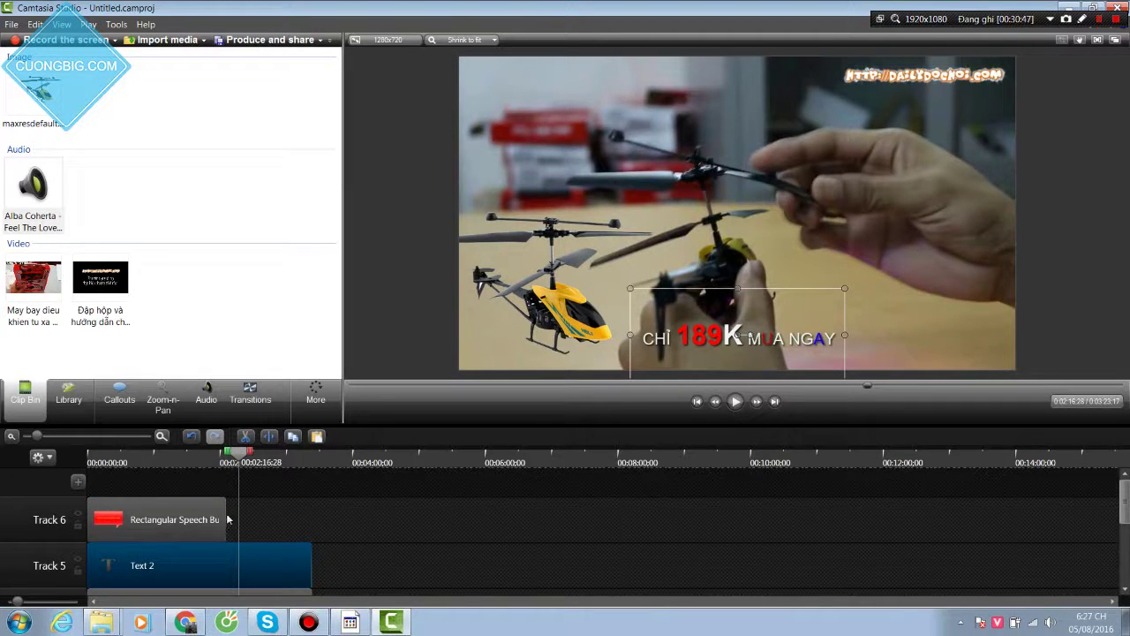
left_click_drag(226, 519, 311, 516)
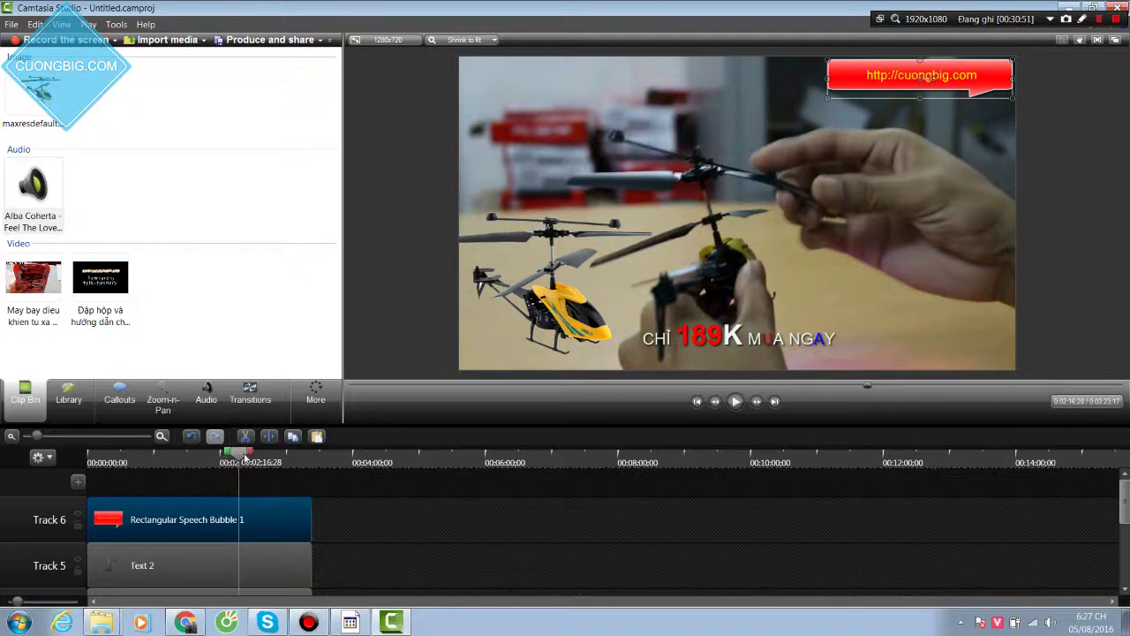
left_click(696, 401)
scroll(399, 503, "down", 3)
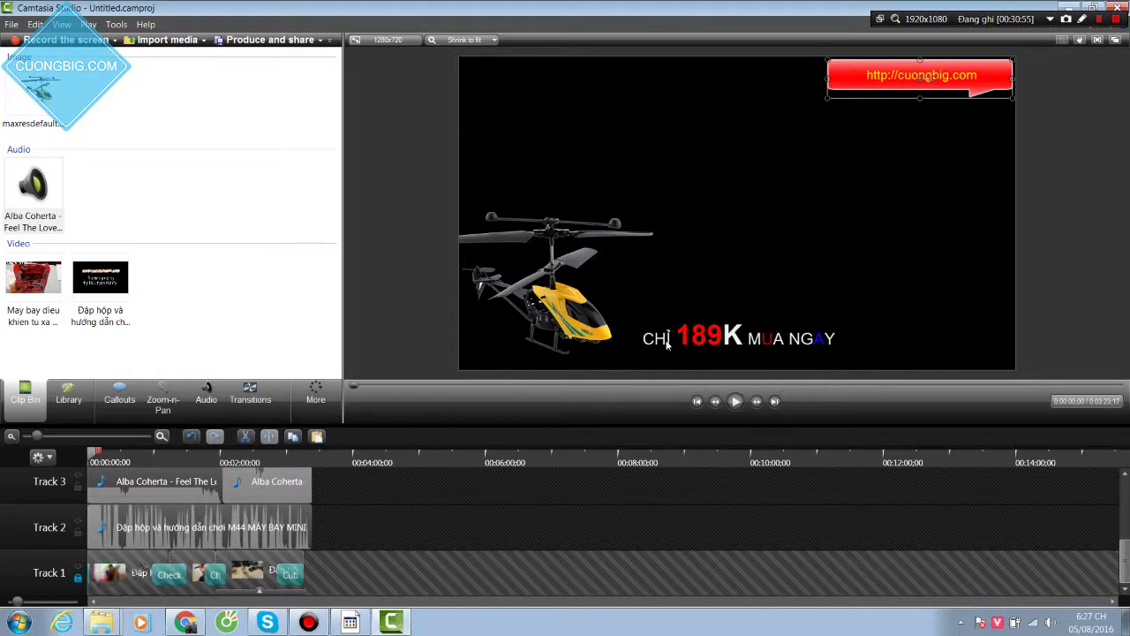
Play the video from the start, then preview the Circle stretch transition
left_click(735, 401)
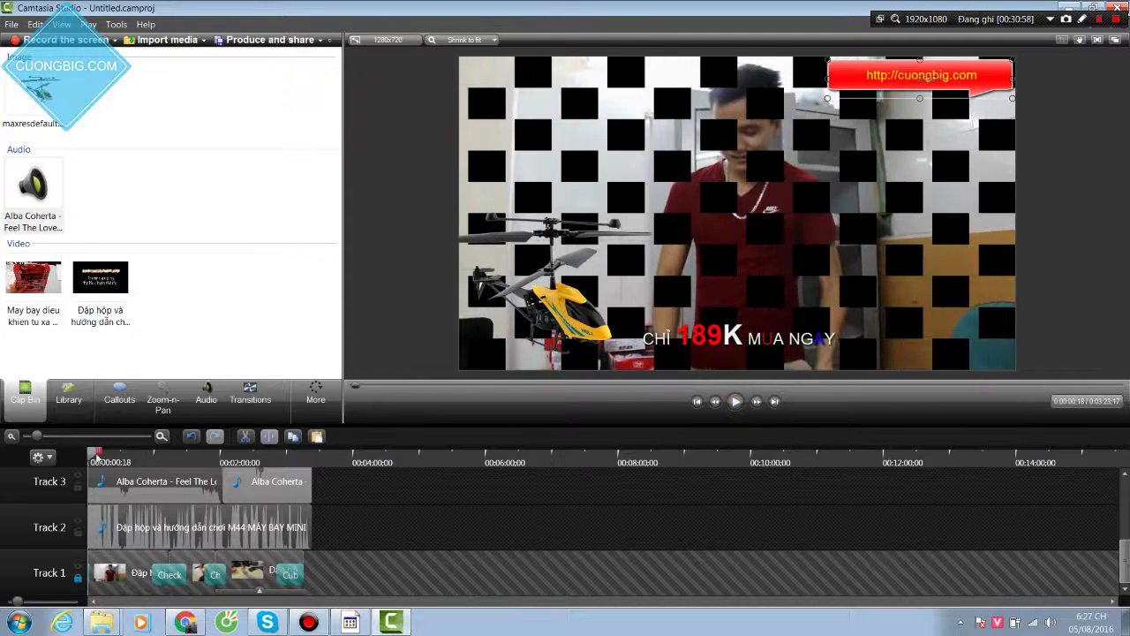
left_click(92, 458)
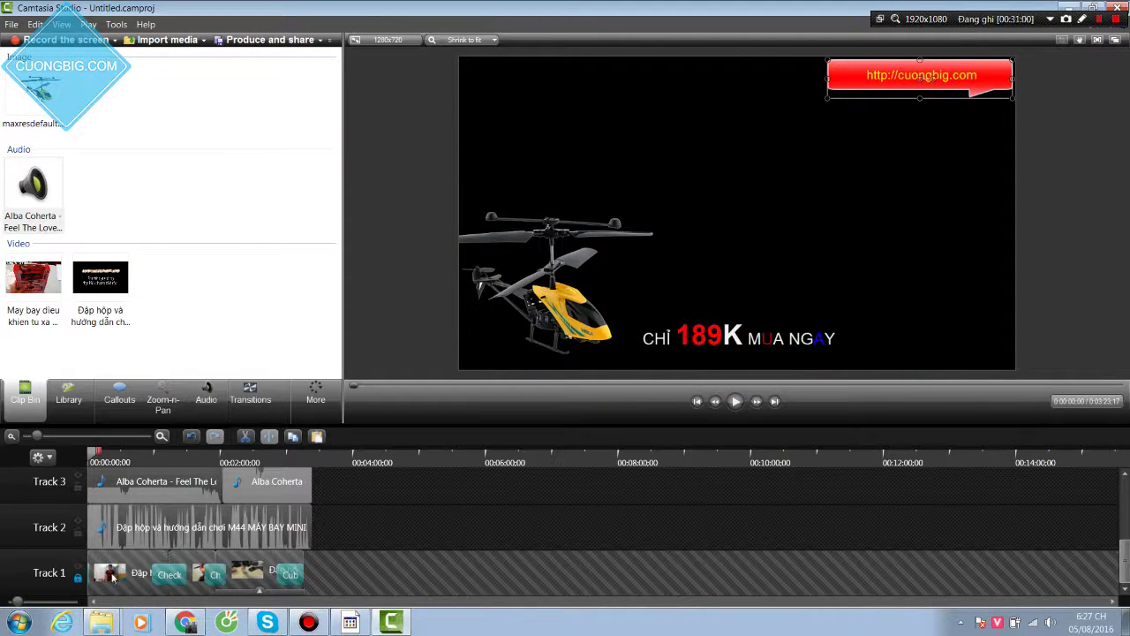
left_click(234, 527)
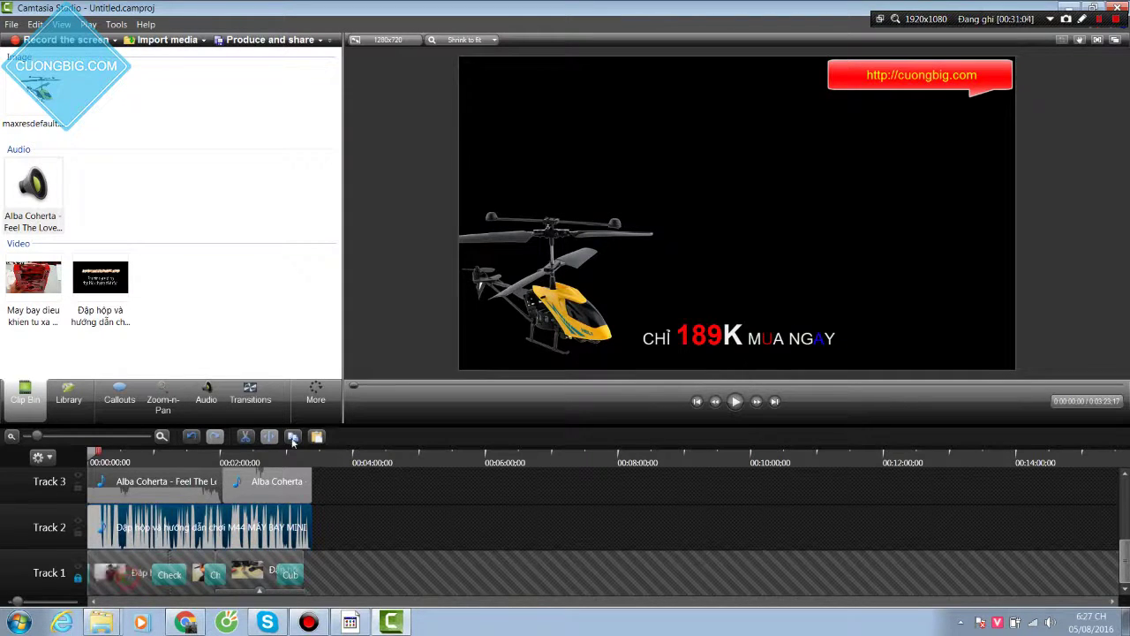
left_click(260, 397)
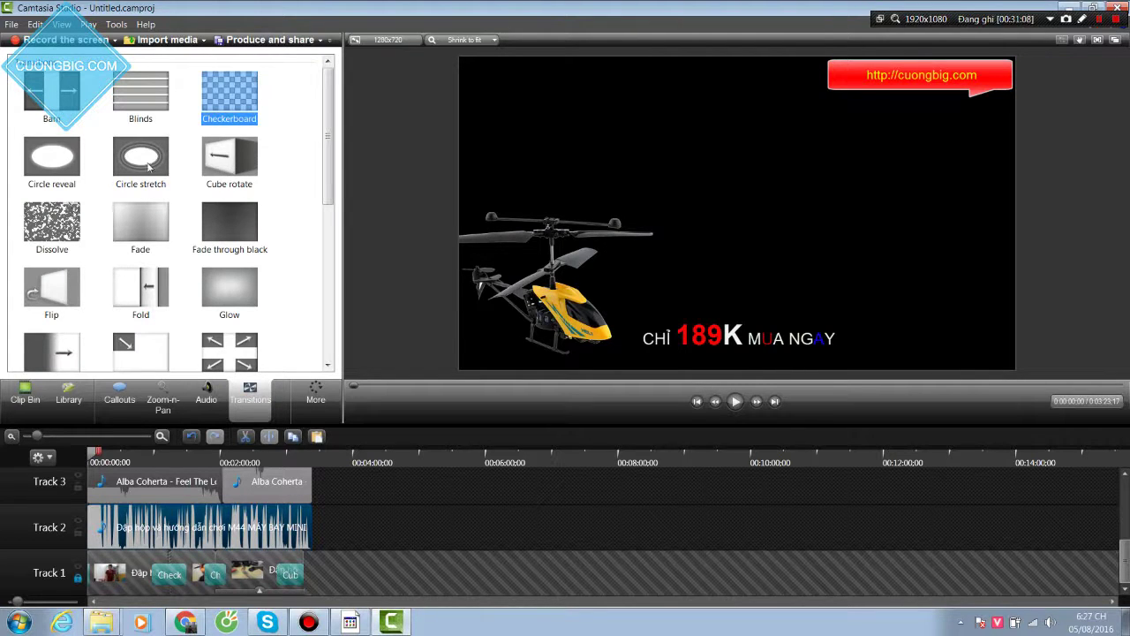
scroll(322, 155, "down", 5)
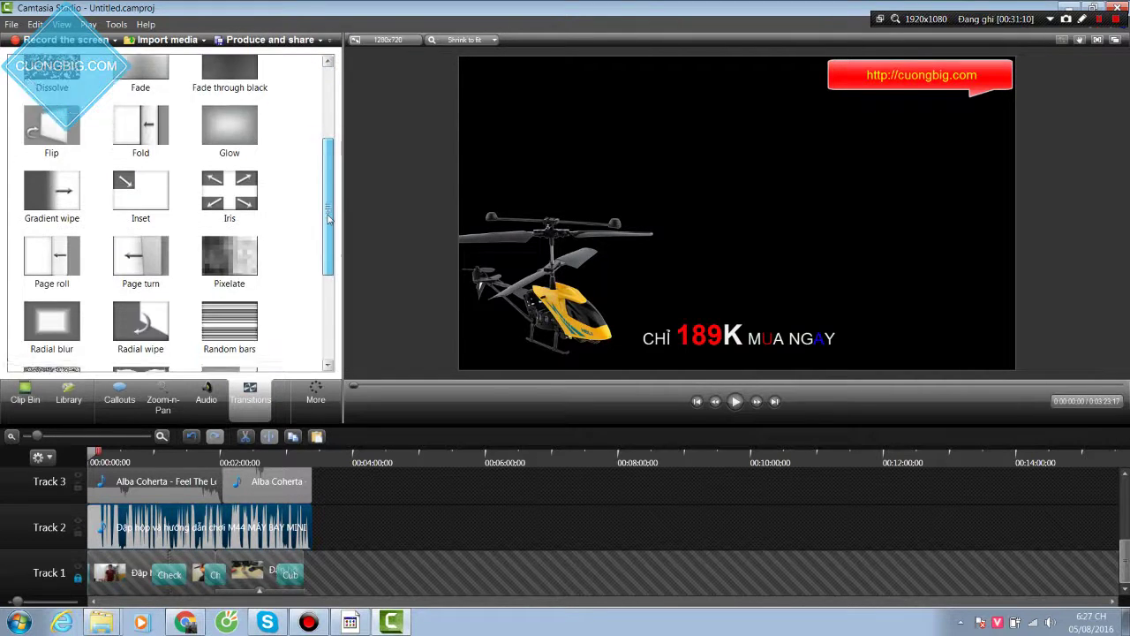
scroll(328, 231, "down", 1)
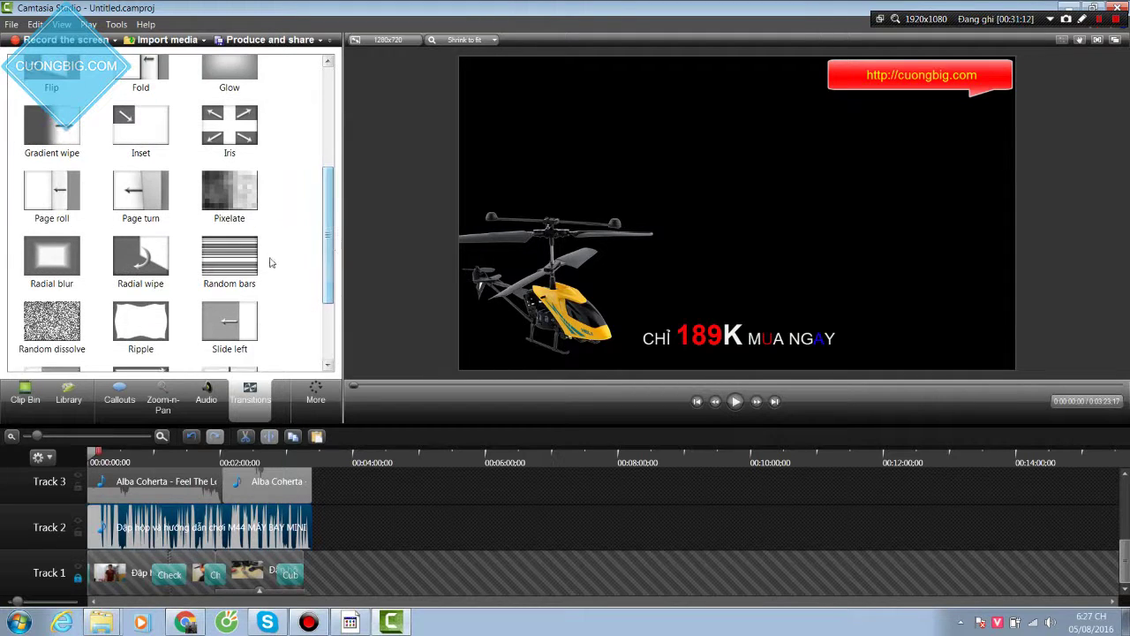
left_click_drag(334, 250, 325, 136)
right_click(154, 164)
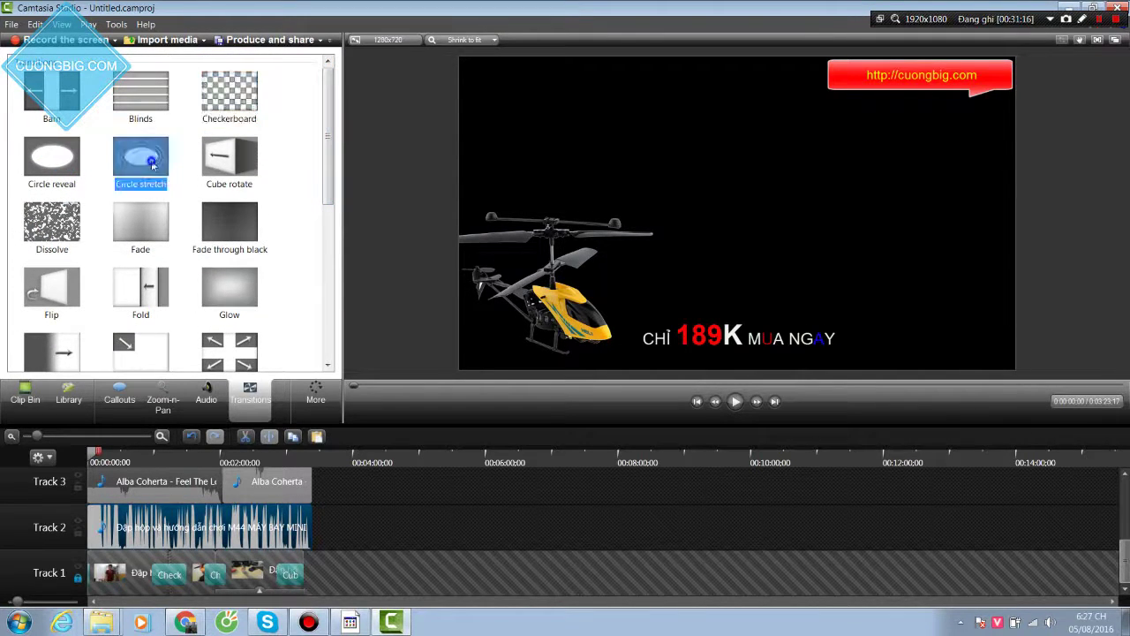
left_click(187, 184)
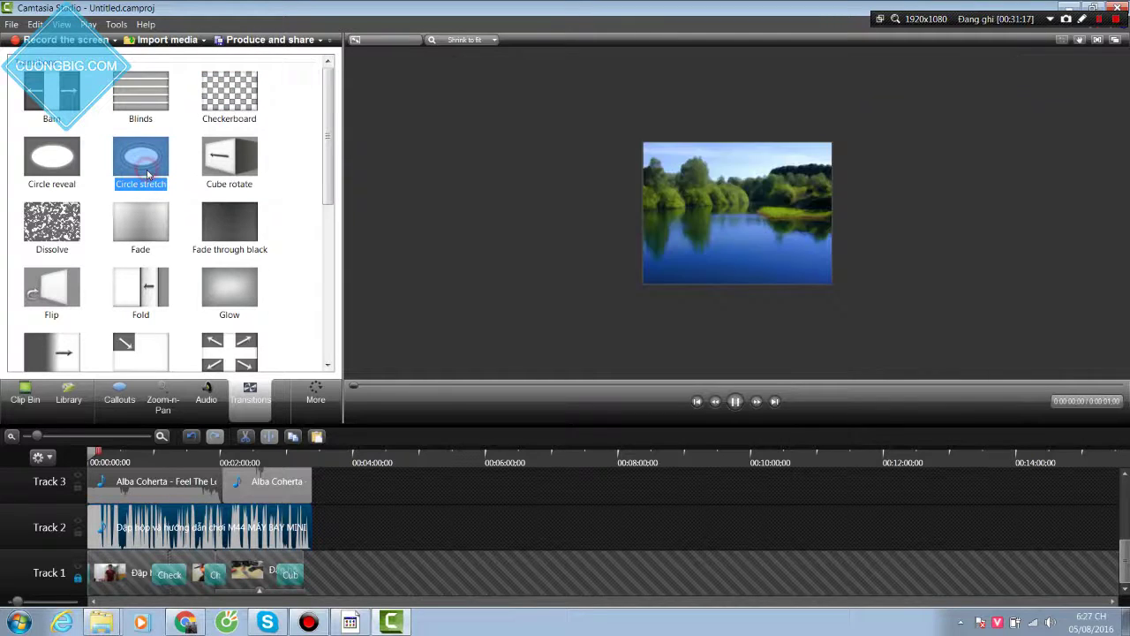
left_click(202, 579)
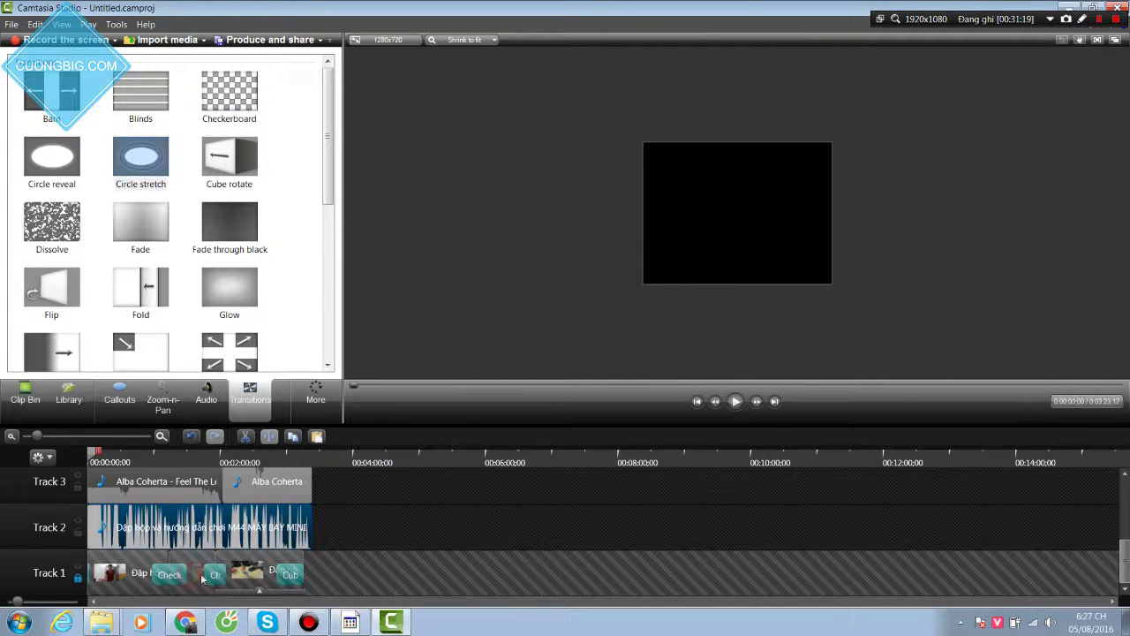
left_click(201, 577)
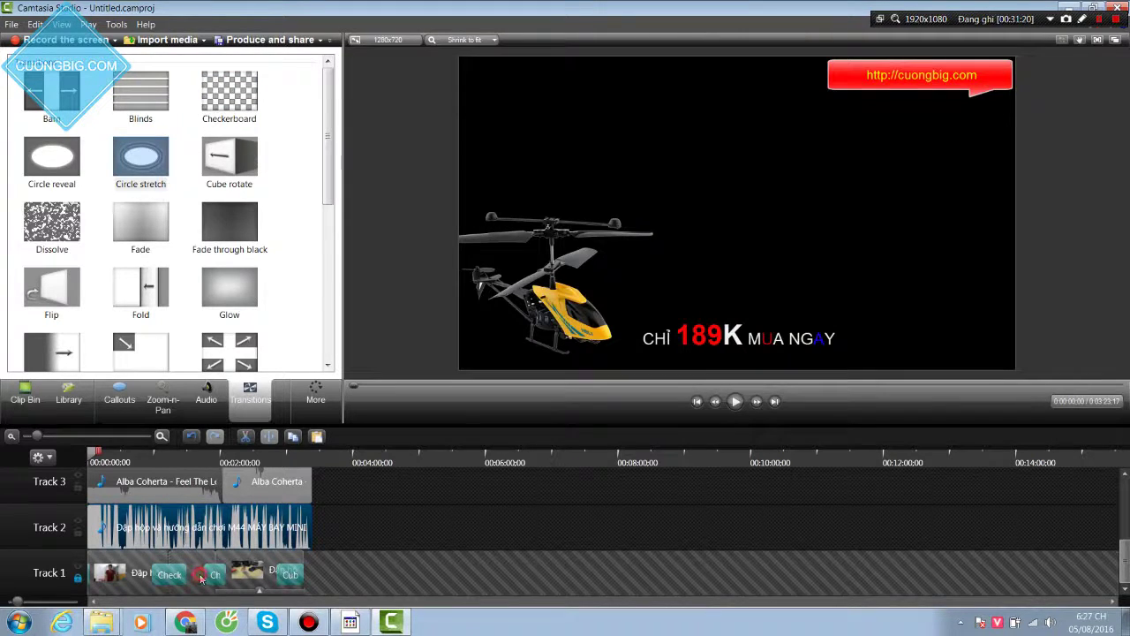
Unlock Track 1 and apply Circle stretch to its selected clips, replacing Checkerboard
left_click(78, 578)
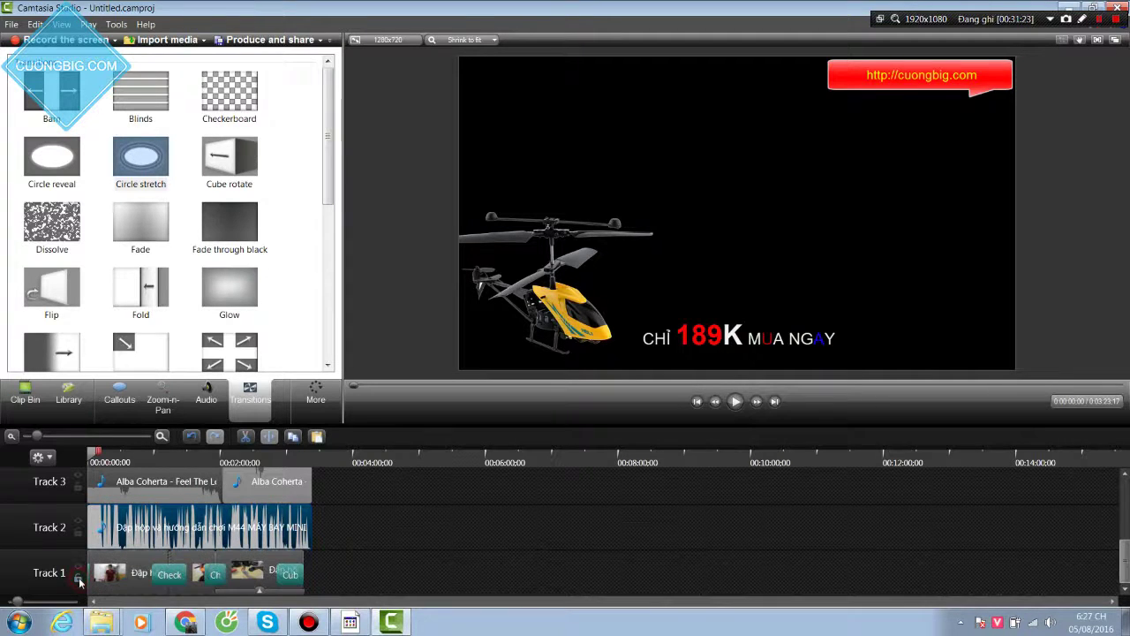
left_click(233, 586)
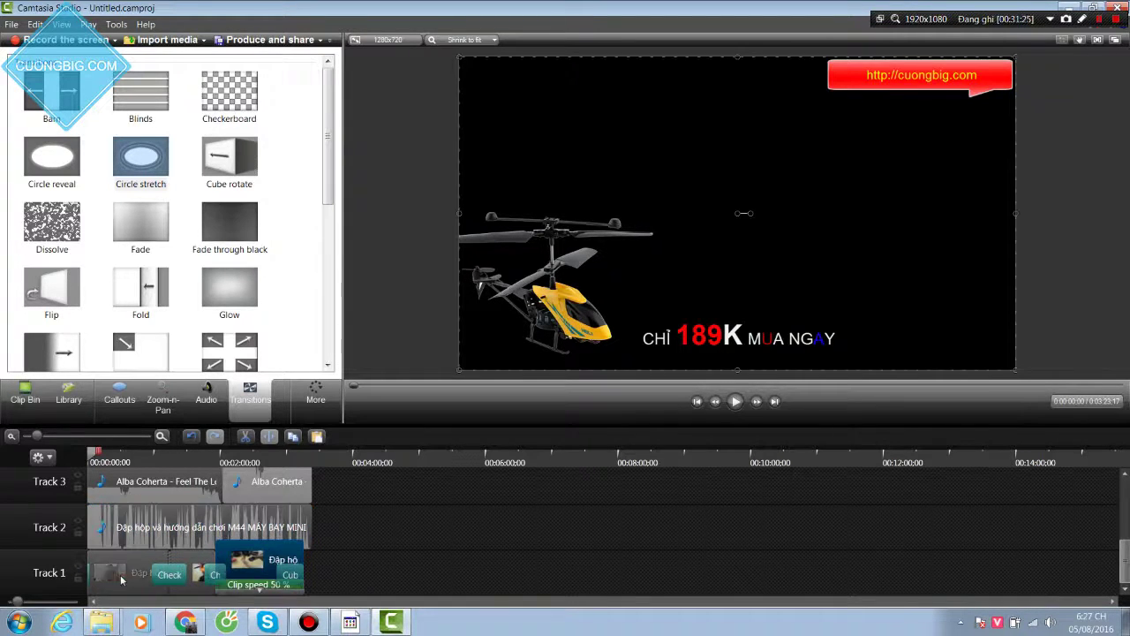
left_click(121, 578)
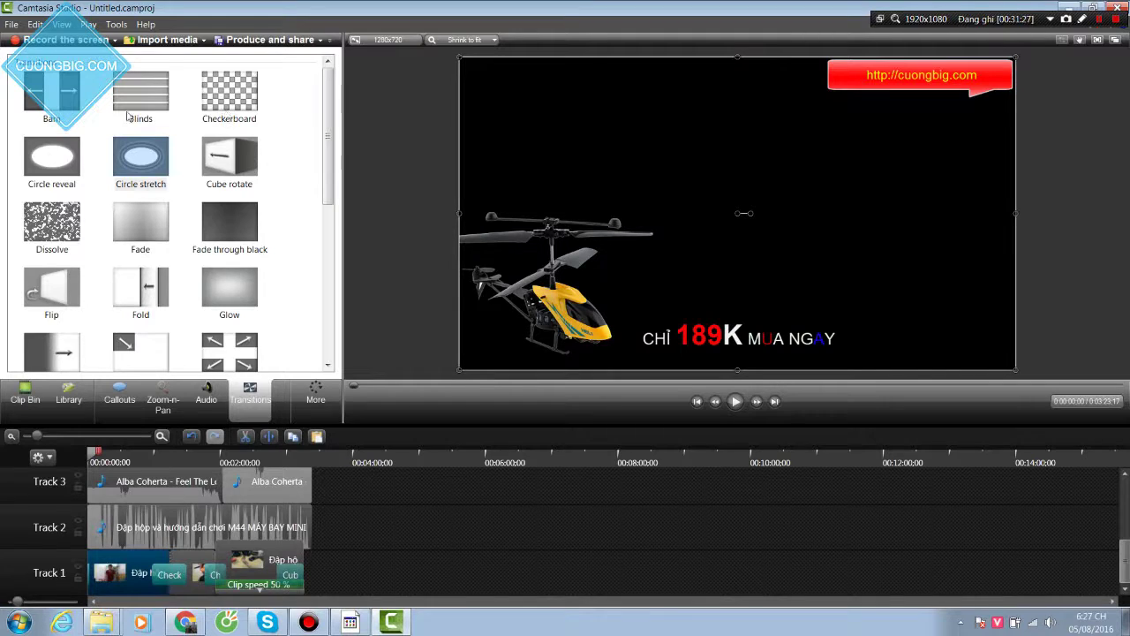
left_click(129, 157)
right_click(150, 152)
left_click(168, 160)
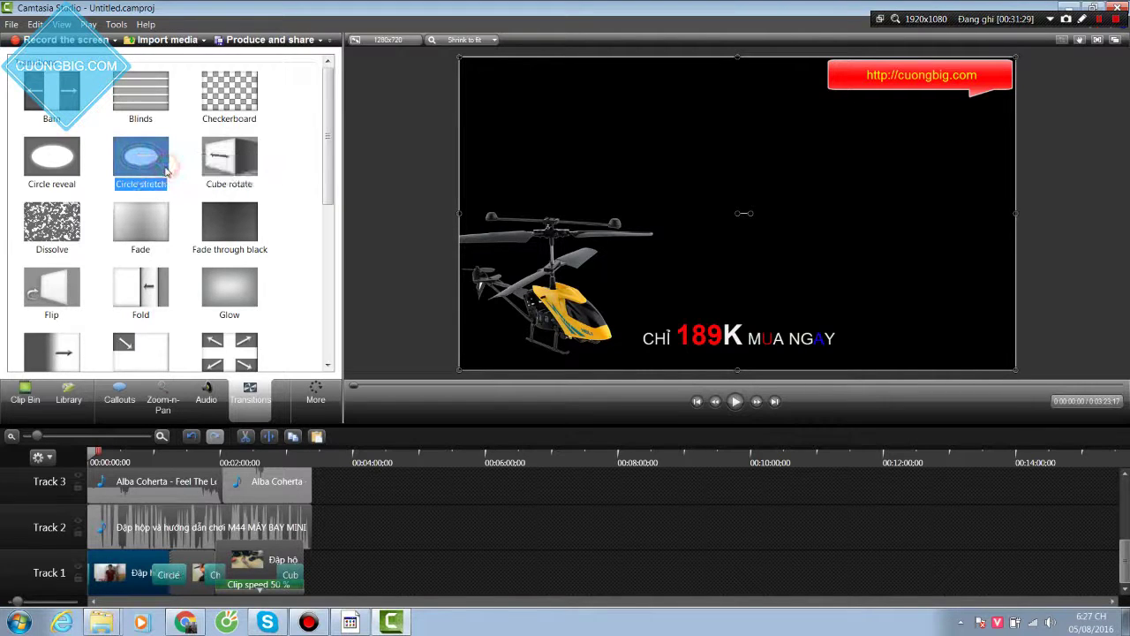
left_click(92, 457)
Play the video's opening to review the Circle stretch transition, with the Clip Bin showing, then pause
left_click(738, 403)
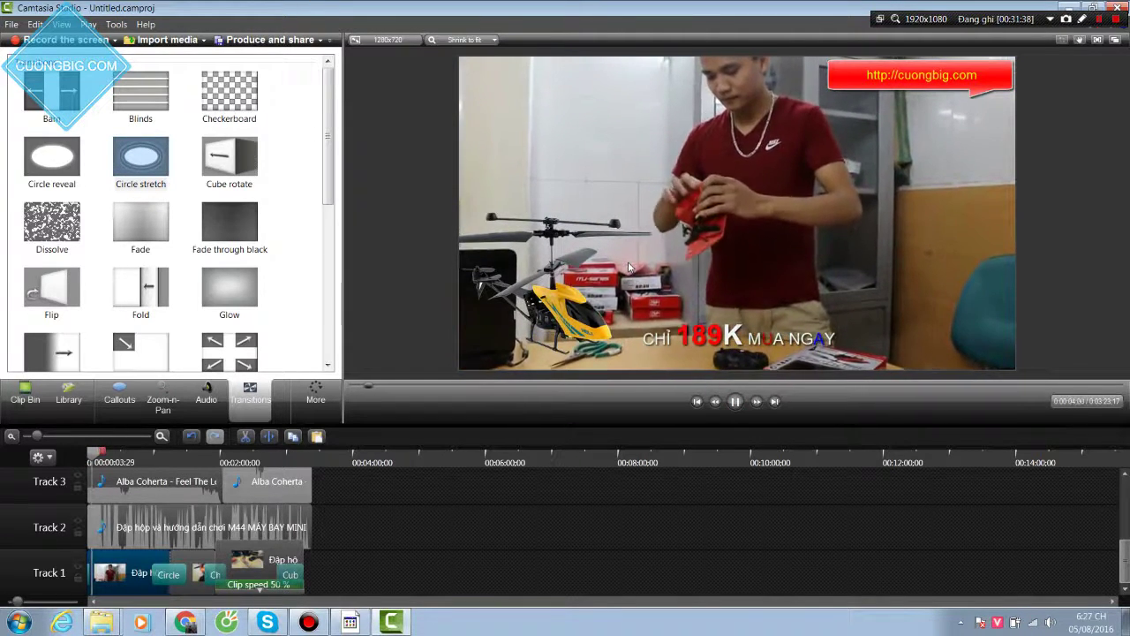
left_click(27, 394)
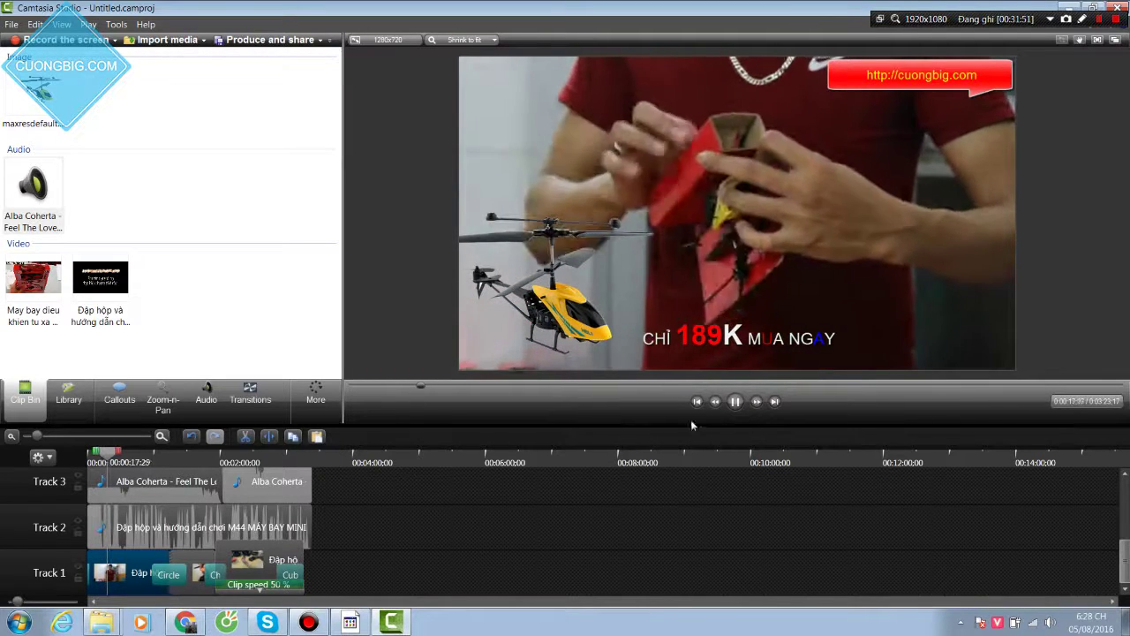
left_click(737, 402)
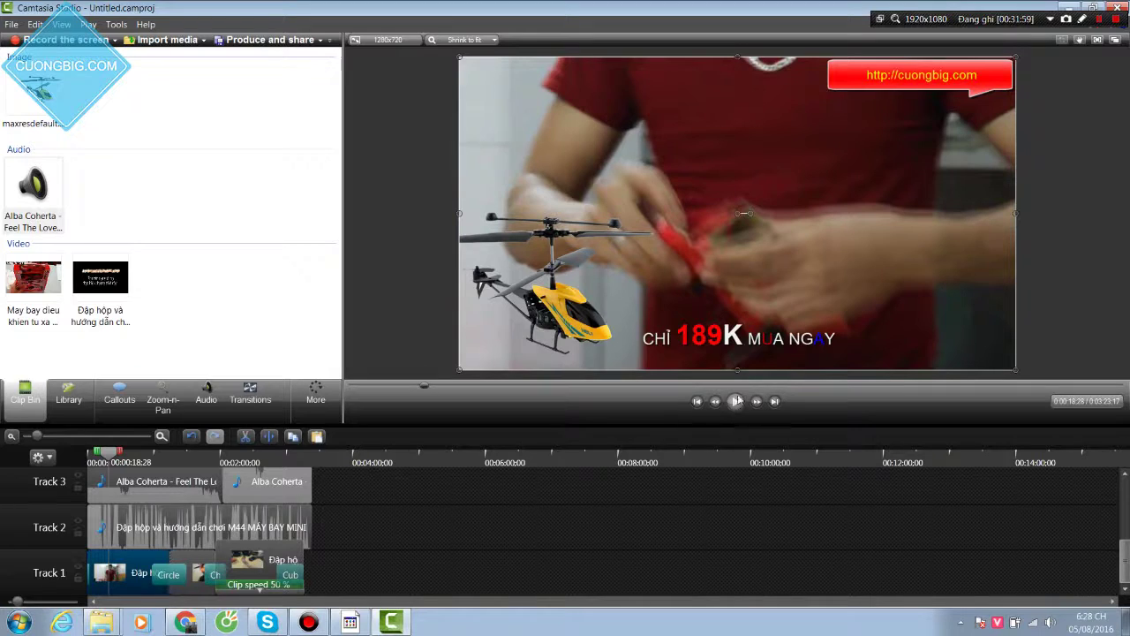
Raise the helicopter image and place the CHỈ 189K MUA NGAY price text at the lower left
left_click_drag(759, 338, 680, 341)
left_click_drag(556, 264, 562, 231)
left_click_drag(644, 340, 554, 341)
left_click(828, 295)
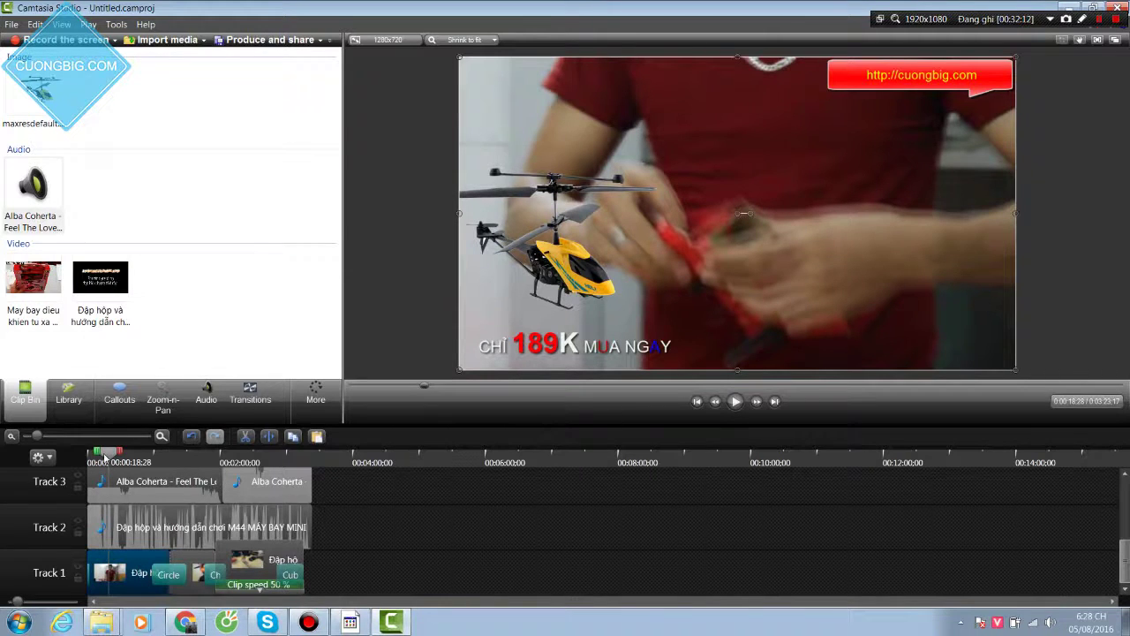
Jump to the video's end and inspect the Track 2 audio and second music clip
left_click_drag(104, 455, 298, 478)
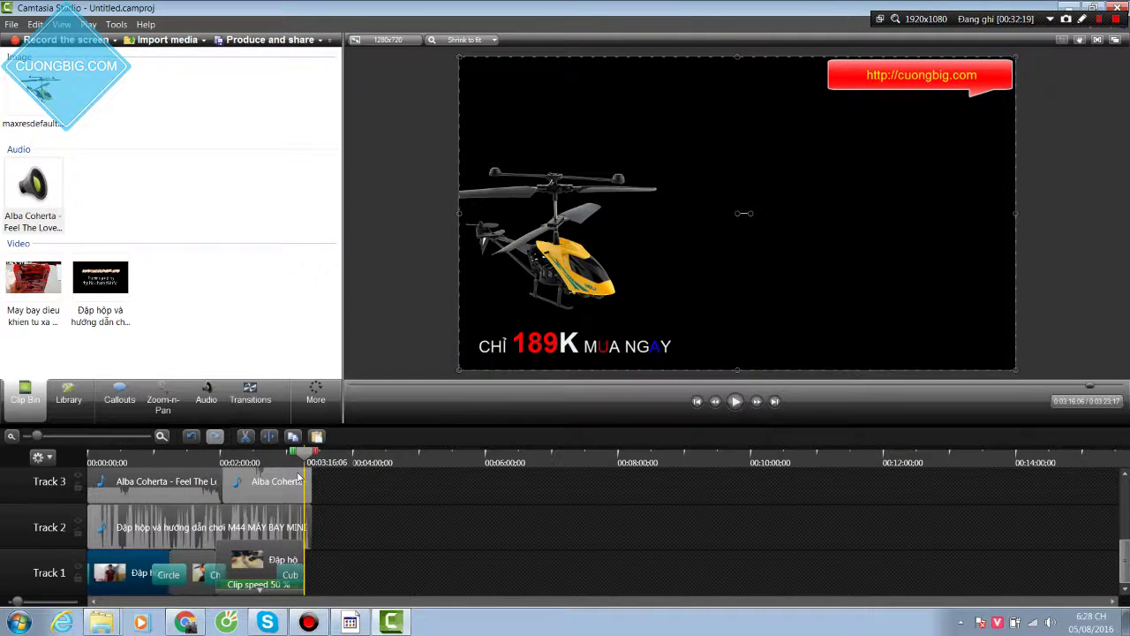
left_click(293, 529)
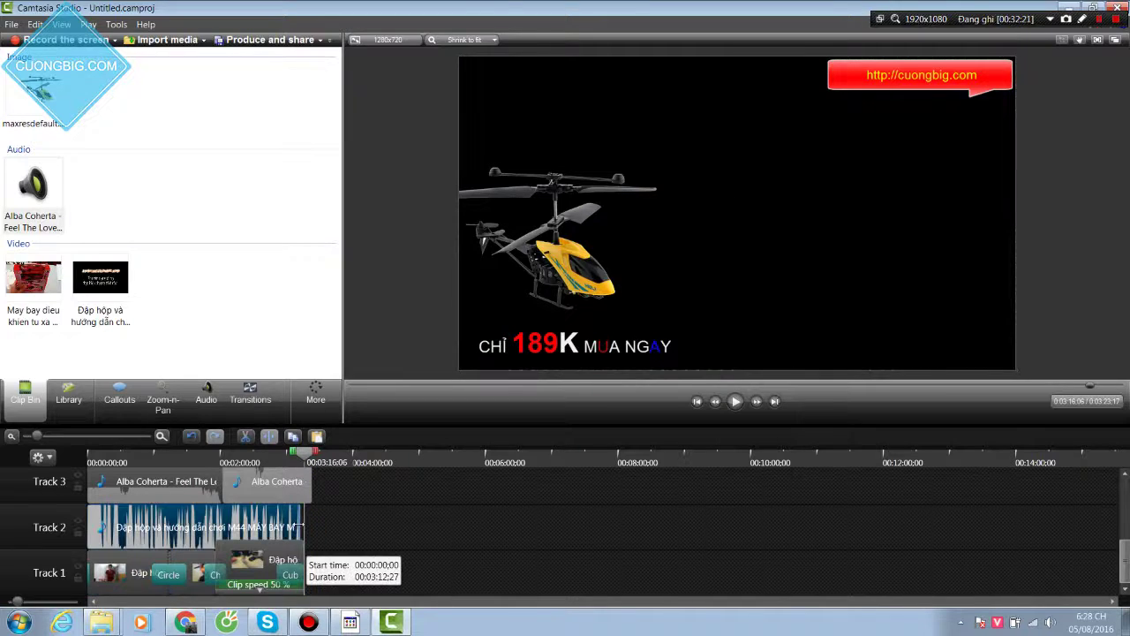
left_click(305, 491)
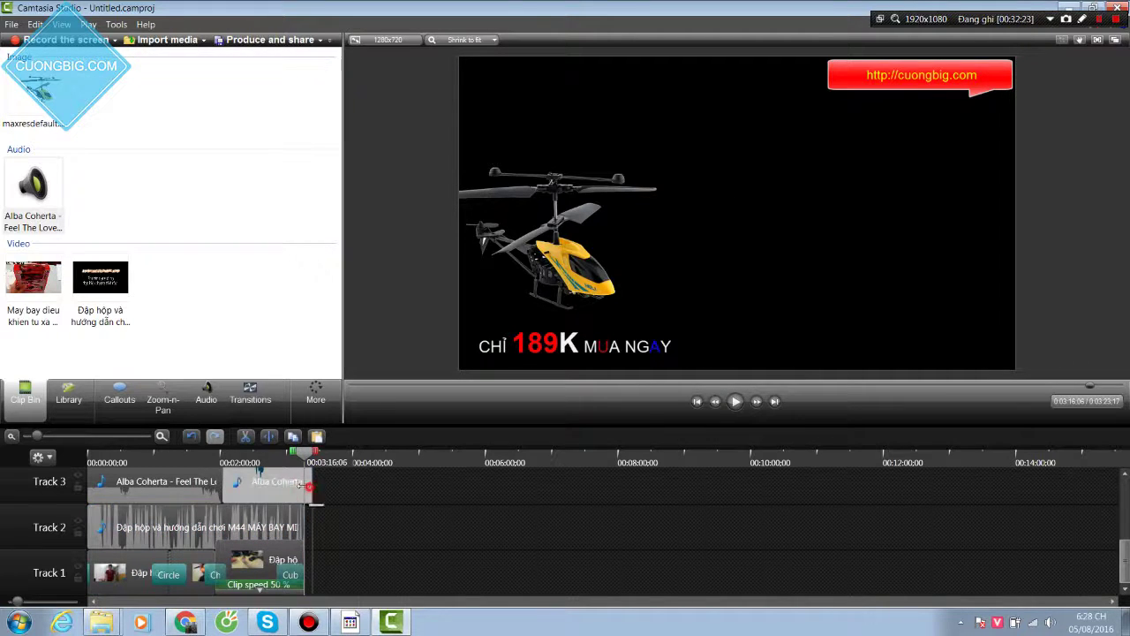
scroll(309, 491, "up", 3)
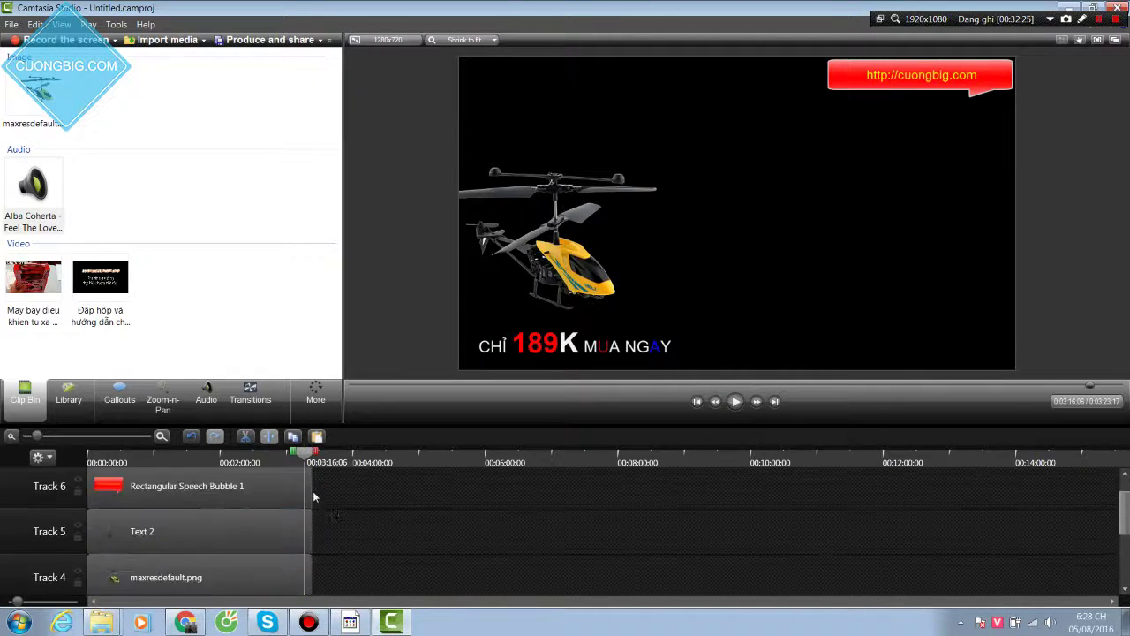
Check the Text 2, speech bubble and maxresdefault.png clips, then preview the first seconds from 0
left_click(312, 517)
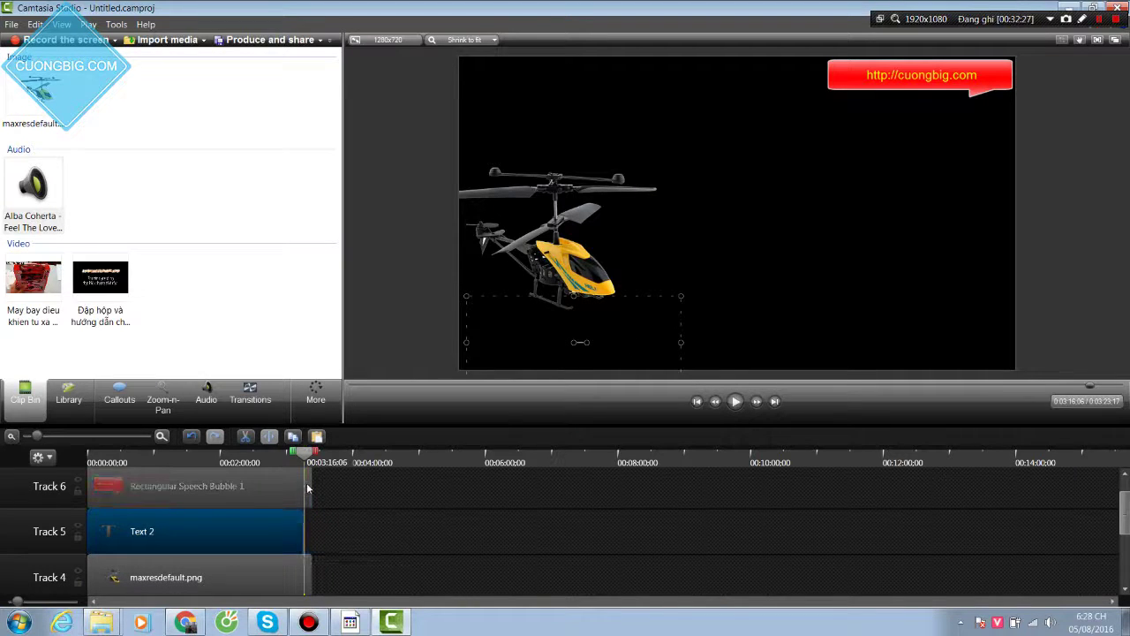
left_click(306, 488)
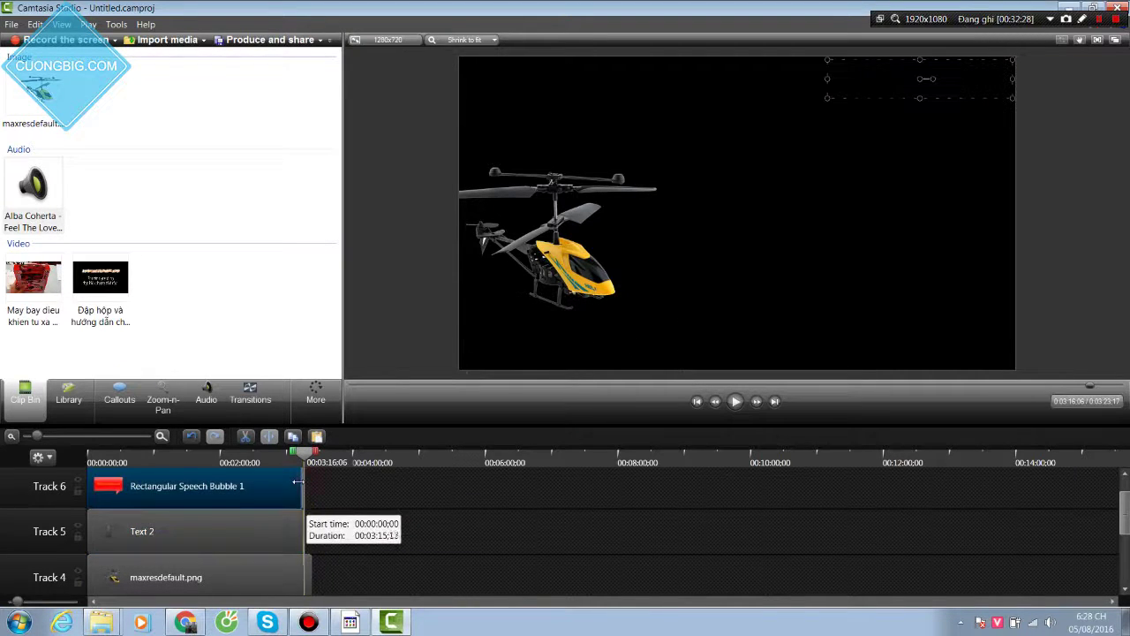
left_click(309, 571)
scroll(377, 512, "down", 3)
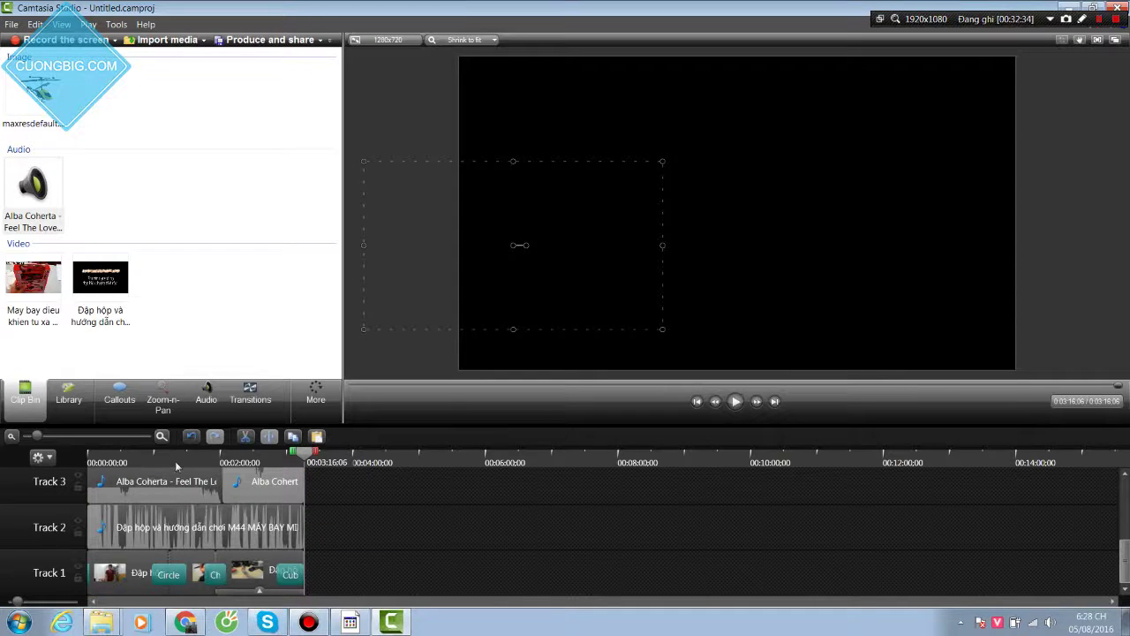
left_click_drag(301, 459, 93, 456)
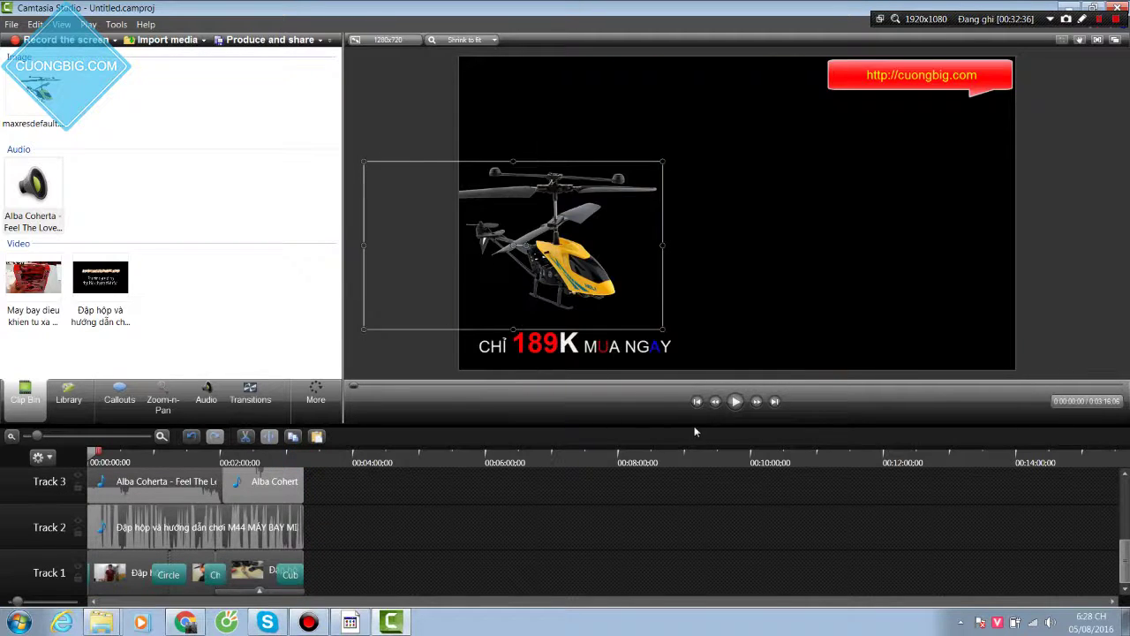
left_click(732, 403)
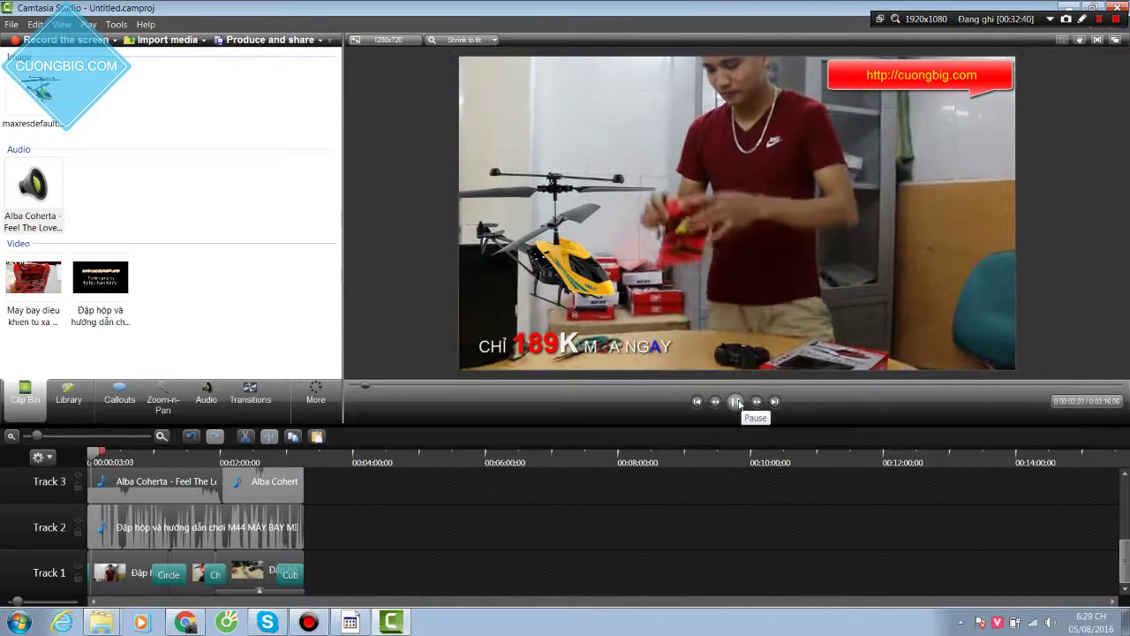
left_click(737, 402)
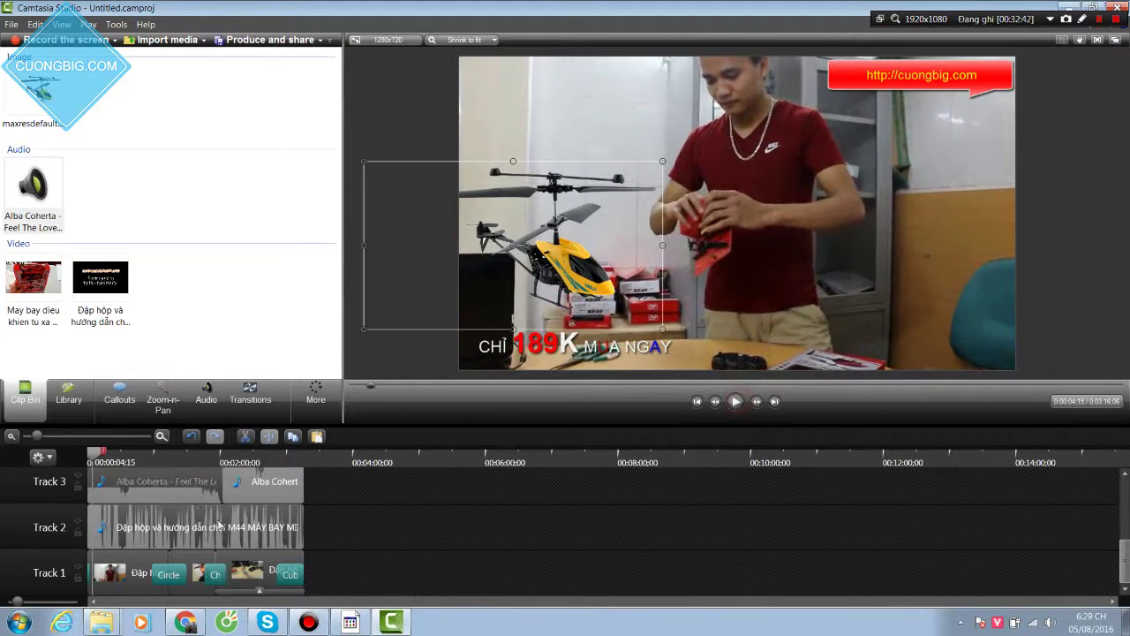
left_click_drag(1125, 549, 1127, 524)
Add an animation to the maxresdefault.png clip that moves the helicopter to the lower right
left_click(236, 574)
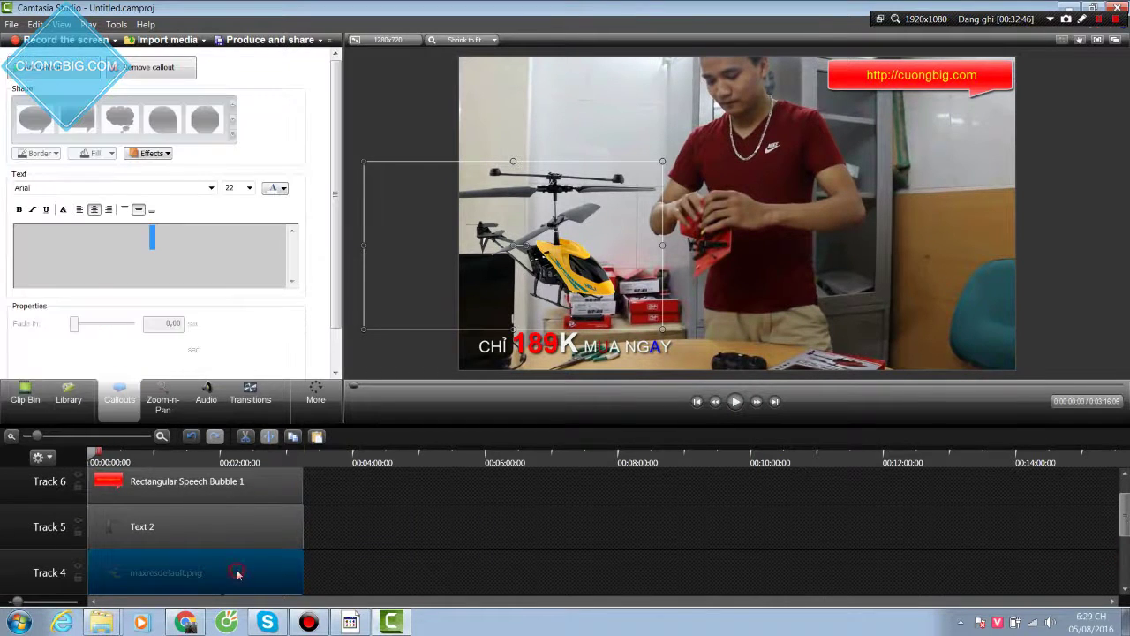
left_click(316, 393)
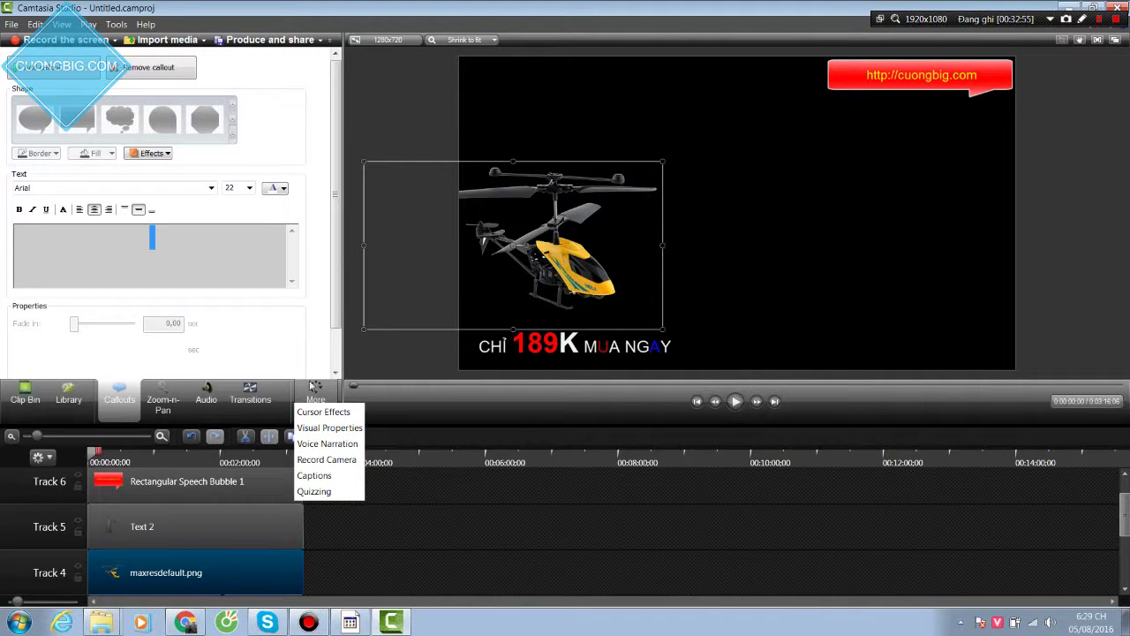
left_click(341, 429)
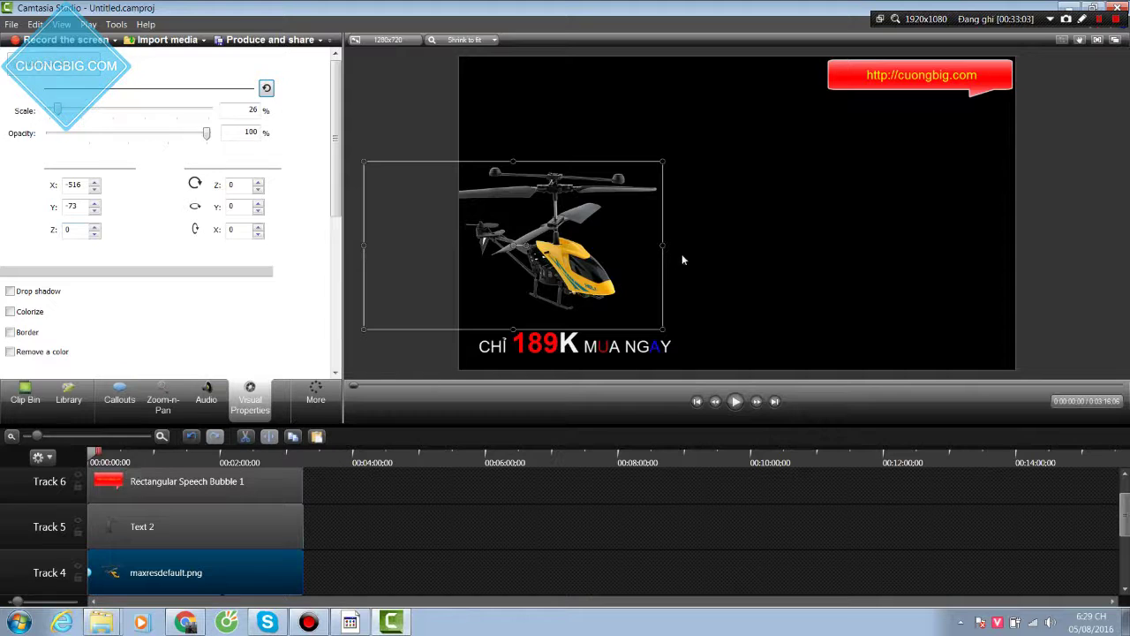
left_click_drag(556, 262, 923, 322)
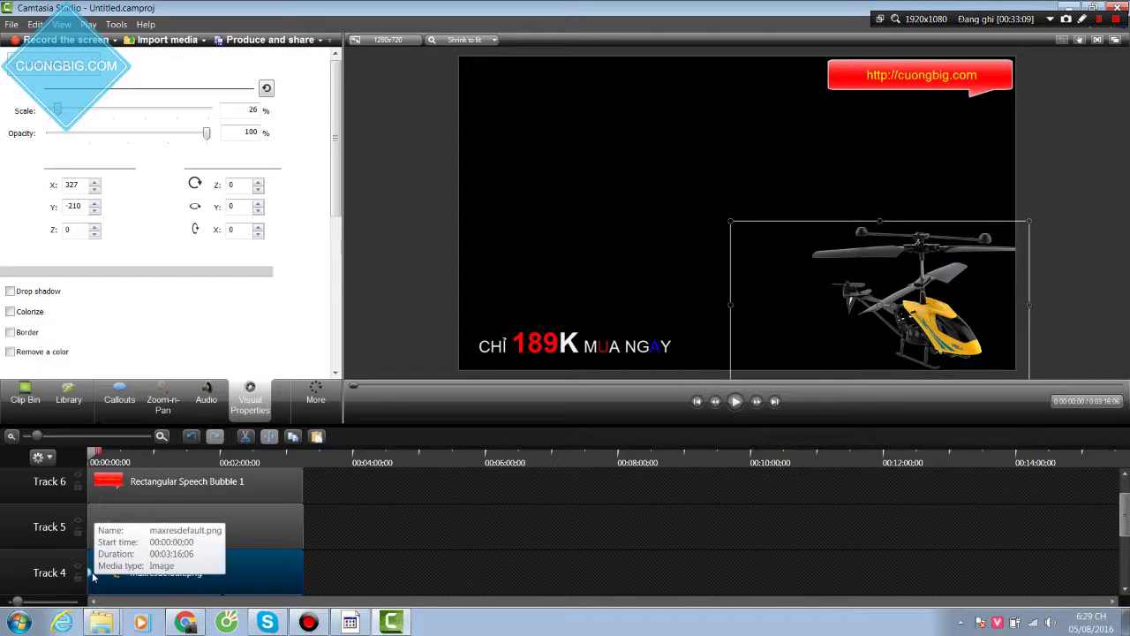
left_click_drag(97, 572, 141, 572)
Shift the helicopter animation point earlier and review the opening seconds
left_click(745, 403)
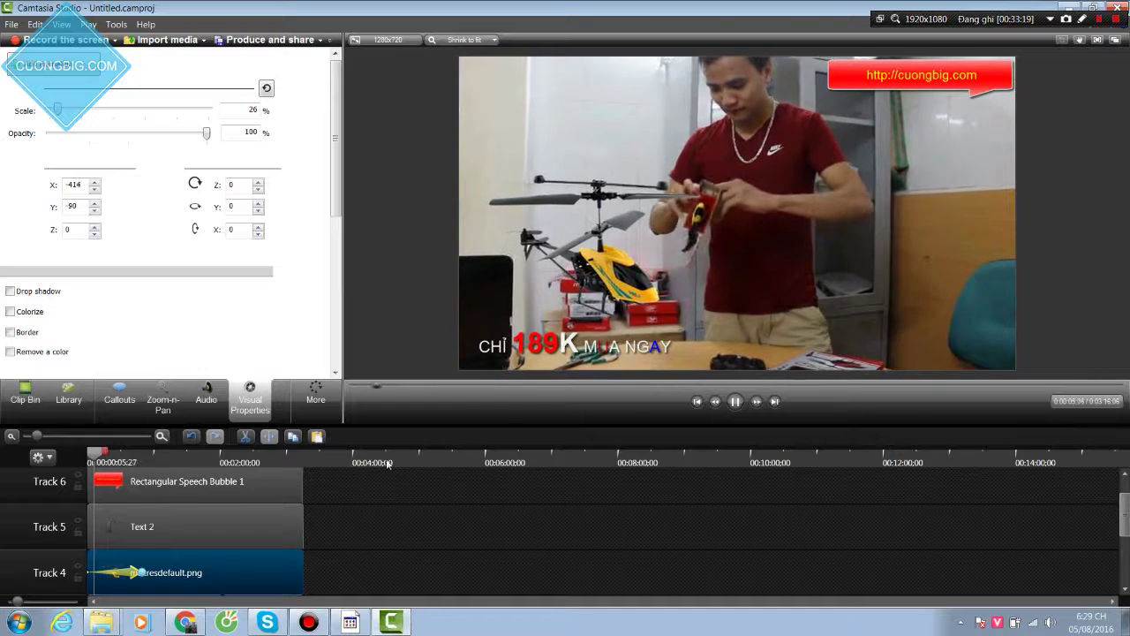
left_click(152, 574)
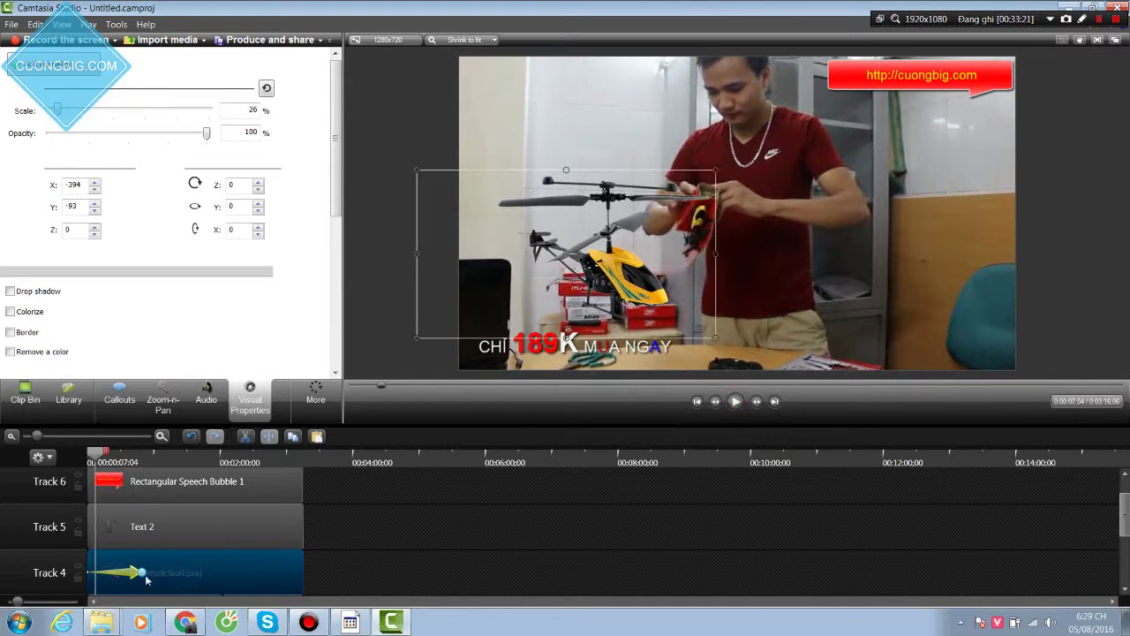
left_click_drag(146, 578, 121, 574)
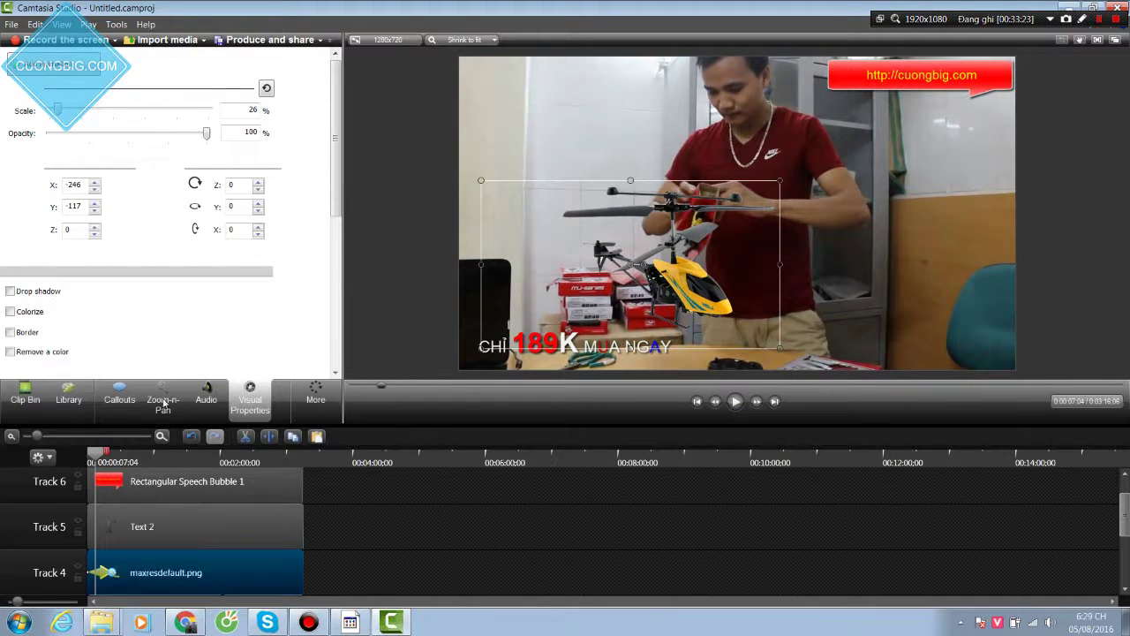
left_click(91, 462)
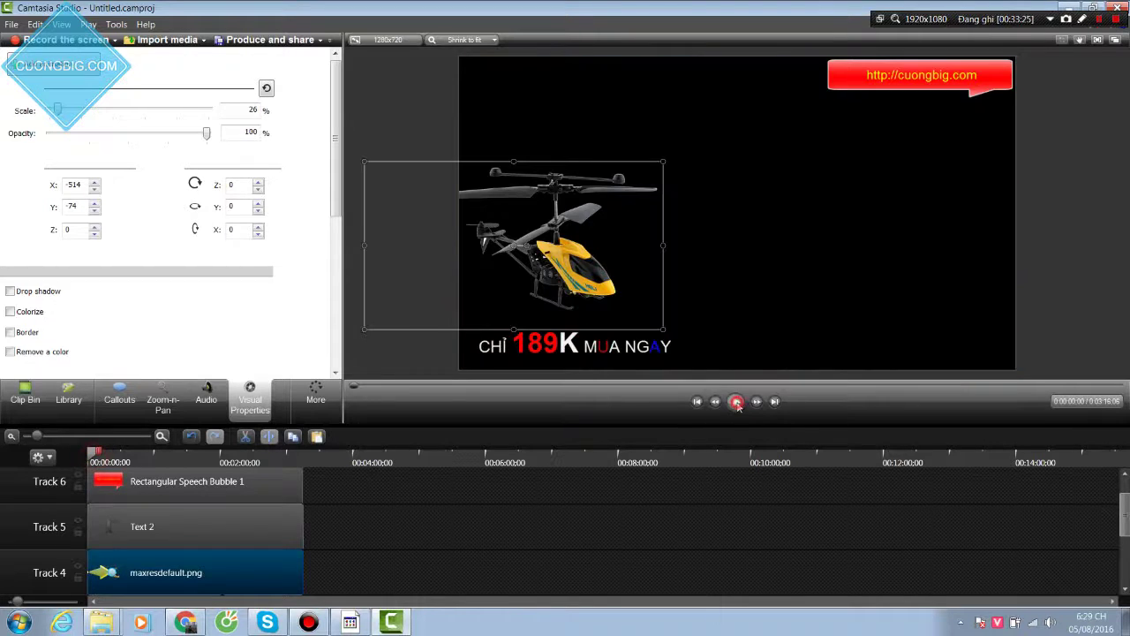
left_click(737, 401)
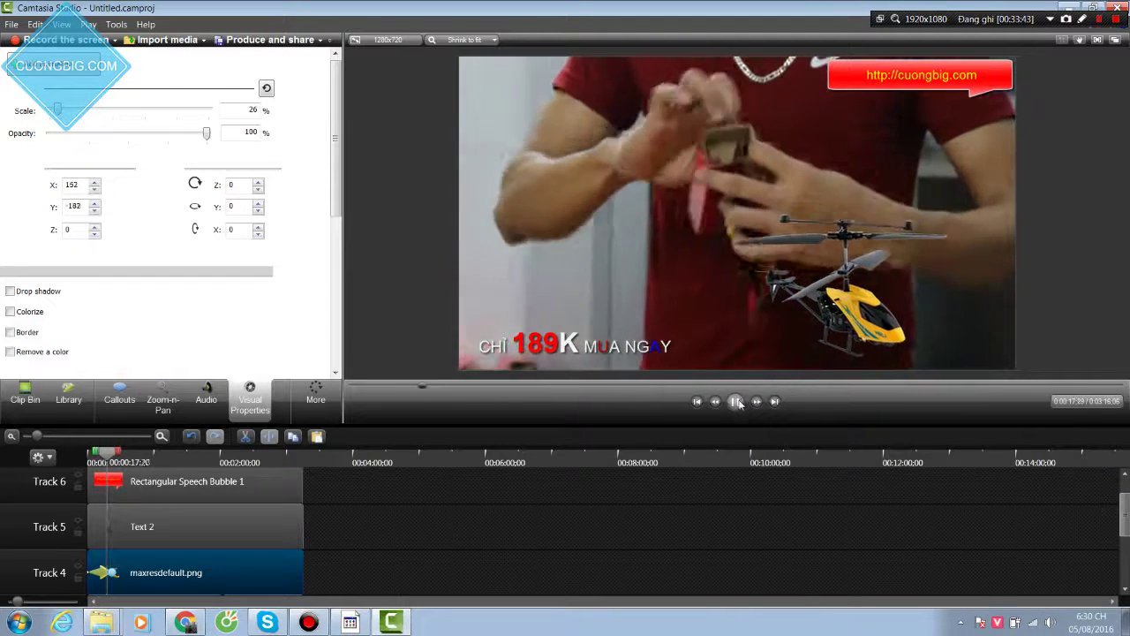
left_click(738, 402)
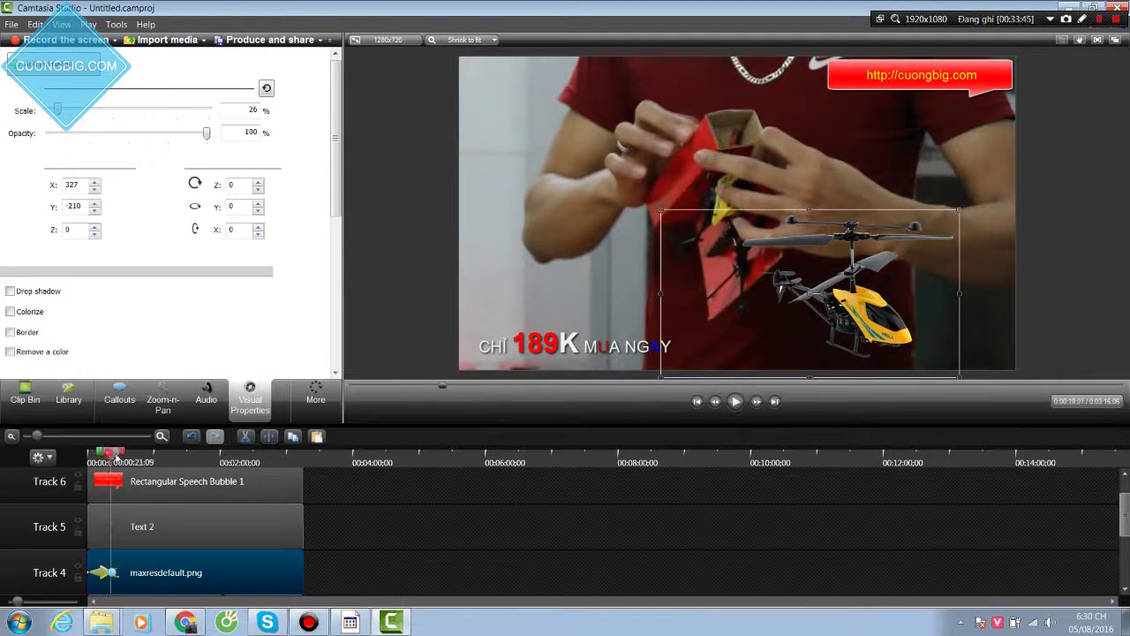
mouse_move(115, 457)
left_mouse_down()
mouse_move(99, 458)
mouse_move(116, 460)
left_mouse_up()
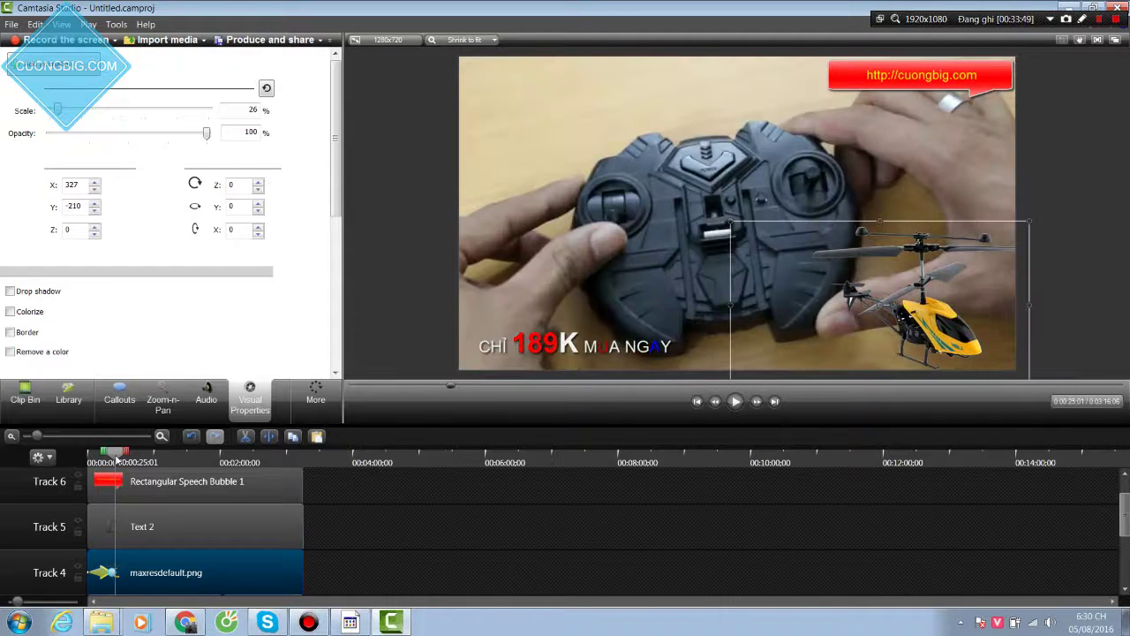
left_click(216, 528)
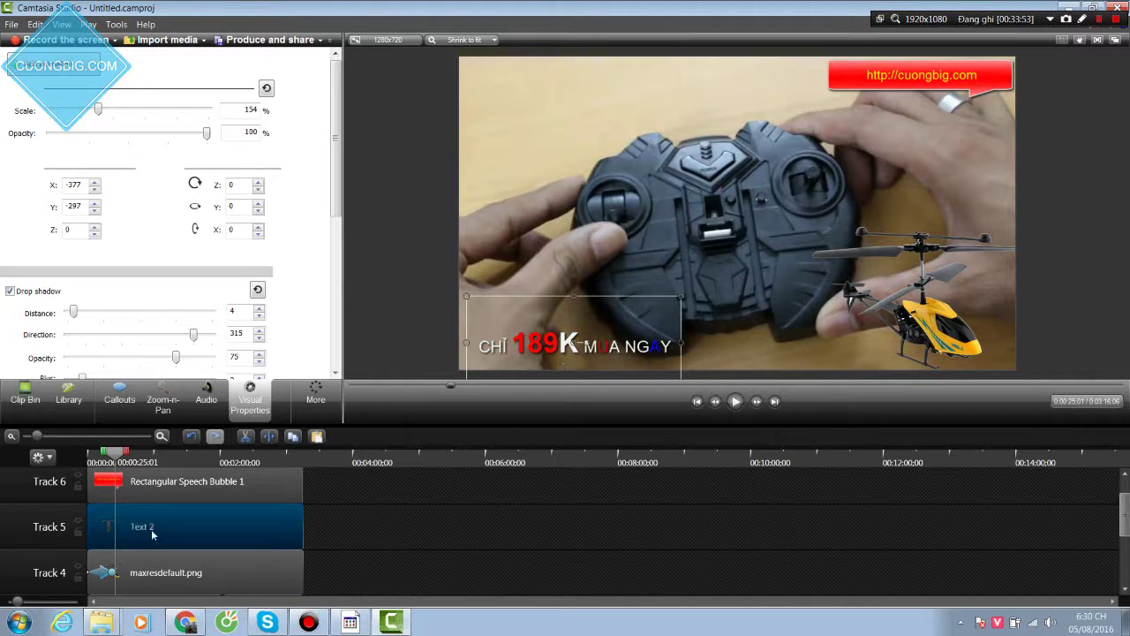
Start the price caption mid-right and animate it back to the lower left
left_click_drag(117, 454, 62, 452)
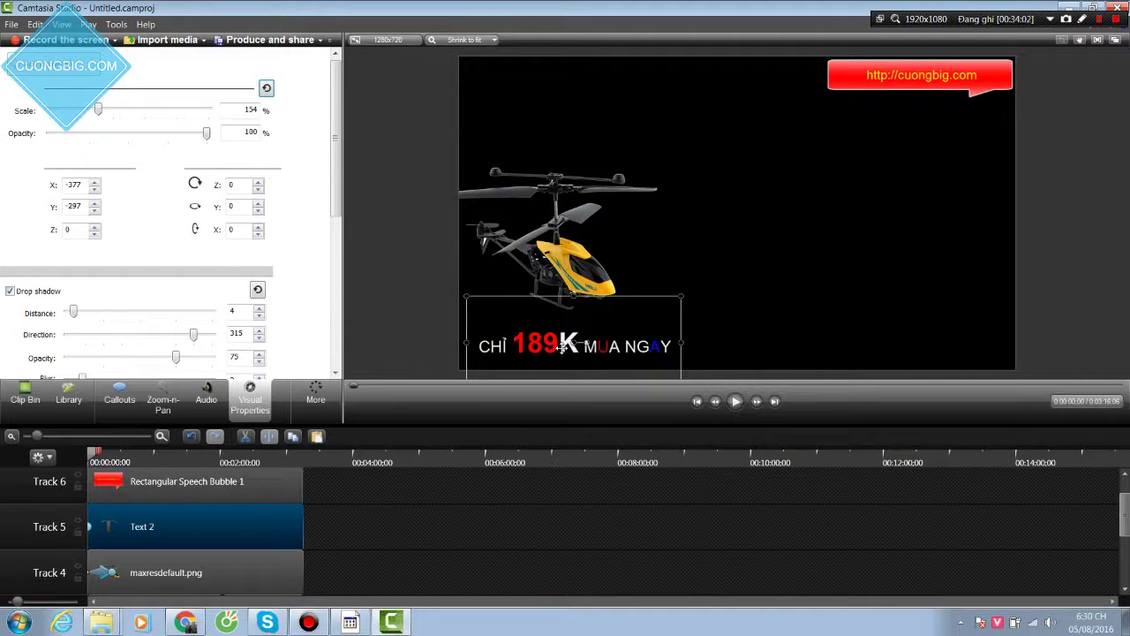
left_click_drag(562, 346, 788, 307)
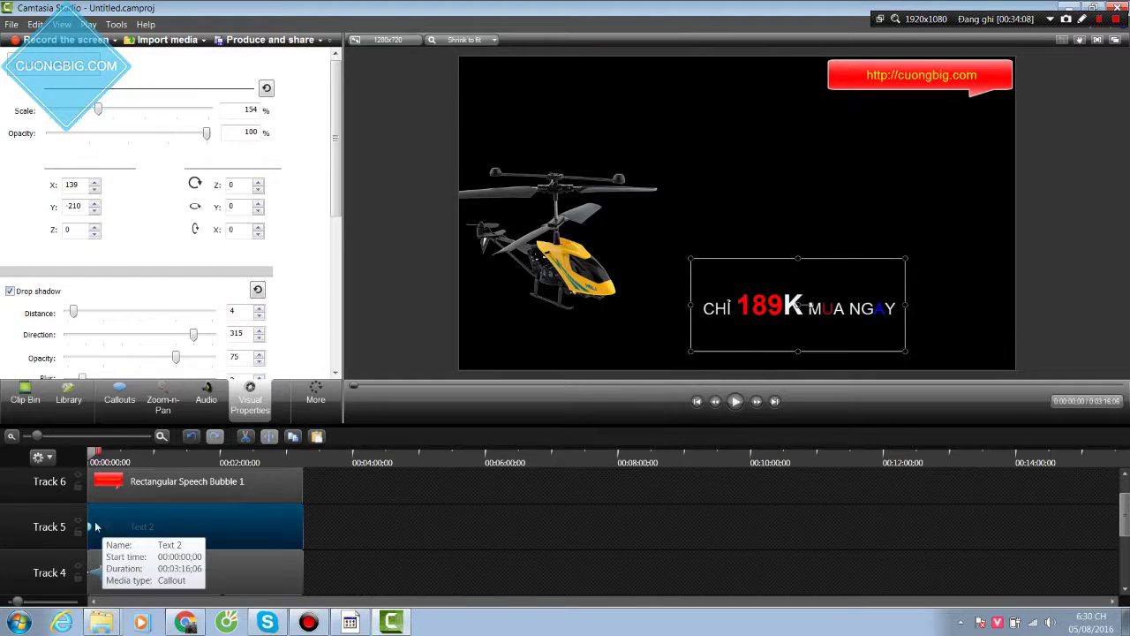
left_click(126, 528)
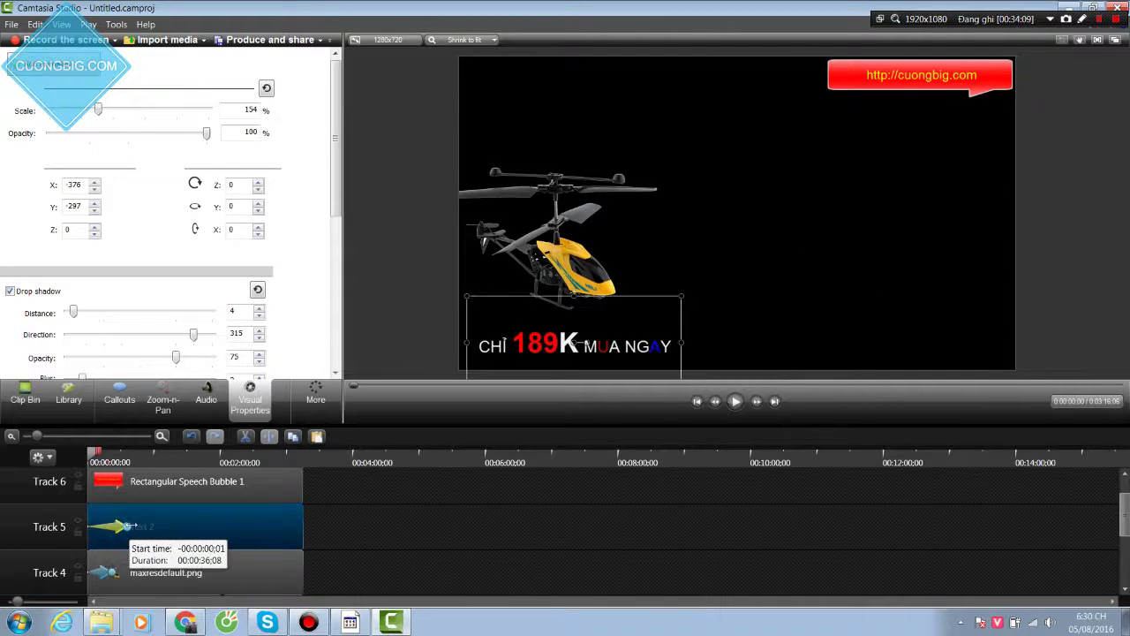
left_click_drag(99, 457, 132, 461)
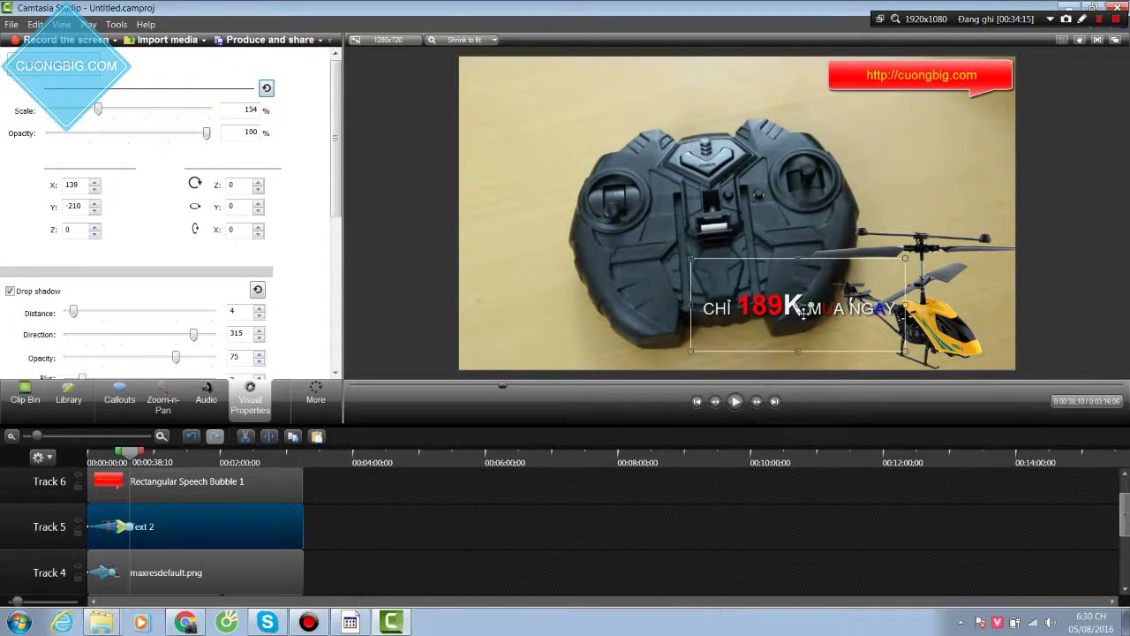
left_click_drag(802, 310, 573, 345)
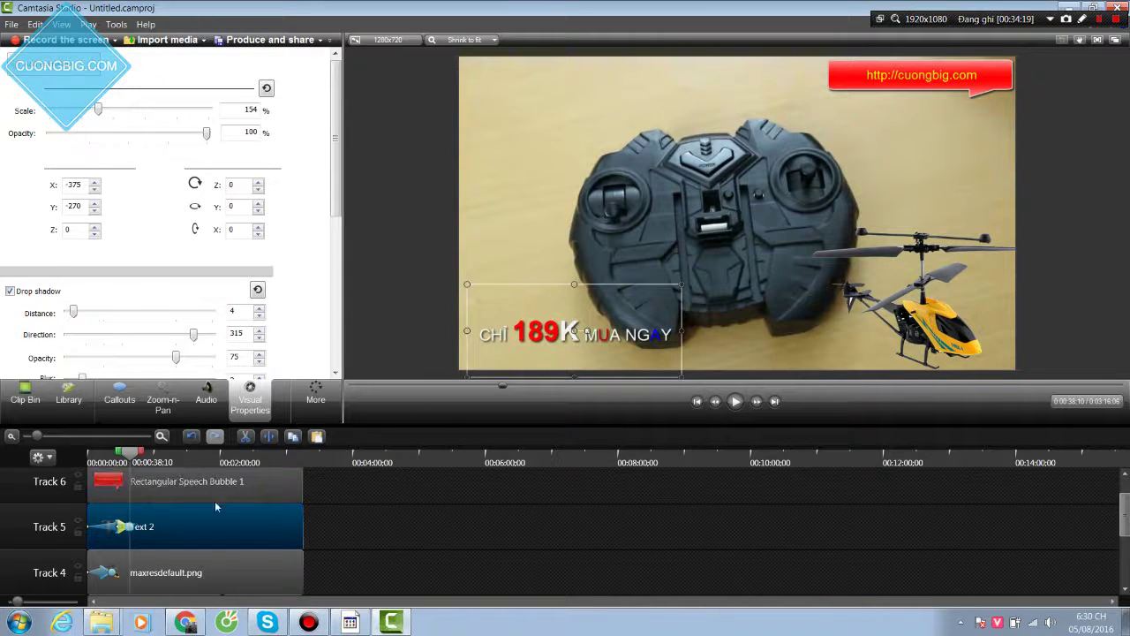
Lengthen the caption animation so it ends at the lower right, adding a second animation
left_click_drag(129, 527, 172, 528)
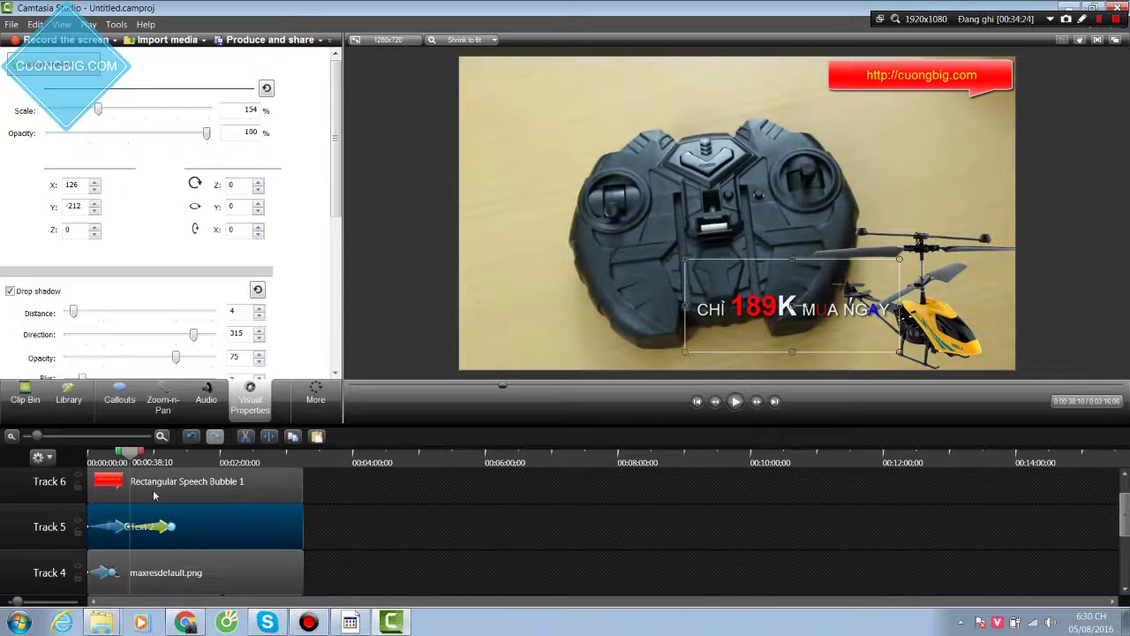
left_click(172, 463)
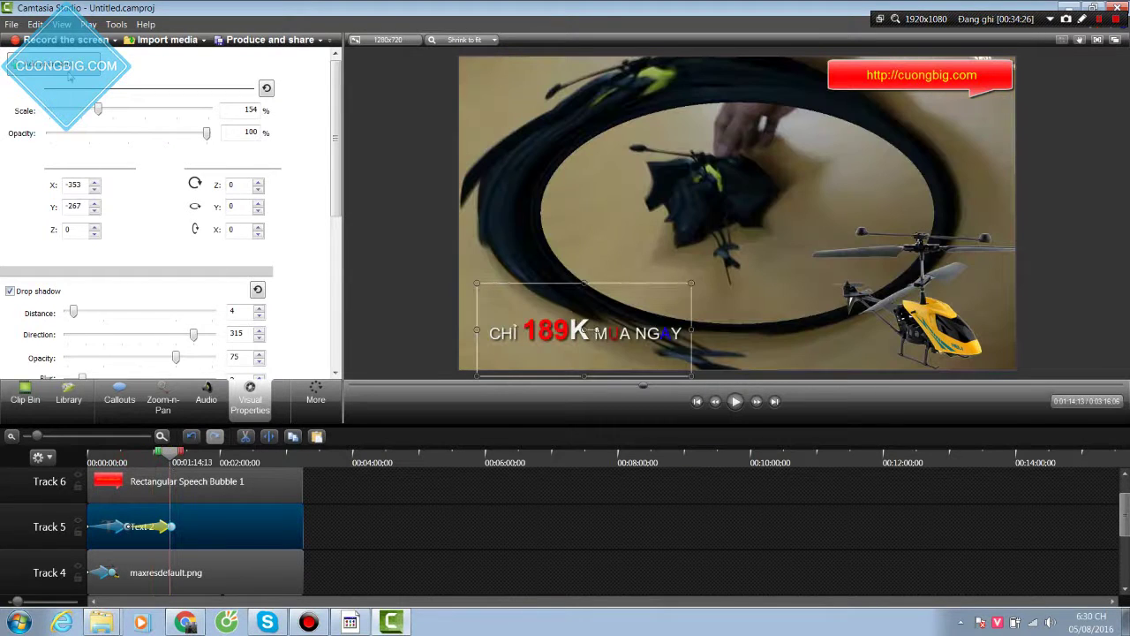
left_click_drag(659, 350, 836, 368)
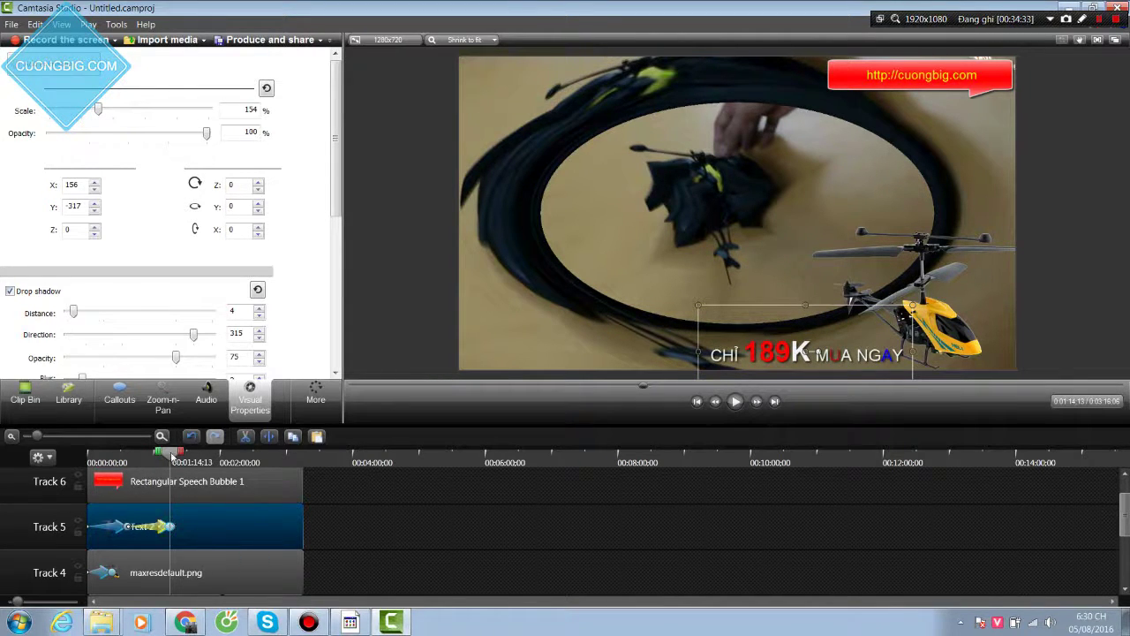
left_click_drag(170, 453, 223, 454)
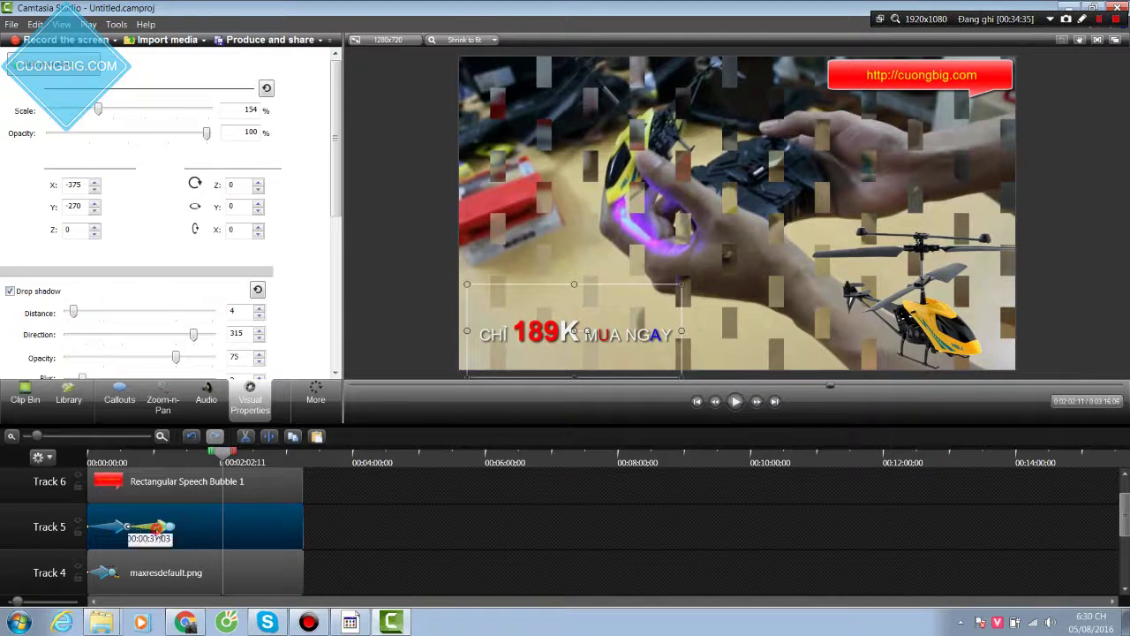
left_click(172, 528)
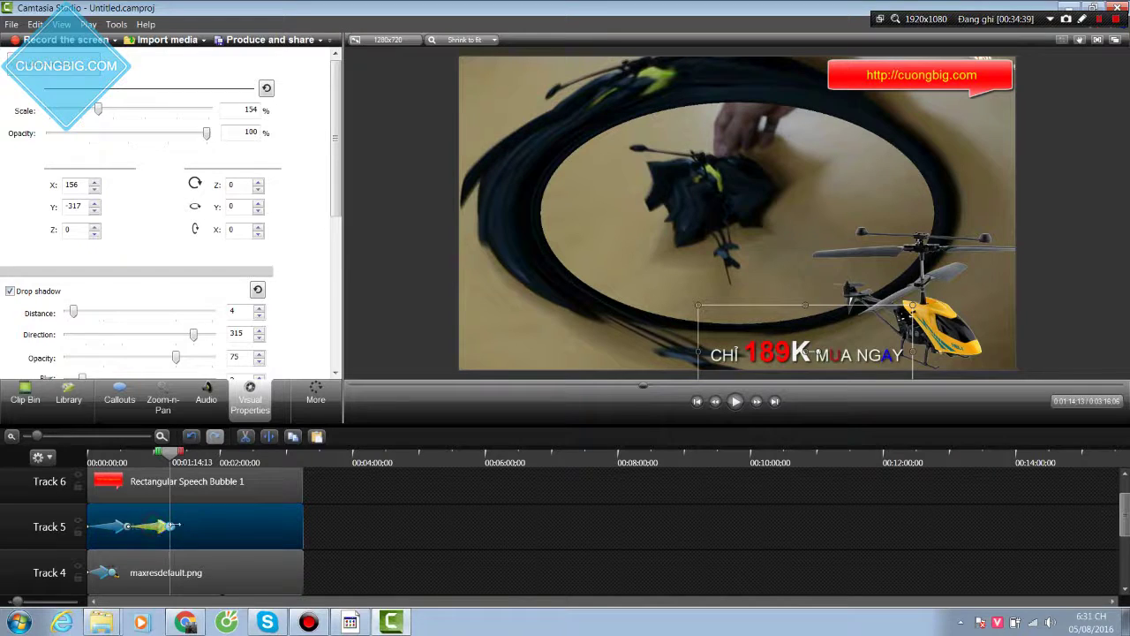
left_click_drag(175, 527, 221, 527)
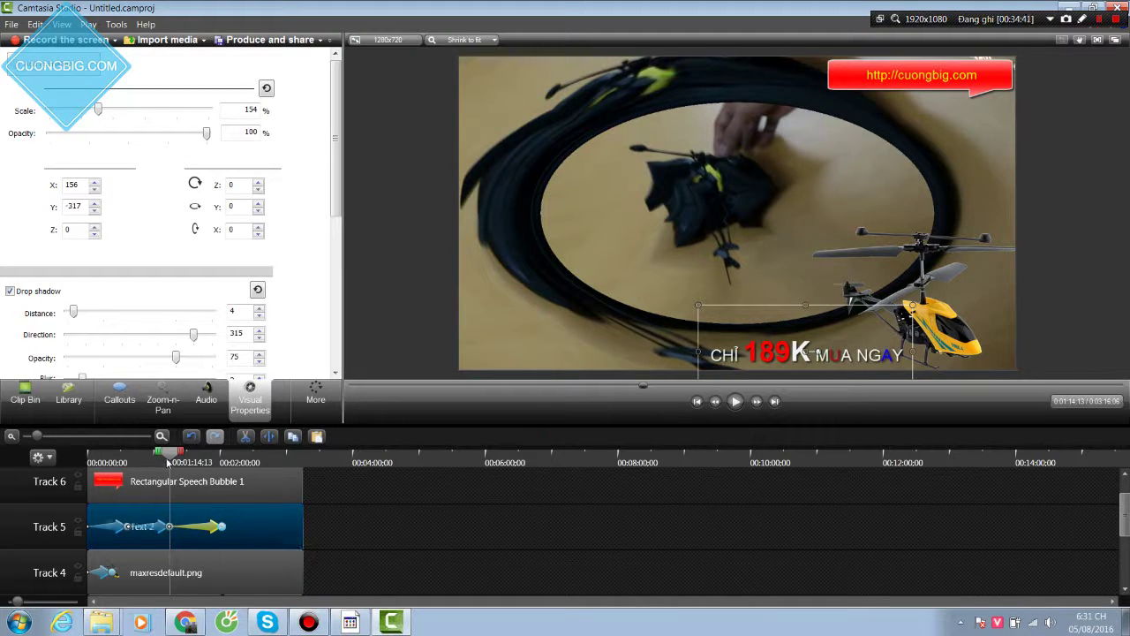
left_click_drag(156, 461, 3, 454)
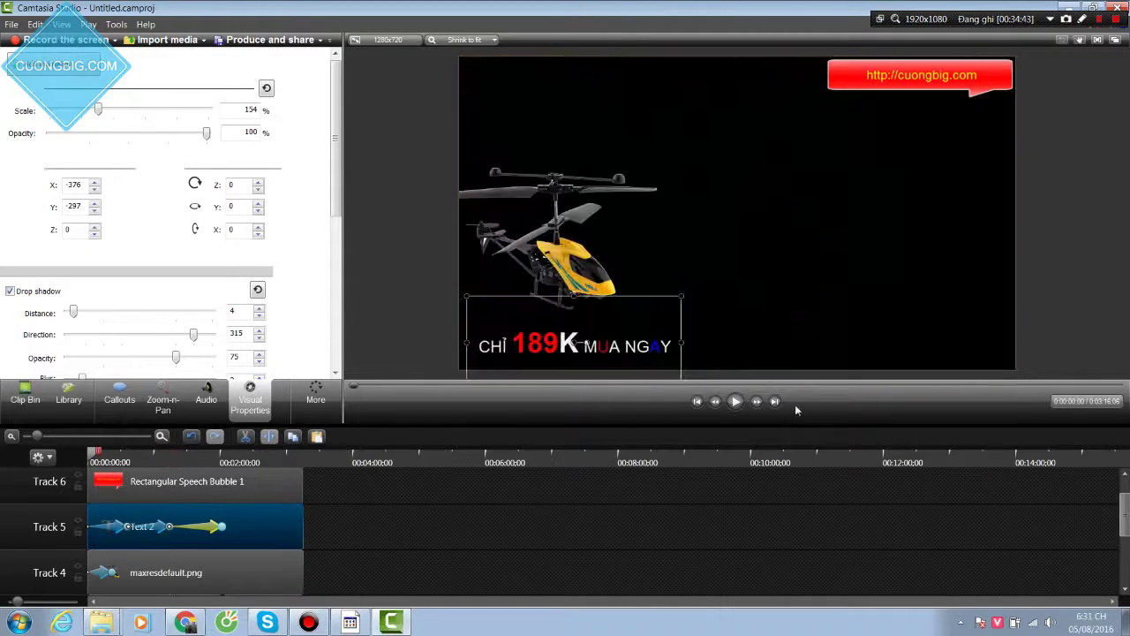
Play the caption animation from the start, pause, and select the background video in the canvas
left_click(736, 401)
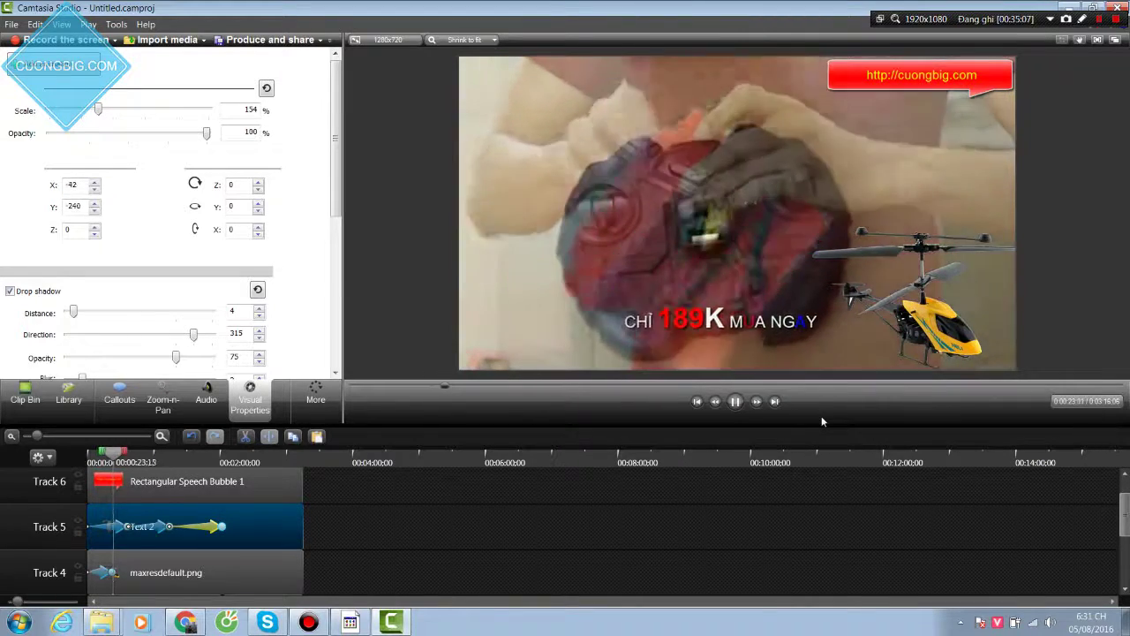
left_click(735, 402)
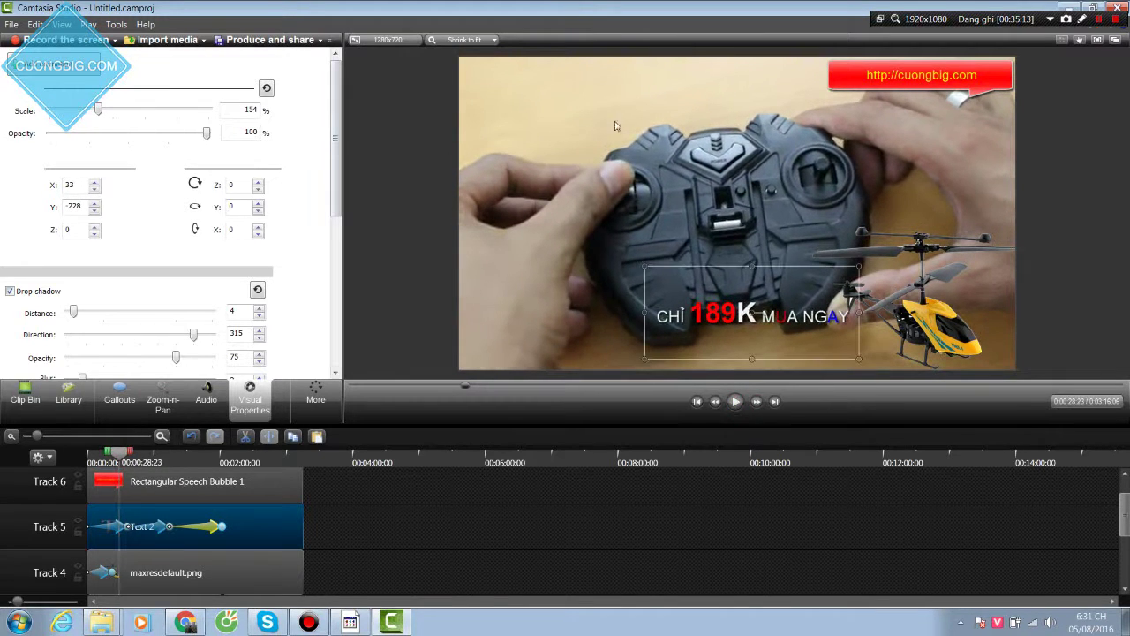
left_click(492, 86)
Search Google Images for 'dien thoai png' and open the circled phone icon full-size in a new tab
left_click(186, 623)
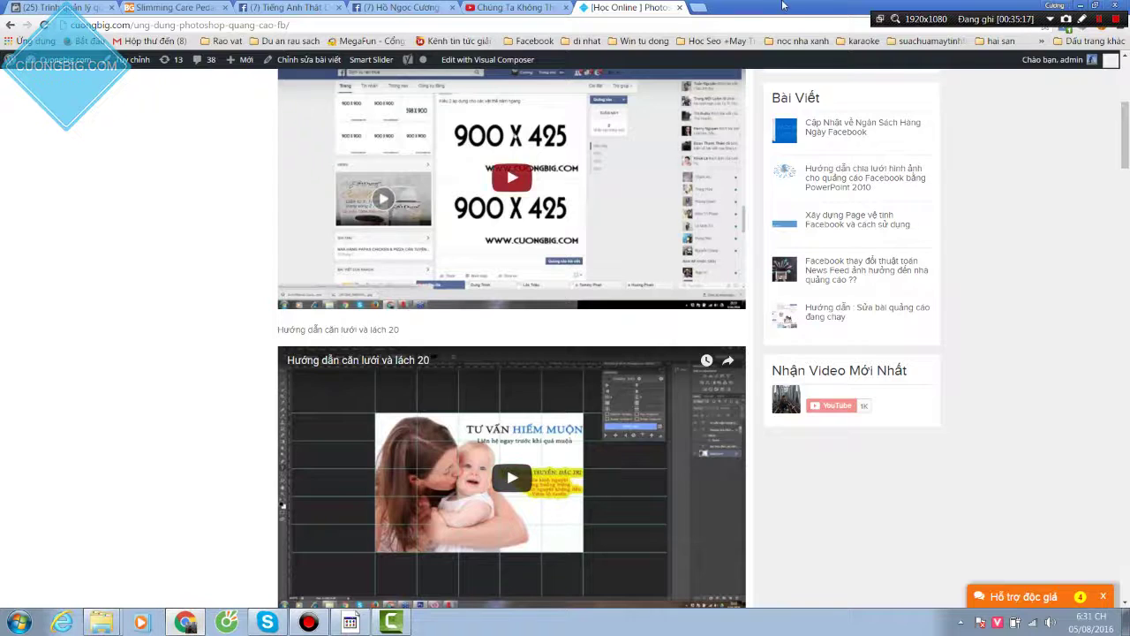
left_click(702, 8)
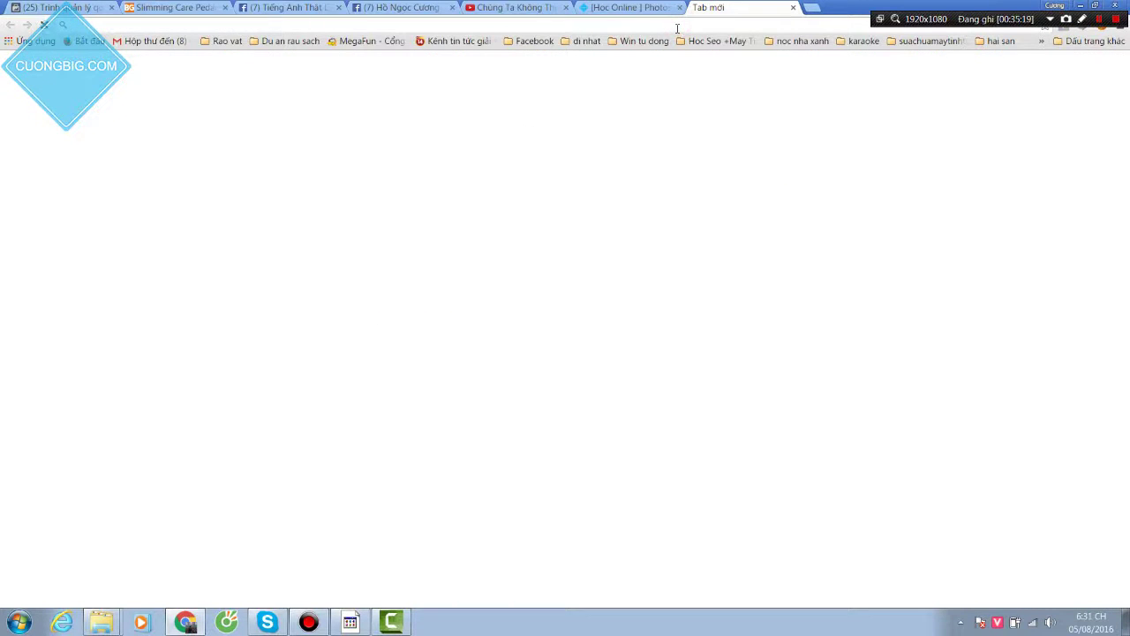
type("dien thoai")
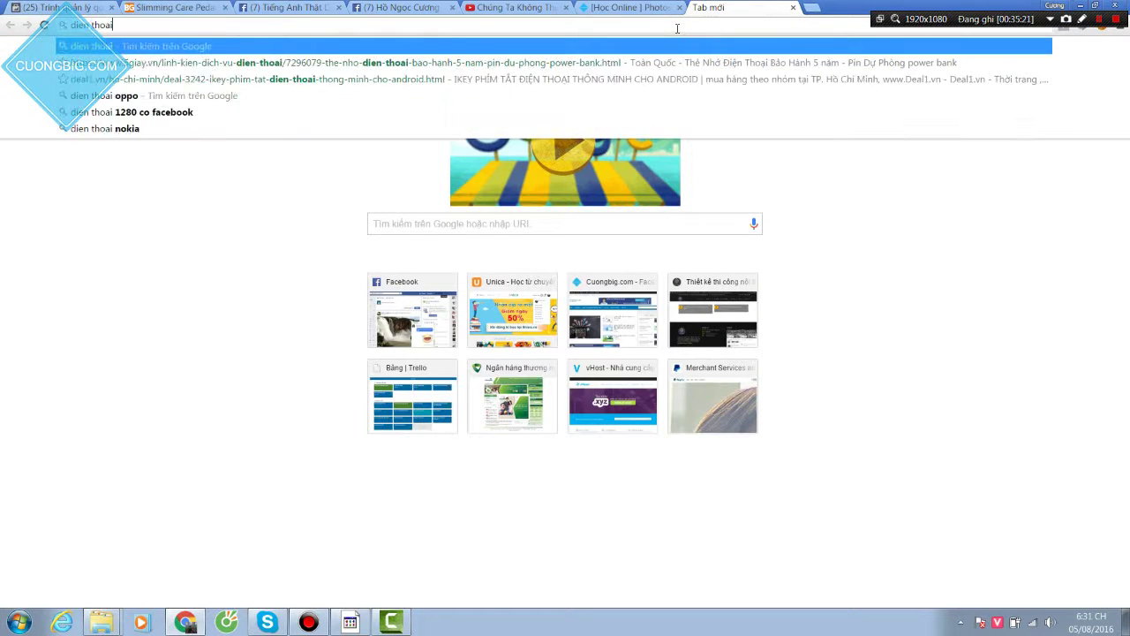
type(" pn")
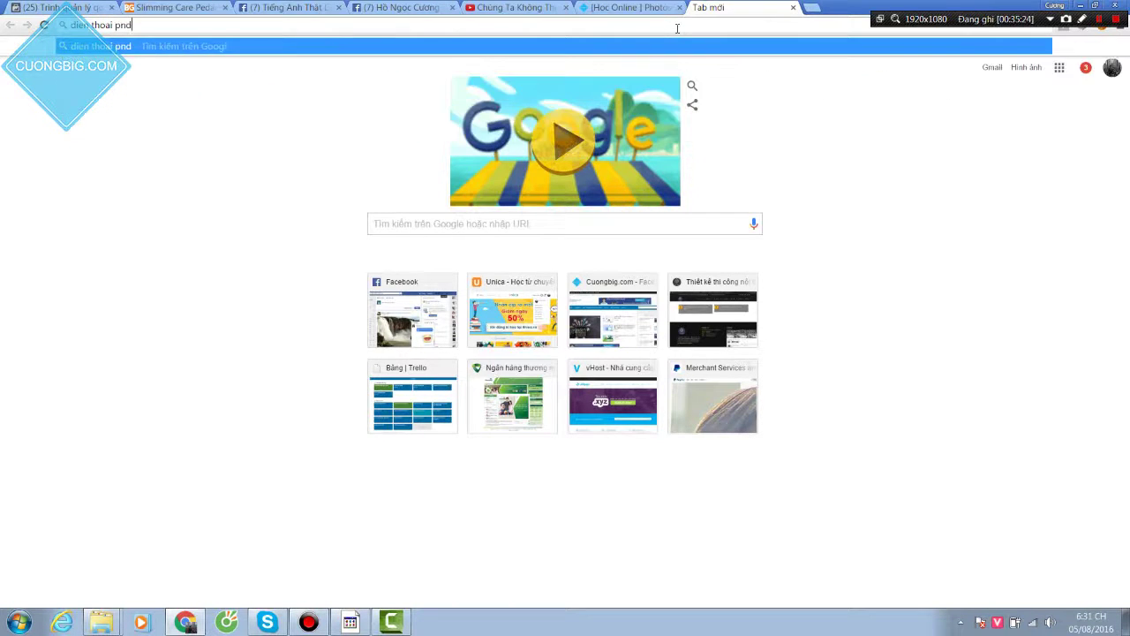
type("g")
key("Return")
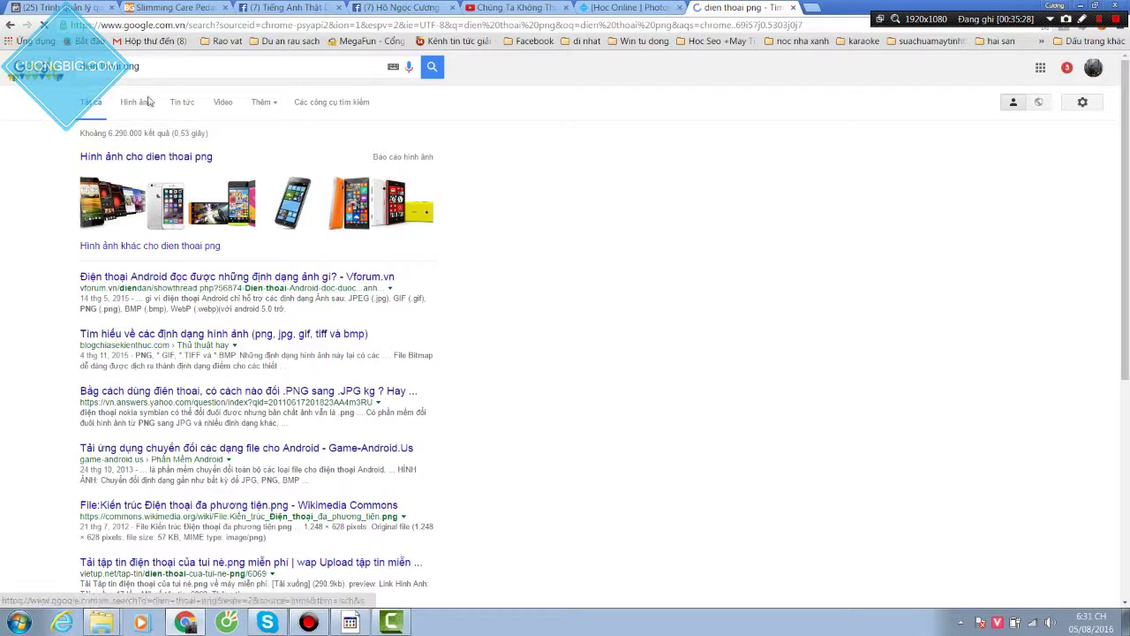
left_click(140, 104)
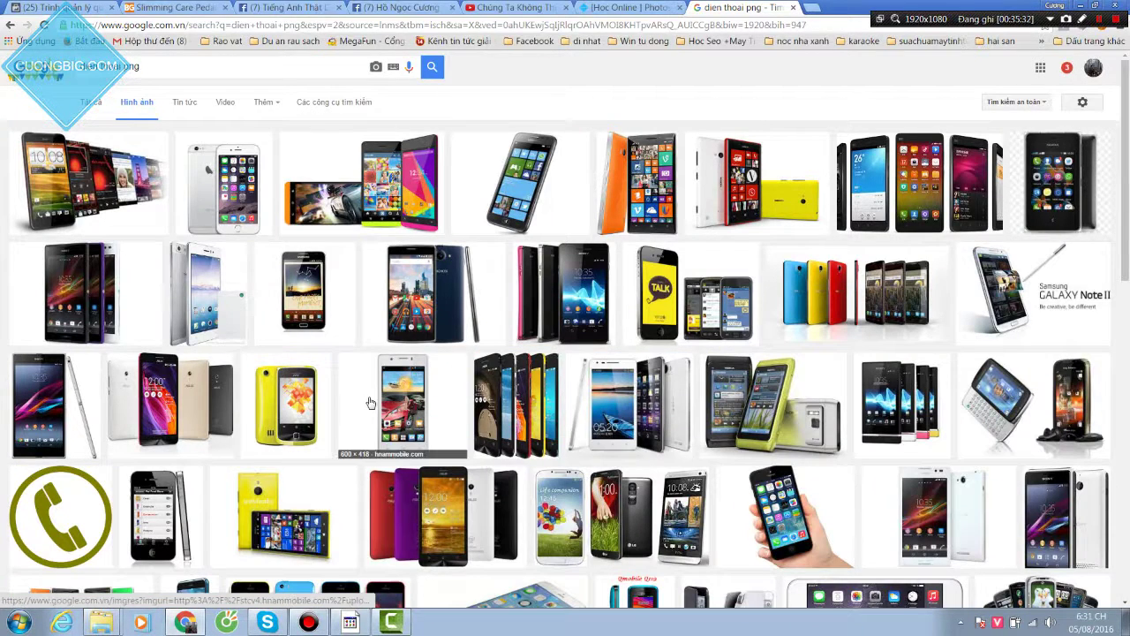
scroll(371, 397, "down", 2)
left_click(54, 393)
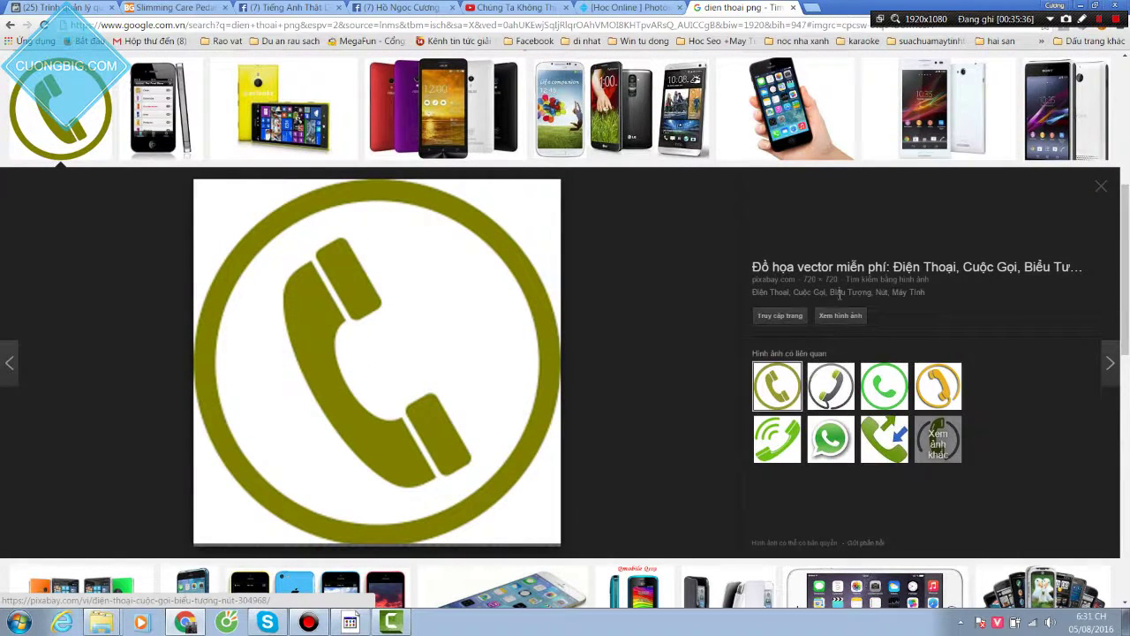
left_click(840, 315)
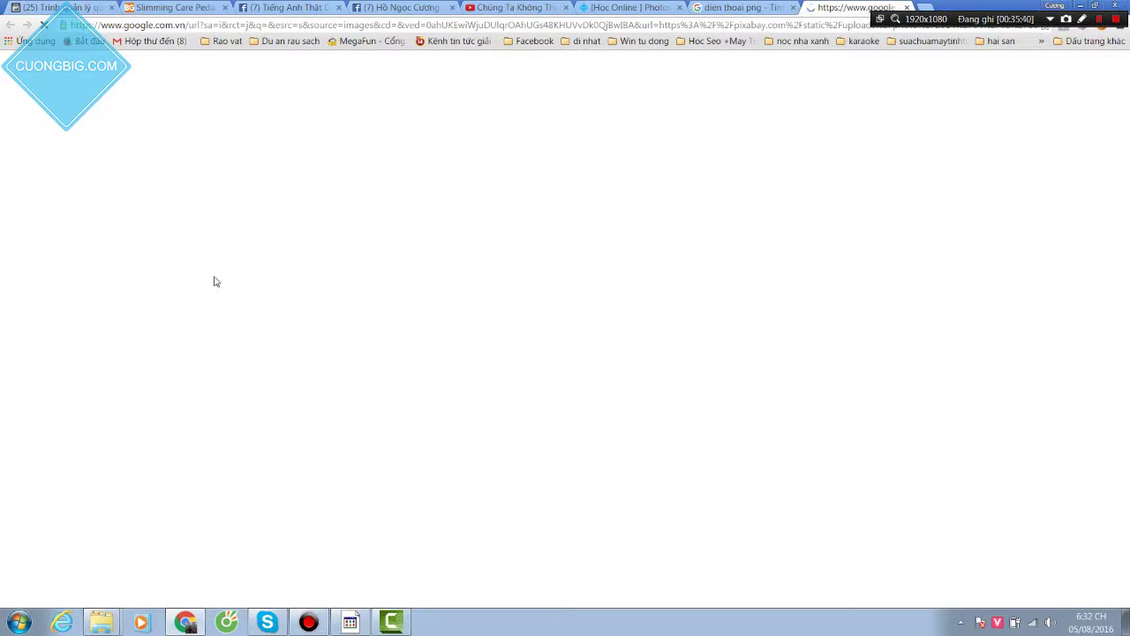
left_click(727, 7)
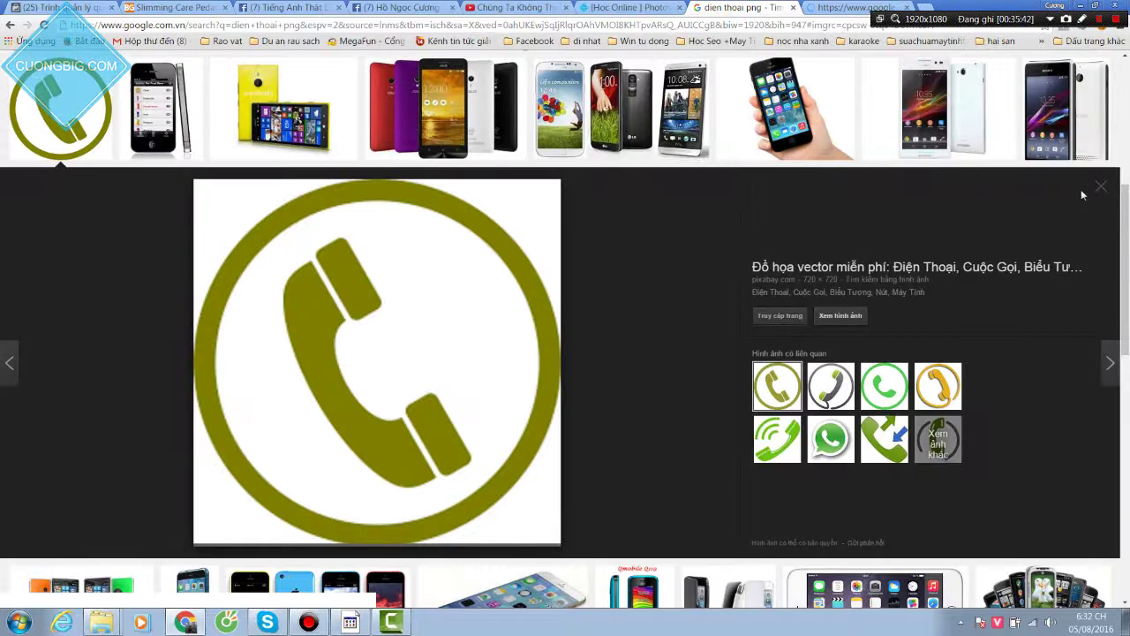
Save the olive phone icon as telephone-304968_960_720.png to the Desktop, then minimise Chrome
left_click(846, 7)
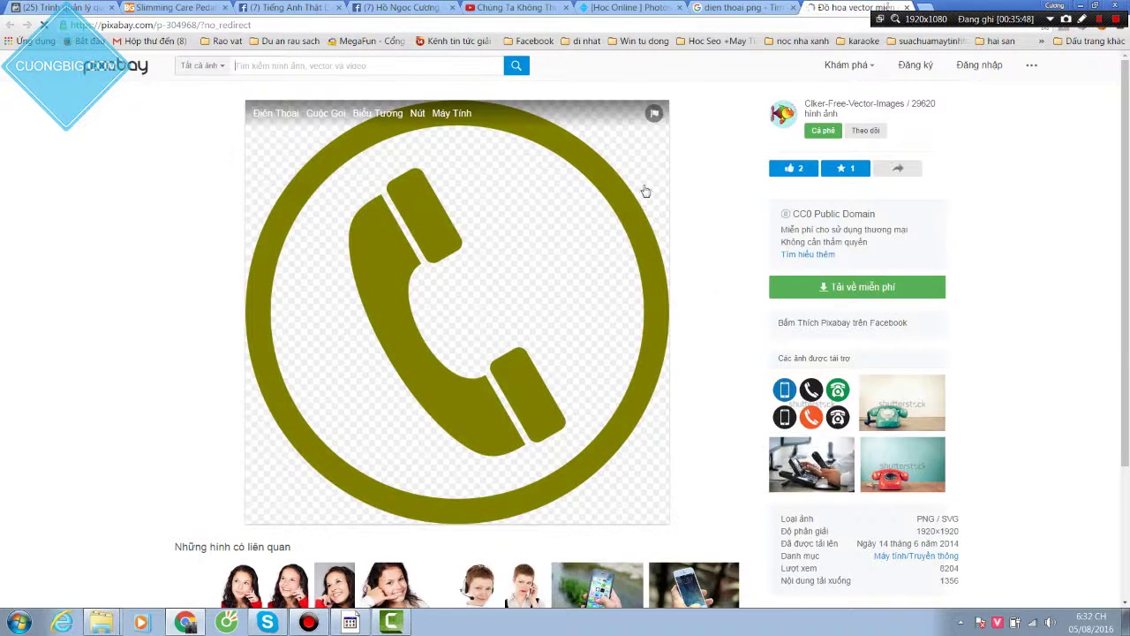
scroll(503, 353, "down", 2)
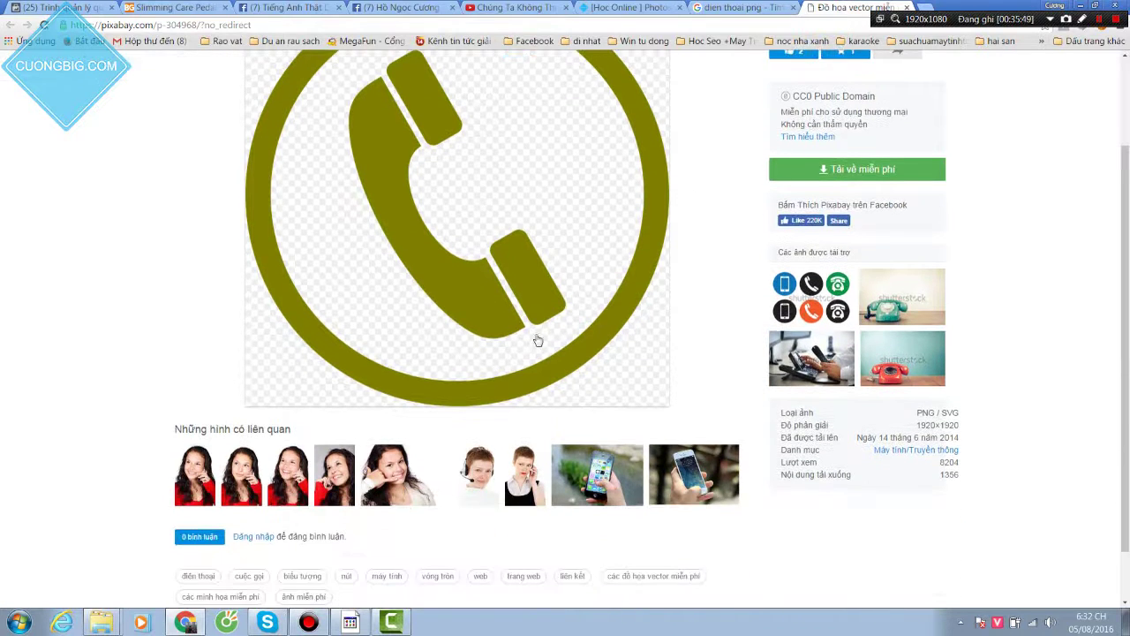
scroll(574, 291, "up", 2)
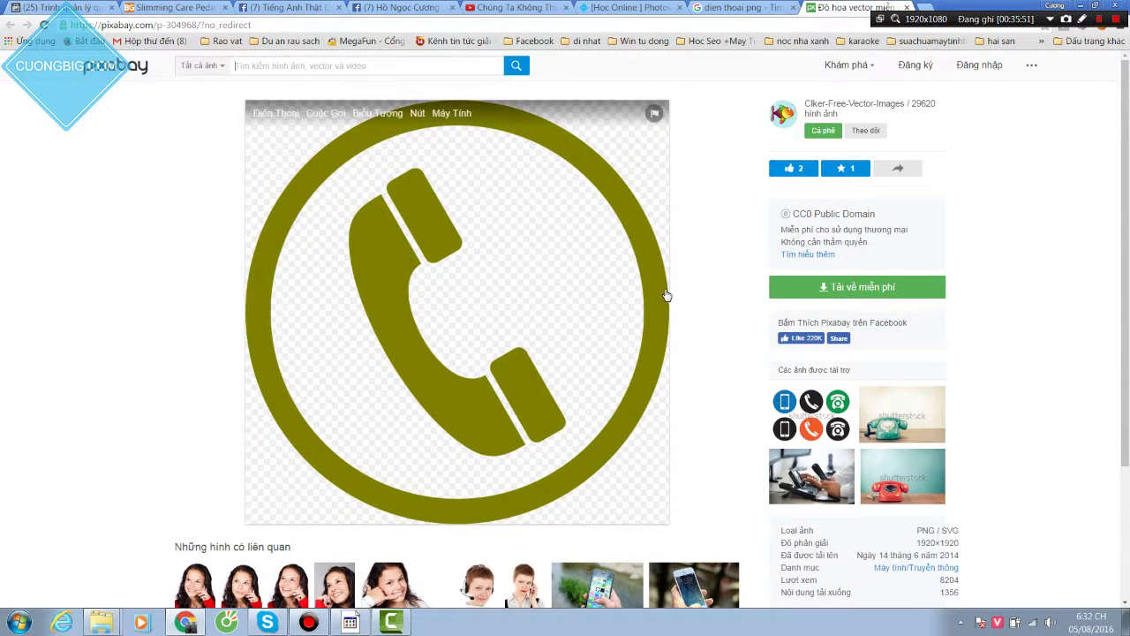
scroll(667, 295, "down", 3)
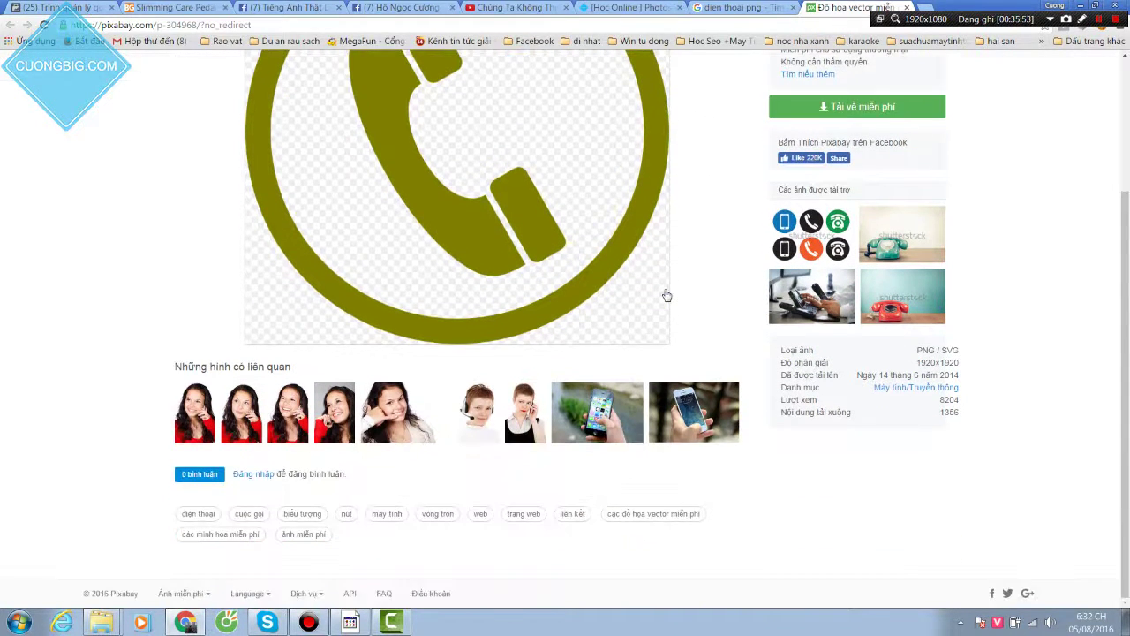
right_click(514, 120)
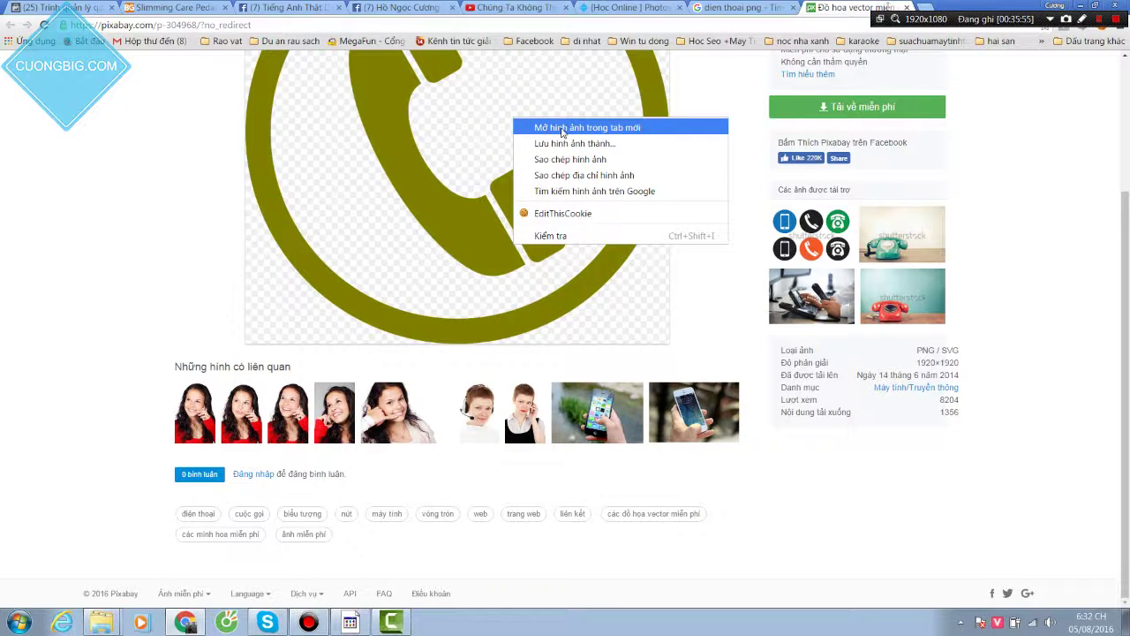
left_click(565, 143)
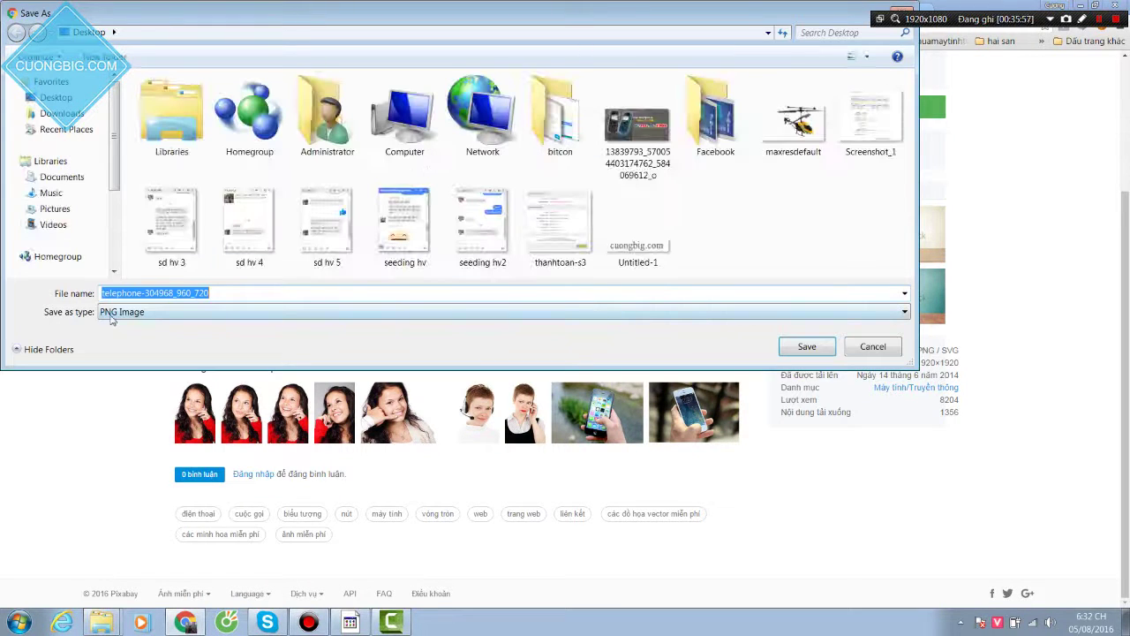
left_click(804, 347)
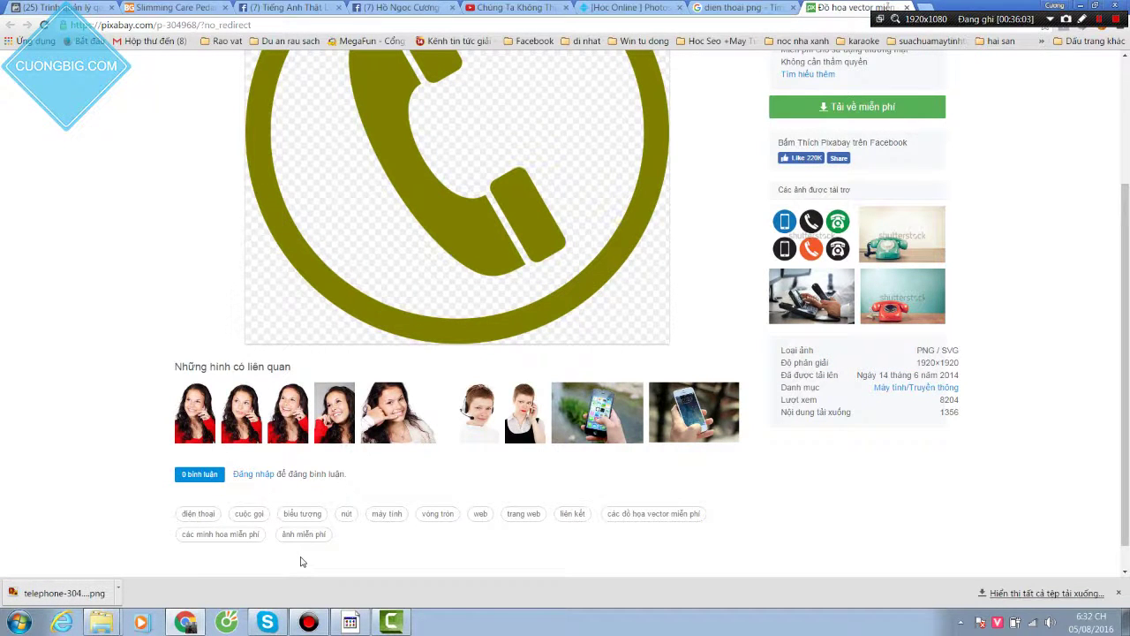
left_click(1077, 6)
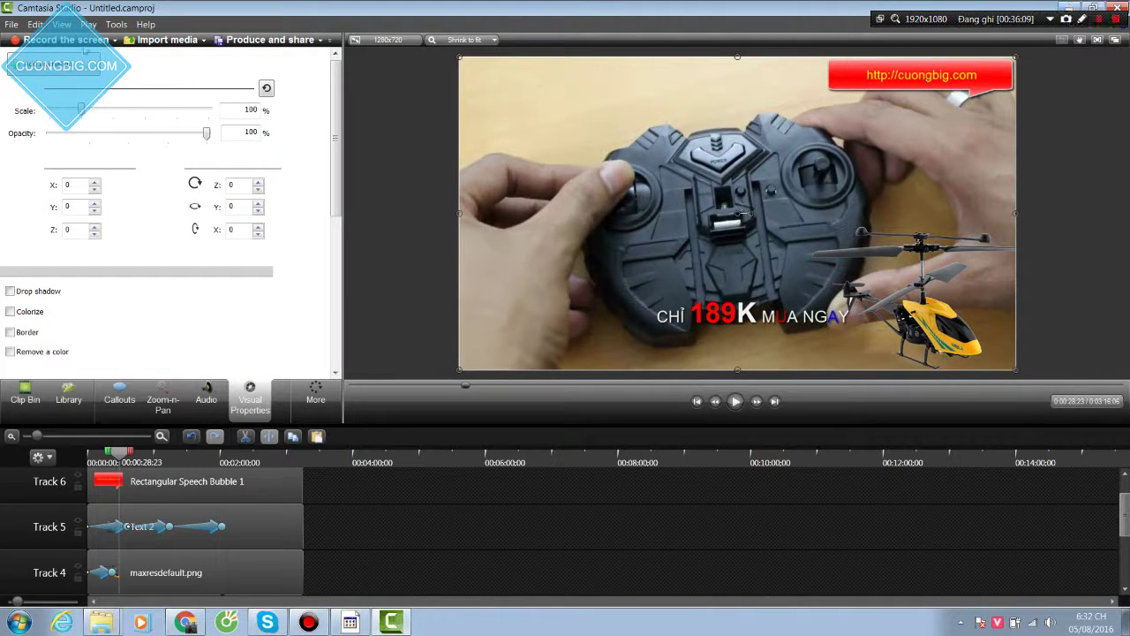
Import the telephone PNG from the Desktop into the Clip Bin next to maxresdefault.png
left_click(24, 393)
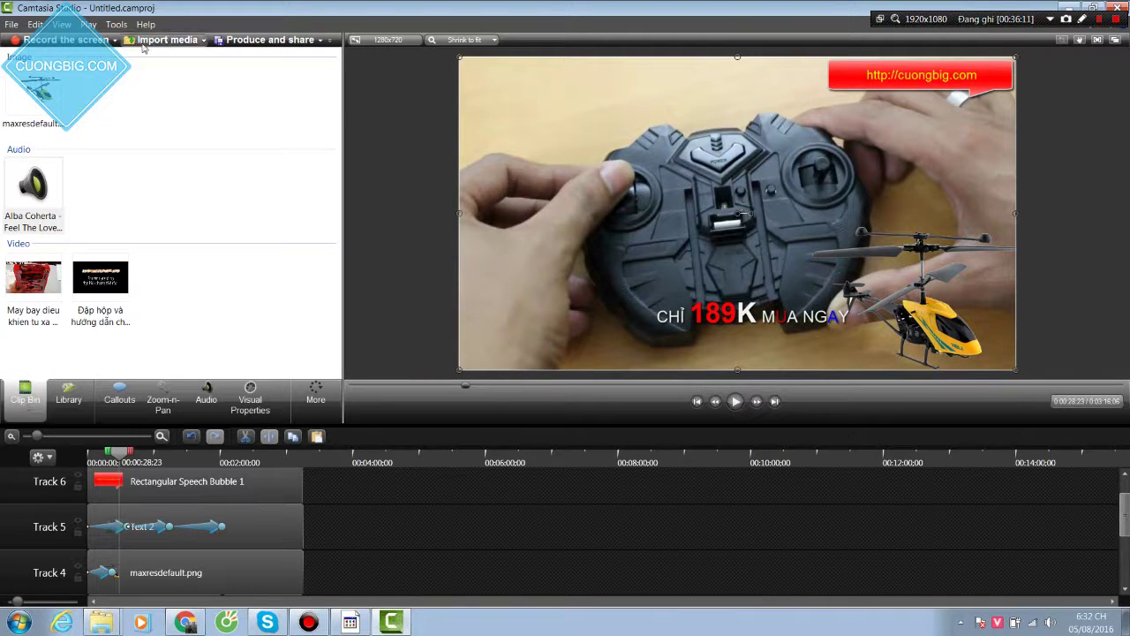
left_click(163, 40)
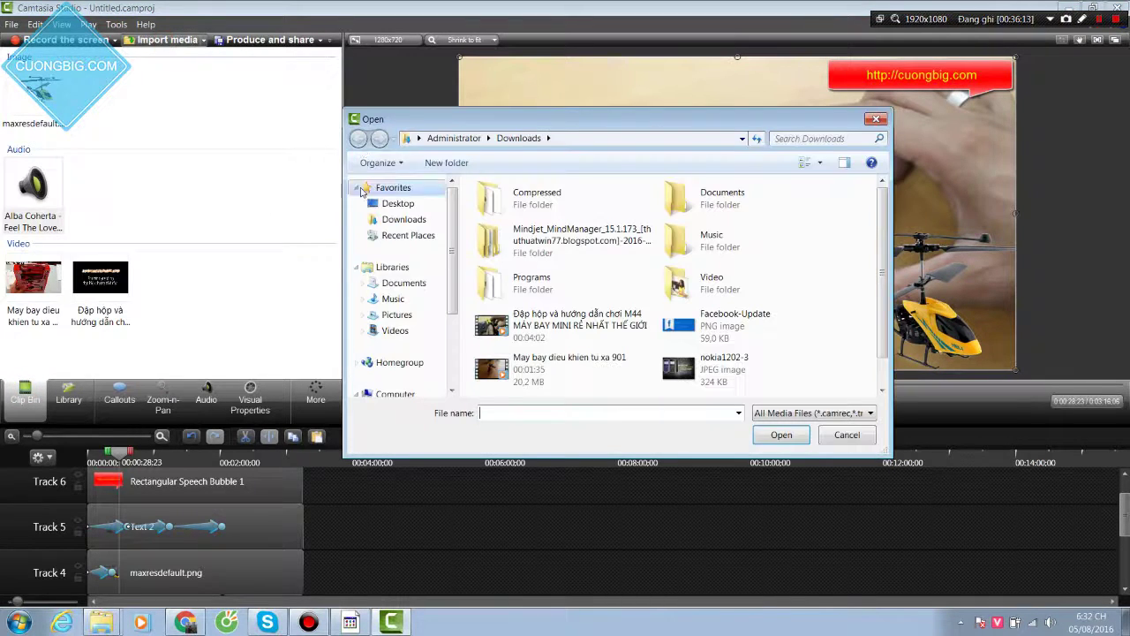
scroll(874, 216, "down", 1)
scroll(870, 212, "up", 1)
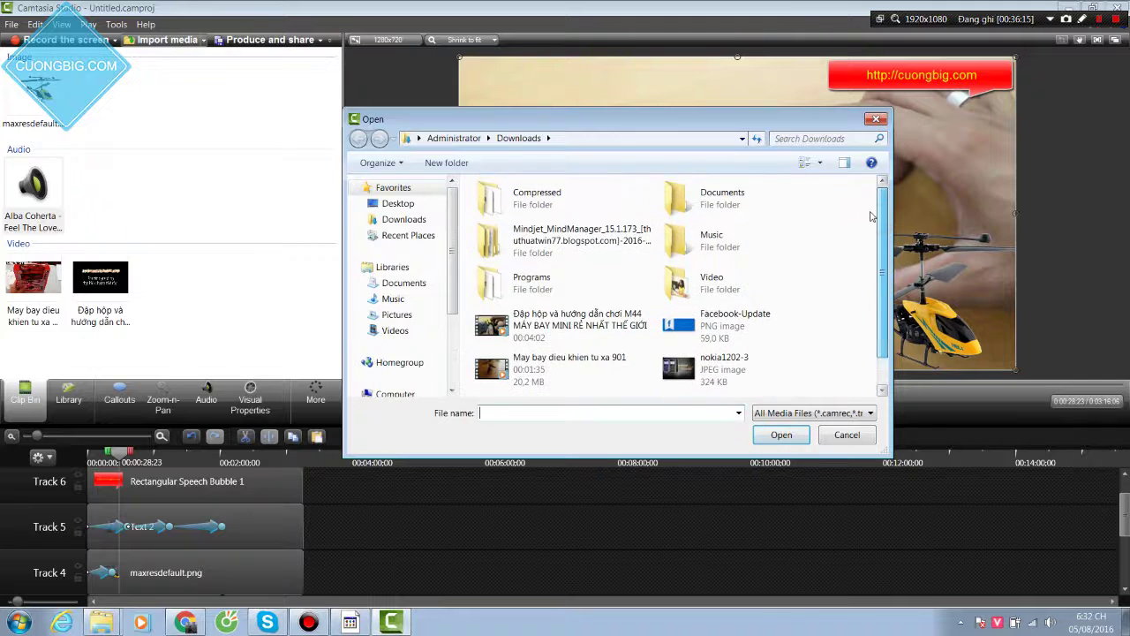
left_click(430, 222)
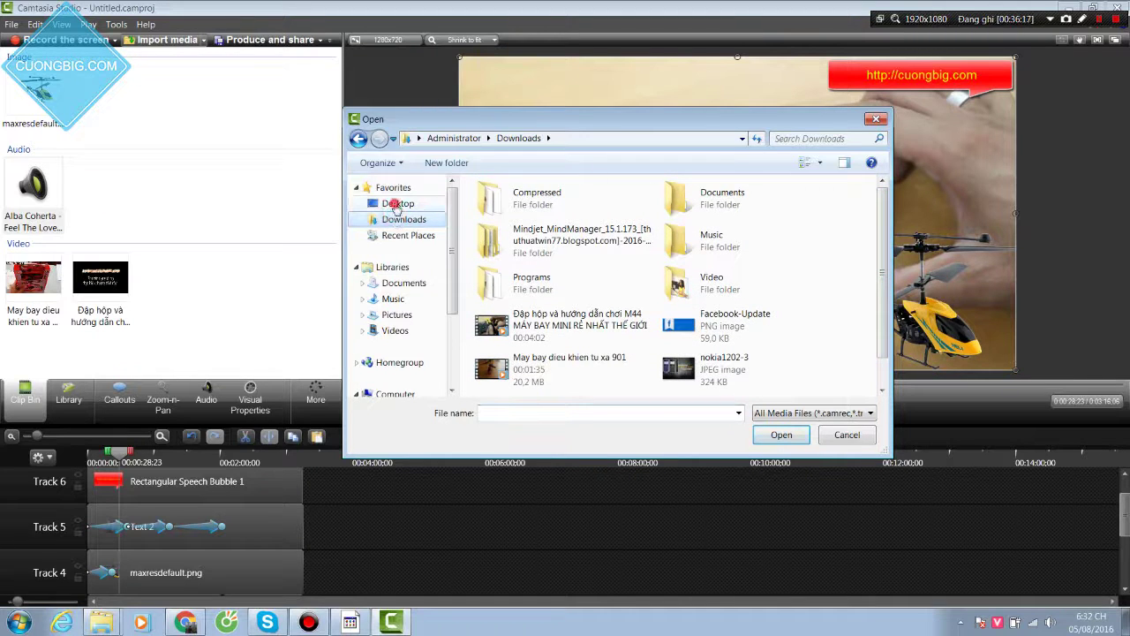
left_click(395, 204)
left_click_drag(886, 212, 879, 347)
double_click(651, 292)
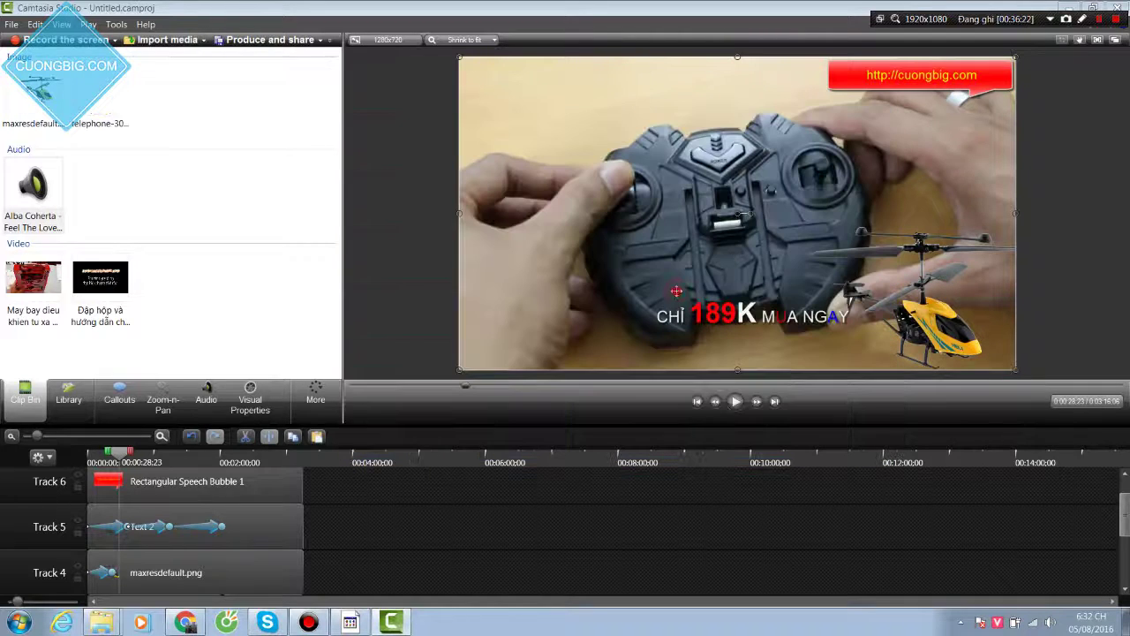
Add the telephone image to Track 7 at the playhead and lengthen it to match the other clips
right_click(99, 93)
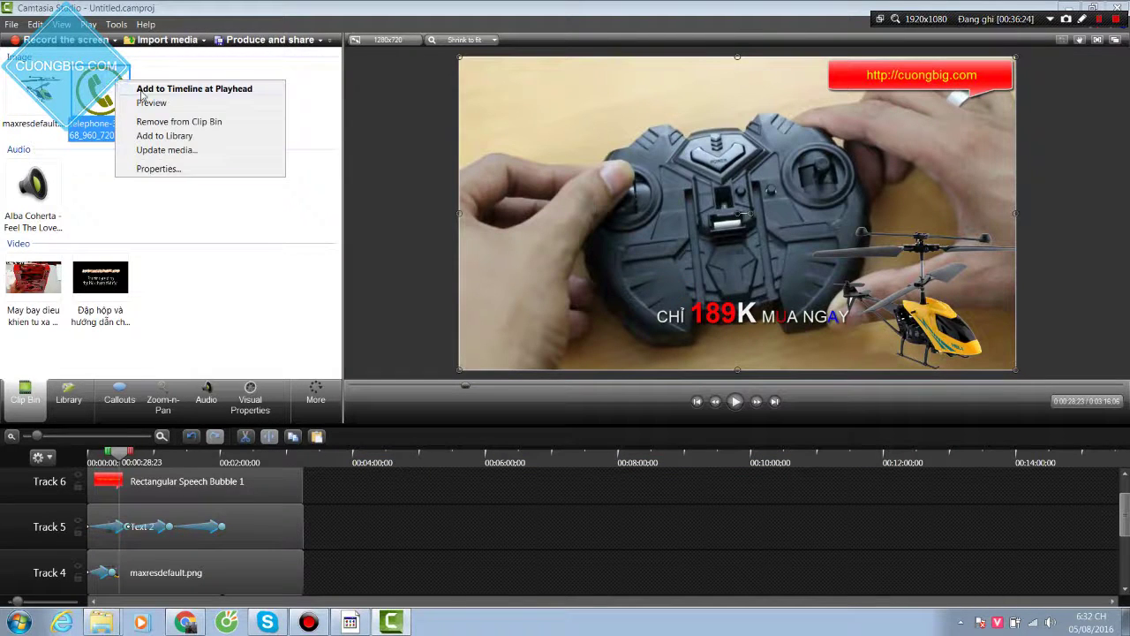
left_click(141, 89)
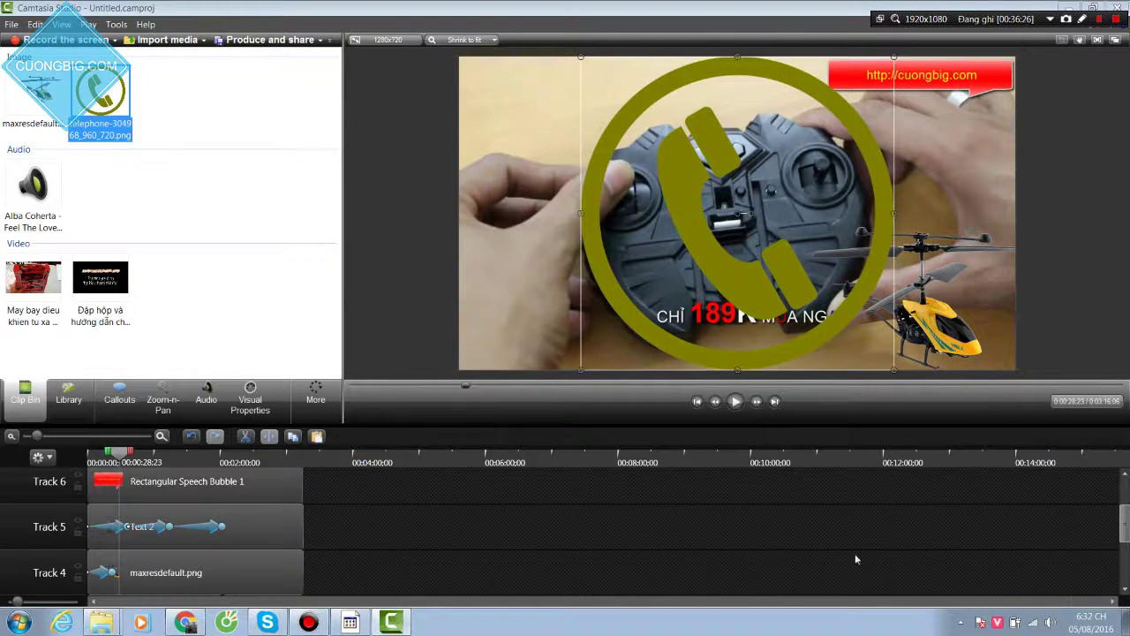
scroll(1115, 549, "up", 3)
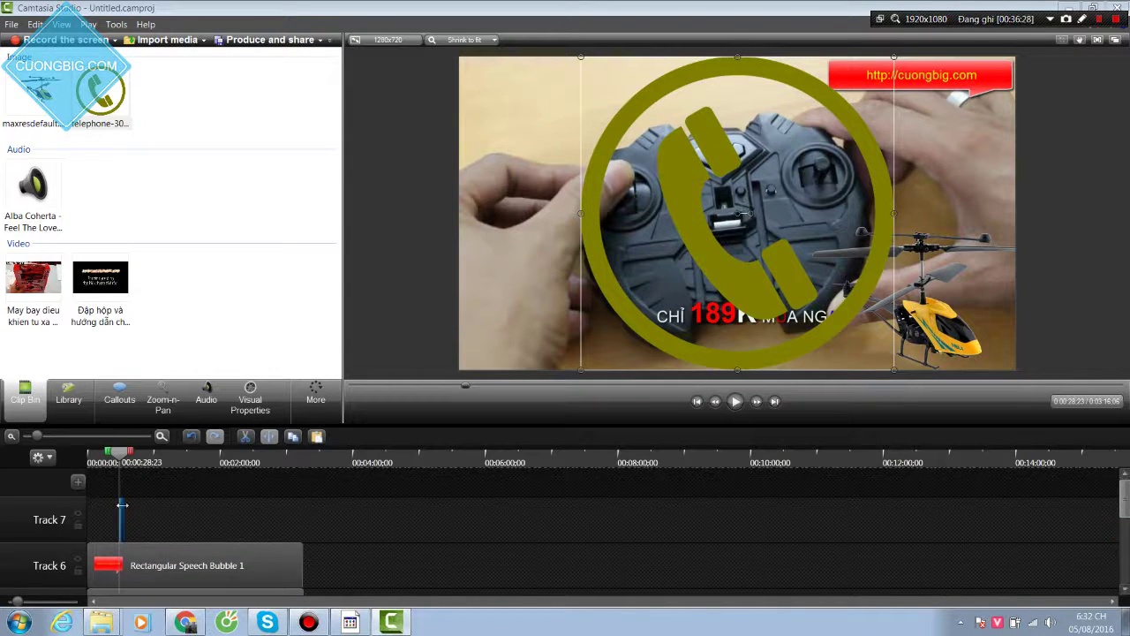
left_click_drag(122, 504, 304, 517)
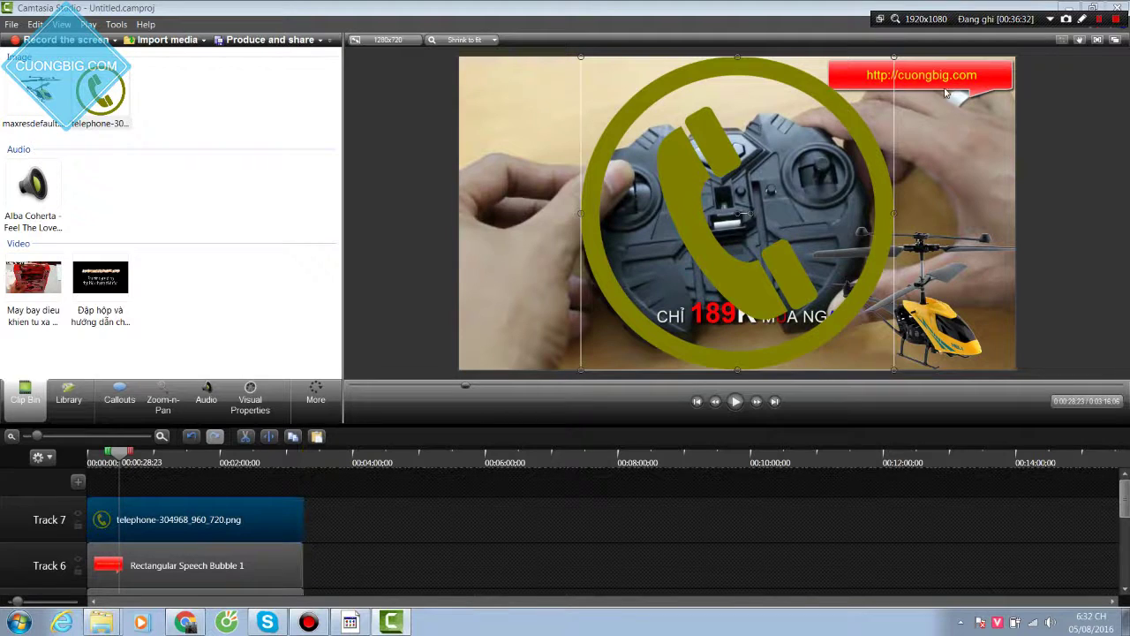
left_click(807, 103)
Shrink the telephone icon to a small badge in the frame's top-left corner, then rewind to the start
left_click_drag(807, 103, 746, 141)
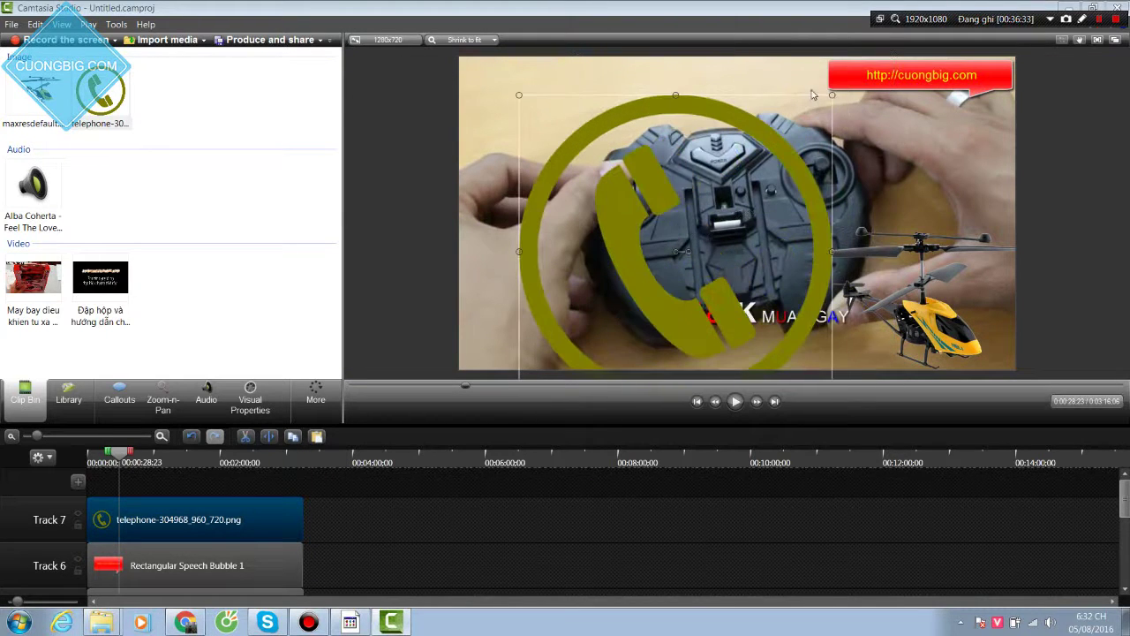
left_click_drag(836, 99, 654, 263)
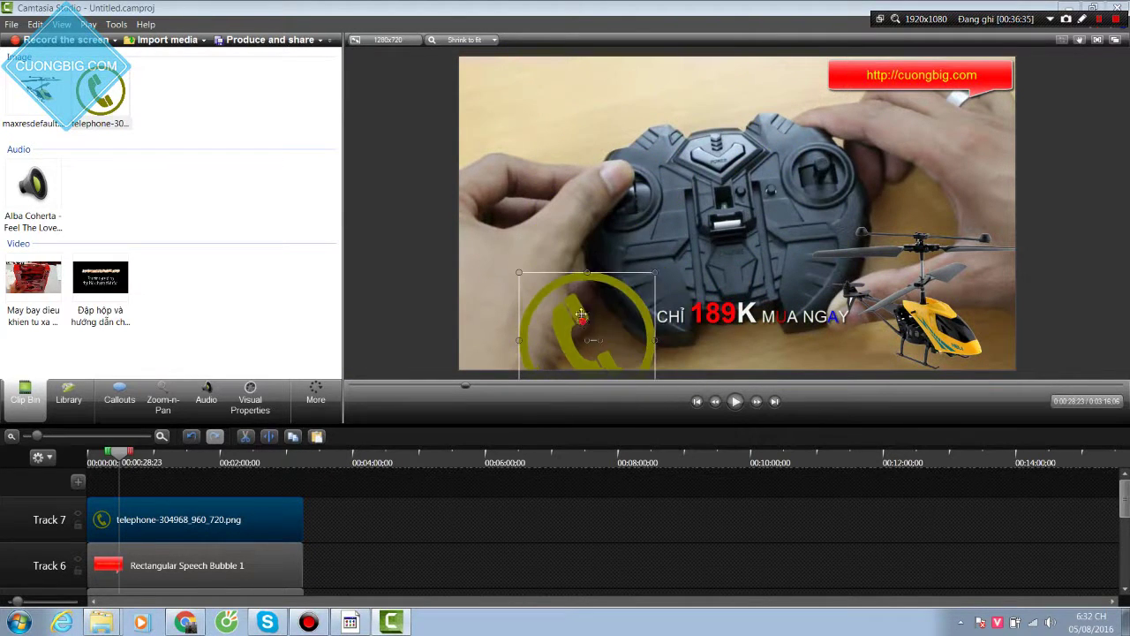
left_click_drag(582, 316, 557, 102)
left_click_drag(628, 56, 483, 79)
left_click(518, 99)
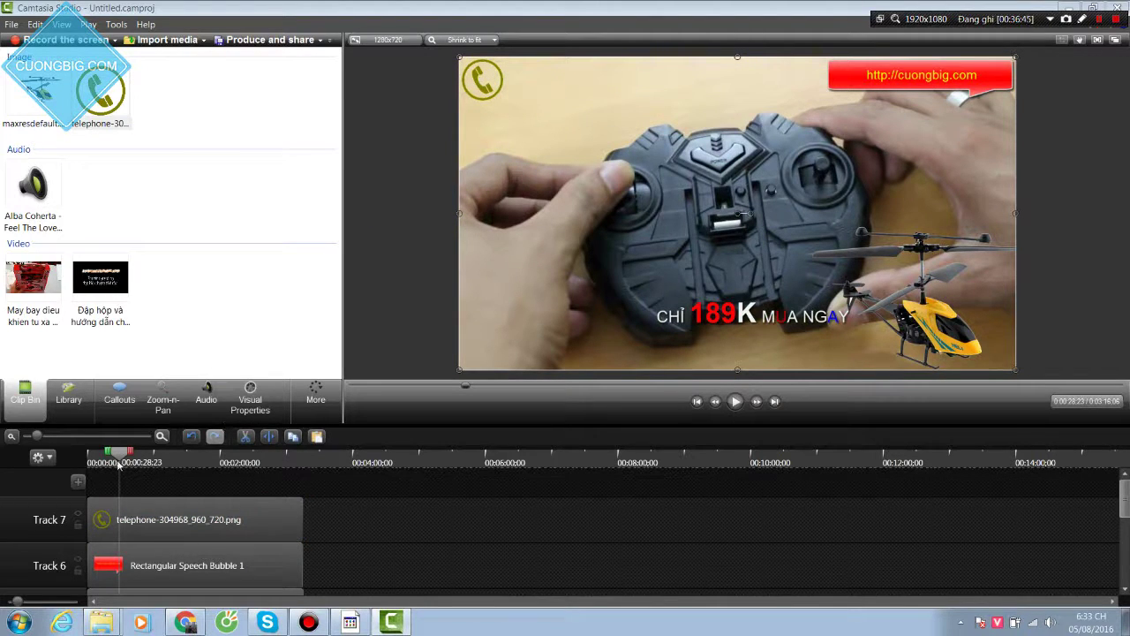
left_click_drag(119, 461, 89, 461)
Add a plain Text callout in the upper left beside the phone icon and clear its old price text
left_click(119, 393)
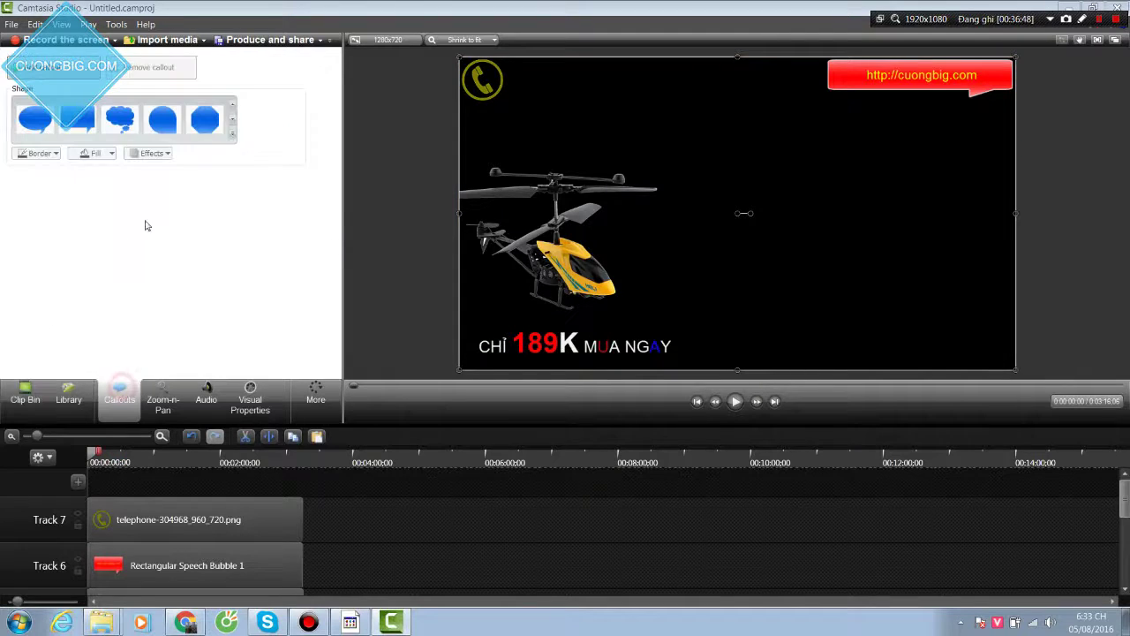
left_click(232, 136)
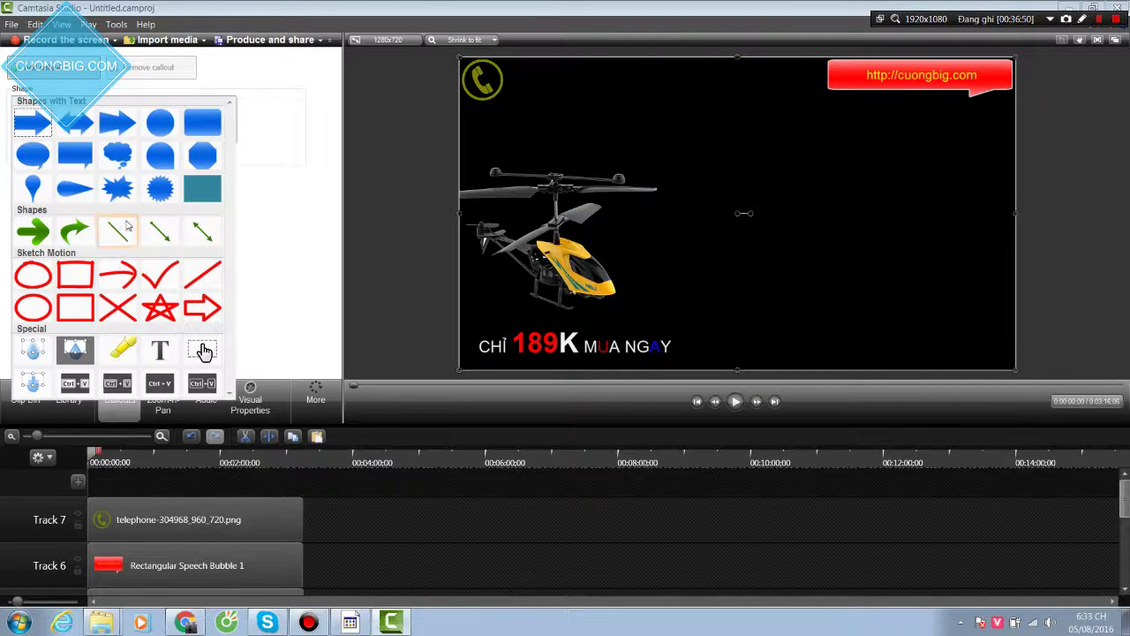
left_click(160, 350)
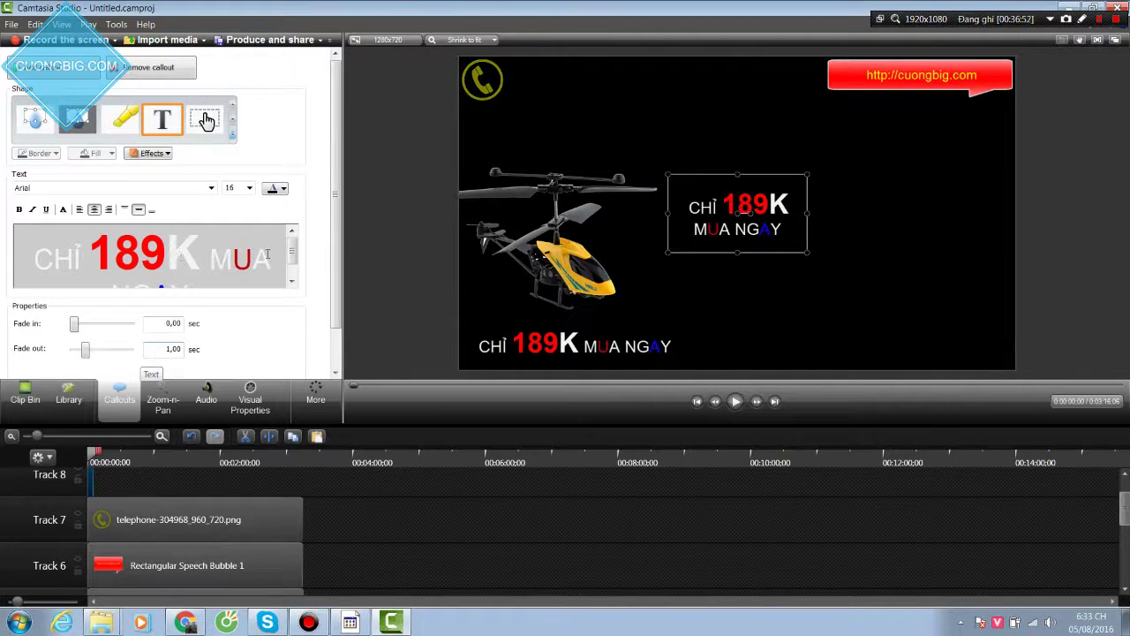
left_click_drag(755, 226, 592, 89)
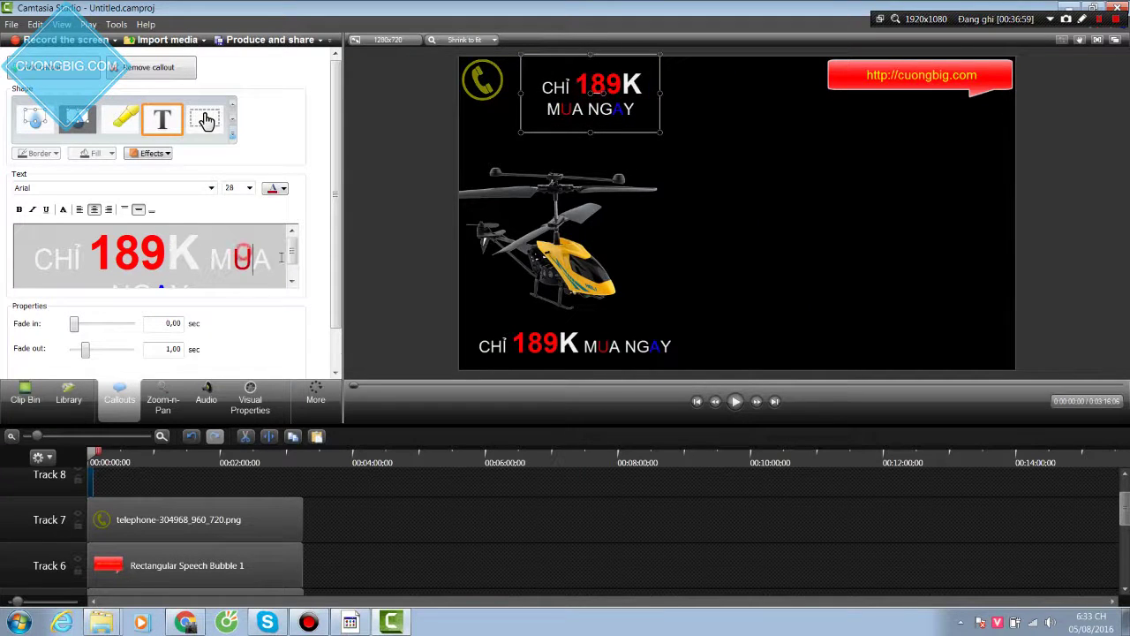
key("ctrl+a")
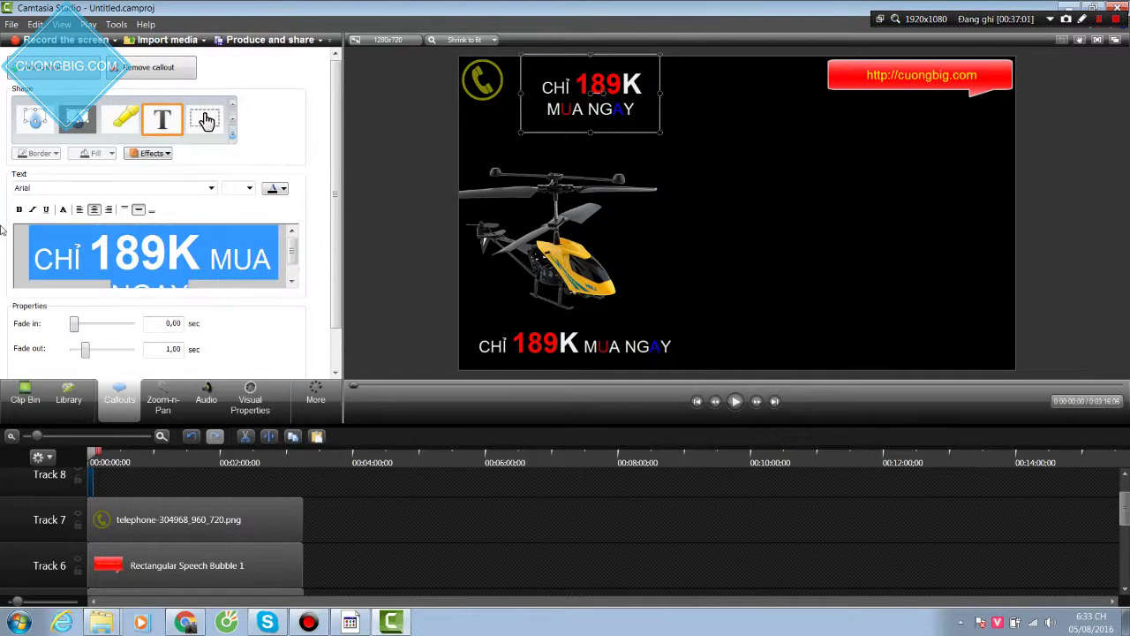
key("Delete")
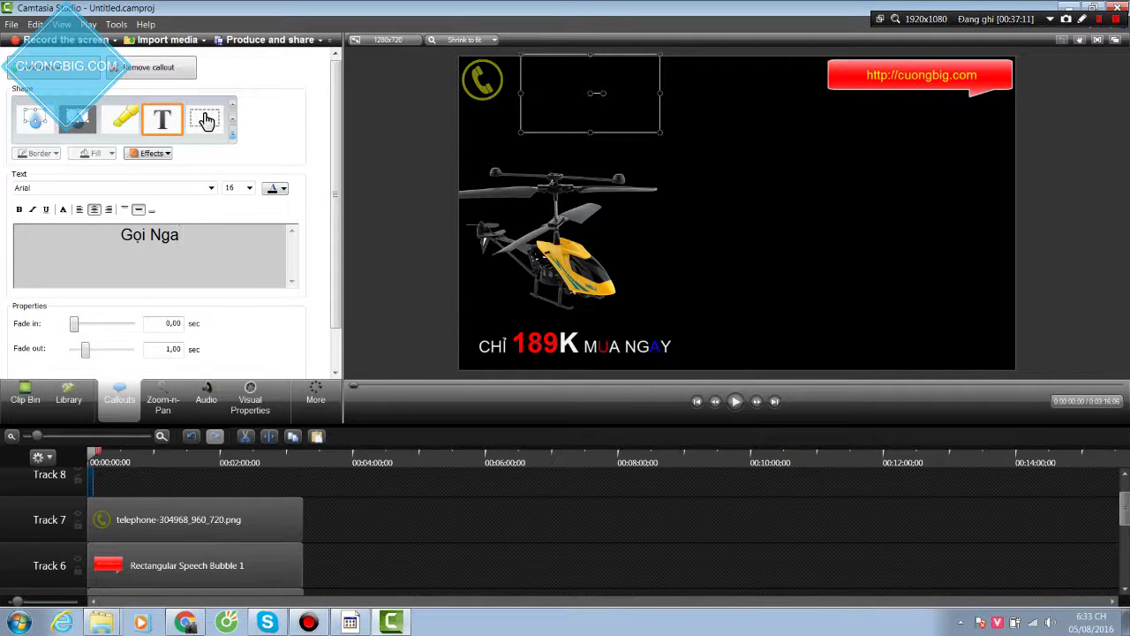
Finish the callout as 'Gọi Ngay' plus the phone number, in yellow 26-point text on one line
type("y ")
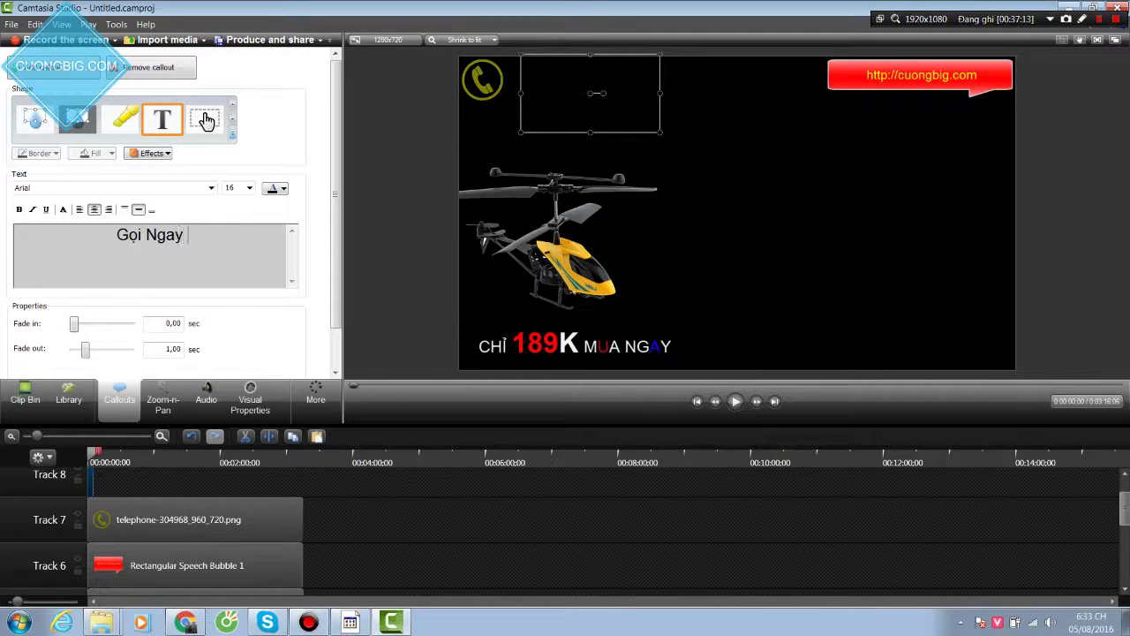
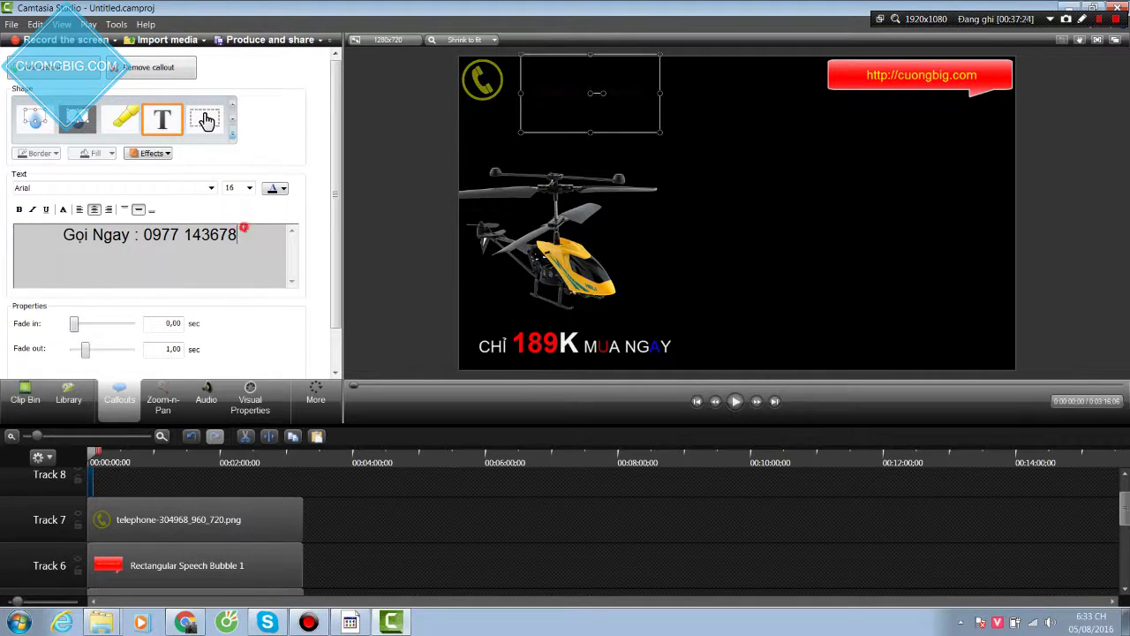
triple_click(283, 233)
left_click(280, 191)
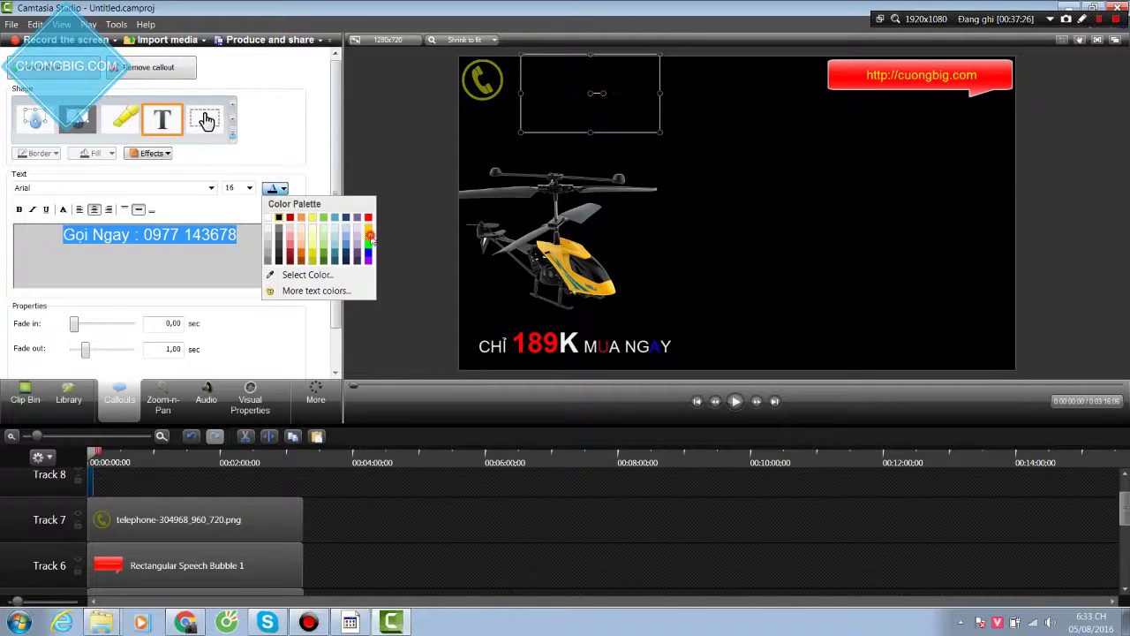
left_click(371, 239)
left_click(604, 95)
left_click_drag(590, 83, 576, 78)
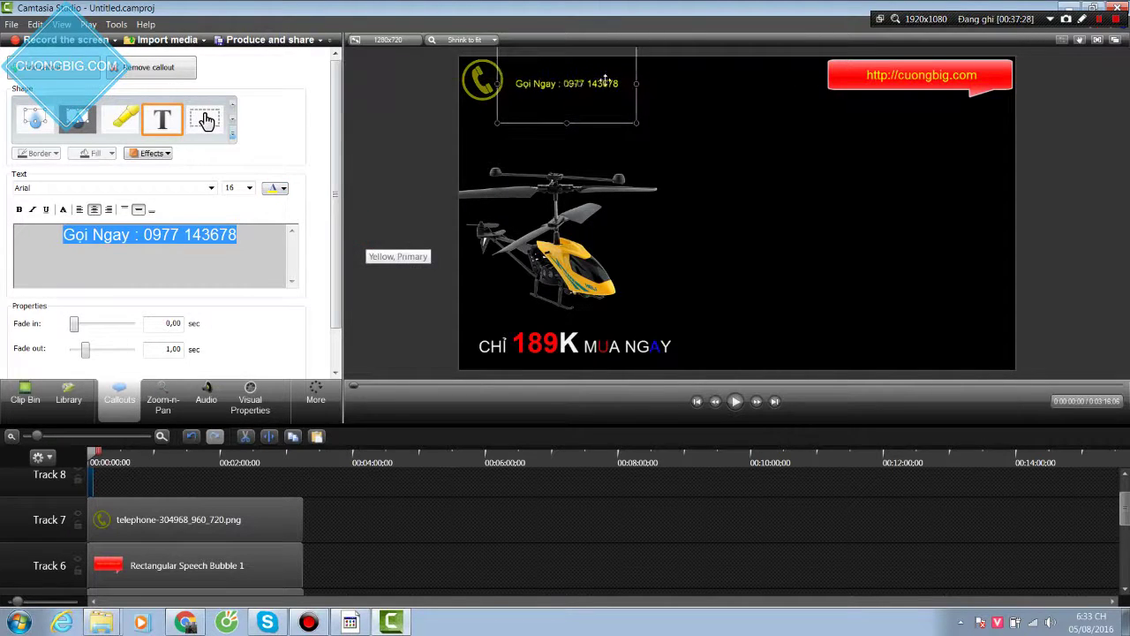
left_click(250, 187)
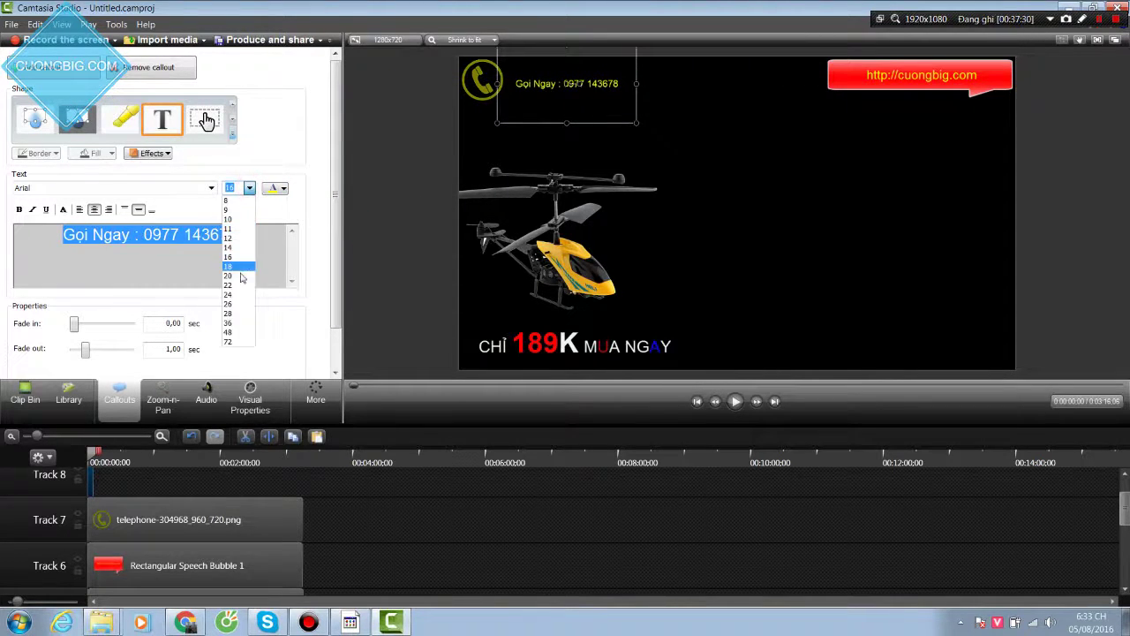
left_click(242, 305)
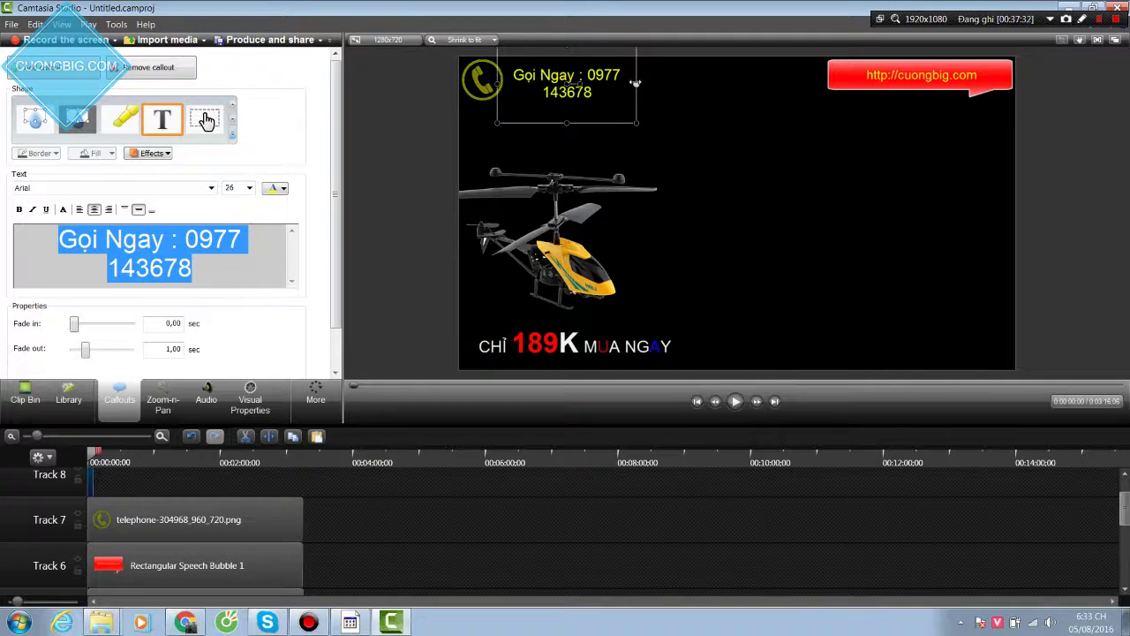
mouse_move(637, 83)
left_mouse_down()
mouse_move(717, 84)
mouse_move(639, 85)
left_mouse_up()
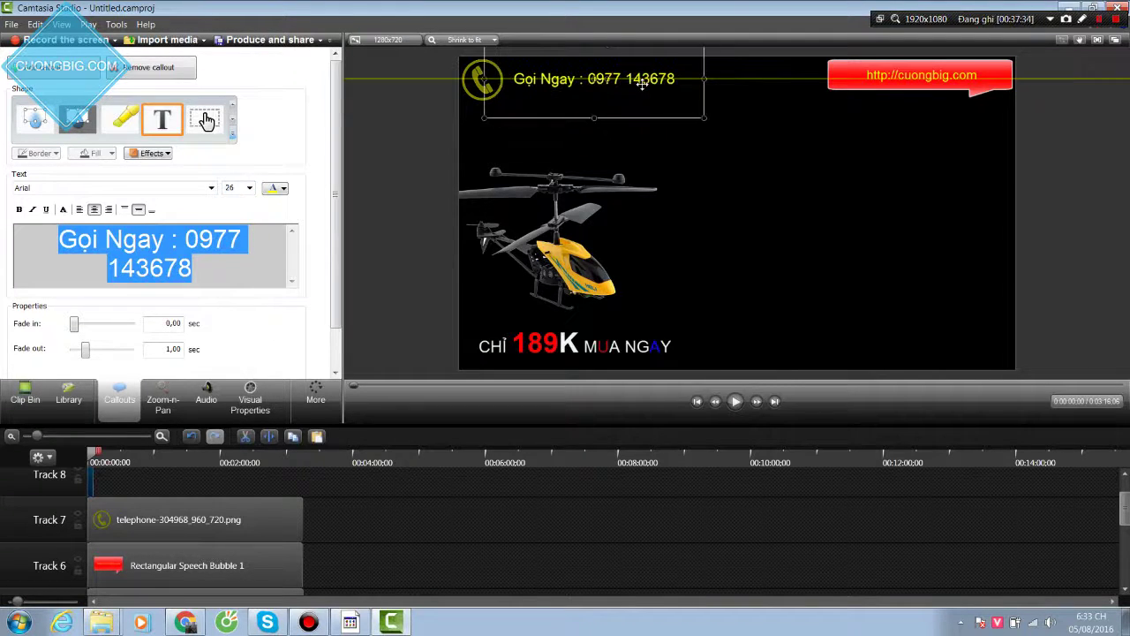
left_click(790, 151)
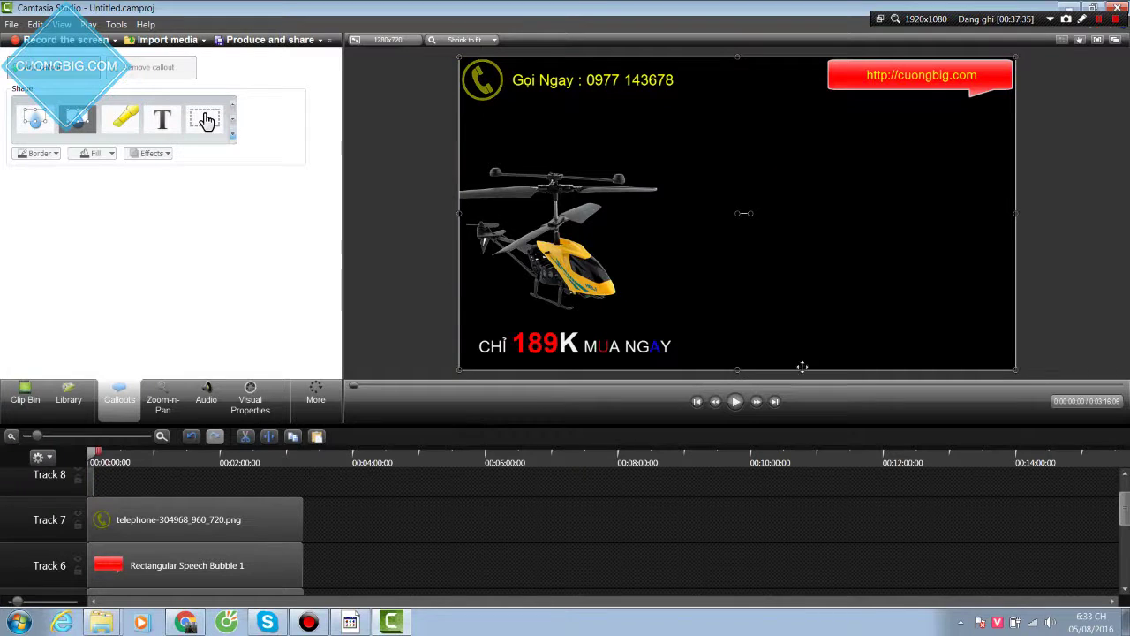
Preview the edit, then copy the Track 1 video clip and paste it after the existing clips
left_click(737, 402)
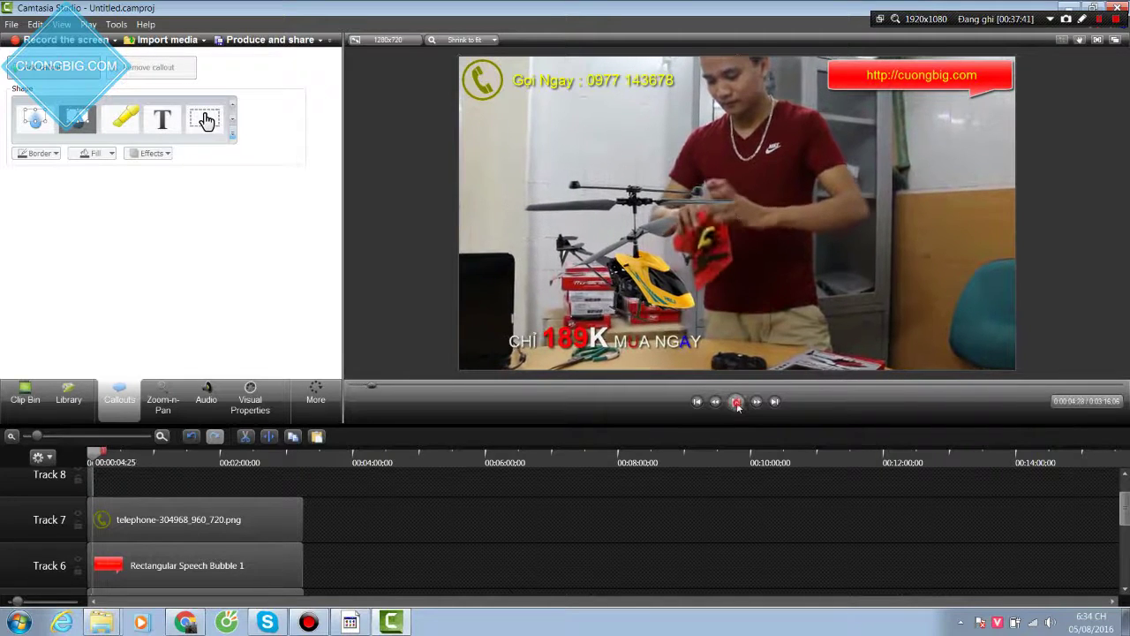
left_click(737, 402)
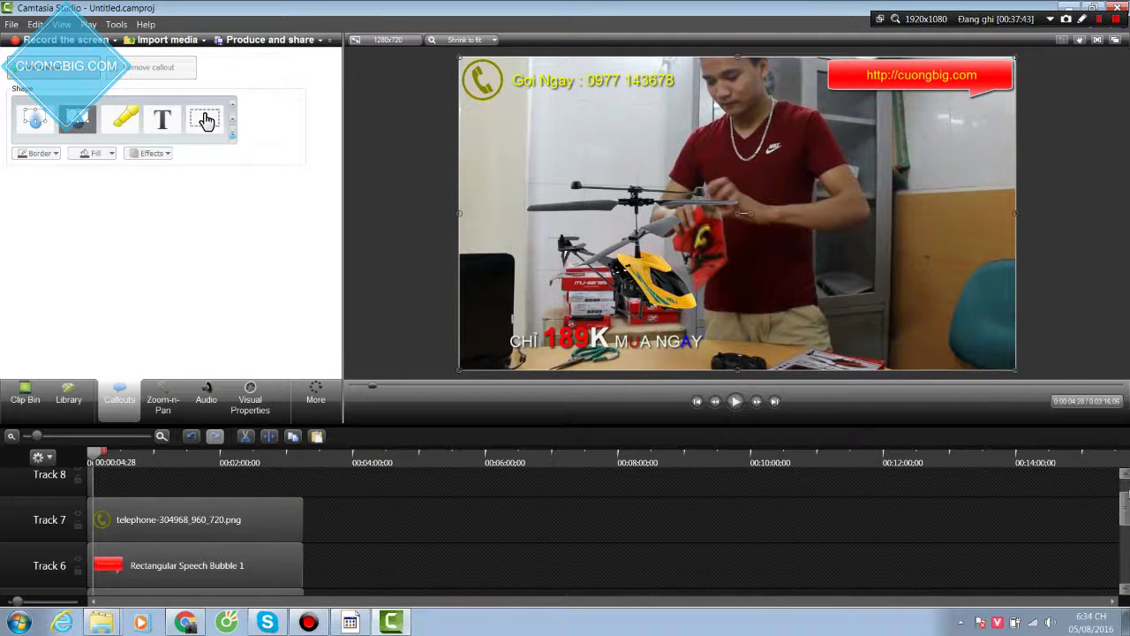
scroll(255, 579, "down", 5)
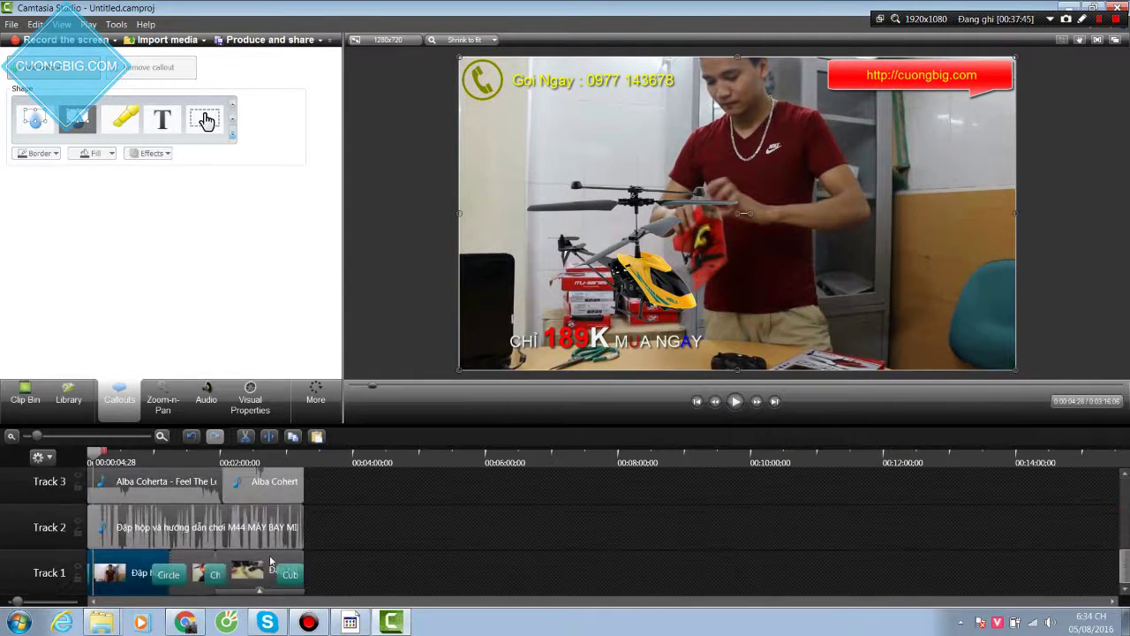
right_click(248, 567)
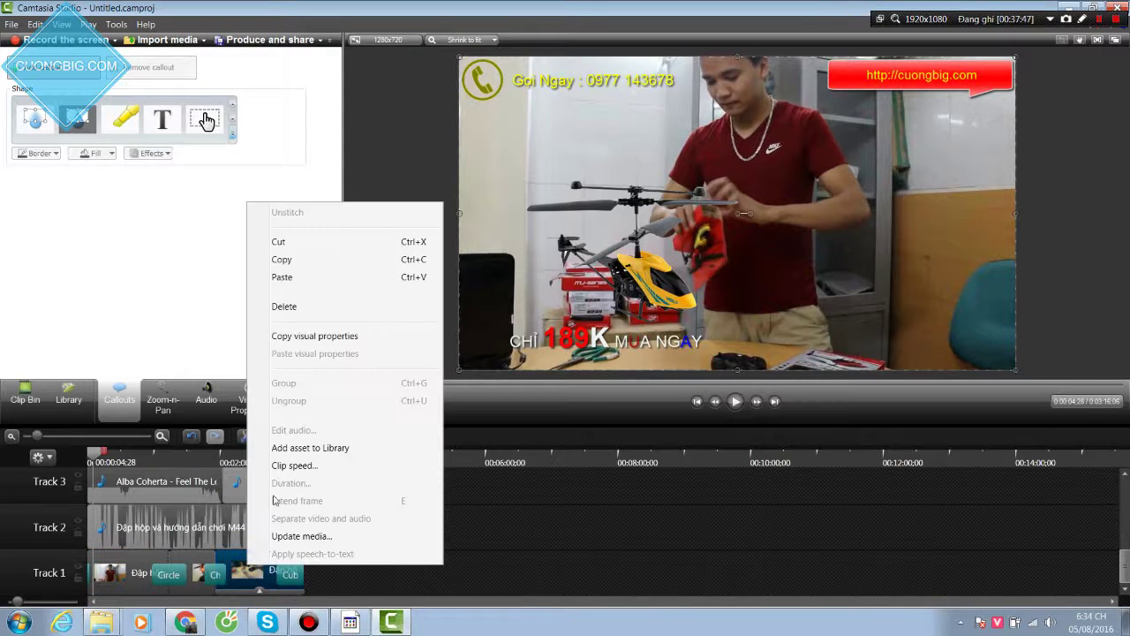
left_click(295, 258)
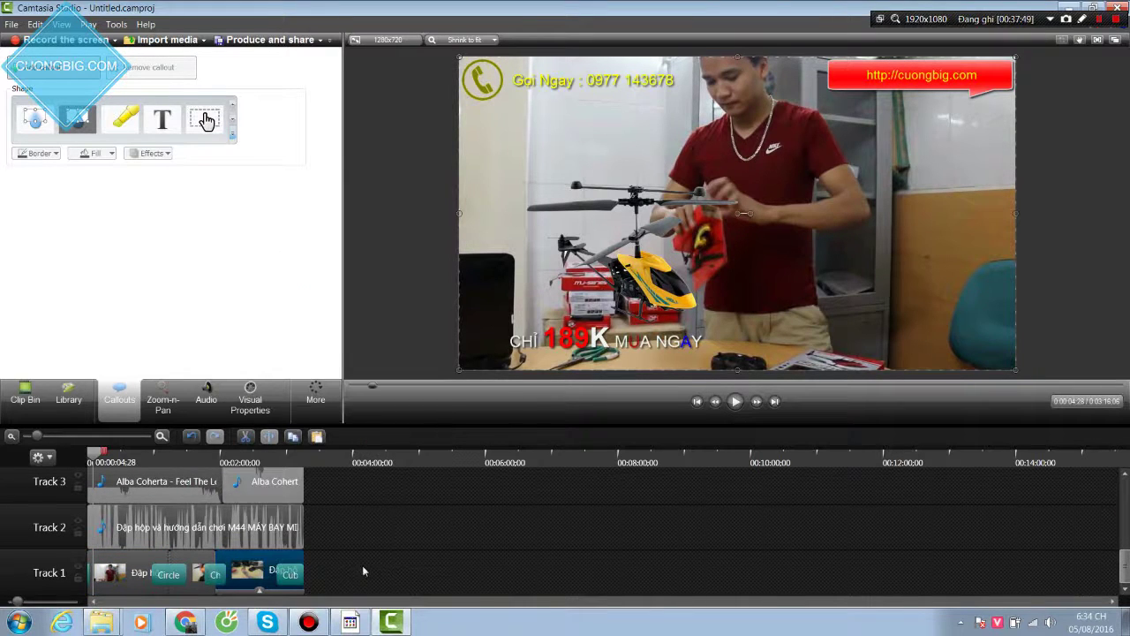
right_click(371, 574)
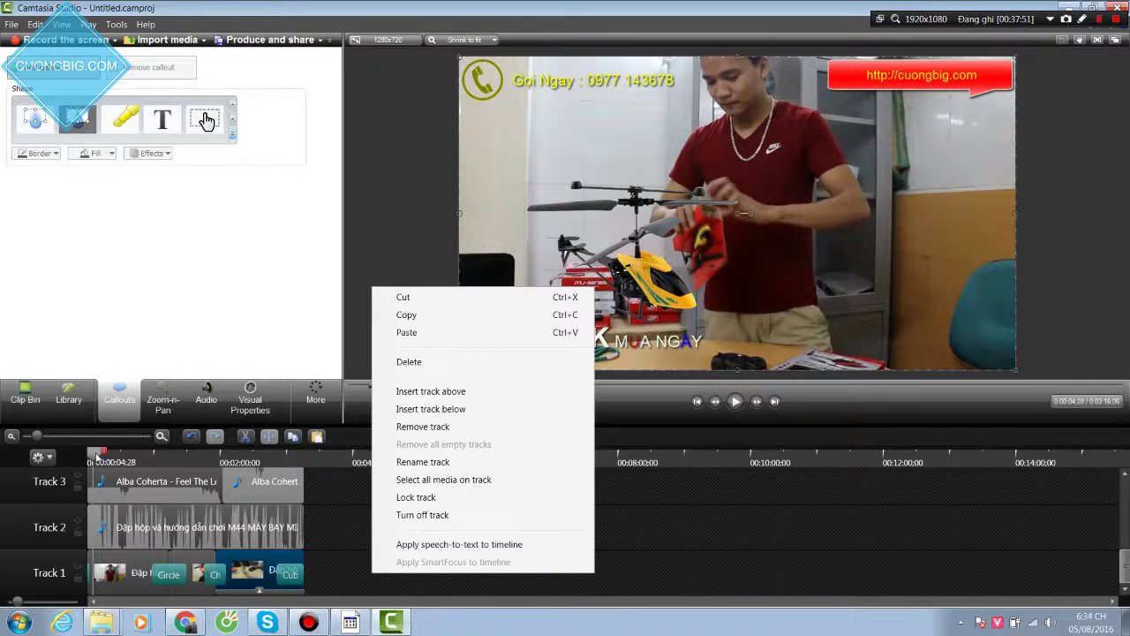
left_click(336, 561)
right_click(334, 562)
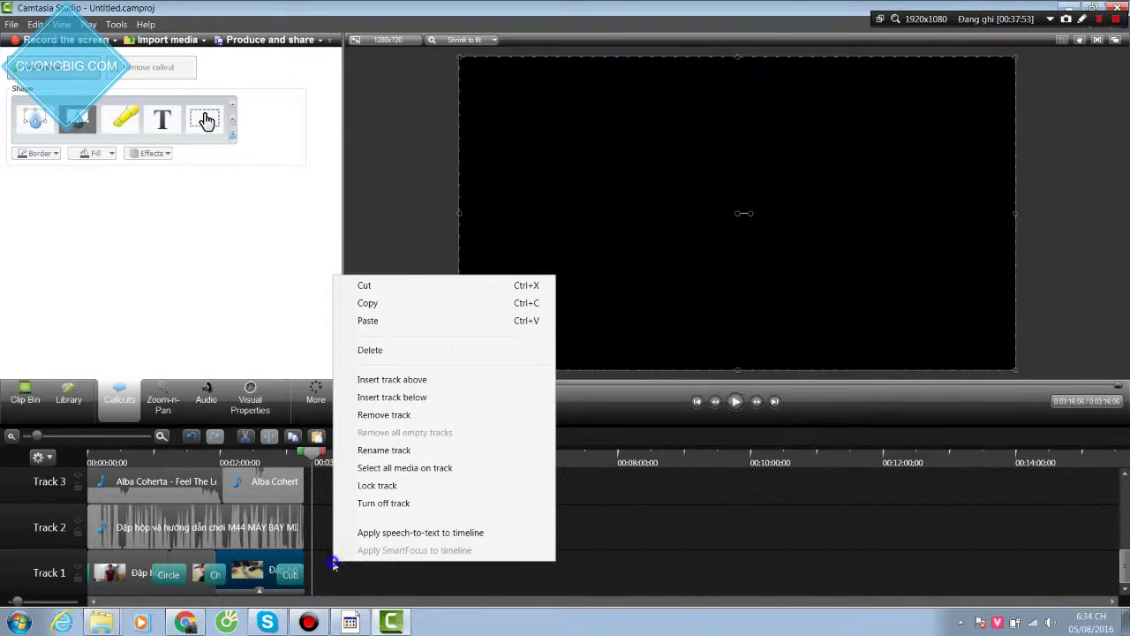
left_click(370, 321)
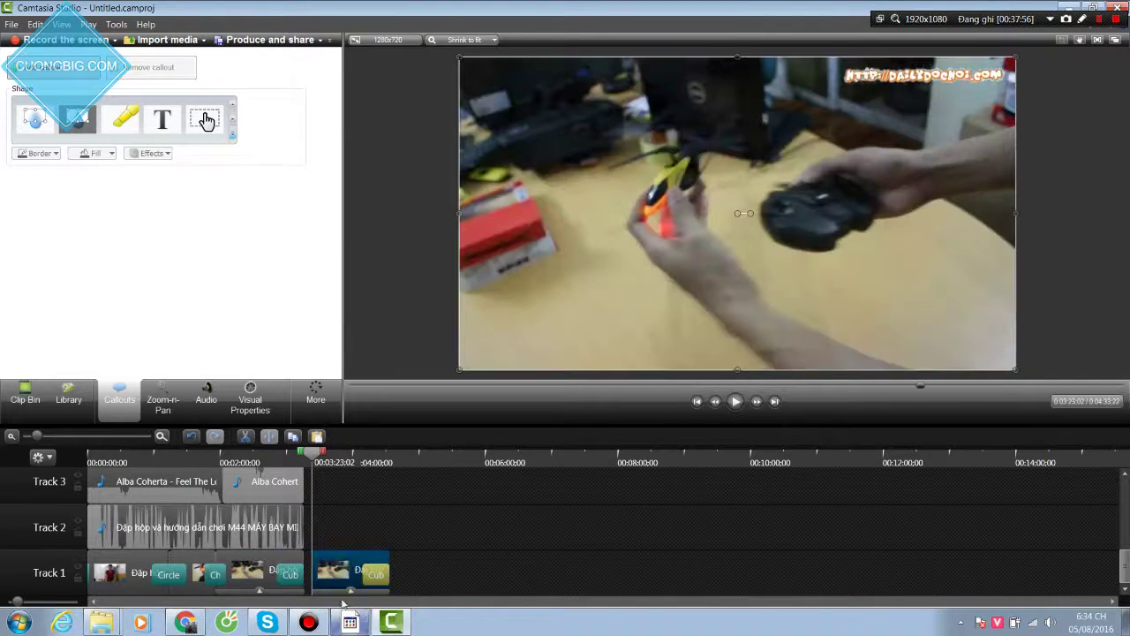
Move the pasted clip to 0:00 on a new Track 9, lengthen the Text 3 callout, and replay from the start
left_click_drag(376, 573, 73, 488)
left_click(216, 519)
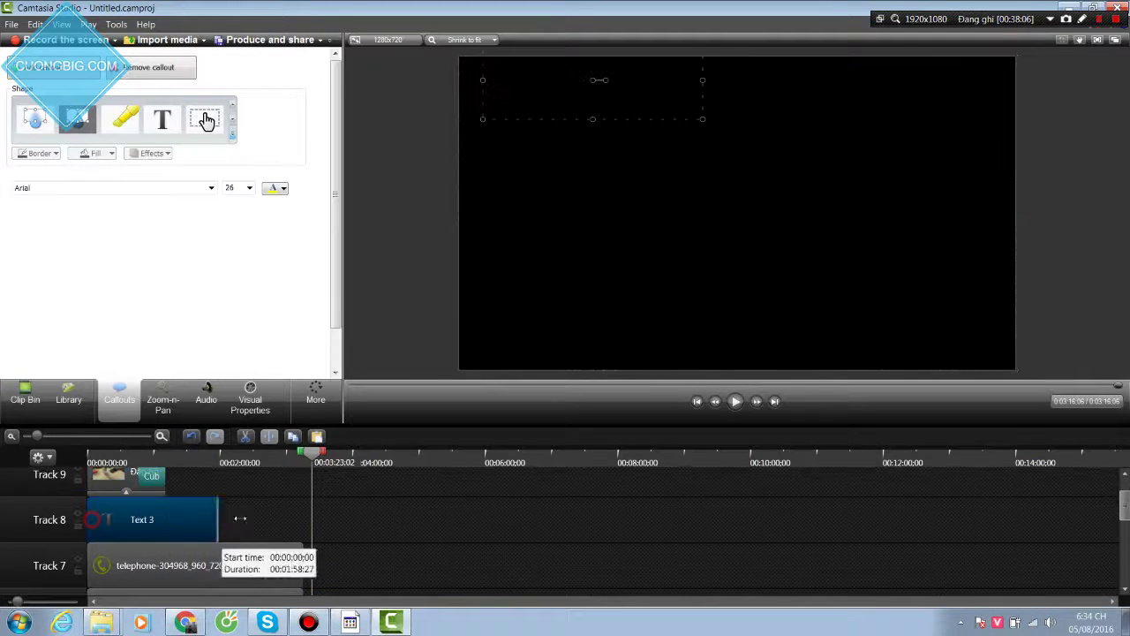
left_click_drag(239, 519, 303, 519)
left_click(118, 481)
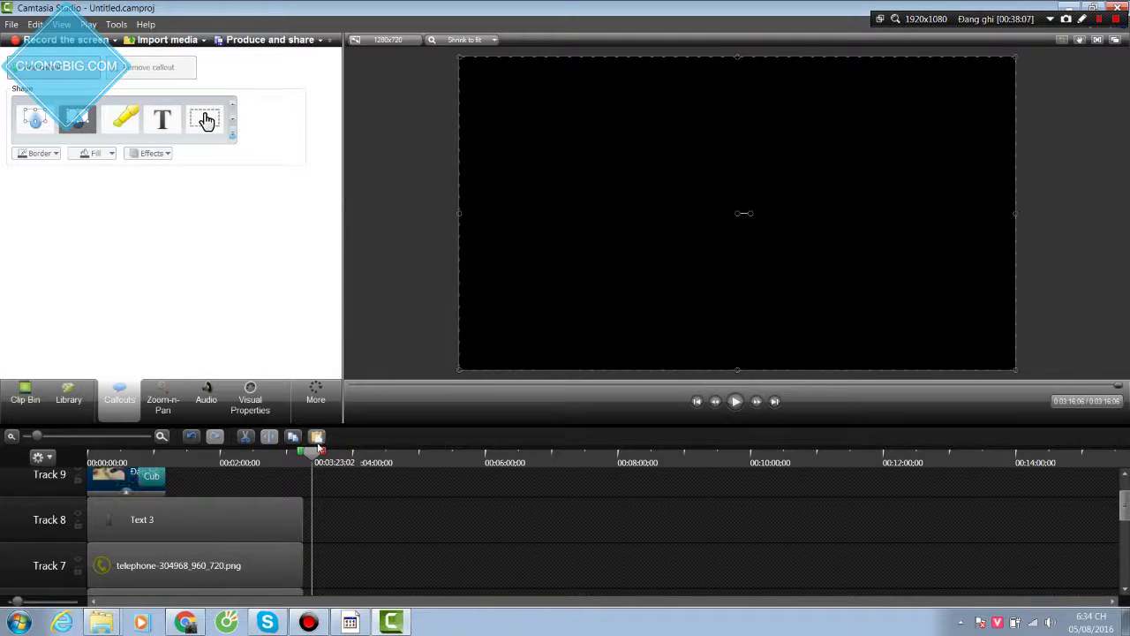
left_click_drag(319, 450, 91, 452)
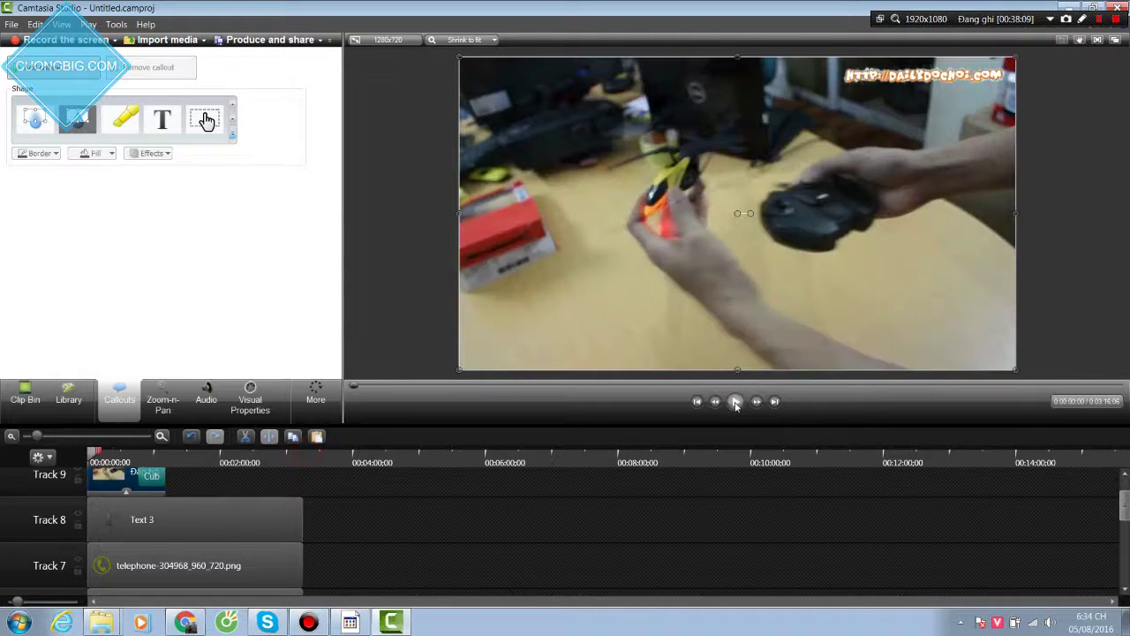
left_click(735, 402)
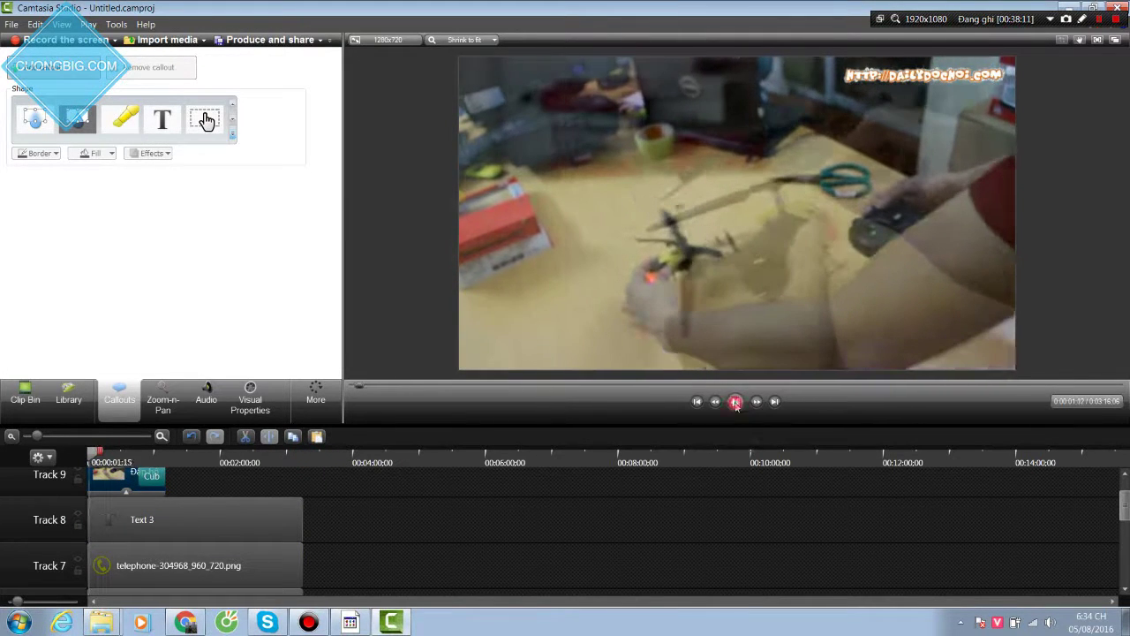
left_click(735, 401)
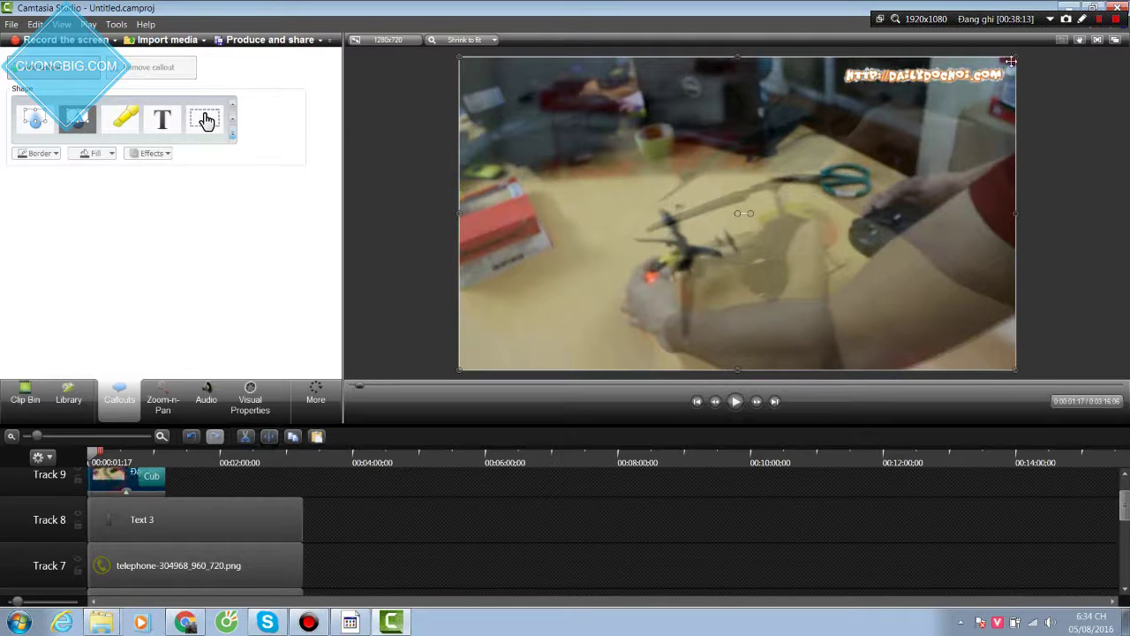
Shrink the Track 9 overlay into a small inset and position it at the lower right of the frame
left_click_drag(1016, 58, 654, 261)
left_click_drag(651, 336, 598, 328)
left_click(490, 285)
left_click_drag(489, 285, 806, 269)
left_click_drag(905, 275, 929, 162)
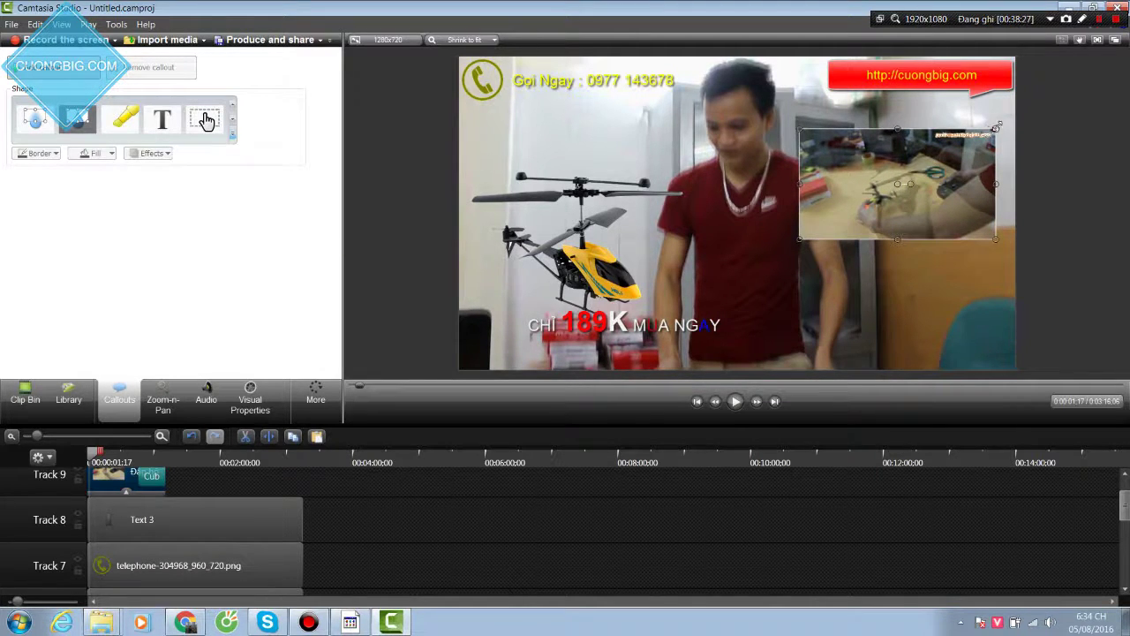
scroll(936, 163, "down", 2)
left_click_drag(950, 165, 938, 283)
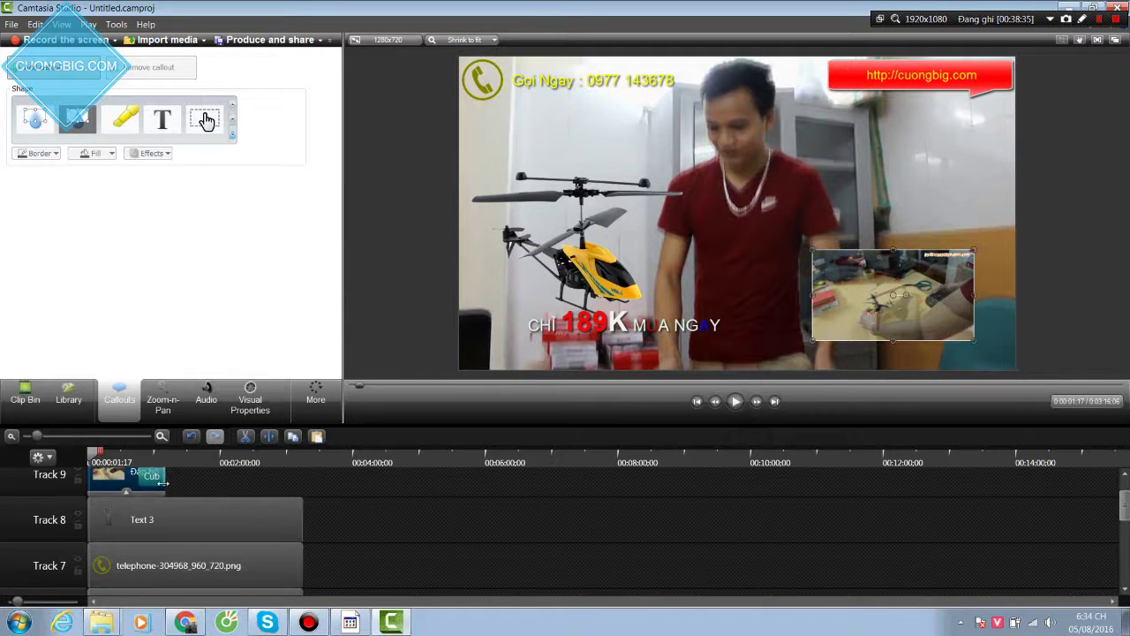
Preview the inset, fine-tune its position, then delete the picture-in-picture clip
left_click(734, 400)
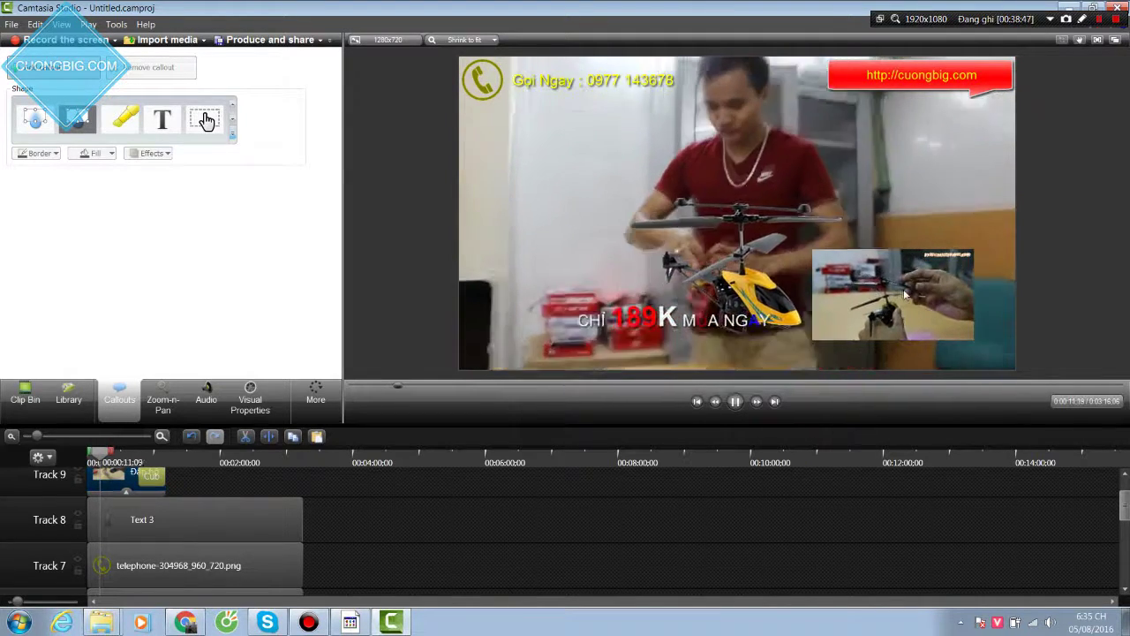
left_click(736, 401)
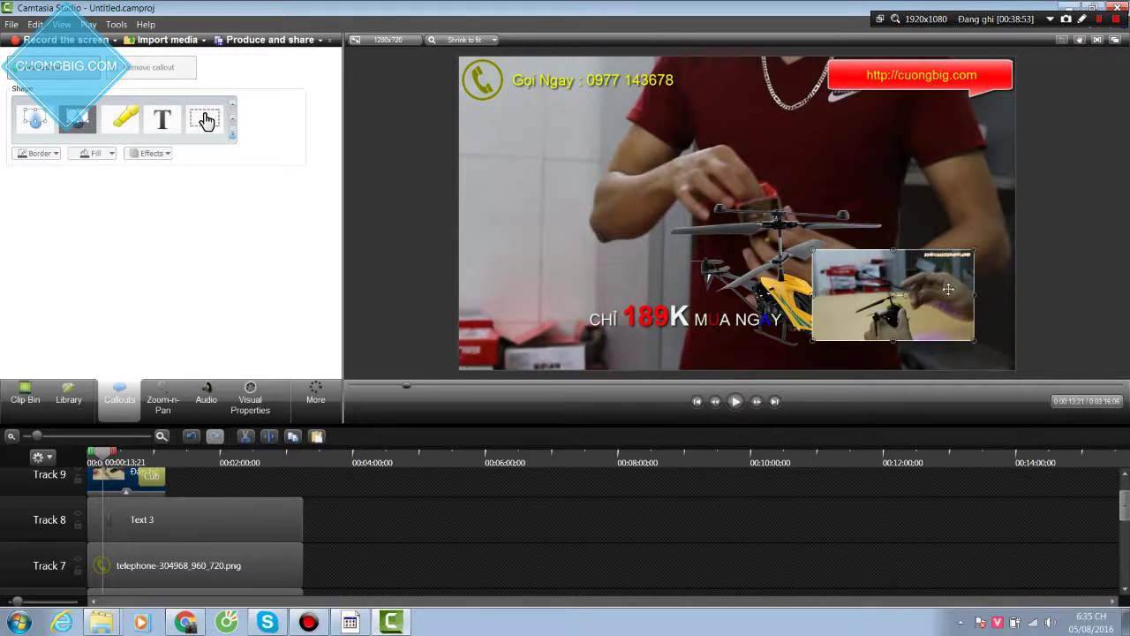
left_click_drag(893, 277, 935, 272)
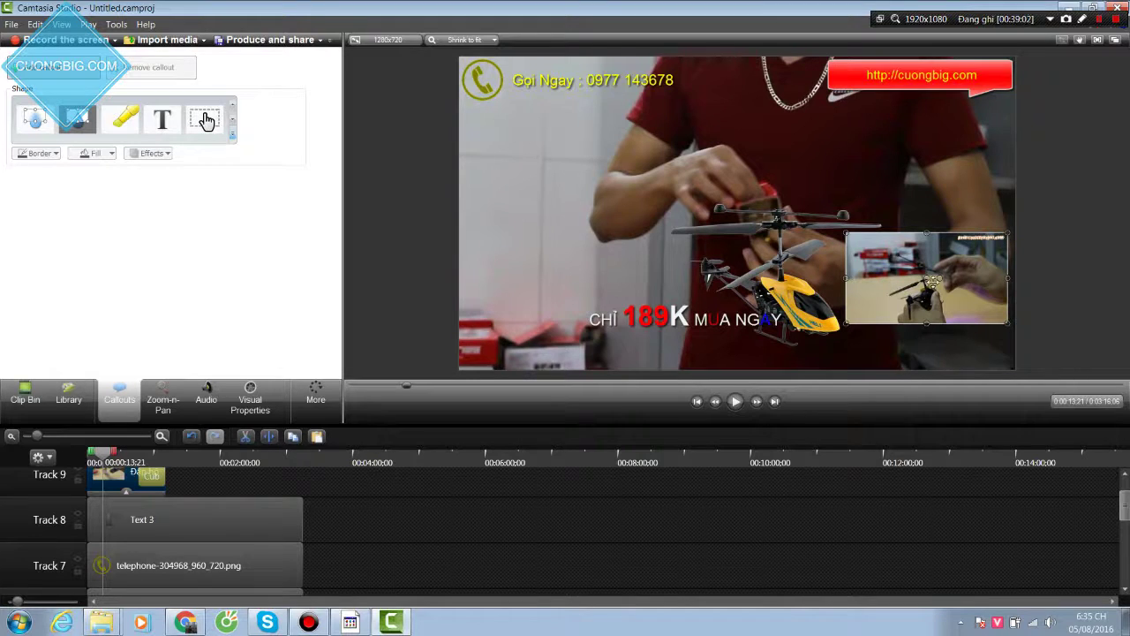
mouse_move(932, 279)
left_mouse_down()
mouse_move(932, 304)
mouse_move(933, 183)
mouse_move(931, 285)
left_mouse_up()
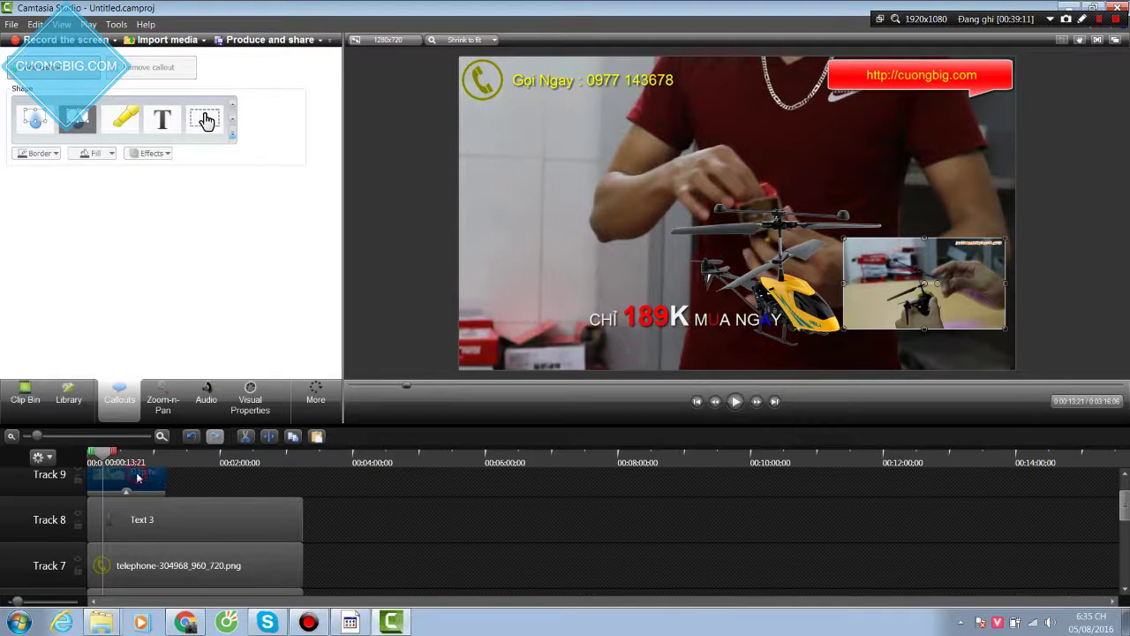
key("Delete")
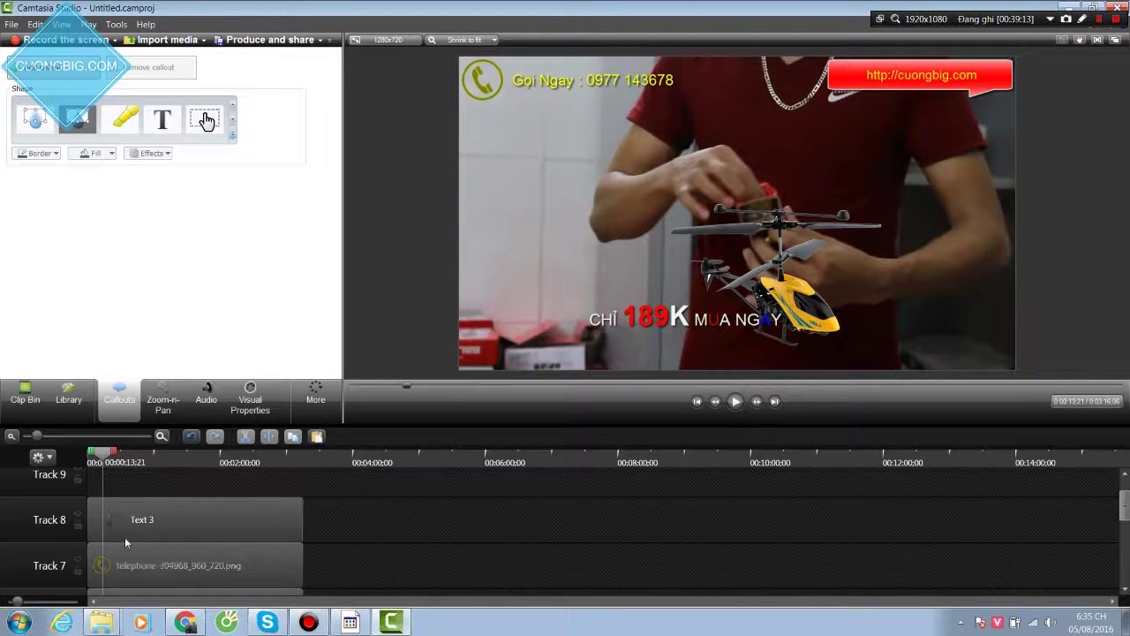
Lock and unlock Track 4, scrub and play back the edit, then launch the Production Wizard
scroll(125, 537, "down", 4)
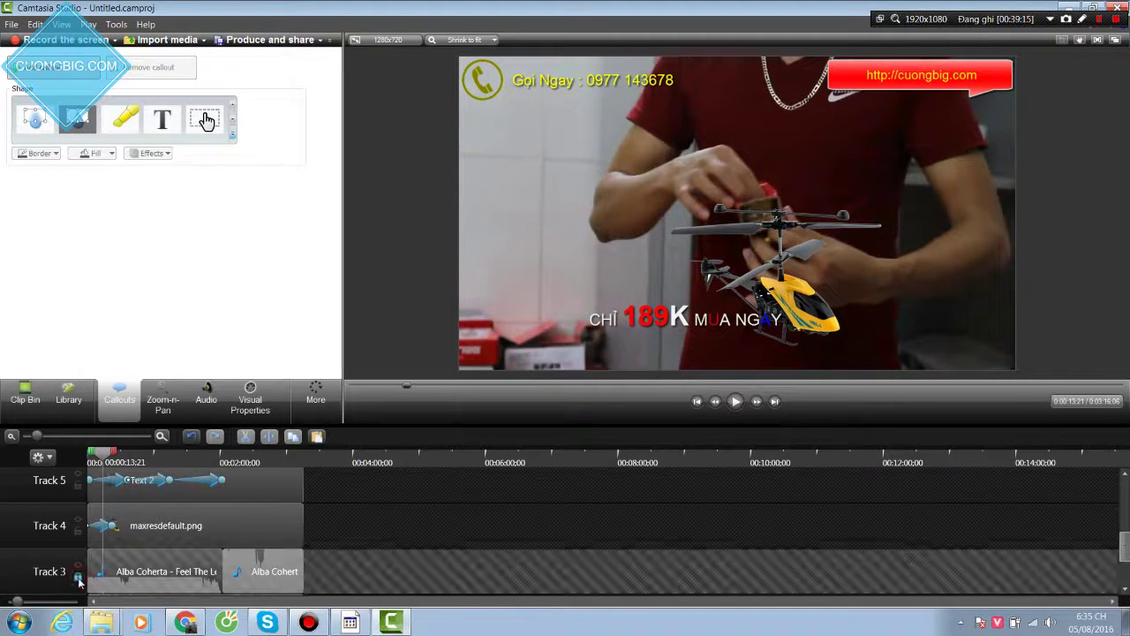
left_click(79, 565)
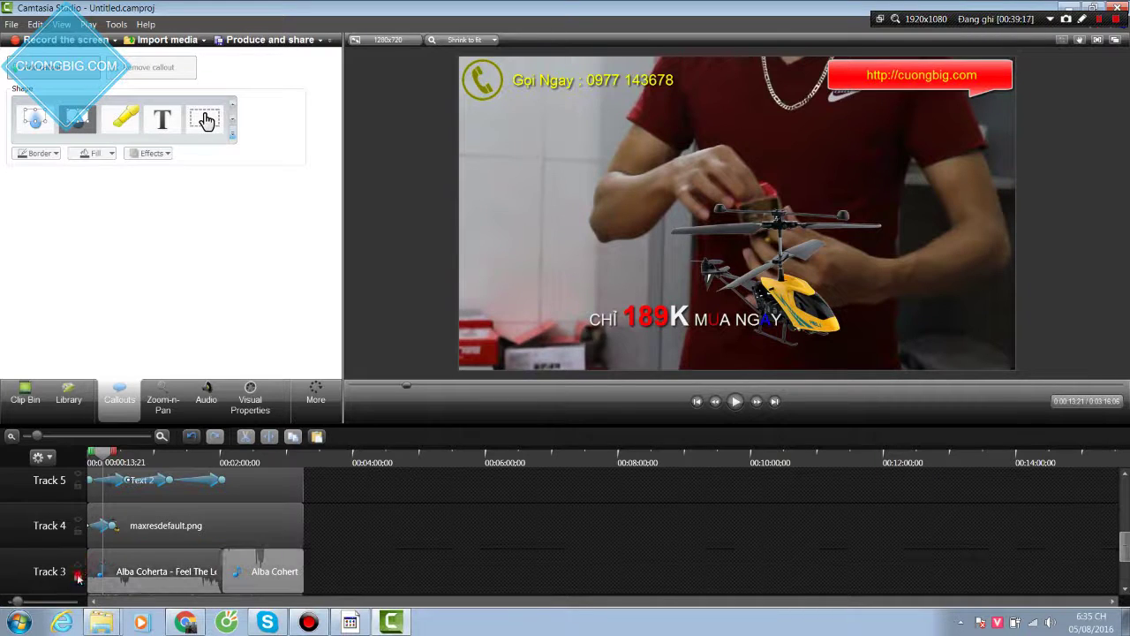
left_click(78, 531)
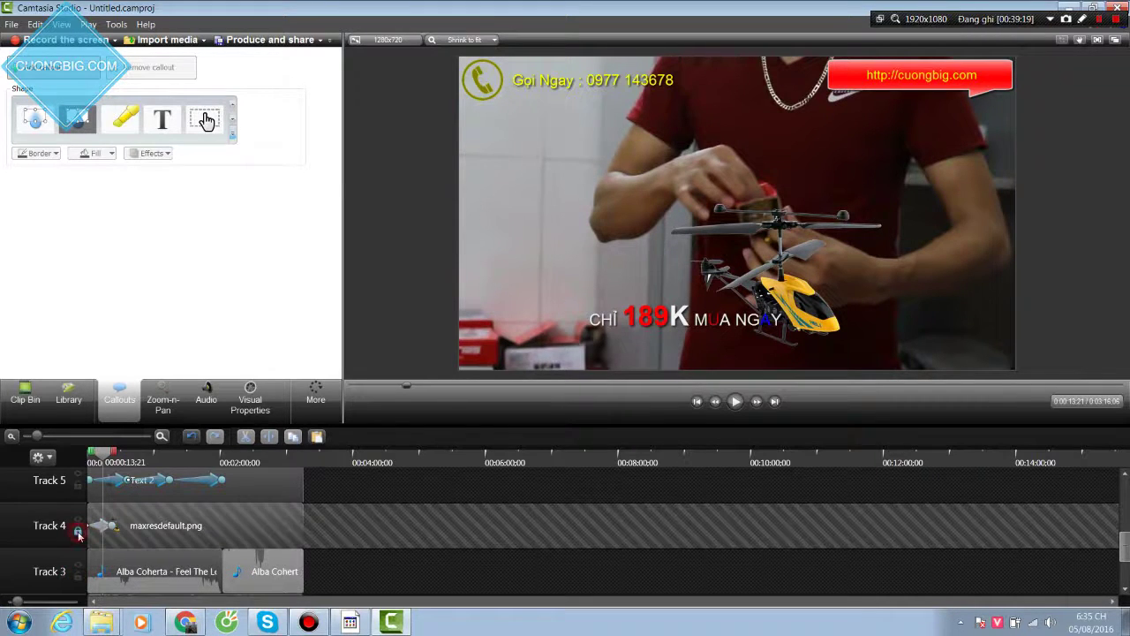
left_click(78, 531)
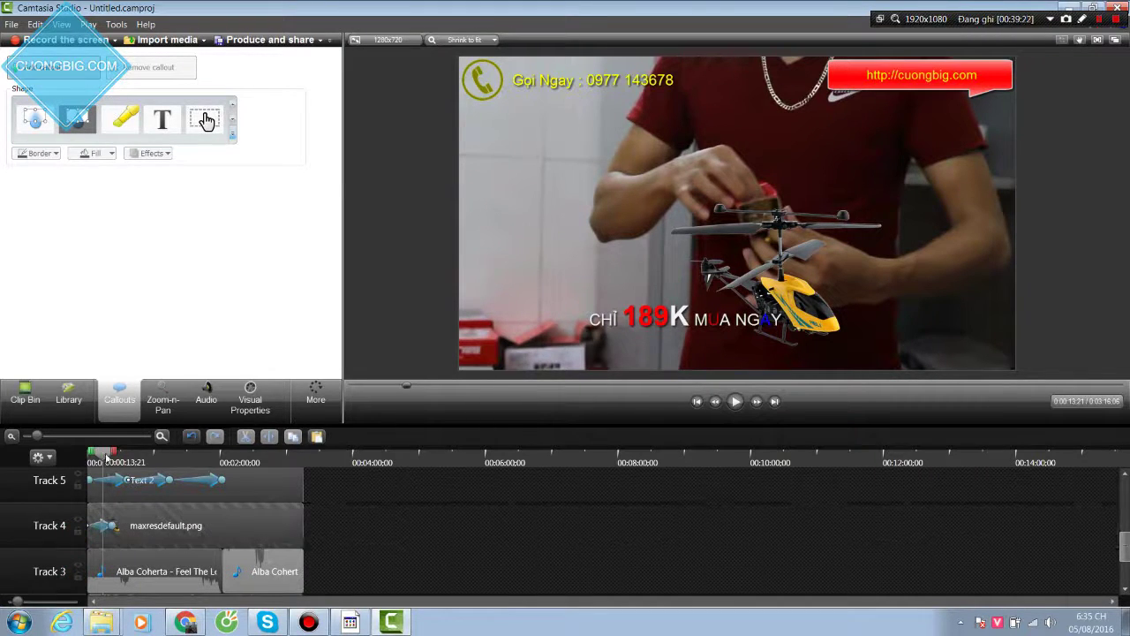
left_click_drag(106, 455, 66, 458)
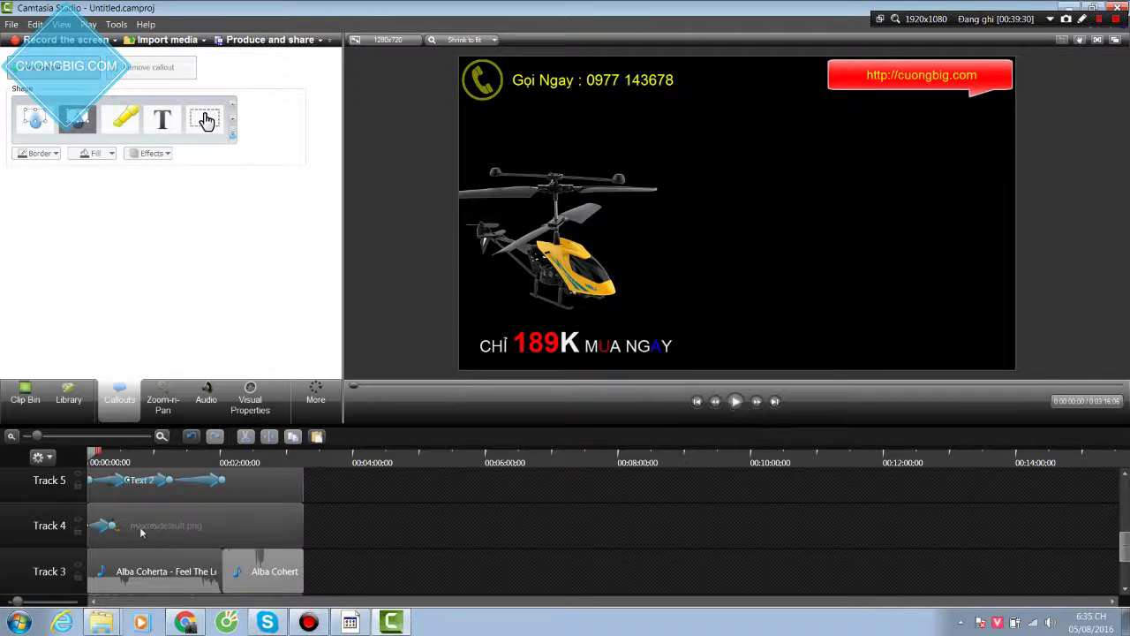
scroll(134, 499, "up", 4)
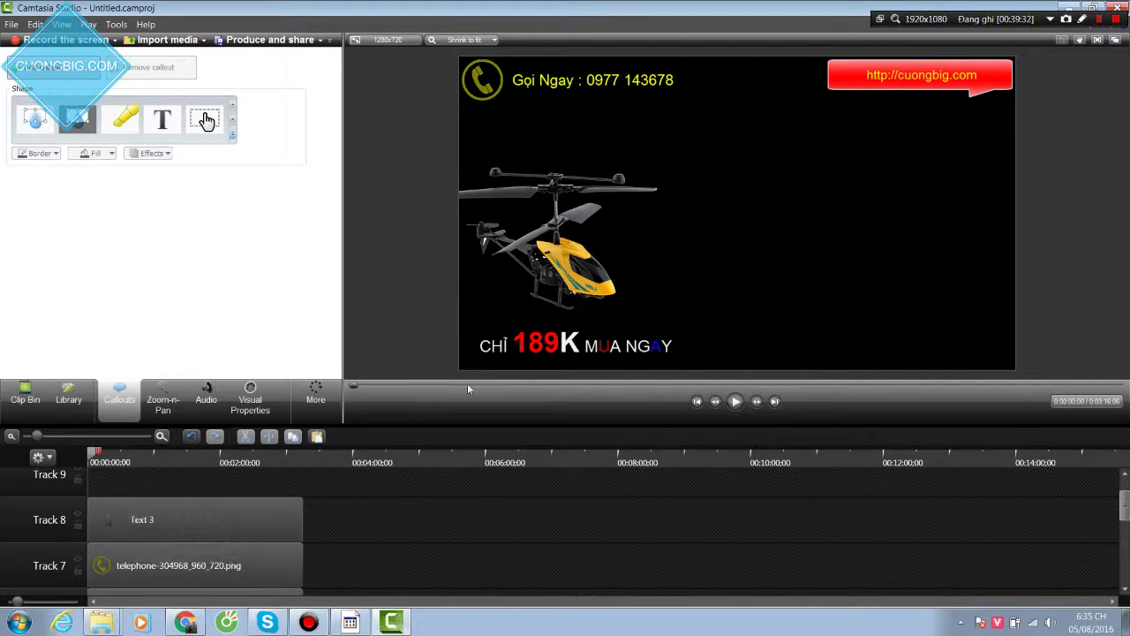
left_click(736, 402)
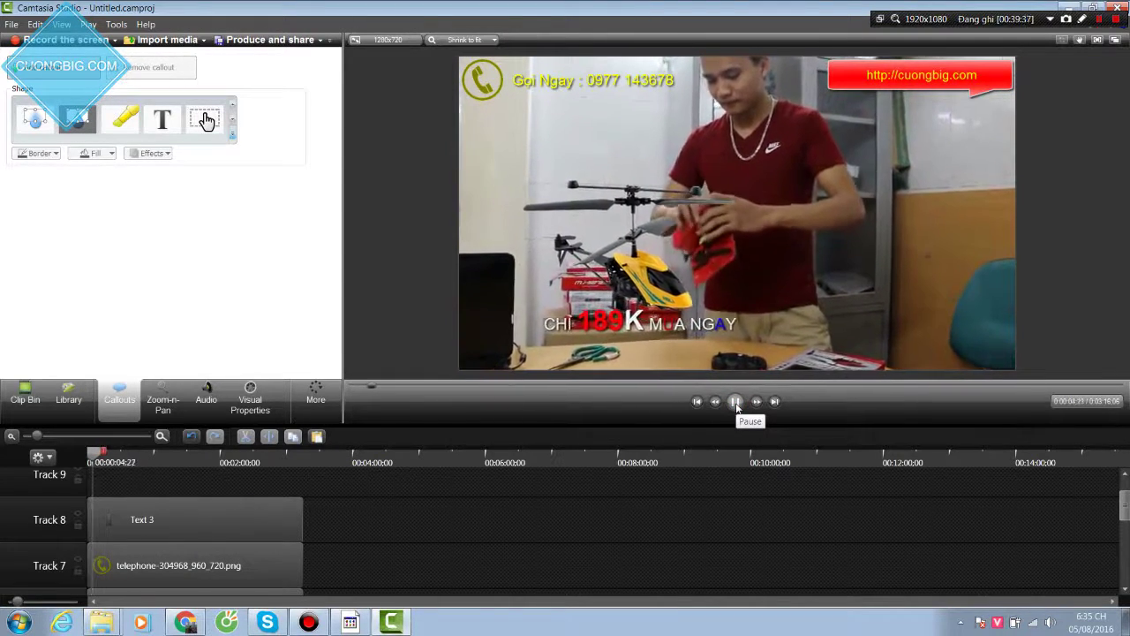
left_click(735, 402)
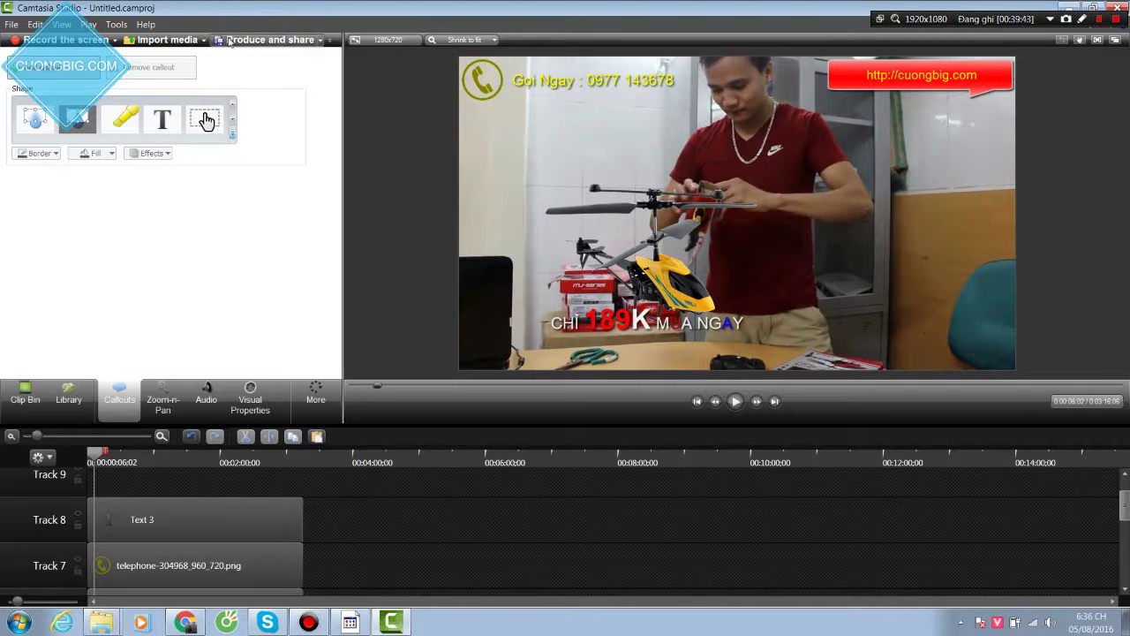
left_click(261, 41)
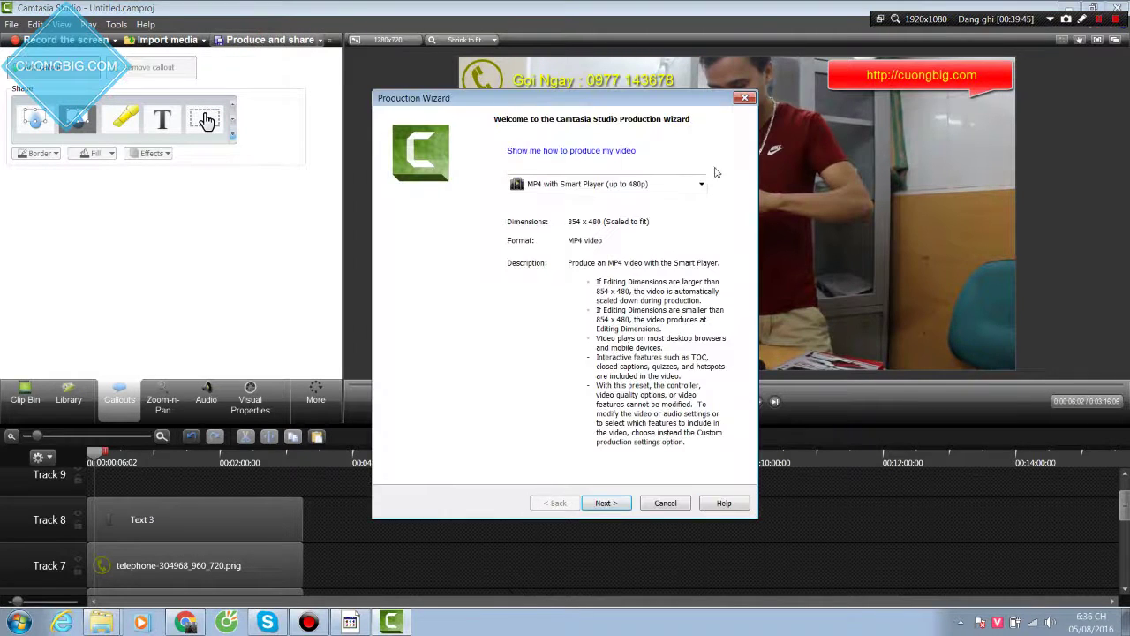
Pick the 'MP4 only (up to 480p)' preset, name the production, and start rendering
left_click(623, 185)
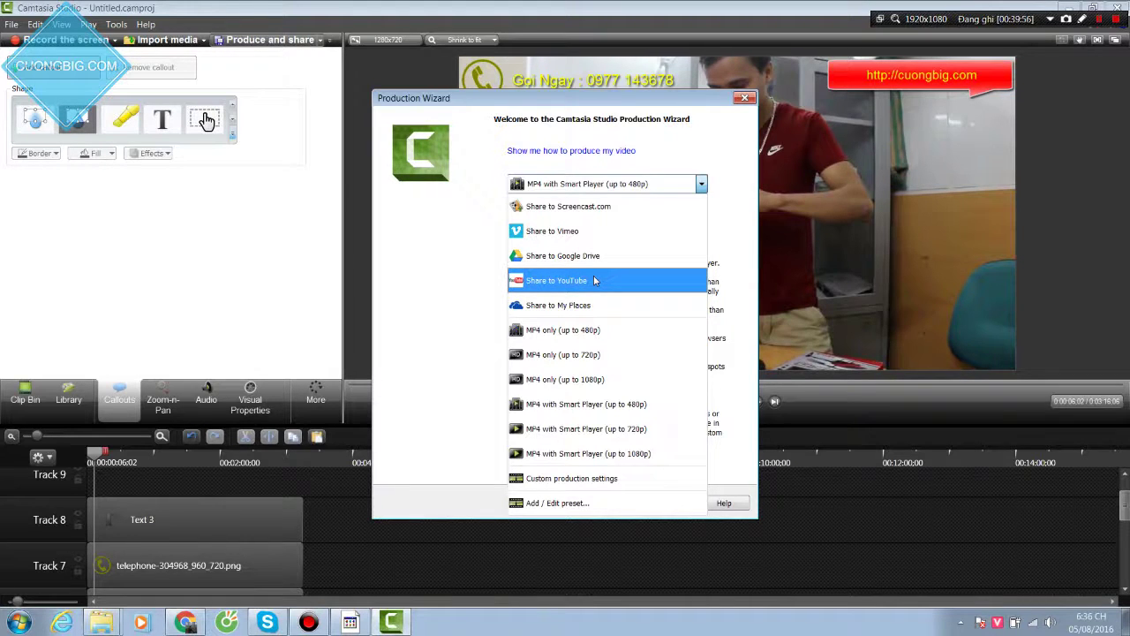
left_click(606, 329)
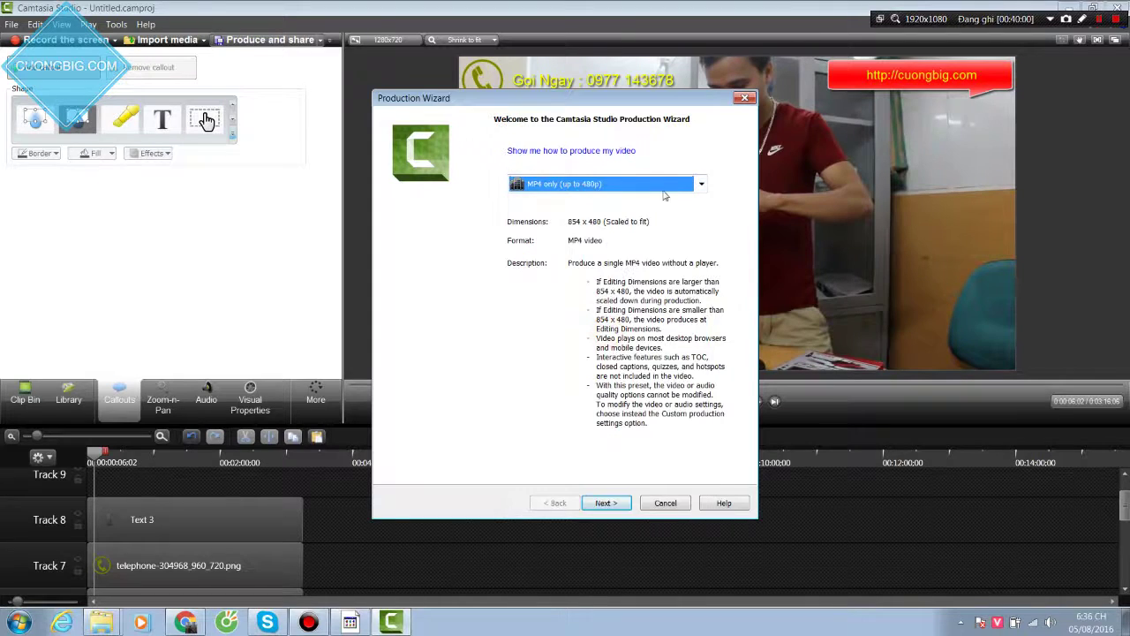
left_click(608, 503)
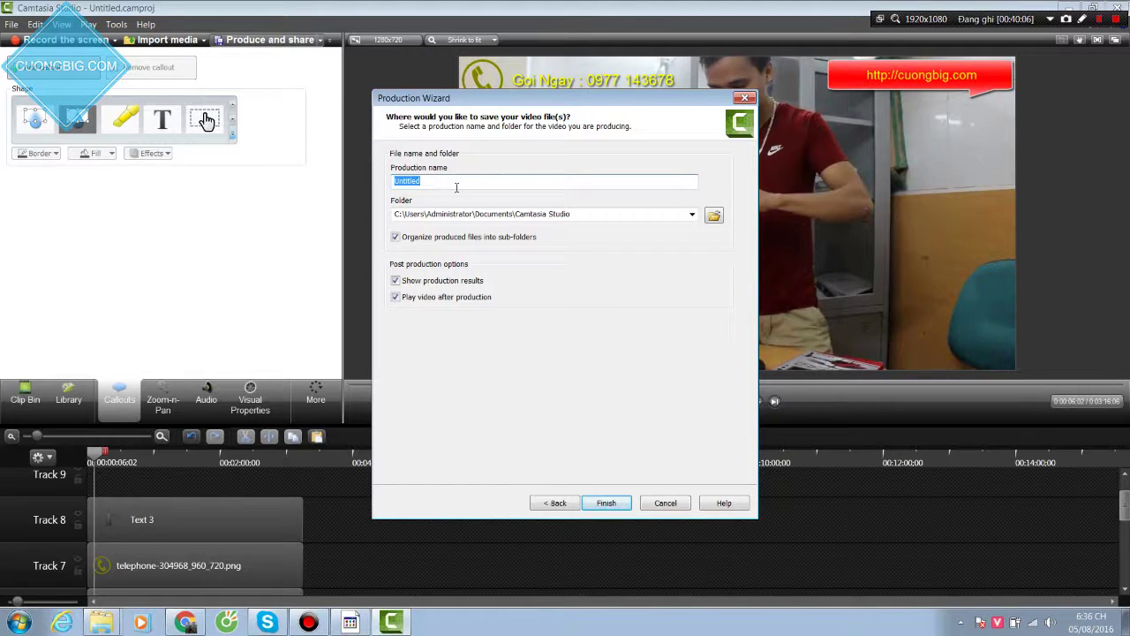
type("N")
left_click(606, 503)
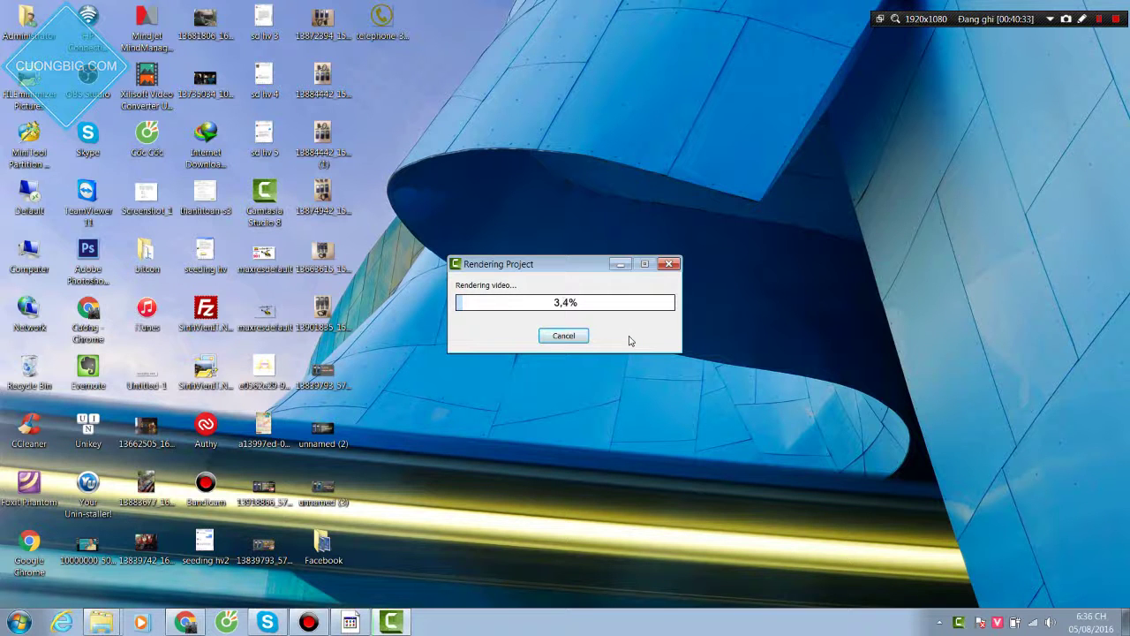
Browse from Computer to GIAI TRI (F:) > Nhac > Nhac nen lam video
left_click(30, 265)
double_click(31, 264)
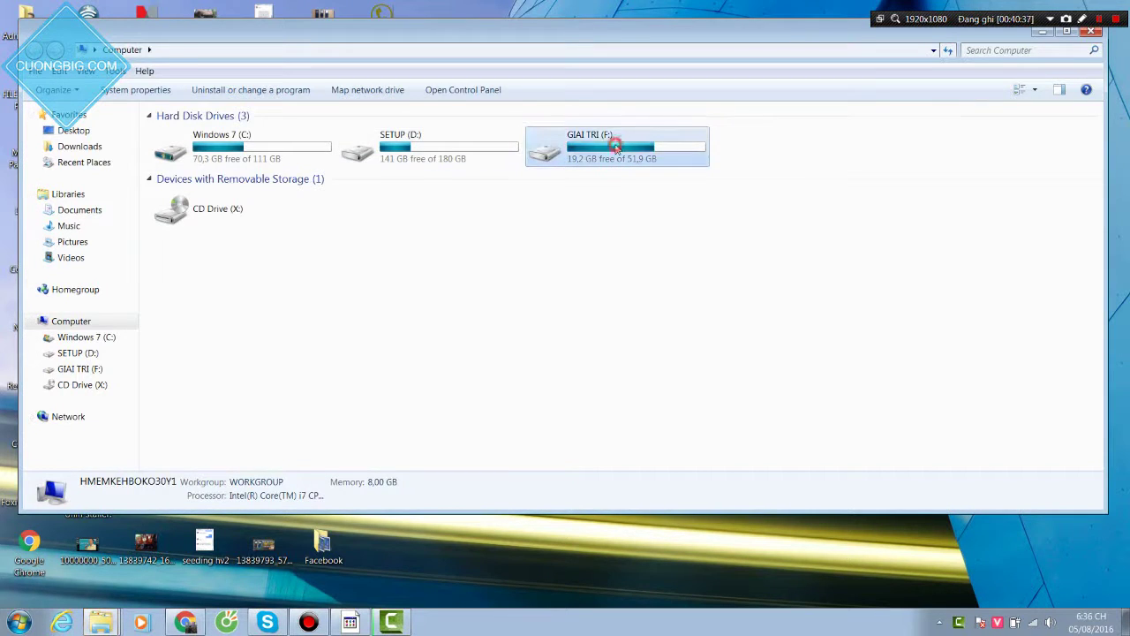
double_click(613, 144)
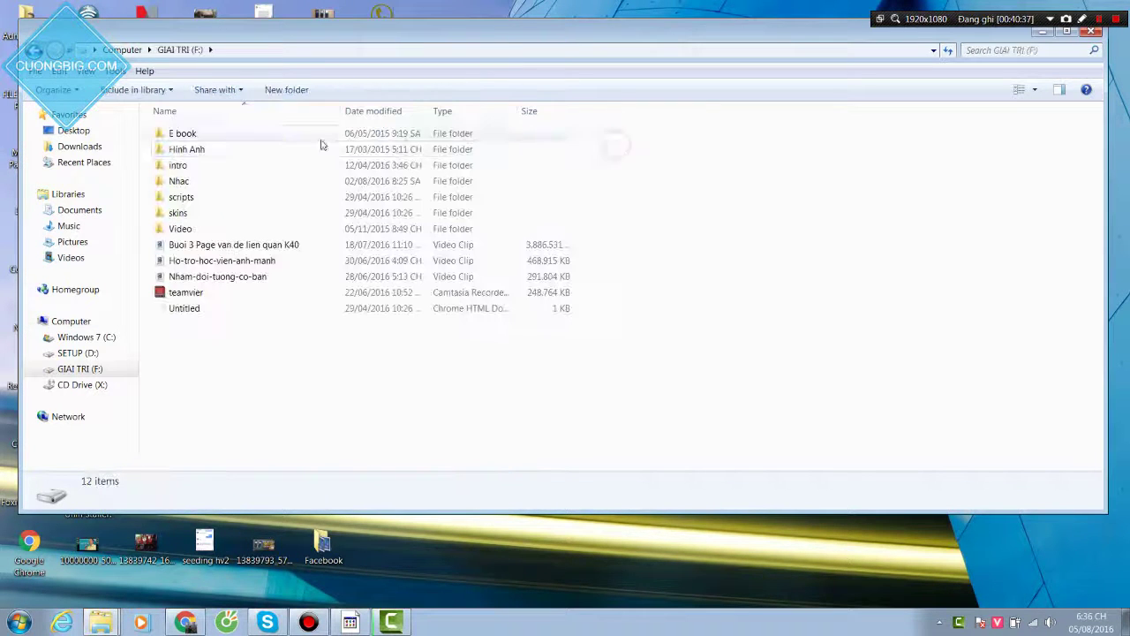
double_click(185, 181)
double_click(209, 166)
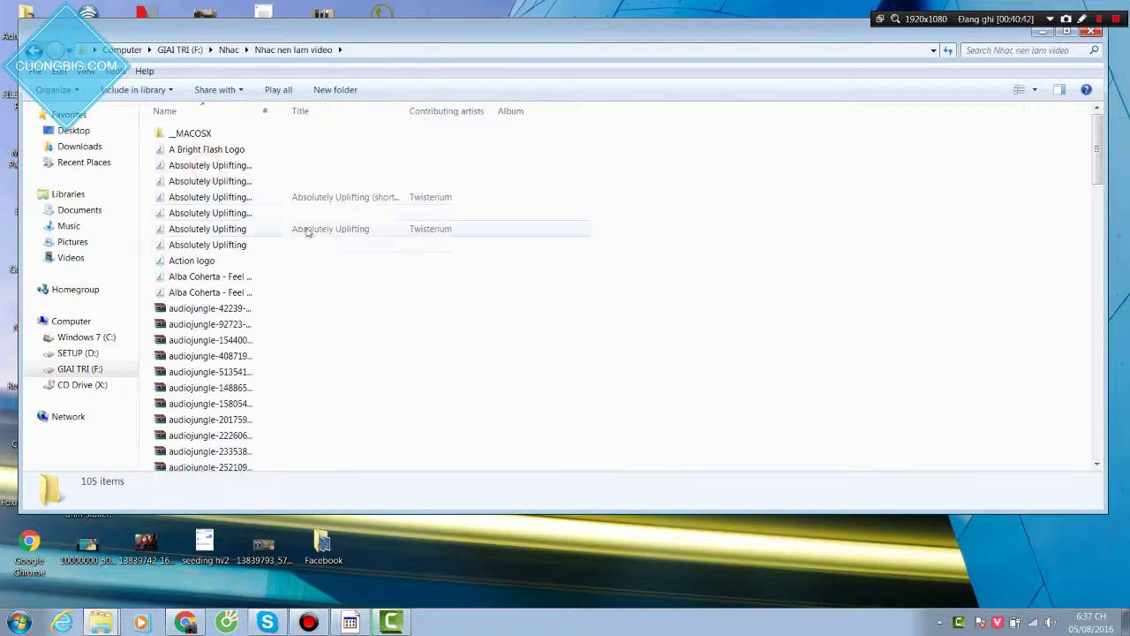
scroll(296, 257, "down", 5)
scroll(295, 277, "up", 9)
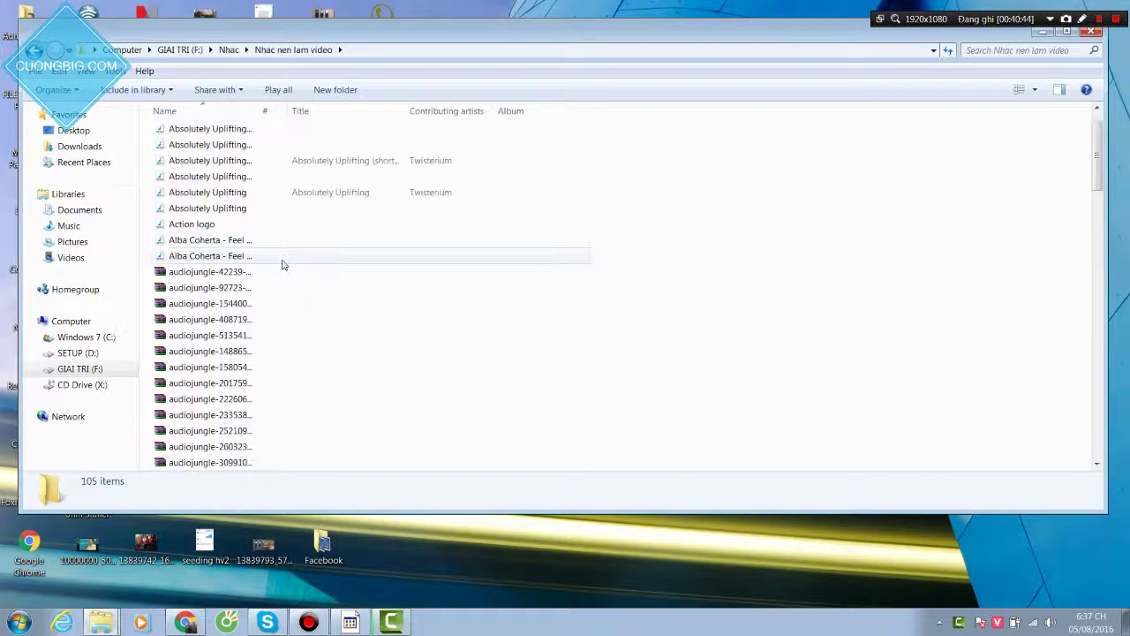
Preview the Absolutely Uplifting short version and wav tracks
double_click(212, 198)
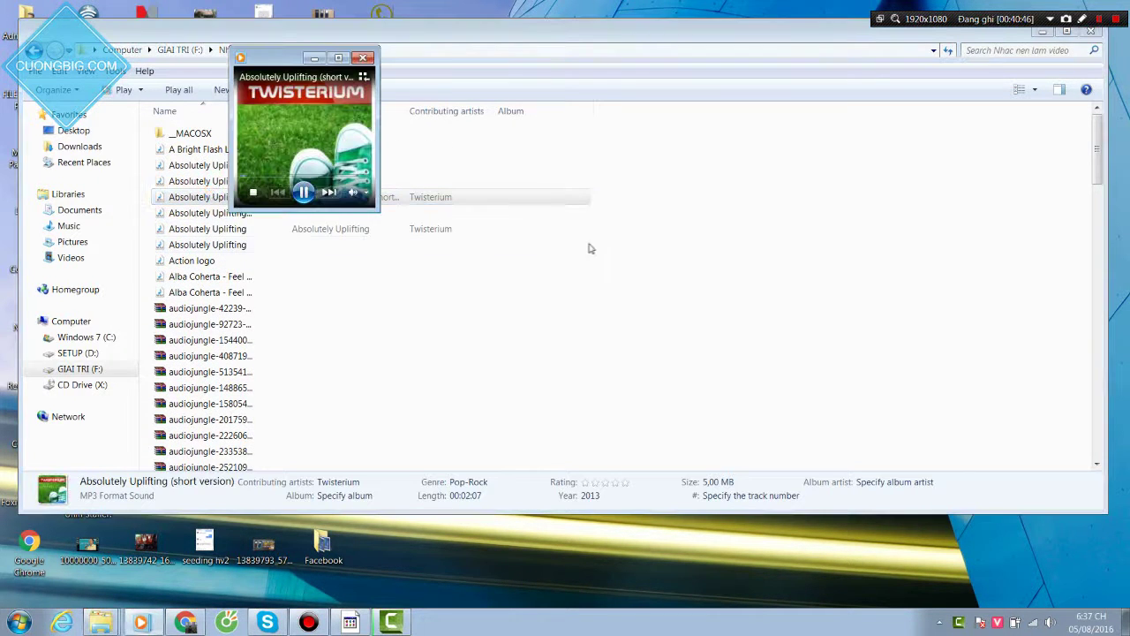
mouse_move(354, 196)
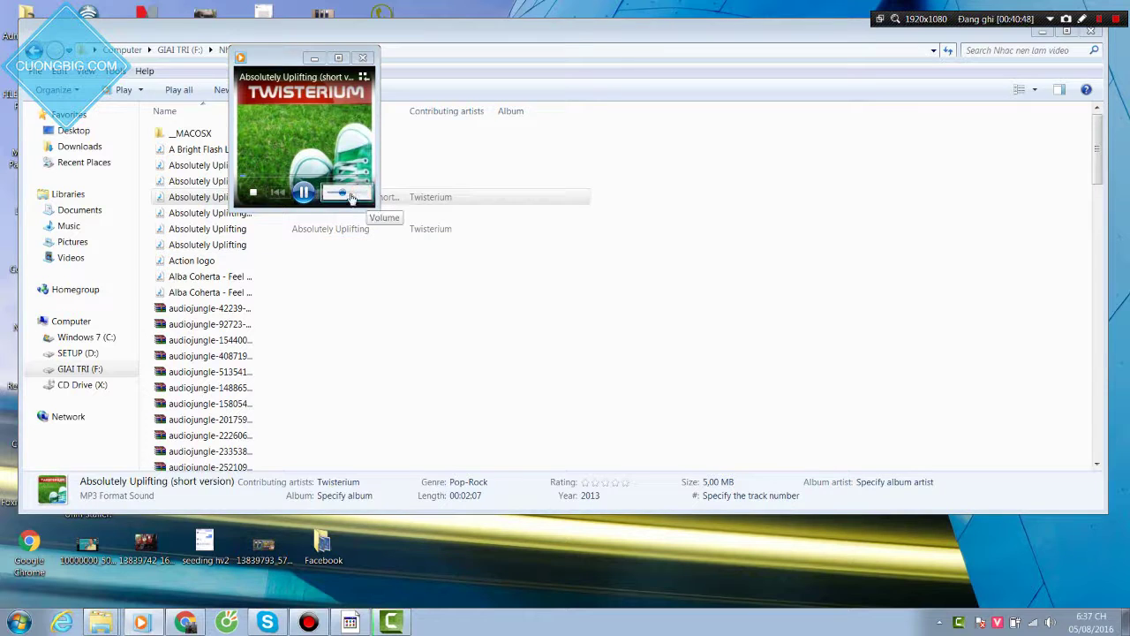
left_click(362, 59)
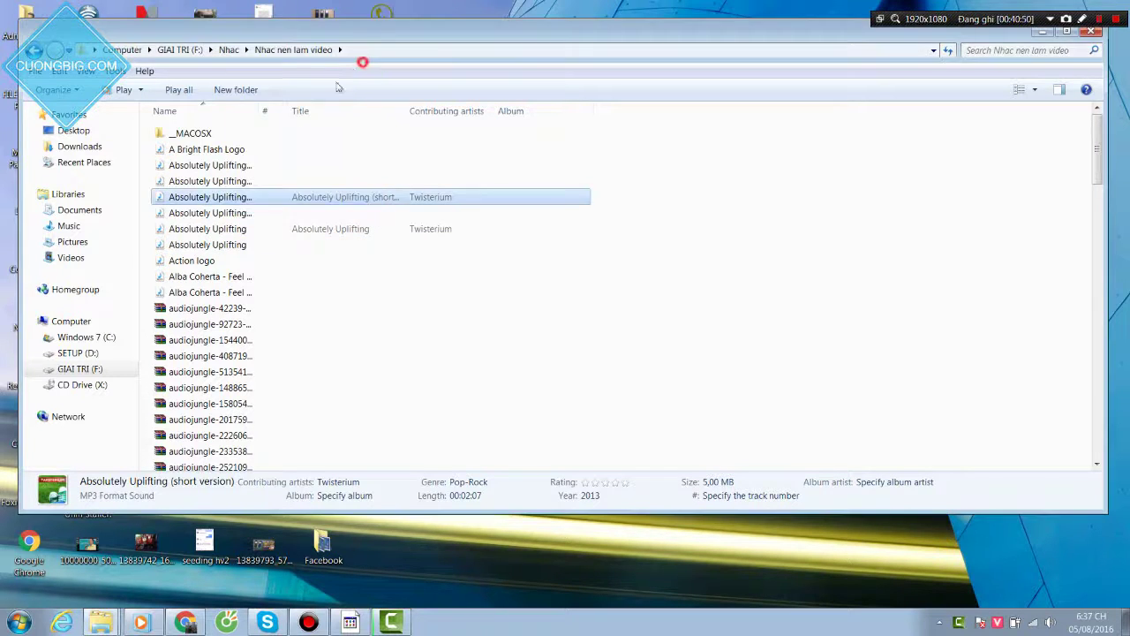
double_click(225, 247)
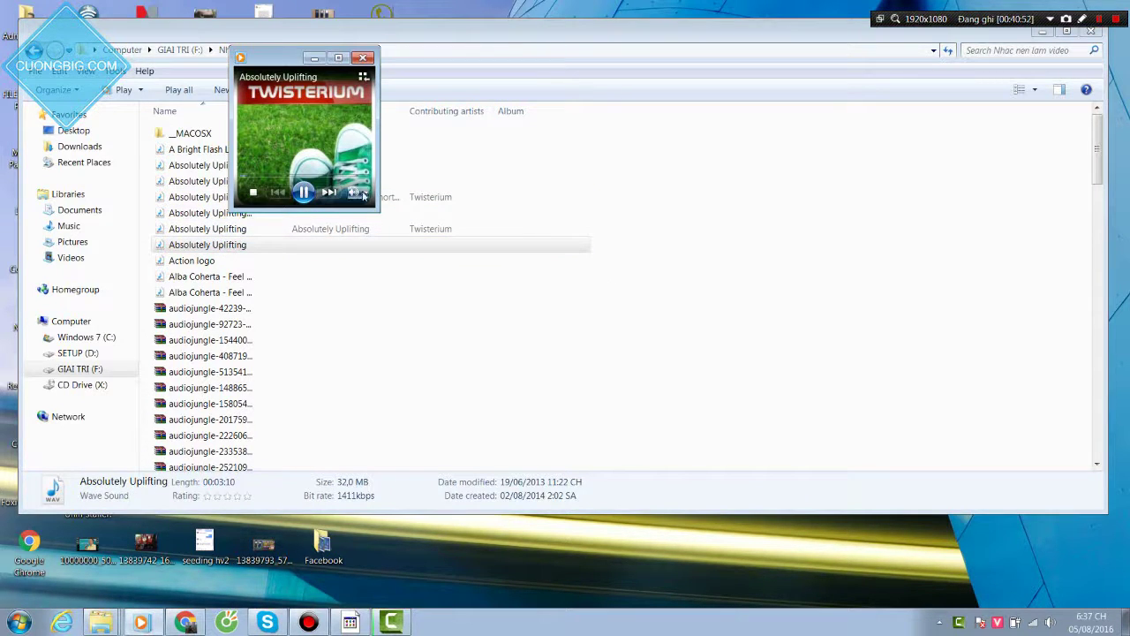
left_click(364, 56)
Preview the Cinematic and Epic Power Logo short Intro tracks, then close Explorer
scroll(360, 234, "down", 8)
double_click(215, 398)
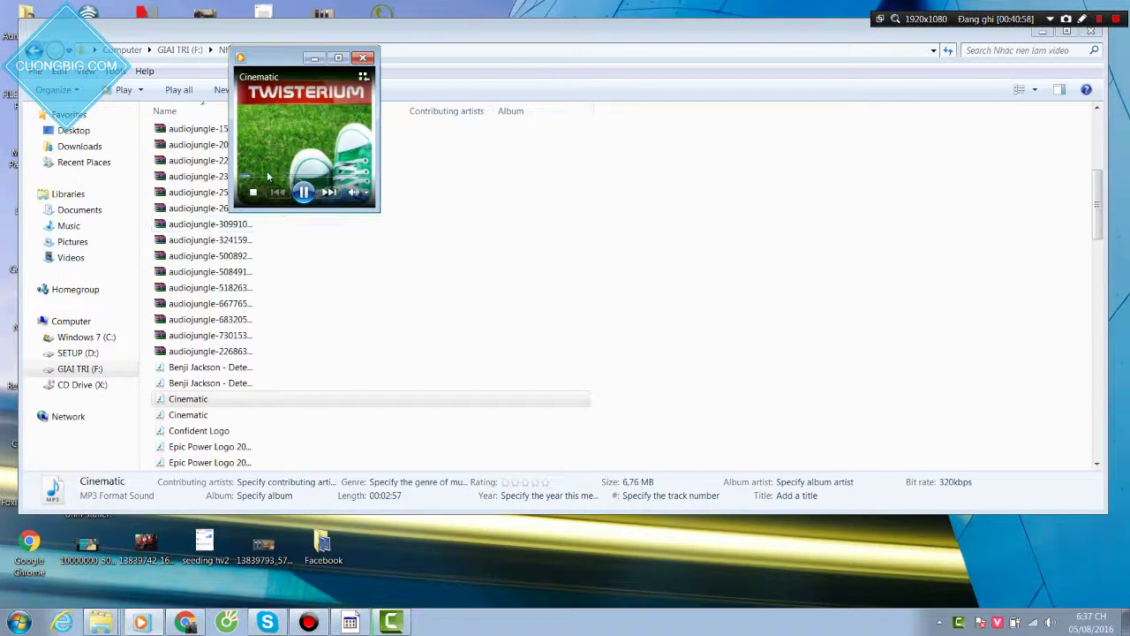
left_click(363, 57)
scroll(283, 345, "down", 4)
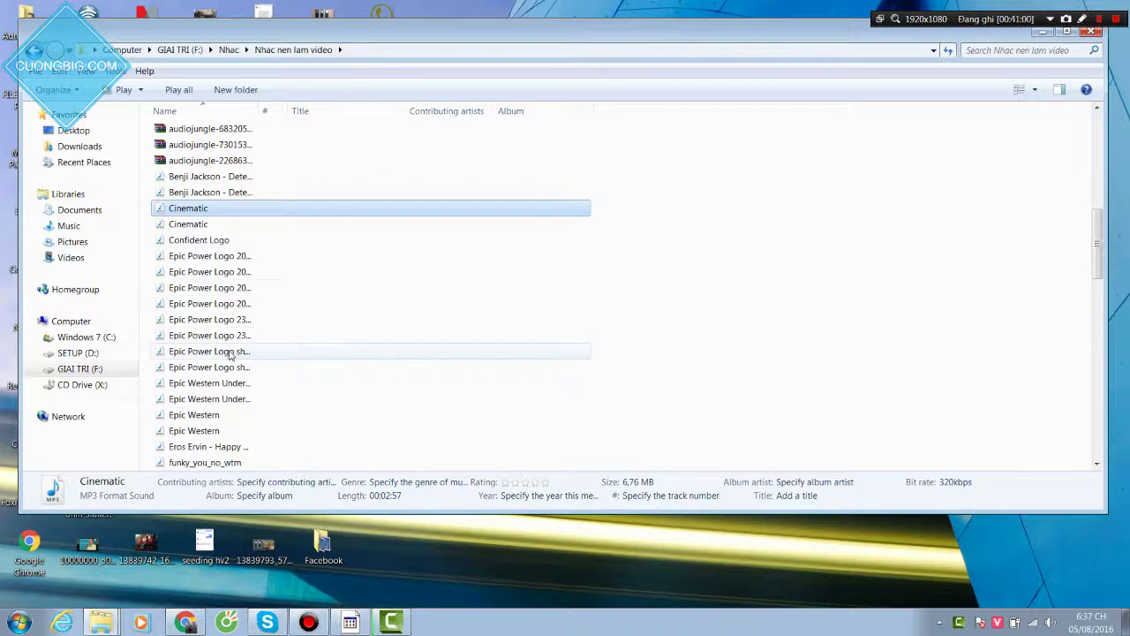
left_click(228, 352)
double_click(228, 352)
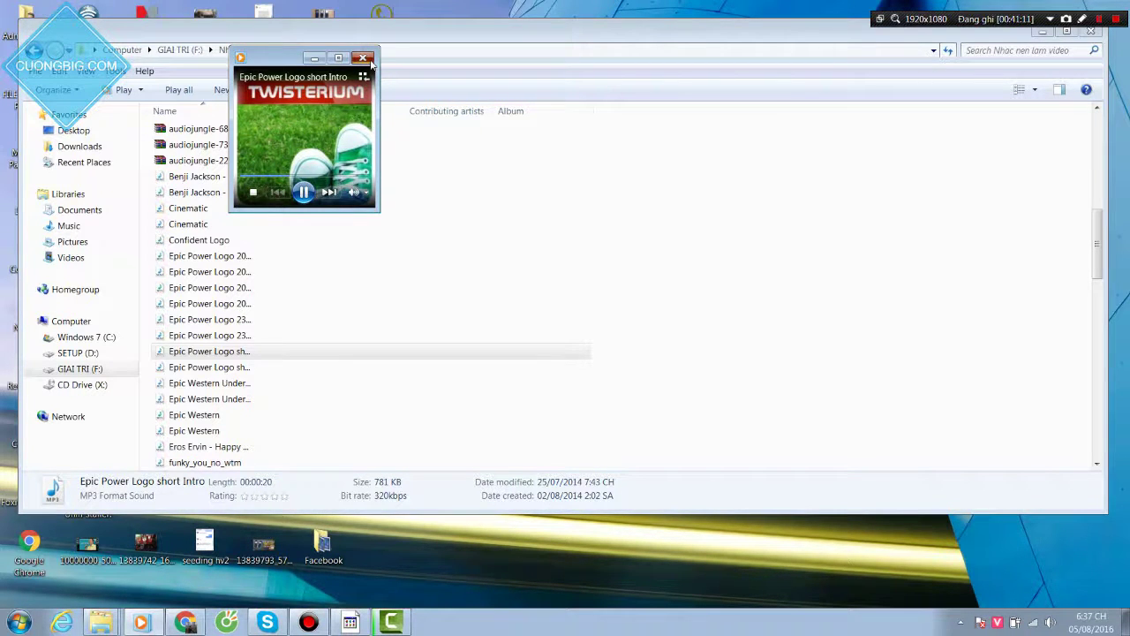
left_click(369, 60)
left_click(1092, 33)
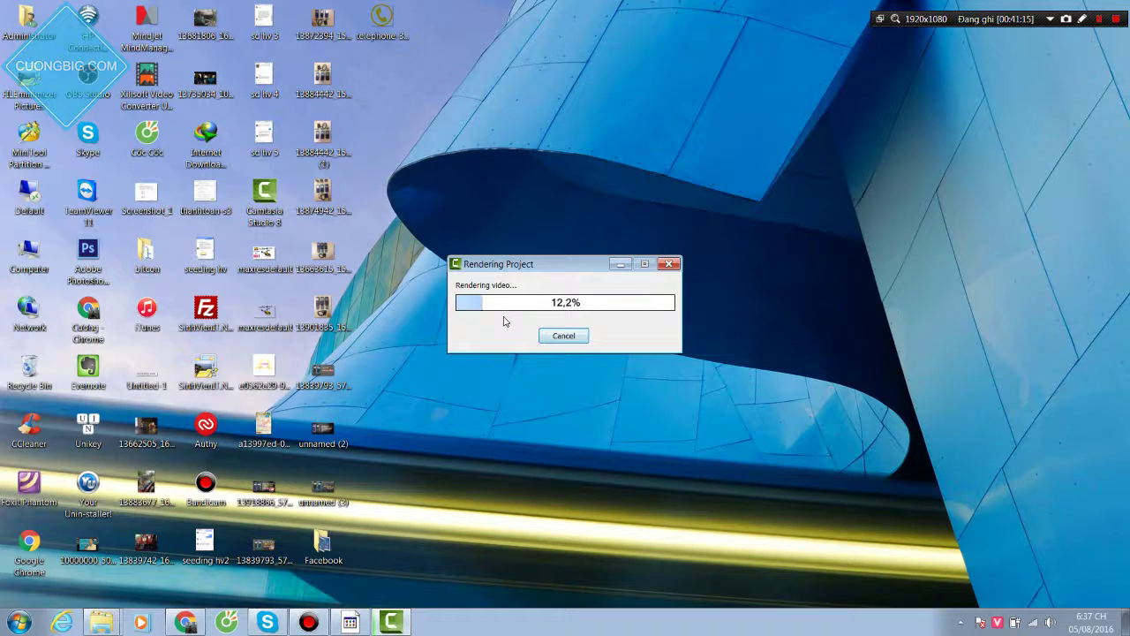
left_click(407, 620)
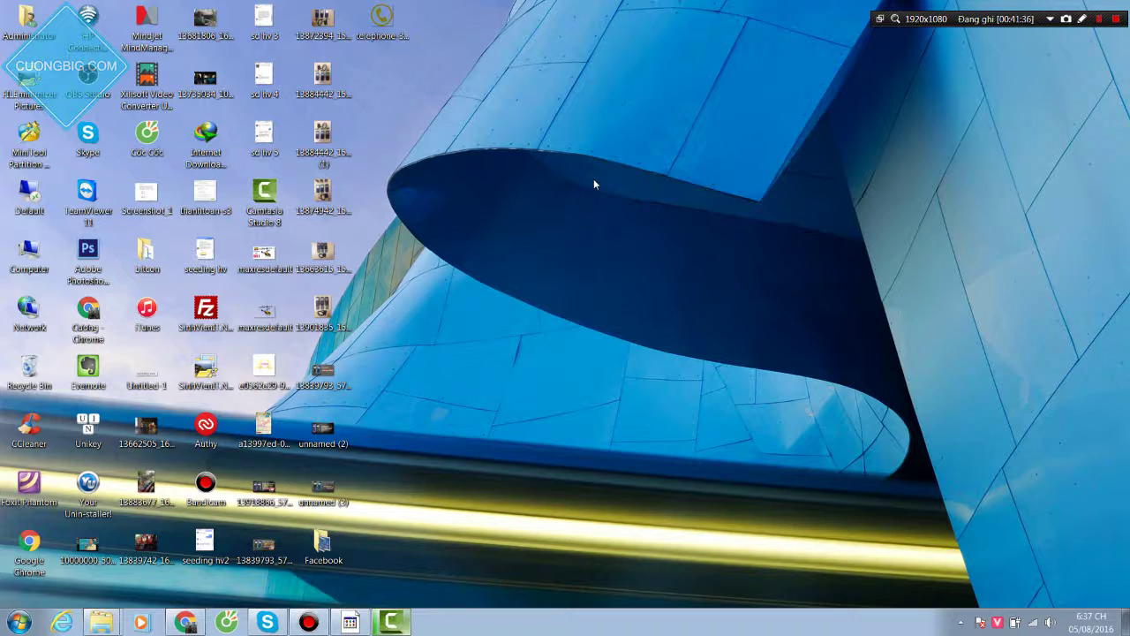
left_click(404, 623)
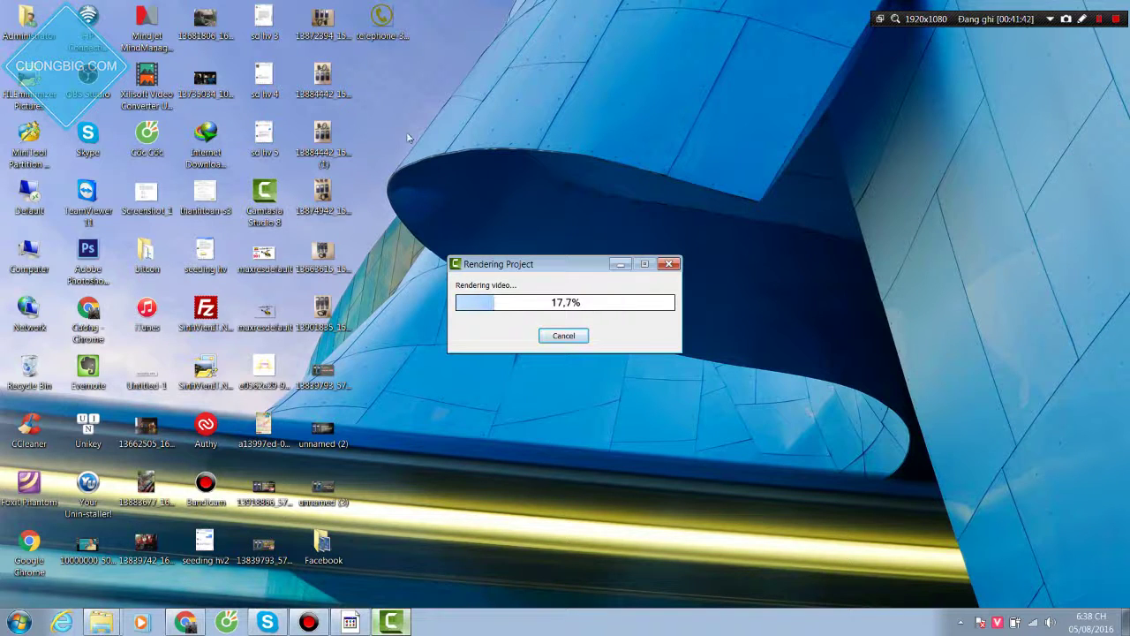
double_click(20, 254)
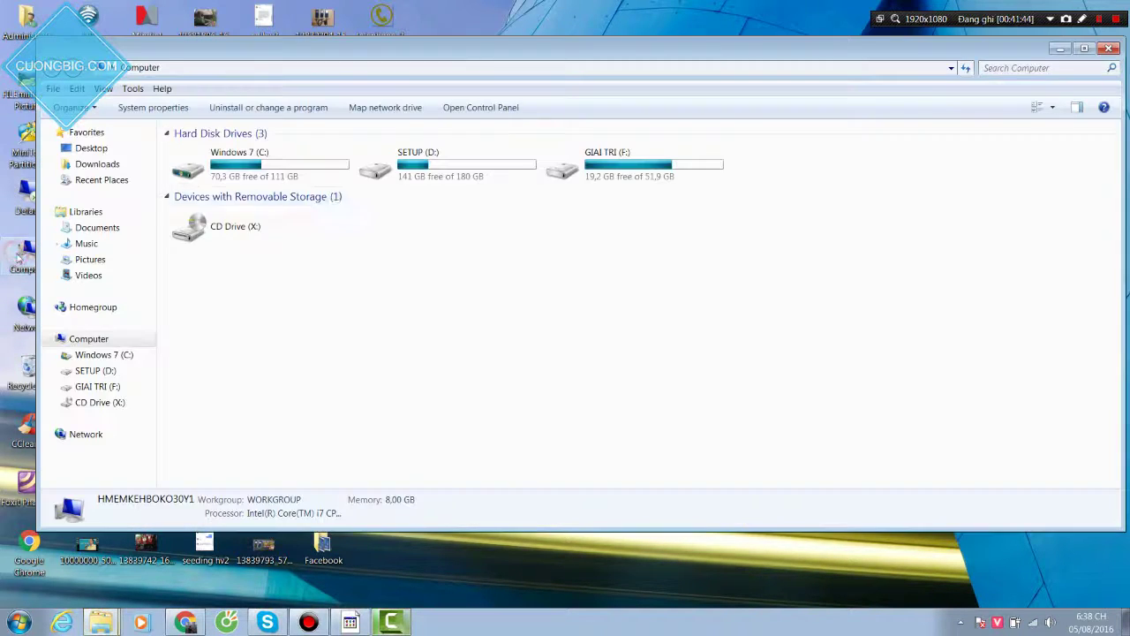
left_click(95, 228)
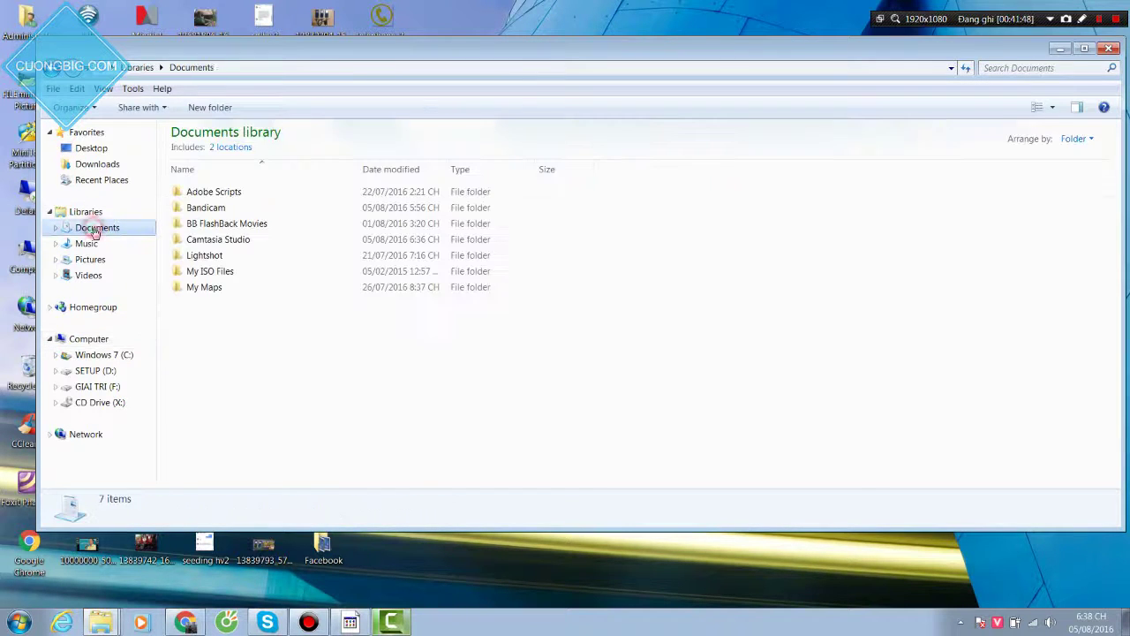
double_click(234, 245)
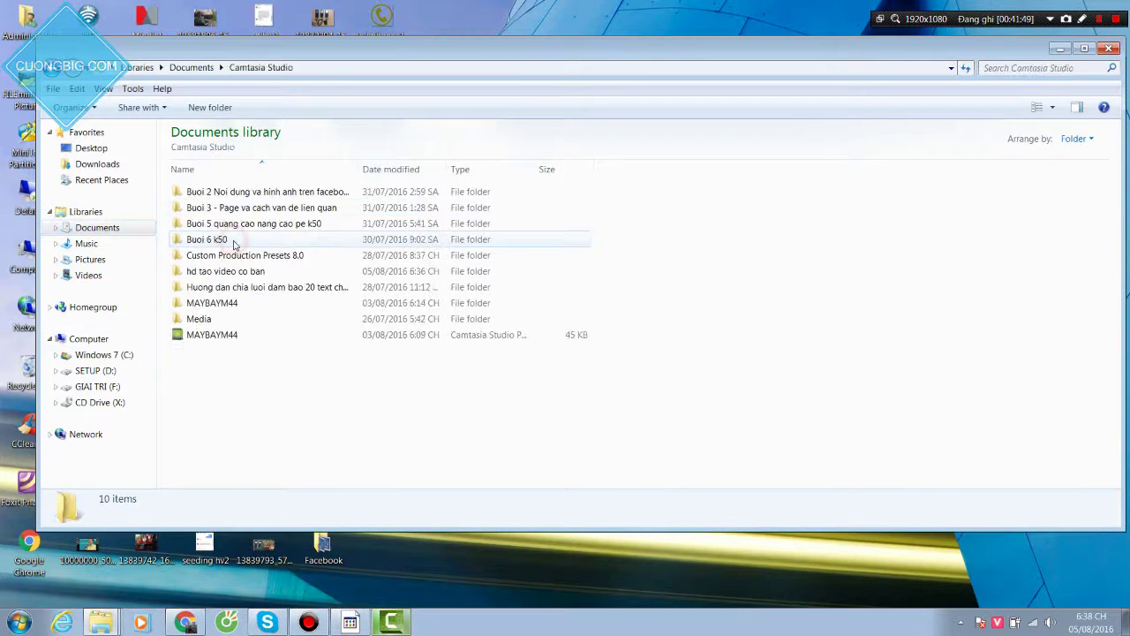
double_click(212, 303)
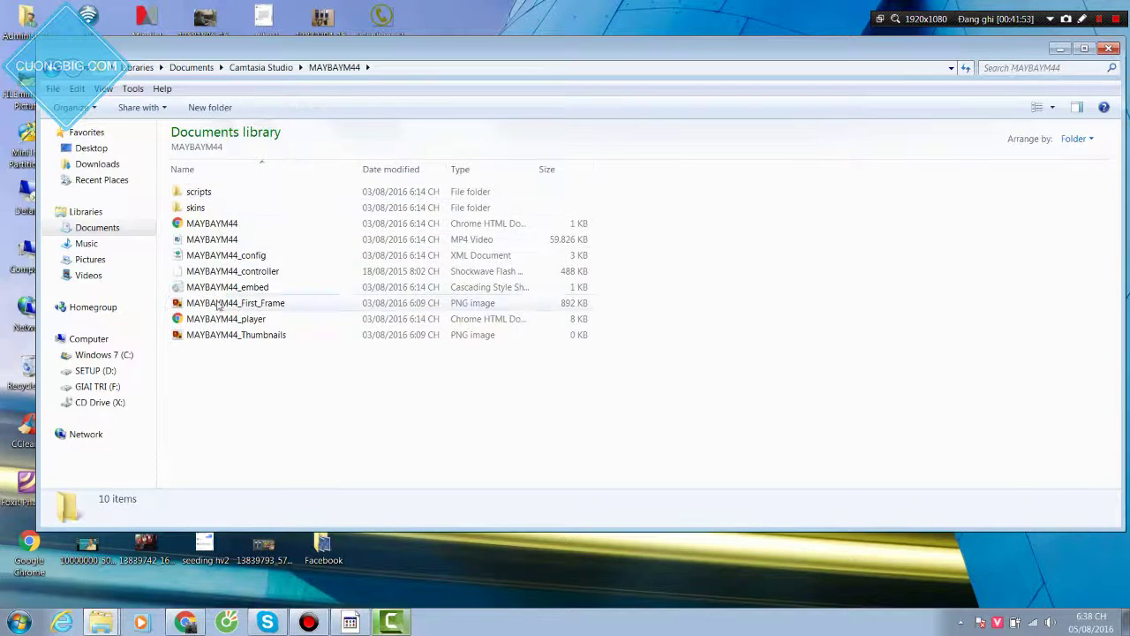
double_click(234, 241)
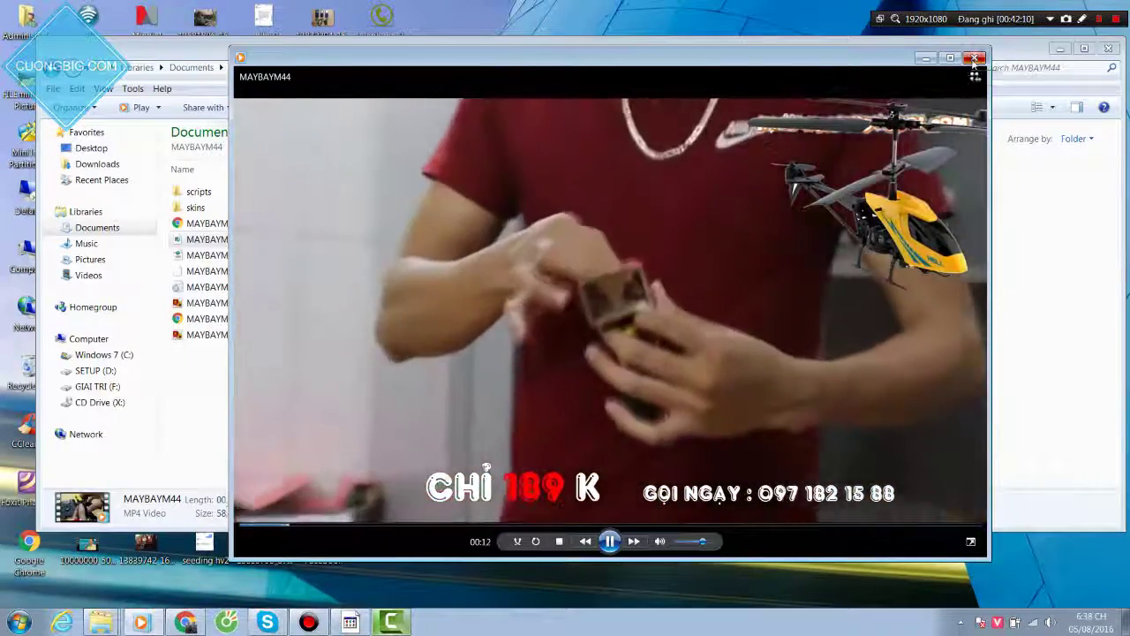
left_click(975, 60)
left_click(1109, 48)
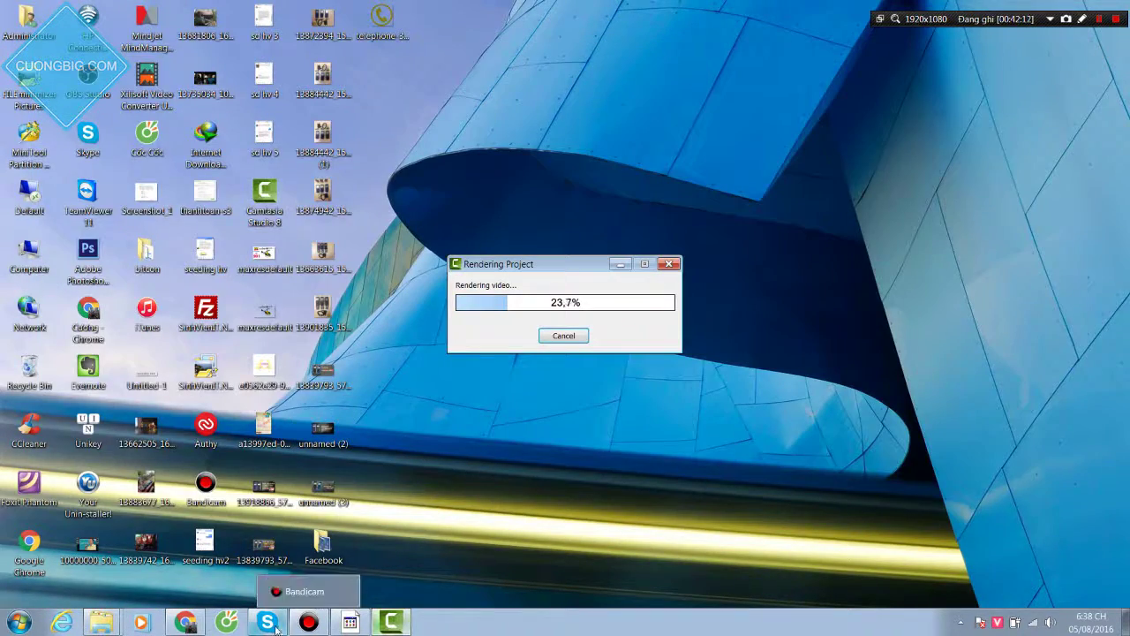
Show the Dung video deck's slide 4, highlighting the 'Cắt ghép các đoạn video với nhau' and 'Chèn logo' bullets
left_click(350, 623)
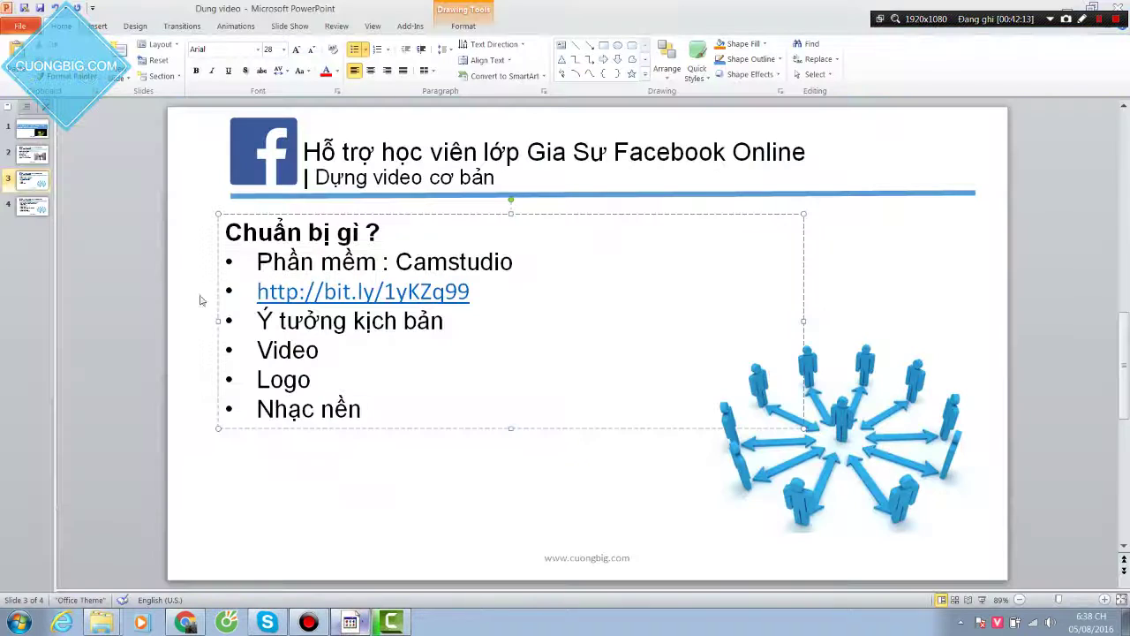
left_click(32, 208)
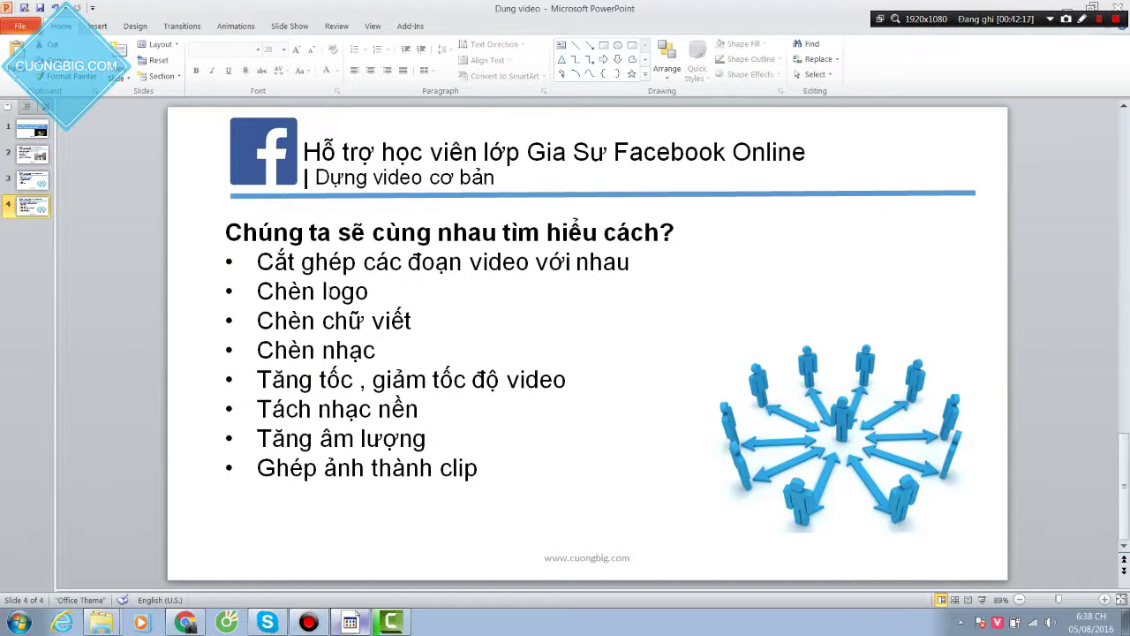
left_click_drag(255, 261, 633, 263)
left_click(259, 291)
left_click_drag(258, 291, 378, 291)
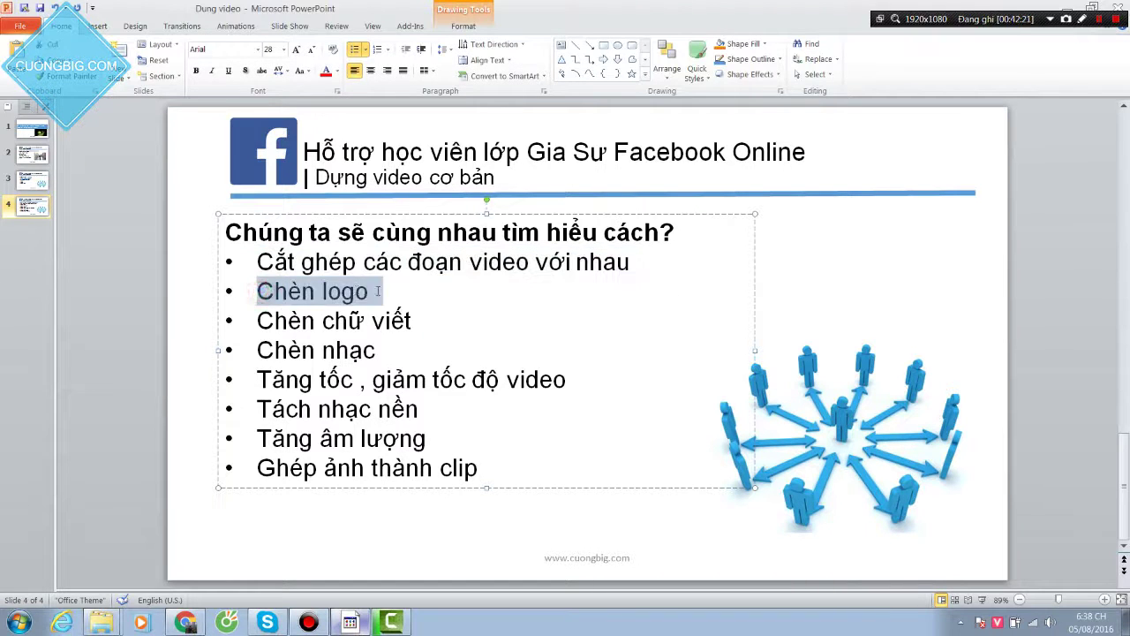
left_click(328, 319)
Highlight the 'Chèn chữ viết' and 'Ghép ảnh thành clip' bullets, then deselect the list
left_click_drag(259, 320, 474, 322)
left_click(359, 351)
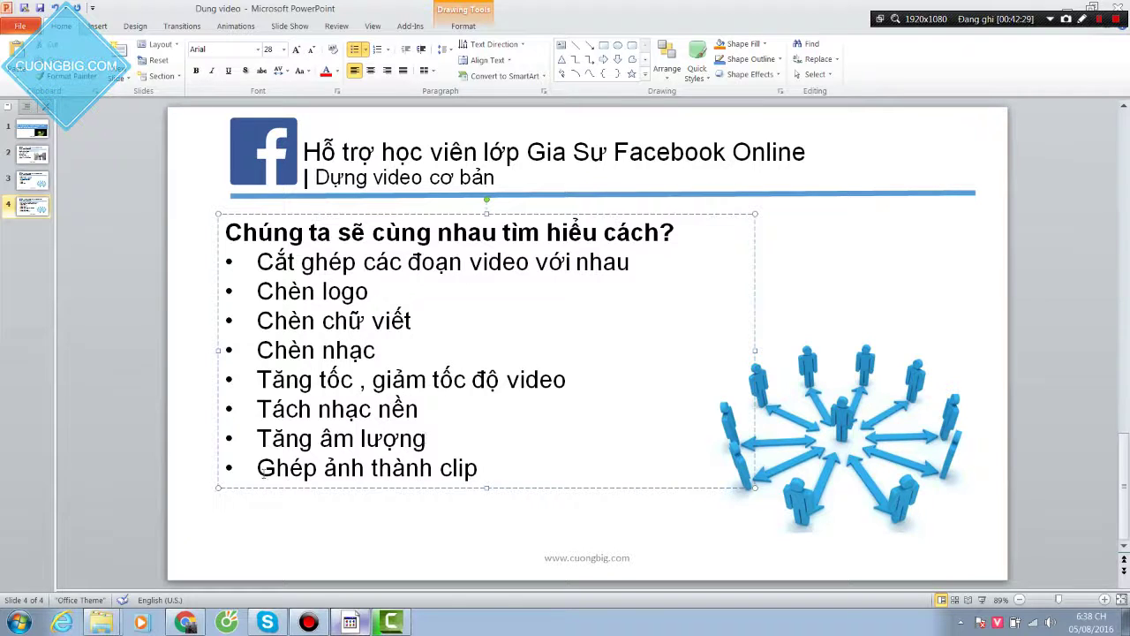
triple_click(258, 468)
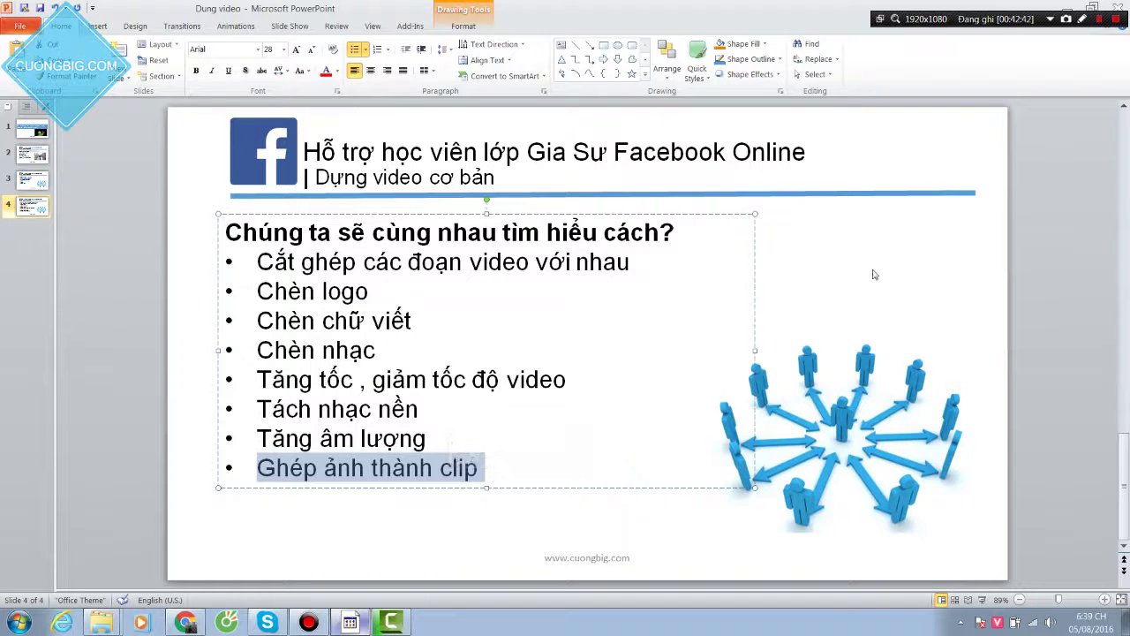
left_click(857, 243)
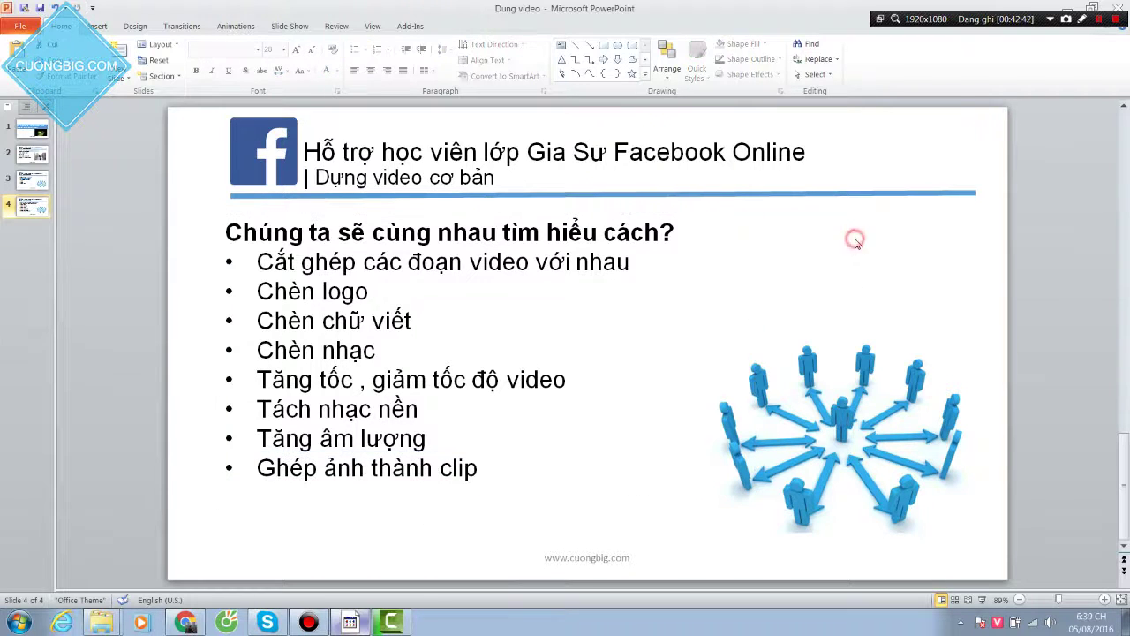
Return to the Camtasia Studio title slide, briefly pausing and resuming the screen recording
left_click(28, 133)
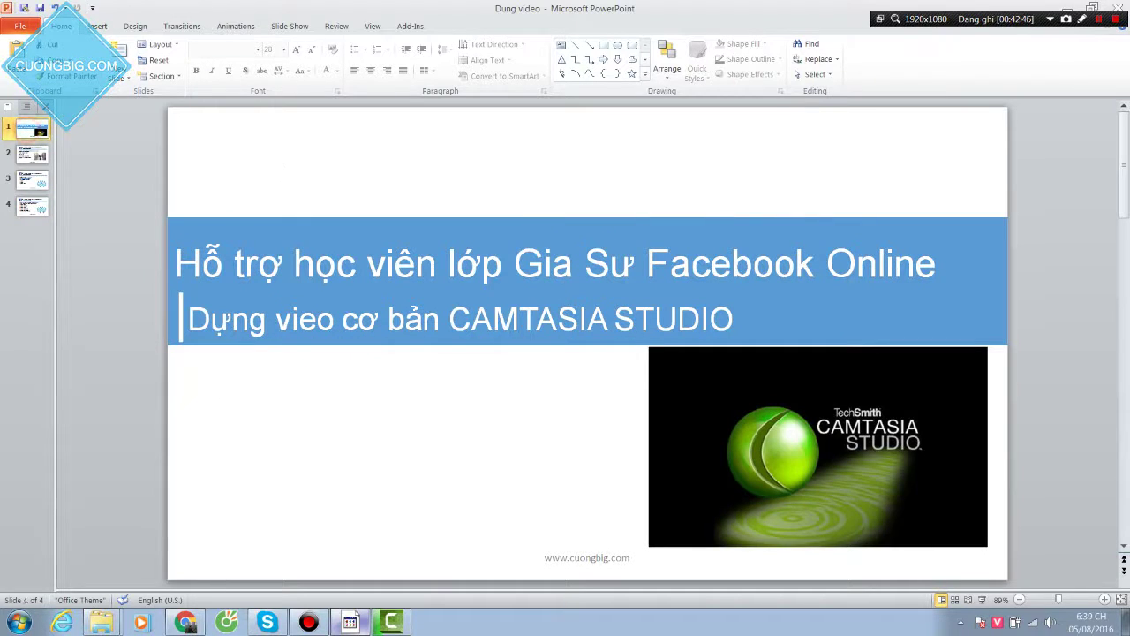
left_click(1113, 21)
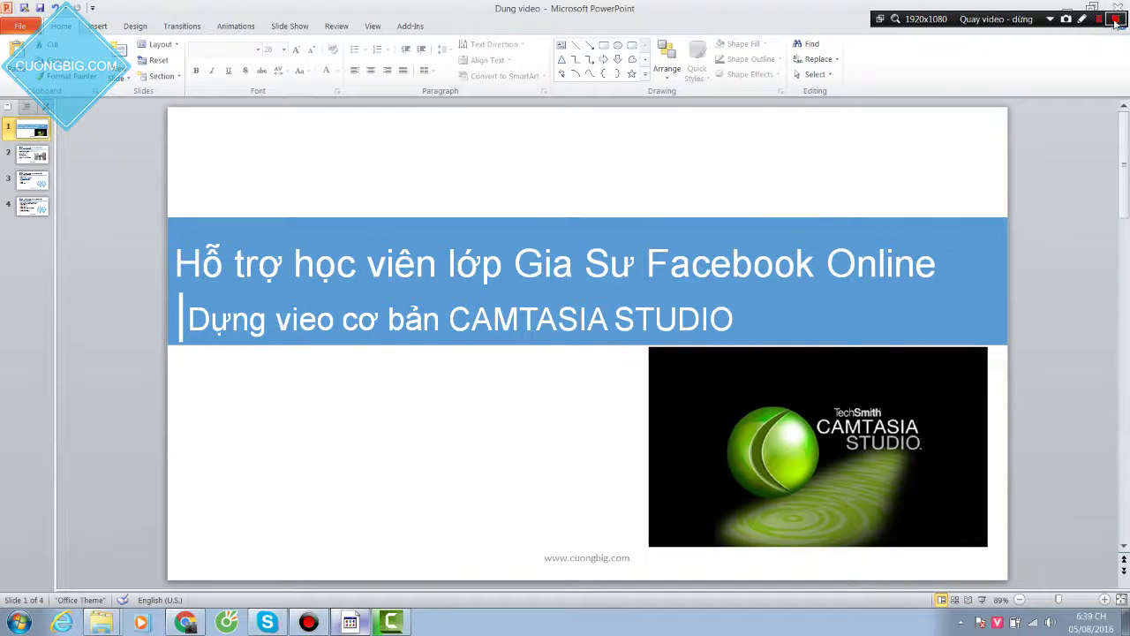
left_click(1115, 22)
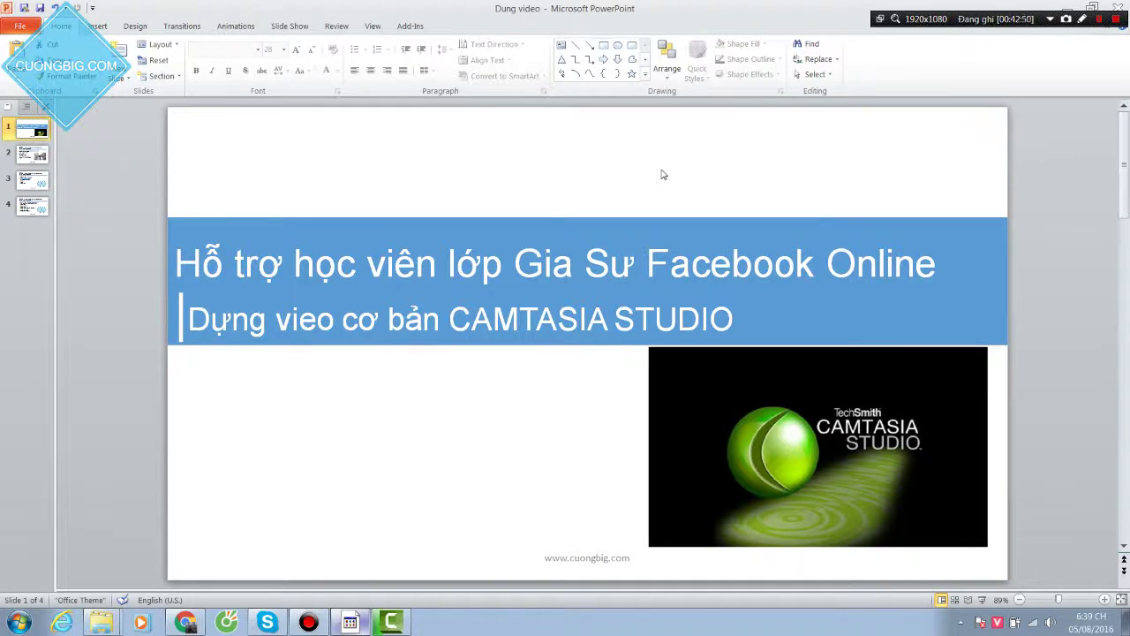